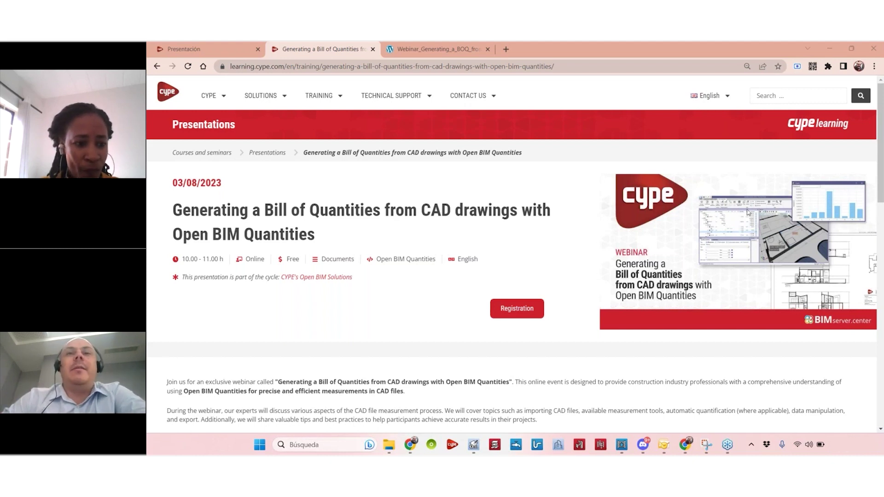
# Highlight the product features: imported DWG, DXF, PNG and PDF files, measurements, elements and reports.
pyautogui.scroll(-1, 564, 249)
pyautogui.scroll(-4, 564, 249)
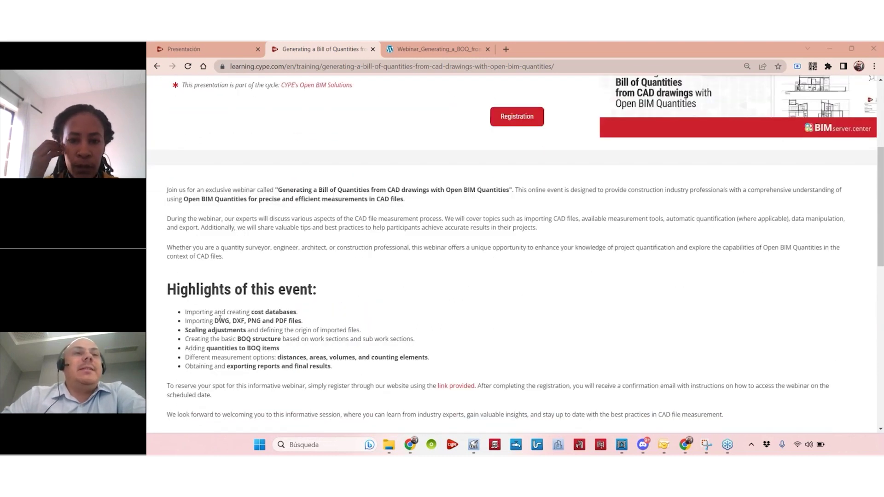
pyautogui.scroll(-2, 220, 317)
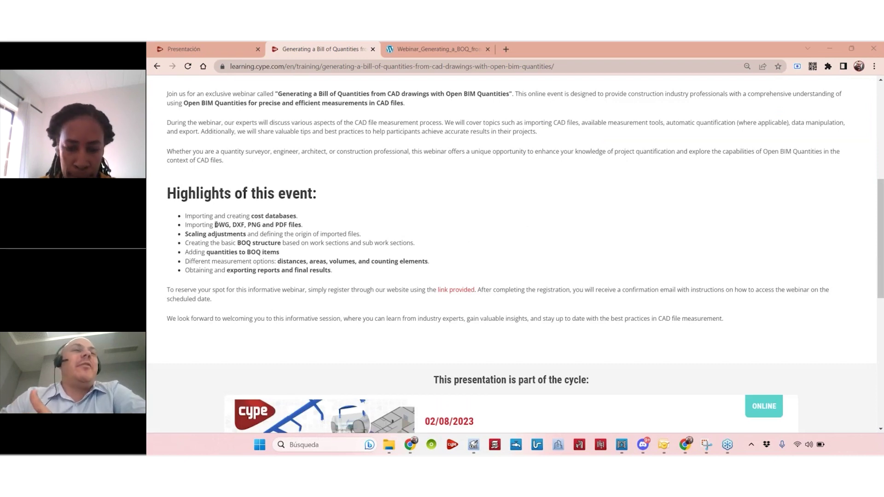
pyautogui.moveTo(248, 225); pyautogui.dragTo(210, 225)
pyautogui.click(304, 226)
pyautogui.scroll(2, 281, 224)
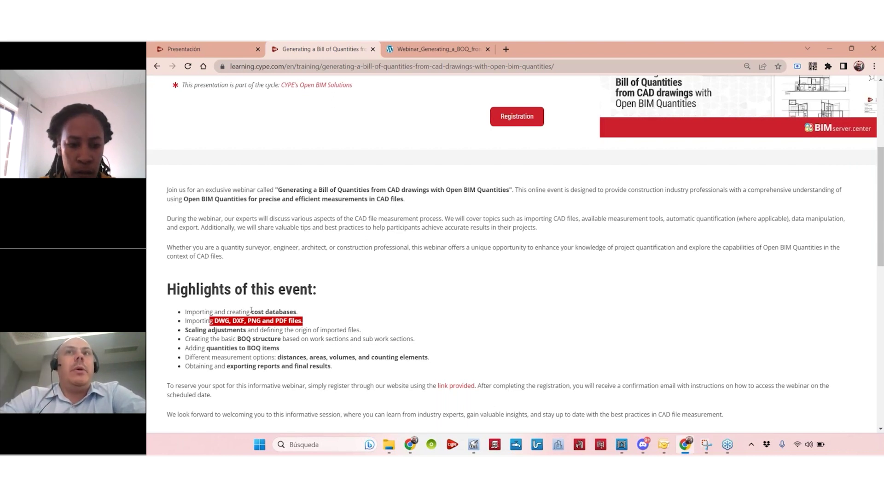
pyautogui.moveTo(210, 322); pyautogui.dragTo(308, 321)
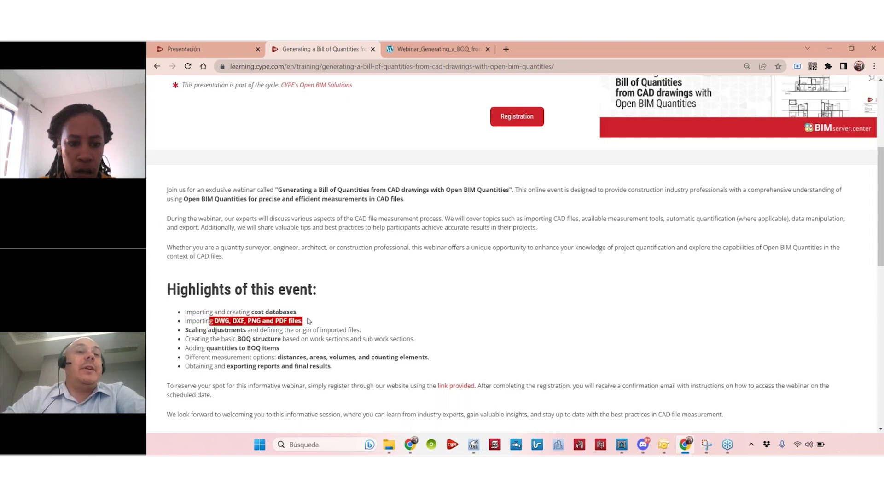
pyautogui.moveTo(439, 219); pyautogui.dragTo(479, 219)
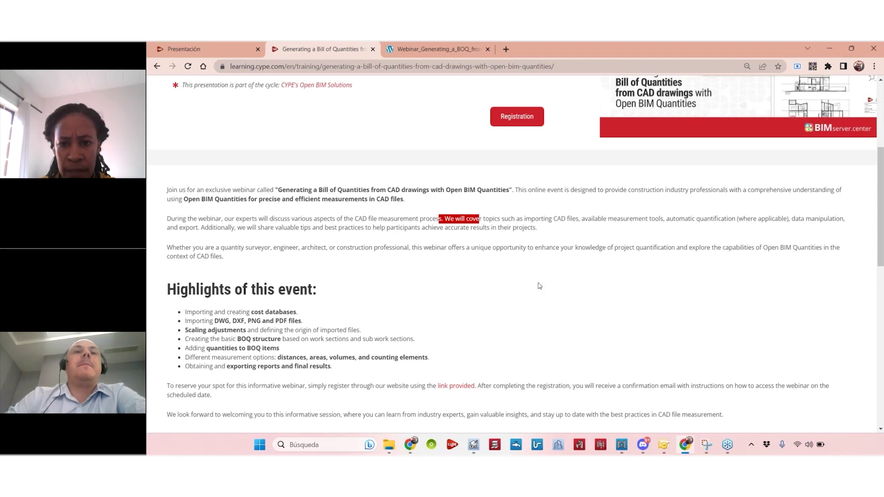
pyautogui.moveTo(433, 366); pyautogui.dragTo(390, 360)
pyautogui.click(325, 355)
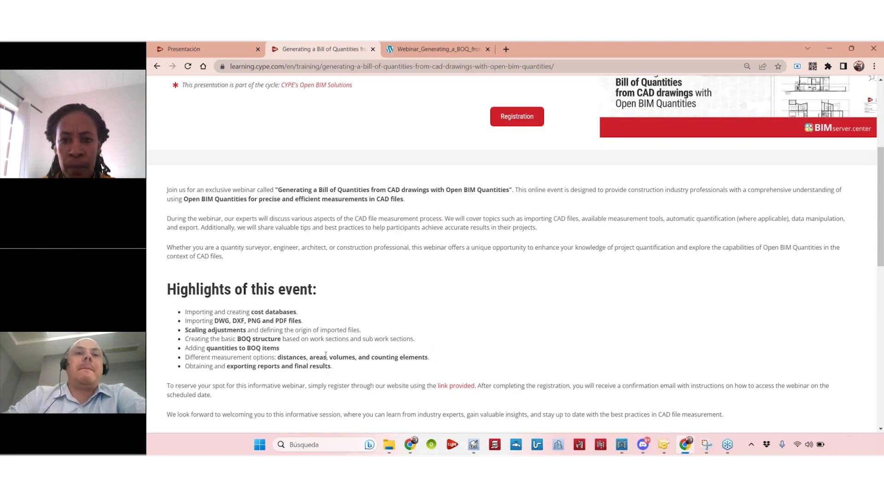
pyautogui.moveTo(297, 357); pyautogui.dragTo(403, 357)
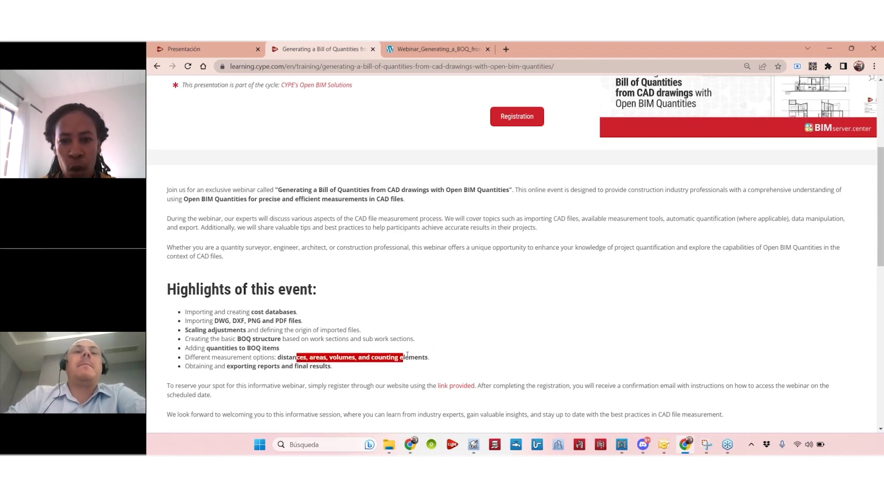
pyautogui.click(278, 357)
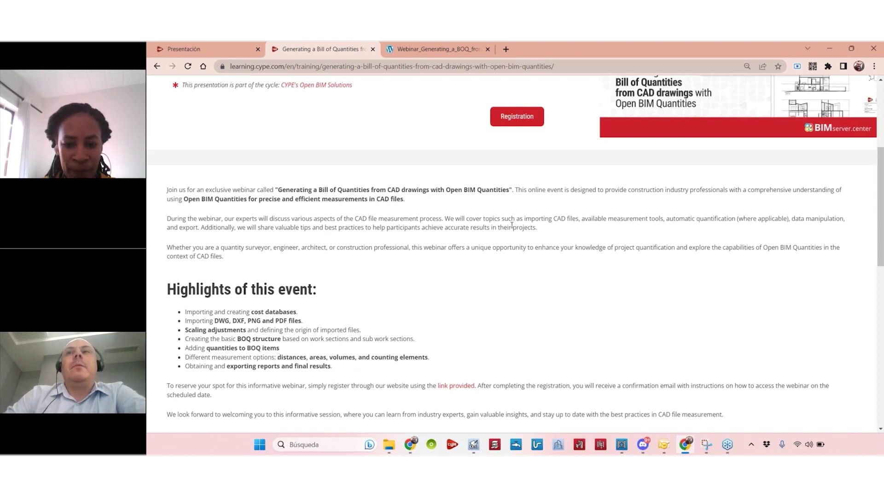
pyautogui.scroll(4, 512, 225)
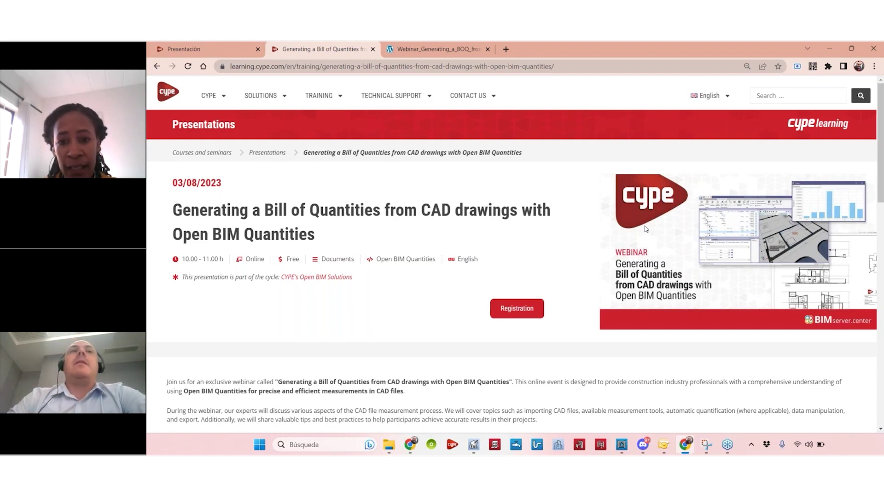
# Go to Learning resources, pick the Open BIM Quantities card and open its videos and webinars.
pyautogui.moveTo(346, 102)
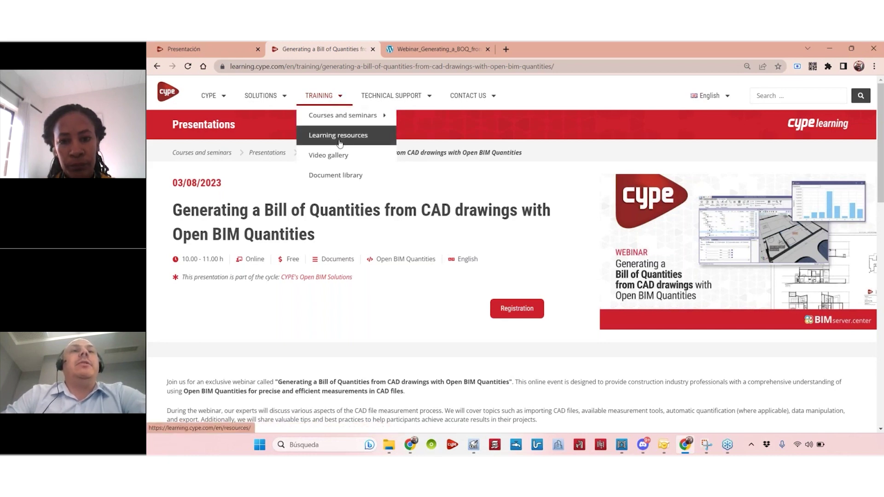
pyautogui.click(340, 142)
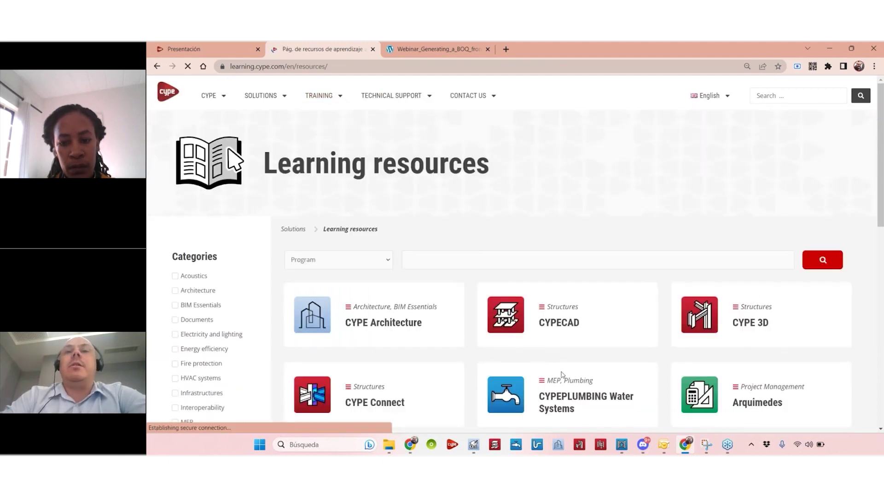
pyautogui.scroll(-2, 562, 372)
pyautogui.click(385, 391)
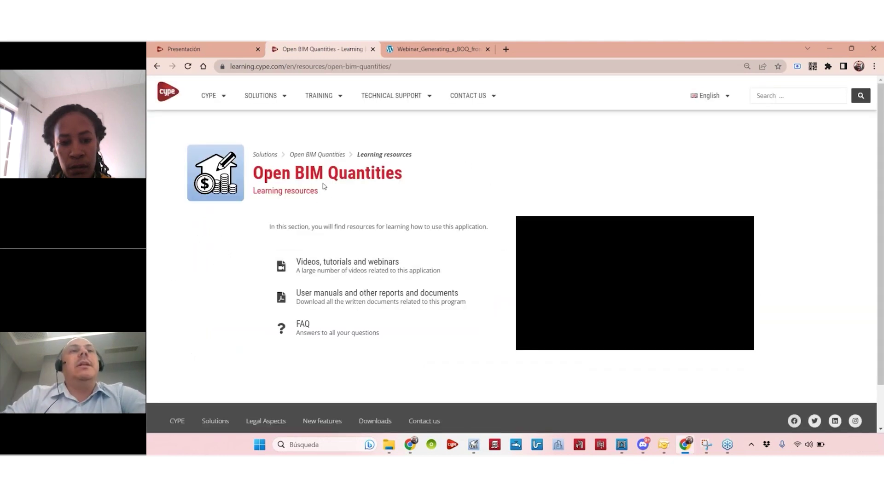
pyautogui.click(340, 263)
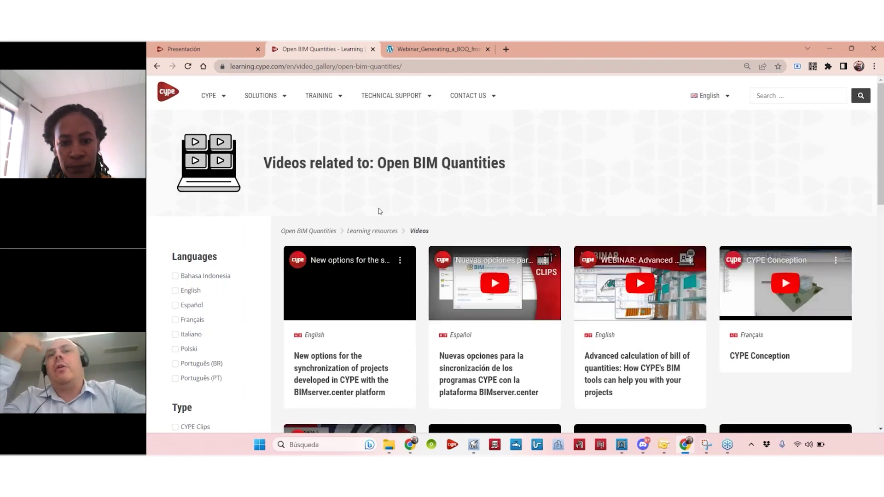
pyautogui.scroll(-2, 446, 219)
pyautogui.scroll(-1, 445, 215)
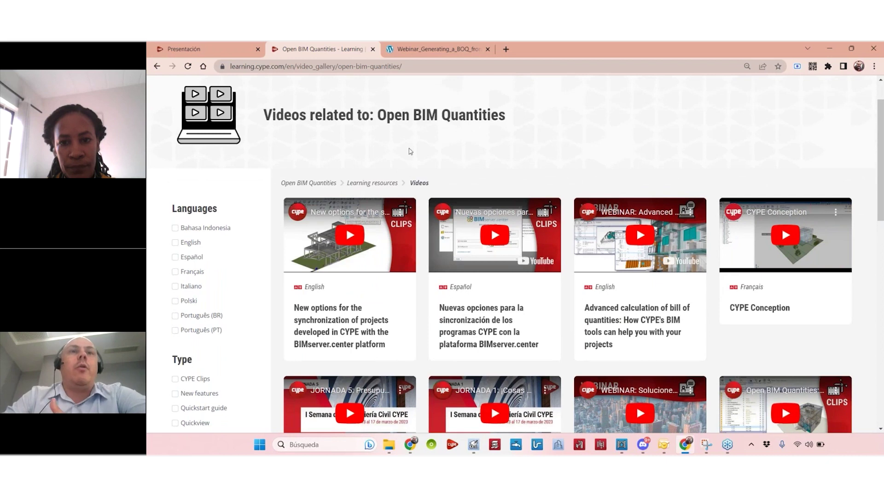
pyautogui.scroll(3, 393, 164)
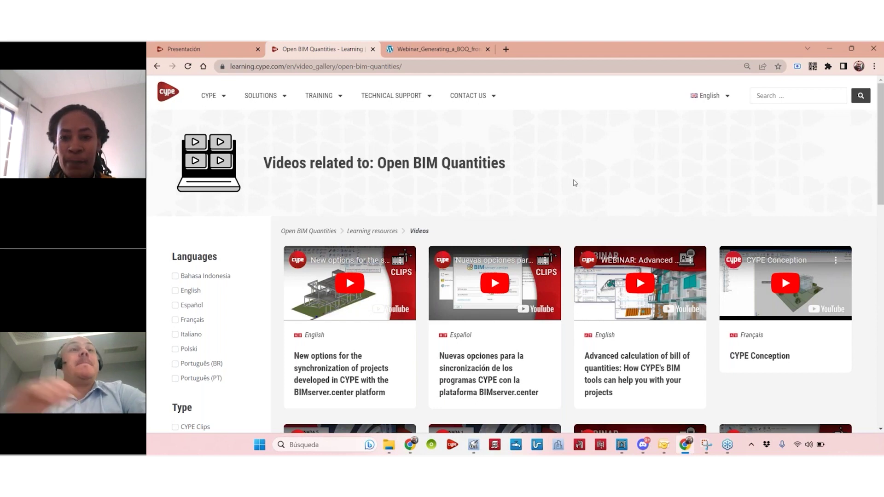
# Return to the previous web page before moving to the Open BIM Quantities start screen.
pyautogui.click(156, 66)
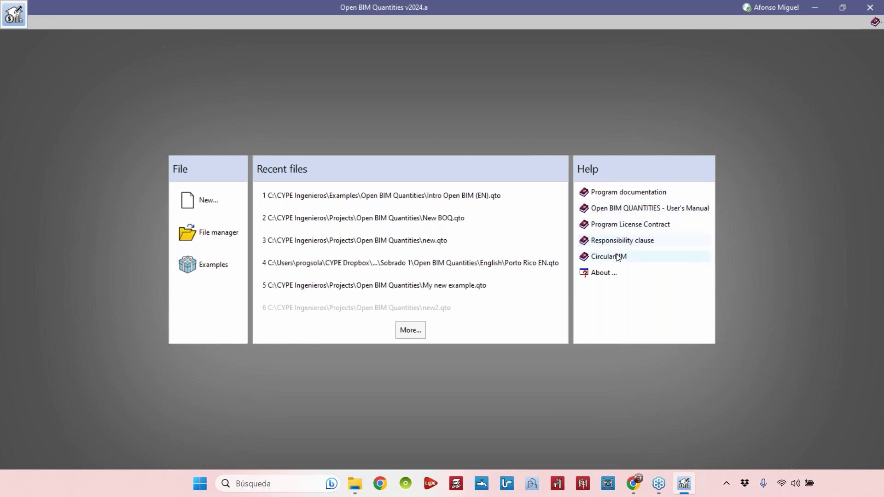
# Create a new job named 'New BOQ', overwriting the existing file of that name.
pyautogui.click(219, 211)
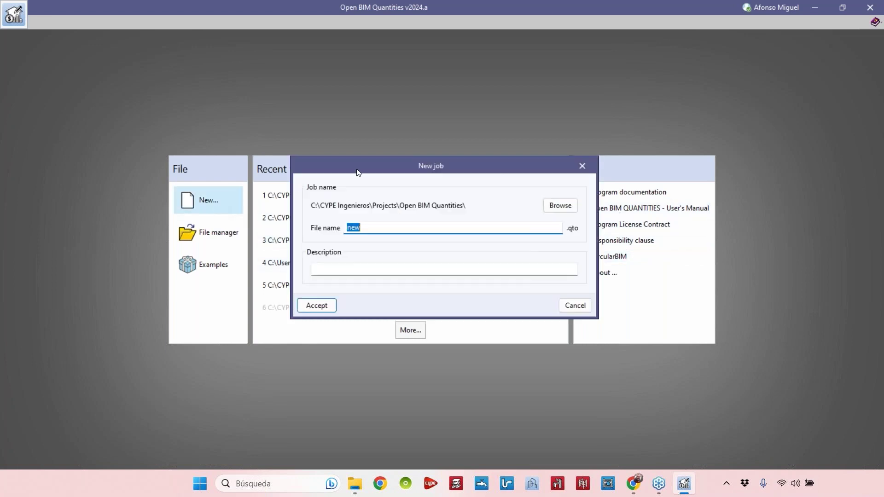
pyautogui.write('New BOQ')
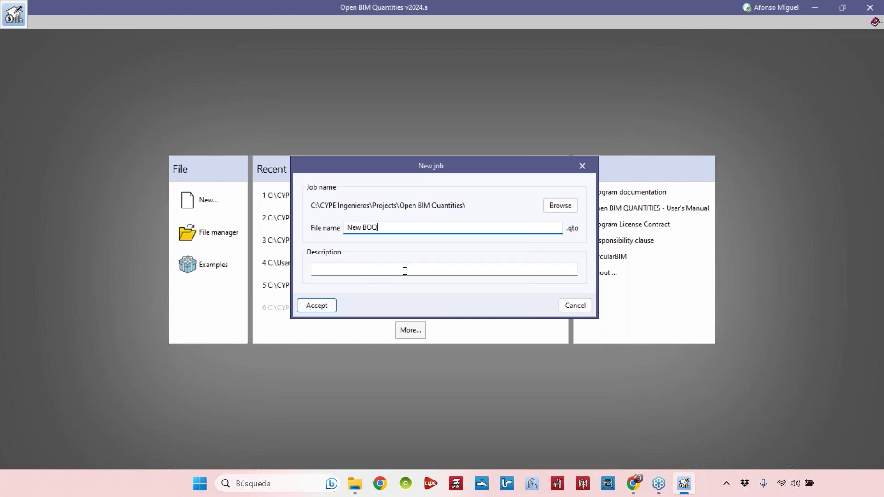
pyautogui.click(322, 306)
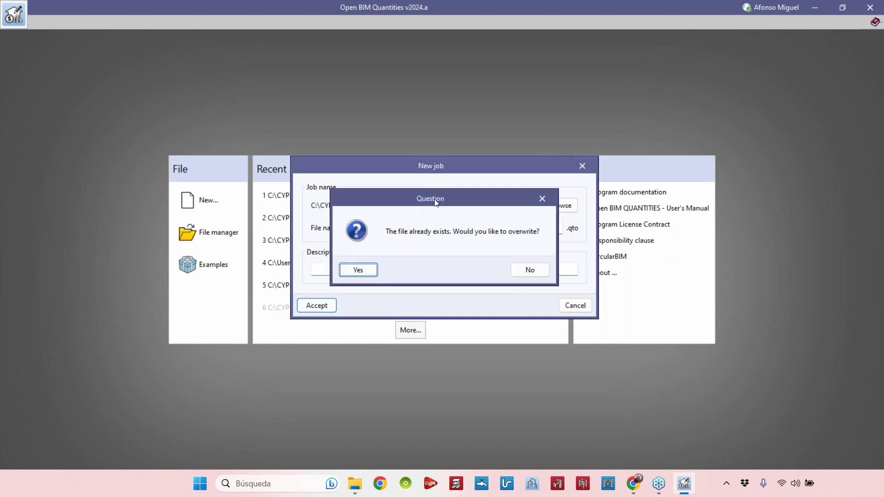
pyautogui.click(362, 274)
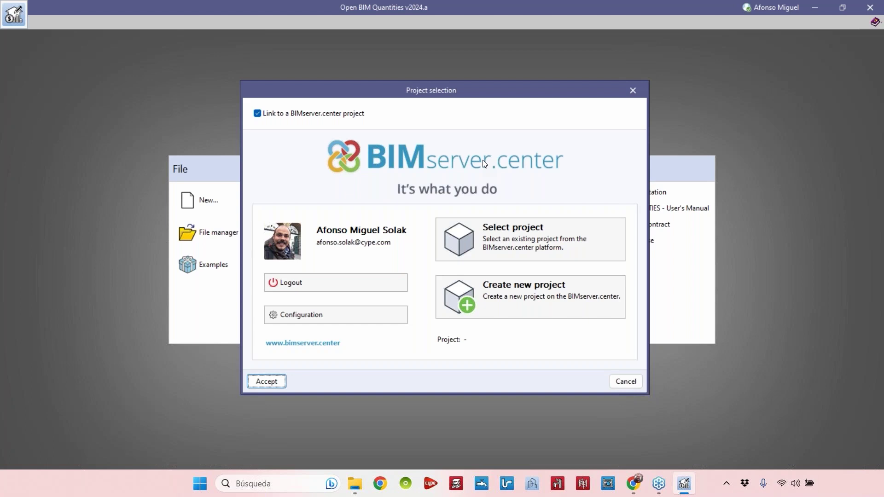
# Uncheck 'Link to a BIMserver.center project' for the New BOQ job.
pyautogui.click(286, 114)
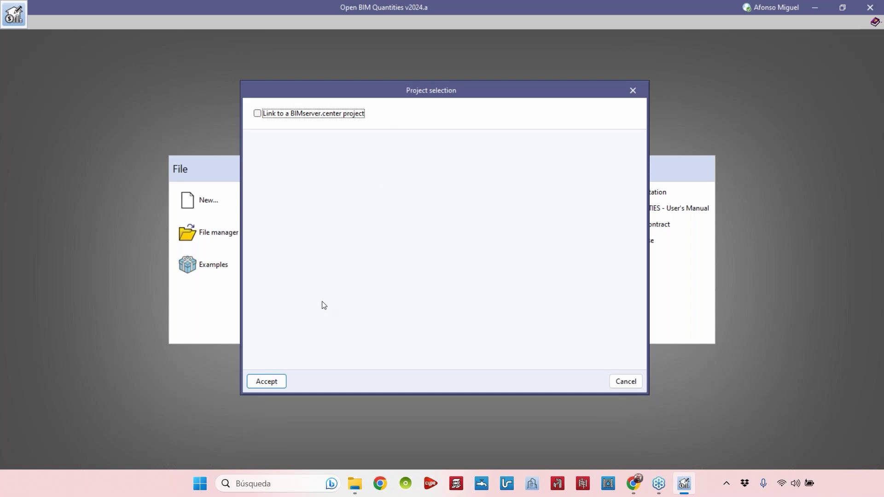
# Create the New BOQ.qto project and switch between the Bill of quantities and BIM model quantities workspaces.
pyautogui.click(277, 386)
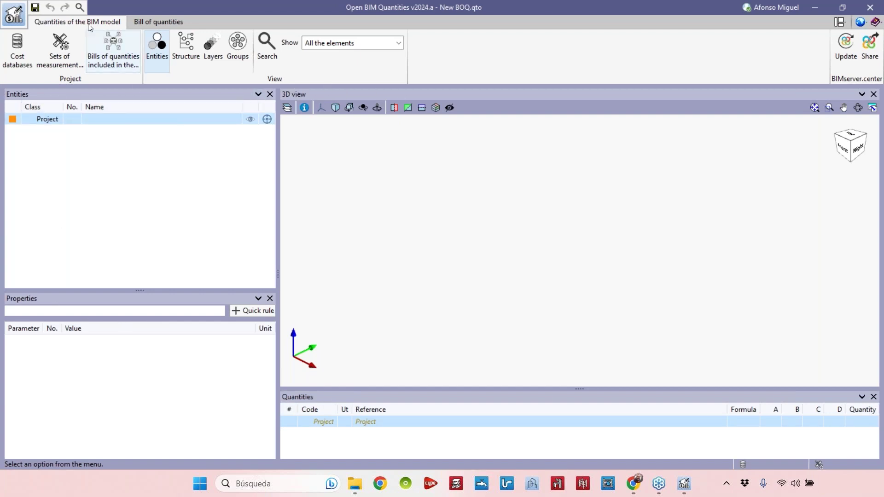
pyautogui.click(139, 18)
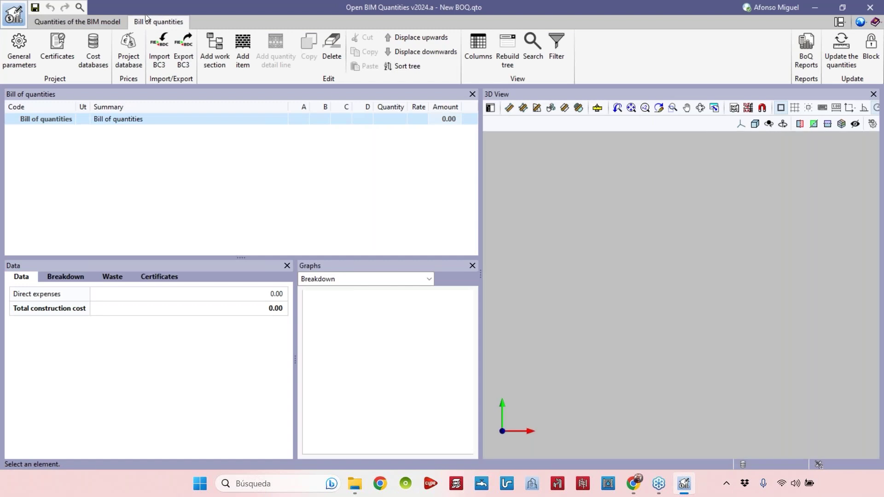
pyautogui.click(89, 21)
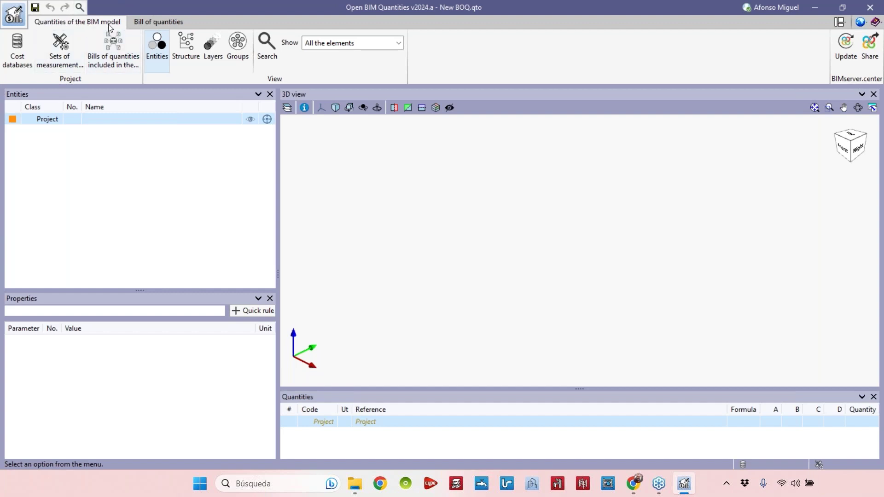
pyautogui.click(148, 21)
# Show the Bill of quantities workspace with only the root chapter at 0.00 total cost.
pyautogui.click(177, 24)
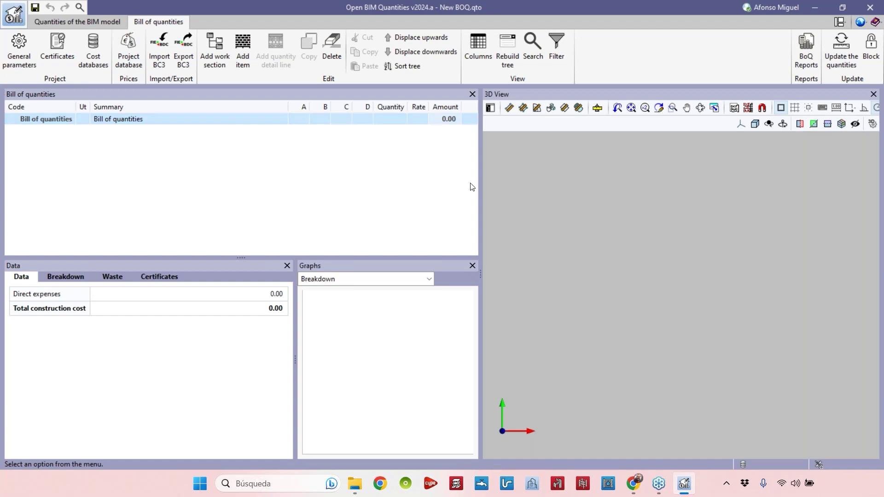
# Resize the panels: narrow the bill, widen the 3D view and enlarge the floating Graphs window.
pyautogui.moveTo(480, 176); pyautogui.dragTo(443, 173)
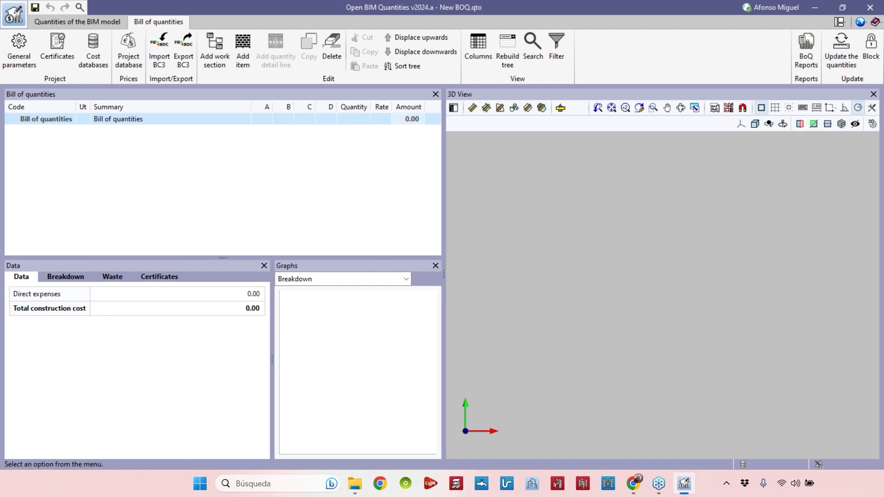
pyautogui.moveTo(444, 156); pyautogui.dragTo(435, 157)
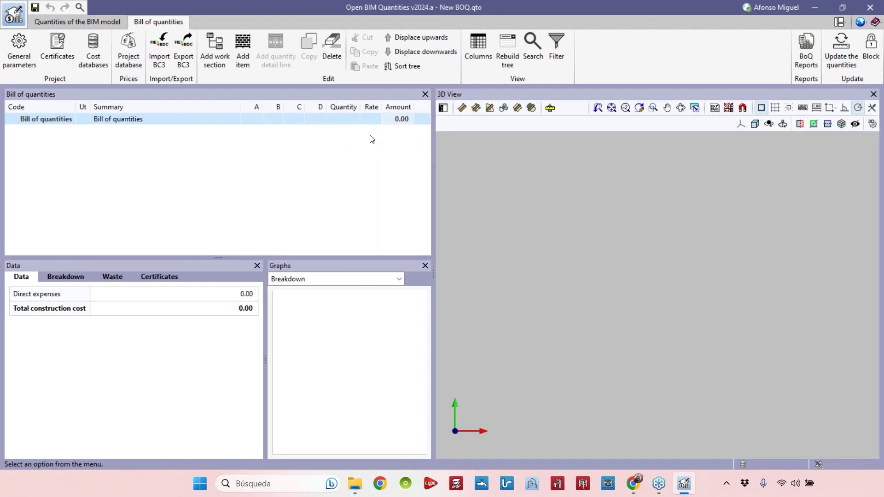
pyautogui.moveTo(265, 322); pyautogui.dragTo(289, 333)
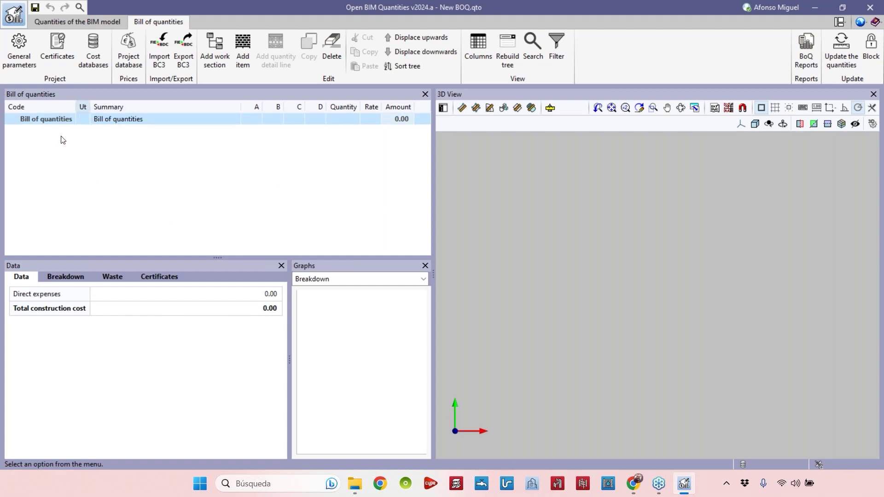
pyautogui.moveTo(215, 259); pyautogui.dragTo(217, 324)
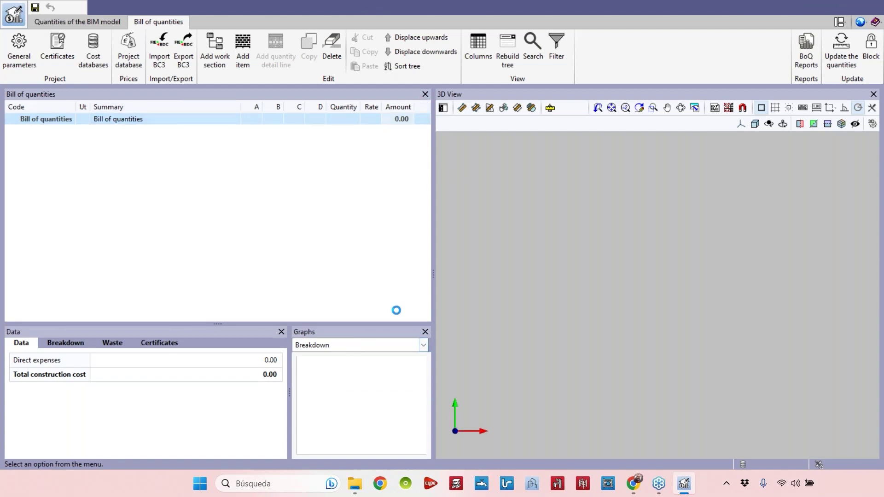
pyautogui.moveTo(550, 278); pyautogui.dragTo(567, 414)
pyautogui.moveTo(595, 322); pyautogui.dragTo(643, 320)
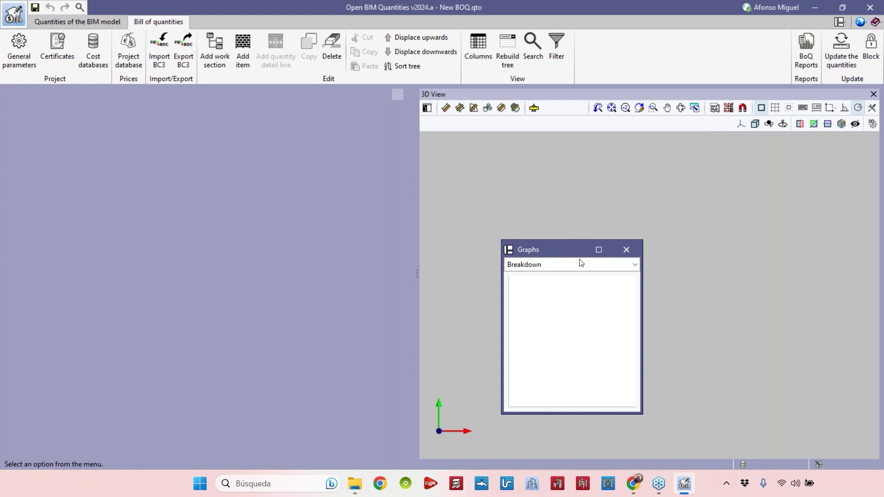
# Reset the window layout to default, then narrow the bill panel to widen the 3D view.
pyautogui.click(839, 22)
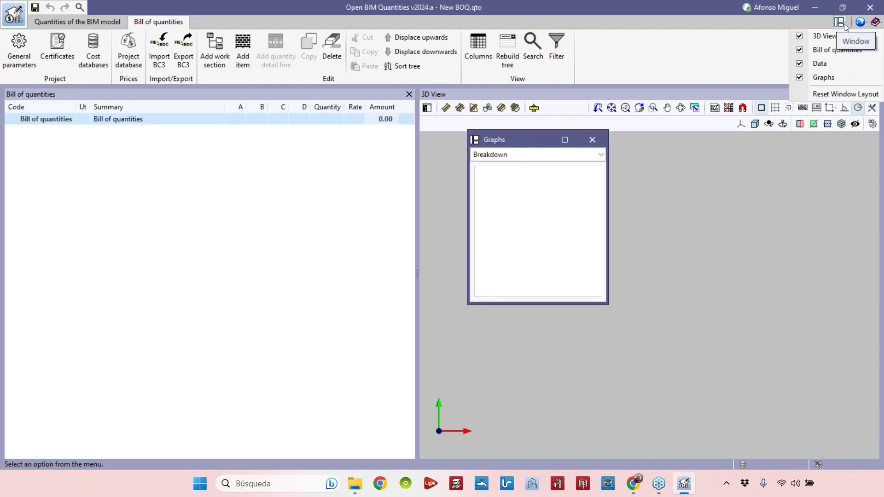
pyautogui.click(814, 95)
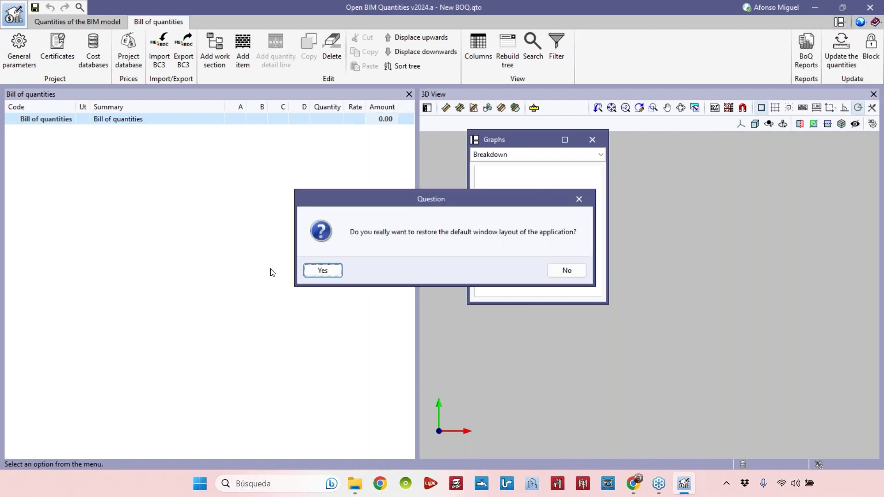
pyautogui.click(322, 271)
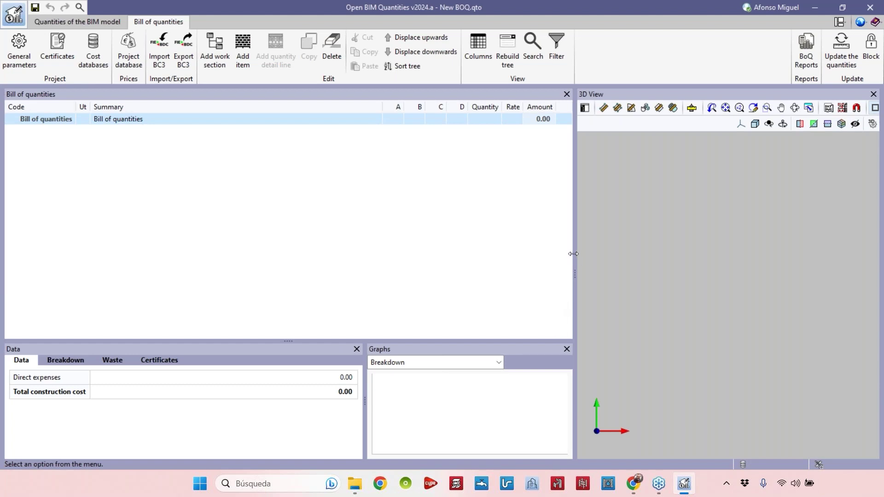
pyautogui.moveTo(573, 254); pyautogui.dragTo(434, 246)
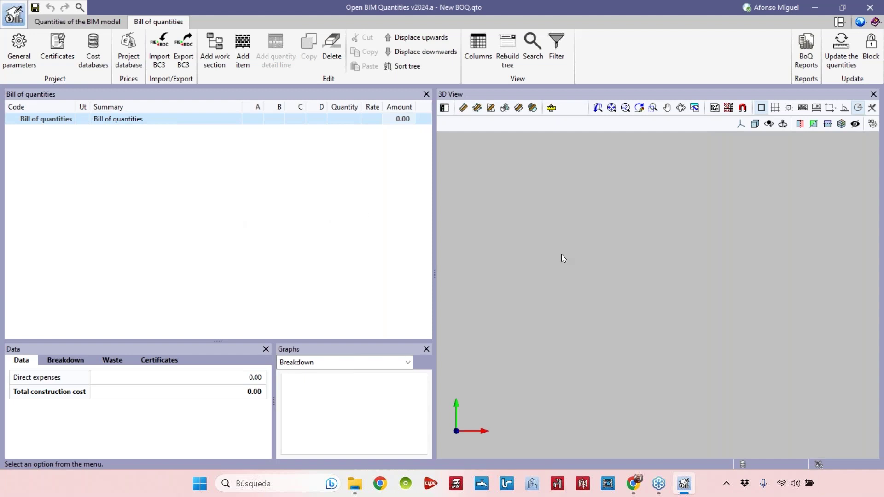
pyautogui.click(630, 490)
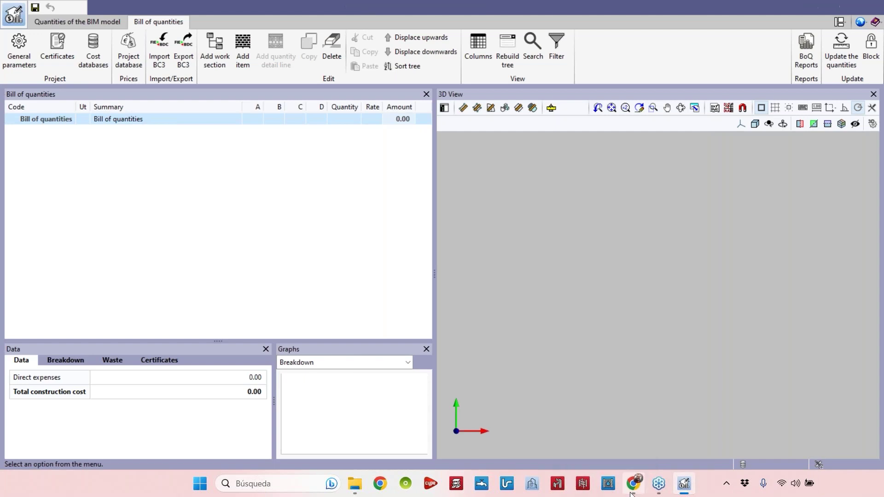
pyautogui.scroll(-6, 425, 260)
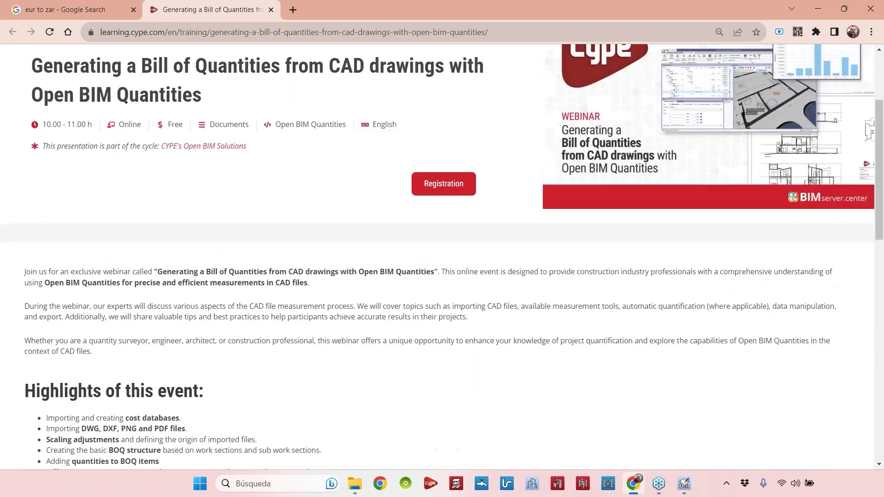
pyautogui.scroll(-1, 92, 277)
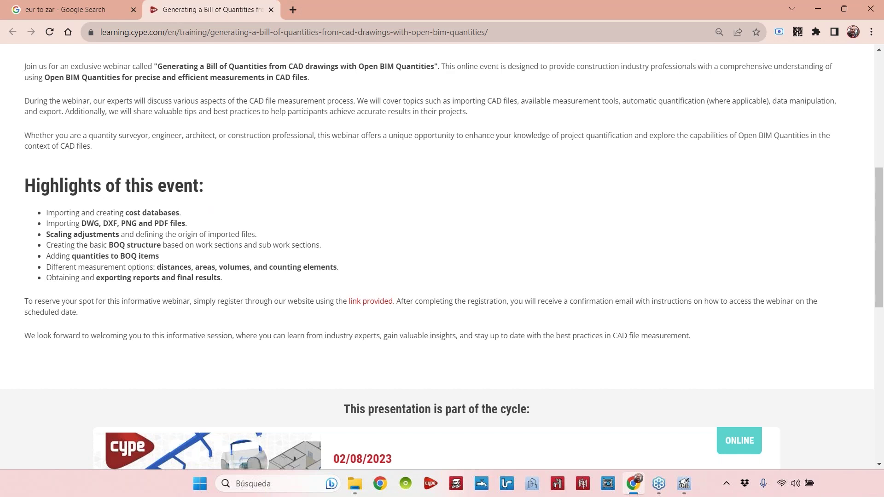
pyautogui.moveTo(52, 212); pyautogui.dragTo(103, 213)
pyautogui.moveTo(171, 212); pyautogui.dragTo(66, 212)
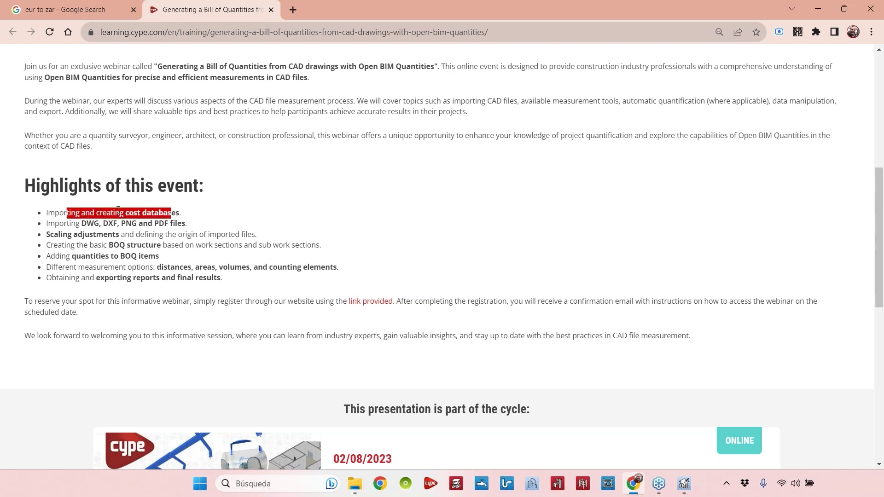
pyautogui.click(164, 208)
pyautogui.moveTo(175, 213); pyautogui.dragTo(58, 209)
pyautogui.click(141, 211)
pyautogui.moveTo(163, 211); pyautogui.dragTo(125, 211)
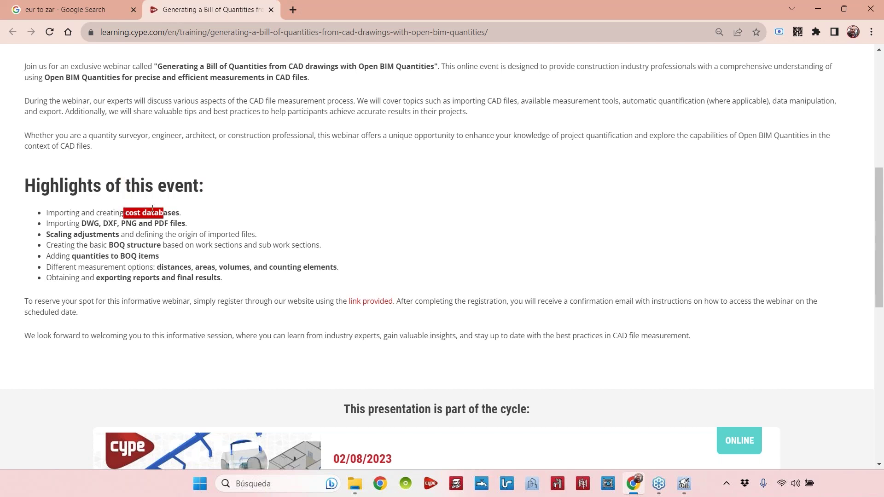
pyautogui.click(129, 211)
pyautogui.moveTo(80, 211); pyautogui.dragTo(130, 187)
pyautogui.click(164, 217)
pyautogui.moveTo(167, 213); pyautogui.dragTo(116, 209)
pyautogui.click(683, 483)
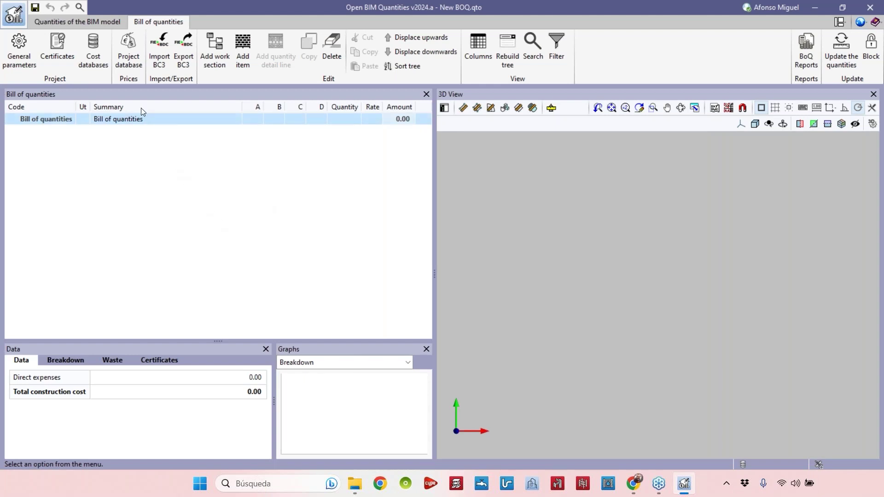
# Open the Project database window showing the empty Items and Resources groups.
pyautogui.click(128, 64)
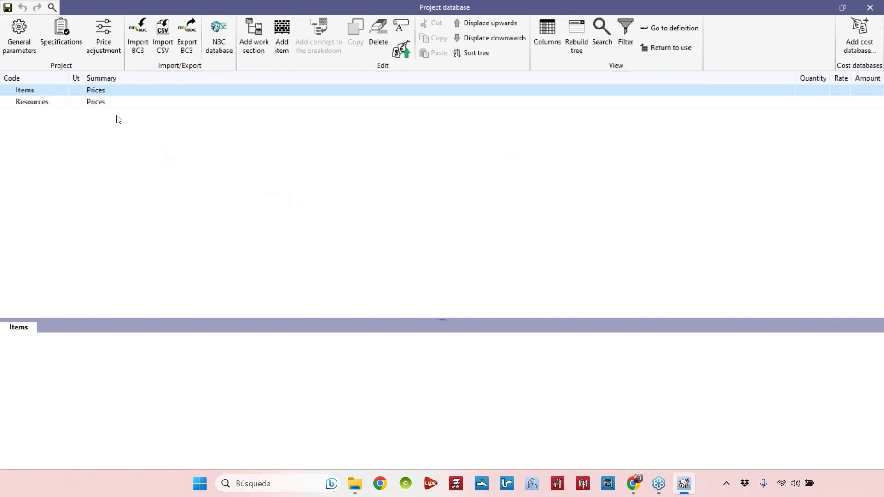
# Set the database currency in General parameters to ZAR South African Rand.
pyautogui.click(20, 58)
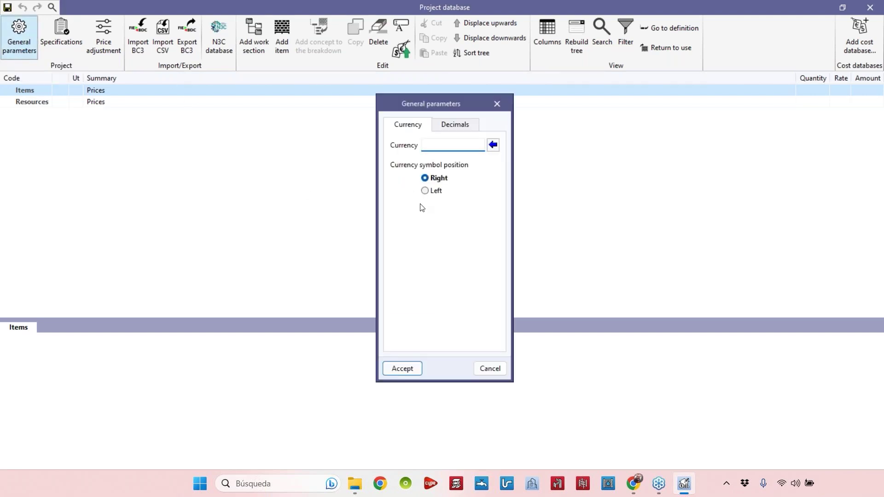
pyautogui.click(491, 147)
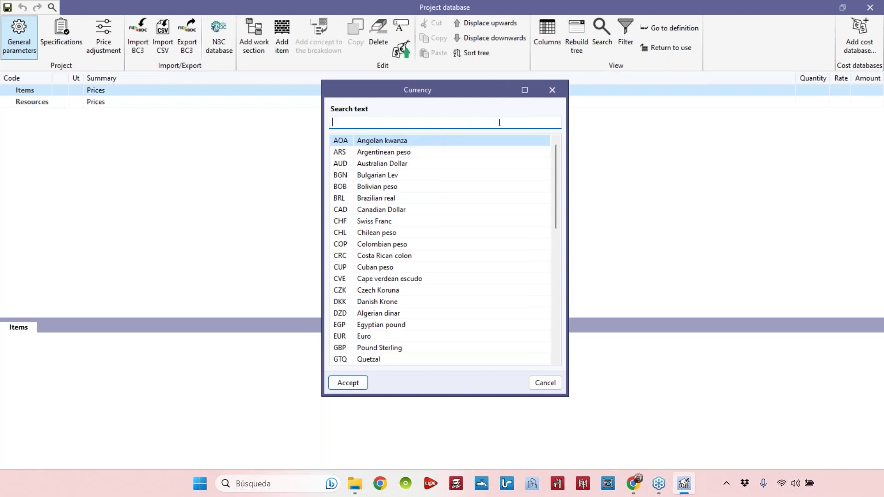
pyautogui.click(552, 89)
pyautogui.write('dhdhdh')
pyautogui.press('BackSpace')
pyautogui.press('BackSpace')
pyautogui.press('BackSpace')
pyautogui.press('BackSpace')
pyautogui.press('BackSpace')
pyautogui.press('BackSpace')
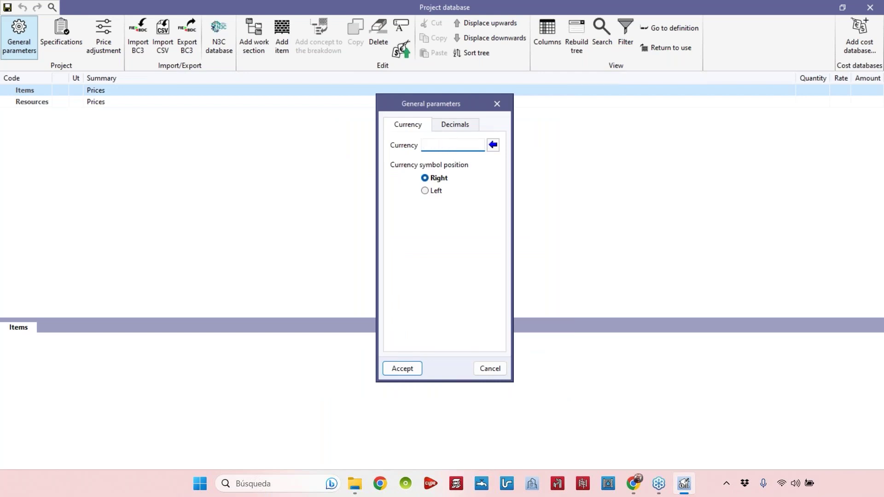
pyautogui.click(493, 145)
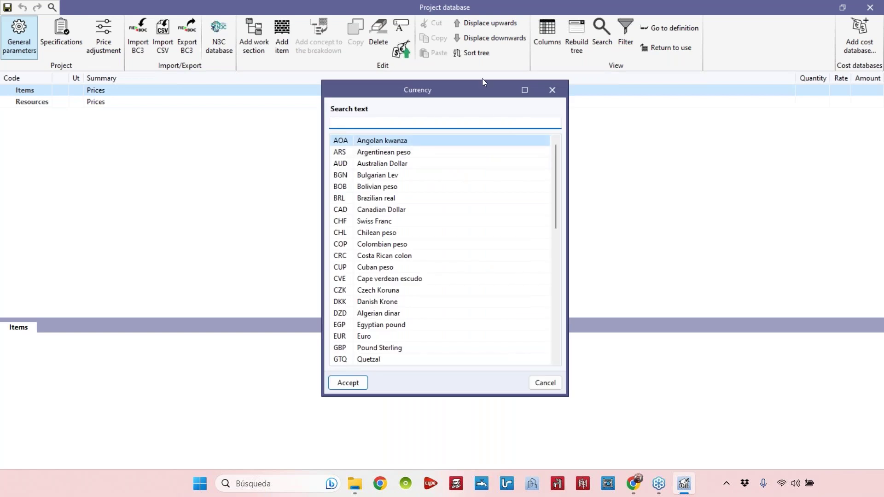
pyautogui.write('south')
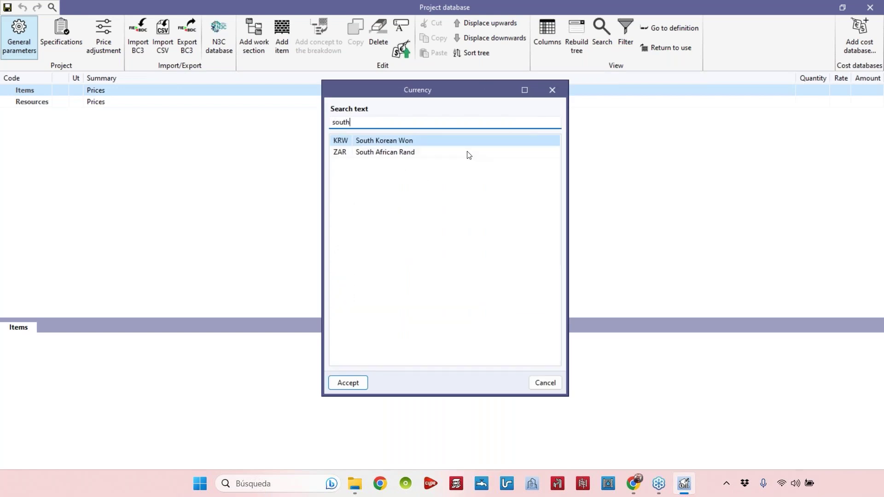
pyautogui.click(397, 154)
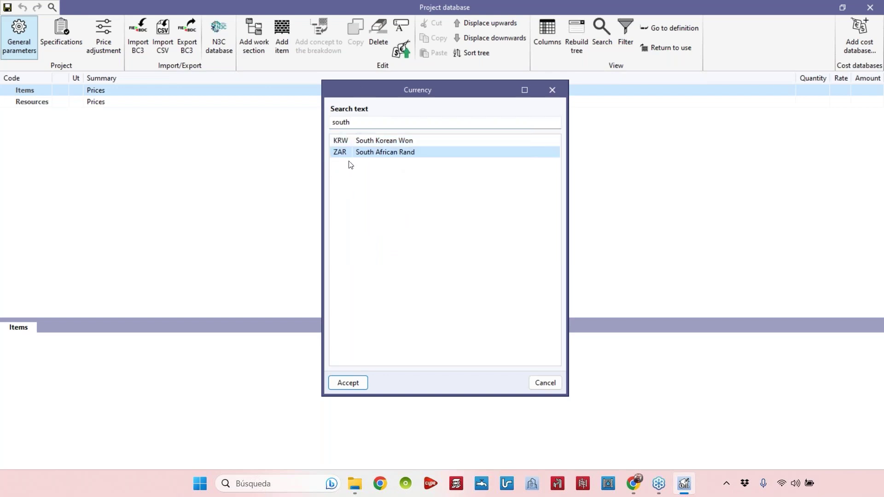
pyautogui.click(347, 382)
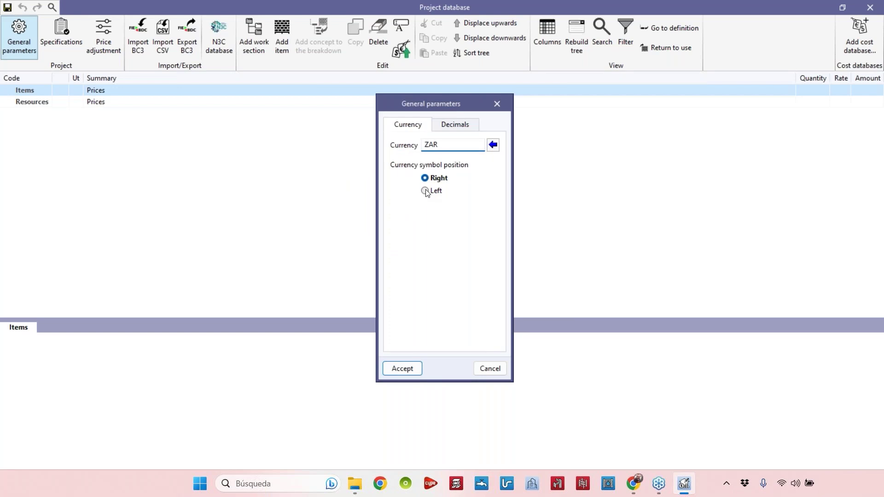
# Review the decimals (2 for amounts, prices, quantities; 3 for yield) and apply the parameters.
pyautogui.doubleClick(444, 144)
pyautogui.click(445, 127)
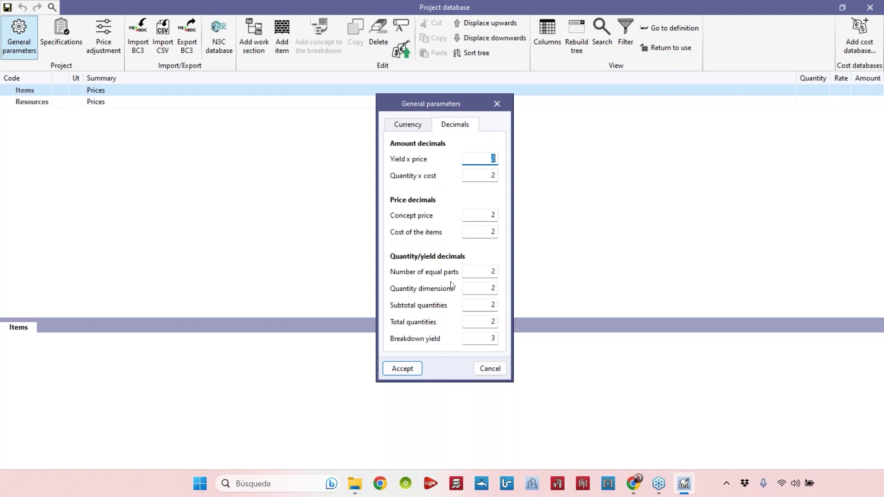
pyautogui.click(417, 370)
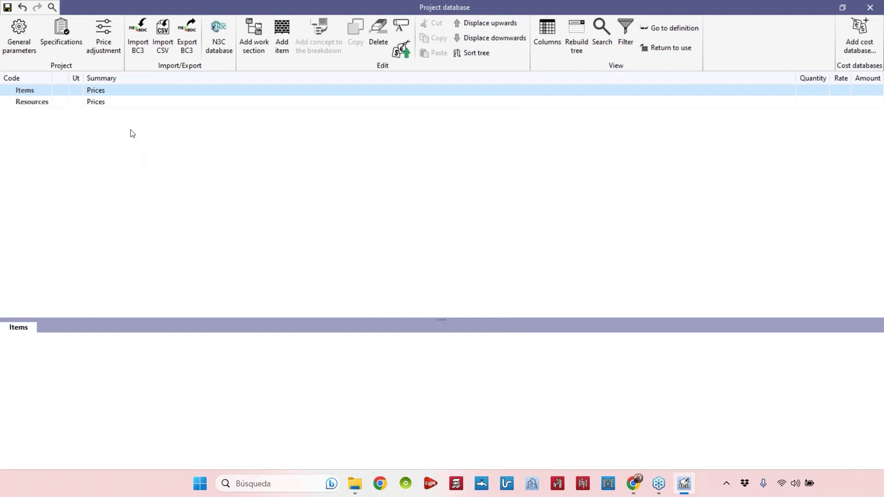
pyautogui.click(103, 46)
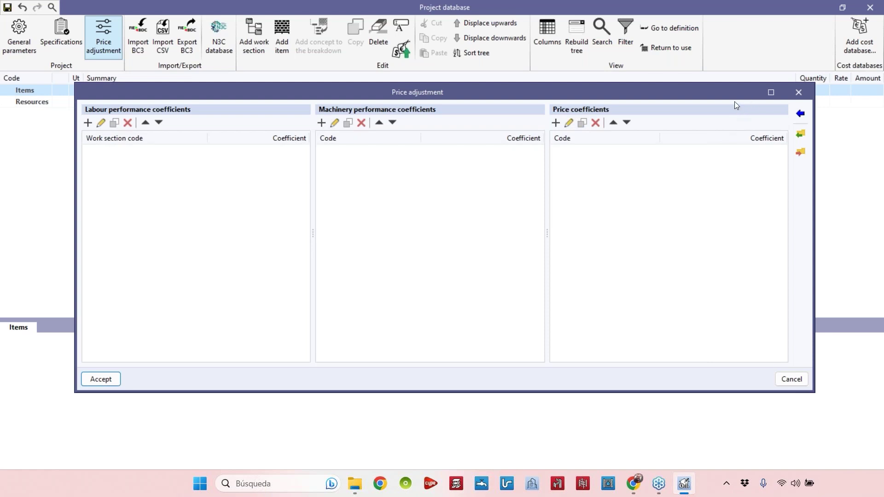
pyautogui.click(793, 94)
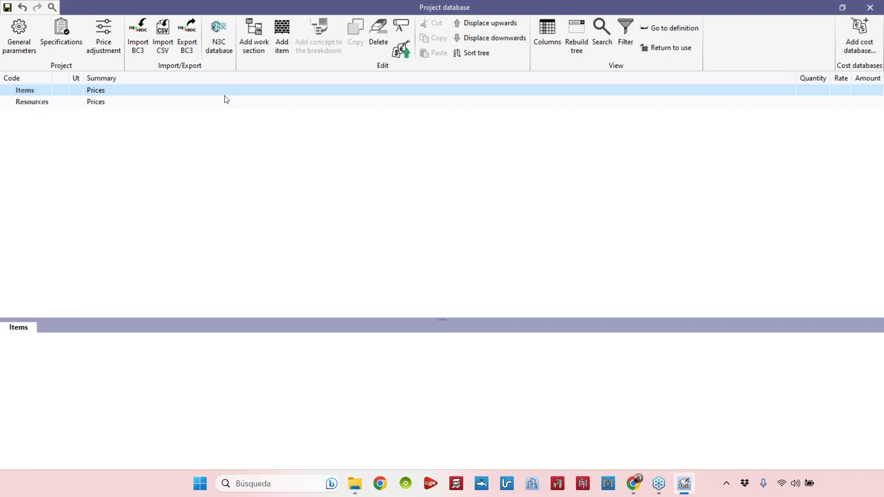
pyautogui.click(260, 55)
# Add work section 0 with summary Preliminary Works.
pyautogui.click(256, 54)
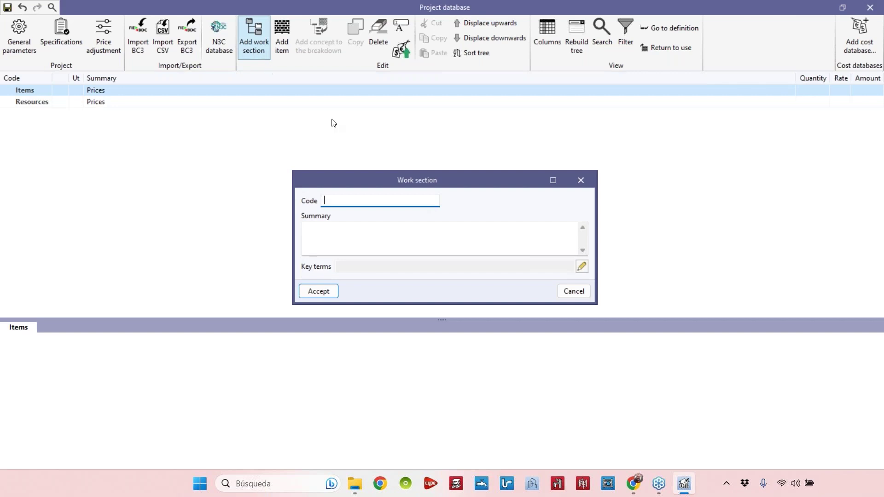
pyautogui.write('0')
pyautogui.click(345, 237)
pyautogui.click(343, 201)
pyautogui.click(344, 238)
pyautogui.write('Preliminary')
pyautogui.write('k')
pyautogui.press('BackSpace')
pyautogui.write('j')
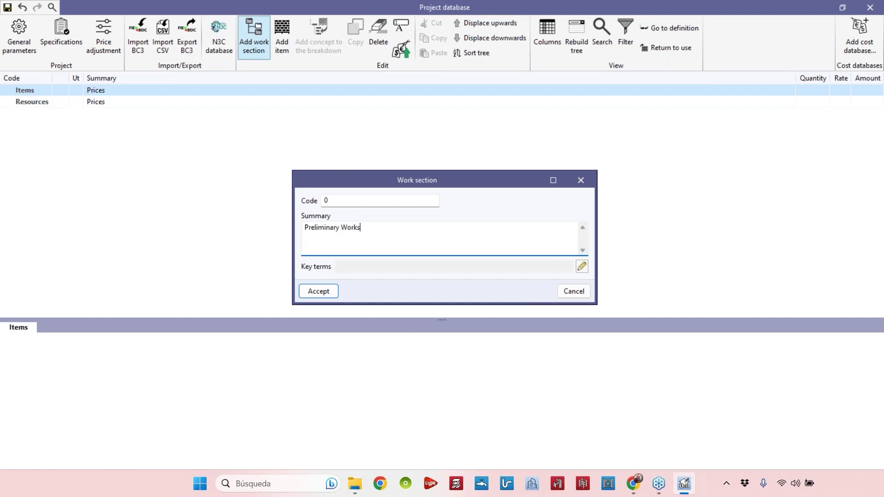
pyautogui.write('s')
pyautogui.click(318, 291)
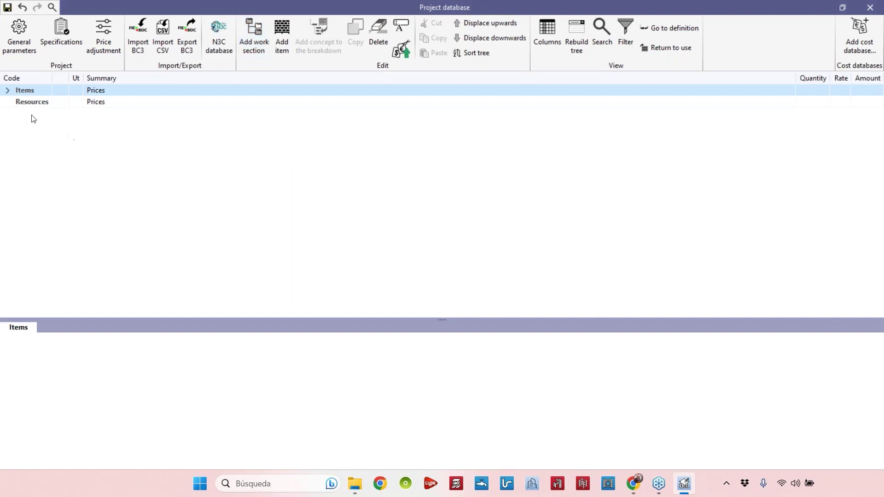
# Add top-level work section 1 with summary Substructure under Items.
pyautogui.click(129, 102)
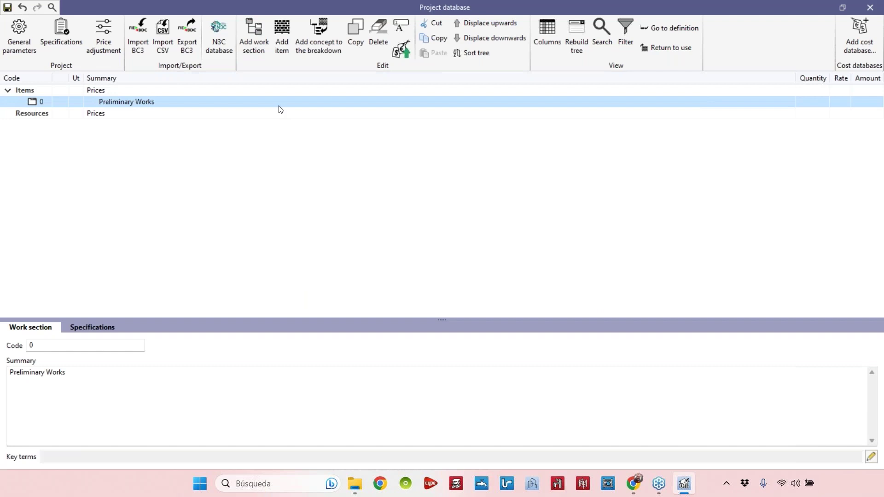
pyautogui.click(62, 93)
pyautogui.click(248, 35)
pyautogui.write('1')
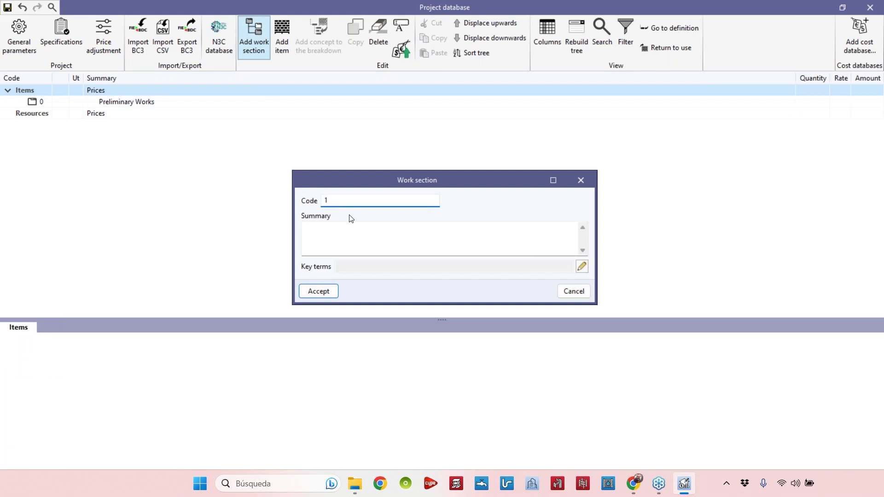
pyautogui.click(392, 248)
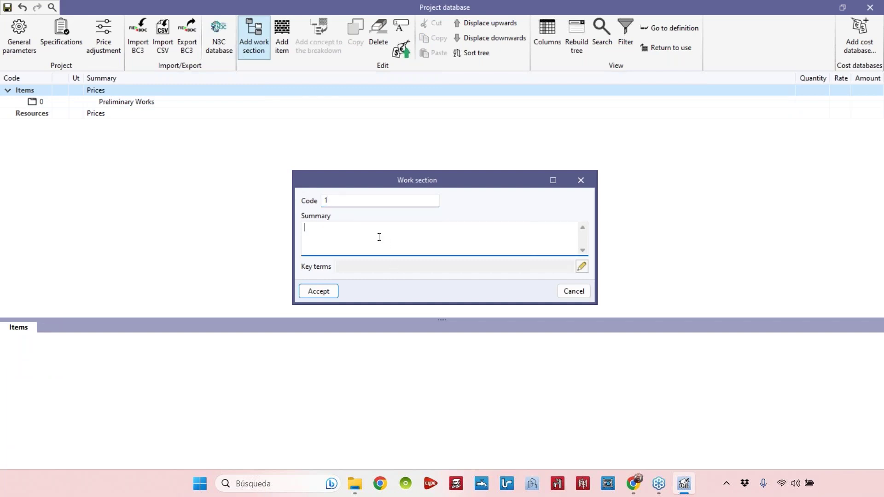
pyautogui.write('Substructure')
pyautogui.click(318, 291)
# Add top-level work section 2 with summary Superstructure under Items.
pyautogui.click(165, 115)
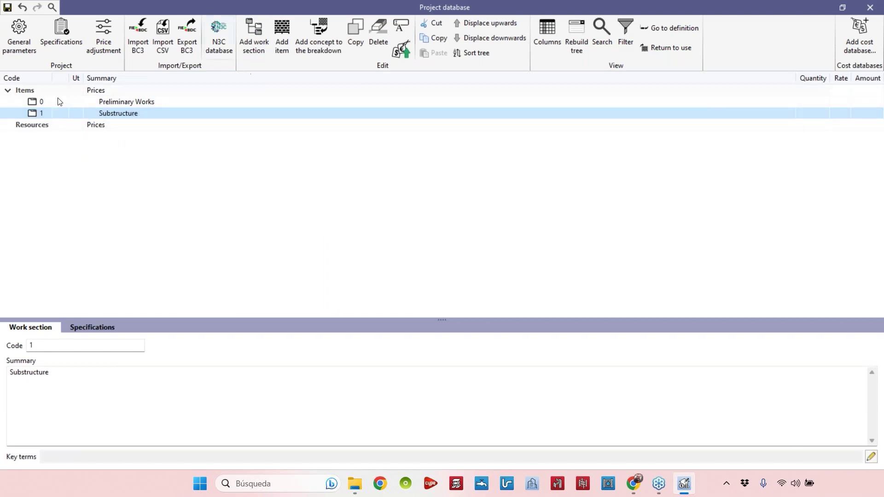
pyautogui.click(29, 91)
pyautogui.click(258, 41)
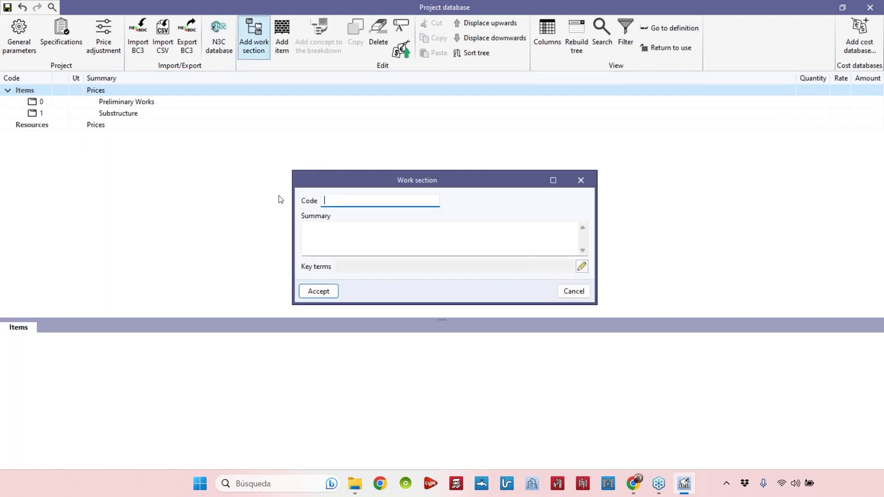
pyautogui.write('2')
pyautogui.click(345, 242)
pyautogui.write('Structure')
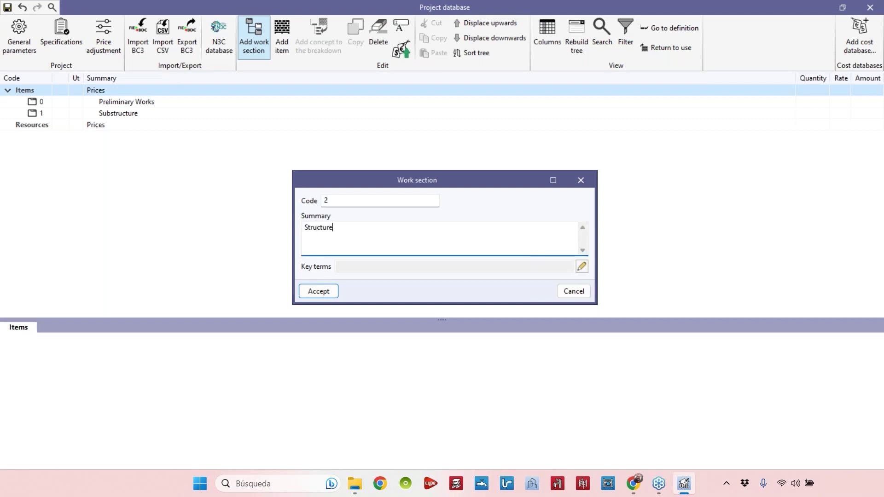
pyautogui.press('BackSpace')
pyautogui.press('BackSpace')
pyautogui.press('BackSpace')
pyautogui.press('BackSpace')
pyautogui.press('BackSpace')
pyautogui.write('uperstructure')
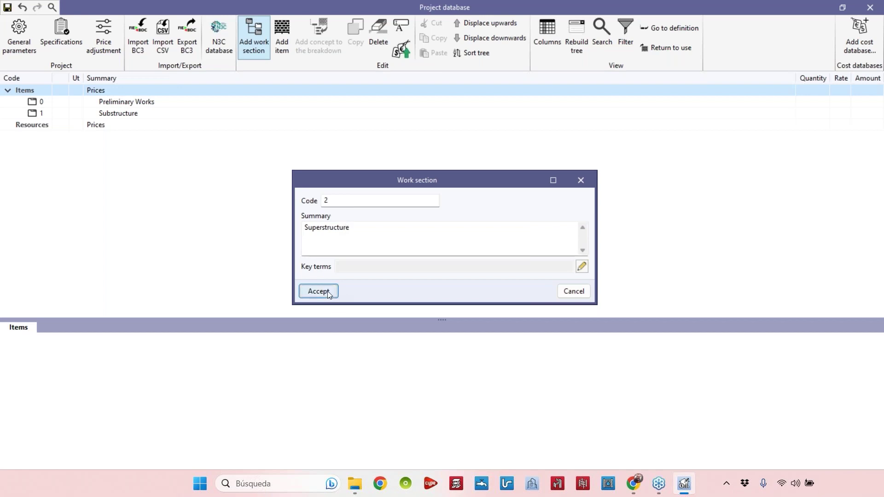
pyautogui.click(306, 292)
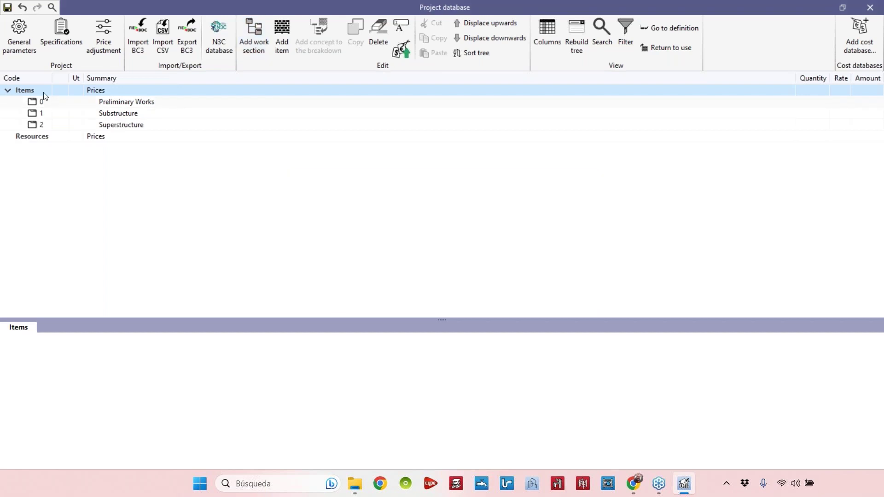
# Add work section 3 'External and internal walls', then select Superstructure as parent.
pyautogui.click(254, 36)
pyautogui.write('3')
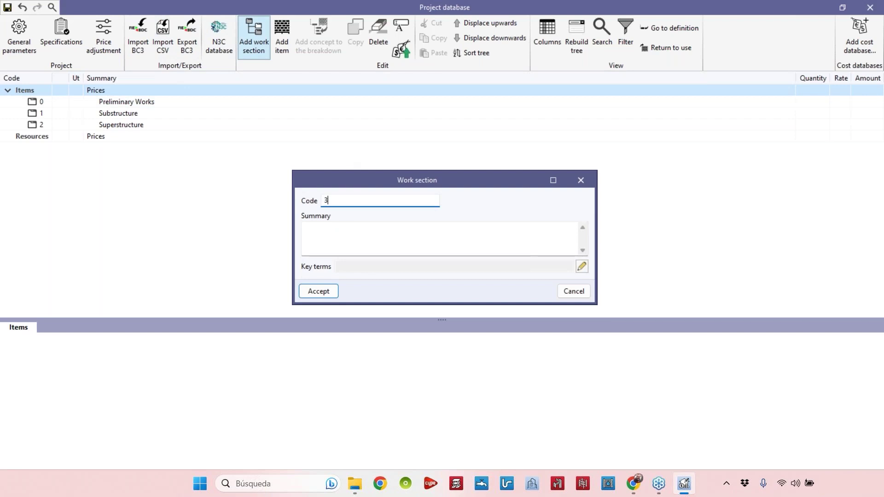
pyautogui.press('Tab')
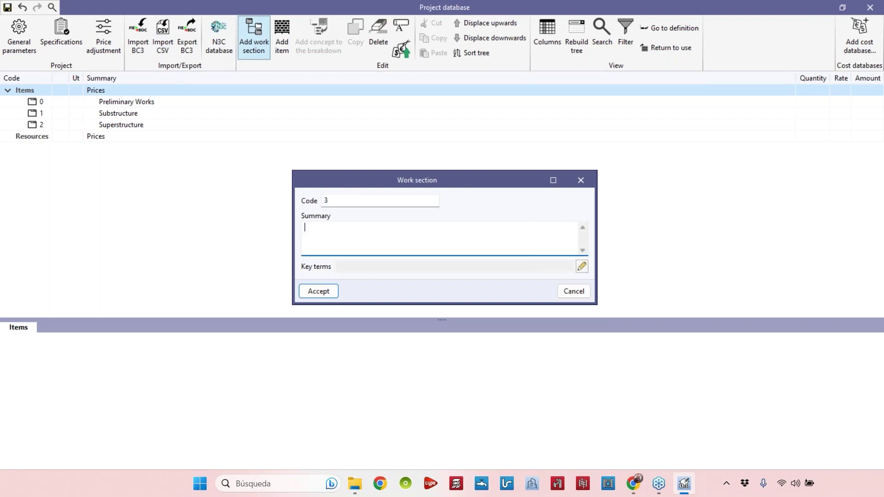
pyautogui.write('Exte')
pyautogui.write('nal')
pyautogui.press('BackSpace')
pyautogui.press('BackSpace')
pyautogui.write('rnal and internal walls')
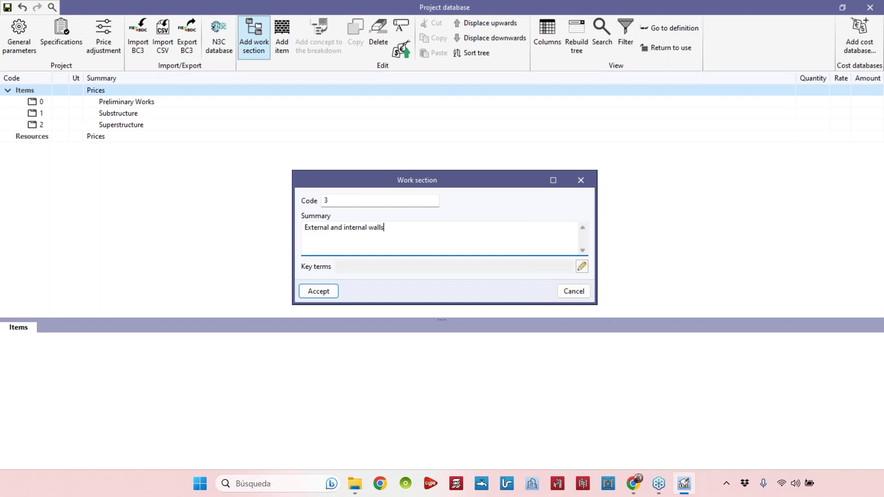
pyautogui.click(305, 292)
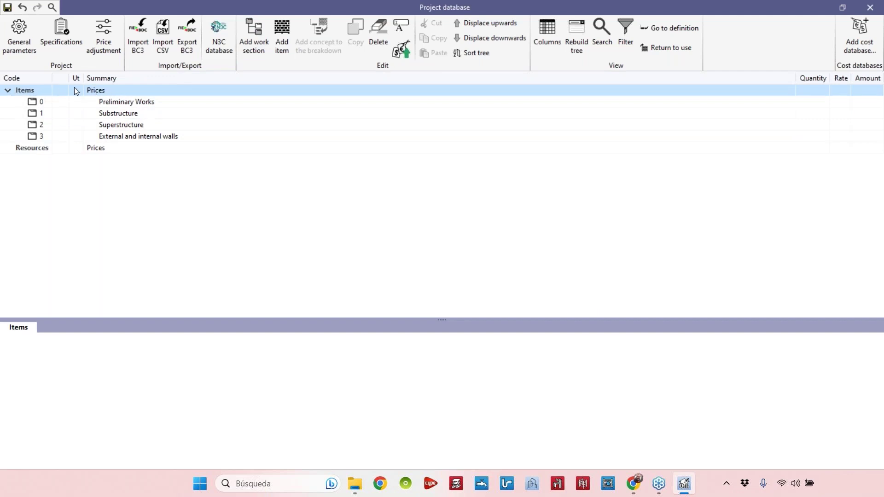
pyautogui.click(39, 125)
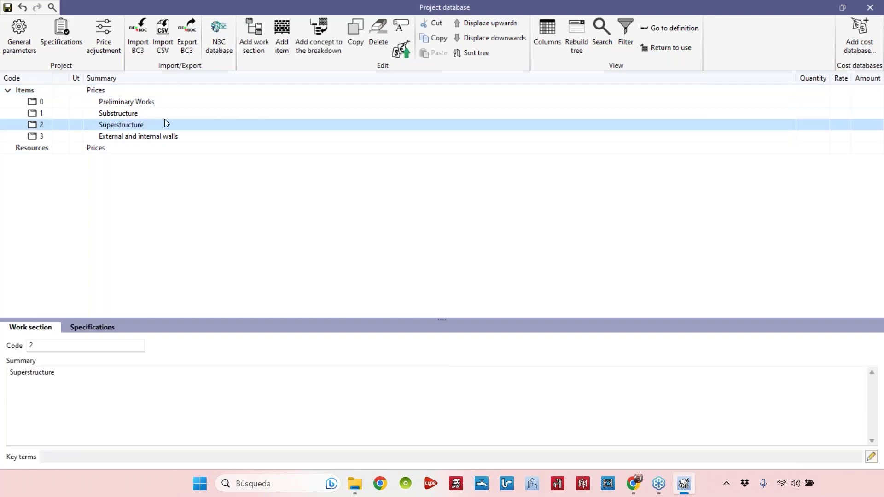
# Add sub-section 2.1 with summary Columns under Superstructure.
pyautogui.click(249, 42)
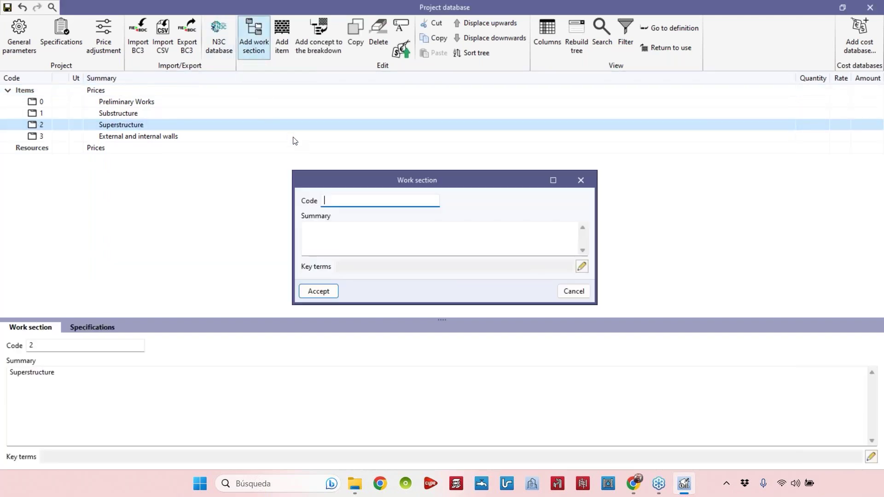
pyautogui.write('2.1')
pyautogui.click(347, 239)
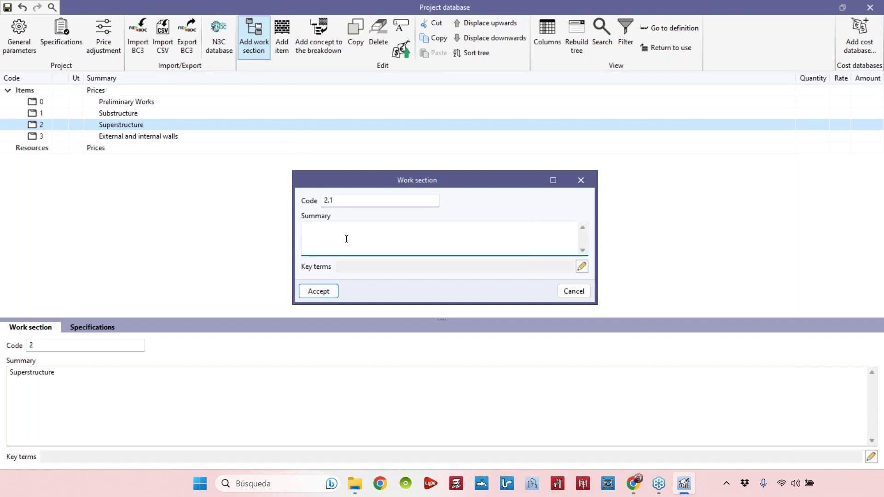
pyautogui.write('Columns')
pyautogui.click(318, 291)
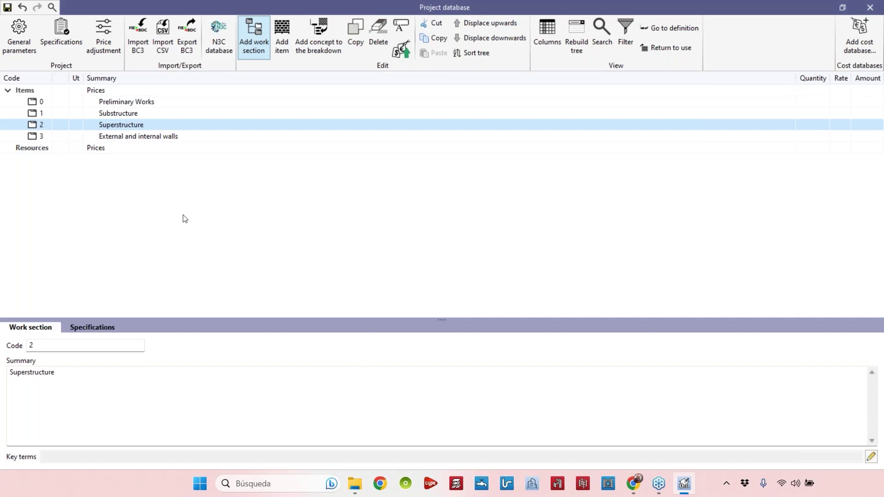
# Expand Superstructure and add another sub-section, entering Beam as its code.
pyautogui.click(20, 125)
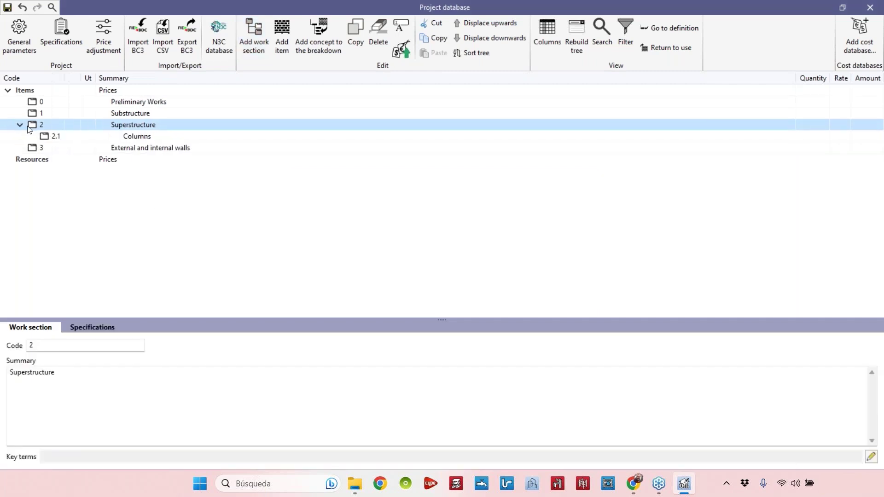
pyautogui.click(254, 39)
pyautogui.write('Beam')
pyautogui.click(332, 290)
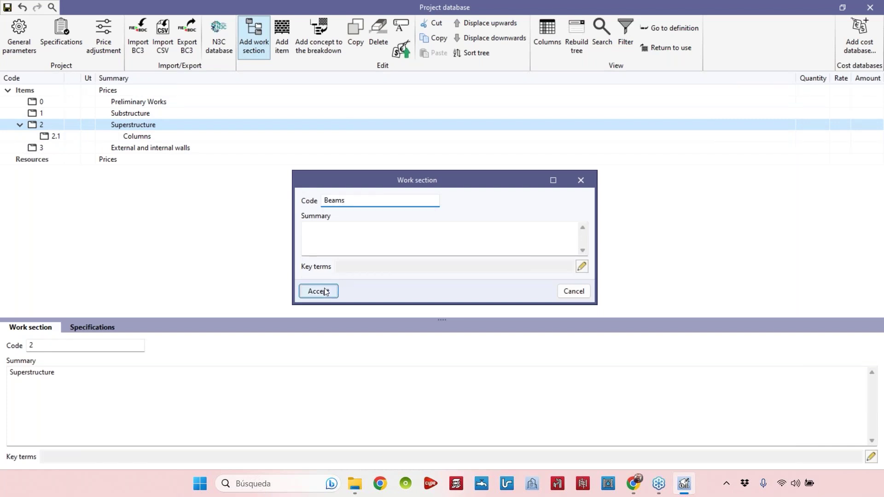
# Fix the new sub-section: summary Beams and code 2.2.
pyautogui.click(50, 149)
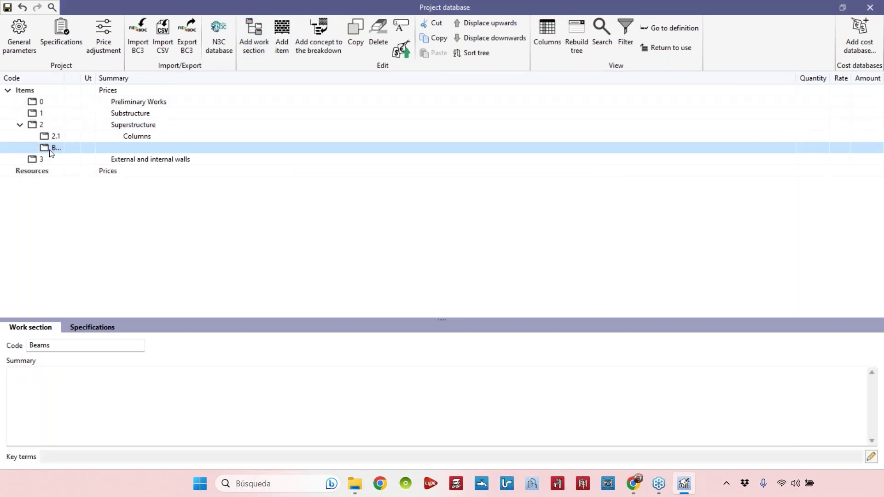
pyautogui.moveTo(81, 77); pyautogui.dragTo(141, 77)
pyautogui.click(76, 376)
pyautogui.click(78, 345)
pyautogui.hotkey('ctrl', 'c')
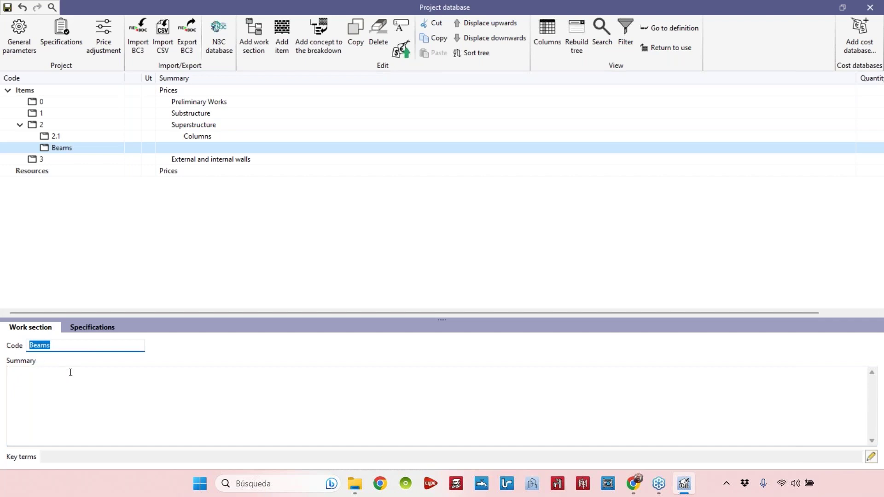
pyautogui.click(57, 373)
pyautogui.hotkey('ctrl', 'v')
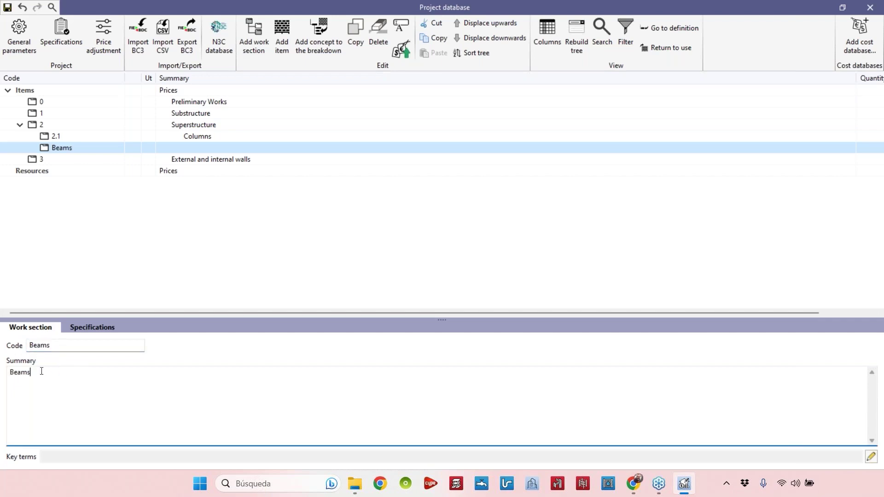
pyautogui.click(55, 345)
pyautogui.write('2')
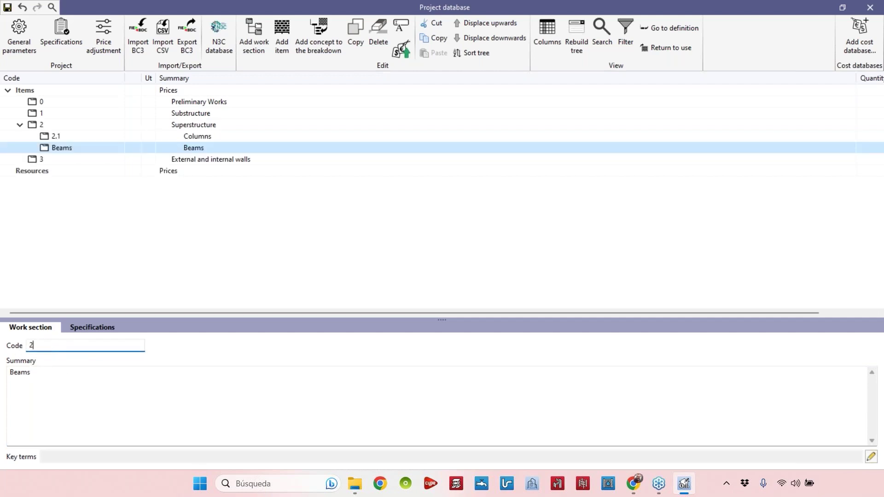
pyautogui.write('.2')
pyautogui.click(96, 397)
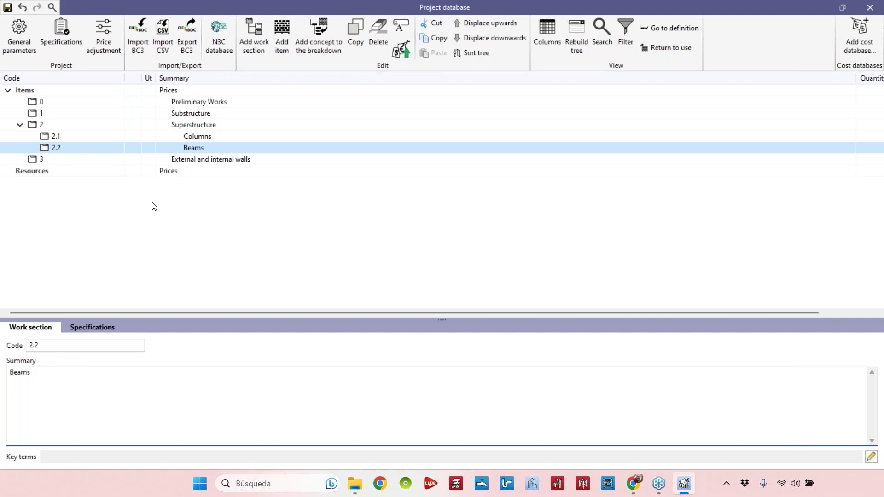
pyautogui.click(194, 136)
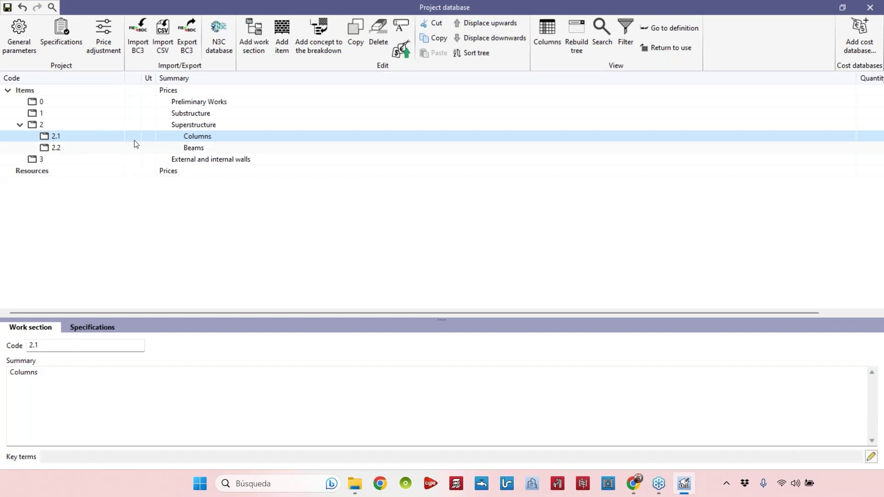
# Duplicate the 2.2 Beams sub-section and select the copy.
pyautogui.click(55, 148)
pyautogui.click(53, 135)
pyautogui.click(54, 146)
pyautogui.click(54, 136)
pyautogui.click(41, 151)
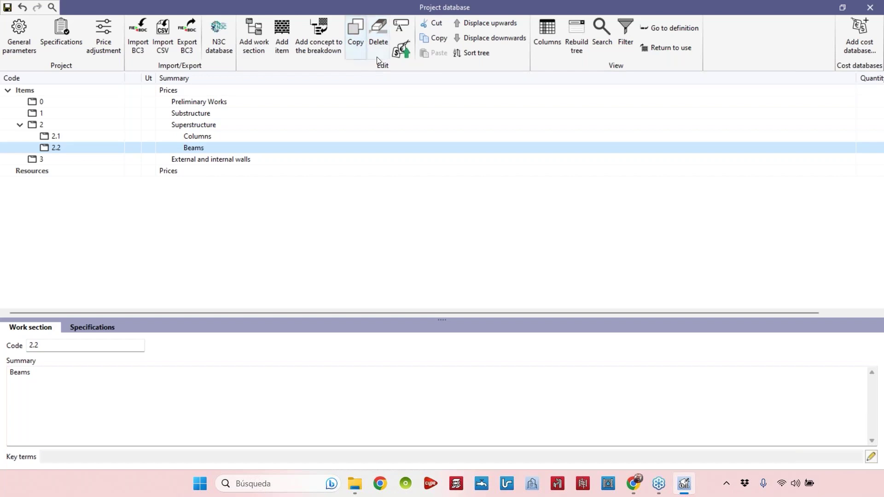
pyautogui.click(55, 137)
pyautogui.click(76, 146)
pyautogui.click(357, 45)
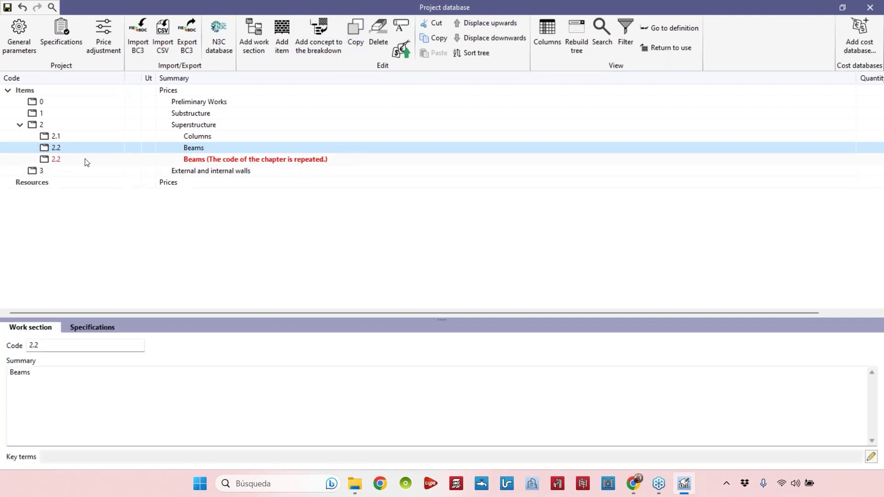
pyautogui.click(67, 159)
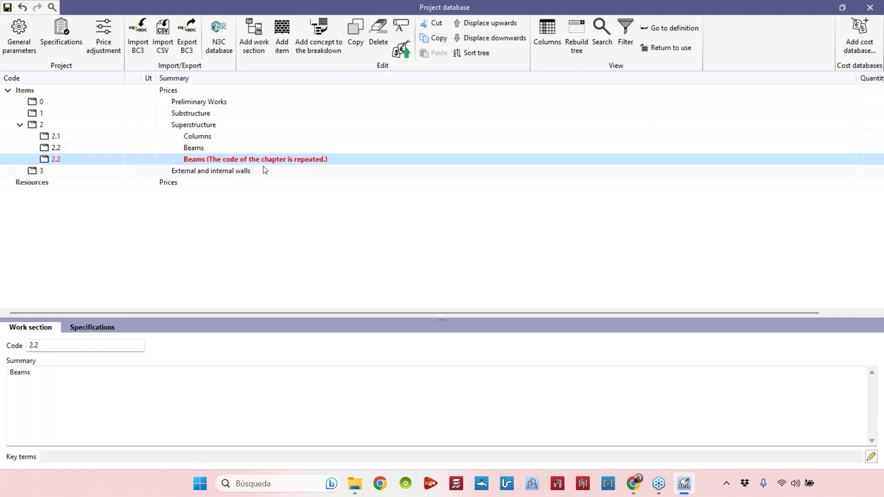
# Give the duplicate code 2.3 and summary Slabs.
pyautogui.click(59, 347)
pyautogui.press('BackSpace')
pyautogui.write('3')
pyautogui.press('Tab')
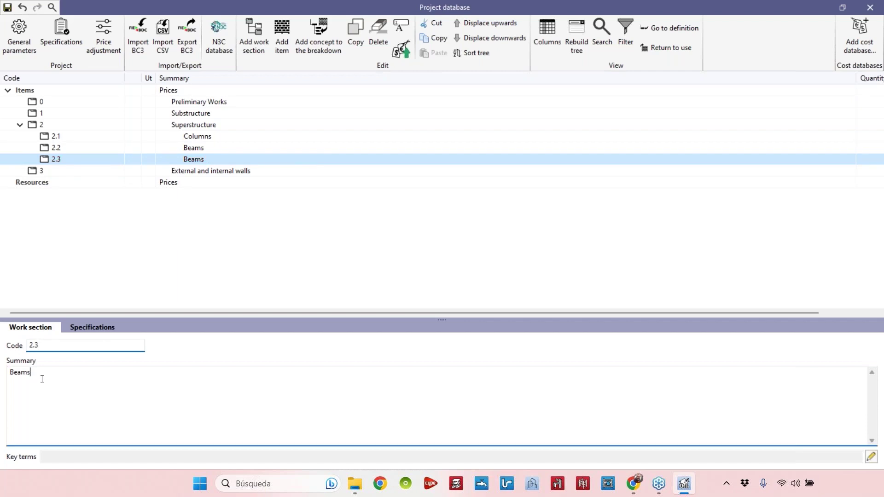
pyautogui.write('Slabs')
pyautogui.click(199, 148)
pyautogui.click(200, 160)
pyautogui.click(198, 148)
pyautogui.click(208, 137)
pyautogui.click(211, 149)
# Duplicate work section 3 and give the copy code 4.
pyautogui.click(211, 160)
pyautogui.click(206, 150)
pyautogui.click(205, 160)
pyautogui.click(201, 148)
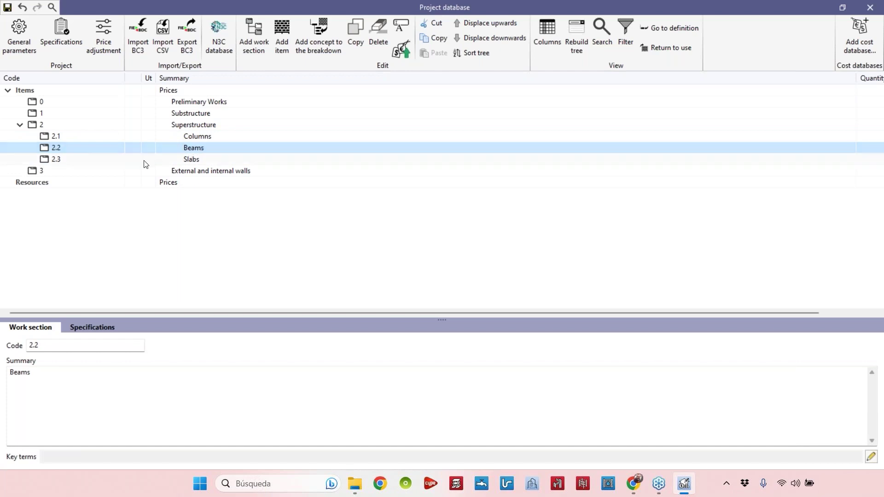
pyautogui.click(86, 170)
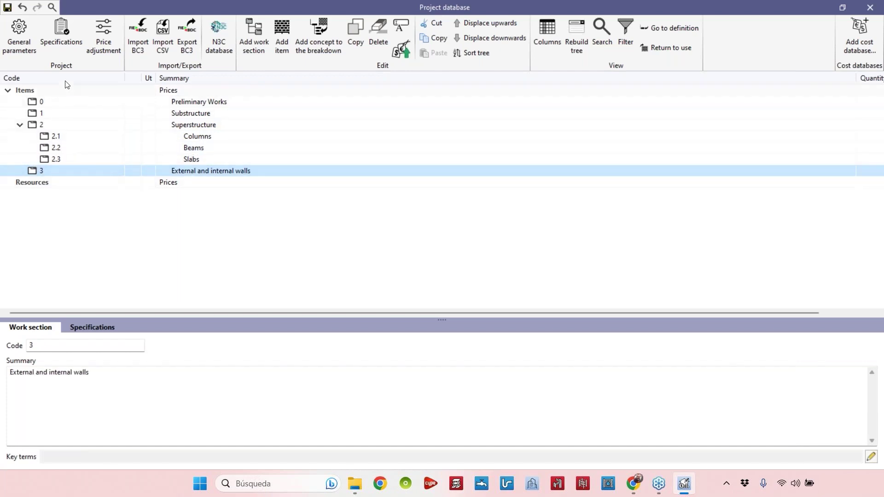
pyautogui.click(359, 30)
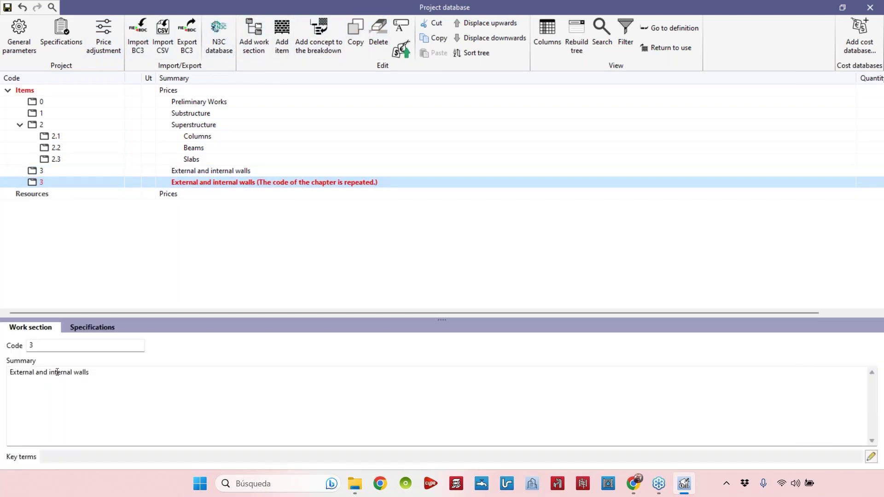
pyautogui.write('4')
pyautogui.press('Return')
# Replace the copy's summary with 'Insulation and waterproofing'.
pyautogui.moveTo(91, 373); pyautogui.dragTo(13, 379)
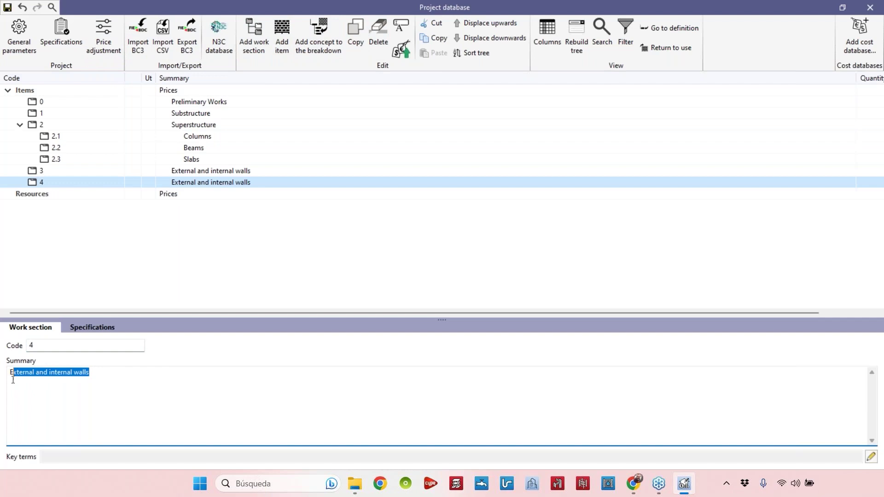
pyautogui.press('BackSpace')
pyautogui.press('BackSpace')
pyautogui.write('Insulato')
pyautogui.write('n and ')
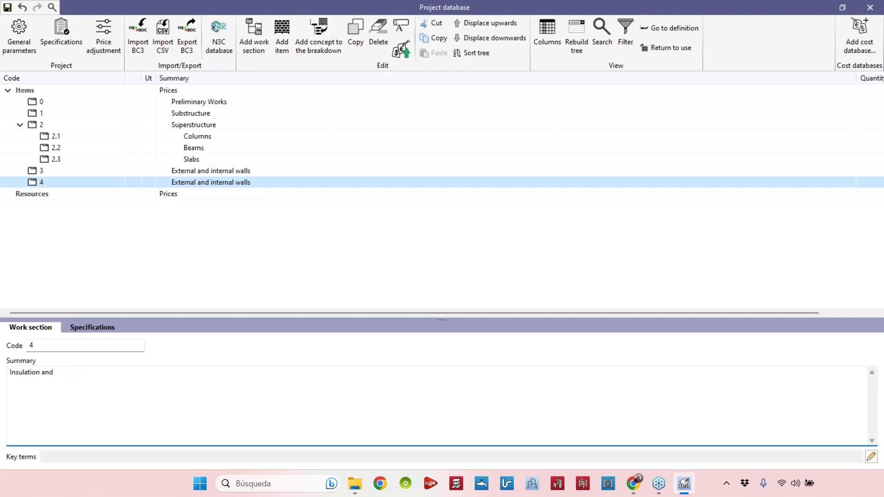
pyautogui.write('waterporoffing')
pyautogui.press('BackSpace')
pyautogui.press('BackSpace')
pyautogui.press('BackSpace')
pyautogui.press('BackSpace')
pyautogui.write('oging')
pyautogui.press('BackSpace')
pyautogui.press('BackSpace')
pyautogui.write('fing')
# Duplicate section 4 as work section 5 with summary Roofs.
pyautogui.click(83, 184)
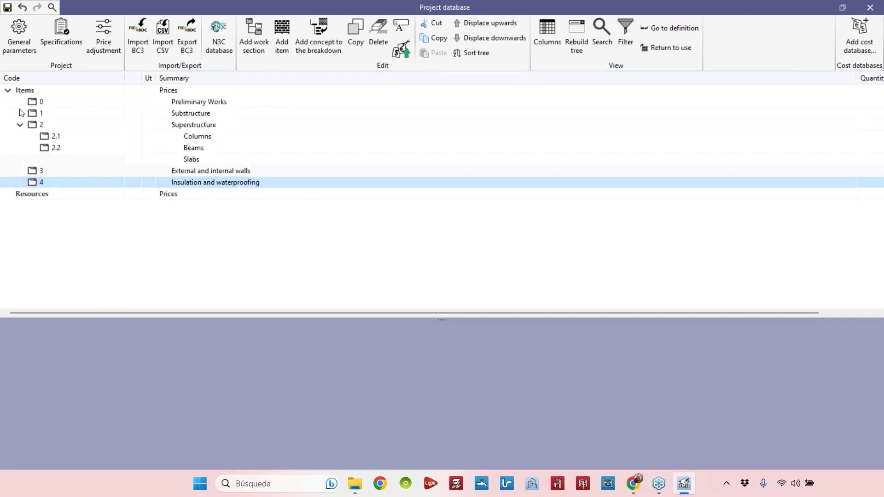
pyautogui.click(358, 37)
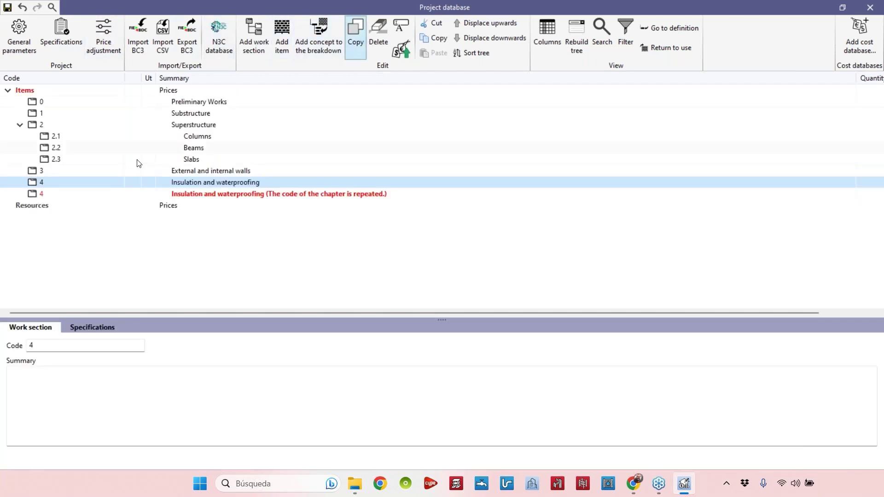
pyautogui.click(92, 193)
pyautogui.doubleClick(46, 345)
pyautogui.write('5')
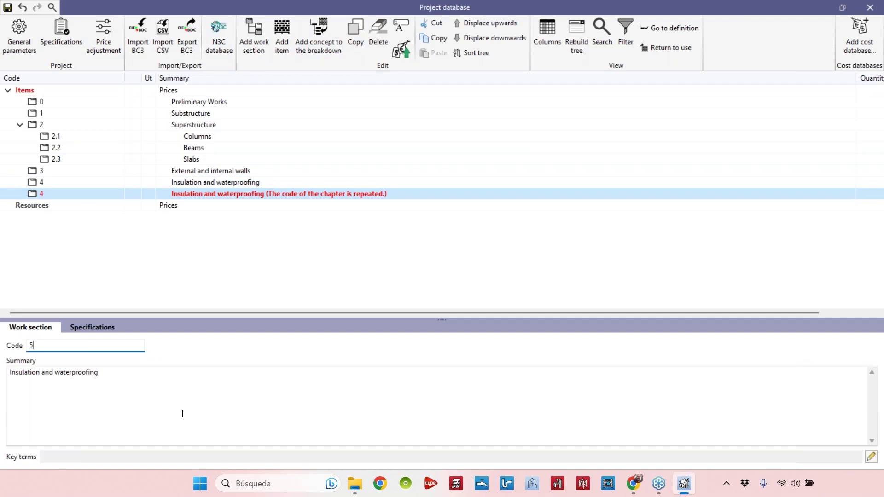
pyautogui.press('Tab')
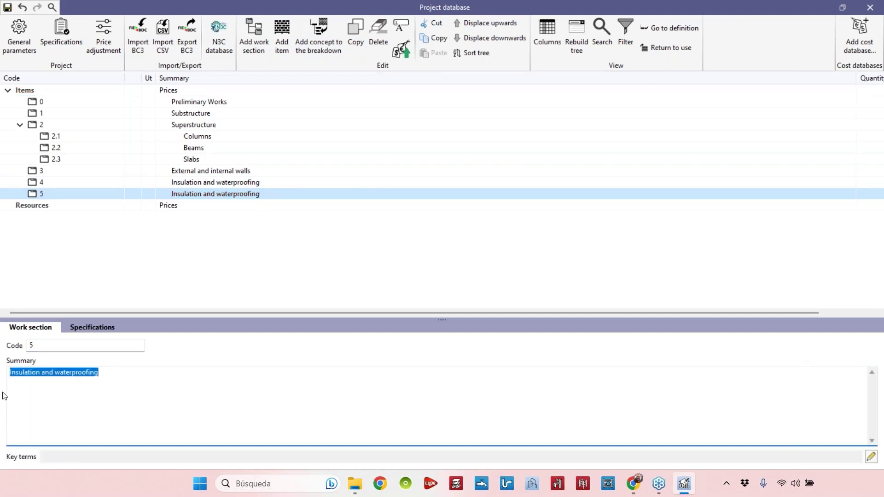
pyautogui.write('Roofs')
pyautogui.click(54, 184)
pyautogui.click(48, 194)
# Duplicate section 5 as work section 6 with summary 'Internal finishes'.
pyautogui.click(345, 40)
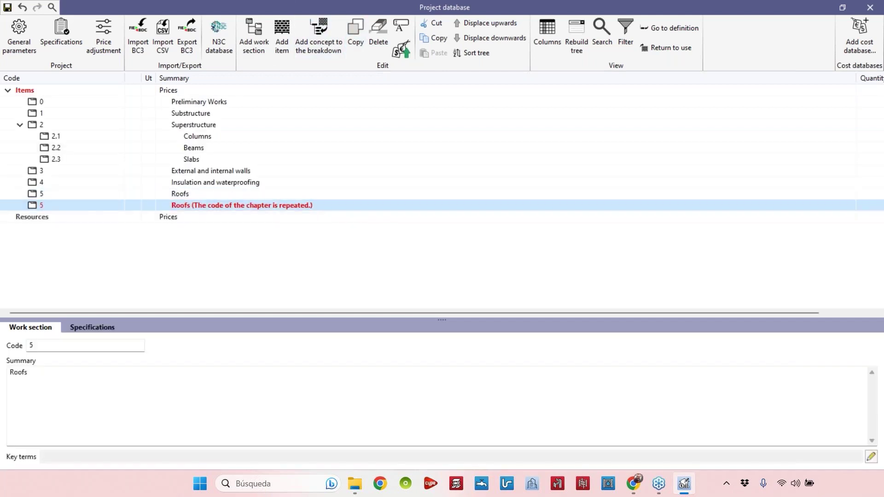
pyautogui.click(72, 345)
pyautogui.write('6')
pyautogui.press('Tab')
pyautogui.write('Internal ')
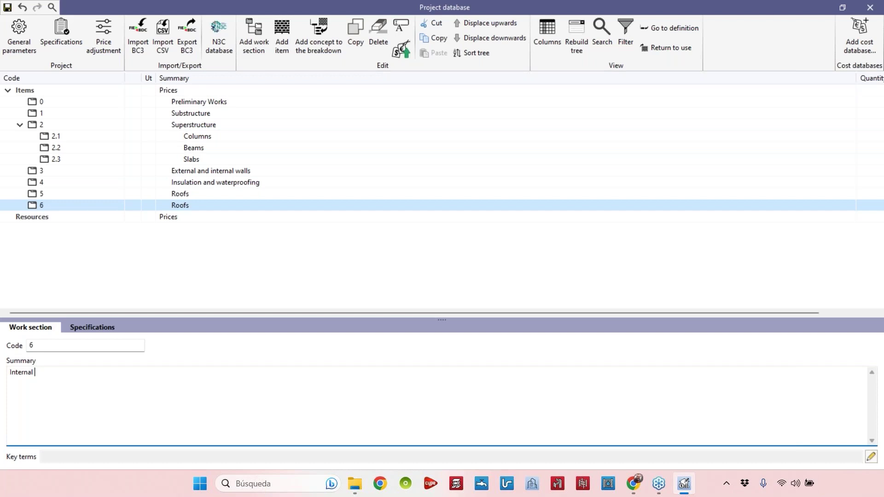
pyautogui.write('finishes')
# Commit section 6's 'Internal finishes' summary and start a new item under 2.1 Columns.
pyautogui.click(83, 147)
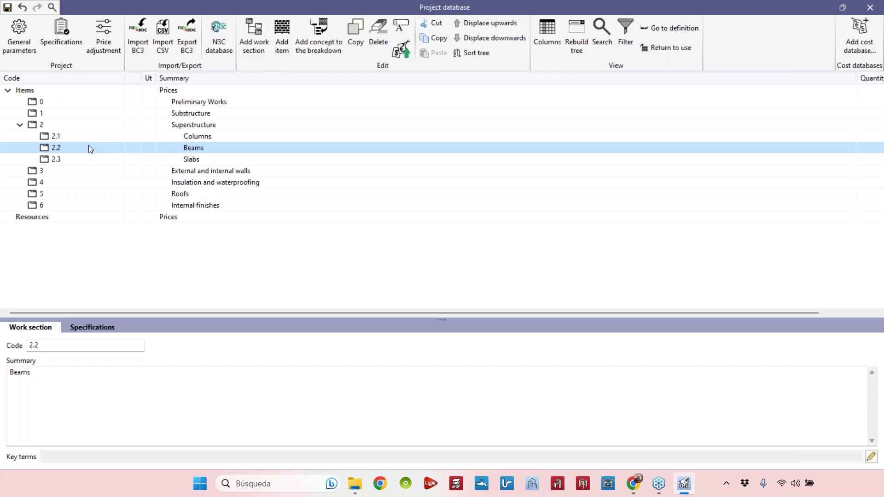
pyautogui.click(52, 136)
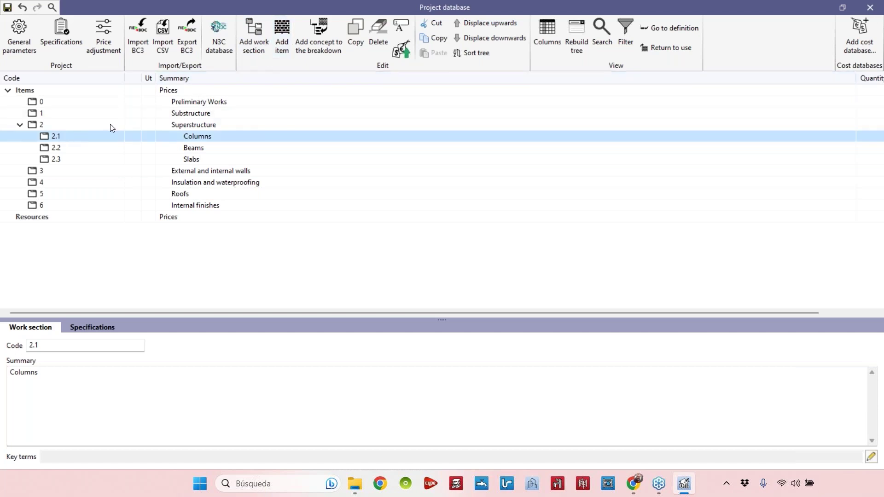
pyautogui.click(278, 39)
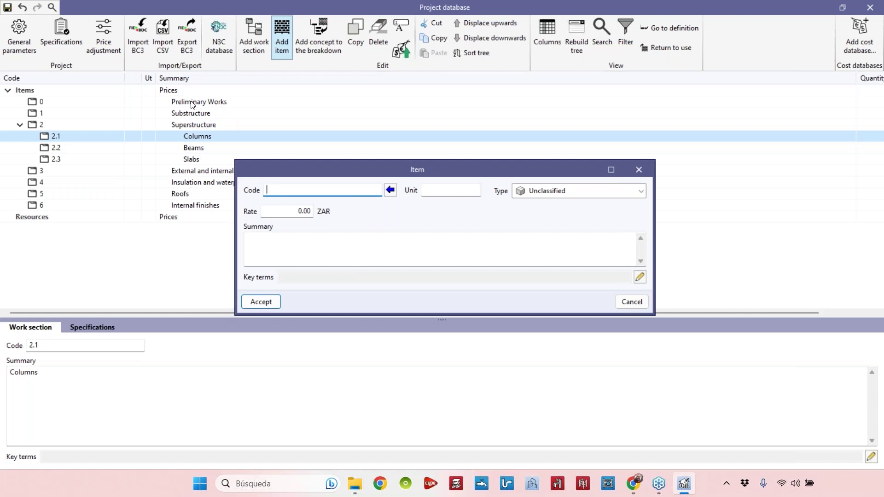
# Set the item's code to RCC001, unit m3 and type Materials.
pyautogui.write('RCC001')
pyautogui.click(426, 192)
pyautogui.write('m3')
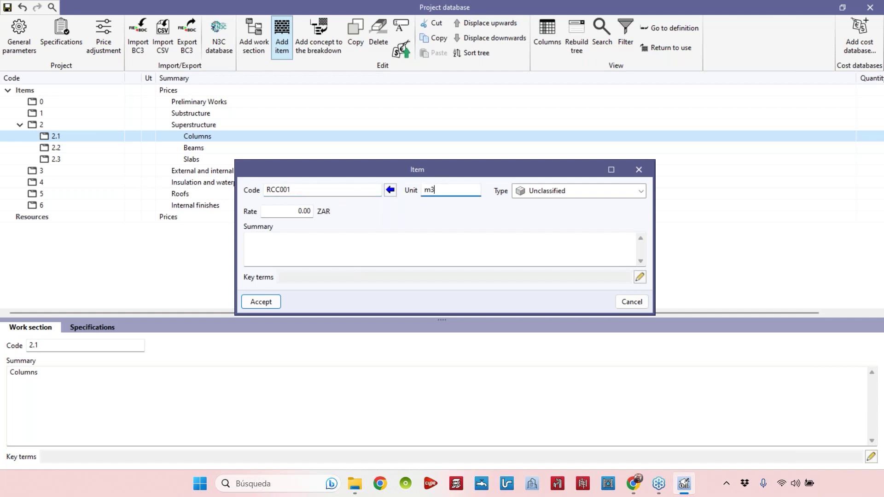
pyautogui.click(568, 190)
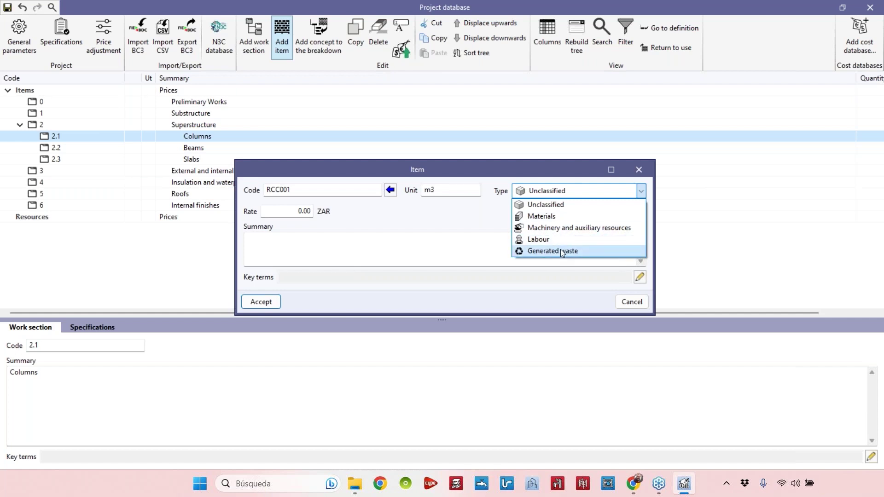
pyautogui.click(568, 216)
# Enter rate 5888 and summary 'Reinforced concrete columns, cast in place, squared, 30x30 cm'.
pyautogui.click(419, 243)
pyautogui.click(295, 212)
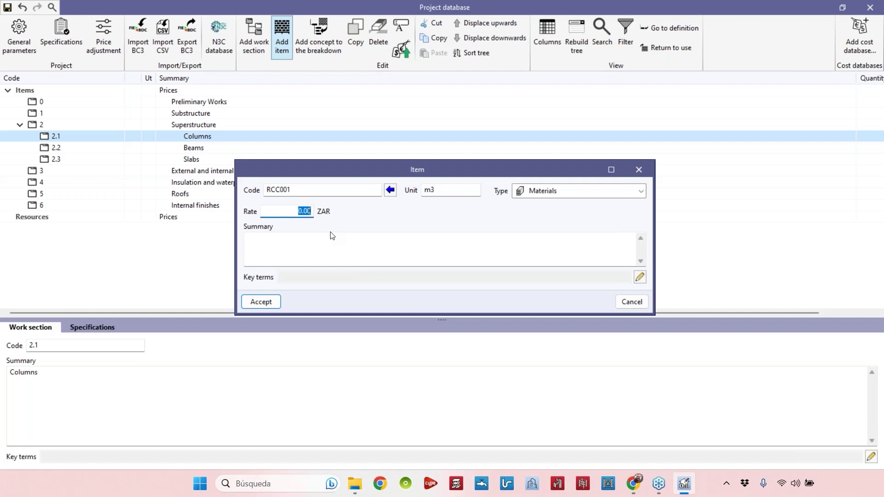
pyautogui.write('5888')
pyautogui.click(324, 237)
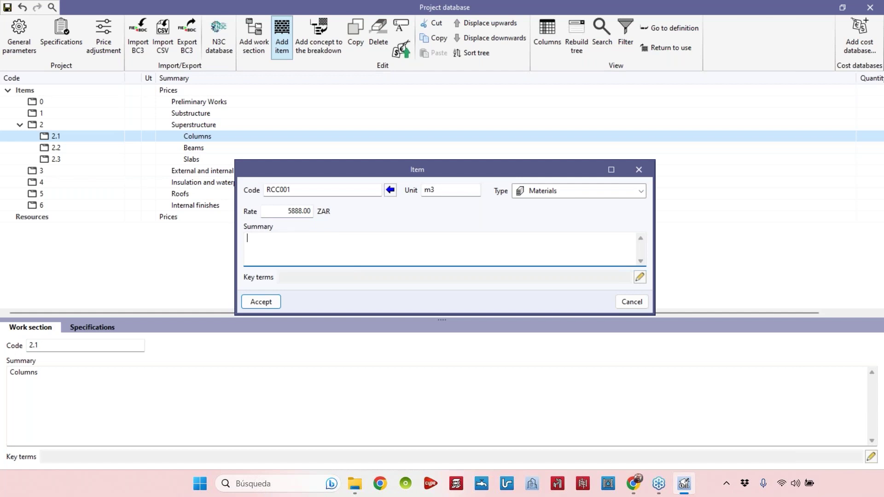
pyautogui.write('Reinforced concrete s')
pyautogui.press('BackSpace')
pyautogui.write('columns,')
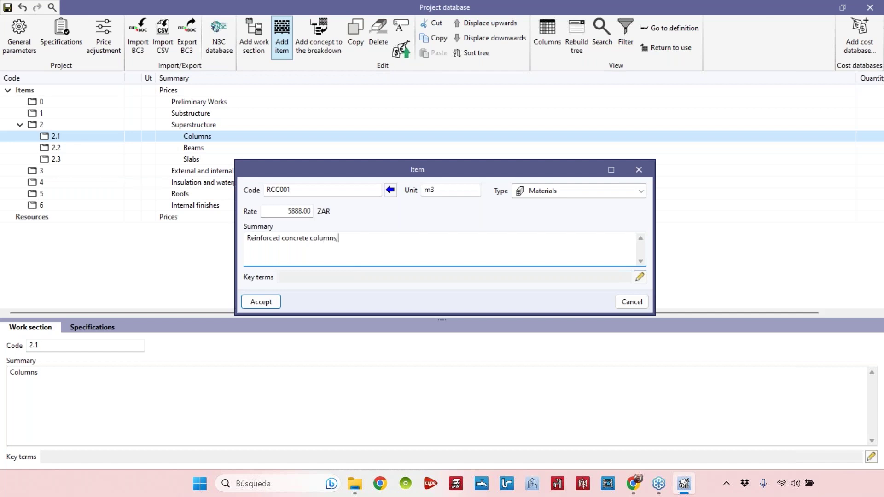
pyautogui.write(' cast in place, squared, 30x30 cm')
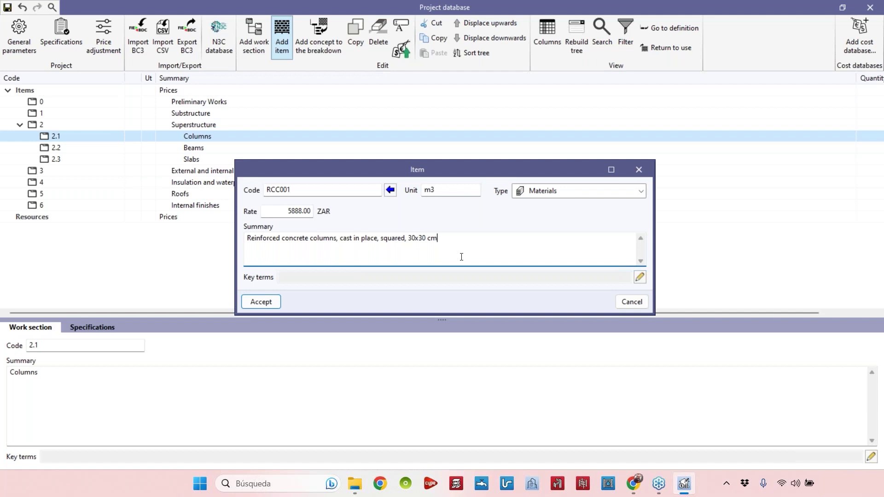
# Accept RCC001 and revise its summary to 'Reinforced concrete column, cast in place, squared, 30x30 cm.'.
pyautogui.click(266, 303)
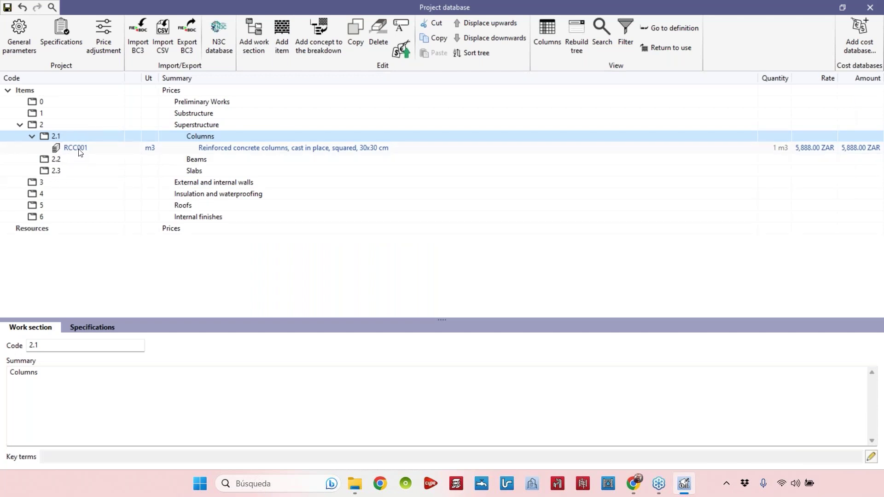
pyautogui.click(83, 150)
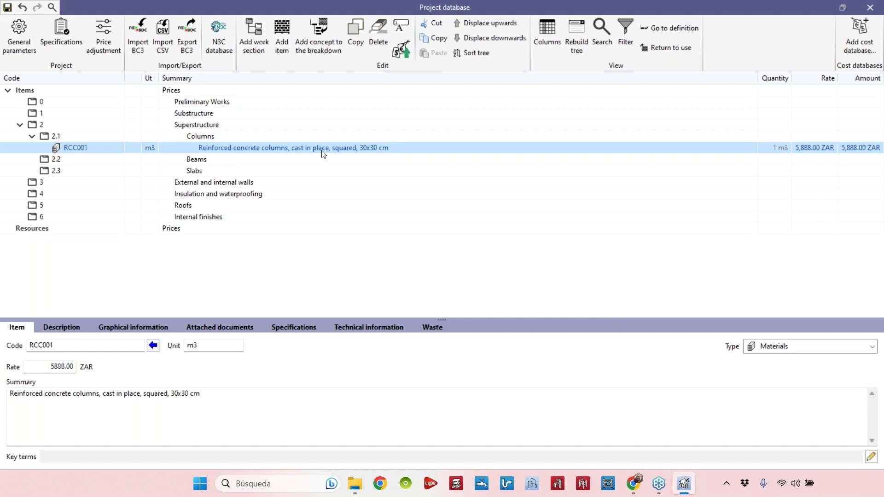
pyautogui.click(242, 389)
pyautogui.write('.')
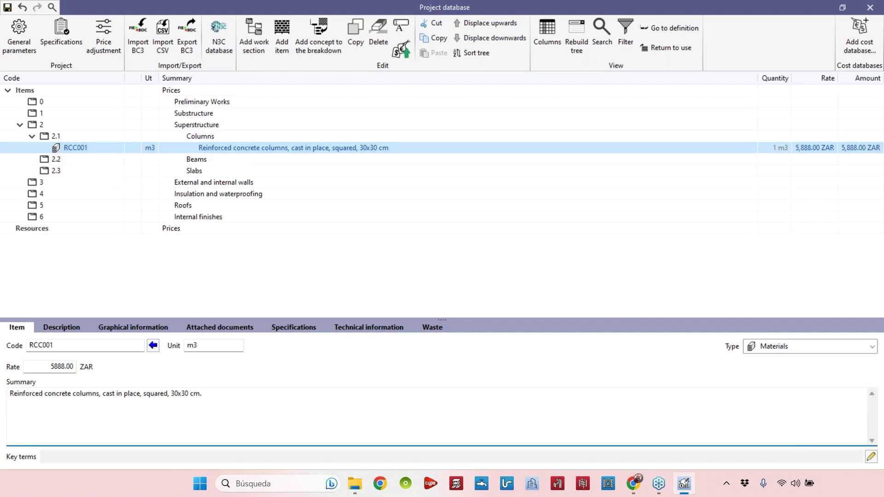
pyautogui.click(98, 393)
pyautogui.press('BackSpace')
pyautogui.press('BackSpace')
pyautogui.write(',')
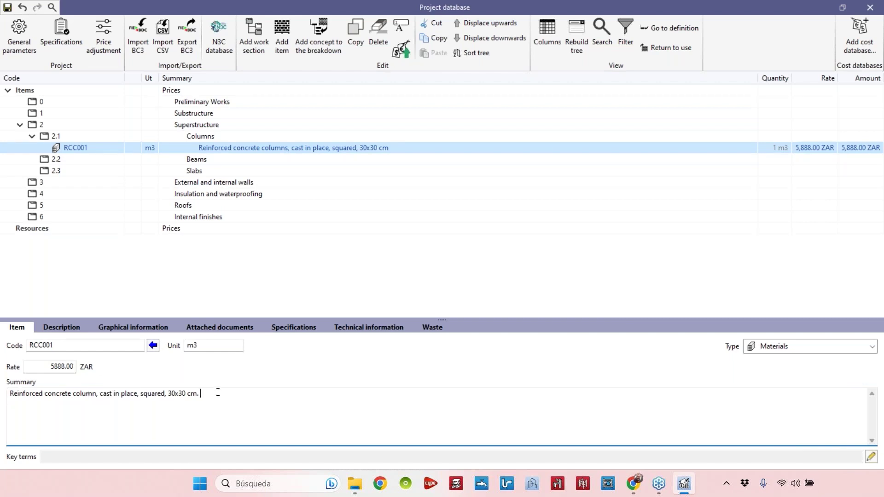
pyautogui.write('Fi')
pyautogui.press('BackSpace')
pyautogui.click(212, 345)
pyautogui.click(60, 366)
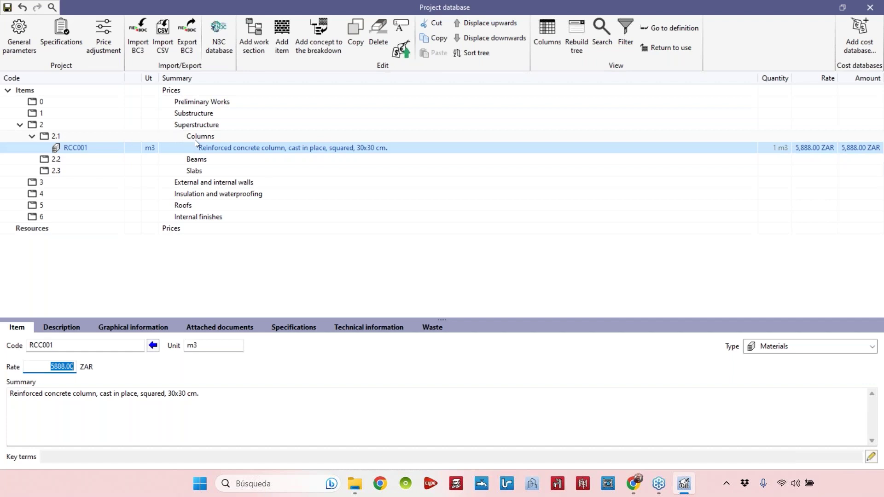
# Select the Resources branch of the project database.
pyautogui.click(22, 230)
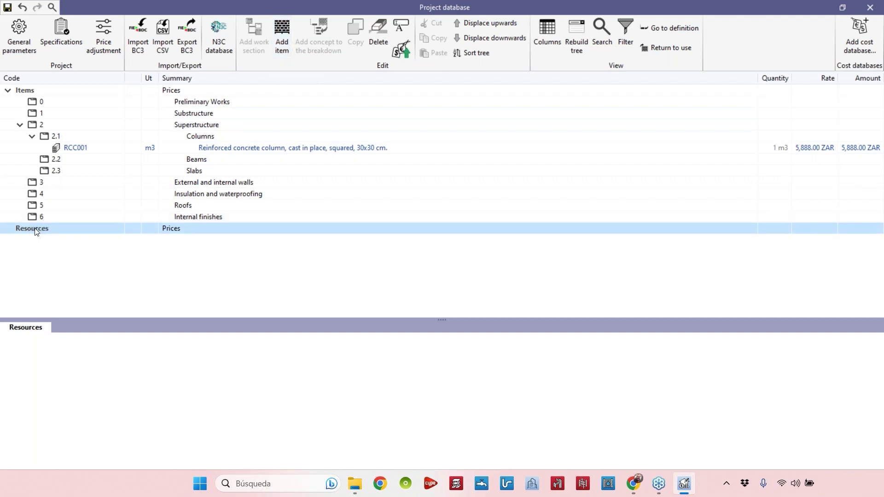
# Add a new resource with code MT001, unit m3, and type Materials.
pyautogui.click(280, 45)
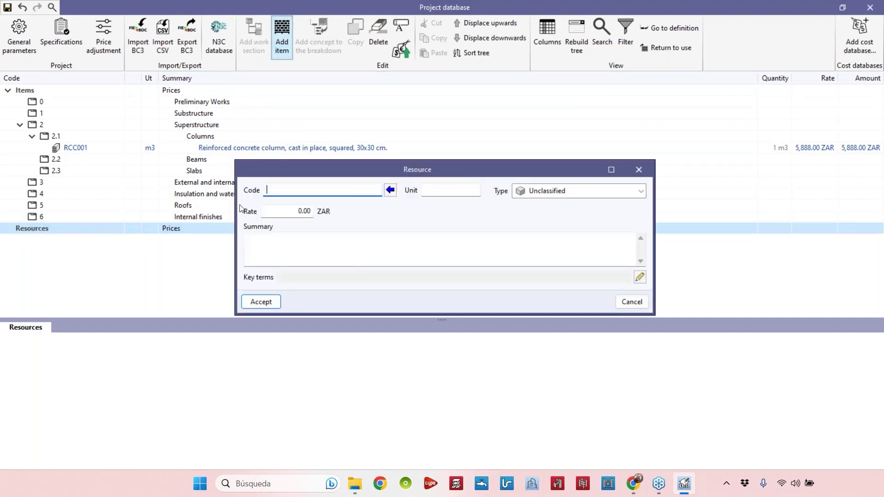
pyautogui.write('MT001')
pyautogui.click(428, 190)
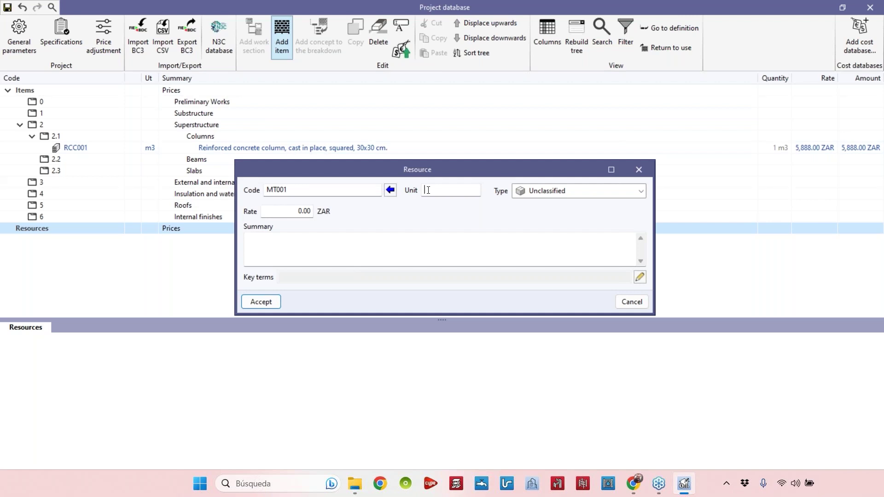
pyautogui.write('m3')
pyautogui.click(576, 194)
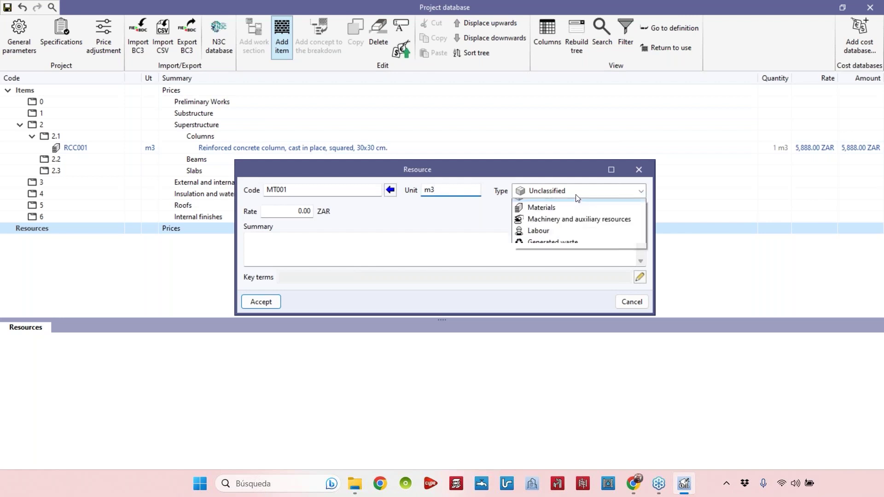
pyautogui.click(553, 218)
# Set MT001's rate to 1500 and summary to 'C20 Mpa ready mix concrete', and accept.
pyautogui.moveTo(293, 211); pyautogui.dragTo(322, 216)
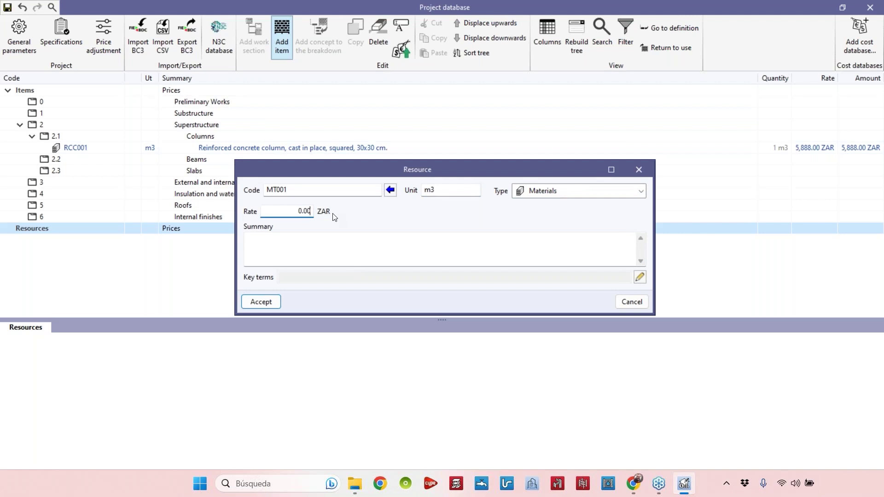
pyautogui.write('1500')
pyautogui.click(324, 252)
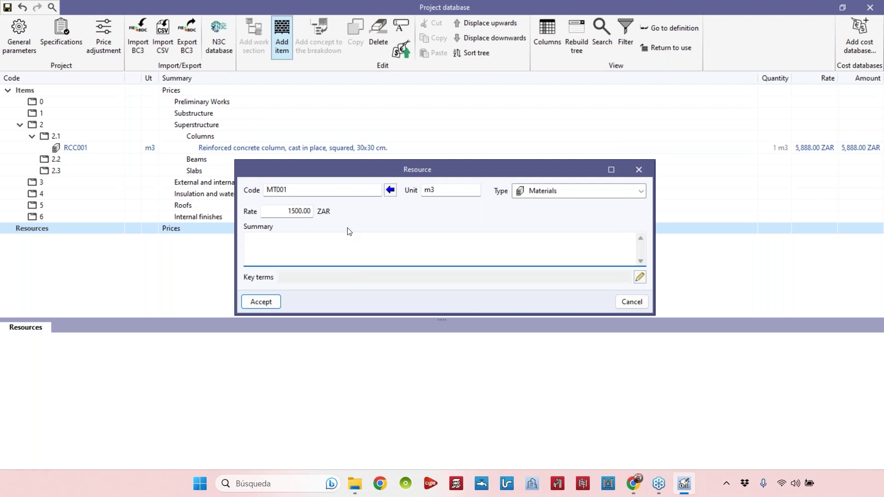
pyautogui.write('C20 Mpa ready moi')
pyautogui.press('BackSpace')
pyautogui.press('BackSpace')
pyautogui.write('ix xo')
pyautogui.press('BackSpace')
pyautogui.press('BackSpace')
pyautogui.write('concrete')
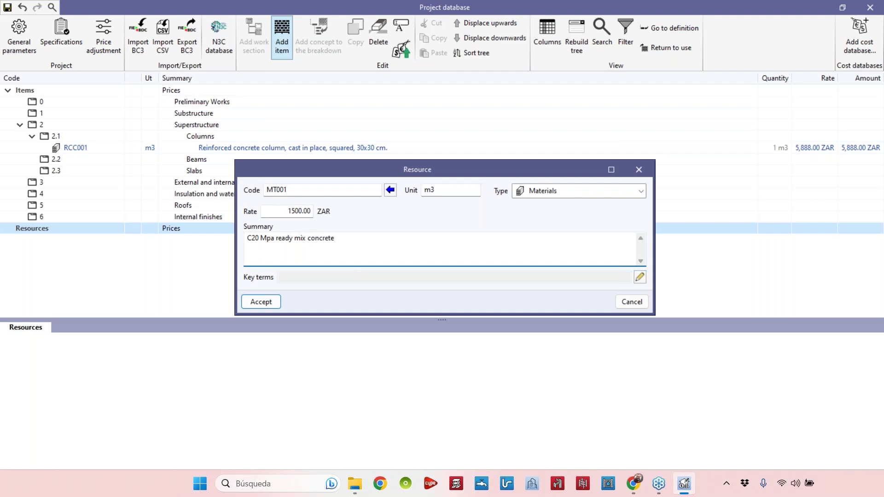
pyautogui.click(276, 303)
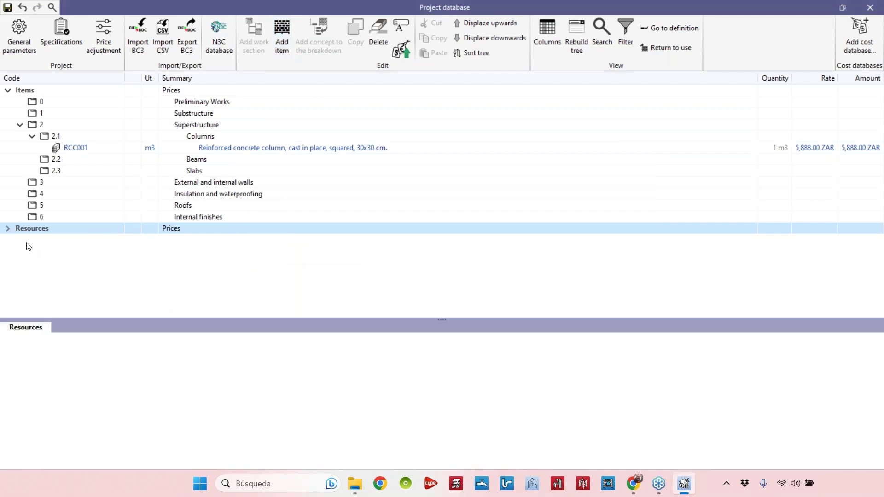
# Expand Resources, review MT001, and start a new resource summarised 'Steel reinforcemtn bars (B500)'.
pyautogui.click(7, 229)
pyautogui.click(207, 244)
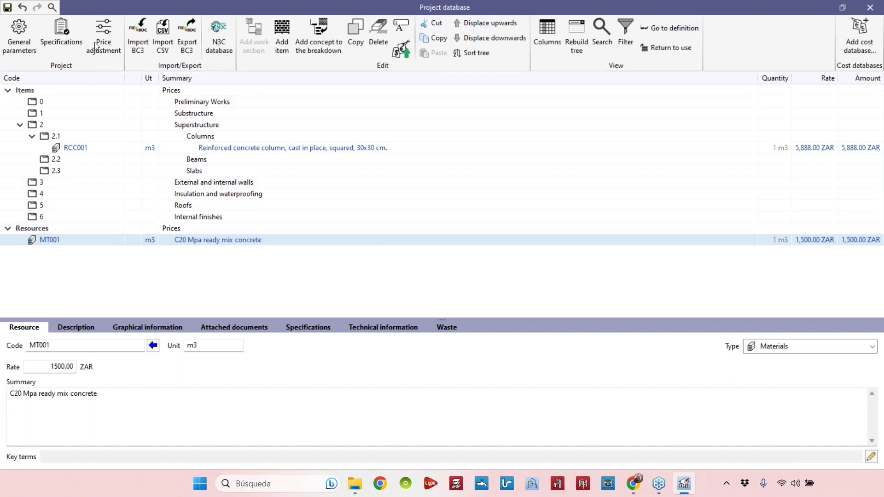
pyautogui.click(52, 230)
pyautogui.click(282, 37)
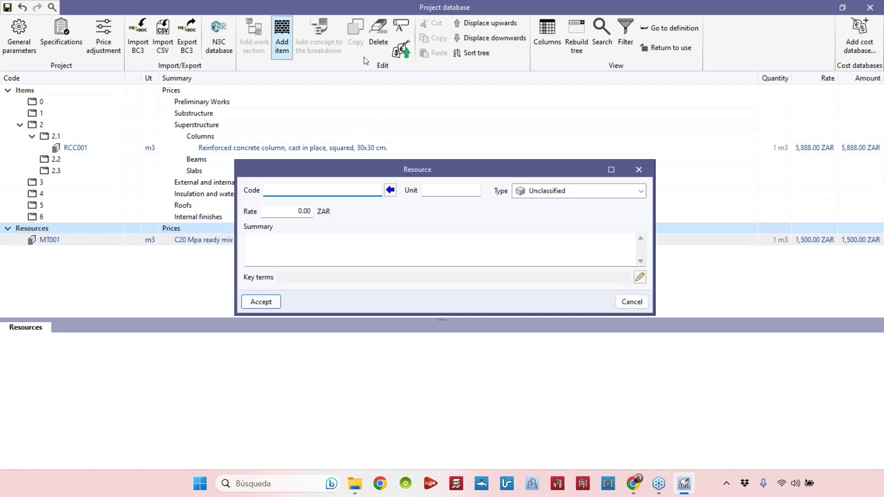
pyautogui.click(437, 249)
pyautogui.write('S')
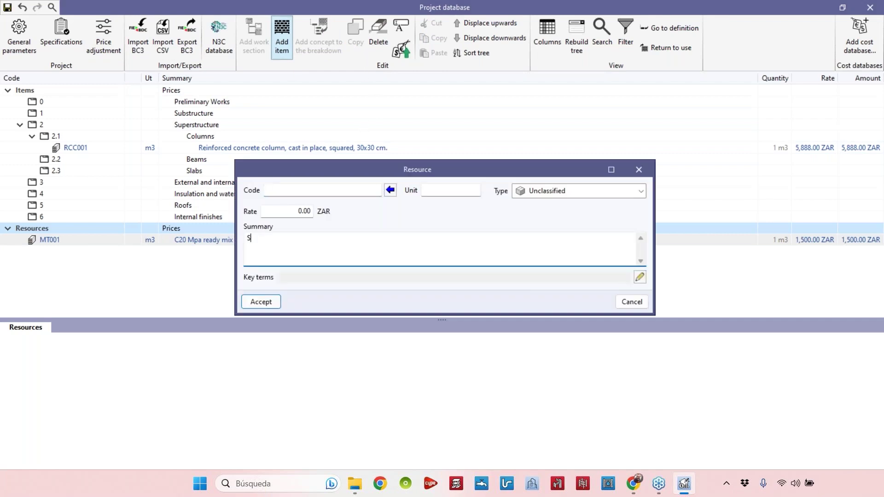
pyautogui.write('teel reinforcemtn bars (B500)')
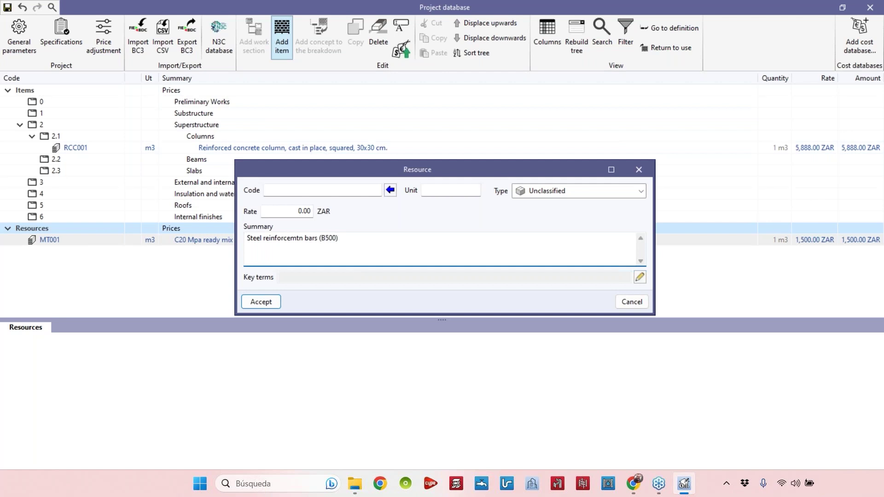
# Give the steel resource code MT002, unit kg, type Materials and rate 32, and accept.
pyautogui.click(315, 190)
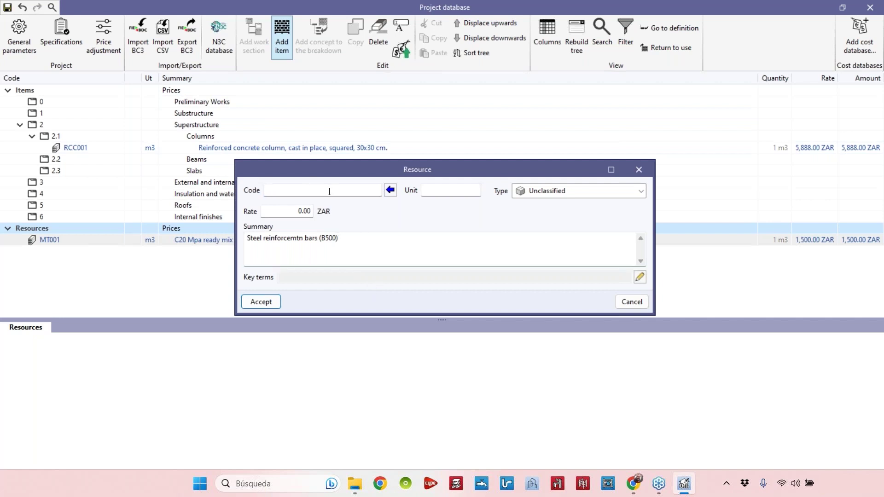
pyautogui.write('MT003')
pyautogui.press('BackSpace')
pyautogui.click(476, 190)
pyautogui.write('kg')
pyautogui.click(602, 192)
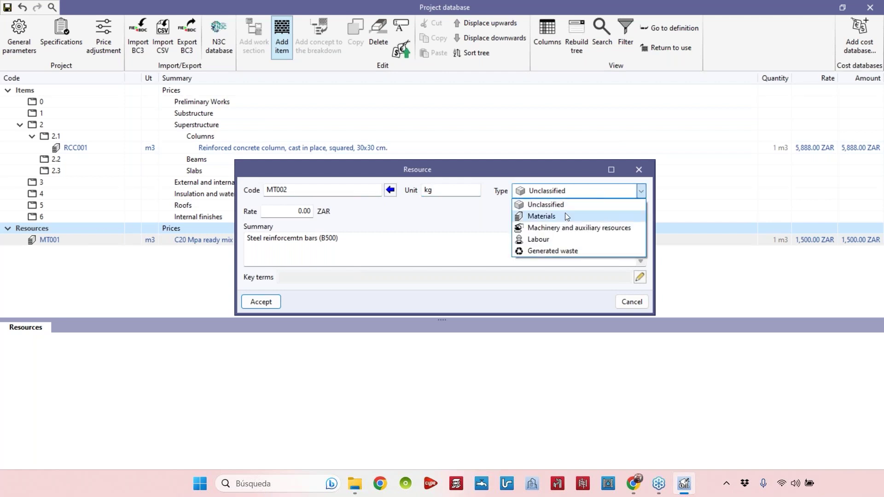
pyautogui.click(565, 216)
pyautogui.click(281, 216)
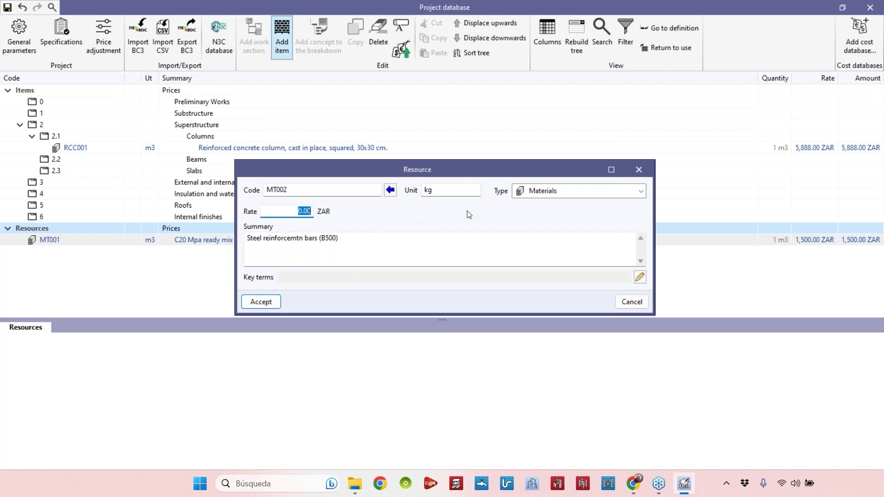
pyautogui.write('32')
pyautogui.press('Tab')
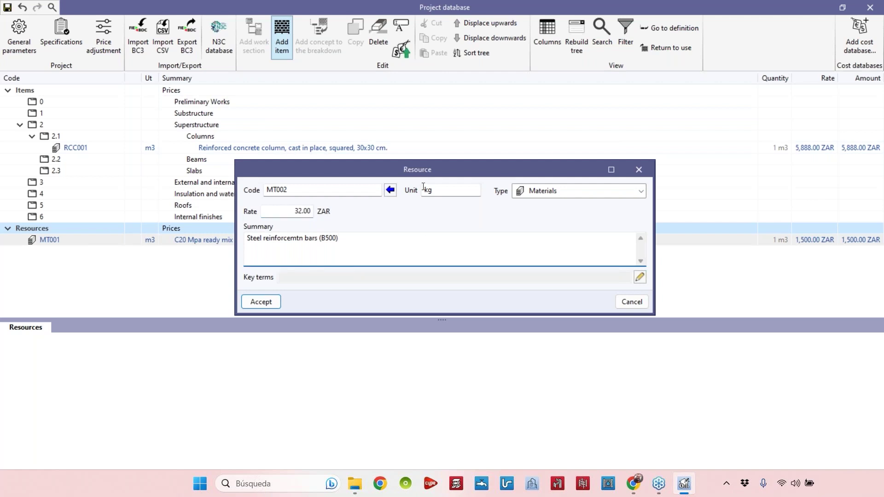
pyautogui.click(272, 296)
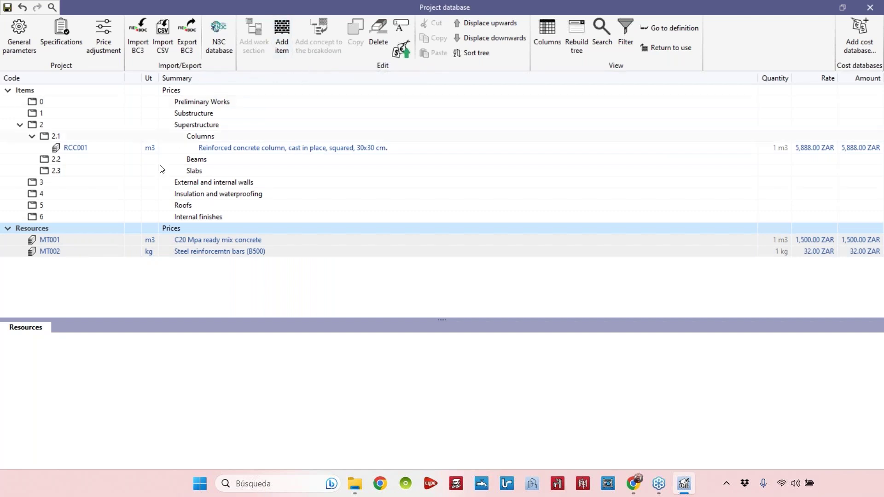
# Add a new resource 'Formwork (Plywood)' with code MT003 and unit m2.
pyautogui.click(286, 33)
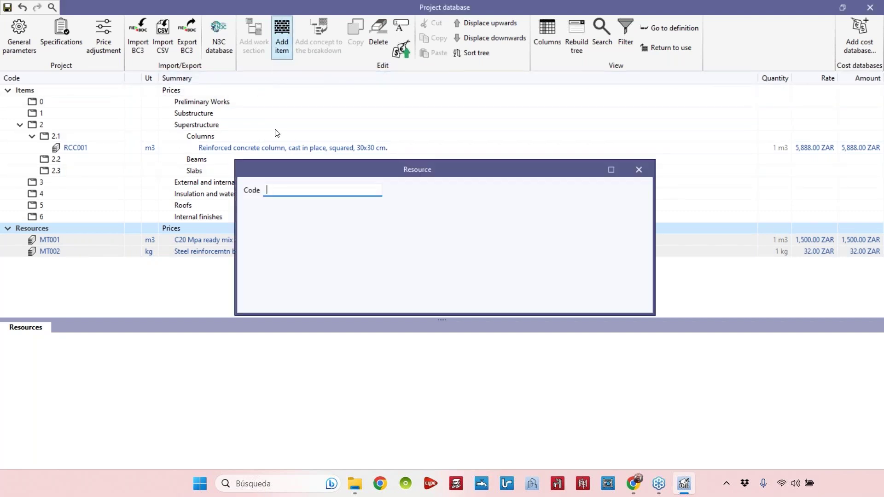
pyautogui.click(310, 251)
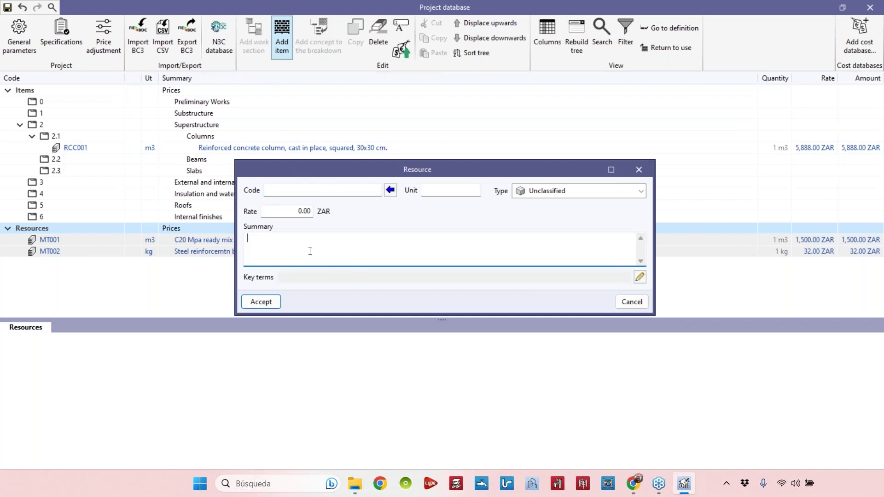
pyautogui.write('Formwork (Plywood)')
pyautogui.click(322, 190)
pyautogui.write('MT003')
pyautogui.click(434, 186)
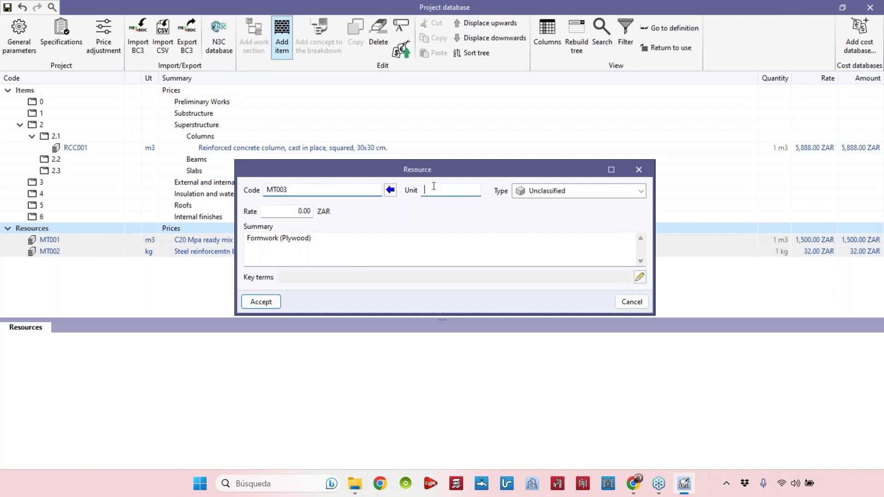
pyautogui.write('m2')
# Classify MT003 as Materials with a rate of 500, save it, and select it.
pyautogui.click(550, 193)
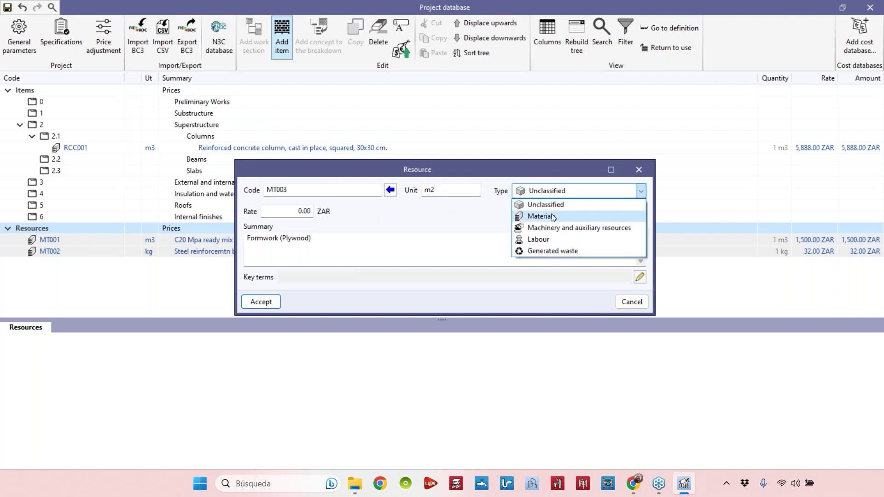
pyautogui.click(552, 215)
pyautogui.click(302, 212)
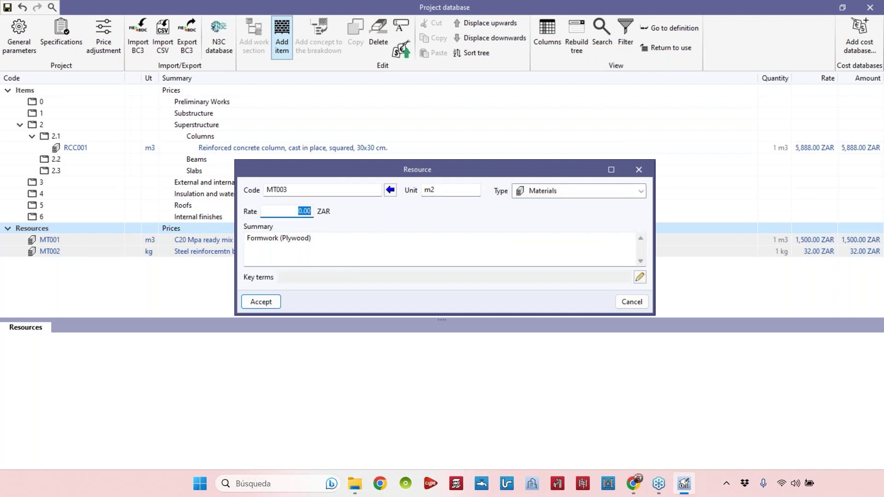
pyautogui.write('59')
pyautogui.press('BackSpace')
pyautogui.write('00')
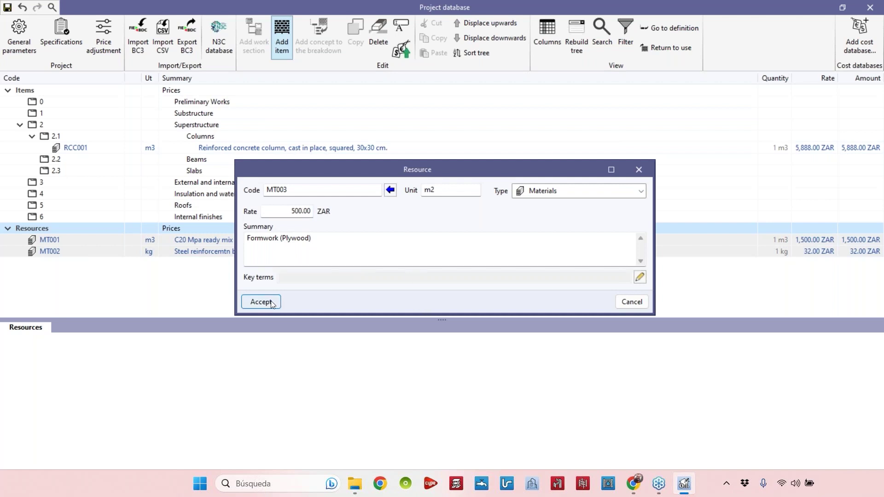
pyautogui.click(261, 302)
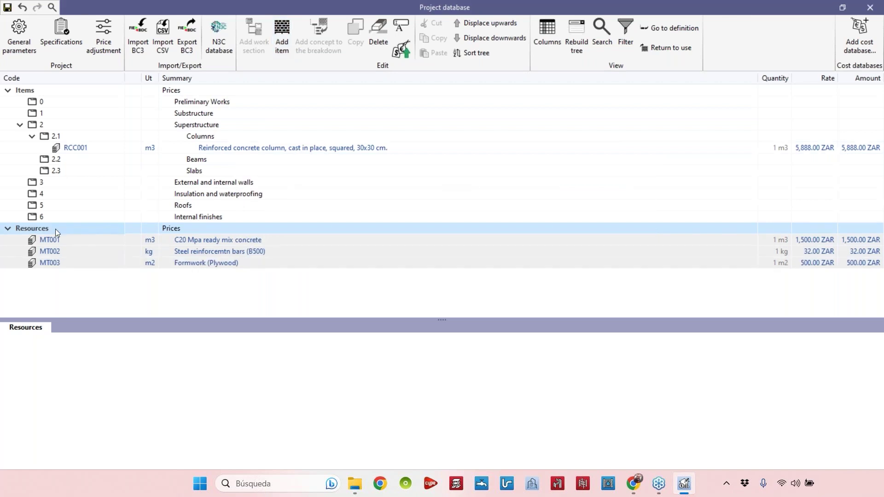
pyautogui.click(81, 263)
# Duplicate the MT003 resource and change the copy's code to MT004.
pyautogui.click(355, 39)
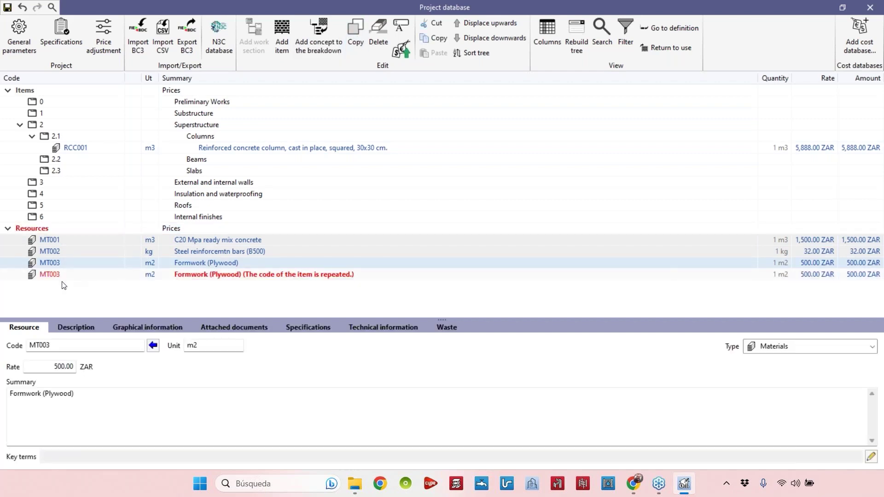
pyautogui.click(68, 346)
pyautogui.press('BackSpace')
pyautogui.write('4')
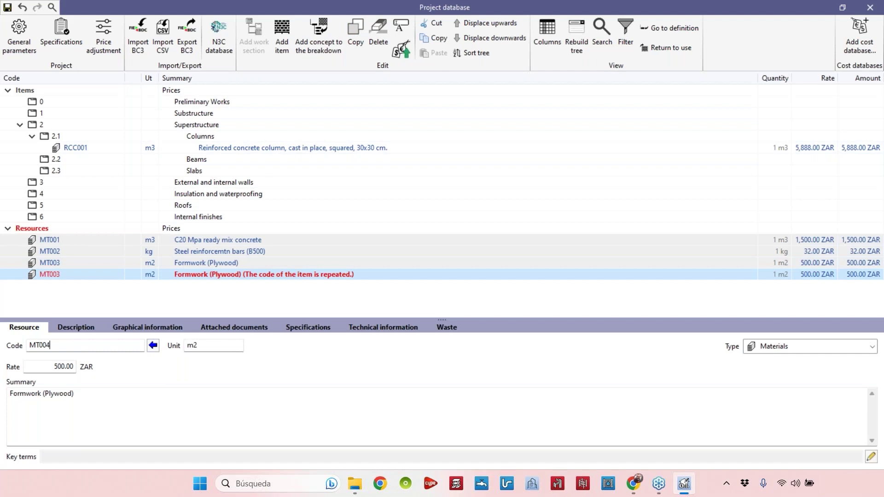
# Change the MT004 summary to 'Formwork (Wood)'.
pyautogui.click(111, 395)
pyautogui.press('BackSpace')
pyautogui.press('BackSpace')
pyautogui.press('BackSpace')
pyautogui.press('BackSpace')
pyautogui.press('BackSpace')
pyautogui.press('BackSpace')
pyautogui.press('BackSpace')
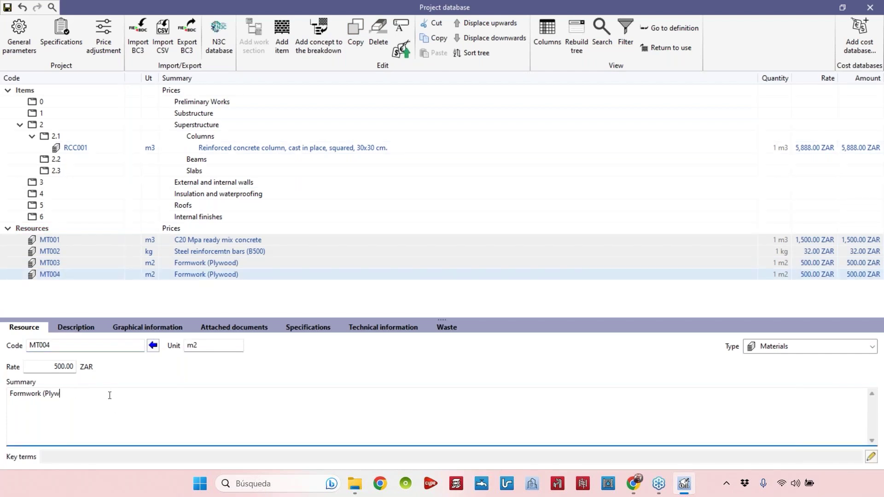
pyautogui.write('Woosl')
pyautogui.press('BackSpace')
pyautogui.write('(')
pyautogui.press('BackSpace')
pyautogui.press('BackSpace')
pyautogui.write('D')
pyautogui.press('BackSpace')
pyautogui.write('d)')
# Set the MT004 rate to 350 and finish editing.
pyautogui.click(55, 367)
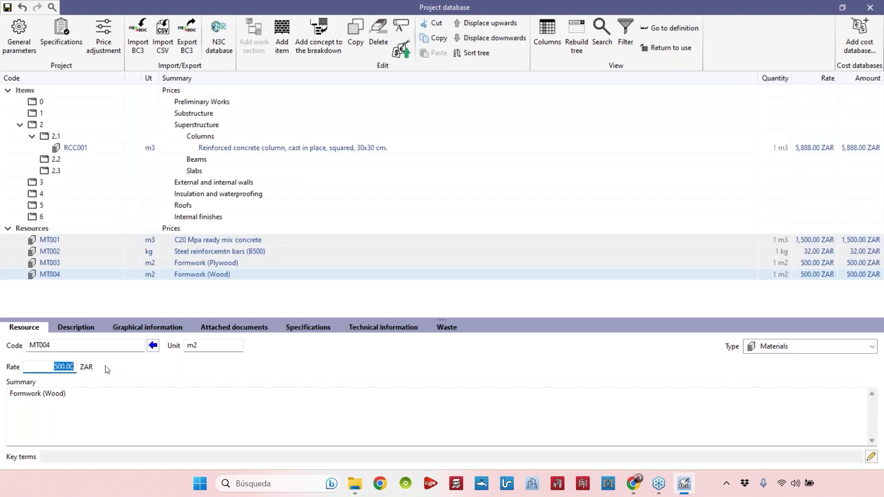
pyautogui.write('350')
pyautogui.click(90, 346)
pyautogui.press('Return')
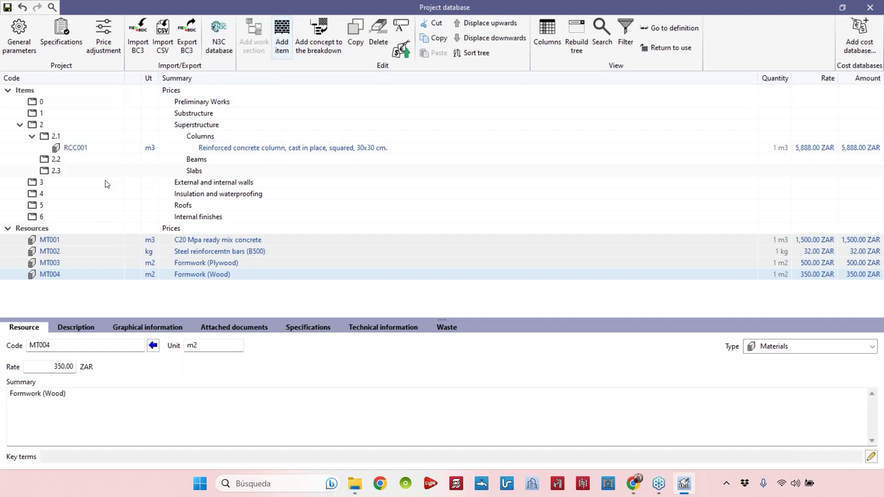
# In Resources, add a new resource coded L001 with unit h and type Labour.
pyautogui.click(74, 228)
pyautogui.click(282, 42)
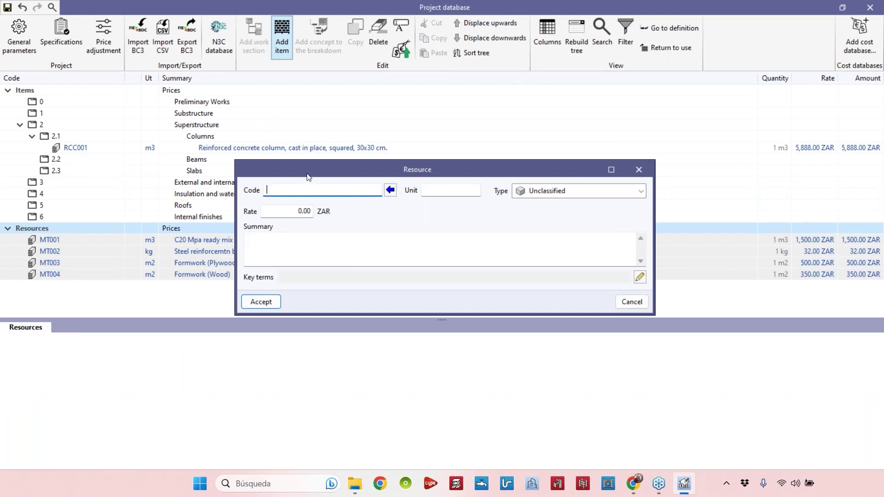
pyautogui.write('L001')
pyautogui.click(439, 191)
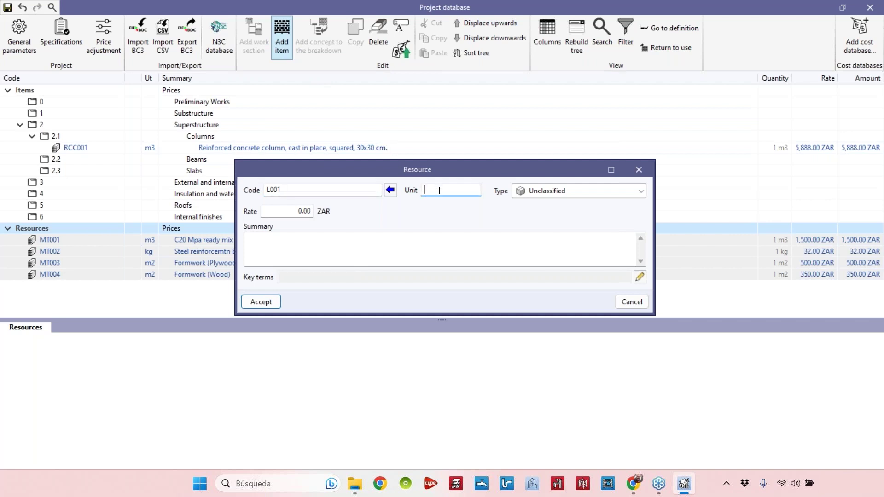
pyautogui.write('h')
pyautogui.click(522, 191)
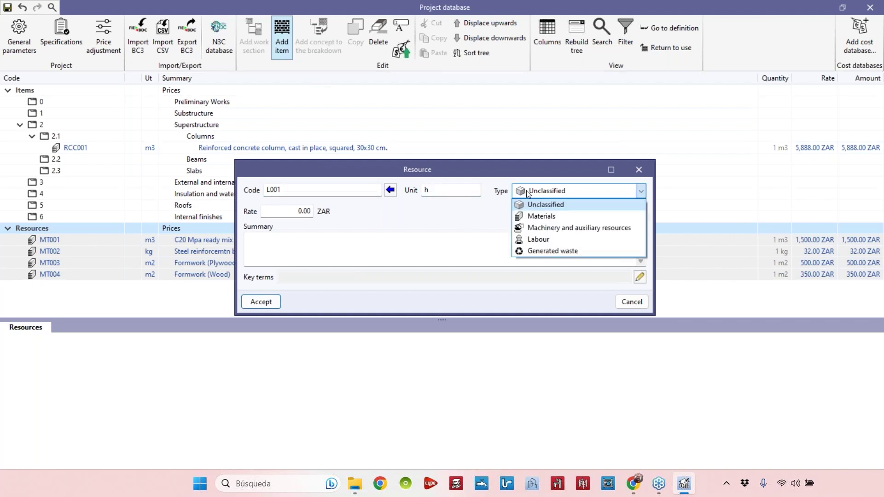
pyautogui.click(562, 238)
# Give L001 the summary 'Construction worker' and a rate of 300, then accept it.
pyautogui.click(313, 213)
pyautogui.click(323, 256)
pyautogui.write('C')
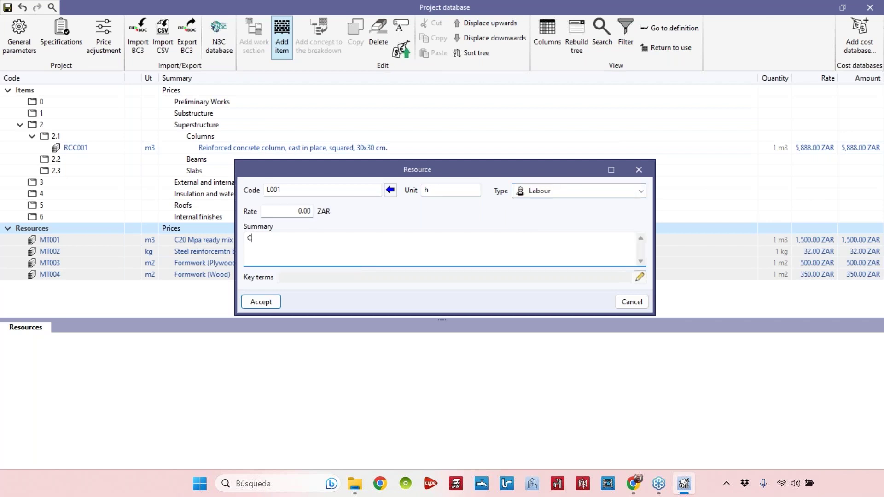
pyautogui.write('onstruction worker')
pyautogui.doubleClick(304, 211)
pyautogui.write('300')
pyautogui.click(261, 302)
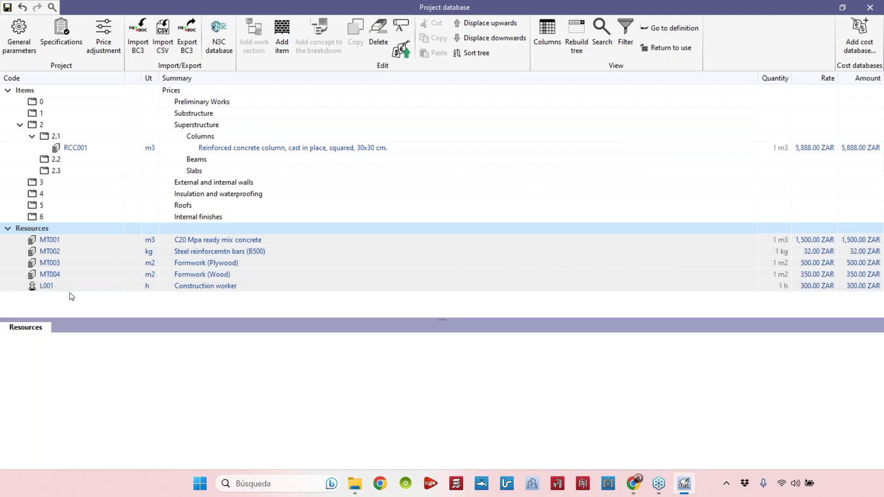
# Duplicate the L001 resource and change the copy's code to L002.
pyautogui.click(72, 288)
pyautogui.click(355, 31)
pyautogui.click(79, 347)
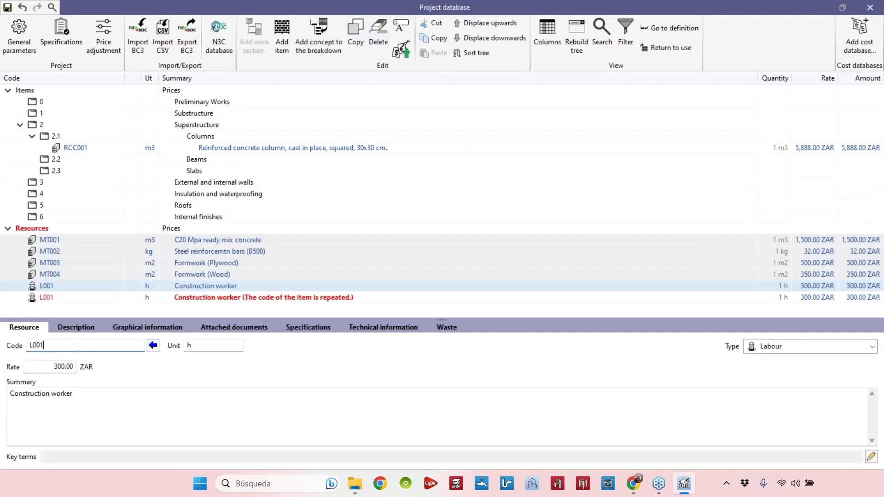
pyautogui.click(65, 300)
pyautogui.press('BackSpace')
pyautogui.write('2')
# Append '(helper)' to L002's summary and set its rate to 200.
pyautogui.click(84, 396)
pyautogui.write('(helperdc')
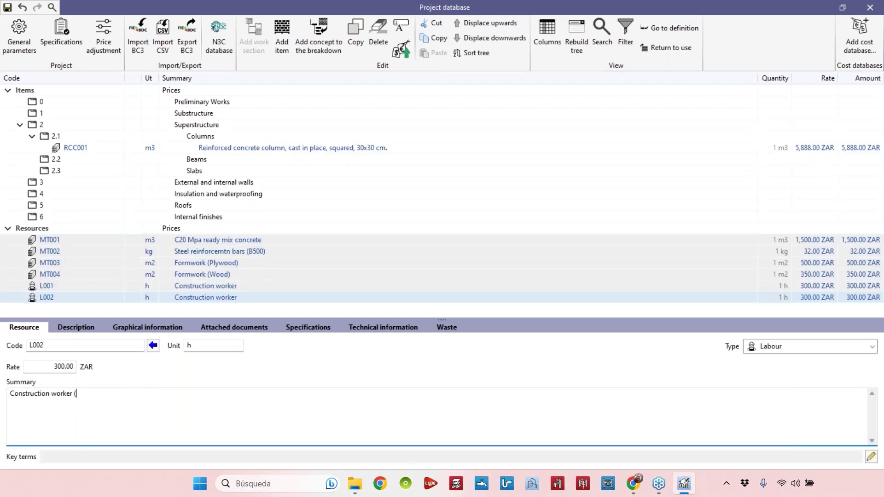
pyautogui.press('BackSpace')
pyautogui.press('BackSpace')
pyautogui.write(')')
pyautogui.click(53, 366)
pyautogui.write('200')
pyautogui.press('Return')
pyautogui.click(84, 287)
pyautogui.click(92, 292)
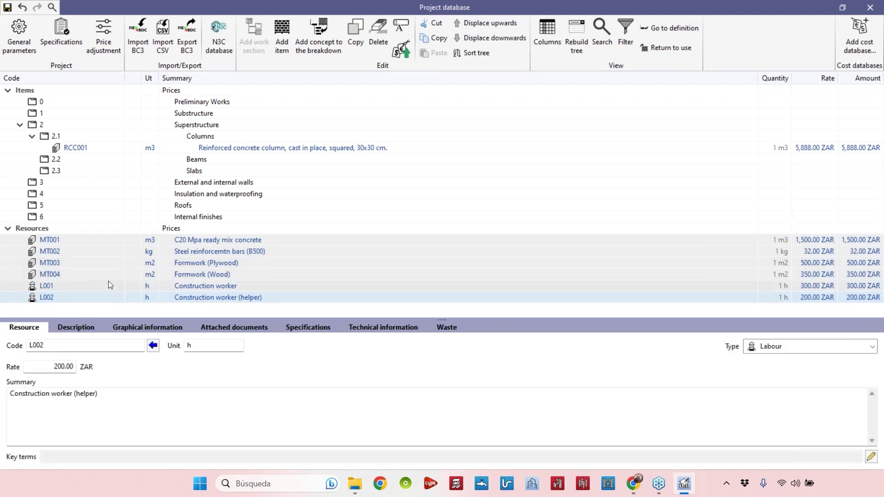
pyautogui.click(40, 229)
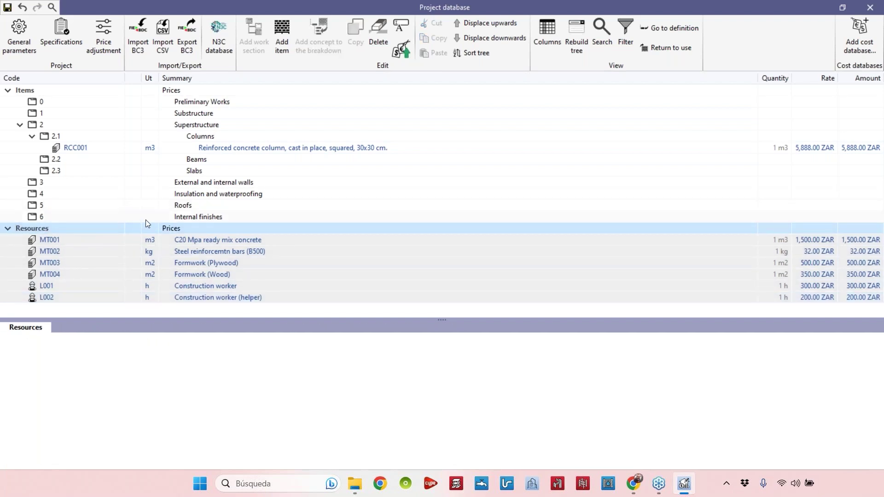
# Add a new resource with summary 'Concrete mixer', unit h and code M001.
pyautogui.click(279, 42)
pyautogui.click(451, 240)
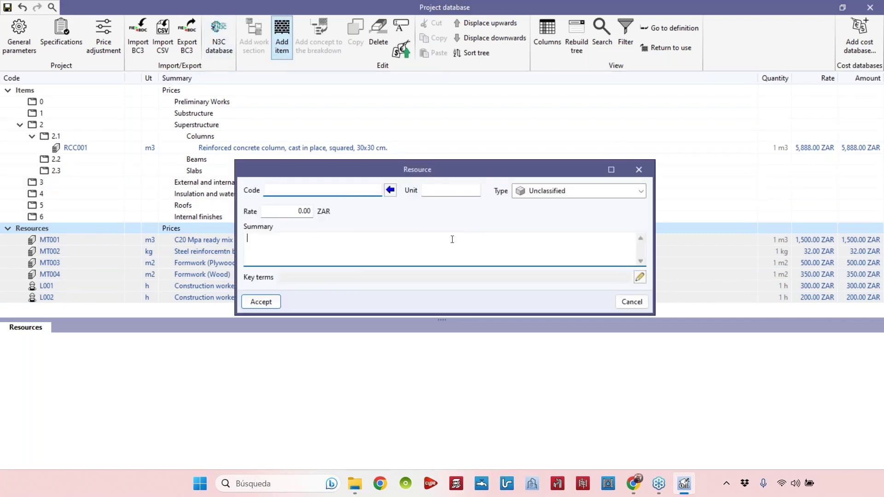
pyautogui.write('Concrete')
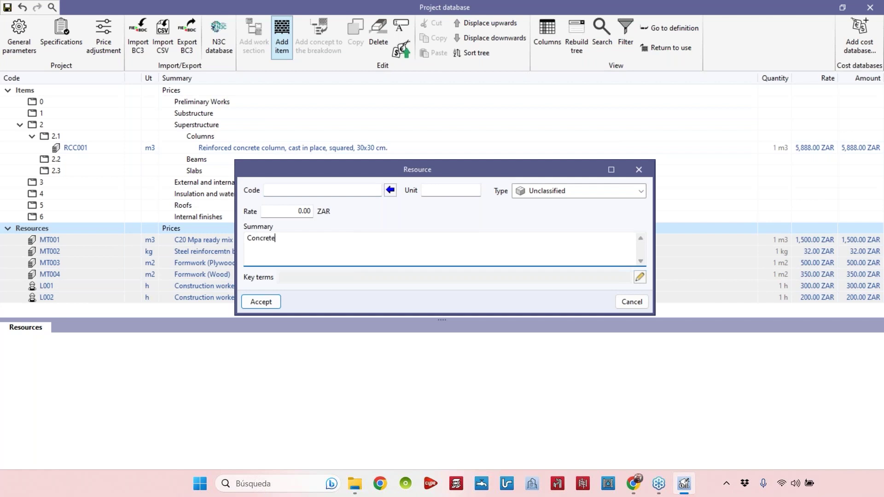
pyautogui.write(' mixer')
pyautogui.click(450, 190)
pyautogui.write('h')
pyautogui.press('Tab')
pyautogui.click(335, 190)
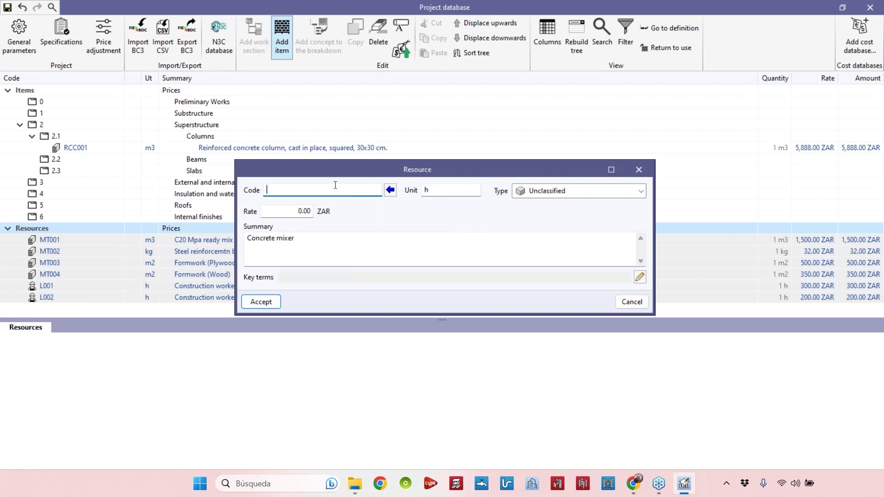
pyautogui.write('M001')
# Set M001's type to Machinery and auxiliary resources, its rate to 70, and accept it.
pyautogui.click(546, 193)
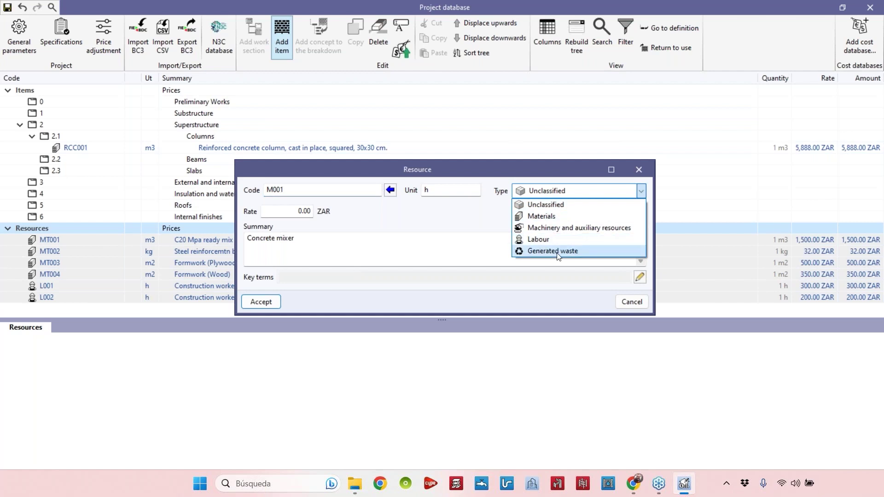
pyautogui.click(586, 232)
pyautogui.press('Tab')
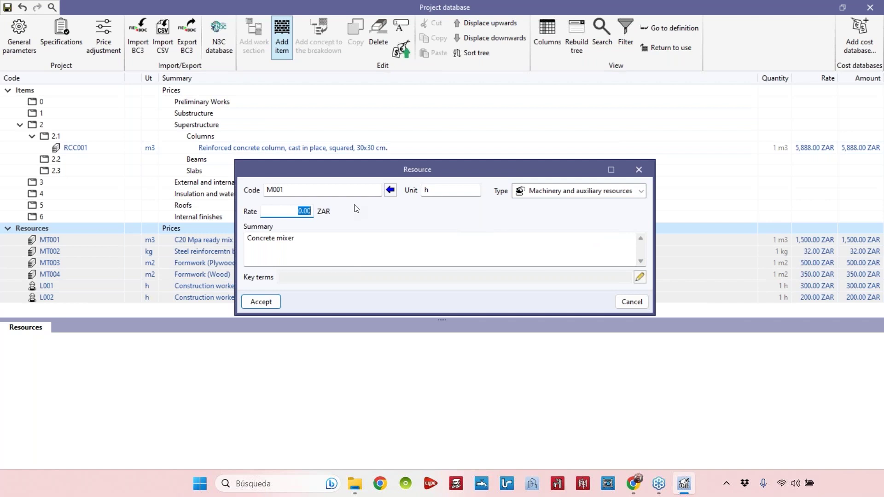
pyautogui.write('70')
pyautogui.click(366, 248)
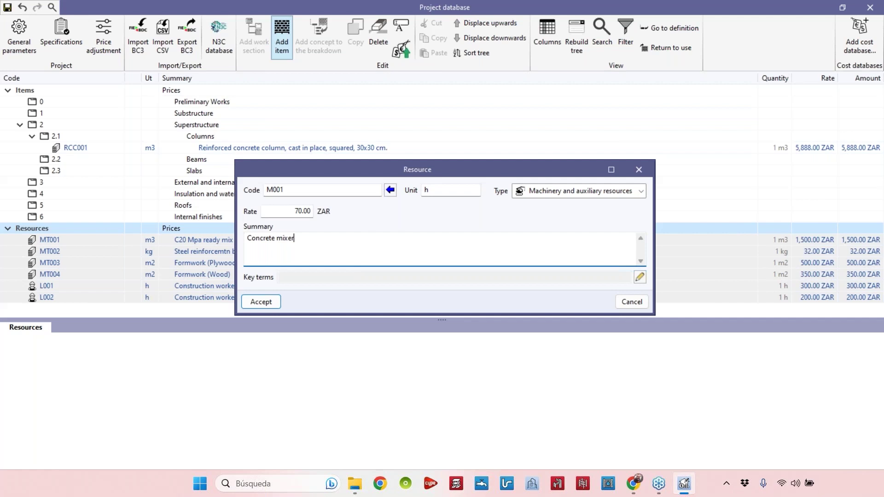
pyautogui.click(256, 304)
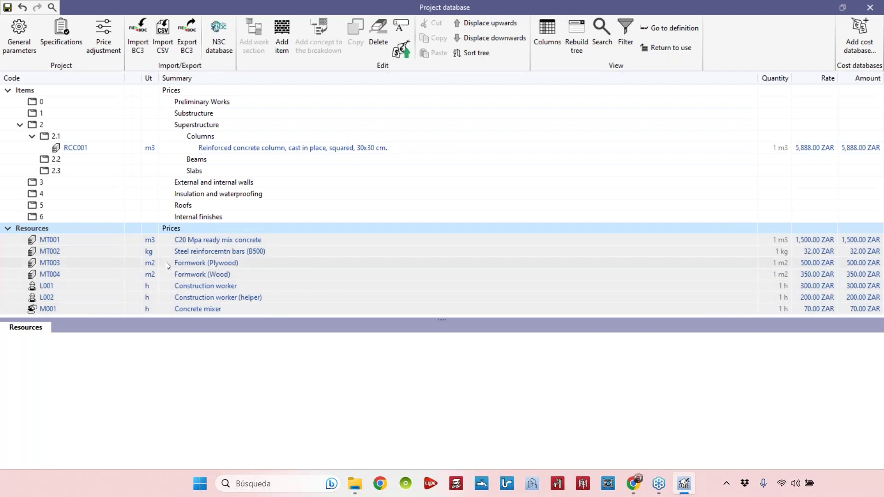
# Clear RCC001's fixed 5888.00 rate in the Item panel.
pyautogui.click(85, 148)
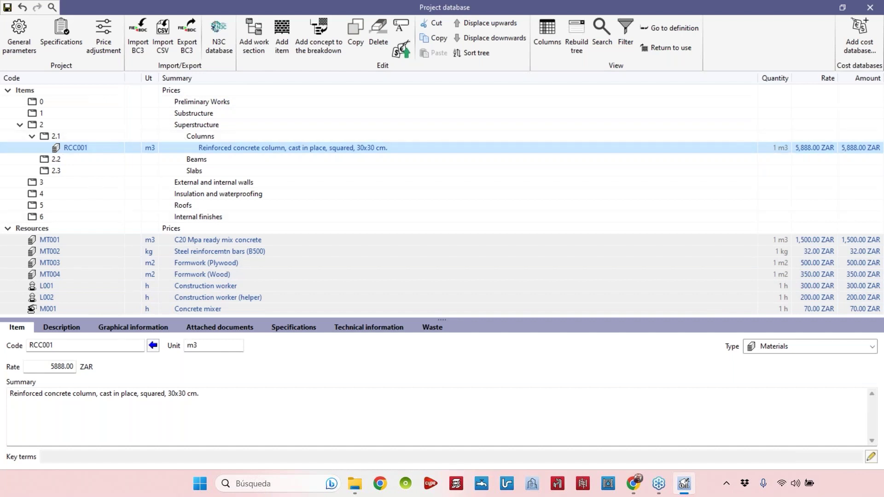
pyautogui.click(56, 372)
pyautogui.press('Delete')
pyautogui.click(109, 418)
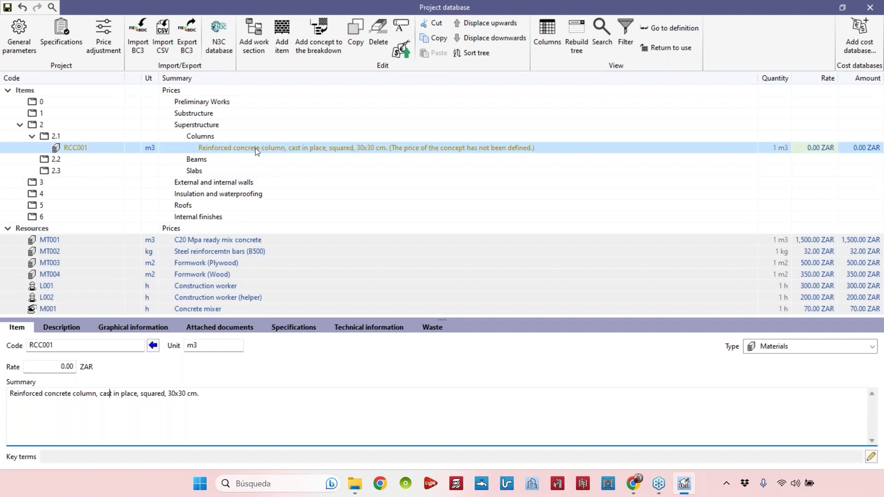
# Reselect the RCC001 column item and open the Add concept to the breakdown dialog.
pyautogui.click(204, 169)
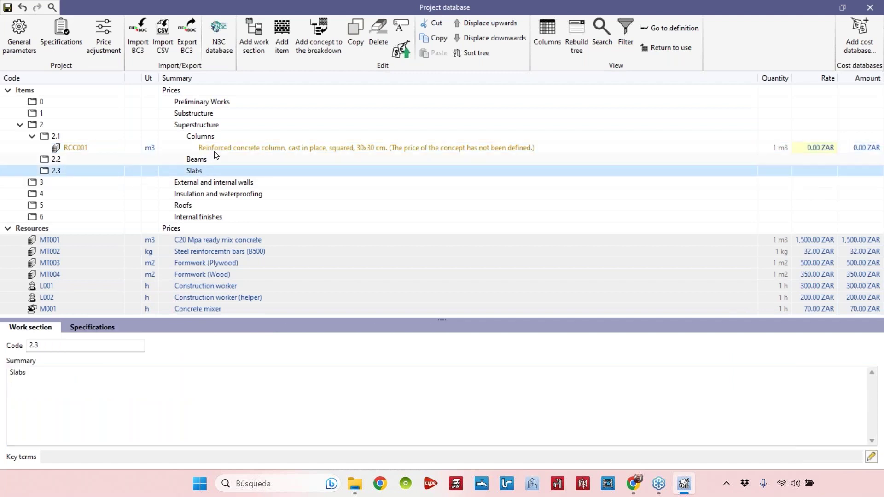
pyautogui.click(222, 150)
pyautogui.click(228, 166)
pyautogui.click(323, 151)
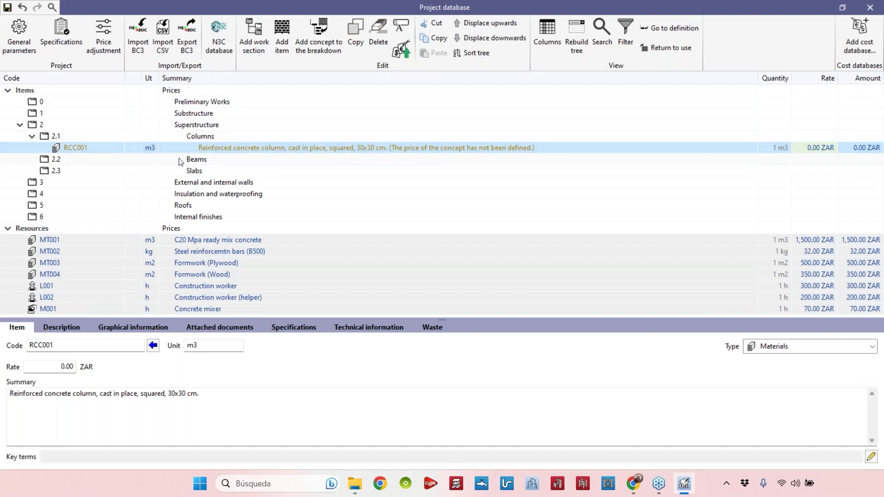
pyautogui.click(319, 49)
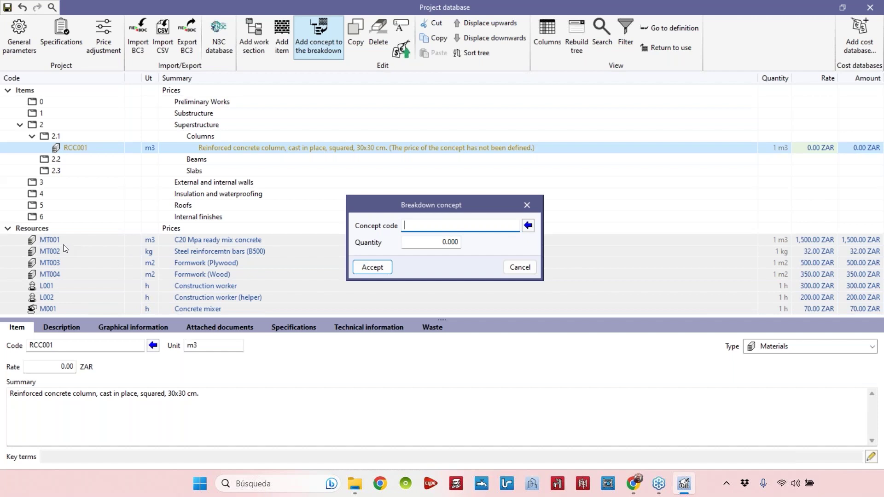
# Add concept MT001 with quantity 1.05 to RCC001's breakdown.
pyautogui.write('MT001')
pyautogui.click(455, 242)
pyautogui.write('1')
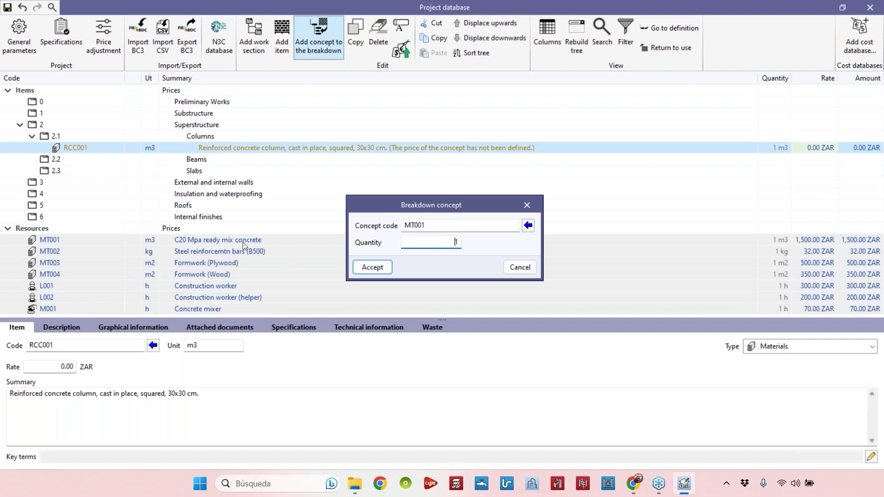
pyautogui.write('.05')
pyautogui.click(371, 267)
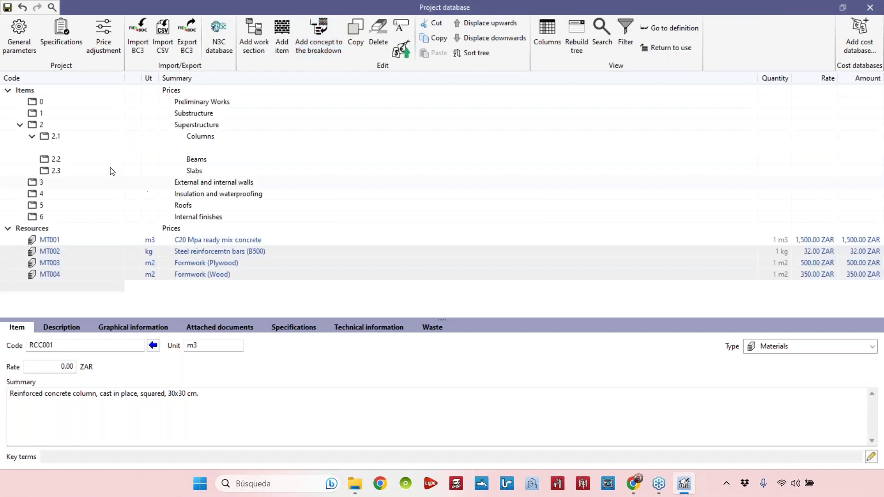
# Expand RCC001 and check the MT001 line and the 1,575.00 ZAR price.
pyautogui.click(44, 148)
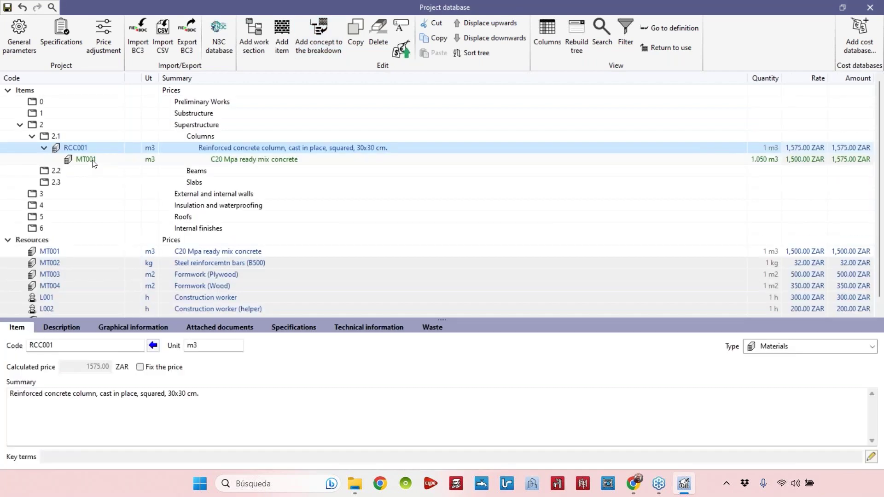
pyautogui.click(93, 160)
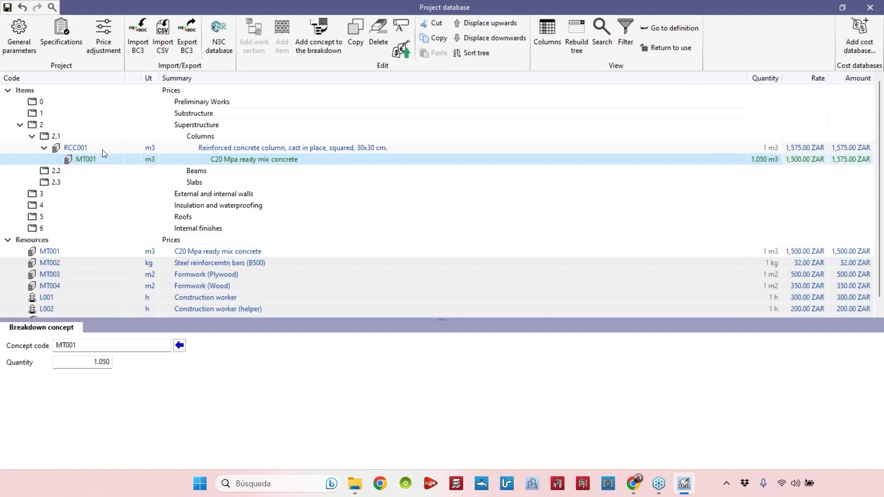
pyautogui.click(235, 147)
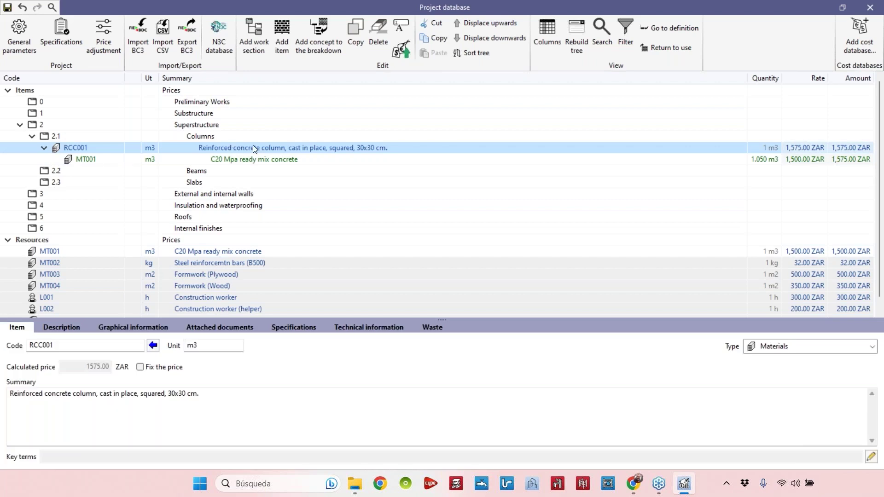
pyautogui.click(331, 159)
pyautogui.click(310, 147)
pyautogui.click(328, 161)
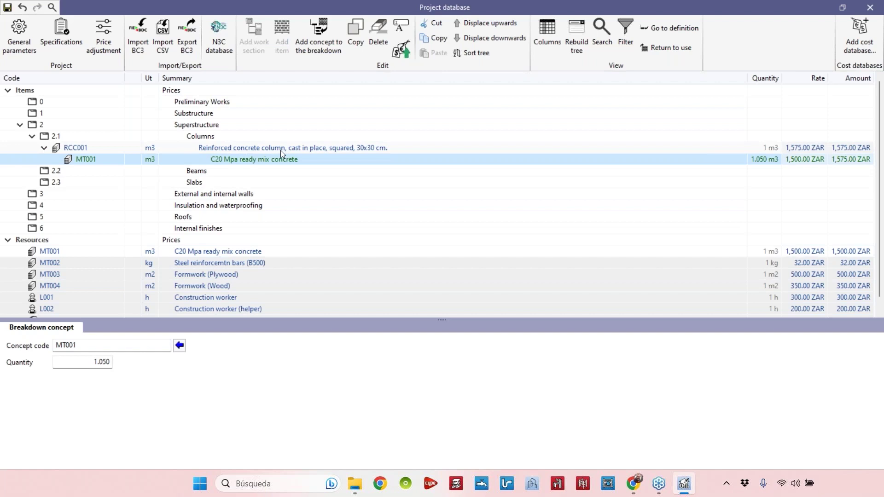
pyautogui.click(280, 149)
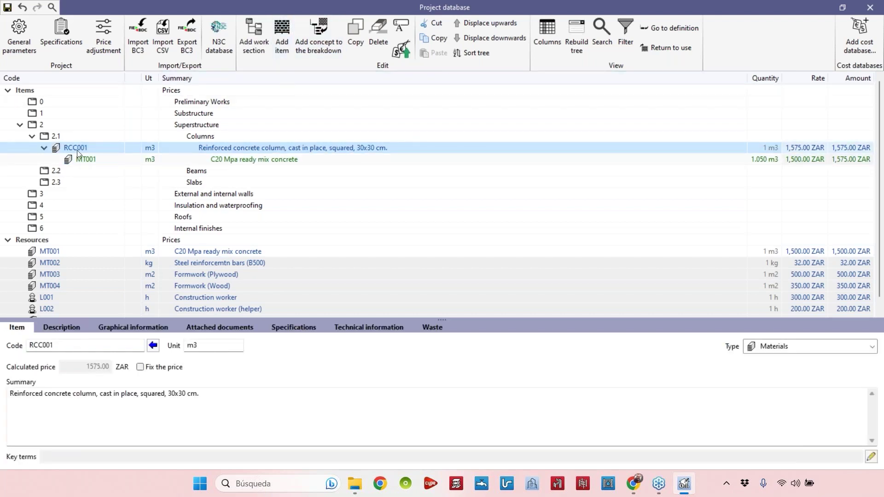
# Start another breakdown concept and arrange the concept code search list beside the dialog.
pyautogui.click(318, 40)
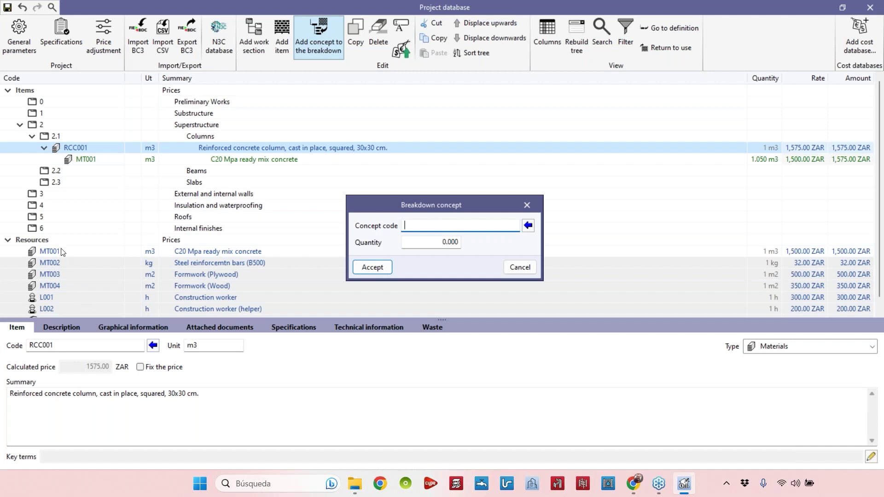
pyautogui.write('jdksjfhdsjd')
pyautogui.press('BackSpace')
pyautogui.press('BackSpace')
pyautogui.press('BackSpace')
pyautogui.press('BackSpace')
pyautogui.press('BackSpace')
pyautogui.press('BackSpace')
pyautogui.press('BackSpace')
pyautogui.press('BackSpace')
pyautogui.press('BackSpace')
pyautogui.press('BackSpace')
pyautogui.press('BackSpace')
pyautogui.click(528, 225)
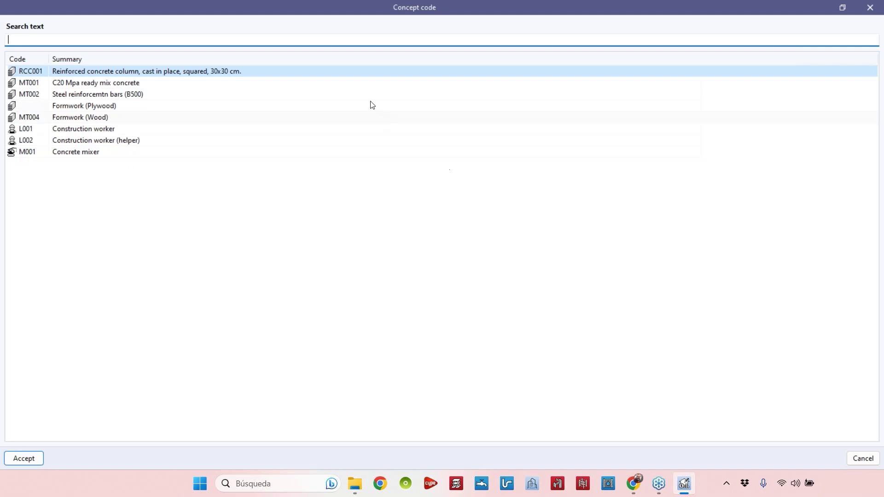
pyautogui.click(842, 8)
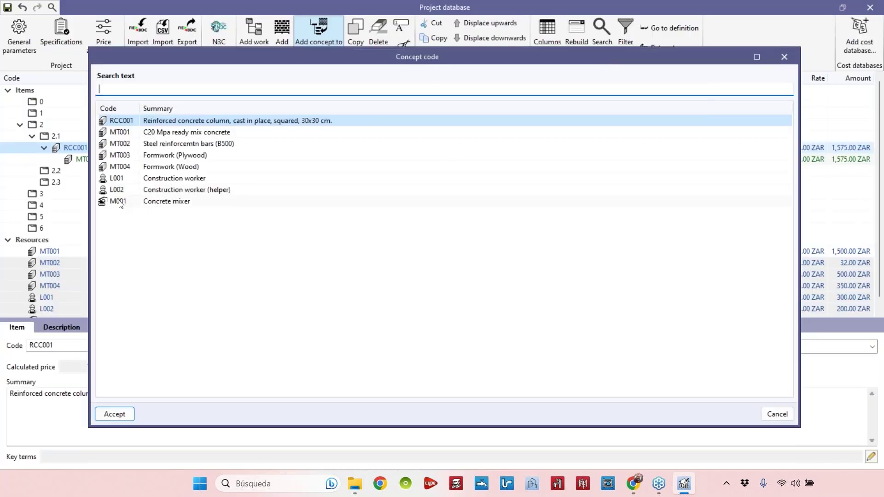
pyautogui.moveTo(89, 163); pyautogui.dragTo(357, 198)
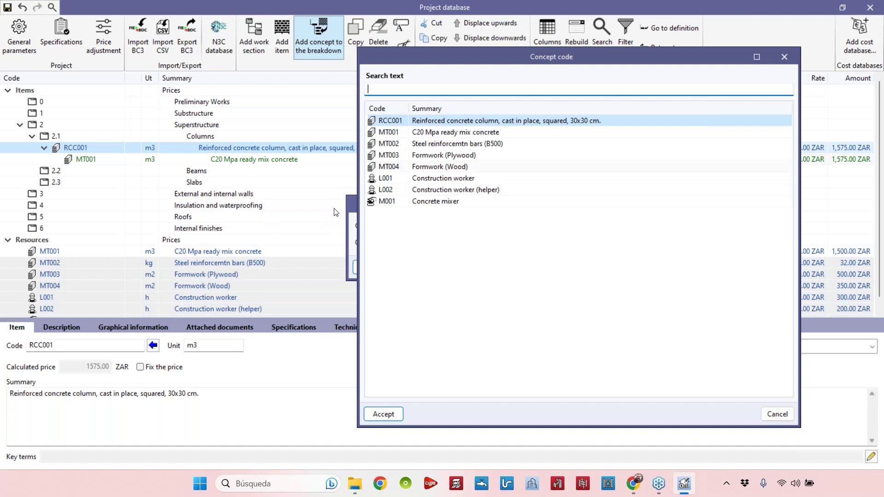
pyautogui.moveTo(414, 57); pyautogui.dragTo(493, 94)
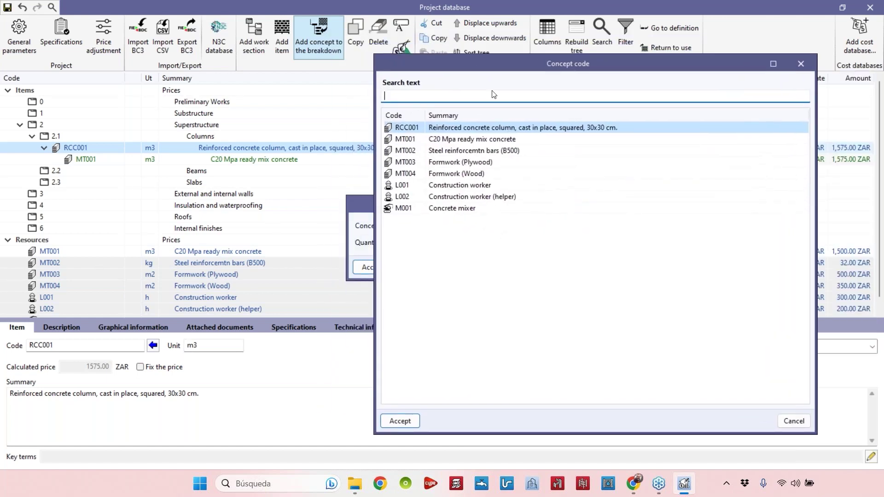
# Search 'steel' and add MT002 steel bars with quantity 120 kg to RCC001.
pyautogui.write('steel')
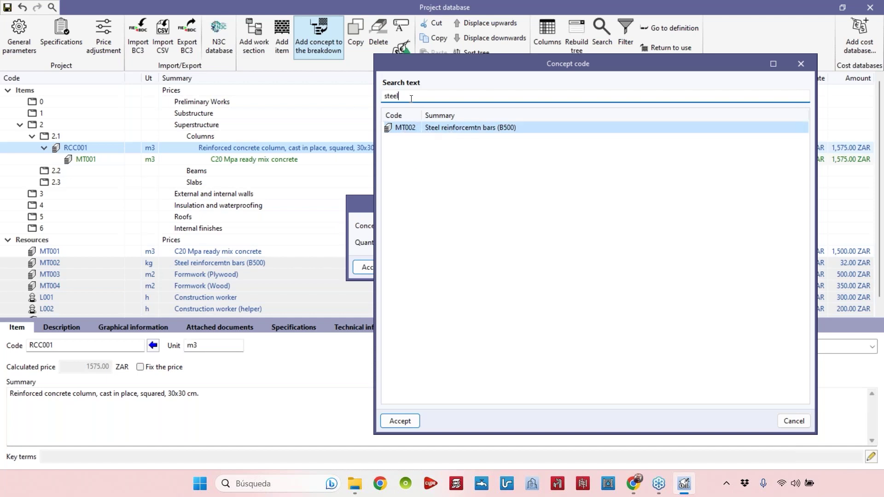
pyautogui.moveTo(399, 97); pyautogui.dragTo(383, 97)
pyautogui.click(399, 421)
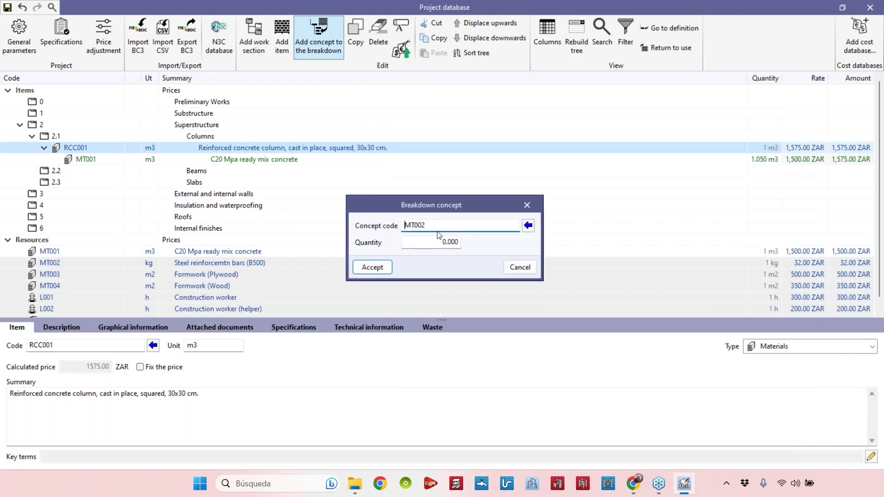
pyautogui.press('Tab')
pyautogui.write('1')
pyautogui.click(372, 267)
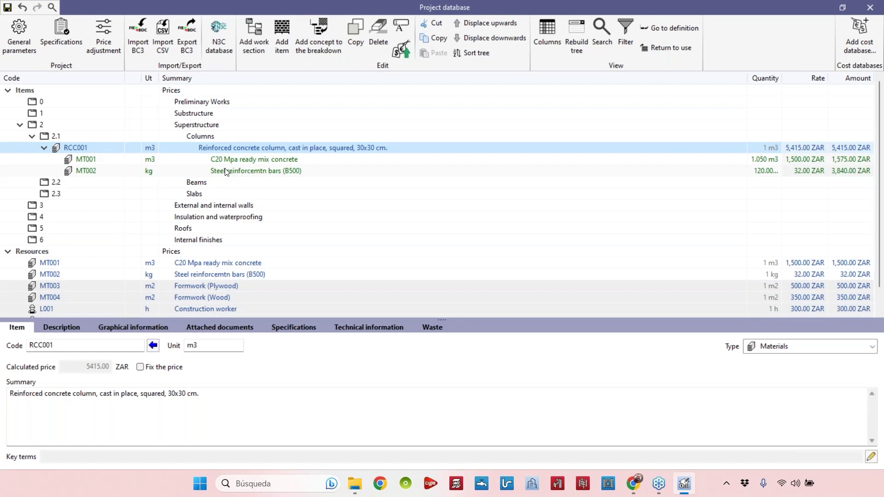
pyautogui.click(258, 171)
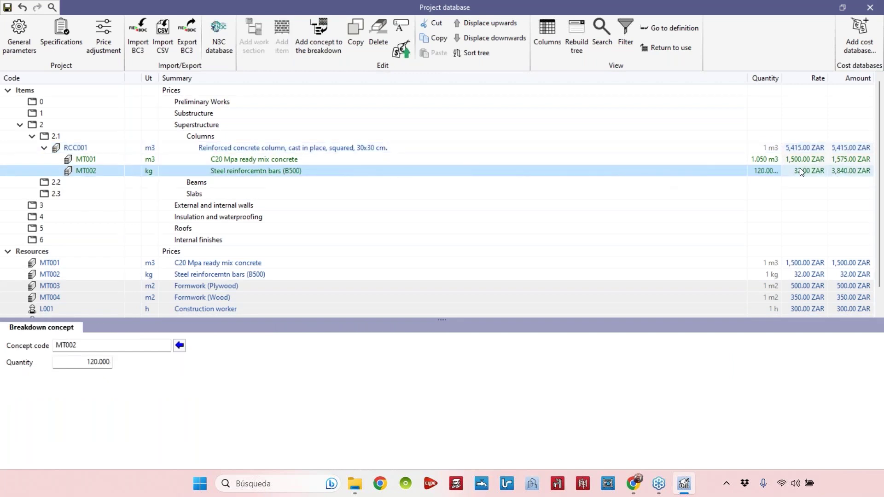
# Add a breakdown concept to RCC001, searching 'form' and choosing MT003 Formwork (Plywood).
pyautogui.click(380, 148)
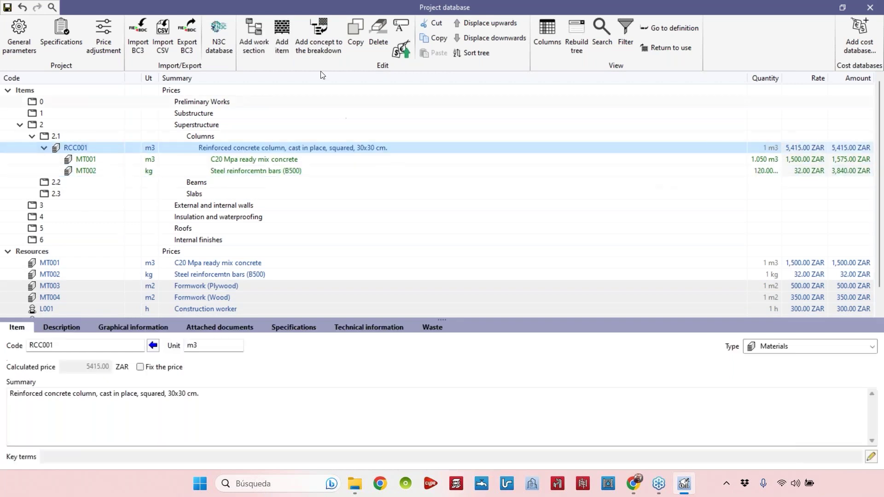
pyautogui.click(322, 35)
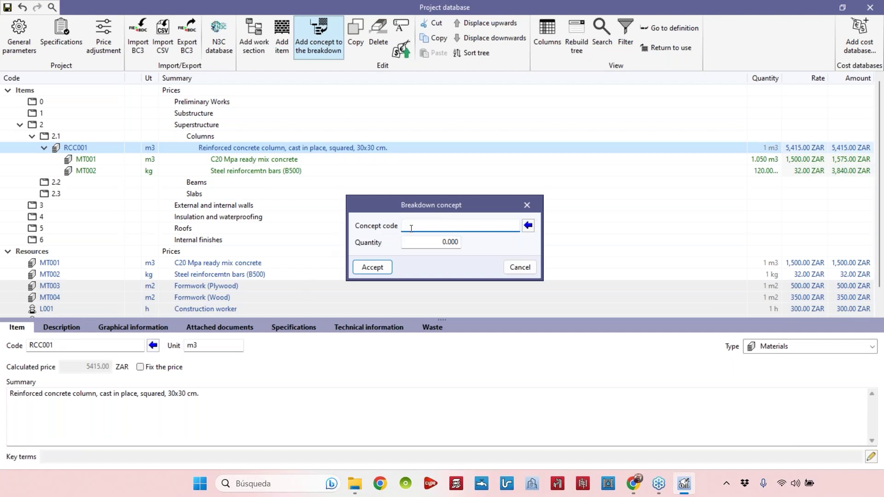
pyautogui.click(528, 226)
pyautogui.write('form')
pyautogui.click(457, 139)
pyautogui.click(457, 128)
pyautogui.click(452, 139)
pyautogui.click(451, 128)
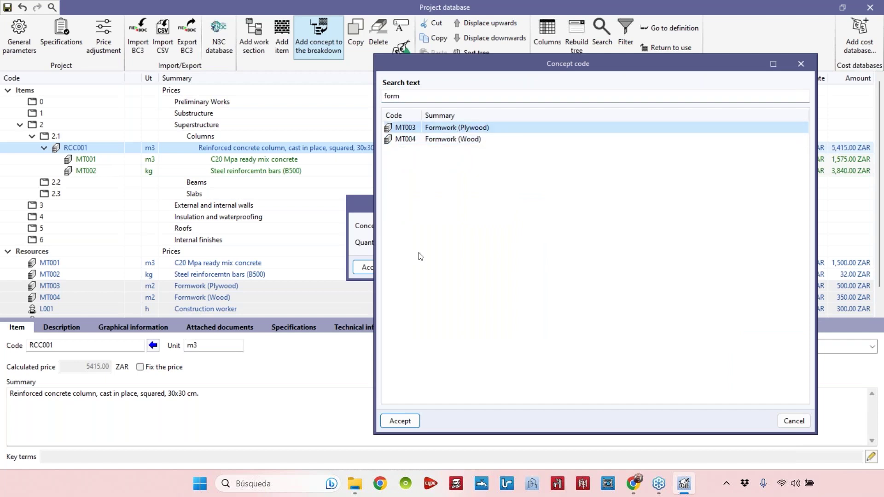
pyautogui.click(399, 420)
# Enter the formwork quantity and accept, giving 0.320 m2 of MT003.
pyautogui.press('Tab')
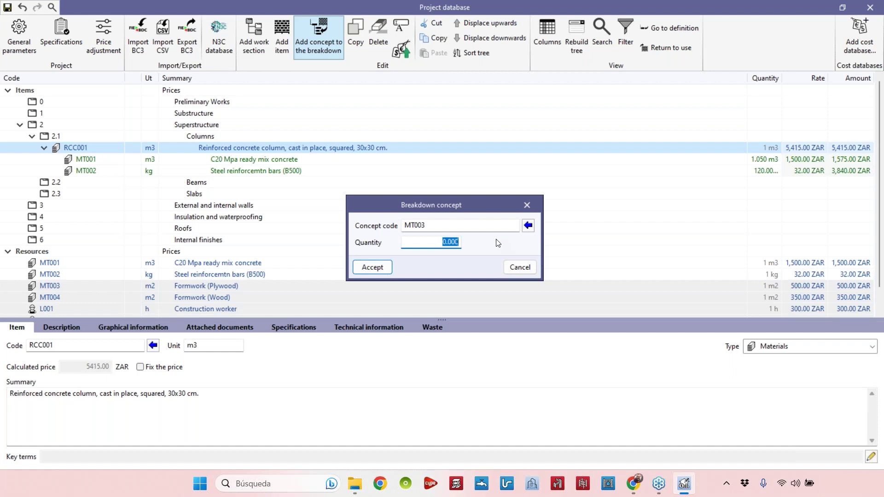
pyautogui.write('0')
pyautogui.write('.3')
pyautogui.write('5')
pyautogui.click(372, 268)
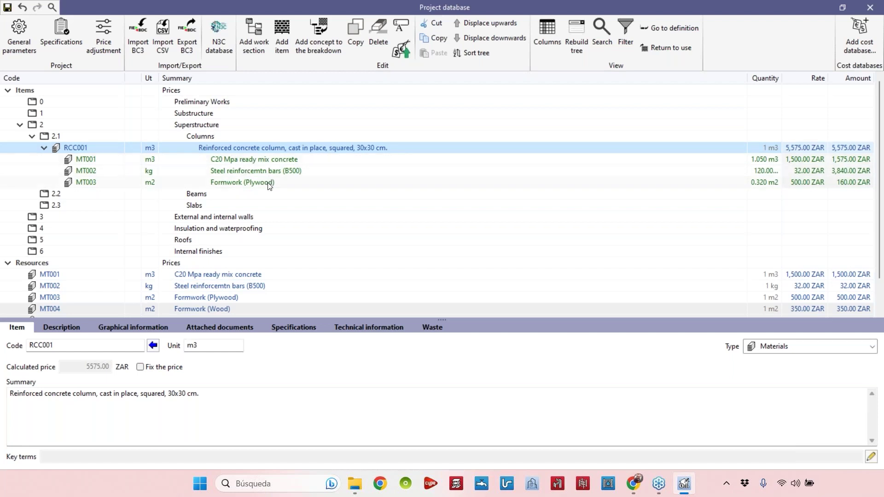
pyautogui.click(326, 44)
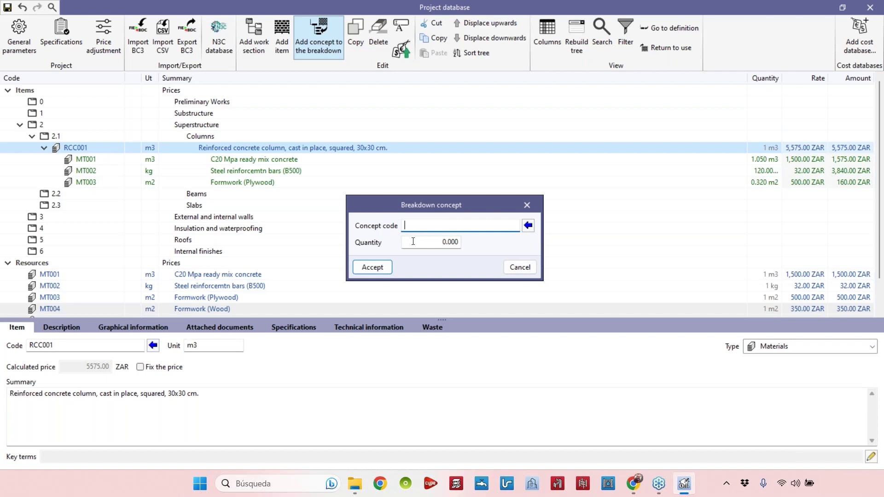
# Search 'constru' and add L001 Construction worker with quantity 4.5 h.
pyautogui.click(528, 225)
pyautogui.write('constru')
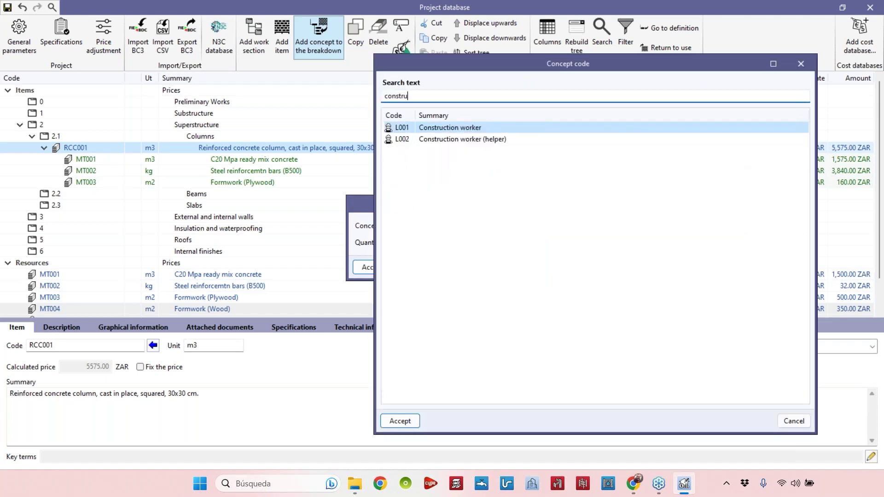
pyautogui.click(389, 419)
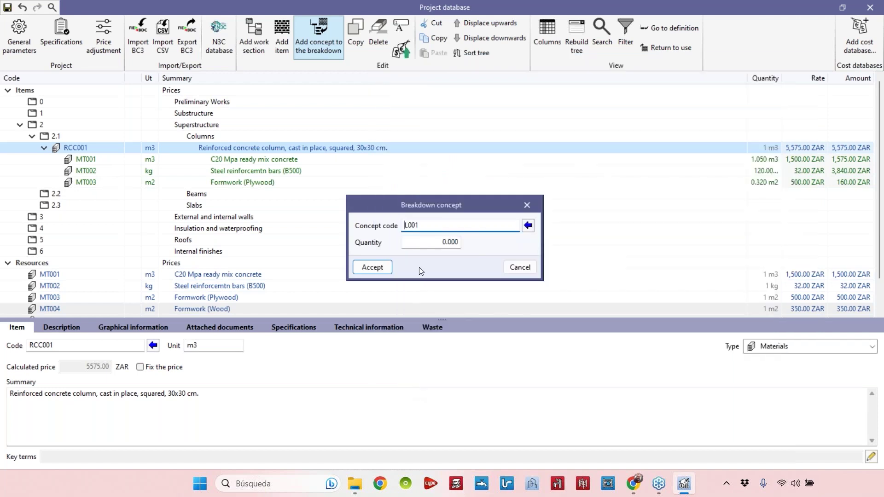
pyautogui.click(435, 239)
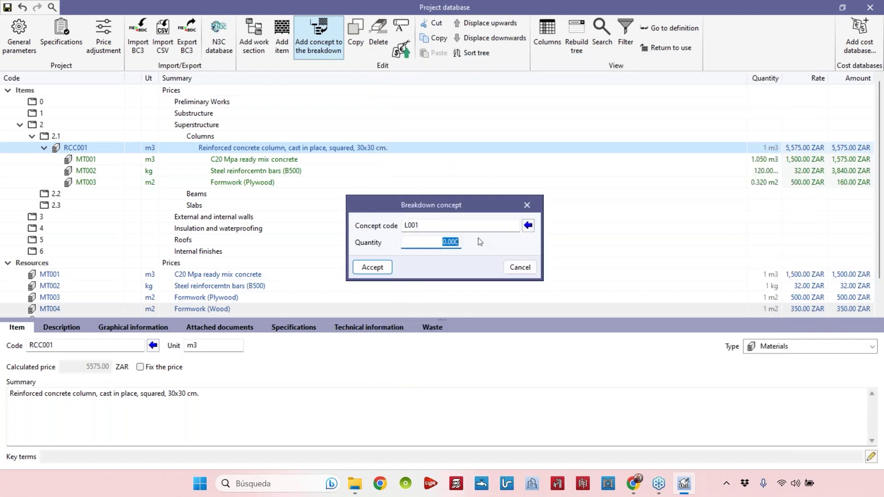
pyautogui.write('5')
pyautogui.click(372, 267)
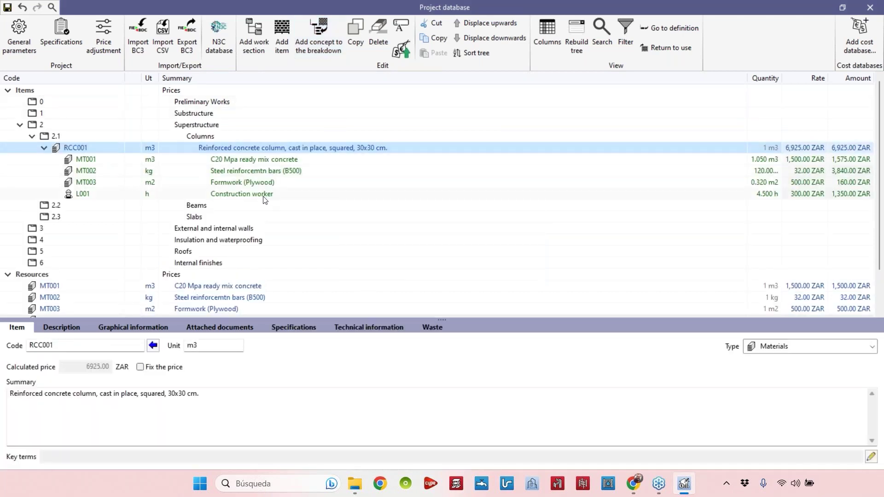
# Search 'help' and add L002 Construction worker (helper) with quantity 5.5 h.
pyautogui.click(320, 36)
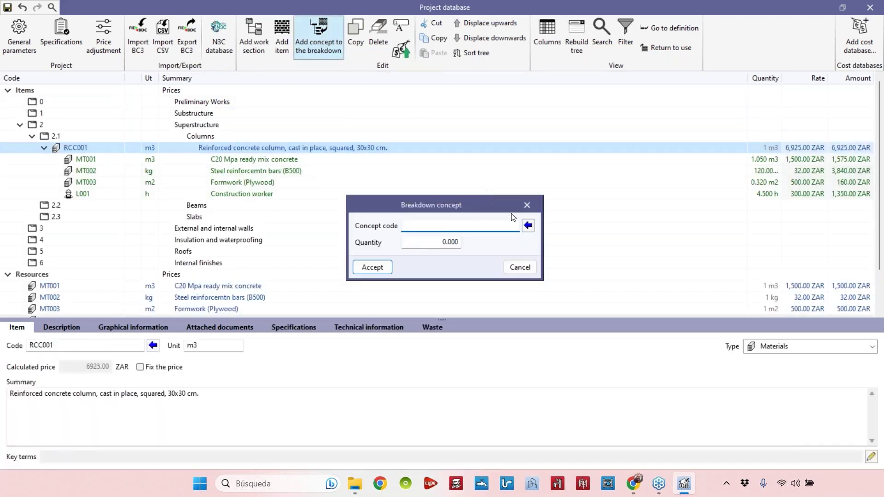
pyautogui.click(528, 225)
pyautogui.write('help')
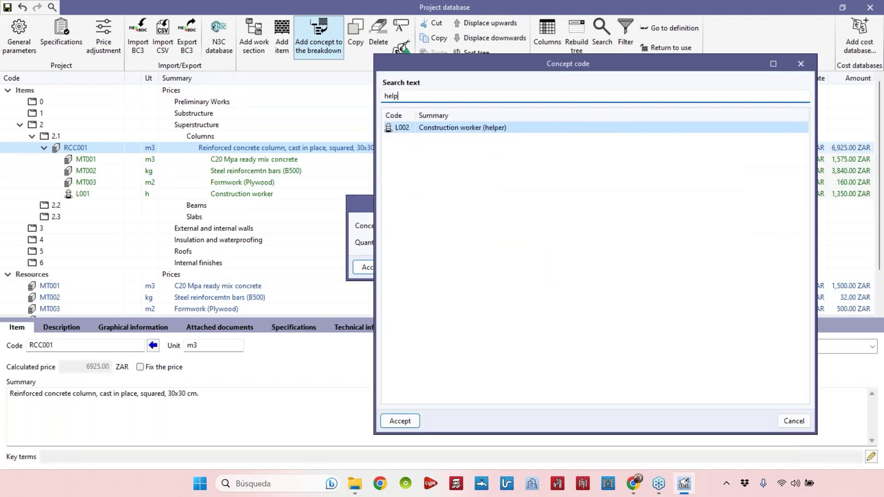
pyautogui.click(518, 132)
pyautogui.click(399, 420)
pyautogui.click(461, 244)
pyautogui.write('5.5')
pyautogui.click(373, 267)
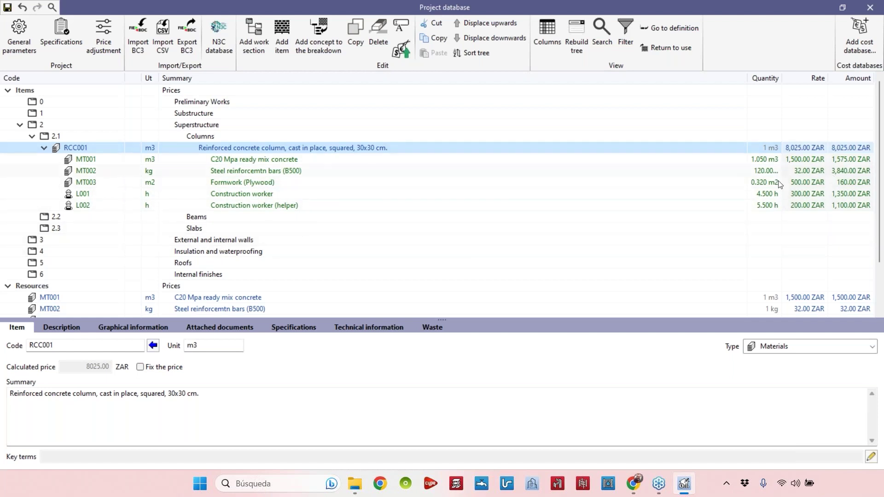
# Resize the Summary and Quantity columns and review RCC001's breakdown lines.
pyautogui.moveTo(747, 79); pyautogui.dragTo(637, 81)
pyautogui.click(622, 171)
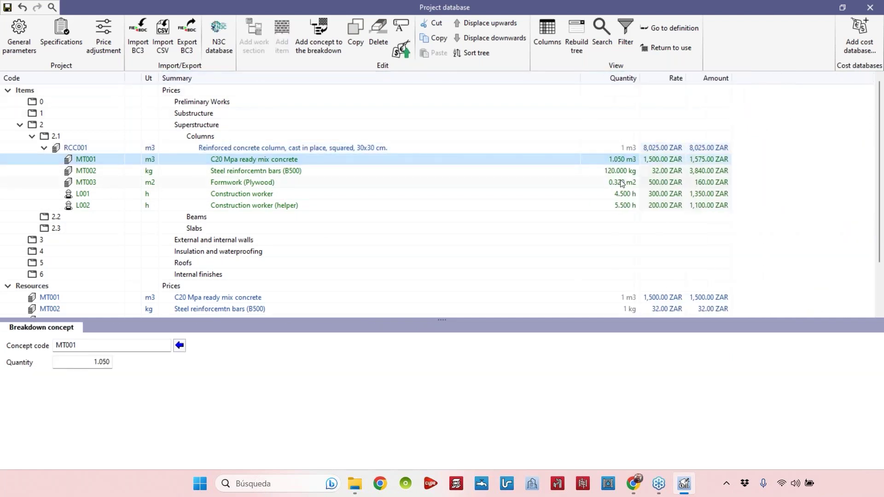
pyautogui.click(622, 183)
pyautogui.click(623, 193)
pyautogui.click(623, 205)
pyautogui.scroll(-2, 99, 309)
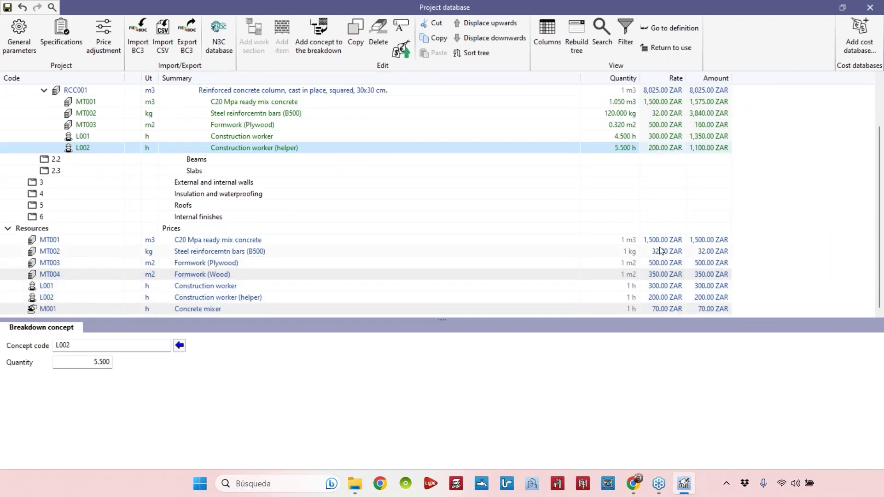
pyautogui.scroll(1, 681, 271)
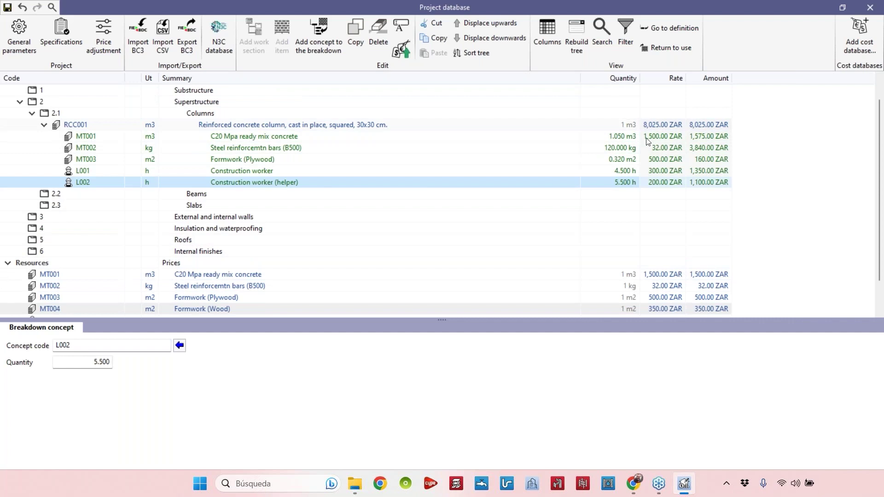
pyautogui.click(295, 127)
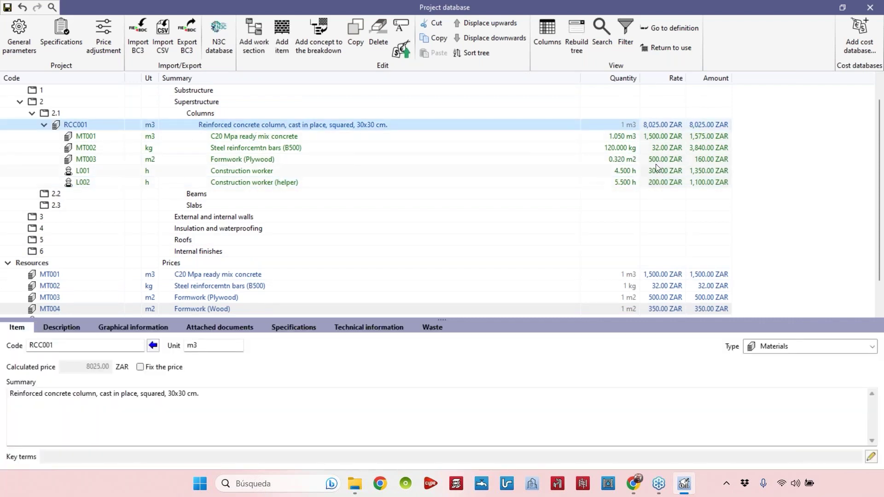
pyautogui.scroll(-1, 354, 267)
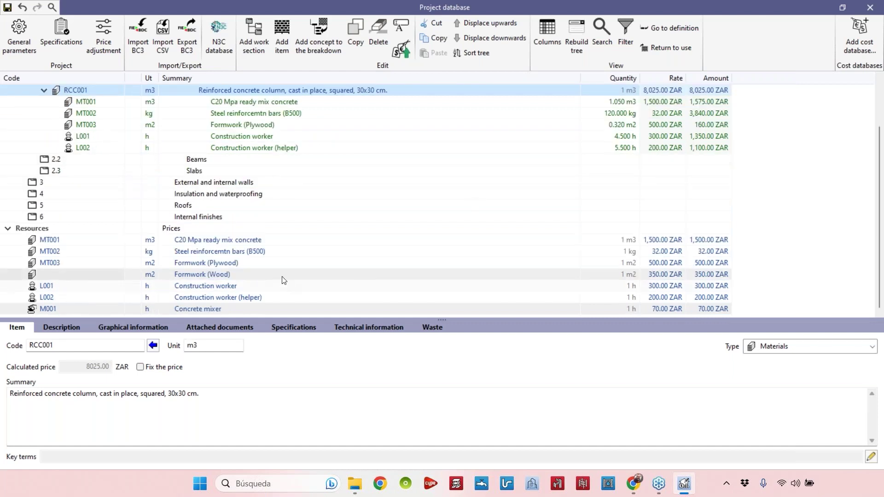
# Change the MT001 ready mix concrete rate to 2000 ZAR per m3.
pyautogui.click(269, 240)
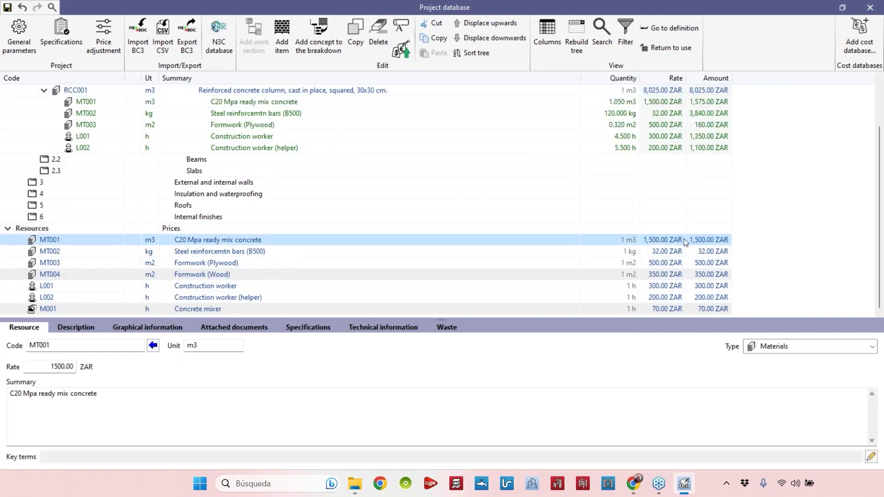
pyautogui.doubleClick(60, 366)
pyautogui.write('2000')
pyautogui.click(185, 409)
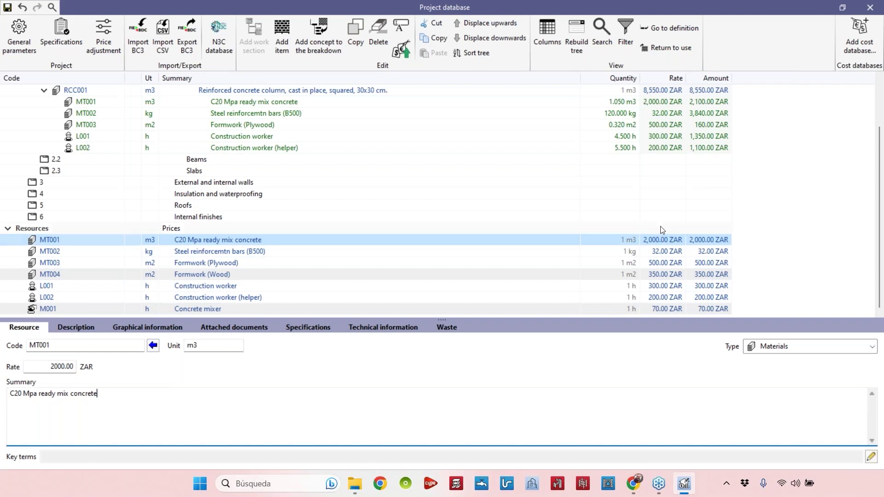
pyautogui.click(659, 103)
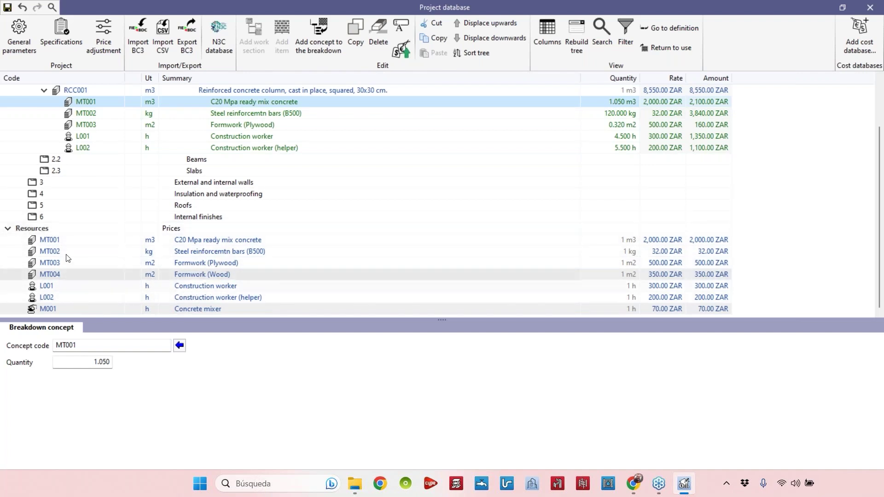
# Collapse RCC001, duplicate it, and set the copy's code to RCC002.
pyautogui.moveTo(97, 318); pyautogui.dragTo(109, 373)
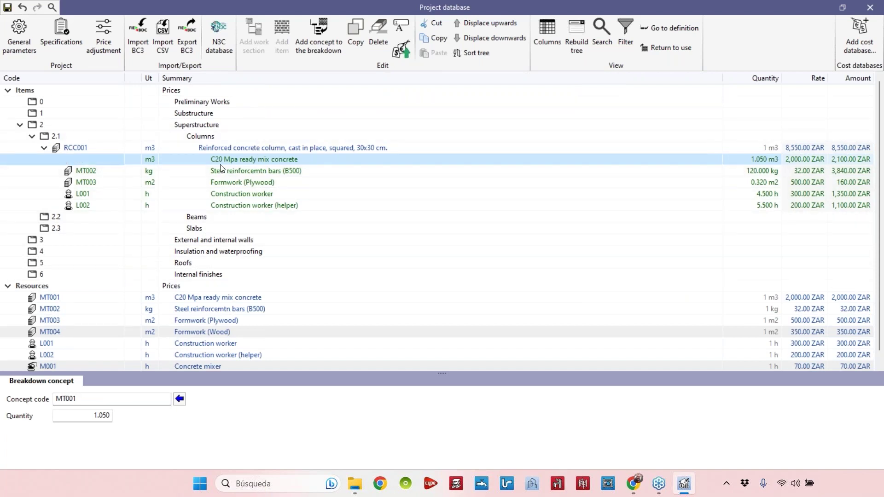
pyautogui.click(44, 149)
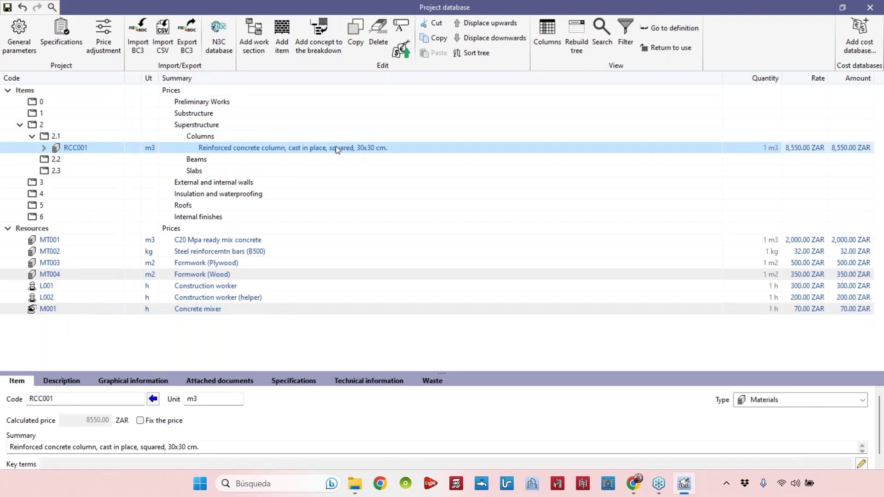
pyautogui.click(355, 37)
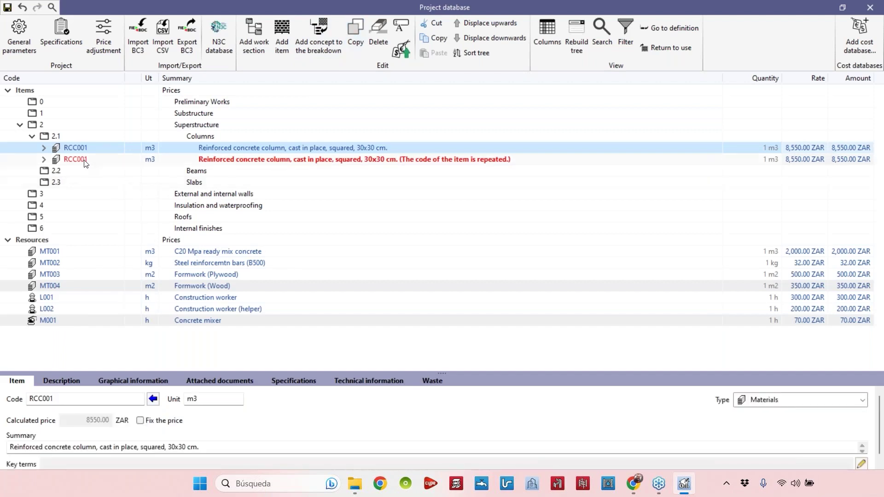
pyautogui.click(85, 160)
pyautogui.click(74, 399)
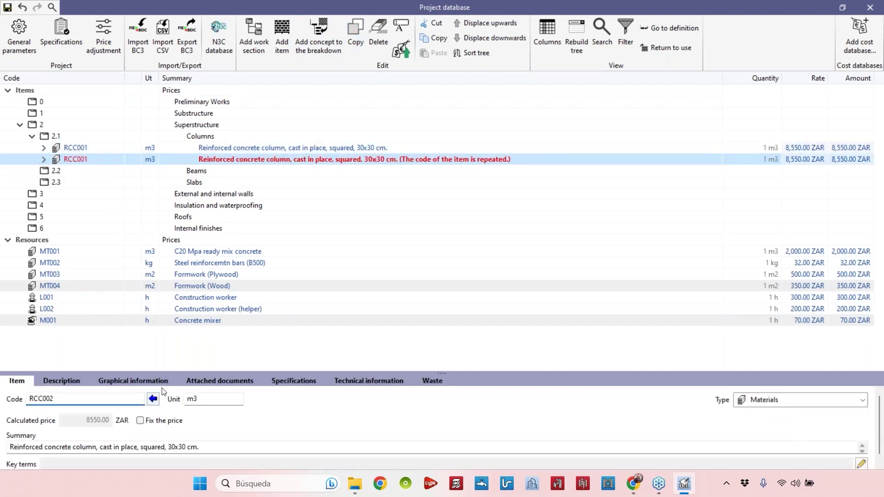
# Edit RCC002's summary to read 'circular, 30 cm'.
pyautogui.moveTo(210, 375); pyautogui.dragTo(210, 313)
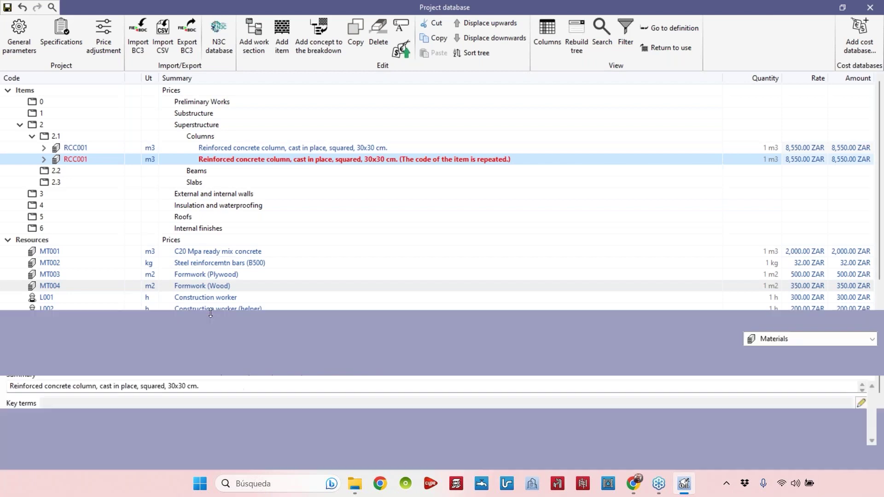
pyautogui.moveTo(140, 387); pyautogui.dragTo(161, 387)
pyautogui.write('cirucular')
pyautogui.press('Delete')
pyautogui.press('Delete')
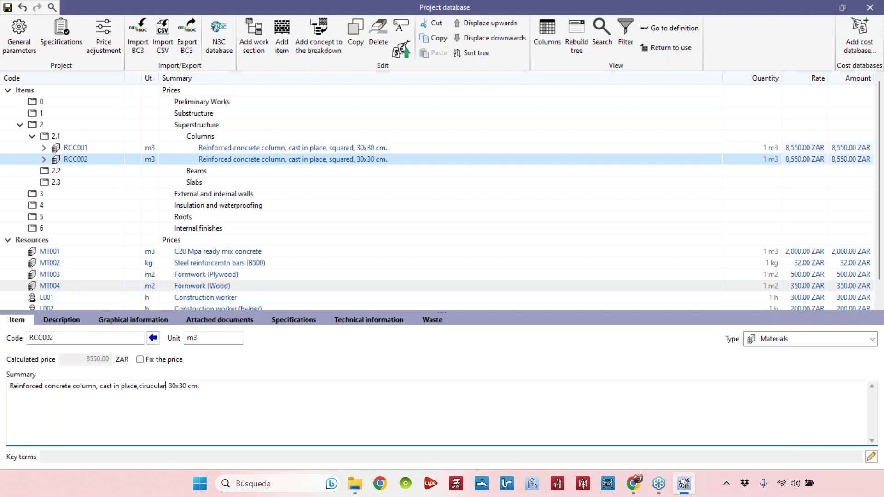
pyautogui.write(',')
pyautogui.click(148, 387)
pyautogui.press('BackSpace')
pyautogui.moveTo(197, 387); pyautogui.dragTo(171, 387)
pyautogui.write('cm')
pyautogui.click(245, 149)
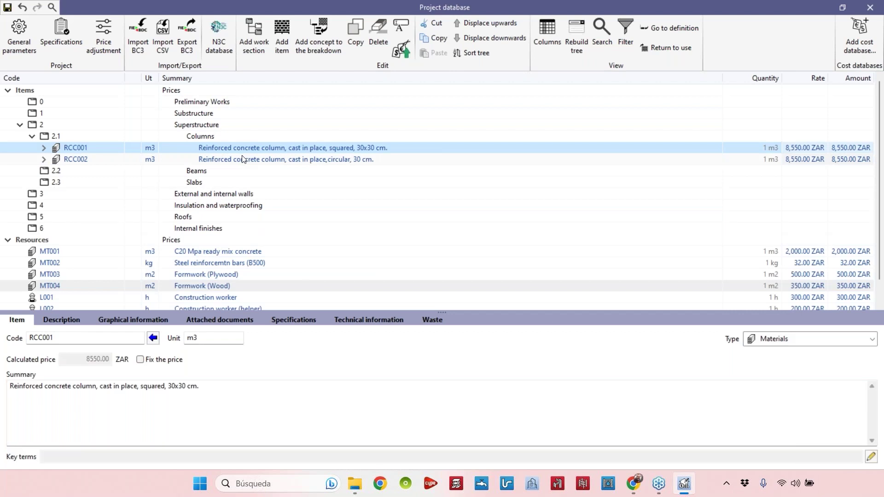
# Expand RCC002 and set the MT003 formwork quantity to 0.4 m2.
pyautogui.click(243, 159)
pyautogui.click(44, 159)
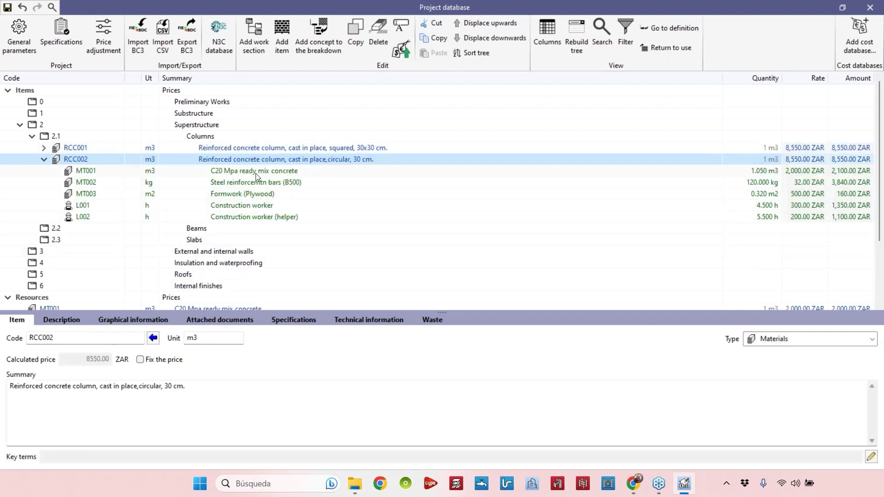
pyautogui.click(248, 194)
pyautogui.click(281, 193)
pyautogui.click(90, 353)
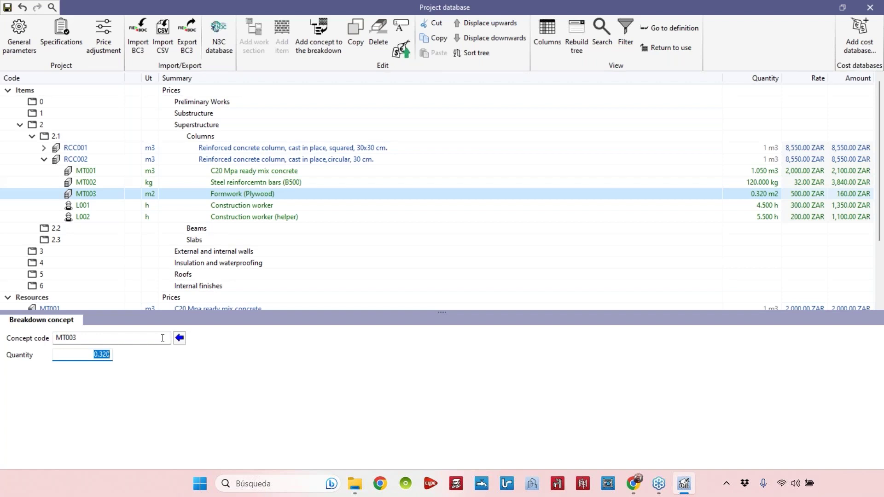
pyautogui.write('0.4')
pyautogui.click(204, 184)
# Set the L001 worker labour to 5 h and the L002 helper labour to 6 h.
pyautogui.click(212, 206)
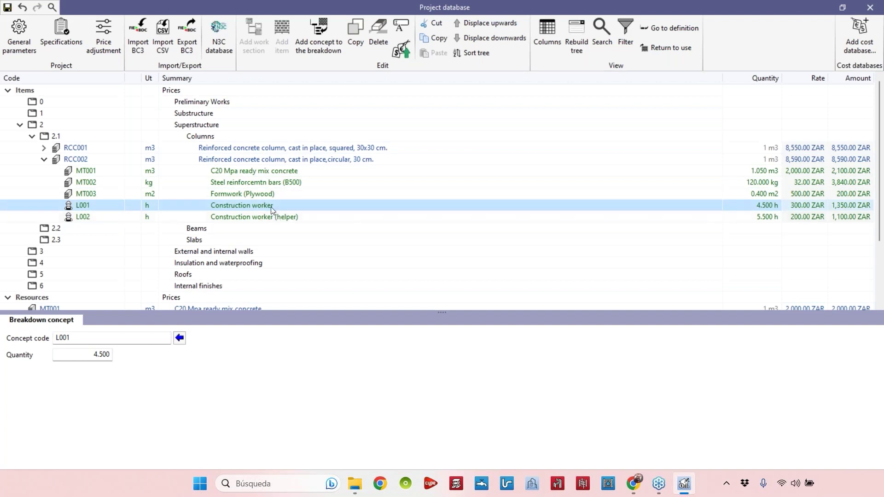
pyautogui.doubleClick(90, 356)
pyautogui.write('5')
pyautogui.click(251, 217)
pyautogui.doubleClick(102, 354)
pyautogui.write('6')
pyautogui.click(208, 206)
# Check RCC002's updated rate of 8,840.00 ZAR against RCC001.
pyautogui.click(240, 218)
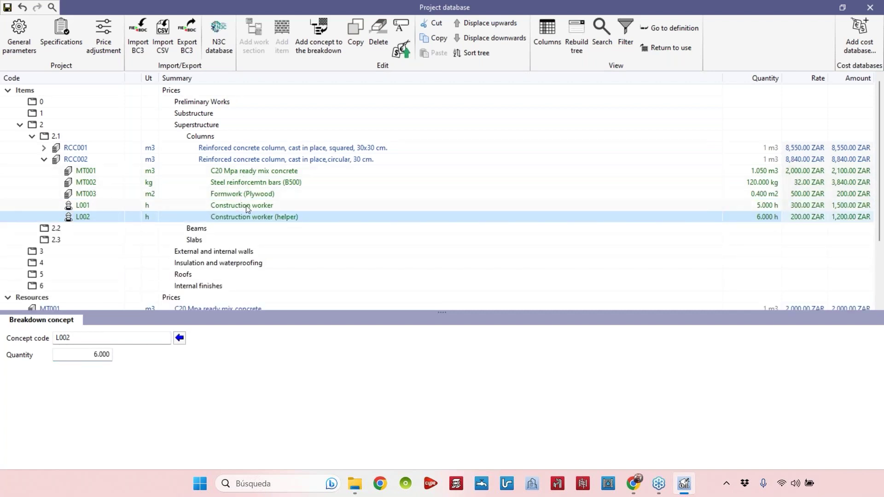
pyautogui.scroll(-3, 211, 212)
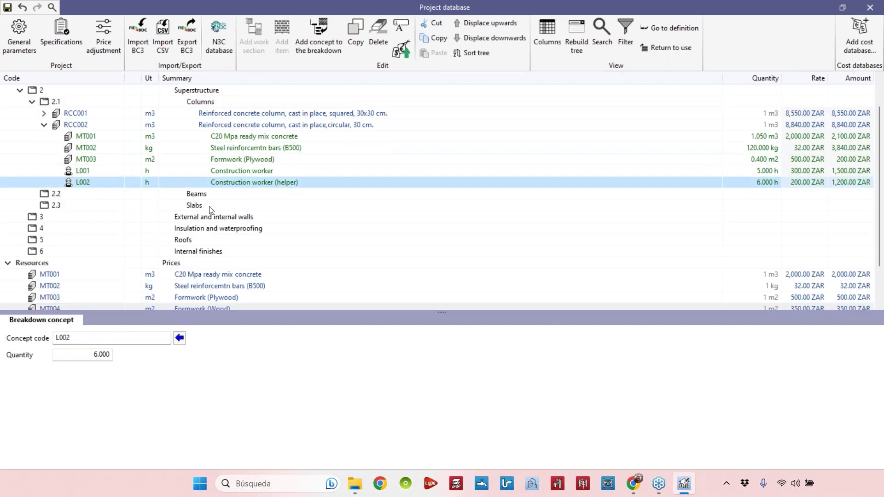
pyautogui.scroll(3, 266, 247)
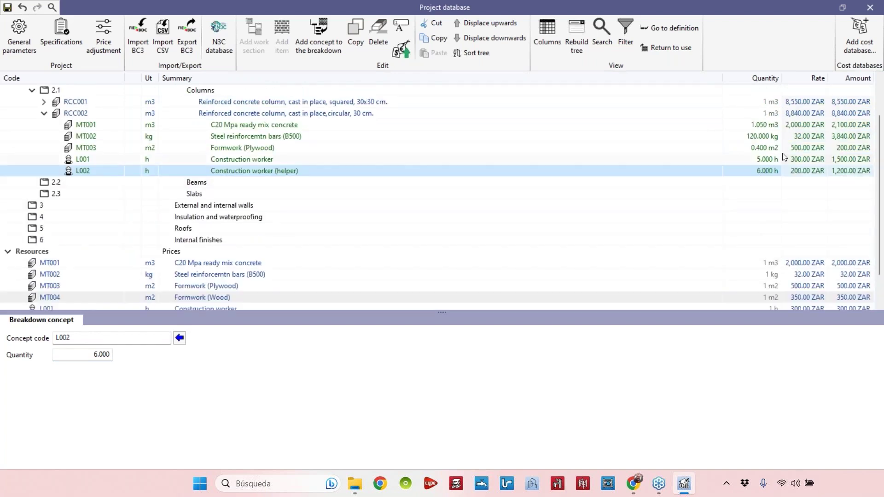
pyautogui.click(849, 148)
pyautogui.click(850, 140)
pyautogui.click(760, 144)
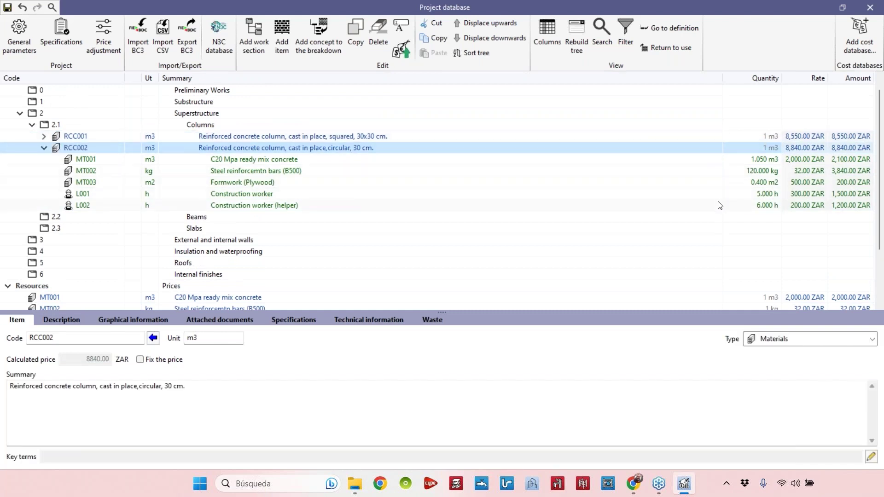
# Collapse RCC002's breakdown so RCC001 and RCC002 show under Columns.
pyautogui.click(44, 148)
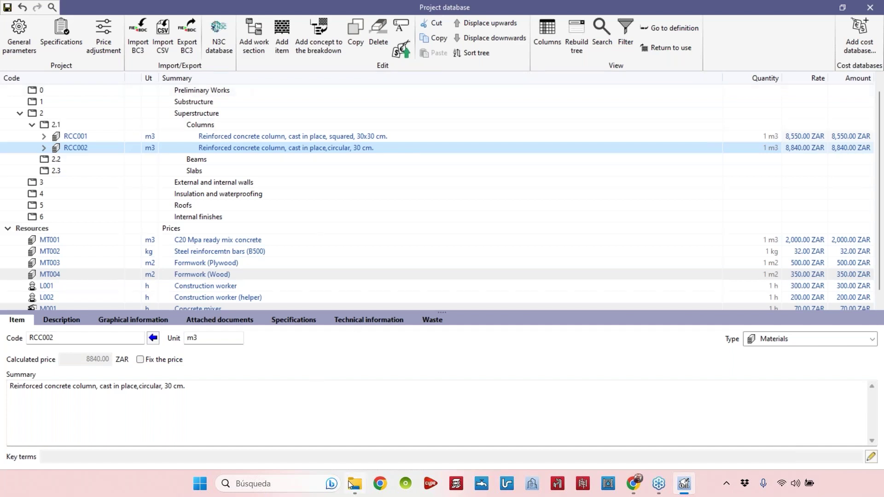
# Open the Cost Database - Excel workbook from the project folder in File Explorer.
pyautogui.moveTo(356, 491)
pyautogui.click(352, 428)
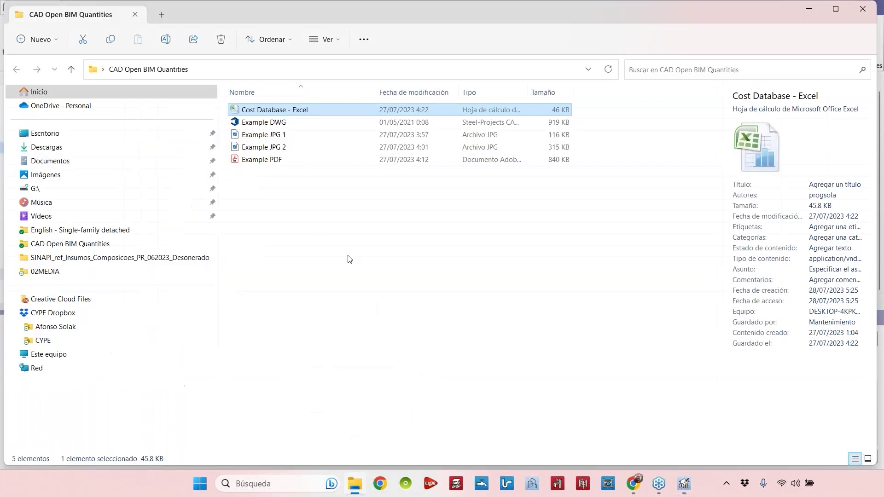
pyautogui.doubleClick(265, 112)
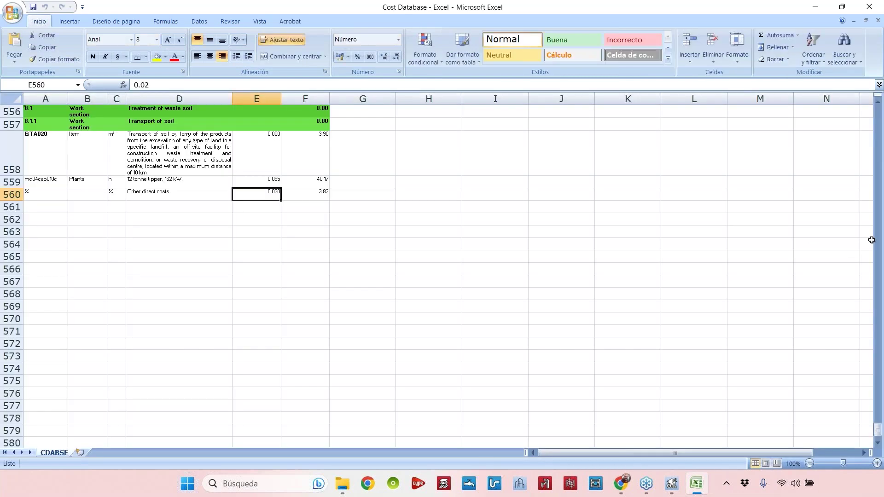
pyautogui.scroll(10, 870, 241)
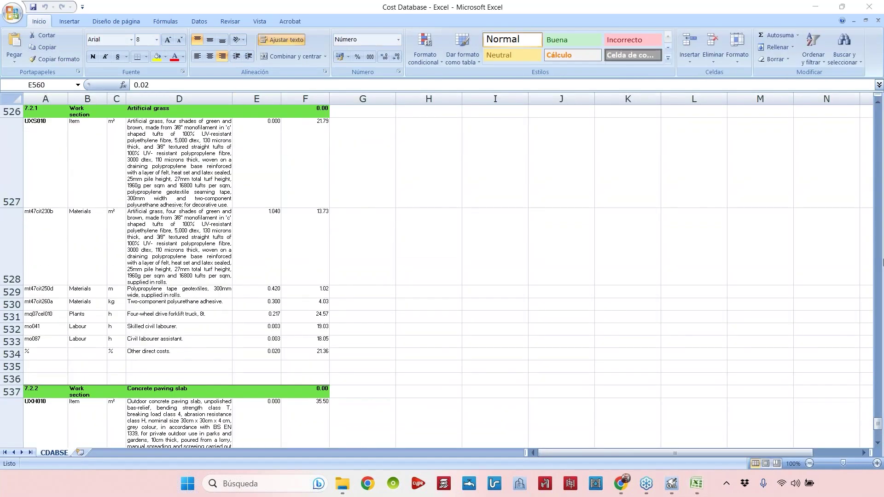
pyautogui.click(878, 424)
pyautogui.moveTo(877, 423); pyautogui.dragTo(877, 112)
pyautogui.click(534, 210)
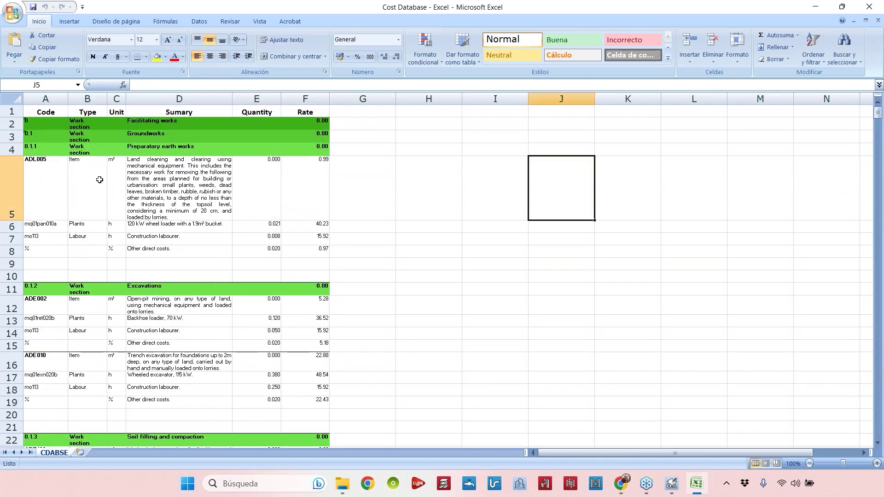
pyautogui.keyDown('ctrl'); pyautogui.scroll(1, 144, 183); pyautogui.keyUp('ctrl')
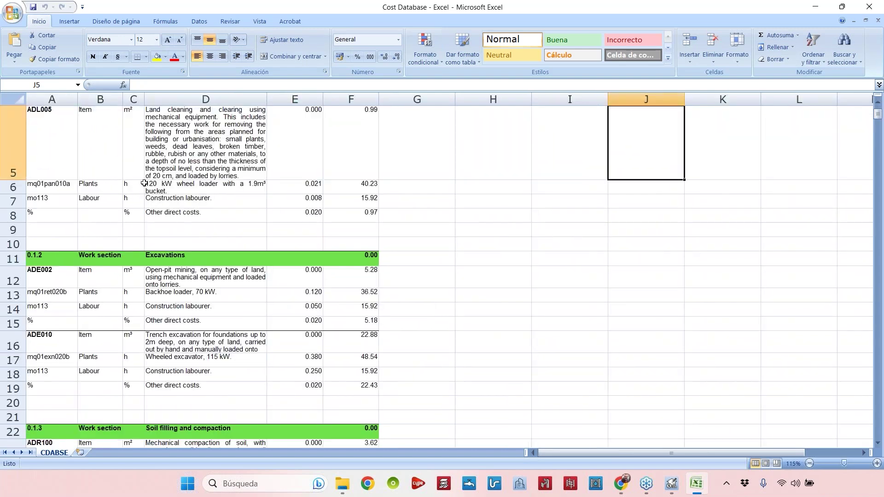
pyautogui.scroll(2, 144, 183)
pyautogui.scroll(-1, 173, 148)
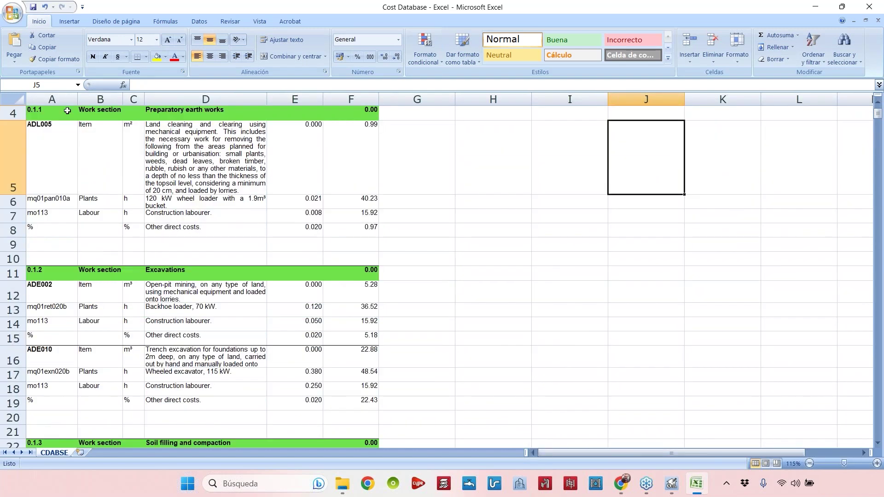
pyautogui.scroll(1, 67, 110)
pyautogui.click(59, 100)
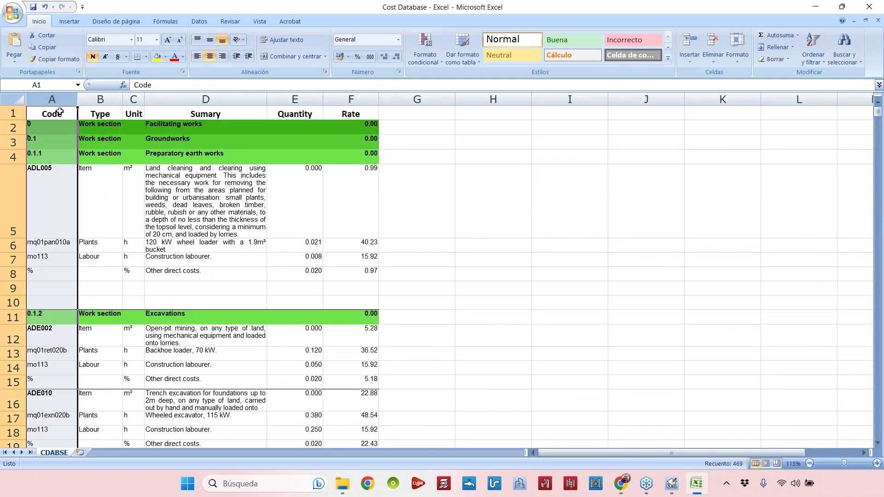
pyautogui.click(99, 100)
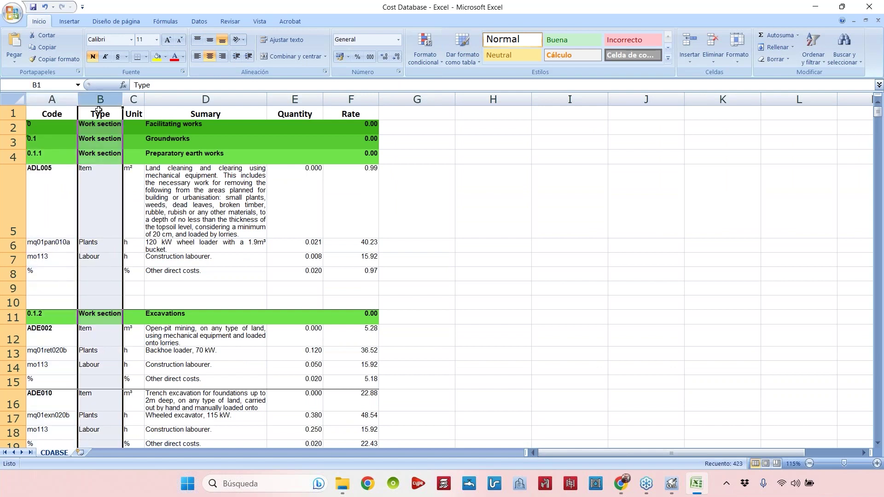
pyautogui.click(105, 187)
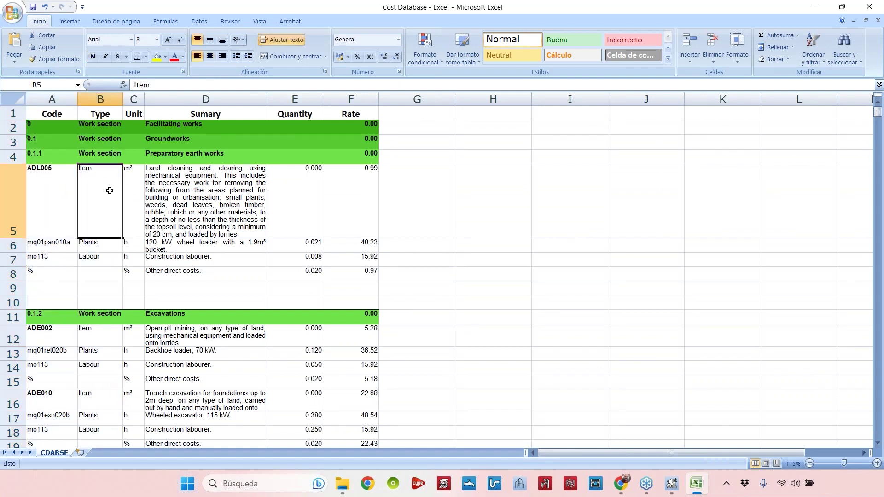
pyautogui.click(104, 245)
pyautogui.click(98, 260)
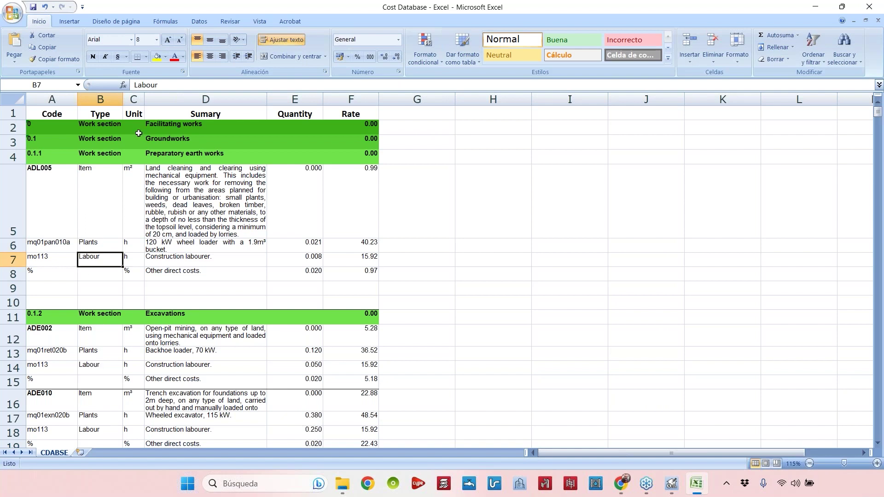
pyautogui.click(133, 100)
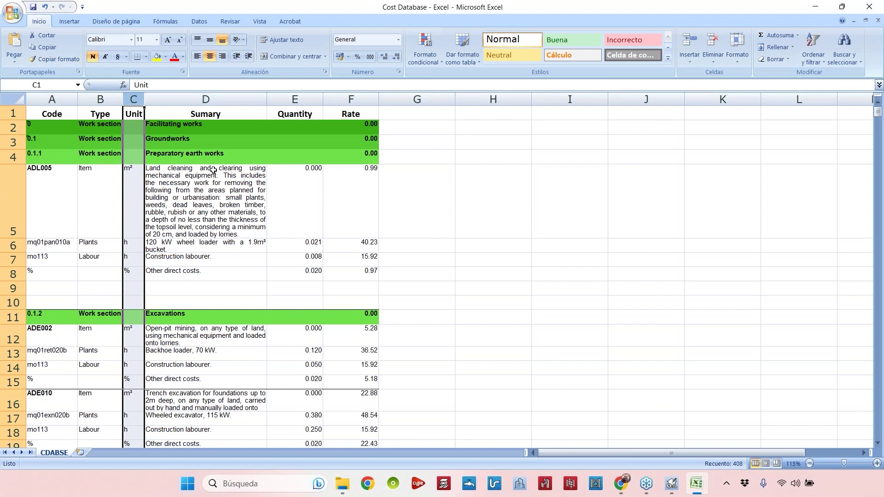
pyautogui.click(207, 184)
pyautogui.click(193, 256)
pyautogui.click(193, 272)
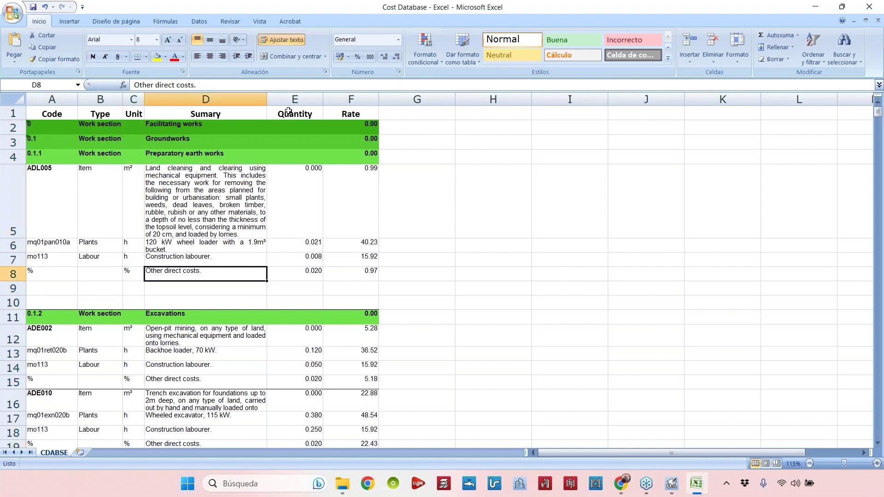
pyautogui.click(290, 98)
pyautogui.click(351, 99)
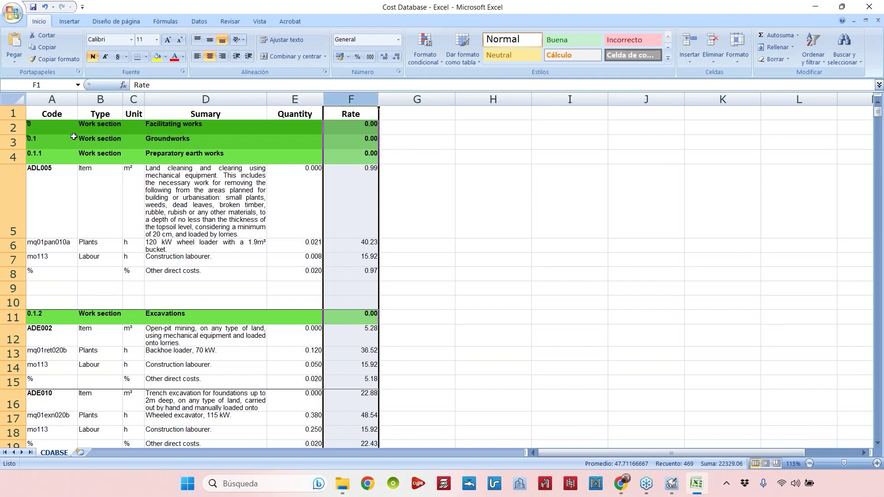
pyautogui.moveTo(46, 129); pyautogui.dragTo(281, 138)
pyautogui.moveTo(44, 142); pyautogui.dragTo(350, 143)
pyautogui.moveTo(47, 159); pyautogui.dragTo(31, 123)
pyautogui.click(52, 128)
pyautogui.click(55, 145)
pyautogui.click(58, 156)
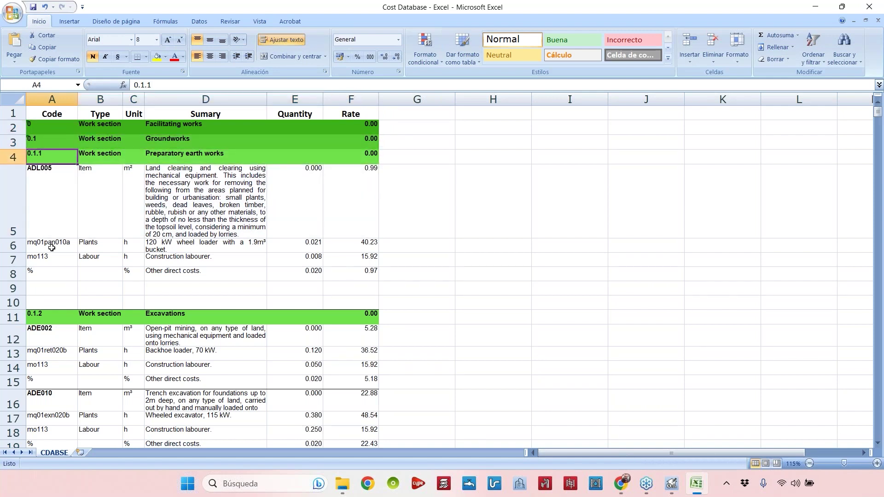
pyautogui.click(41, 317)
pyautogui.scroll(-2, 50, 312)
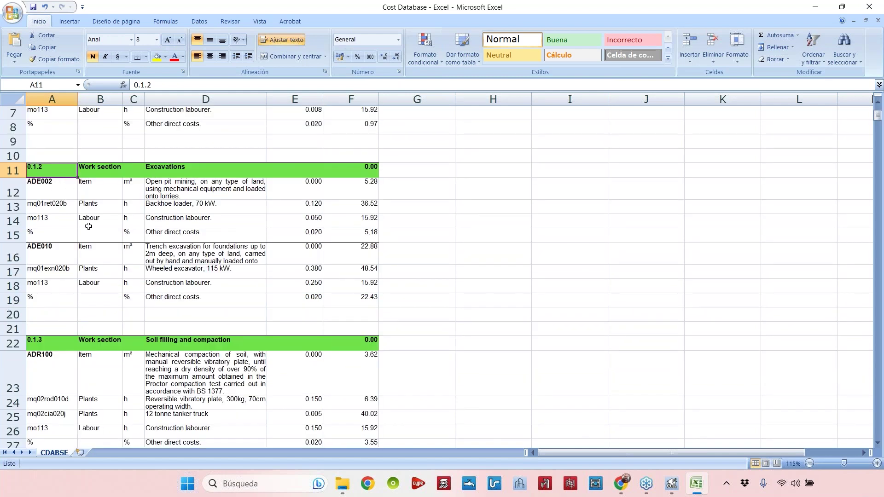
pyautogui.moveTo(58, 188); pyautogui.dragTo(276, 210)
pyautogui.click(169, 188)
pyautogui.click(36, 187)
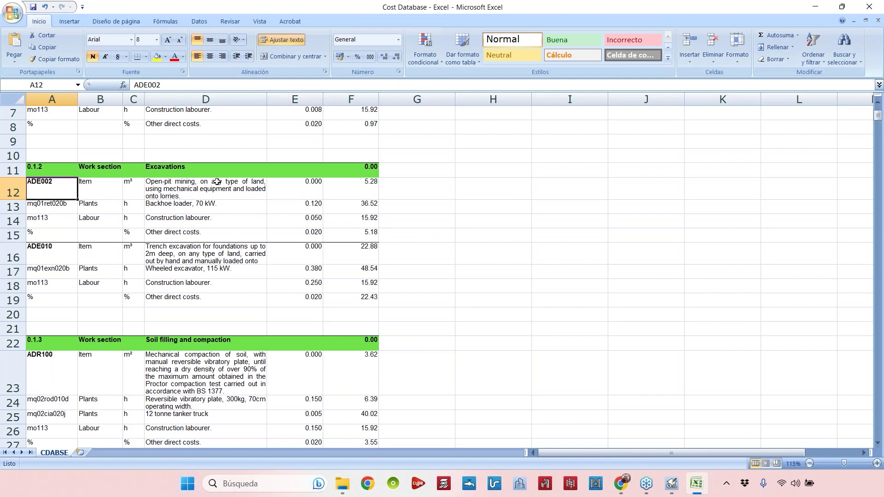
pyautogui.moveTo(208, 207); pyautogui.dragTo(131, 207)
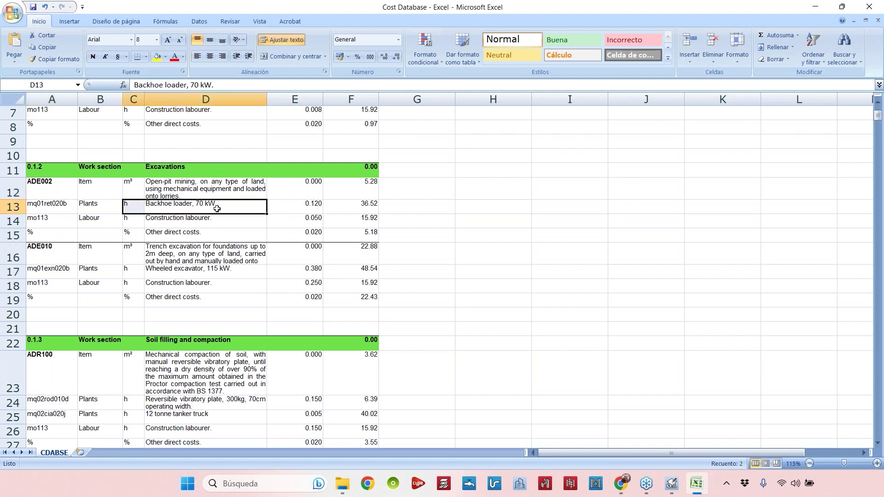
pyautogui.click(204, 220)
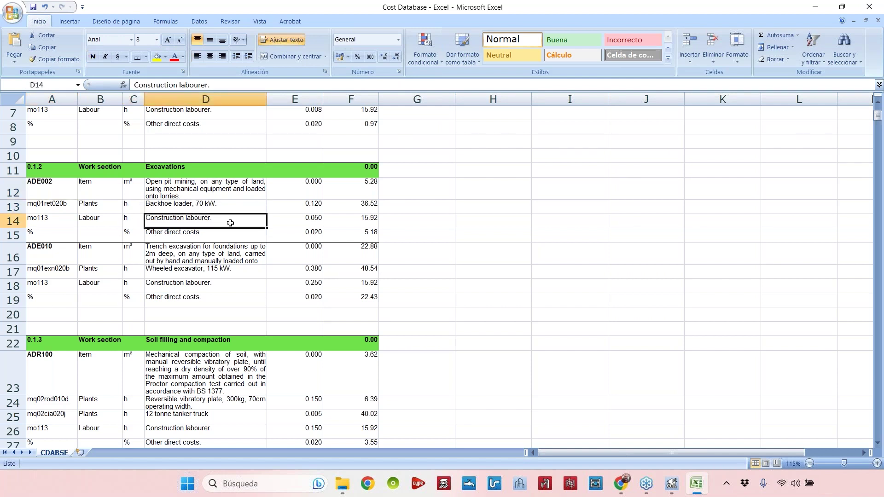
pyautogui.click(160, 235)
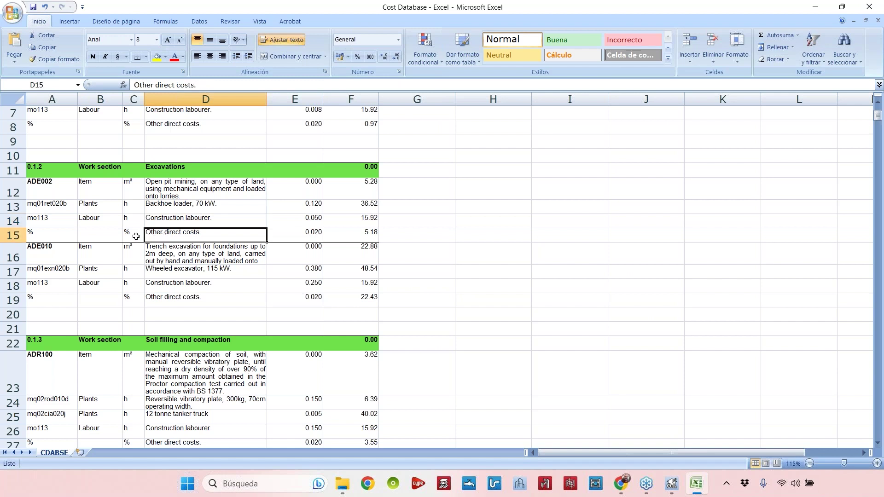
pyautogui.moveTo(301, 186); pyautogui.dragTo(299, 235)
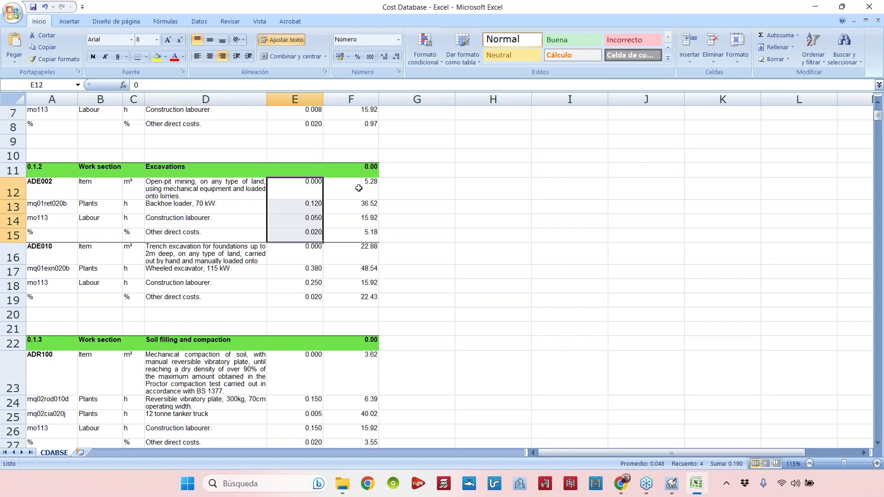
pyautogui.moveTo(362, 185); pyautogui.dragTo(351, 300)
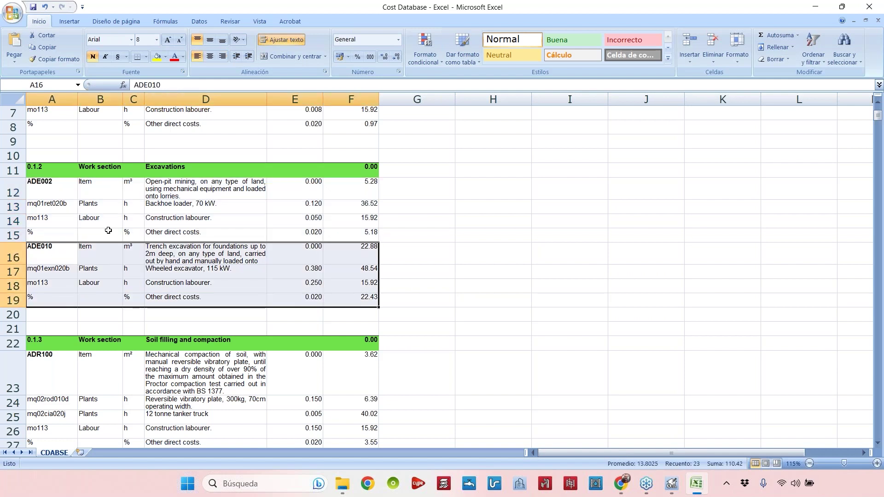
pyautogui.click(53, 172)
pyautogui.moveTo(53, 173); pyautogui.dragTo(347, 167)
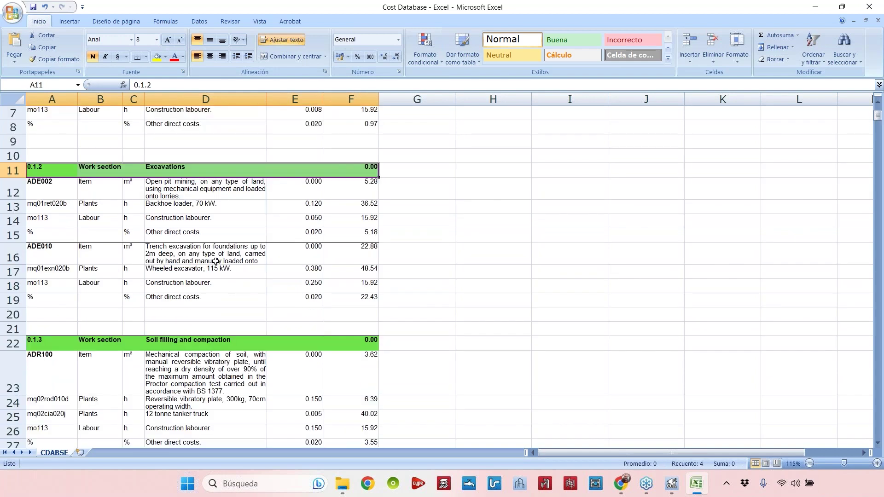
pyautogui.scroll(-2, 212, 260)
pyautogui.click(185, 252)
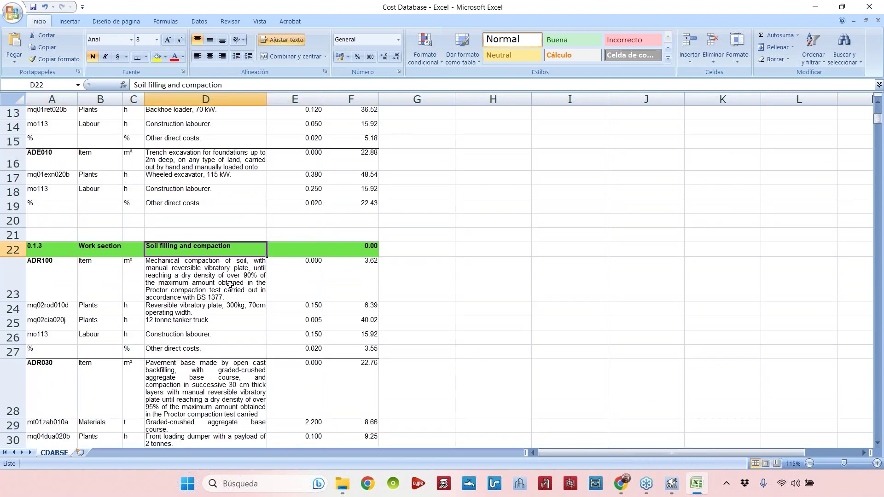
pyautogui.scroll(-1, 231, 283)
pyautogui.moveTo(61, 228); pyautogui.dragTo(350, 309)
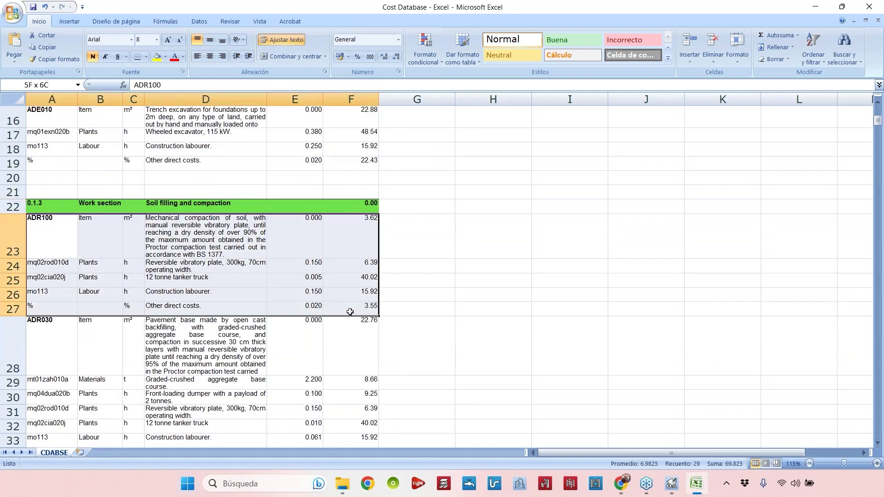
pyautogui.scroll(2, 111, 240)
pyautogui.scroll(-4, 110, 240)
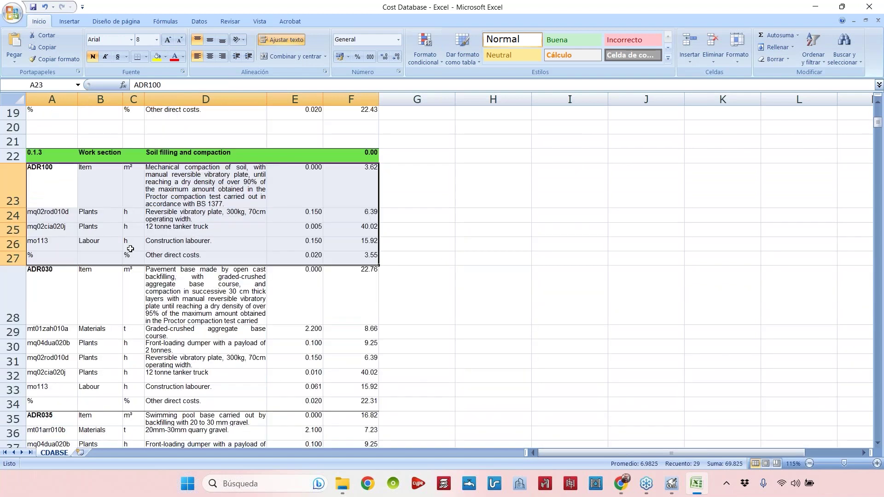
pyautogui.moveTo(44, 238); pyautogui.dragTo(313, 350)
pyautogui.scroll(-1, 313, 351)
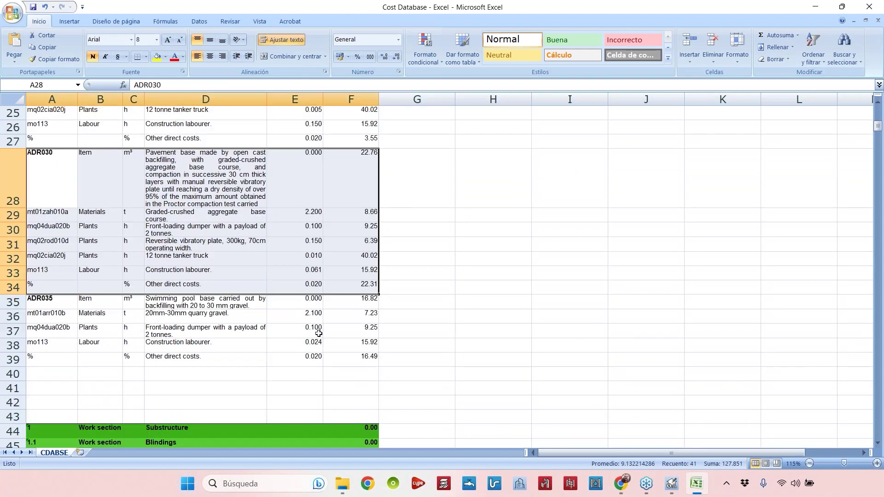
pyautogui.scroll(5, 424, 250)
pyautogui.scroll(3, 424, 250)
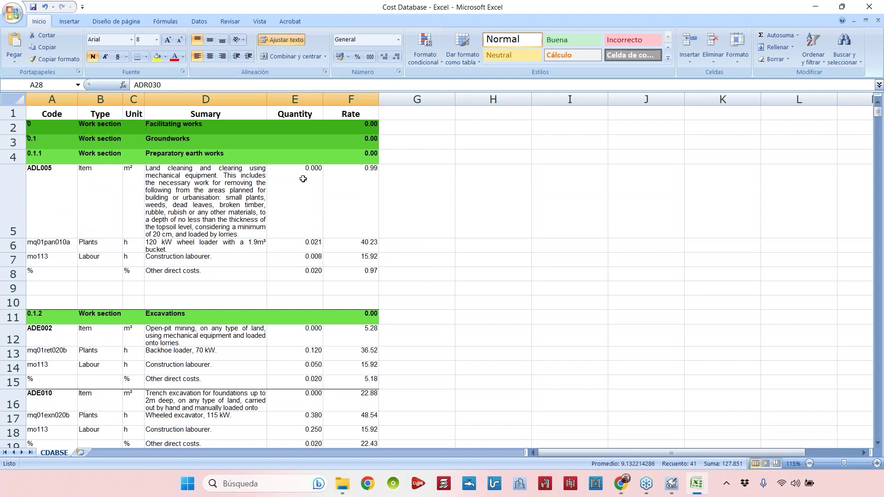
# Review the Code and Type columns through the whole cost database, then return to the Project database.
pyautogui.click(53, 99)
pyautogui.click(100, 99)
pyautogui.scroll(-5, 437, 272)
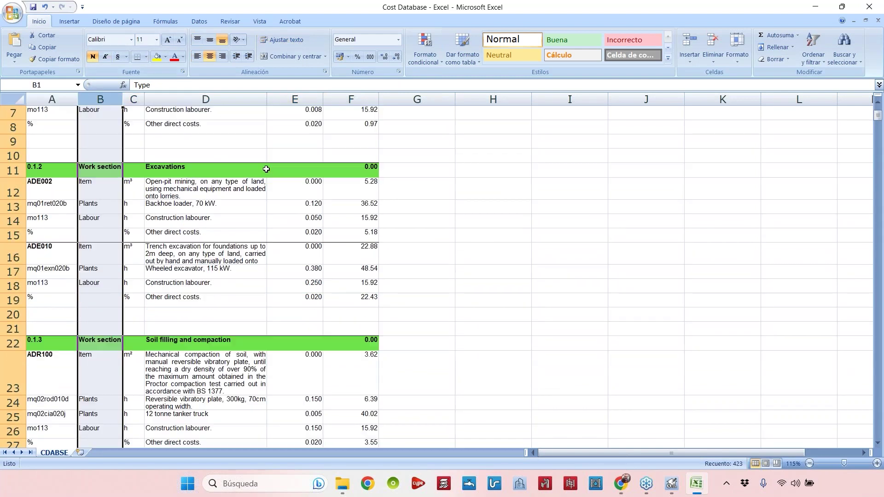
pyautogui.scroll(-16, 436, 272)
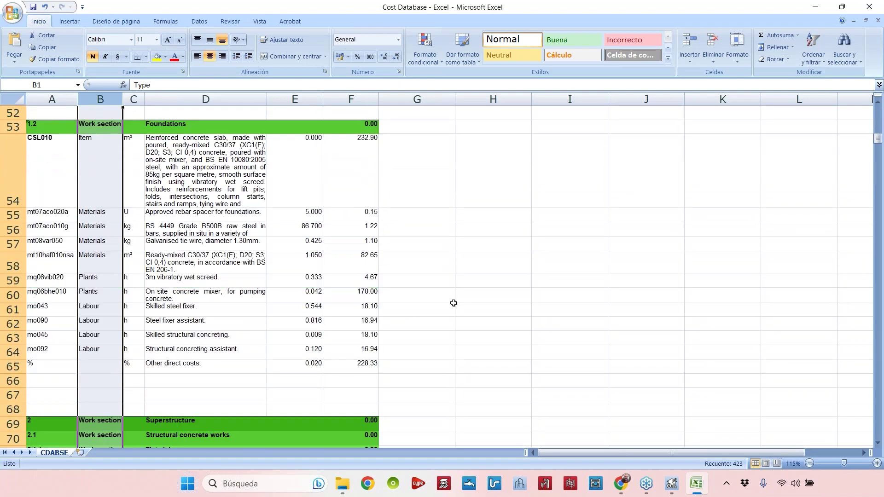
pyautogui.scroll(-10, 453, 303)
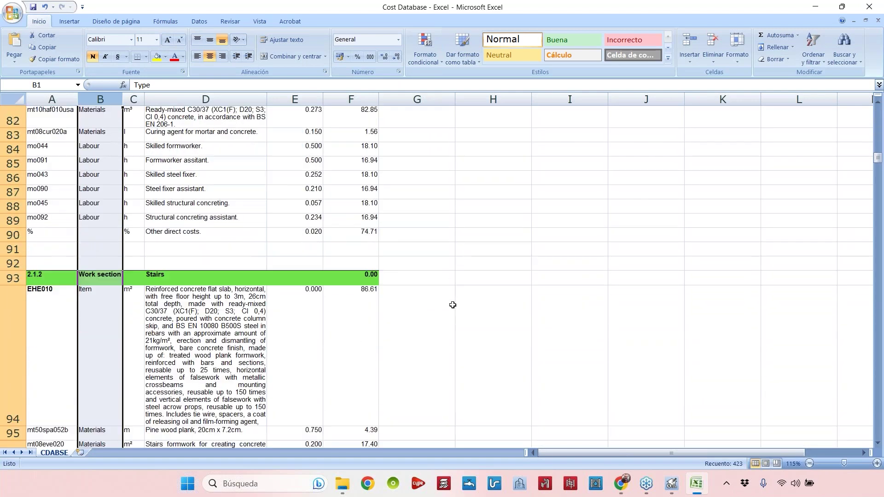
pyautogui.scroll(-19, 453, 306)
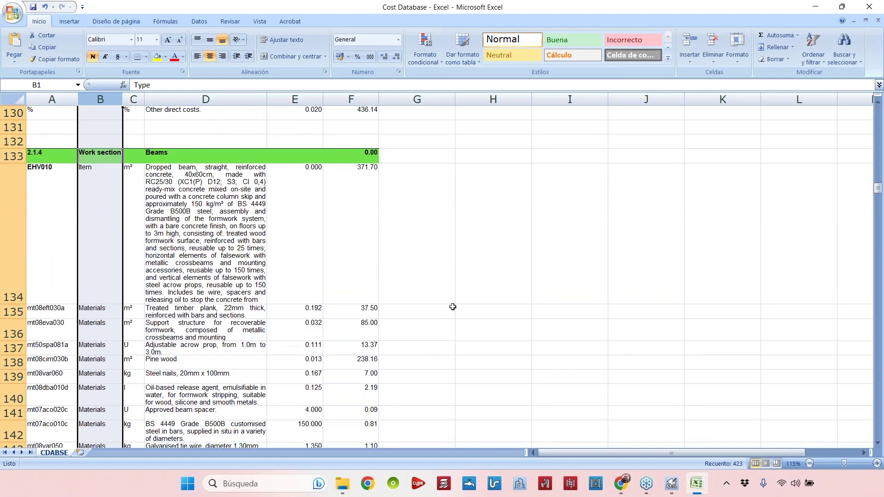
pyautogui.scroll(-18, 452, 306)
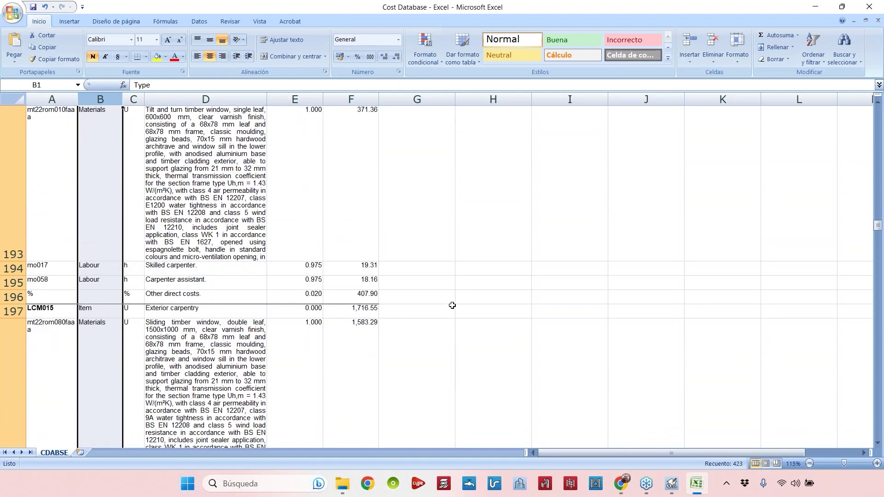
pyautogui.scroll(-5, 452, 305)
pyautogui.scroll(-6, 452, 305)
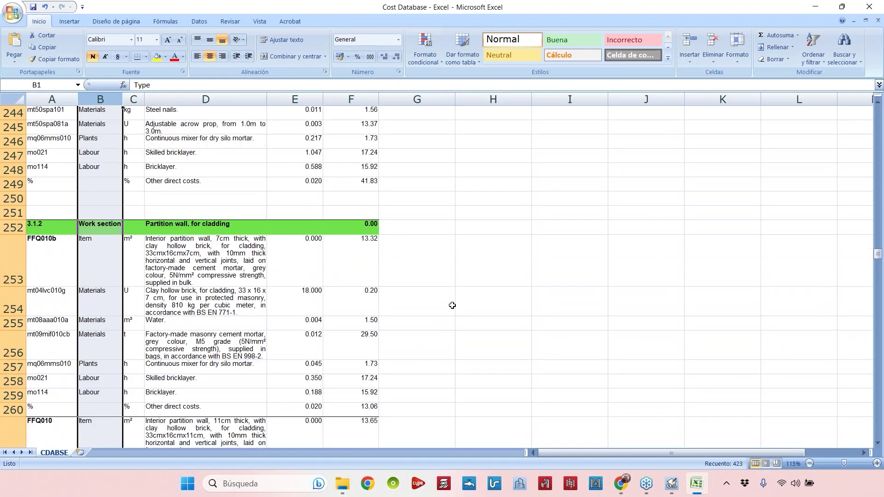
pyautogui.scroll(11, 858, 207)
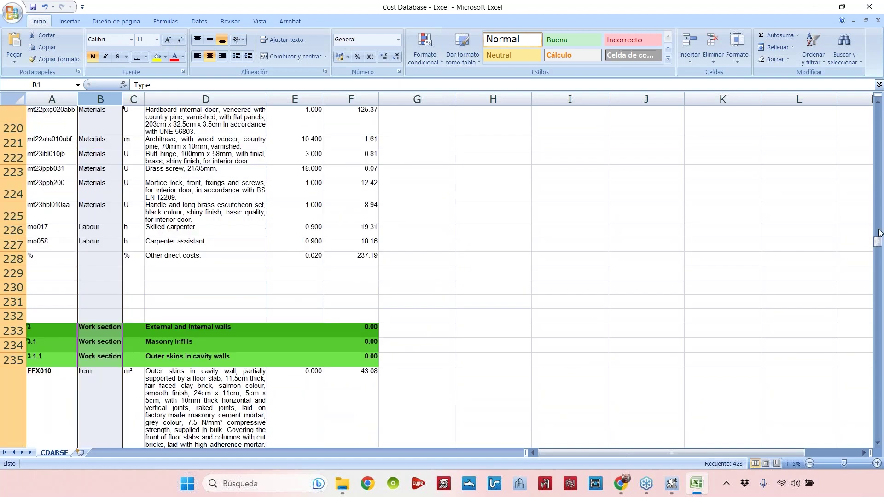
pyautogui.moveTo(879, 240); pyautogui.dragTo(878, 112)
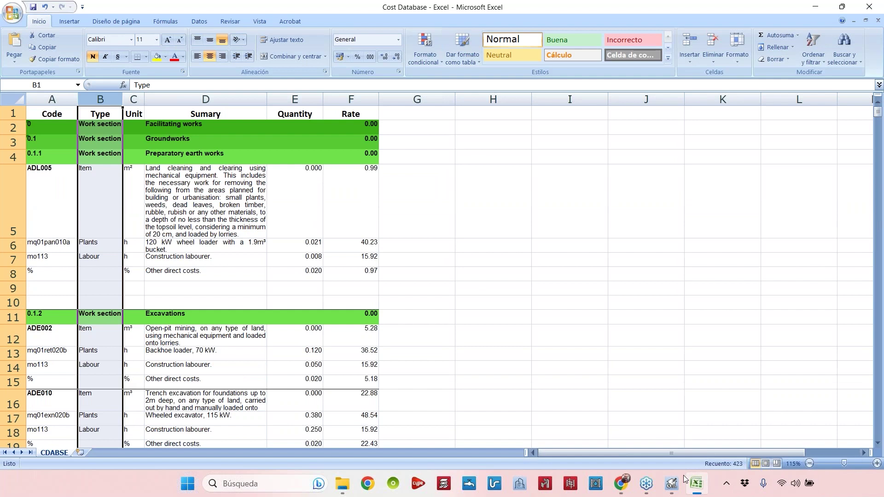
pyautogui.click(672, 484)
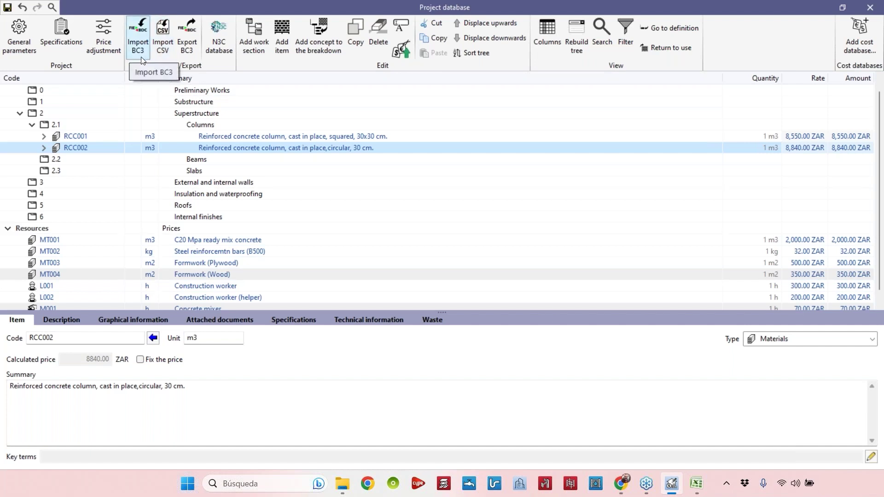
# Bring the Cost Database workbook in Excel back to the front.
pyautogui.click(696, 484)
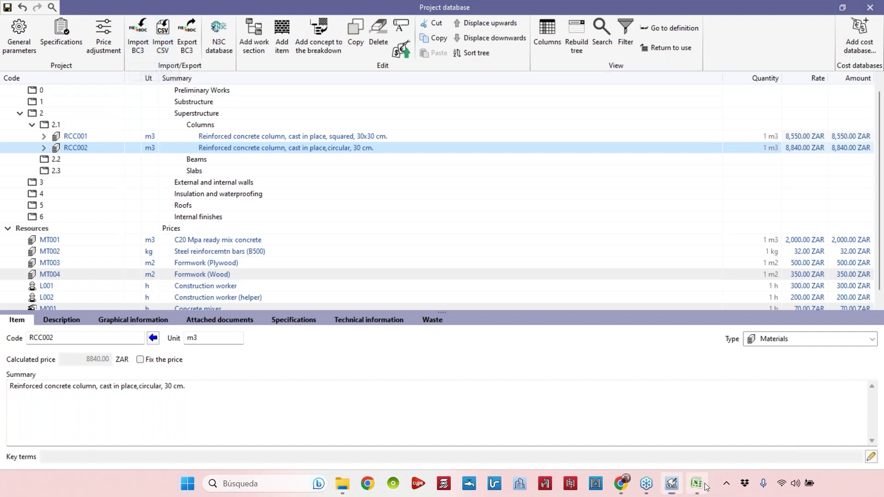
# Save the workbook as 'Cost Database - CSV' in CSV (MS-DOS) format.
pyautogui.click(12, 18)
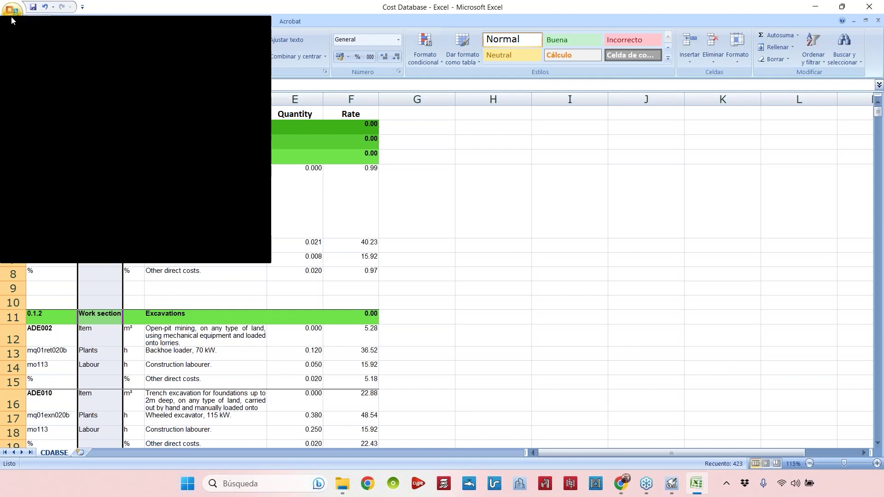
pyautogui.click(46, 110)
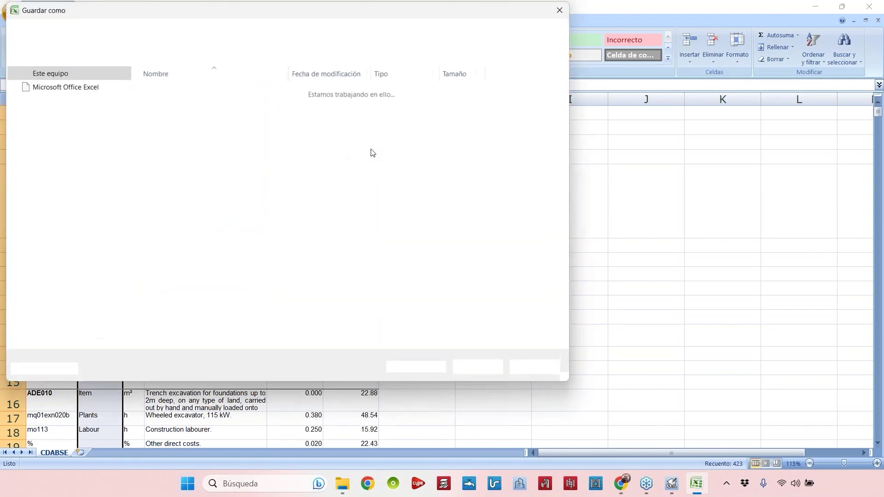
pyautogui.click(341, 302)
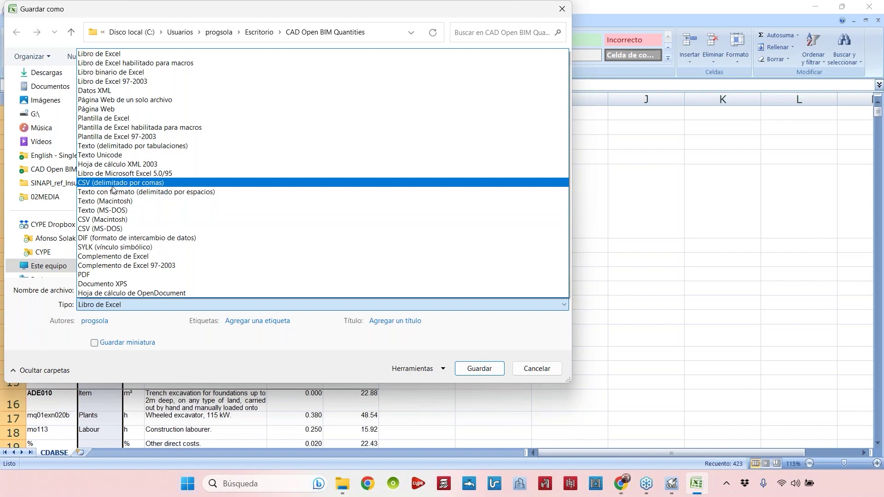
pyautogui.click(148, 228)
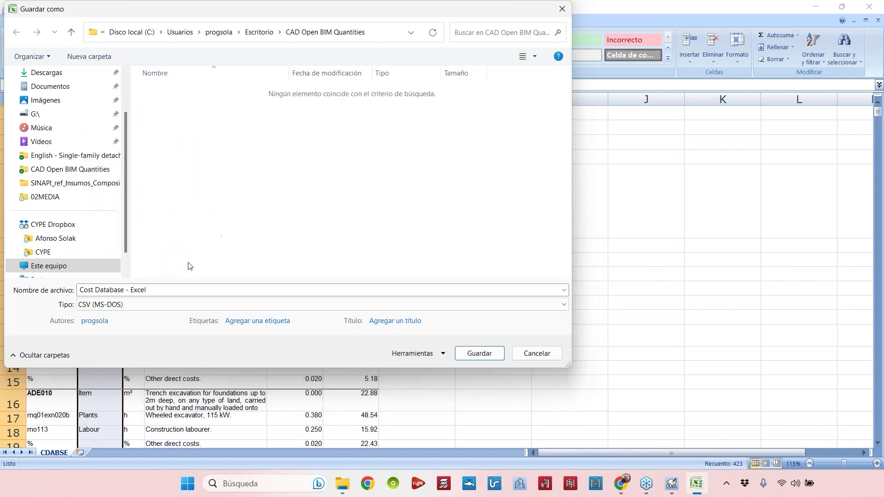
pyautogui.click(170, 294)
pyautogui.doubleClick(138, 290)
pyautogui.write('SC')
pyautogui.press('BackSpace')
pyautogui.press('BackSpace')
pyautogui.write('CSV')
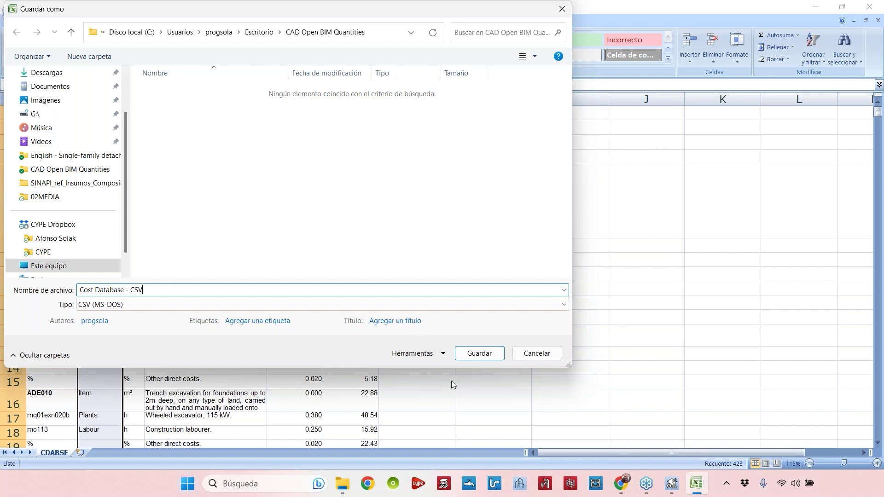
pyautogui.click(481, 359)
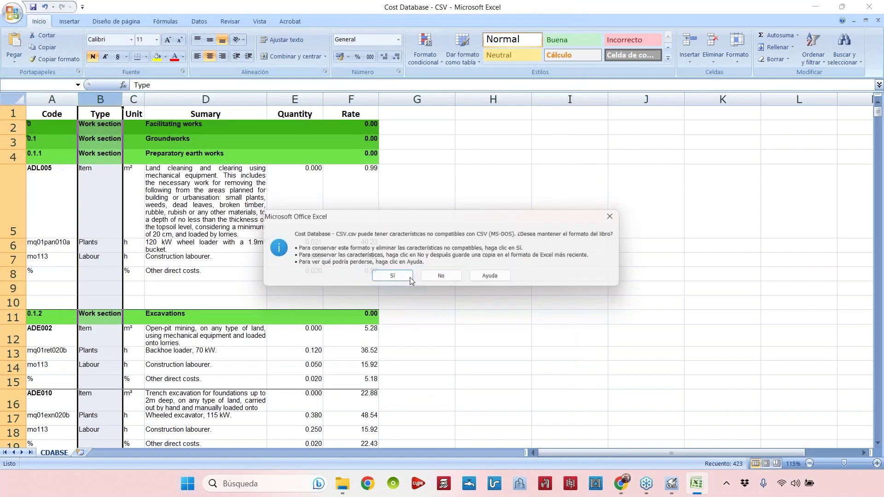
pyautogui.click(408, 280)
# Close Excel, saving changes and replacing the existing CSV file.
pyautogui.click(869, 6)
pyautogui.click(394, 266)
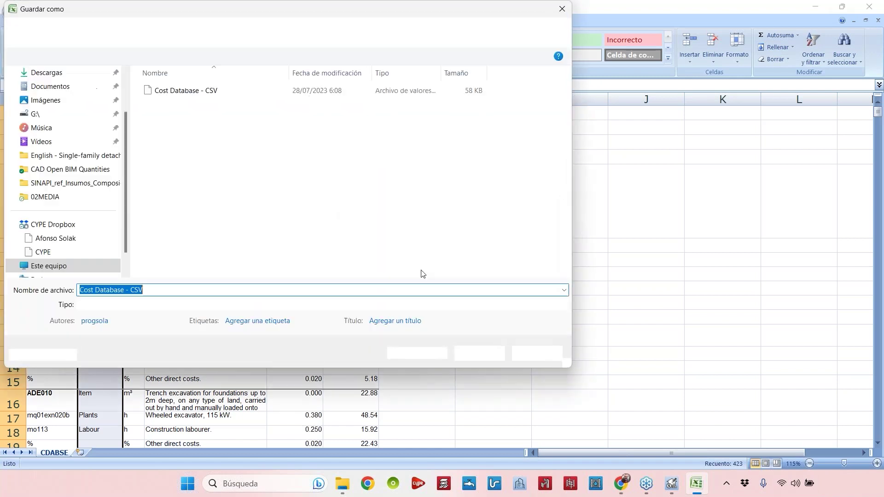
pyautogui.click(479, 353)
pyautogui.click(463, 243)
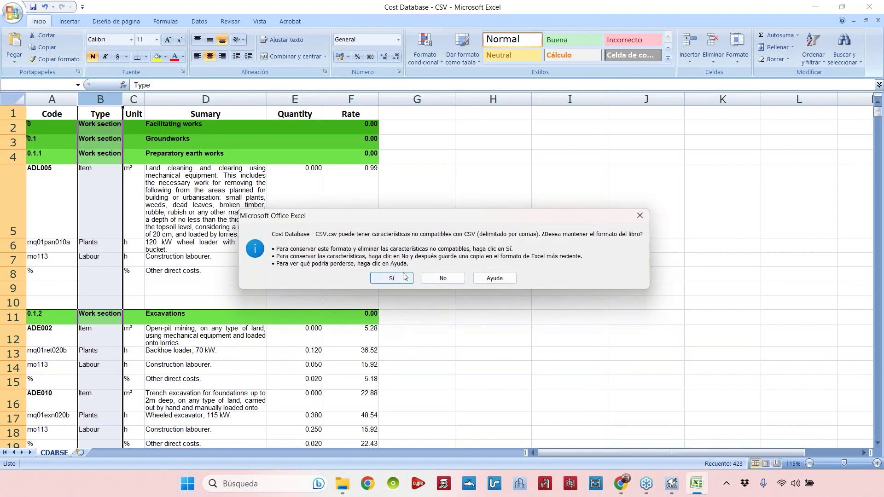
pyautogui.click(391, 278)
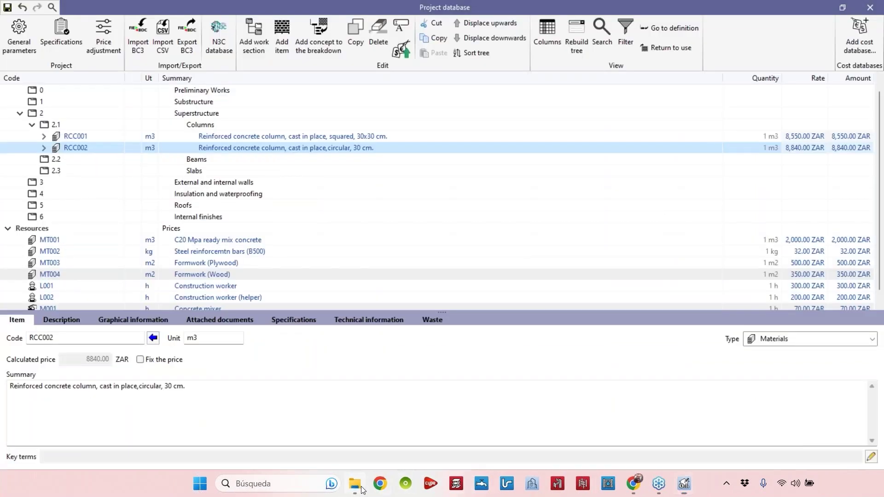
# Compare the Cost Database - CSV and Excel files' details, then minimize the folder window.
pyautogui.click(363, 489)
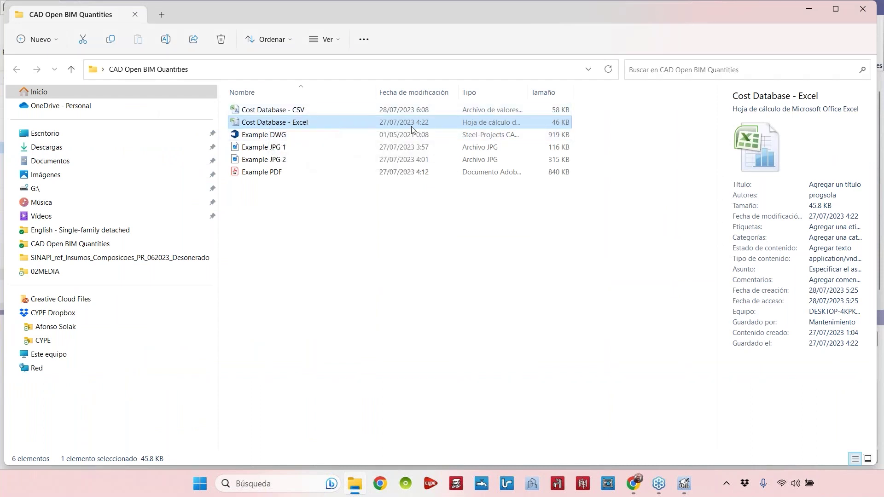
pyautogui.click(285, 110)
pyautogui.click(273, 122)
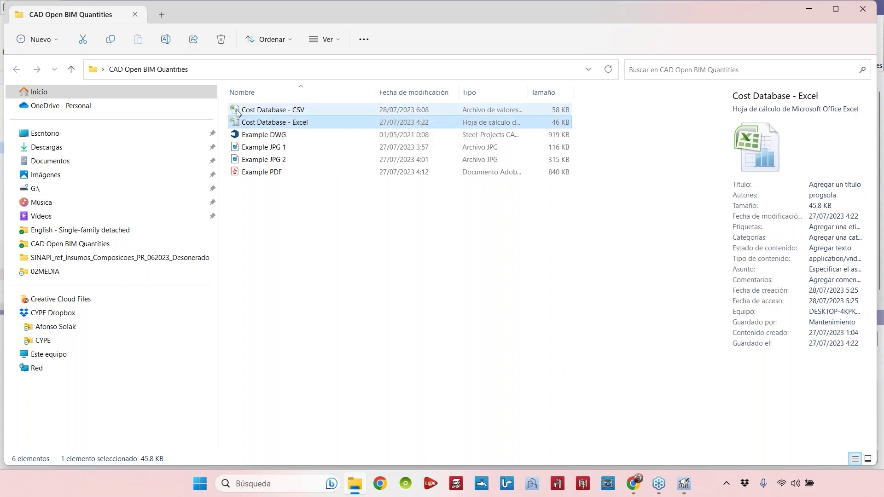
pyautogui.click(250, 110)
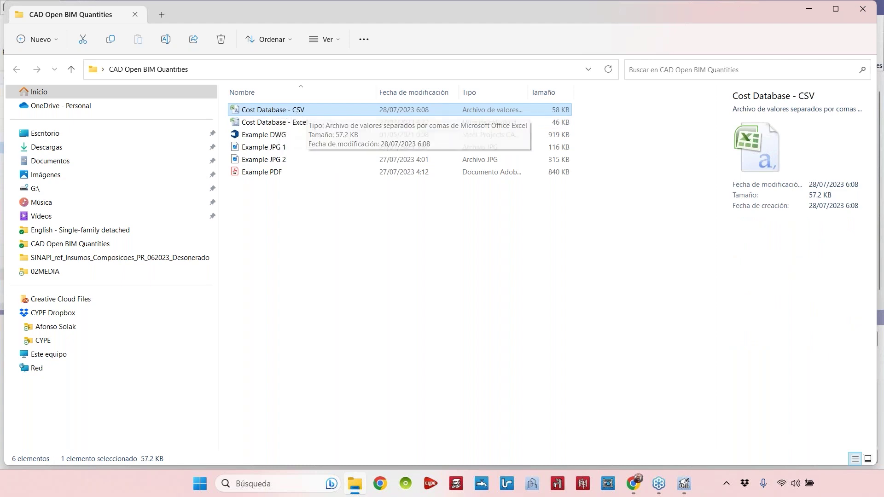
pyautogui.click(354, 483)
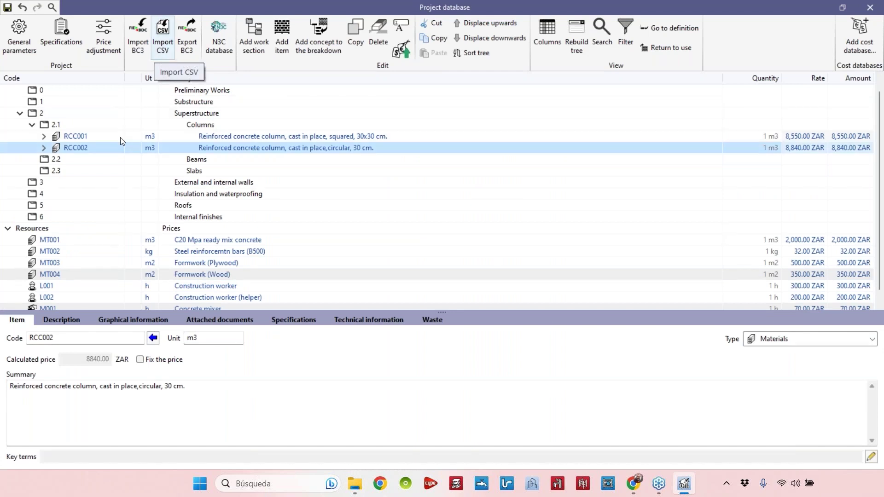
# Delete all chapters under Items and all resources under Resources.
pyautogui.click(21, 114)
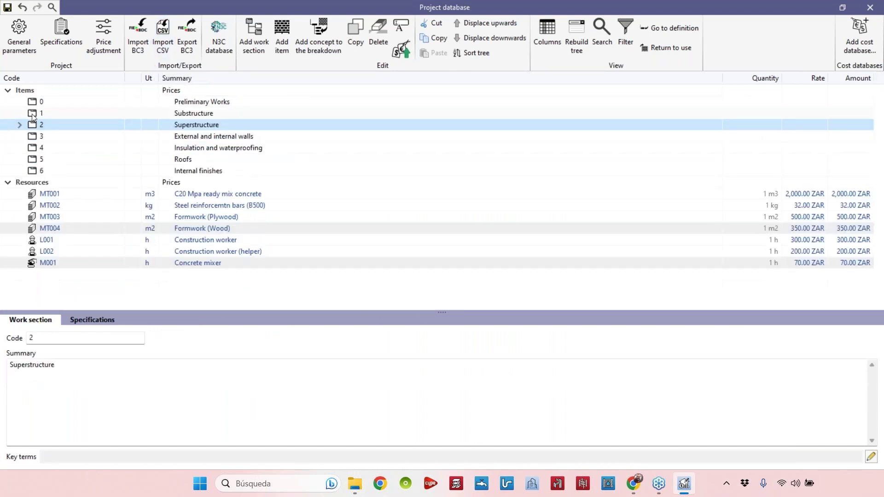
pyautogui.click(30, 91)
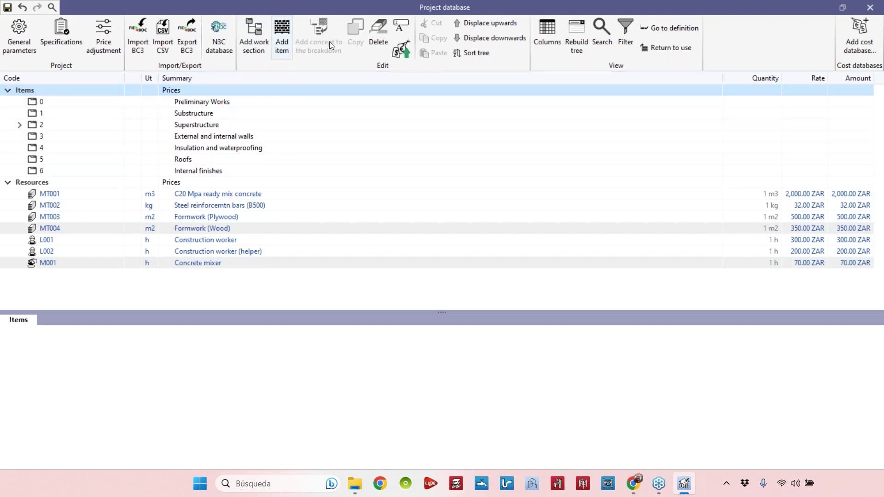
pyautogui.click(379, 42)
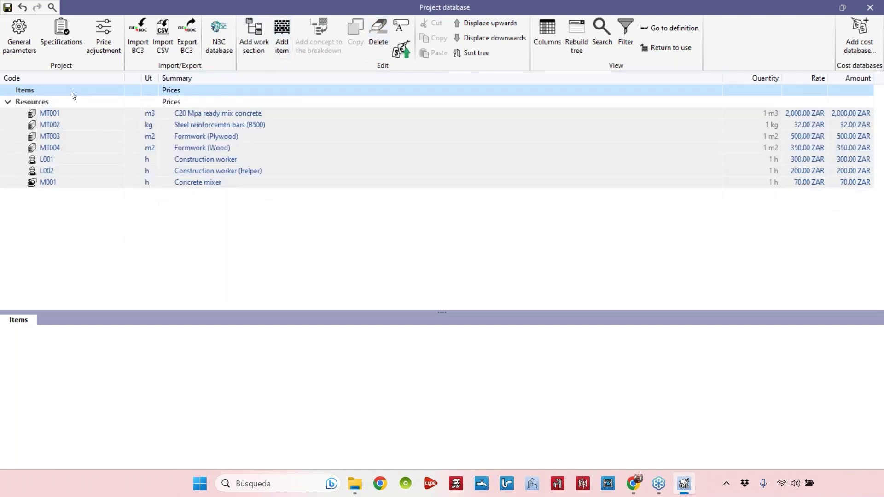
pyautogui.click(36, 102)
pyautogui.click(378, 37)
# Open the Import CSV dialog, preset to ASCII (MS-DOS), first line 4, semicolon separator.
pyautogui.click(49, 102)
pyautogui.click(34, 100)
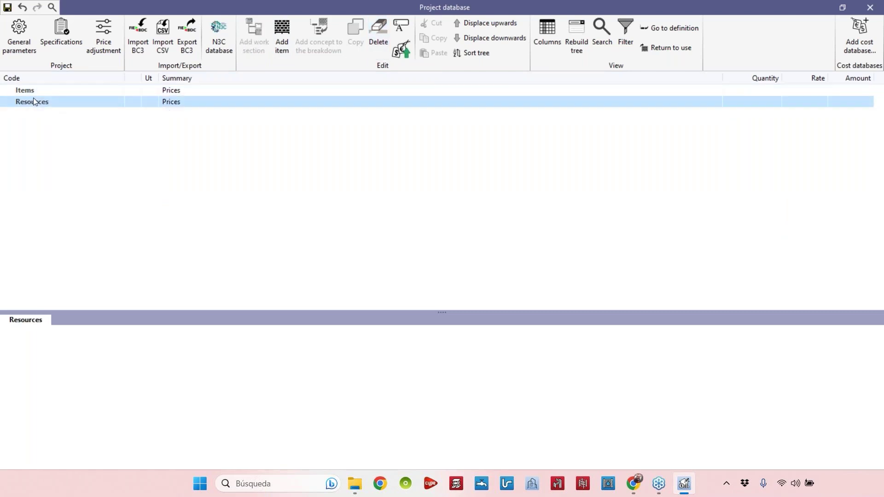
pyautogui.click(30, 89)
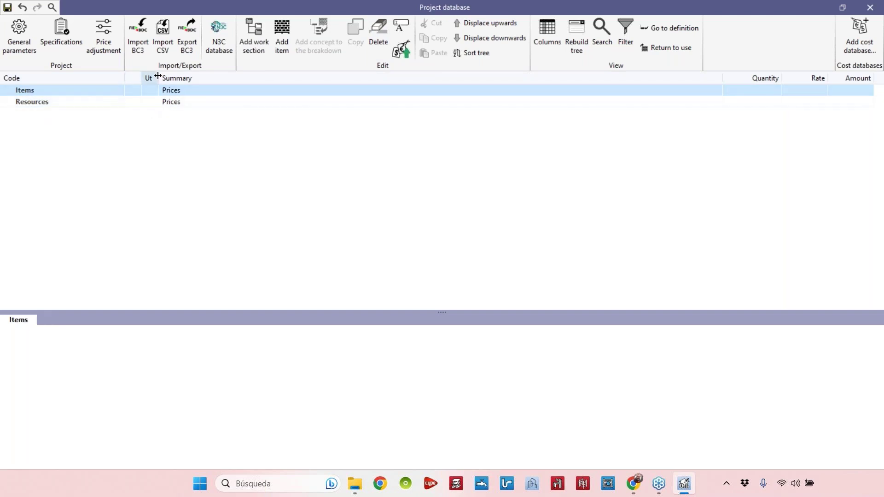
pyautogui.click(163, 44)
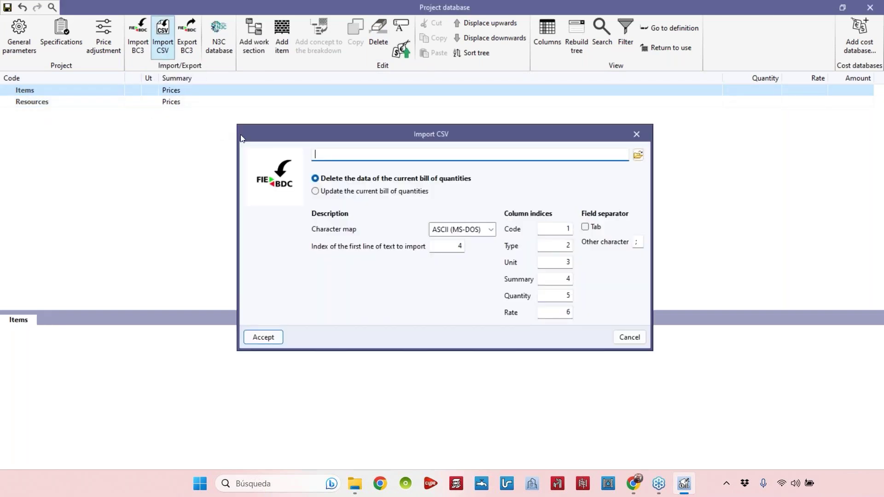
# Point the CSV import at Cost Database - CSV in the CAD Open BIM Quantities folder.
pyautogui.click(638, 155)
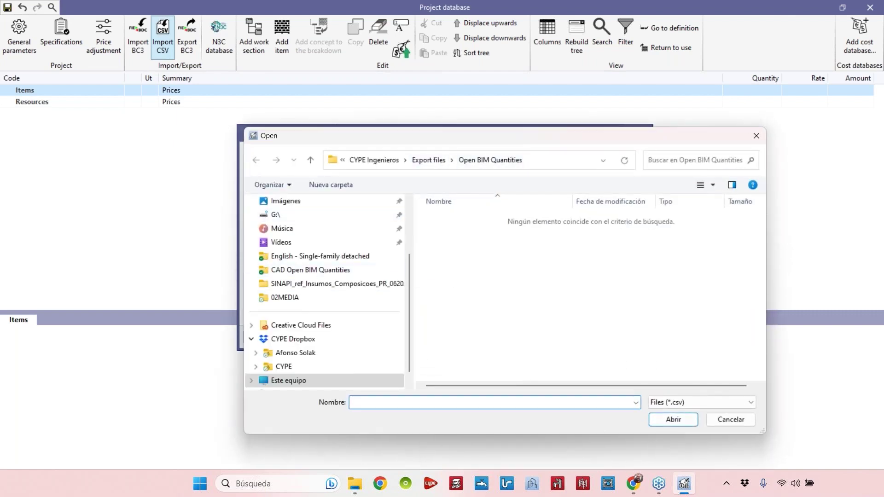
pyautogui.click(307, 271)
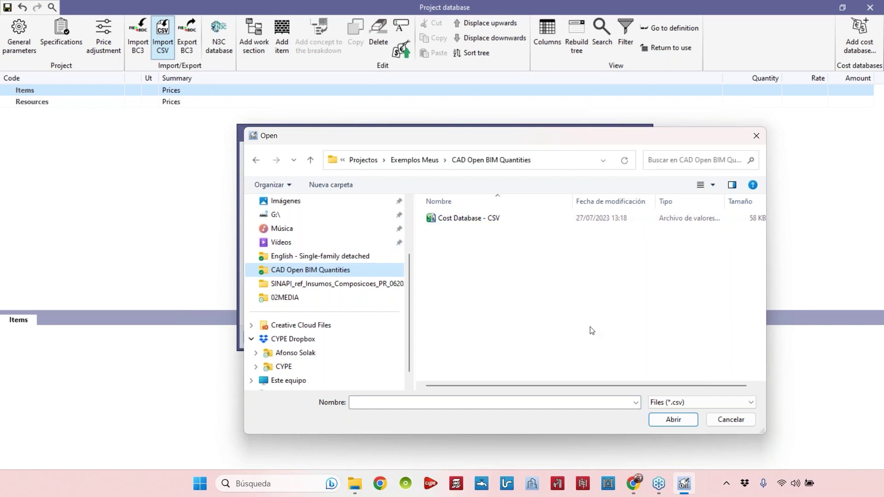
pyautogui.click(690, 403)
pyautogui.click(704, 405)
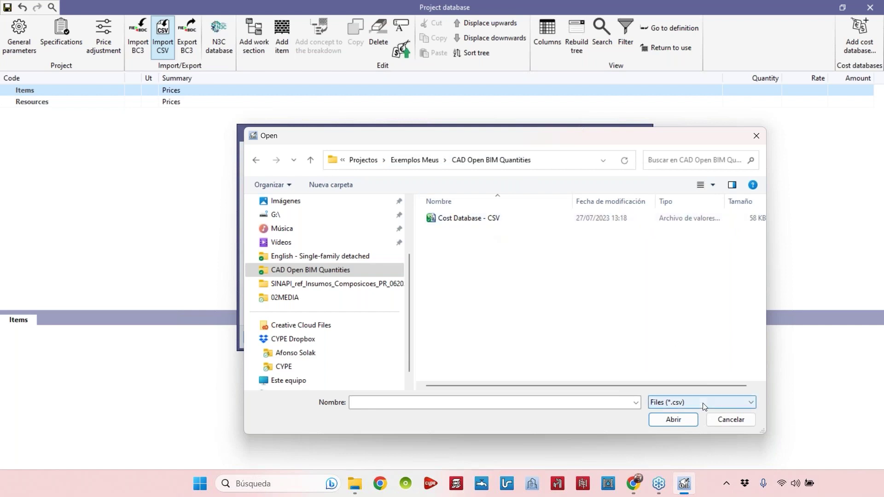
pyautogui.click(466, 219)
pyautogui.click(672, 419)
pyautogui.moveTo(477, 130); pyautogui.dragTo(473, 96)
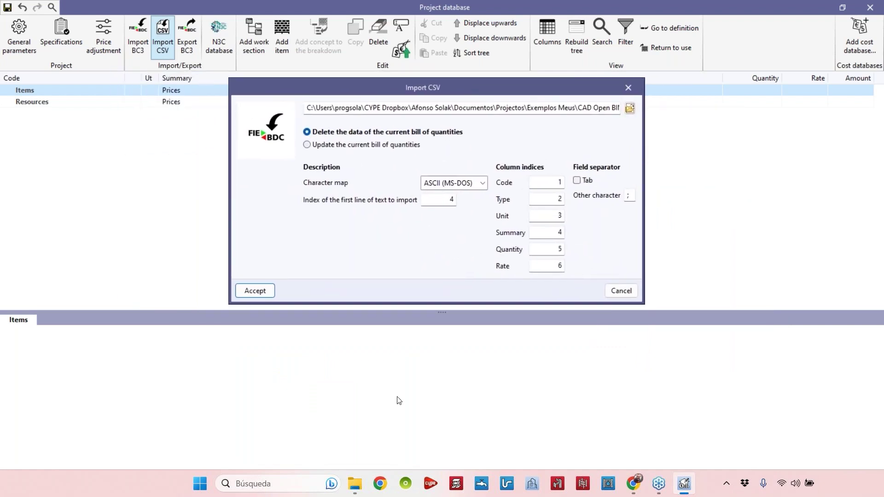
# Open Cost Database - Excel in Excel from the CAD Open BIM Quantities folder.
pyautogui.moveTo(353, 488)
pyautogui.click(357, 435)
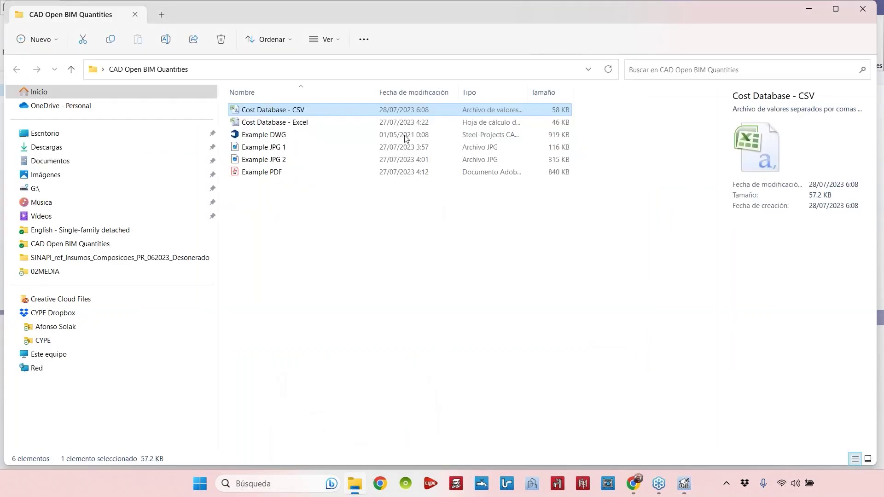
pyautogui.click(293, 123)
pyautogui.doubleClick(298, 123)
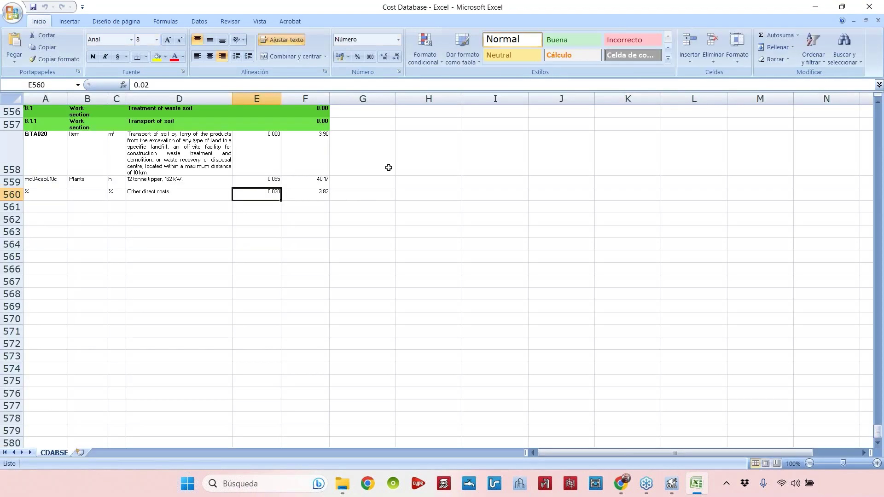
# Check the cost sheet's columns A–F and their headers: Code, Type, Unit, Sumary, Quantity, Rate.
pyautogui.scroll(12, 860, 300)
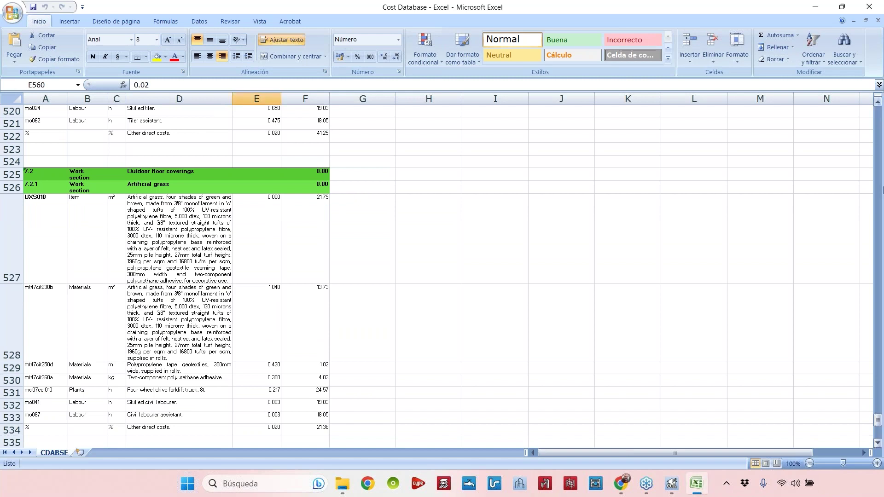
pyautogui.moveTo(878, 423); pyautogui.dragTo(878, 113)
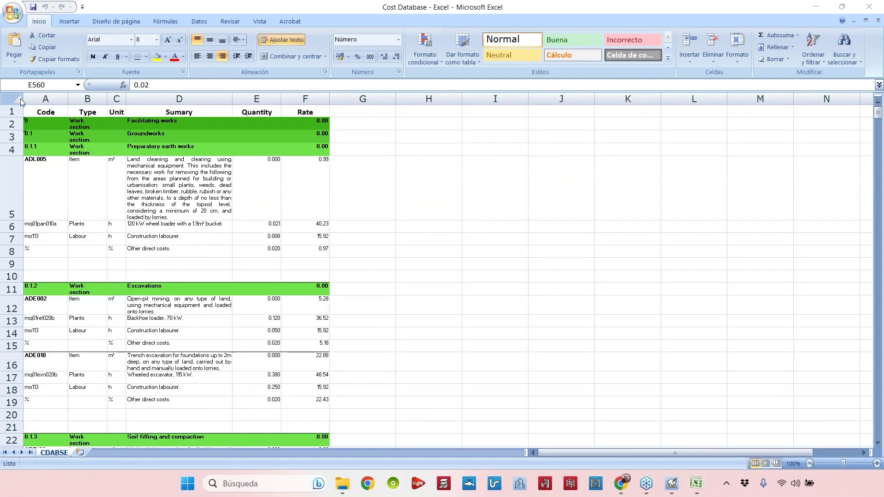
pyautogui.click(49, 99)
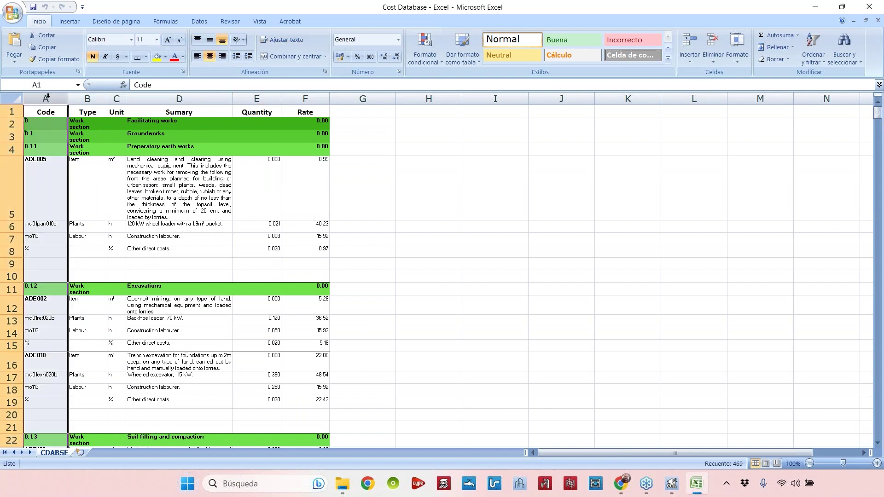
pyautogui.click(88, 99)
pyautogui.click(117, 99)
pyautogui.click(179, 99)
pyautogui.click(257, 99)
pyautogui.click(306, 99)
pyautogui.click(56, 112)
pyautogui.click(87, 112)
pyautogui.click(122, 114)
pyautogui.click(203, 111)
pyautogui.click(253, 111)
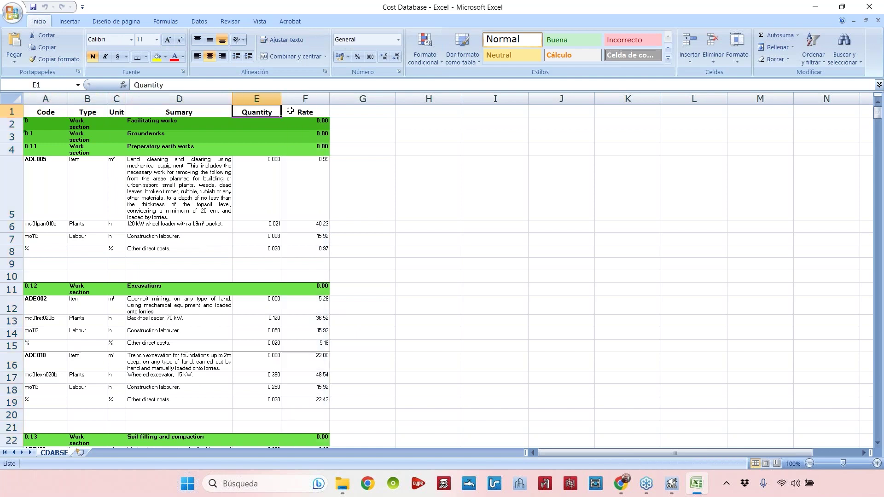
pyautogui.click(299, 112)
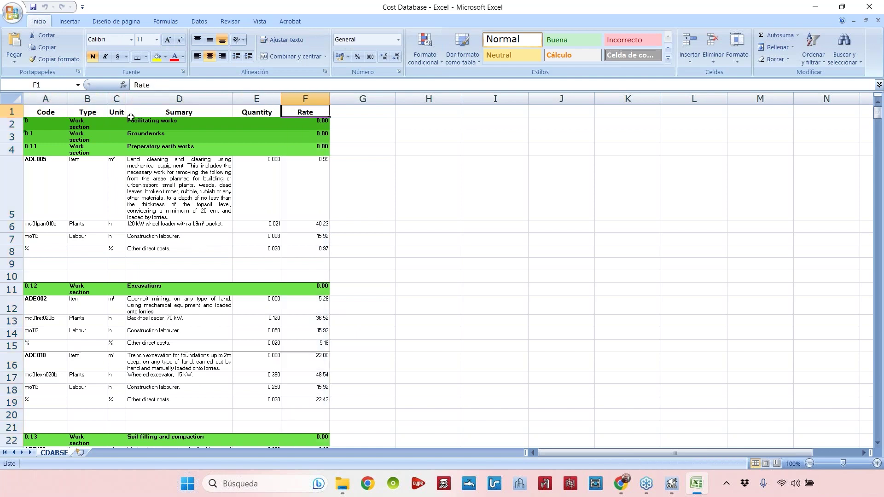
# Recheck columns A–F, then bring CYPE's Import CSV dialog back in front.
pyautogui.click(46, 99)
pyautogui.click(88, 99)
pyautogui.click(116, 99)
pyautogui.click(179, 98)
pyautogui.click(256, 99)
pyautogui.click(305, 99)
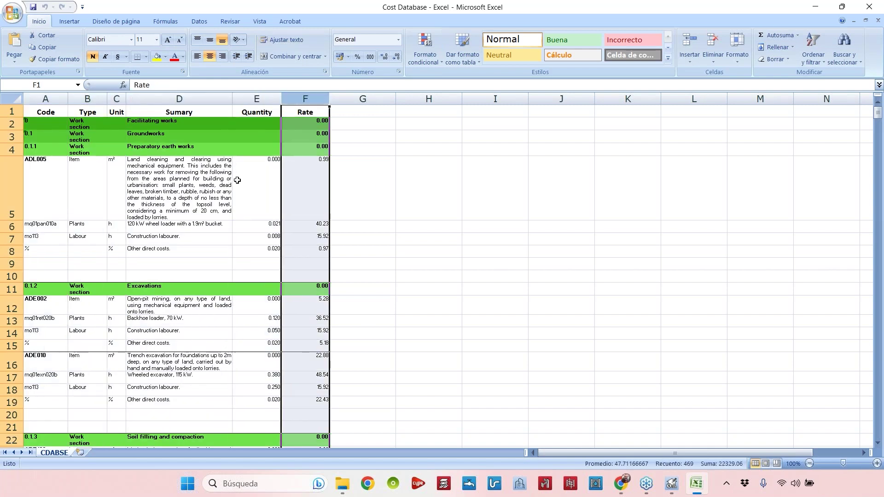
pyautogui.click(672, 484)
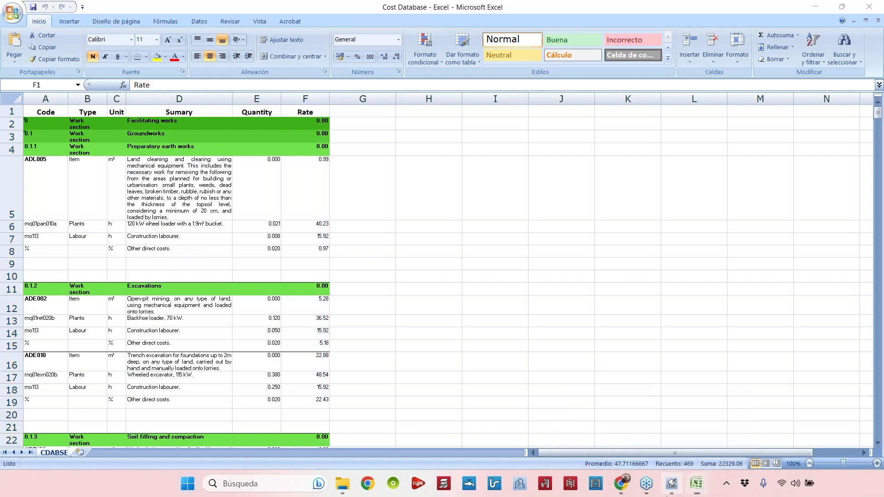
pyautogui.moveTo(432, 96); pyautogui.dragTo(445, 105)
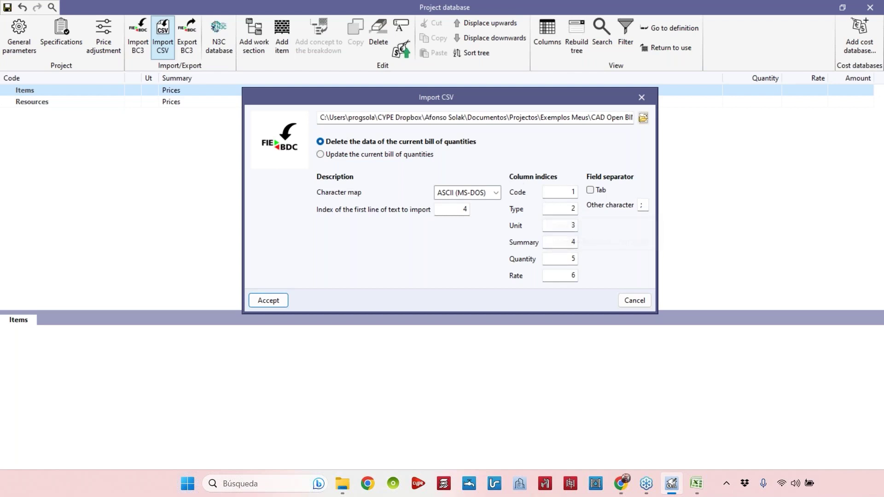
# Compare CYPE's Code column index 1 with Excel's column A.
pyautogui.click(550, 190)
pyautogui.press('Tab')
pyautogui.press('Tab')
pyautogui.press('Tab')
pyautogui.press('Tab')
pyautogui.press('Tab')
pyautogui.click(557, 197)
pyautogui.click(694, 482)
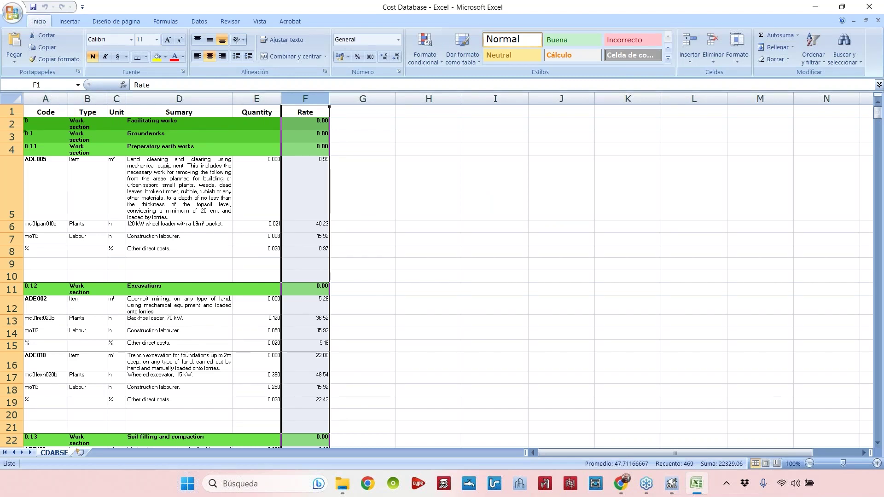
pyautogui.click(39, 102)
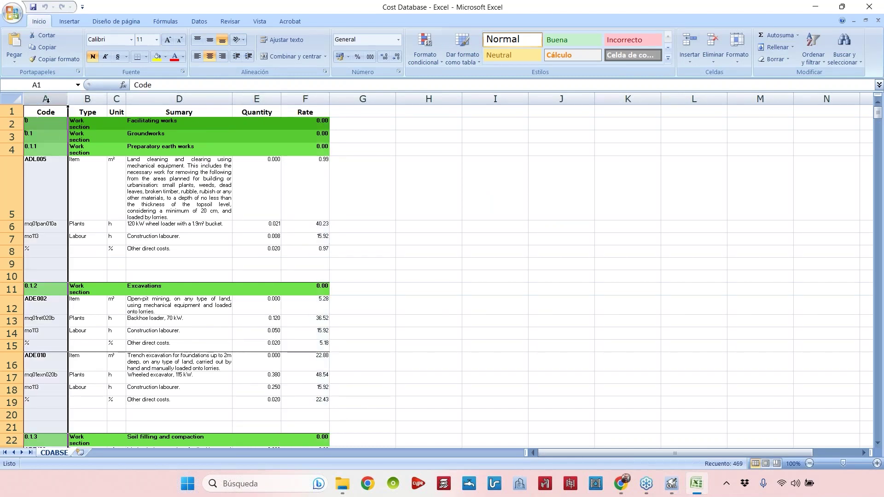
pyautogui.click(671, 482)
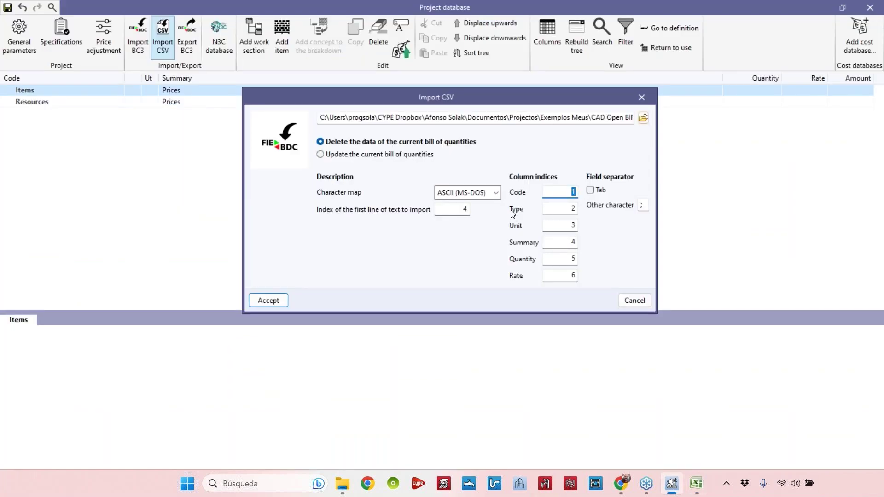
# Match the Type column index to Excel's column B, then return to the Excel workbook.
pyautogui.click(694, 484)
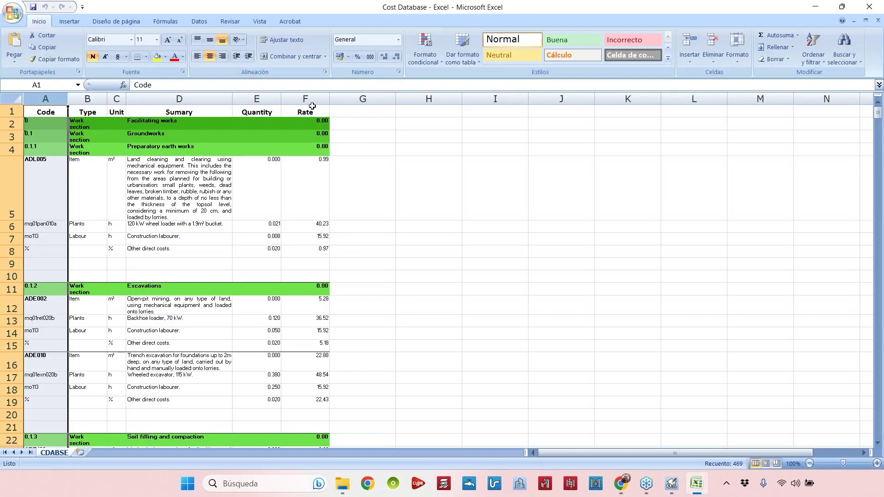
pyautogui.click(94, 98)
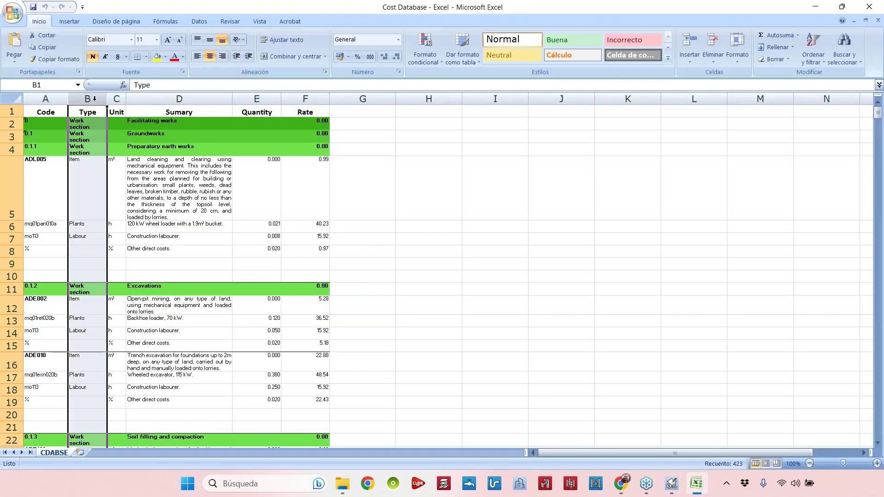
pyautogui.click(671, 482)
pyautogui.click(565, 211)
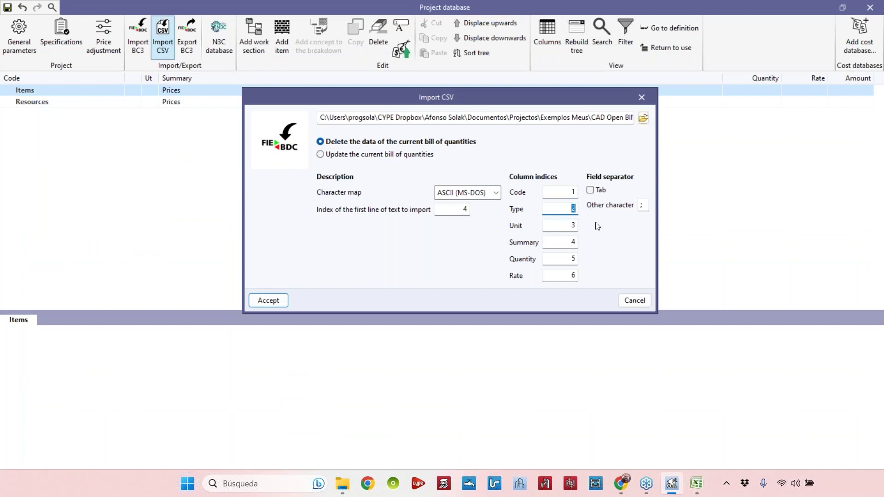
pyautogui.press('Tab')
pyautogui.click(695, 483)
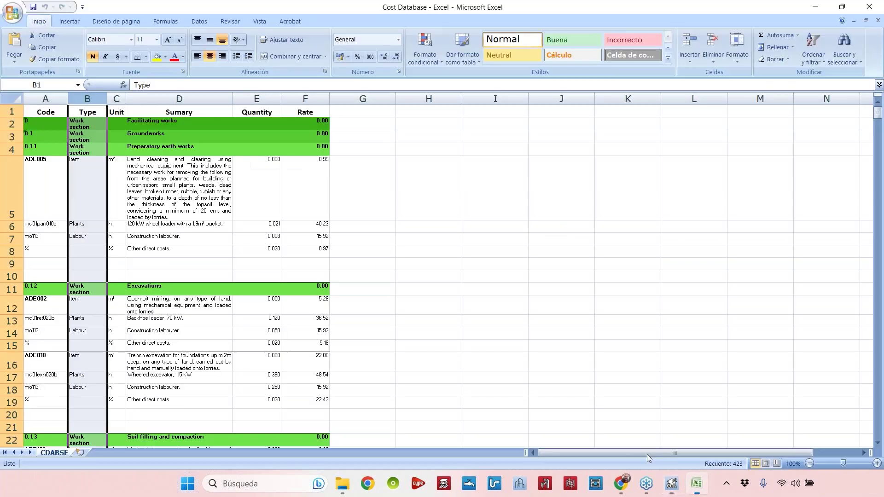
# In Excel, paste the Type column into column G and check the positions of columns B–G.
pyautogui.click(361, 98)
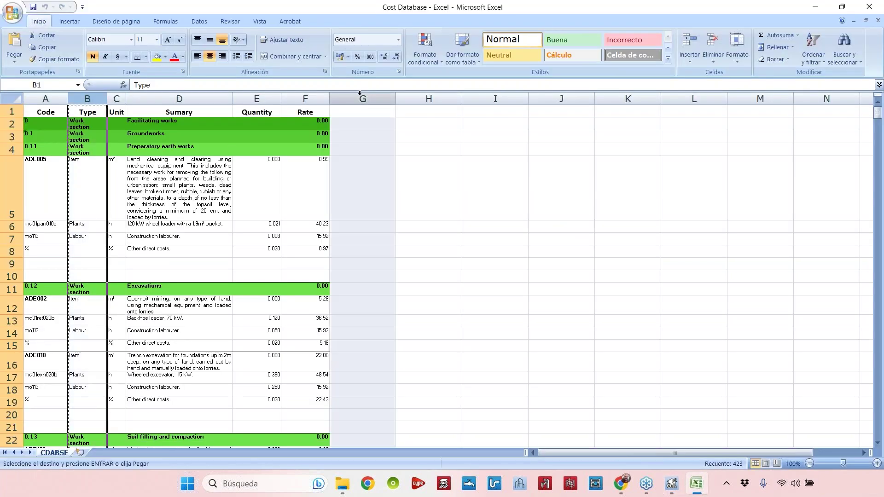
pyautogui.press('Return')
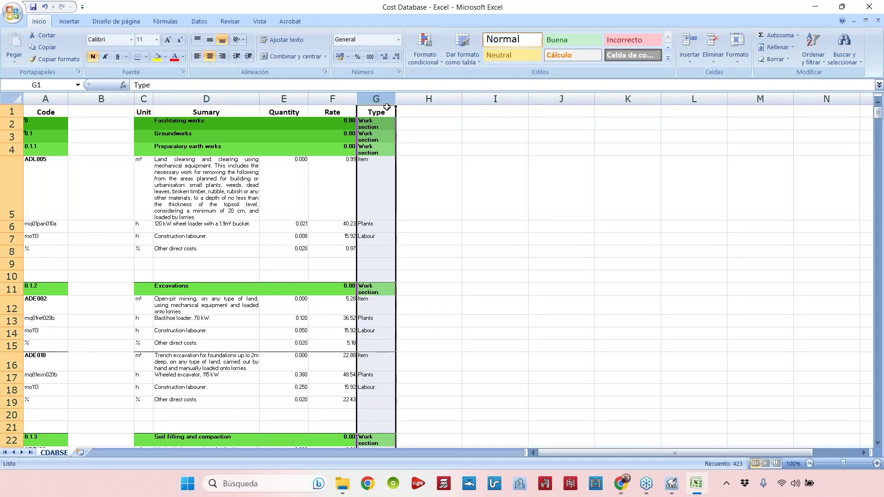
pyautogui.moveTo(45, 98); pyautogui.dragTo(101, 98)
pyautogui.click(101, 98)
pyautogui.click(142, 98)
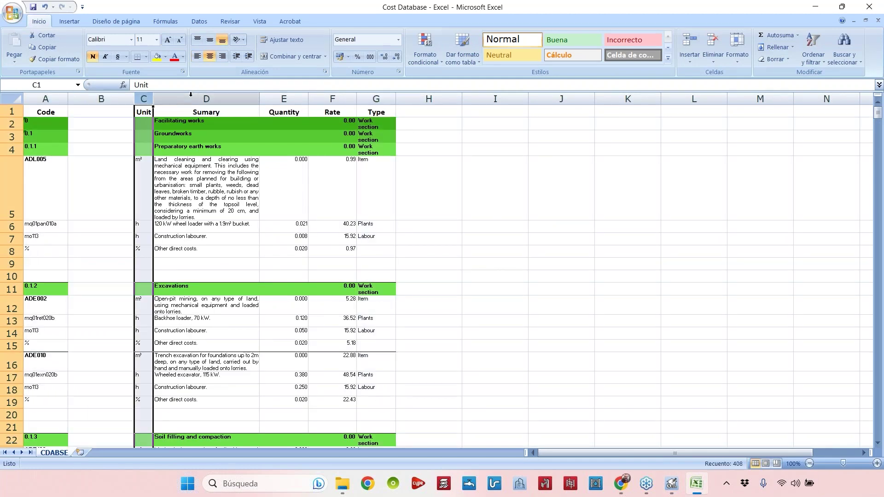
pyautogui.click(206, 98)
pyautogui.click(283, 98)
pyautogui.click(332, 98)
pyautogui.click(380, 98)
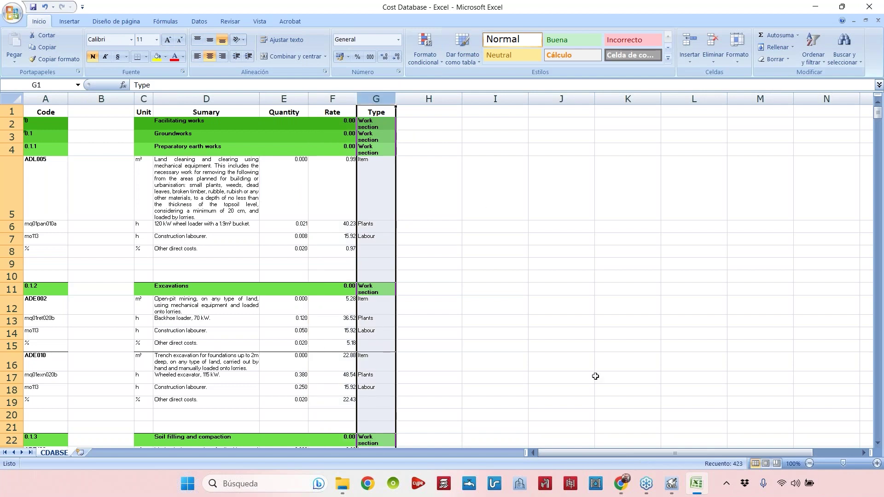
# In CYPE, try Type column index 7, then revert it to 2.
pyautogui.click(671, 483)
pyautogui.doubleClick(572, 209)
pyautogui.write('7')
pyautogui.doubleClick(573, 208)
pyautogui.write('2')
# Undo the move in Excel so Type stays in column B, and return to Import CSV.
pyautogui.click(695, 483)
pyautogui.hotkey('ctrl', 'z')
pyautogui.click(41, 113)
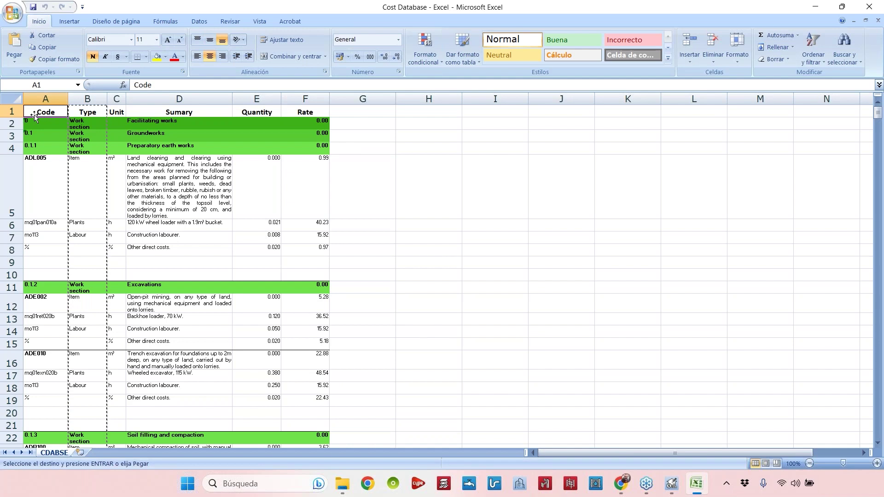
pyautogui.click(87, 98)
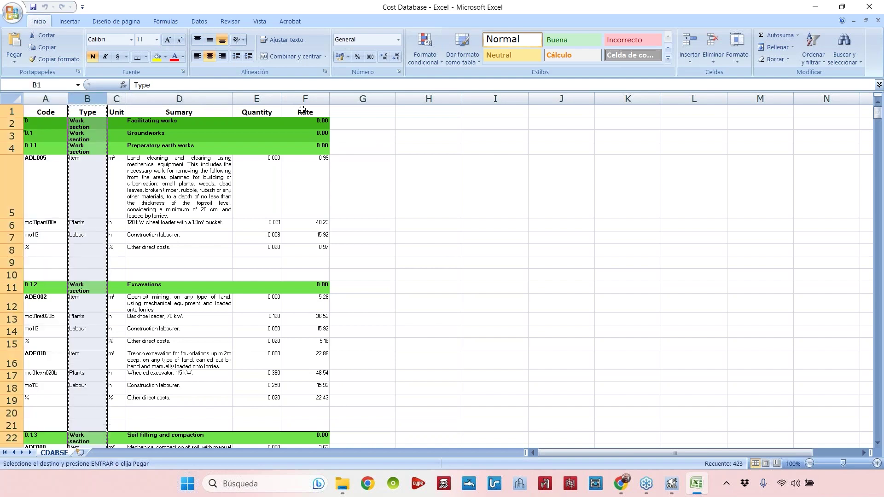
pyautogui.click(672, 483)
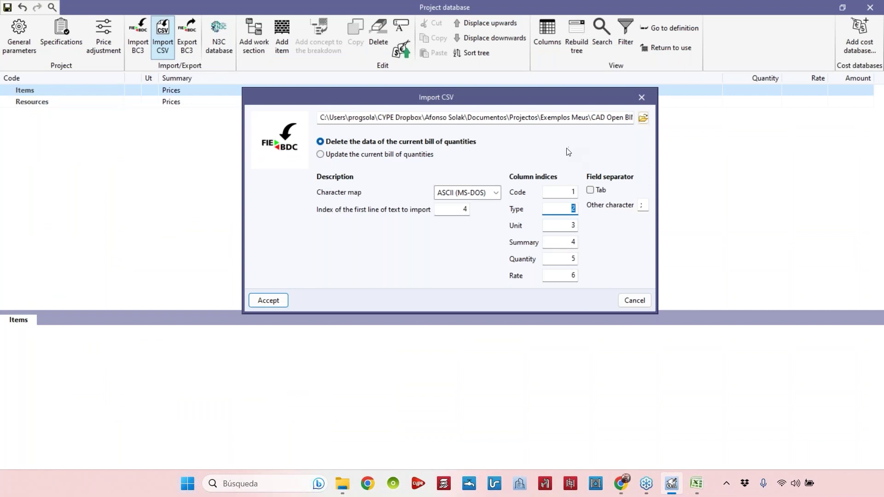
# Keep the ASCII (MS-DOS) character map and select the first-line index value 4.
pyautogui.click(496, 194)
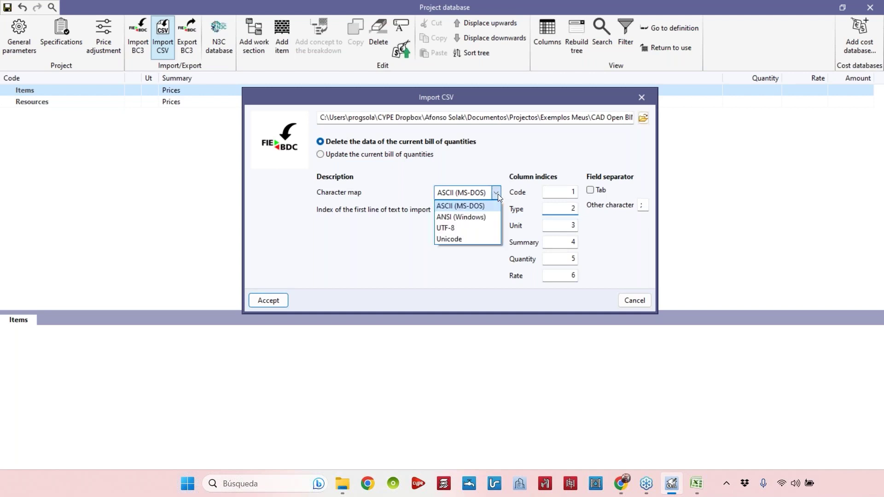
pyautogui.click(455, 206)
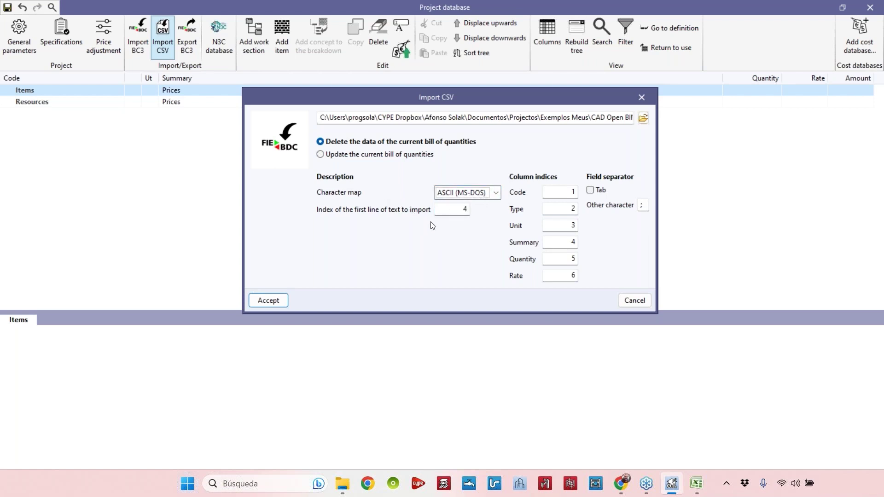
pyautogui.doubleClick(464, 209)
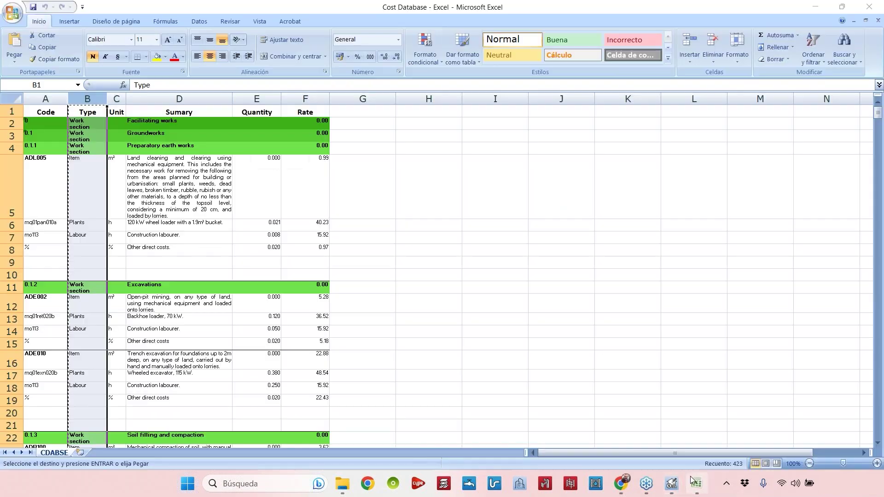
# In Excel, inspect header row 1 and first data row 2, then return to Import CSV.
pyautogui.click(696, 483)
pyautogui.click(12, 111)
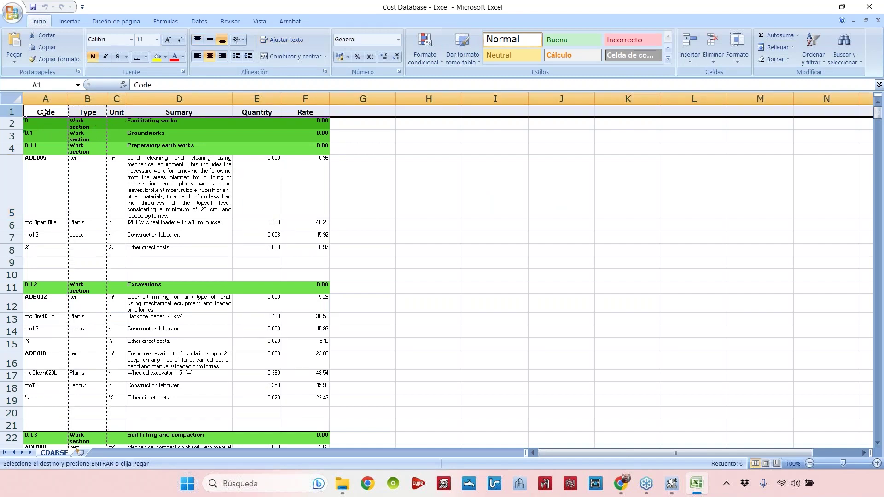
pyautogui.moveTo(320, 111); pyautogui.dragTo(57, 111)
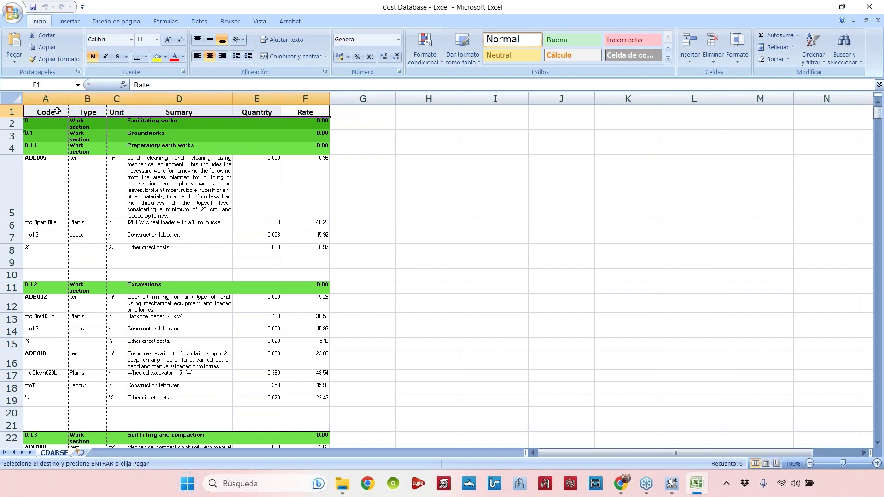
pyautogui.click(10, 111)
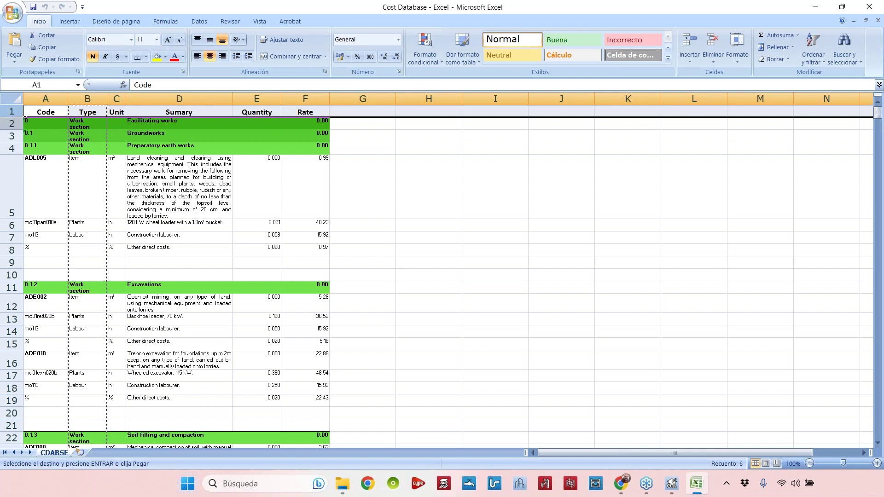
pyautogui.click(8, 124)
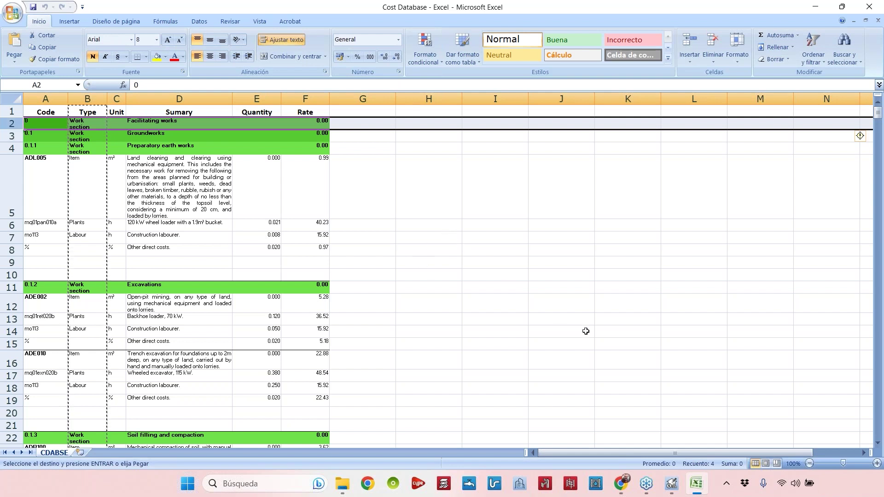
pyautogui.click(672, 487)
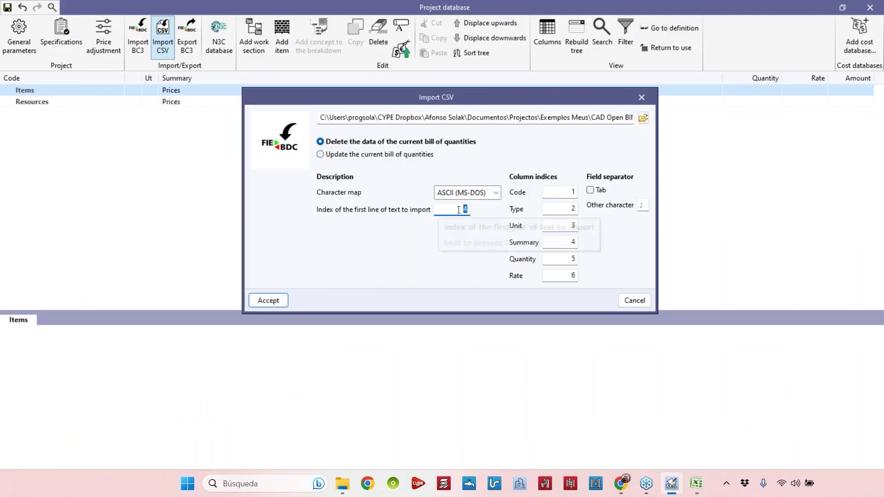
# Recheck header row 1 in Excel, then set the first-line index to 2 and start the import.
pyautogui.click(696, 483)
pyautogui.click(9, 111)
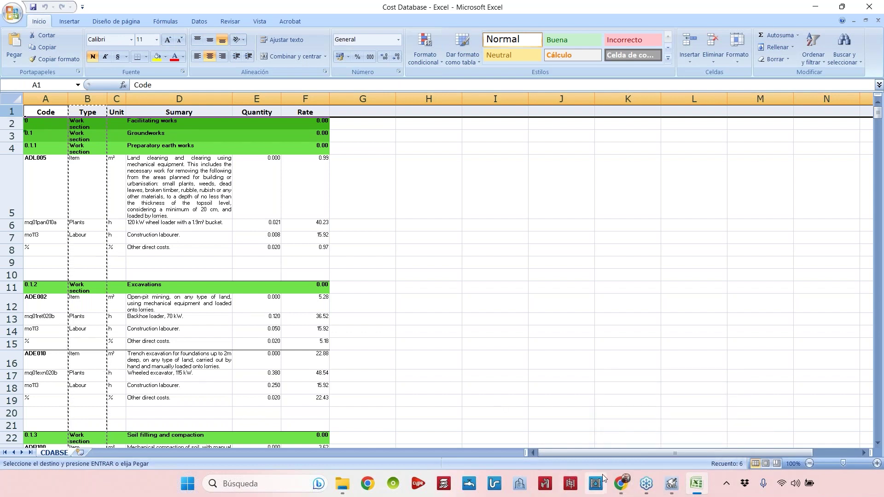
pyautogui.click(672, 483)
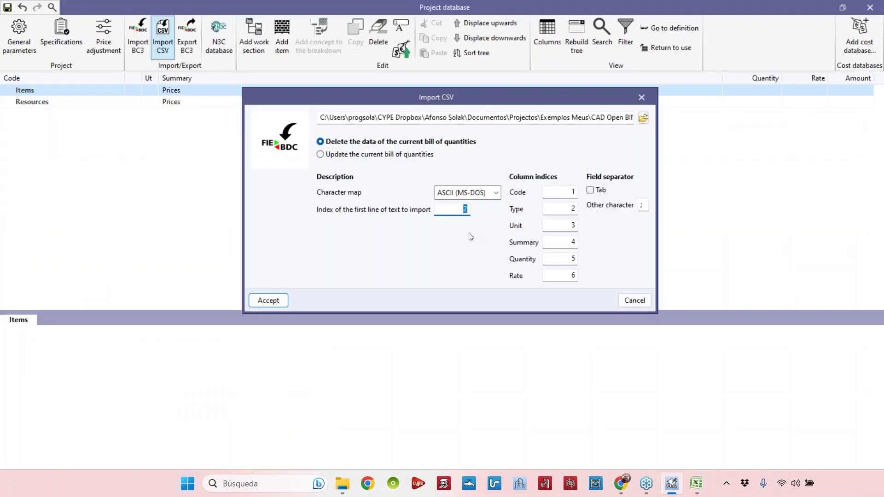
pyautogui.click(459, 210)
pyautogui.click(275, 300)
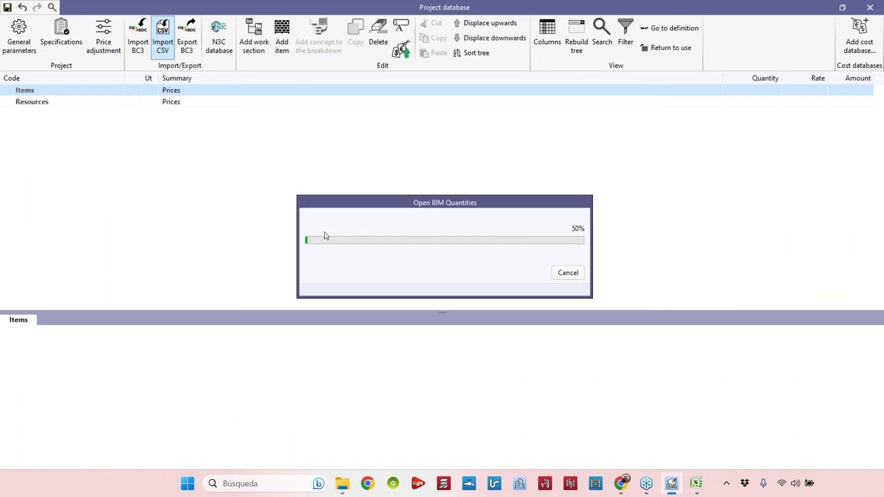
# Accept the ZAR exchange-rate conversion, dismiss the finish message, and expand Items and Resources.
pyautogui.click(372, 263)
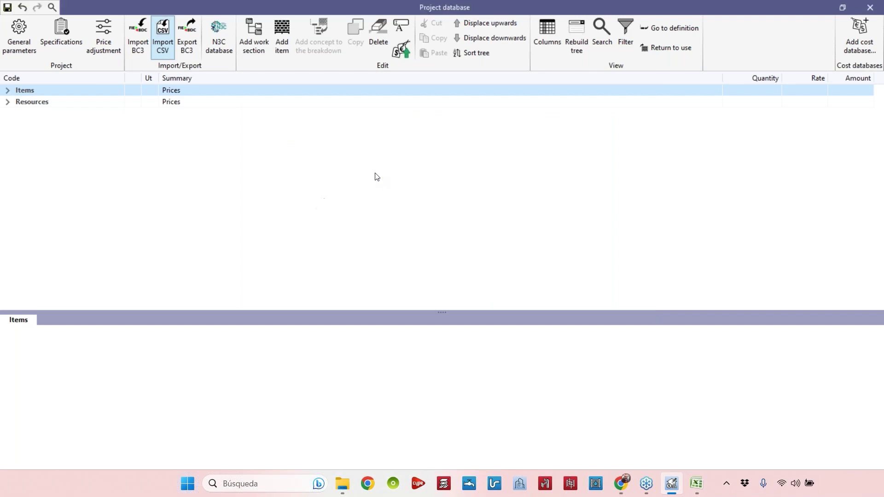
pyautogui.click(428, 268)
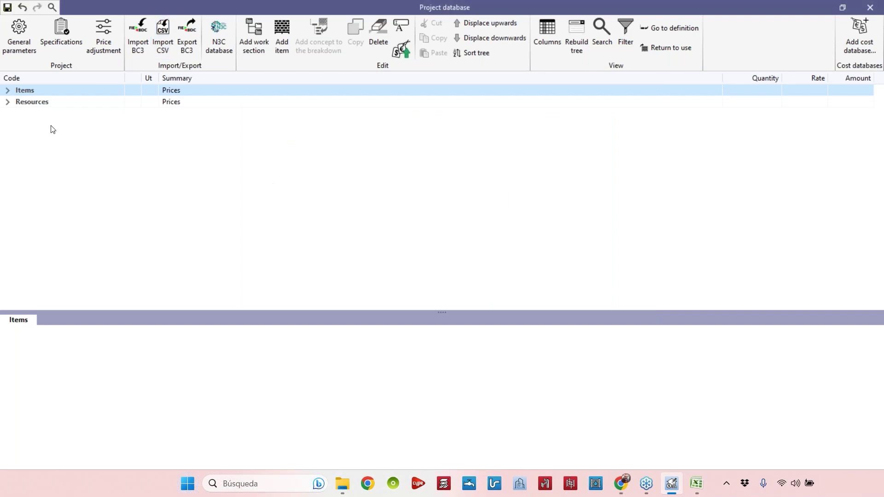
pyautogui.click(7, 91)
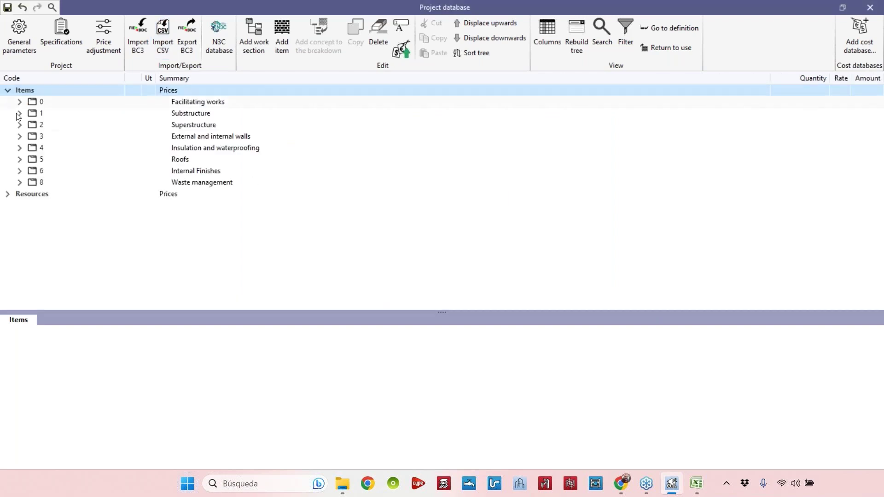
pyautogui.click(7, 195)
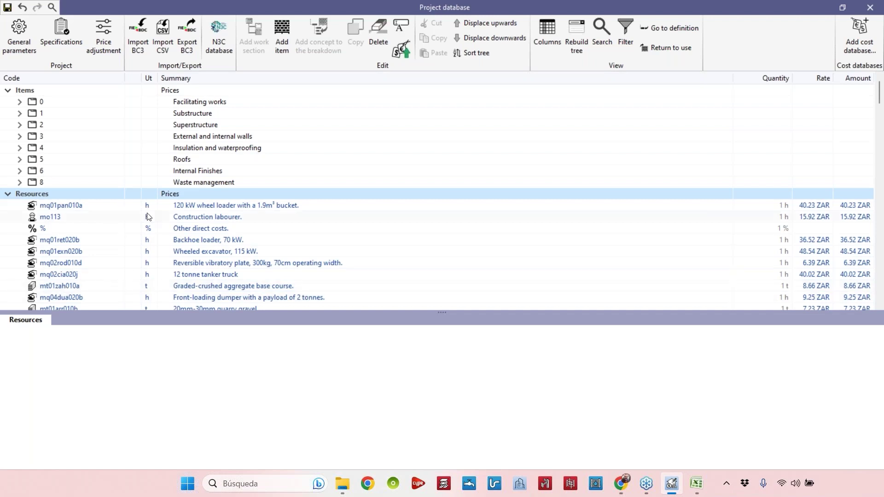
# Expand 1.1 Blindings and 2.1.1 Flat slabs to view item EHL010's components.
pyautogui.click(20, 114)
pyautogui.click(32, 125)
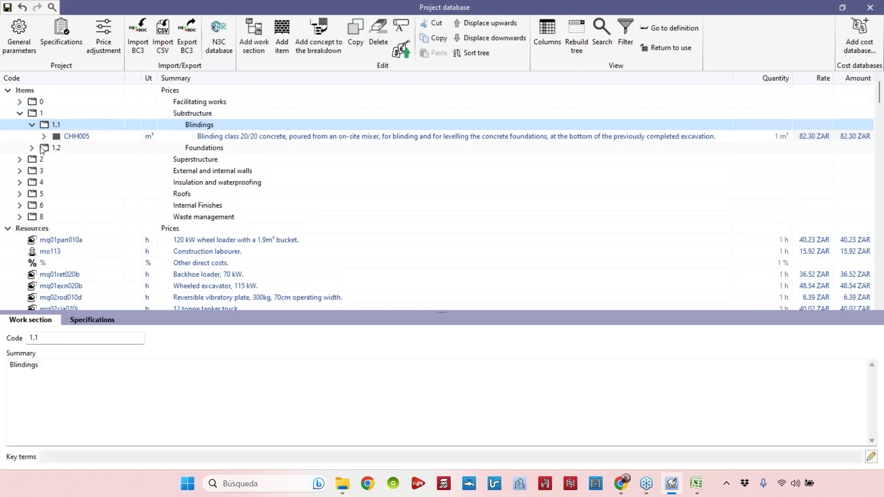
pyautogui.click(20, 160)
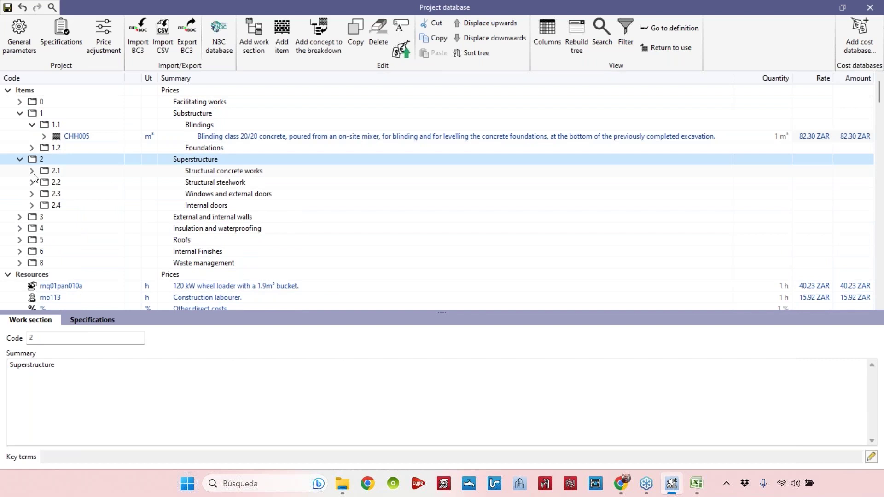
pyautogui.click(32, 171)
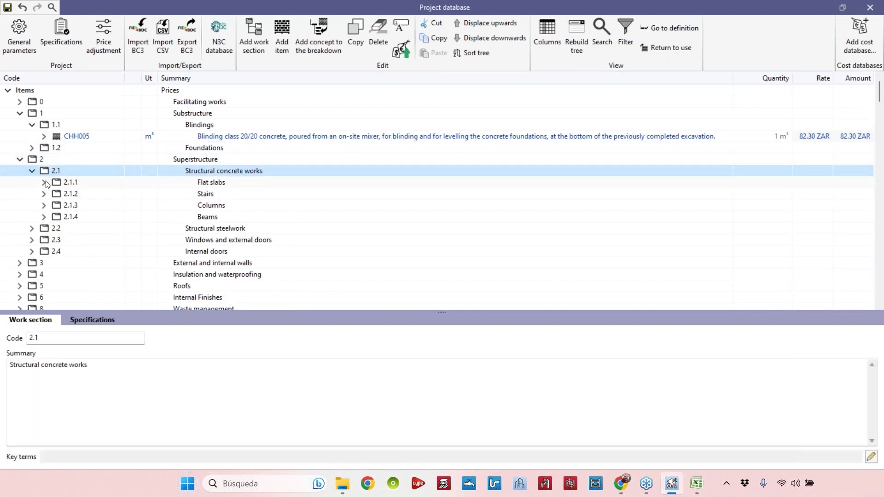
pyautogui.click(45, 182)
pyautogui.click(56, 194)
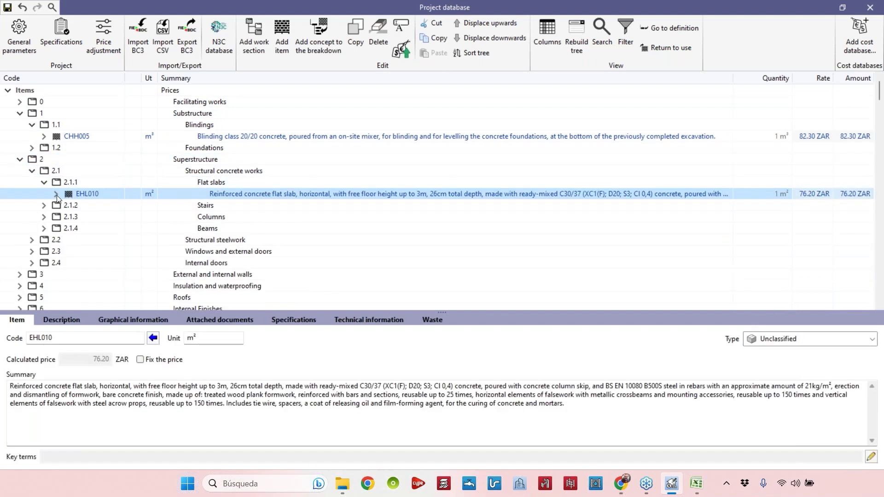
pyautogui.scroll(-3, 313, 183)
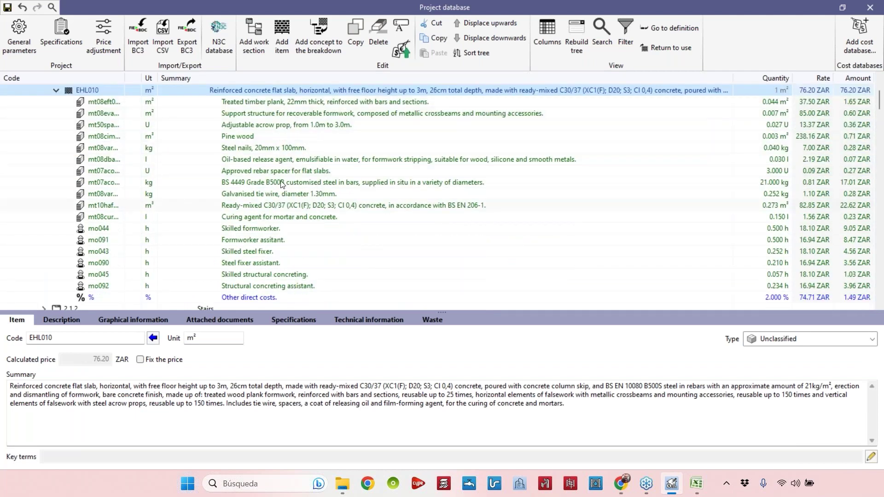
pyautogui.scroll(2, 282, 183)
pyautogui.scroll(-1, 748, 205)
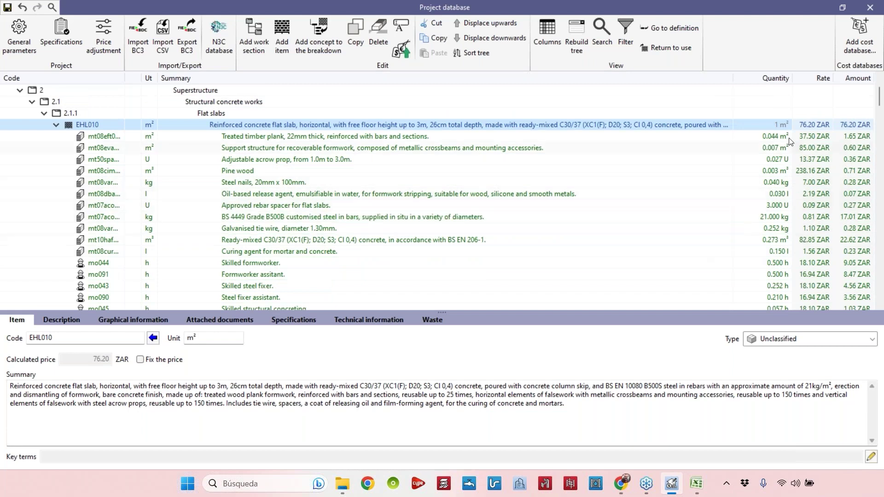
pyautogui.scroll(-1, 270, 147)
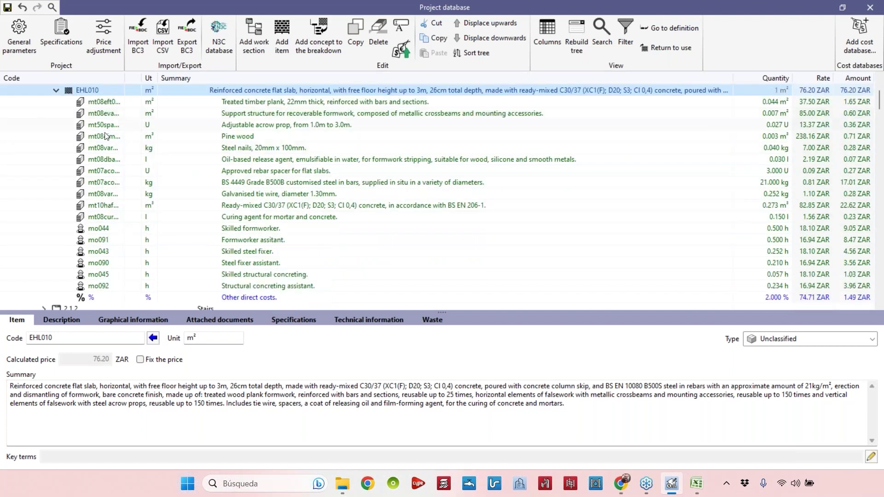
pyautogui.scroll(2, 46, 157)
# Collapse sections 2.1.1, 1.1 and 2.1, then bring the Excel cost database forward.
pyautogui.click(44, 147)
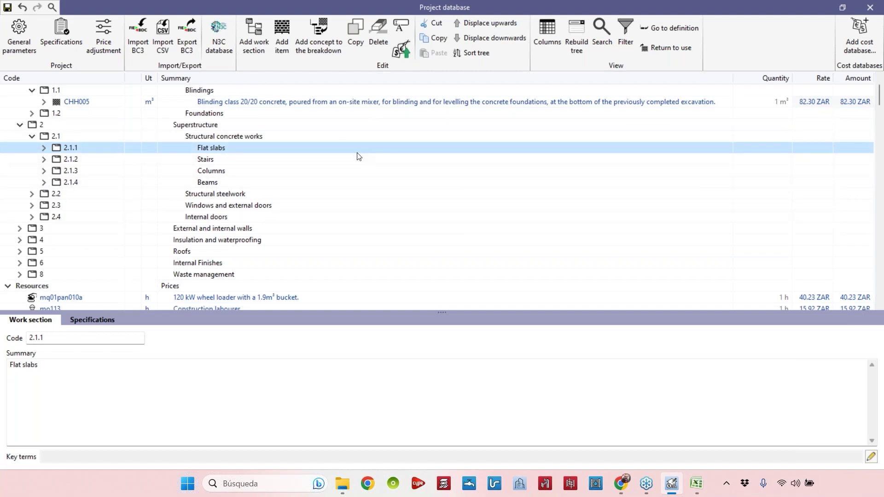
pyautogui.scroll(1, 336, 156)
pyautogui.click(32, 125)
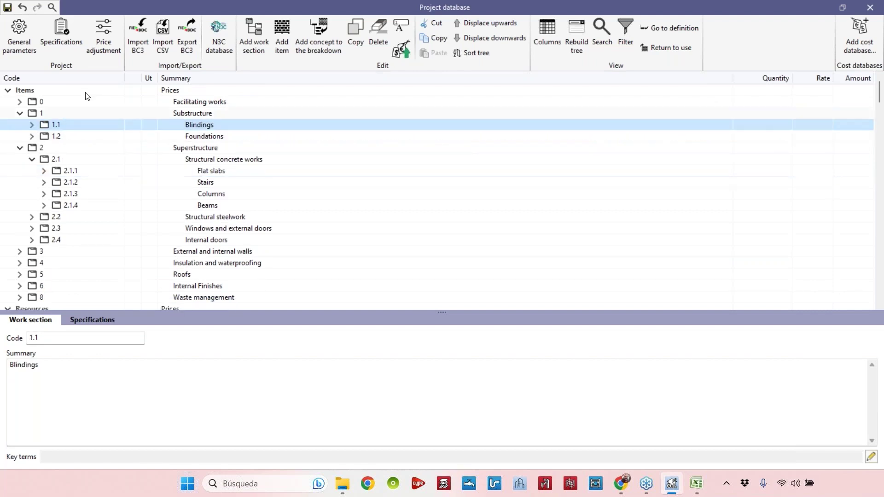
pyautogui.click(29, 158)
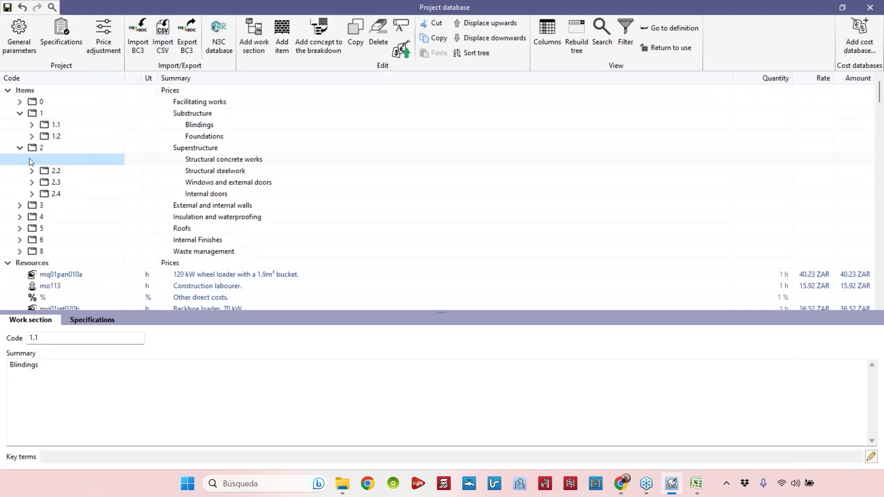
pyautogui.click(702, 491)
# Inspect the Code column and rows 2–5, including the ADL005 item row.
pyautogui.click(356, 198)
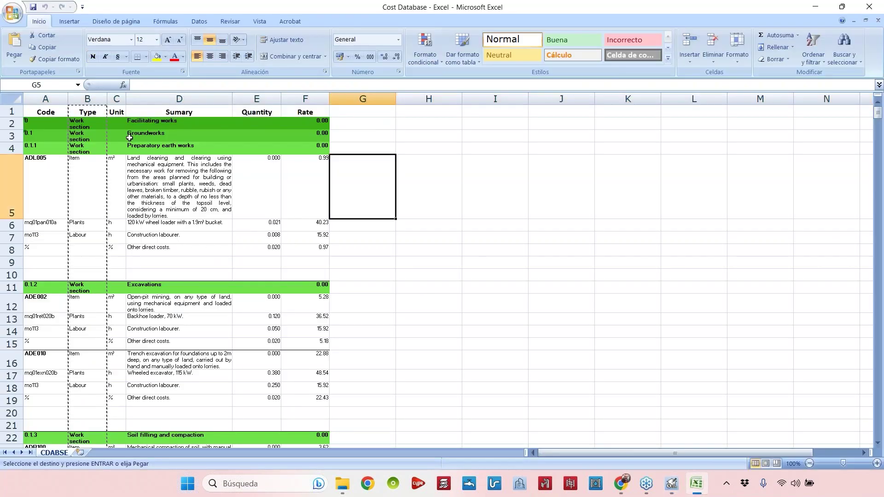
pyautogui.click(46, 99)
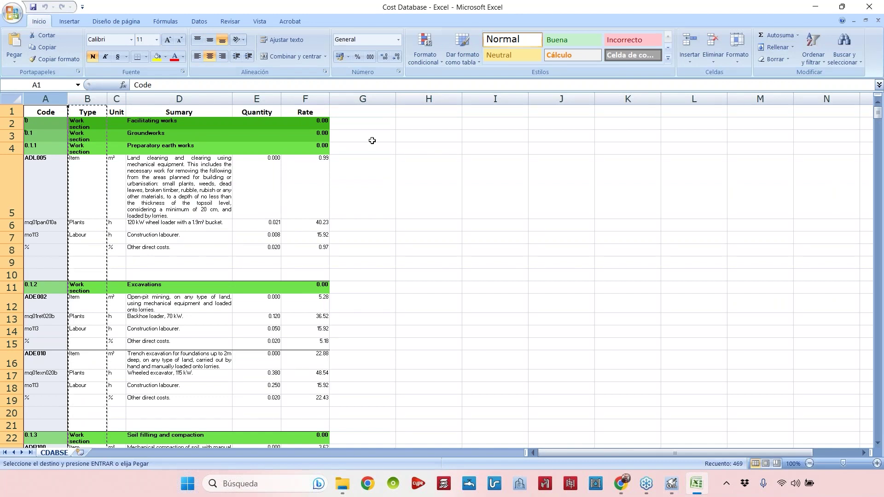
pyautogui.moveTo(42, 124); pyautogui.dragTo(294, 128)
pyautogui.moveTo(43, 135); pyautogui.dragTo(318, 135)
pyautogui.moveTo(43, 123); pyautogui.dragTo(171, 156)
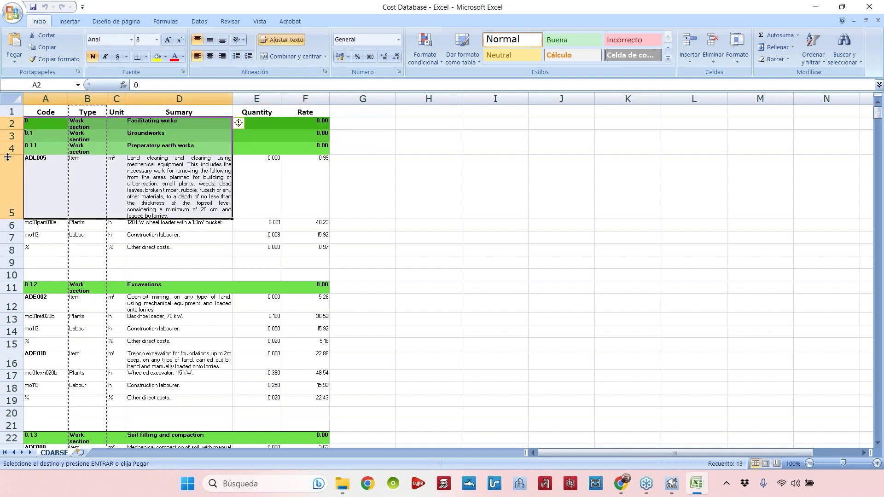
pyautogui.click(45, 173)
pyautogui.moveTo(44, 173); pyautogui.dragTo(317, 184)
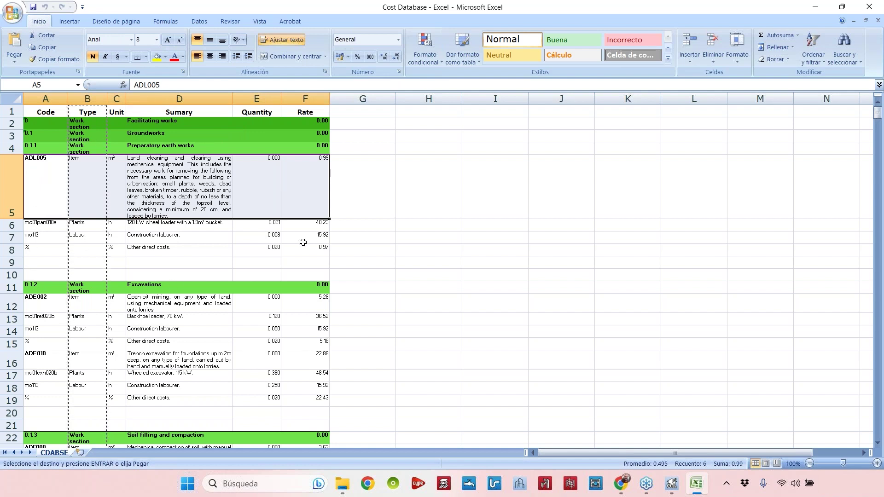
pyautogui.click(353, 174)
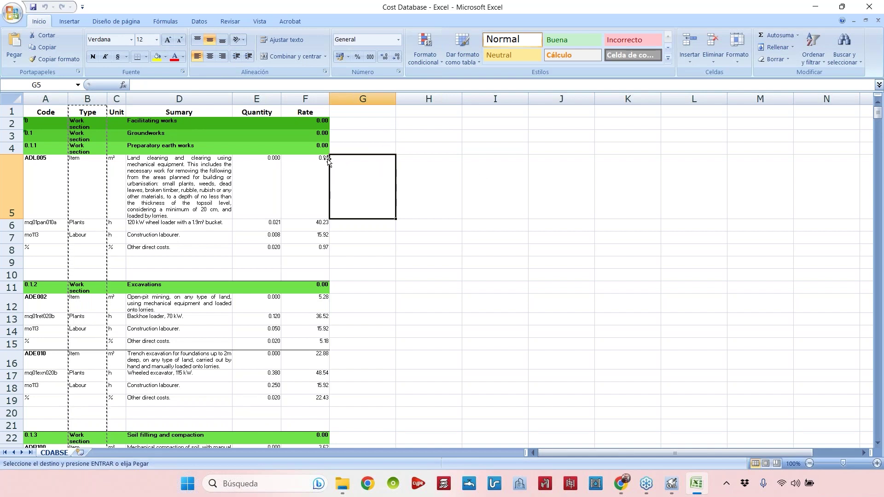
# Review the Rate column and ADL005's resource rates, then return to Open BIM Quantities.
pyautogui.click(306, 98)
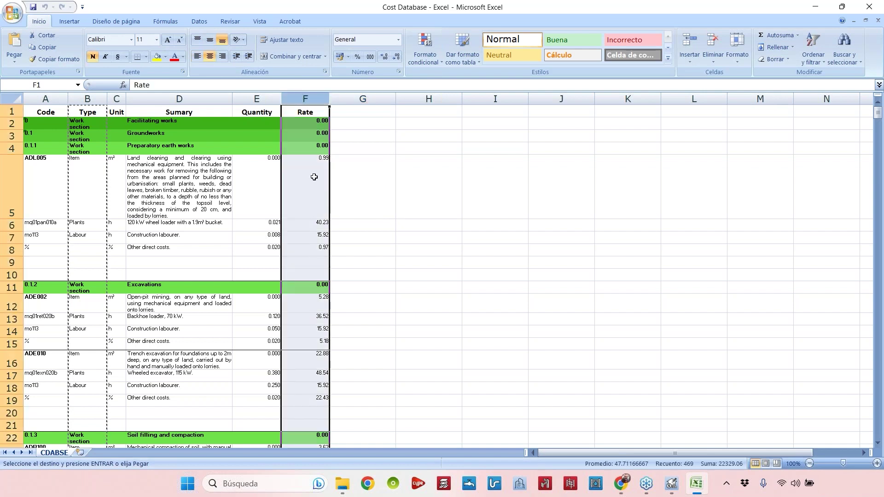
pyautogui.click(293, 199)
pyautogui.click(318, 111)
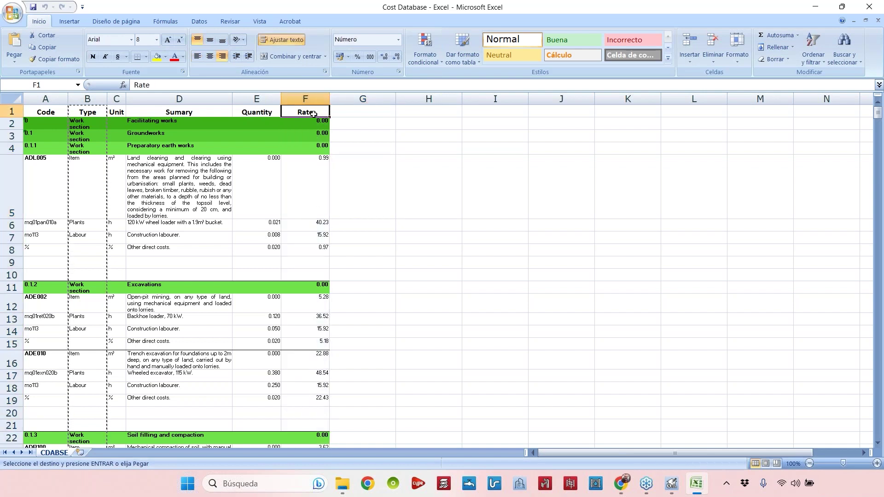
pyautogui.click(305, 98)
pyautogui.click(304, 111)
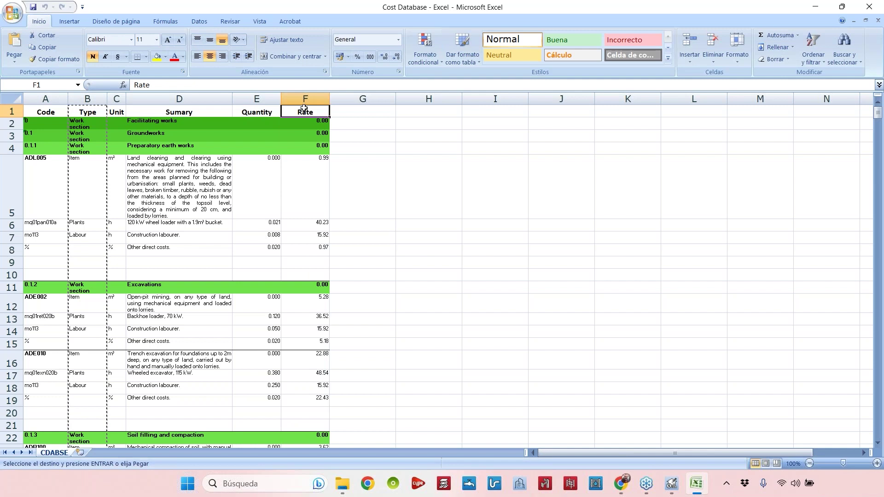
pyautogui.moveTo(311, 198); pyautogui.dragTo(306, 177)
pyautogui.click(338, 204)
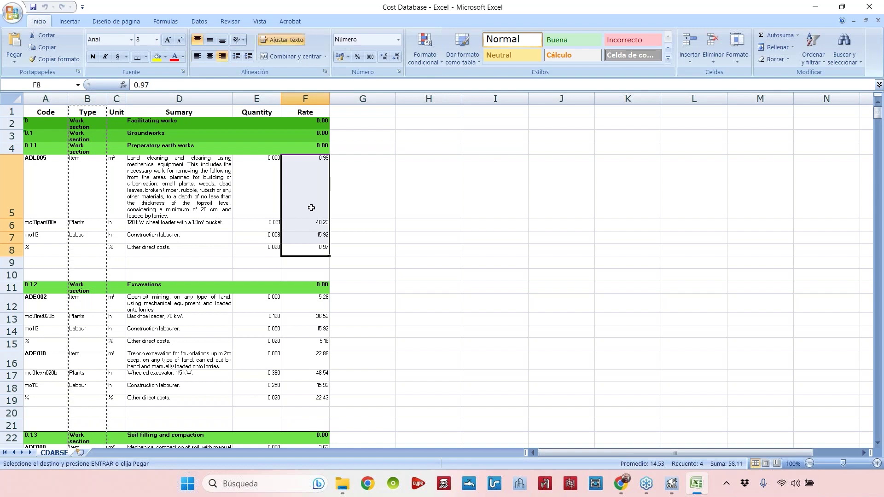
pyautogui.moveTo(43, 172); pyautogui.dragTo(299, 250)
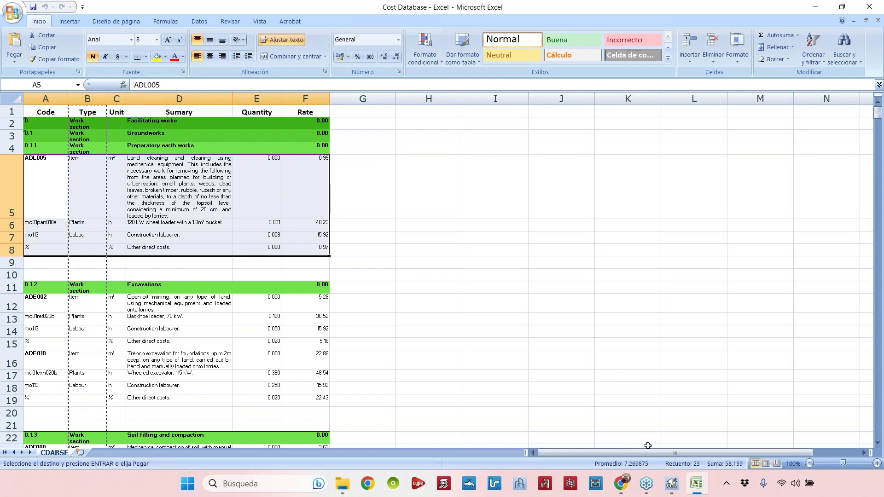
pyautogui.click(671, 483)
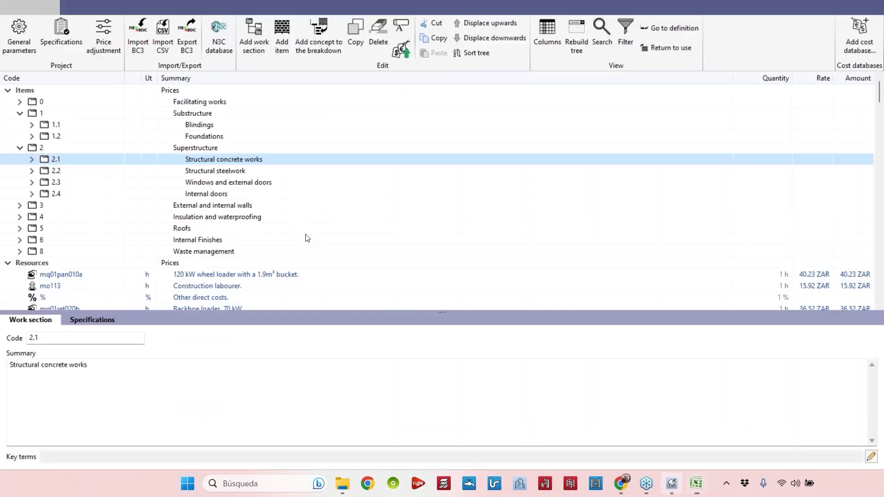
# Confirm the project currency is ZAR in General parameters, then collapse chapters 1 and 2.
pyautogui.click(18, 35)
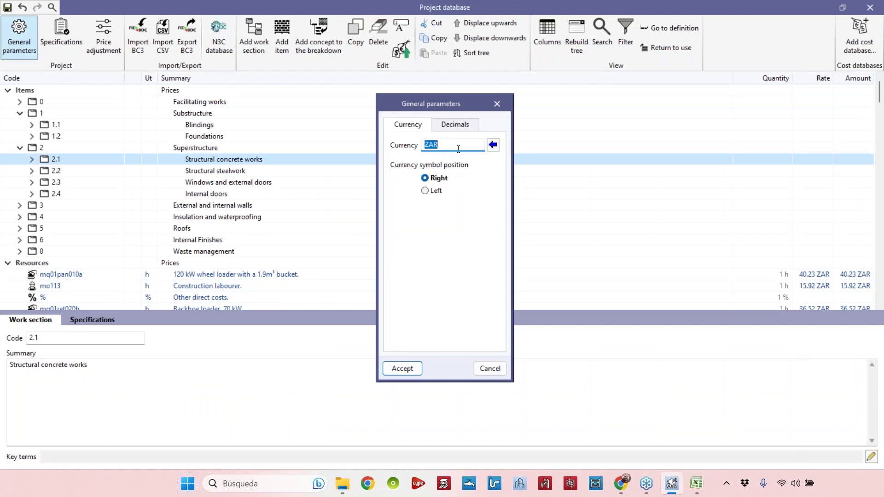
pyautogui.click(497, 103)
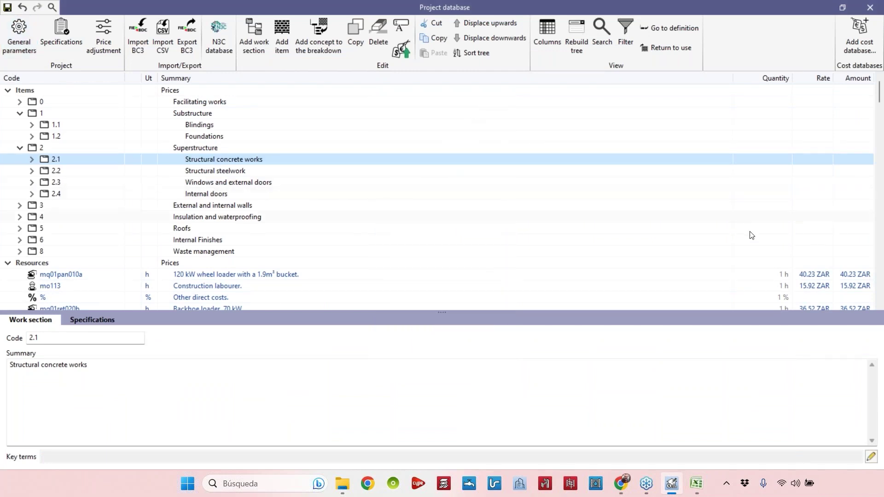
pyautogui.scroll(-3, 818, 278)
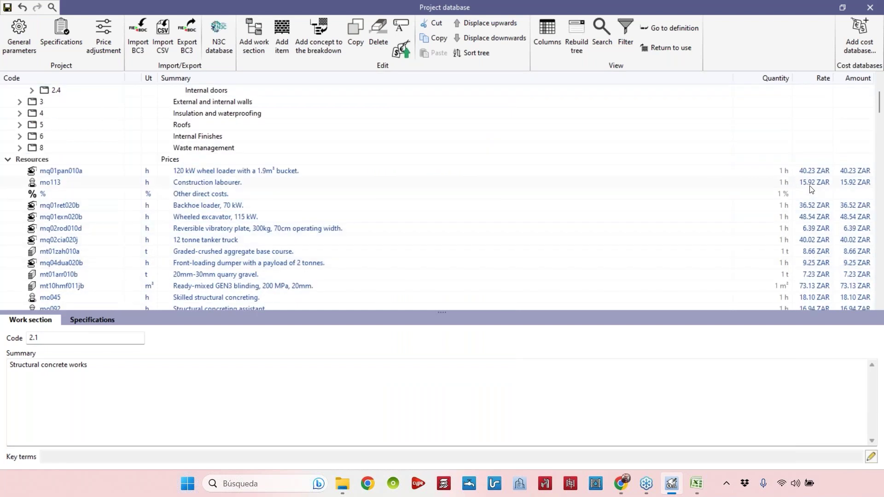
pyautogui.scroll(-2, 809, 230)
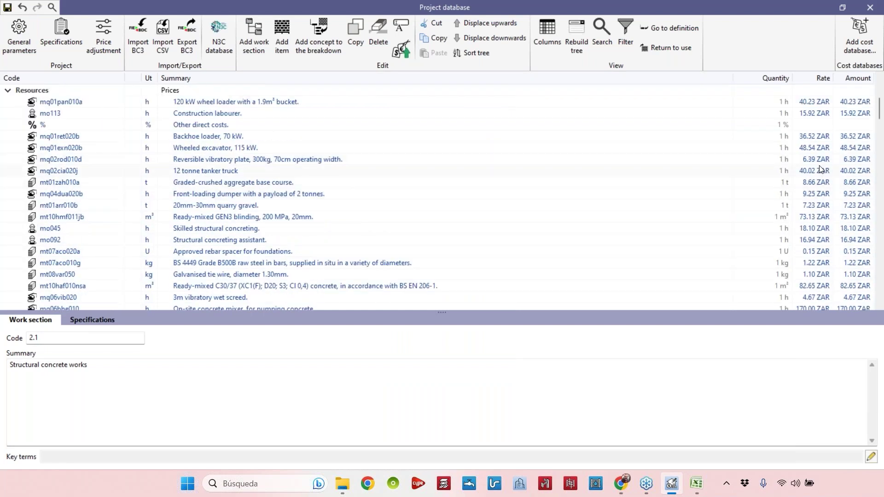
pyautogui.scroll(5, 818, 165)
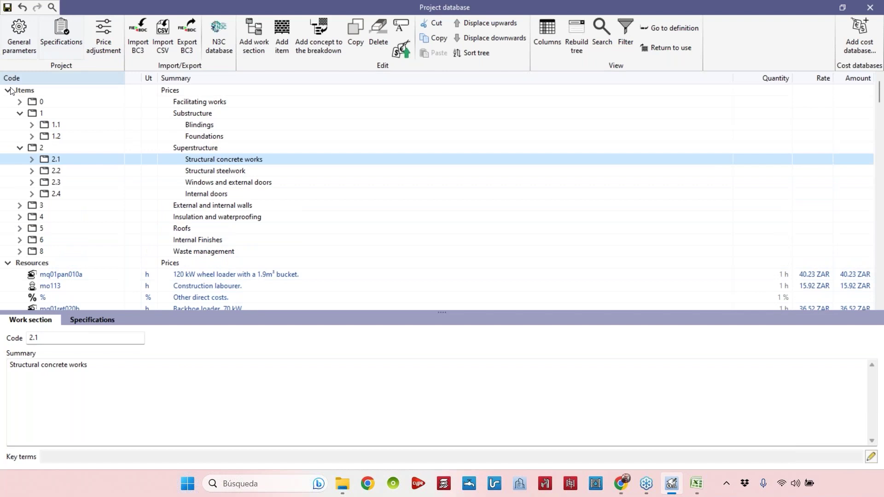
pyautogui.click(19, 113)
pyautogui.click(20, 124)
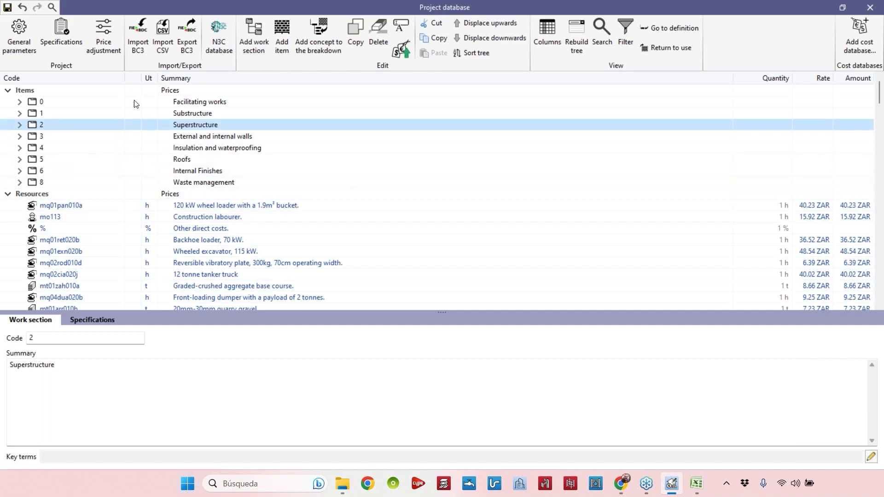
# Confirm in the Chrome 'eur to zar' search that 1 euro equals 19.59 rand, then return to Open BIM Quantities.
pyautogui.click(621, 484)
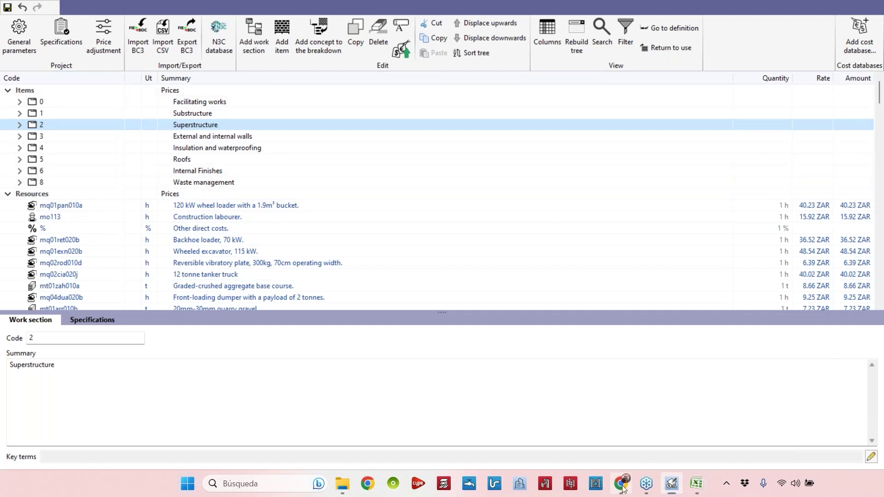
pyautogui.click(95, 16)
pyautogui.moveTo(120, 190); pyautogui.dragTo(159, 196)
pyautogui.click(136, 193)
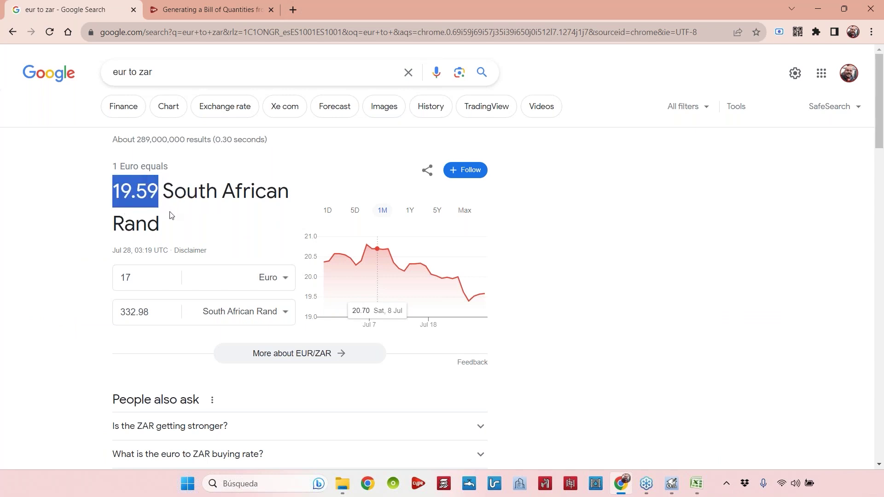
pyautogui.click(673, 486)
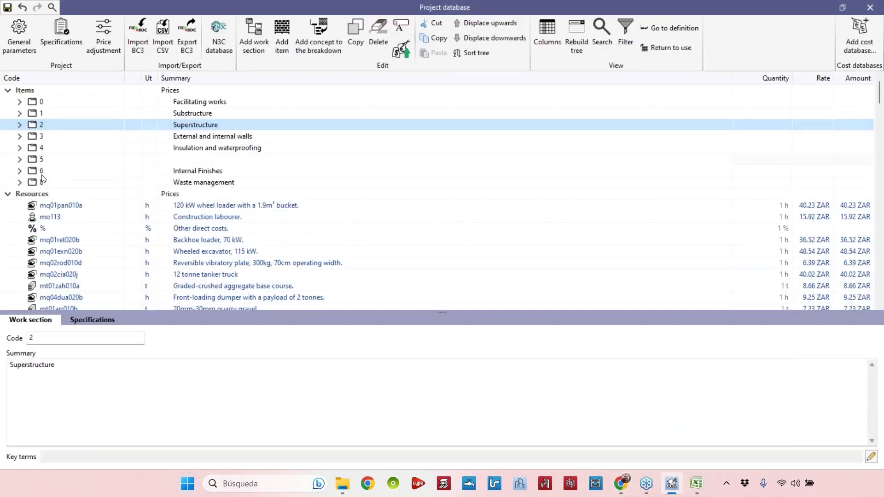
# Apply a 19.59 price increment factor to the whole Items tree, correcting the mistyped 10.59.
pyautogui.click(26, 90)
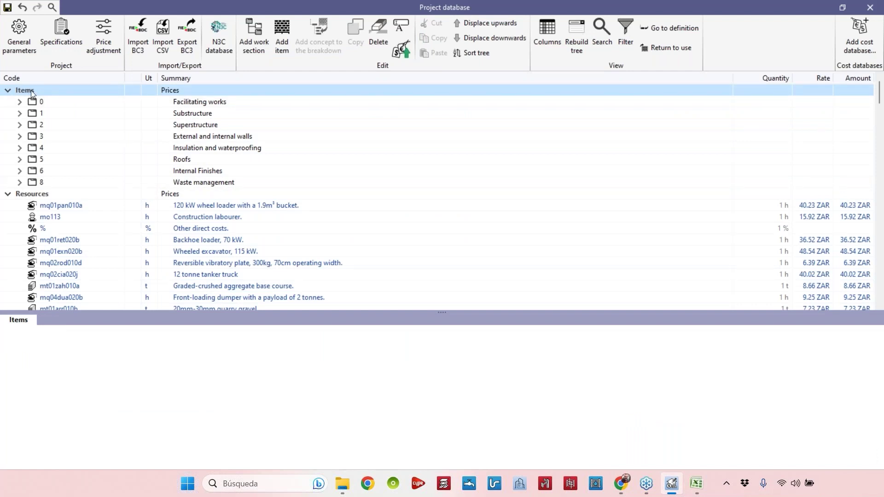
pyautogui.rightClick(31, 90)
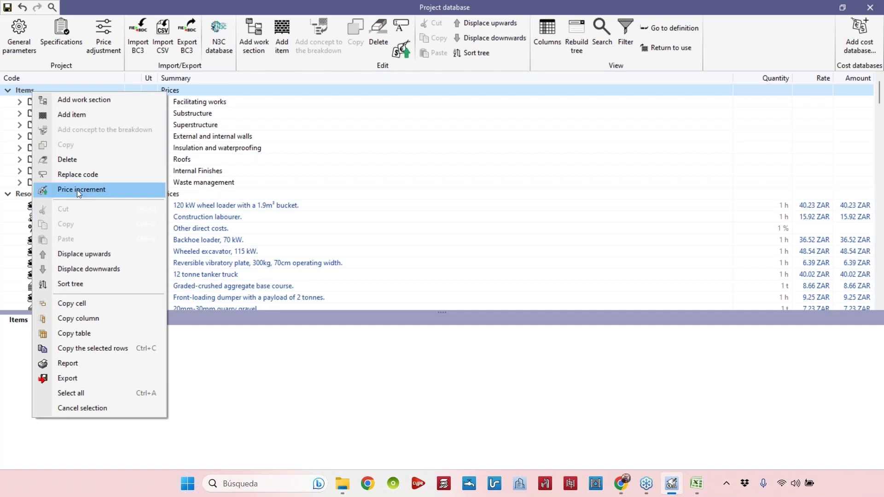
pyautogui.click(124, 188)
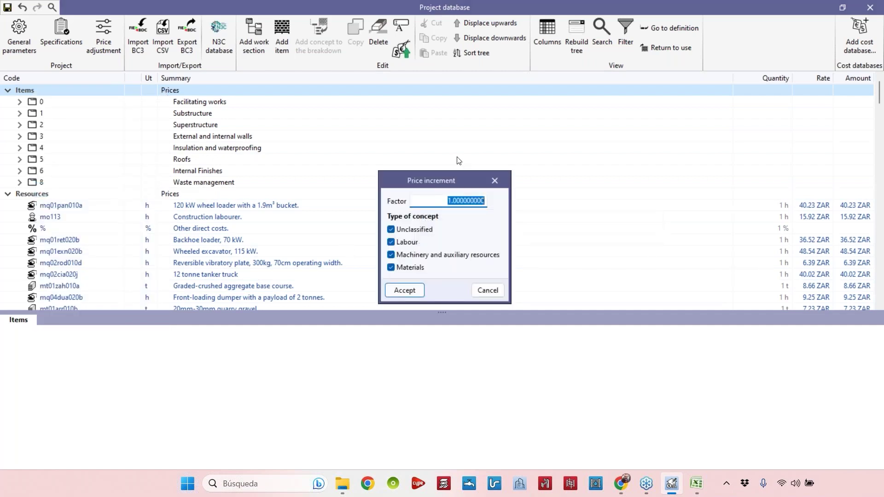
pyautogui.write('10.59')
pyautogui.moveTo(471, 200); pyautogui.dragTo(475, 201)
pyautogui.write('9')
pyautogui.moveTo(448, 201); pyautogui.dragTo(487, 202)
pyautogui.click(405, 290)
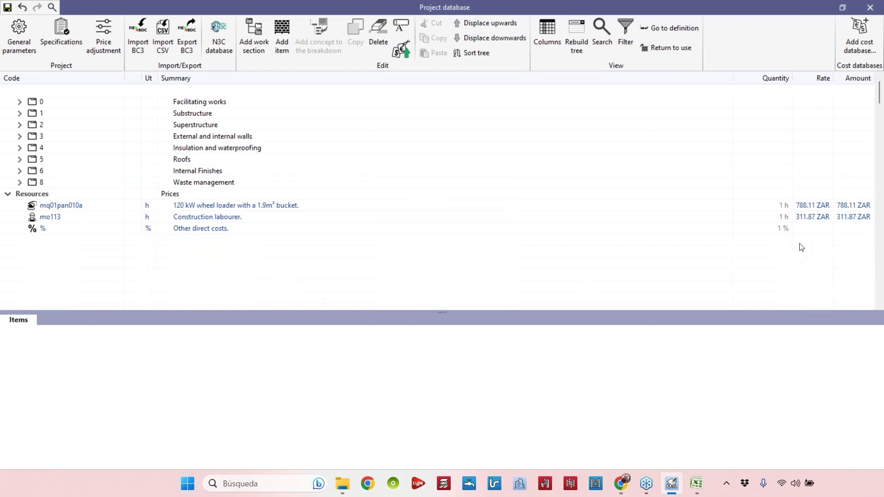
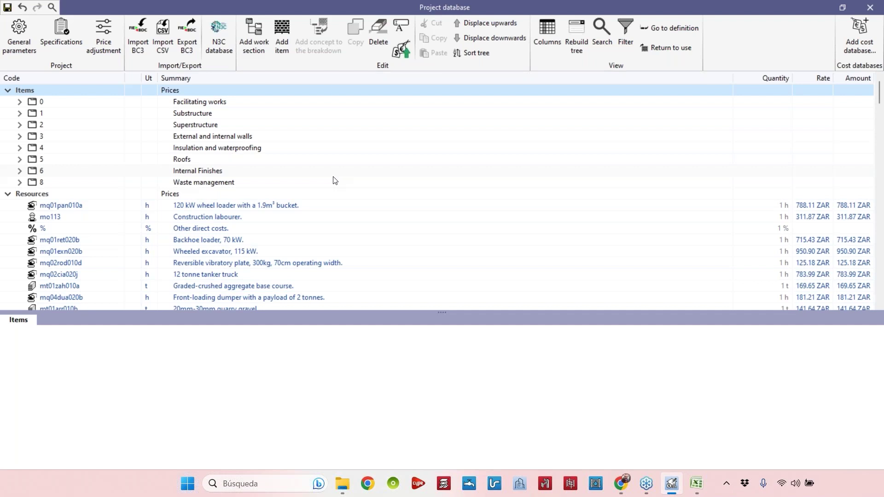
# Inspect the context menus of the Items branch and the mo113 Construction labourer resource.
pyautogui.rightClick(37, 92)
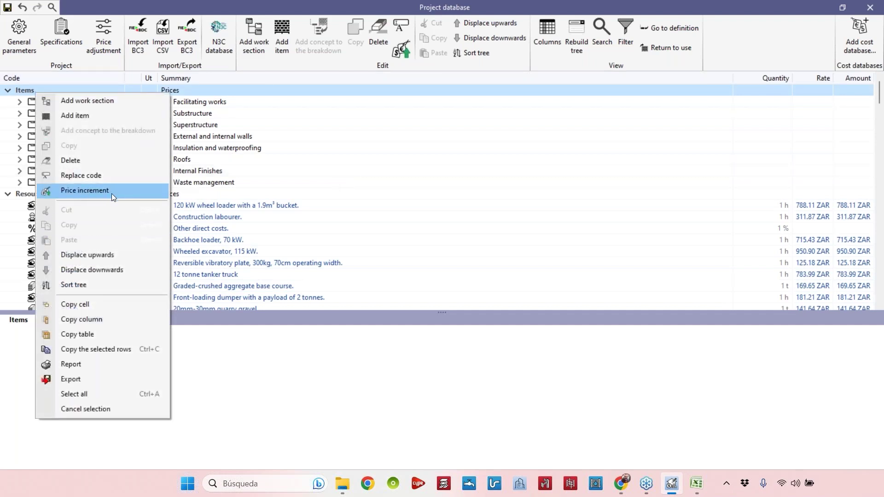
pyautogui.click(41, 91)
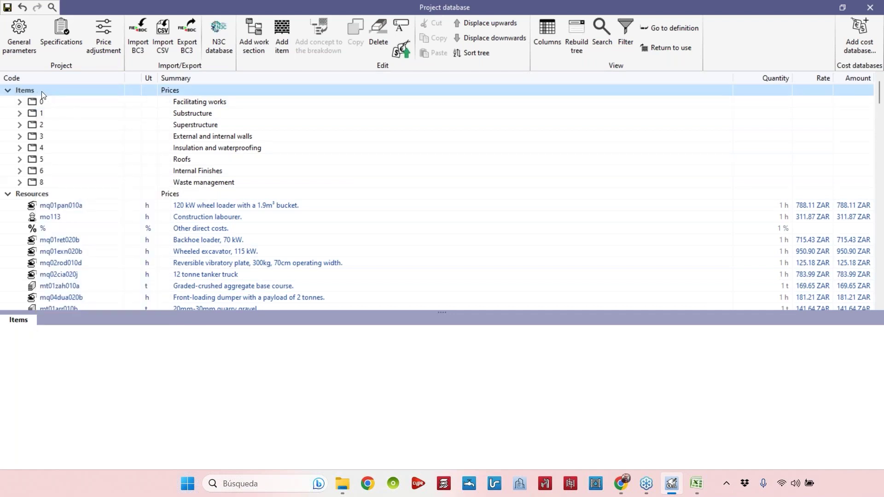
pyautogui.click(42, 217)
pyautogui.rightClick(43, 217)
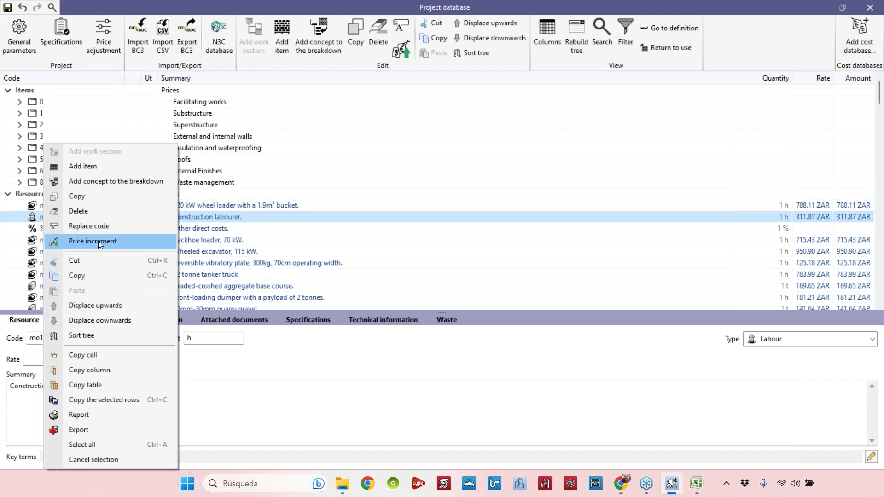
pyautogui.click(226, 214)
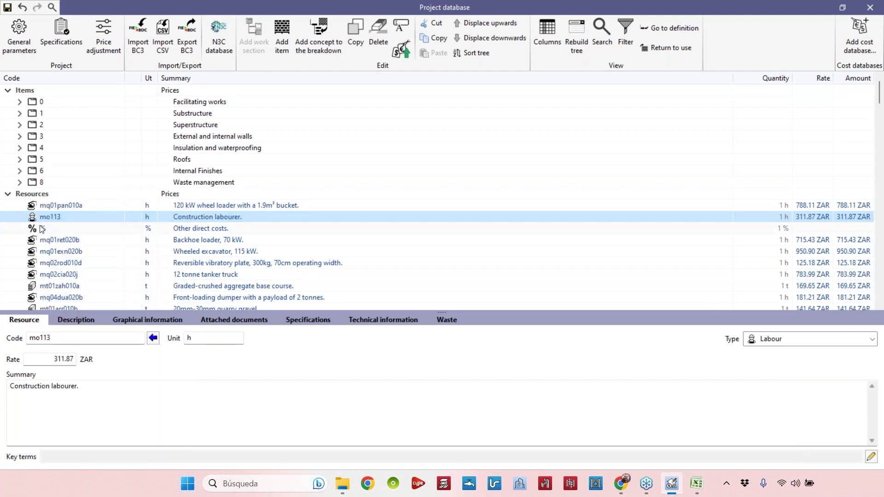
# Expand section 6 Internal Finishes and its subsection 6.1 Renders and plasters.
pyautogui.doubleClick(34, 171)
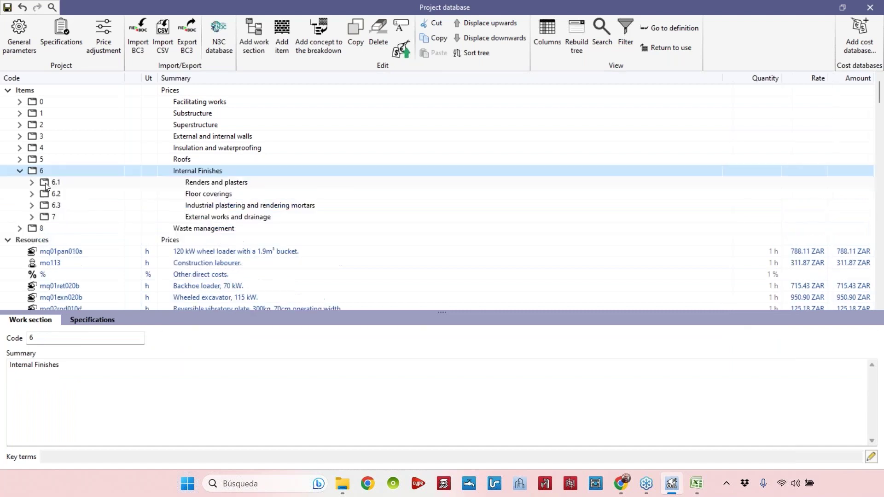
pyautogui.doubleClick(60, 182)
pyautogui.rightClick(52, 182)
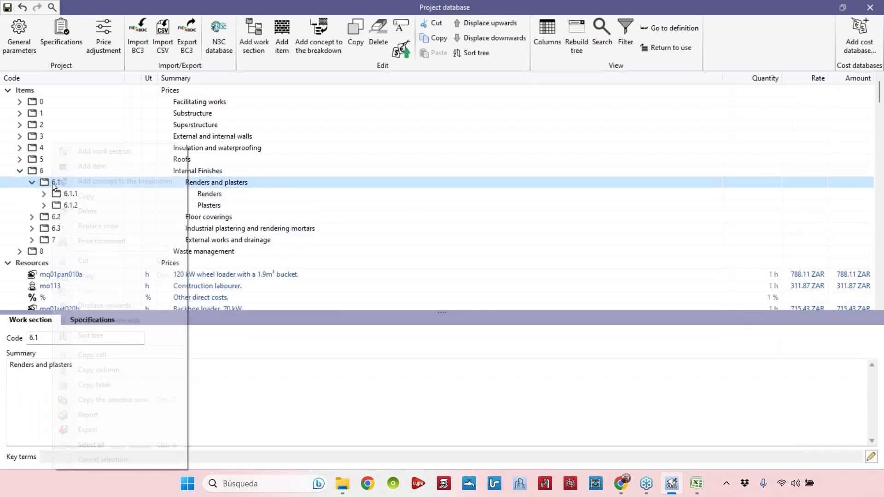
pyautogui.click(239, 192)
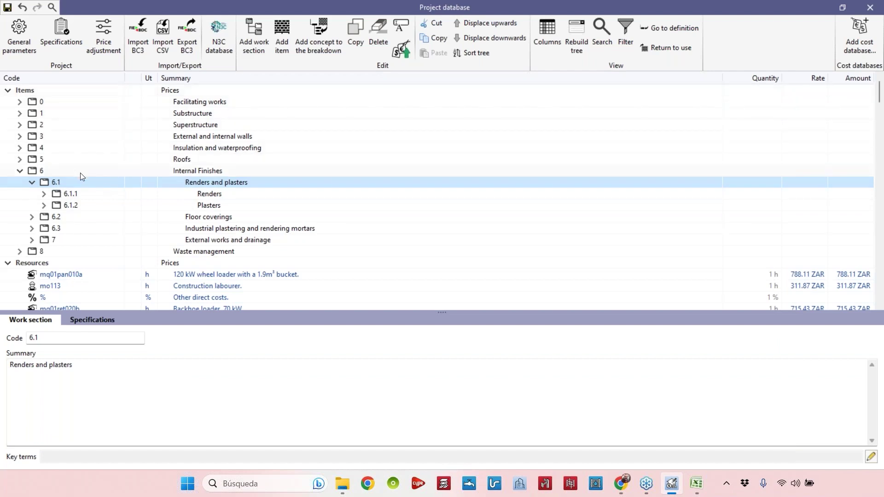
# Collapse the Items branch so only the Resources price list remains.
pyautogui.click(25, 91)
pyautogui.rightClick(25, 92)
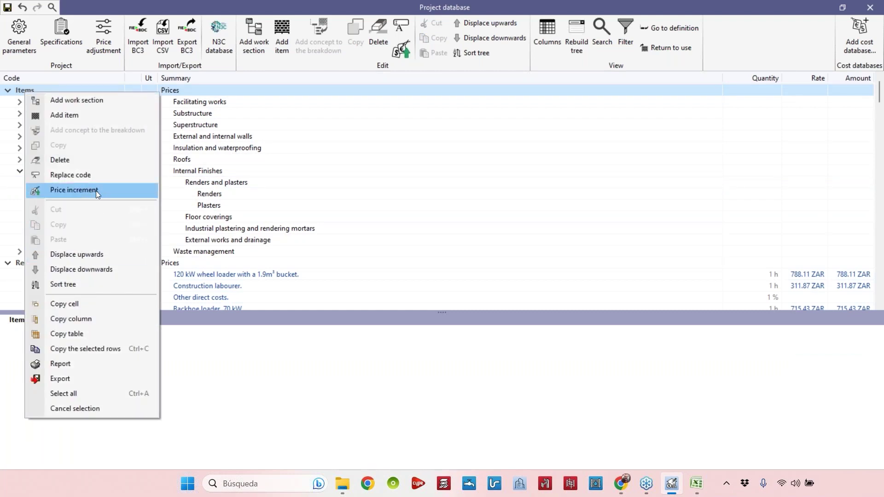
pyautogui.click(19, 101)
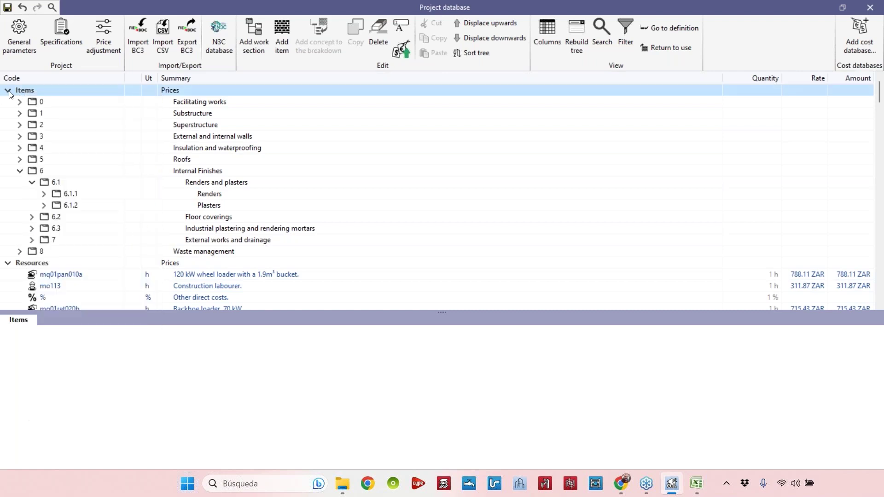
pyautogui.click(7, 91)
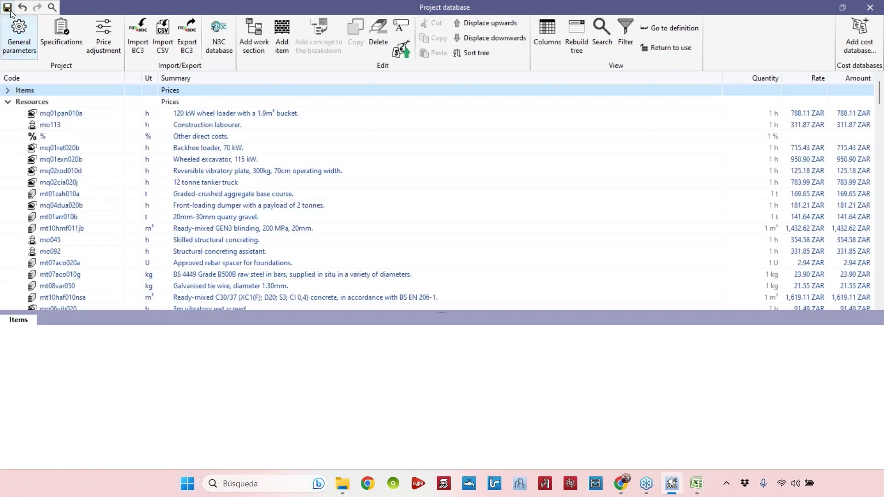
# Close and reopen the project database, close it again, and bring Chrome forward.
pyautogui.click(870, 7)
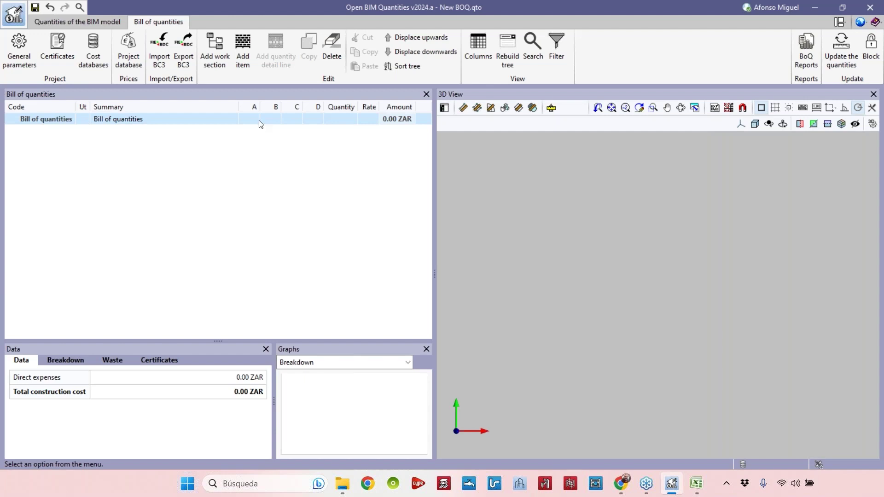
pyautogui.click(121, 57)
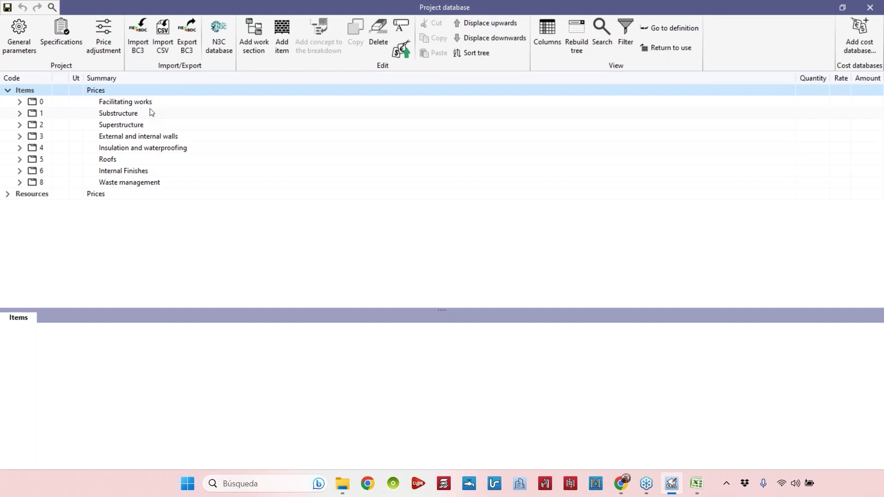
pyautogui.click(186, 46)
pyautogui.click(876, 10)
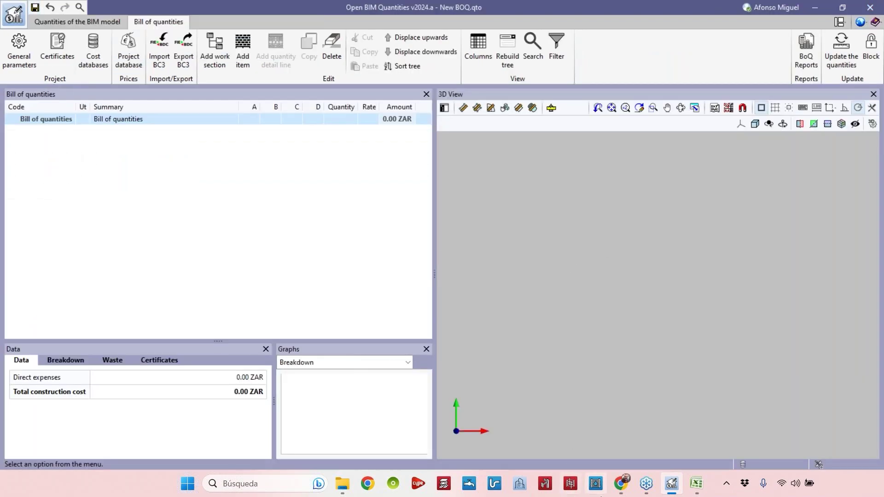
pyautogui.click(630, 491)
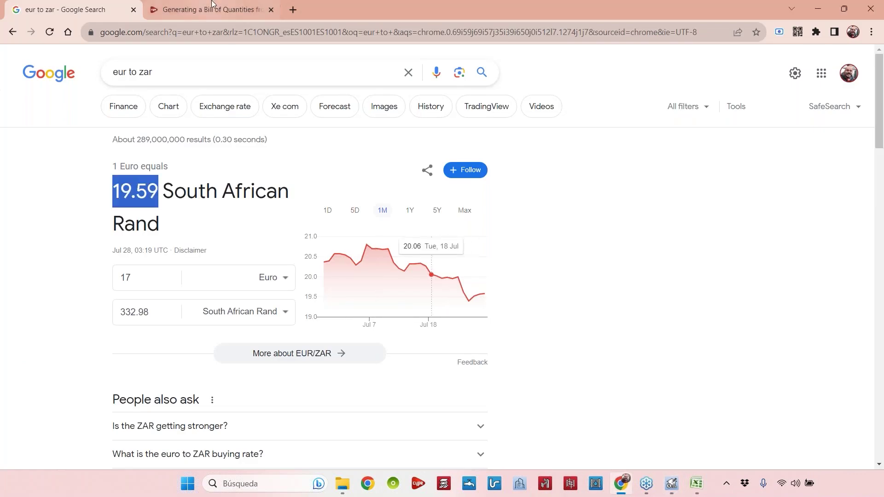
# On the webinar page, highlight the cost databases bullet point.
pyautogui.click(212, 9)
pyautogui.click(140, 214)
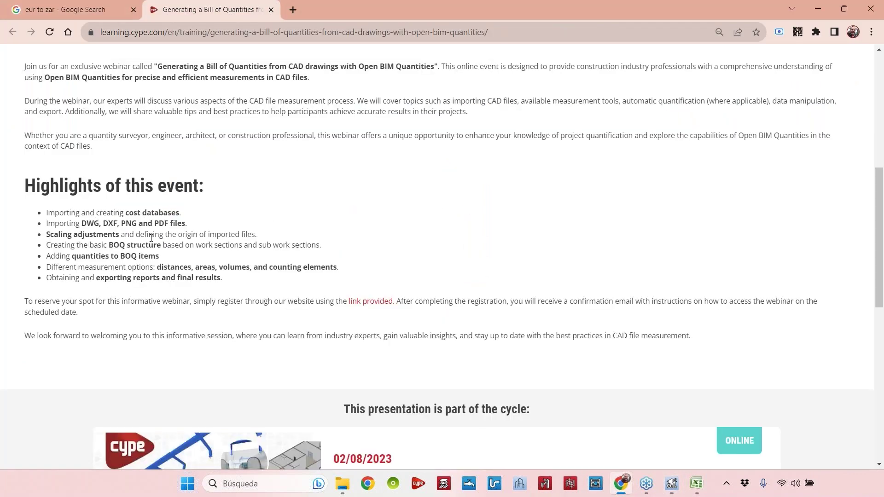
pyautogui.moveTo(54, 213); pyautogui.dragTo(177, 212)
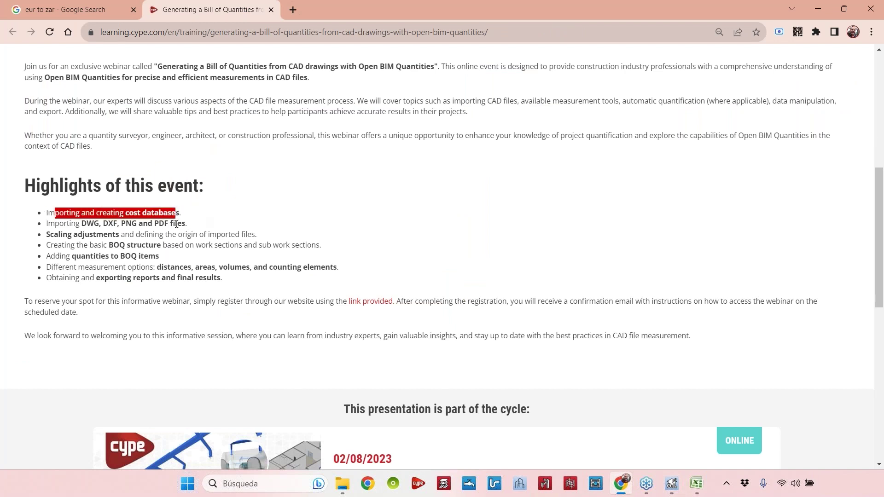
pyautogui.click(73, 225)
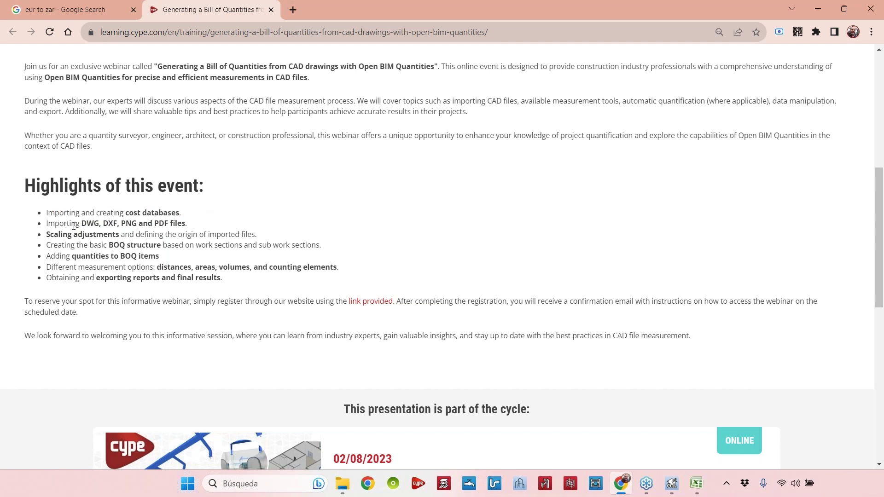
# Highlight the DWG, DXF, PNG and PDF files bullet, then return to Open BIM Quantities.
pyautogui.doubleClick(90, 224)
pyautogui.doubleClick(109, 224)
pyautogui.doubleClick(128, 224)
pyautogui.moveTo(185, 223); pyautogui.dragTo(58, 233)
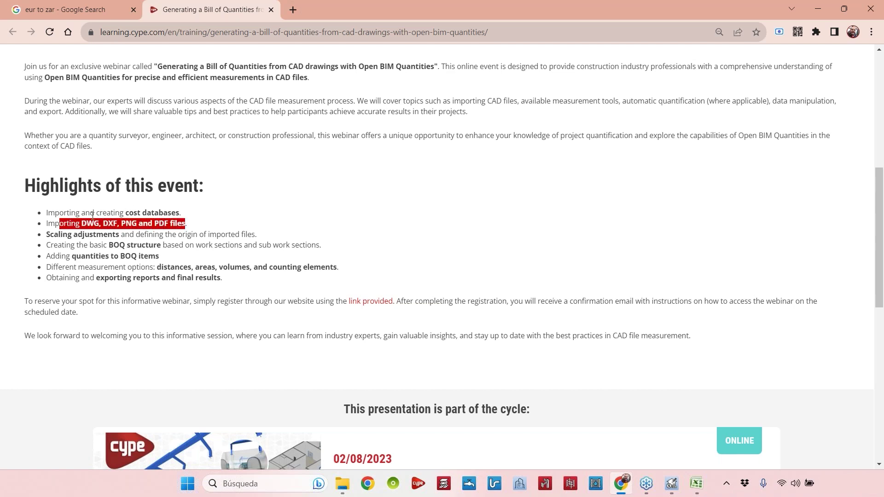
pyautogui.moveTo(60, 215); pyautogui.dragTo(162, 212)
pyautogui.moveTo(60, 224); pyautogui.dragTo(183, 222)
pyautogui.click(671, 485)
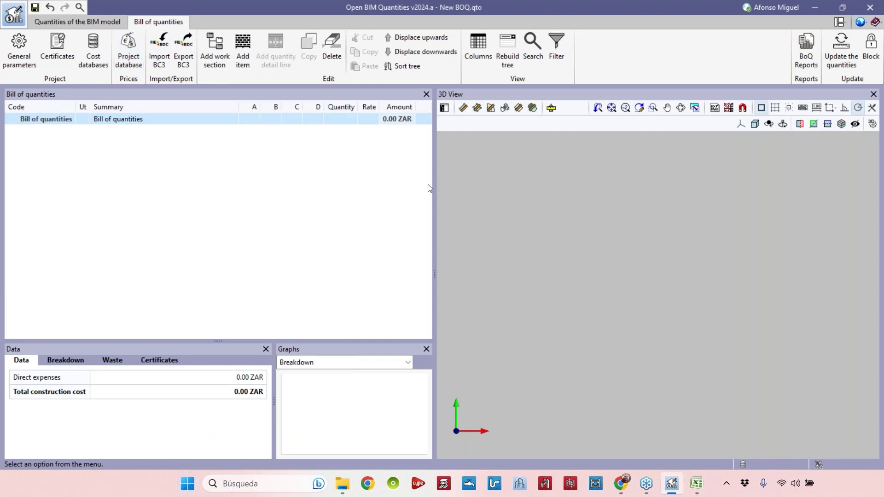
# Widen the 3D View panel and open the DXF-DWG template views manager.
pyautogui.moveTo(434, 184); pyautogui.dragTo(295, 193)
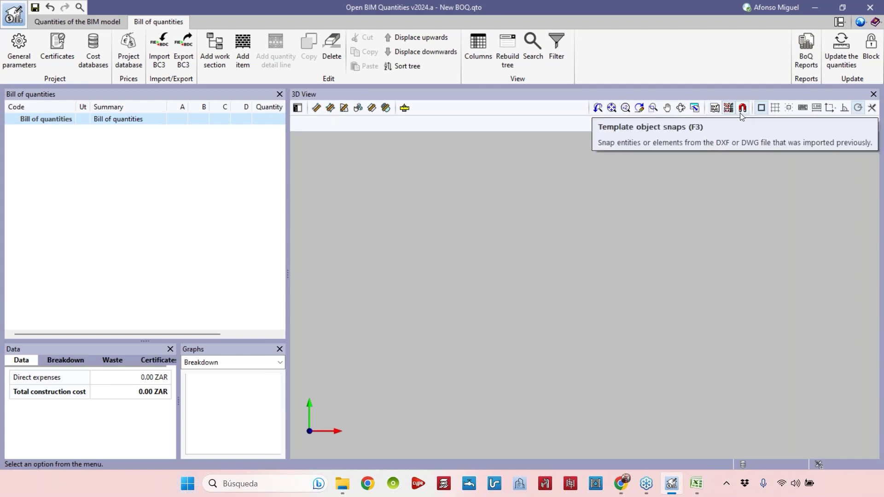
pyautogui.click(715, 111)
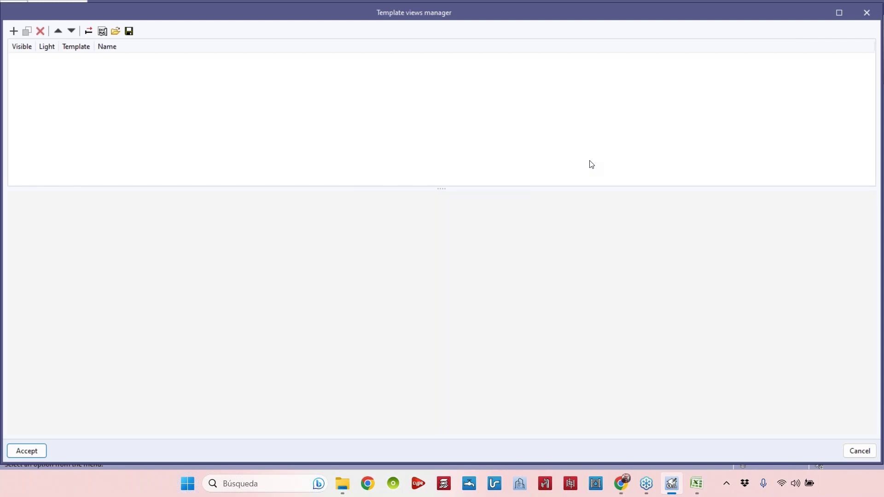
# Add a new template view and browse to the CAD Open BIM Quantities folder.
pyautogui.click(14, 33)
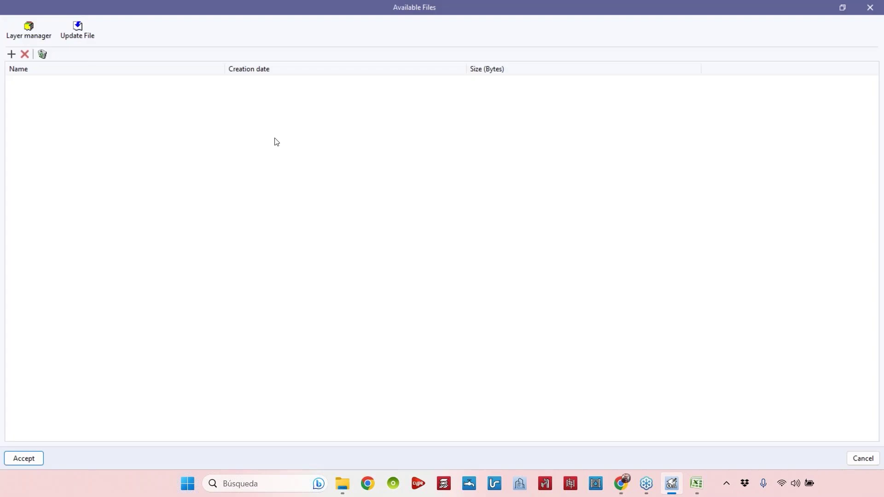
pyautogui.click(10, 54)
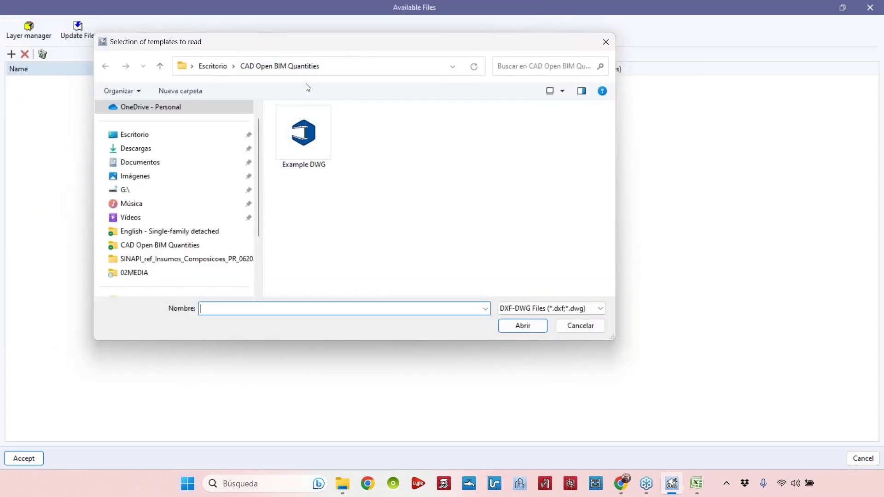
pyautogui.click(157, 245)
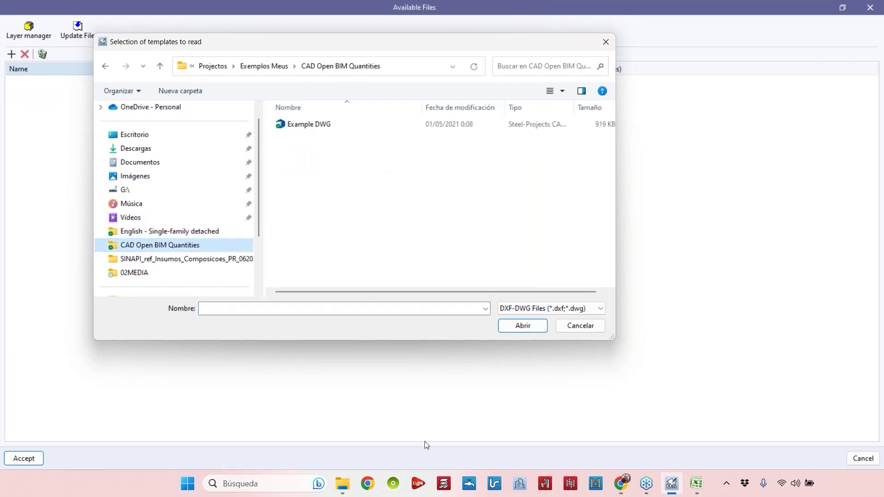
pyautogui.click(346, 483)
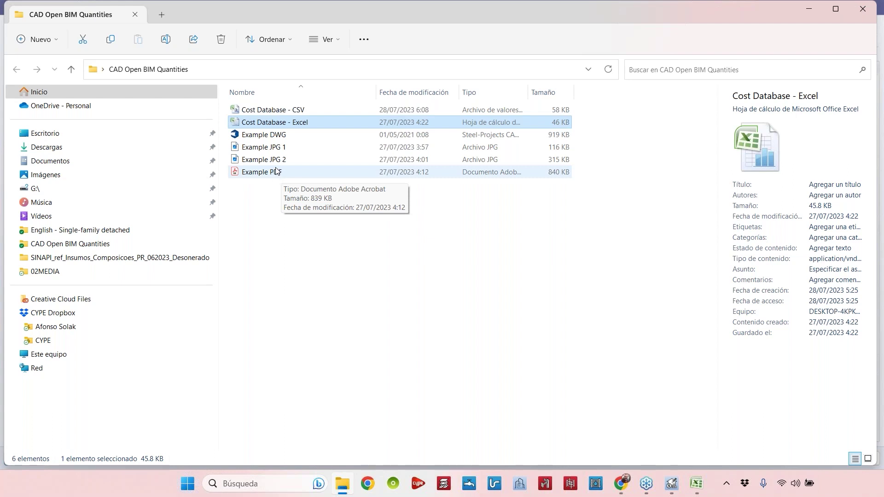
pyautogui.click(672, 484)
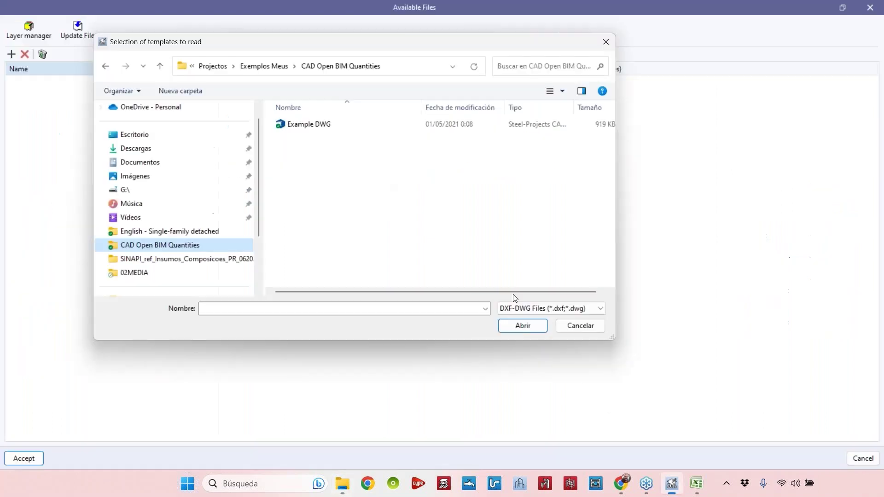
# Filter the file type to DXF-DWG Files and import Example DWG as a template.
pyautogui.click(559, 308)
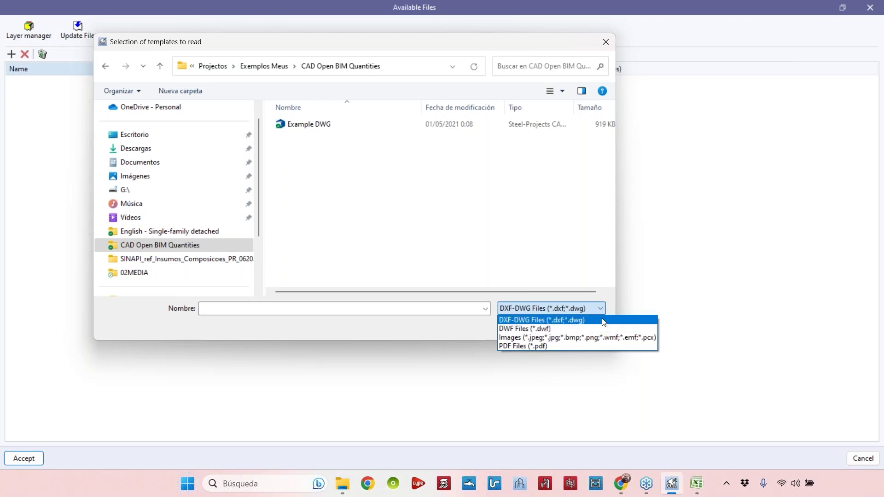
pyautogui.click(583, 338)
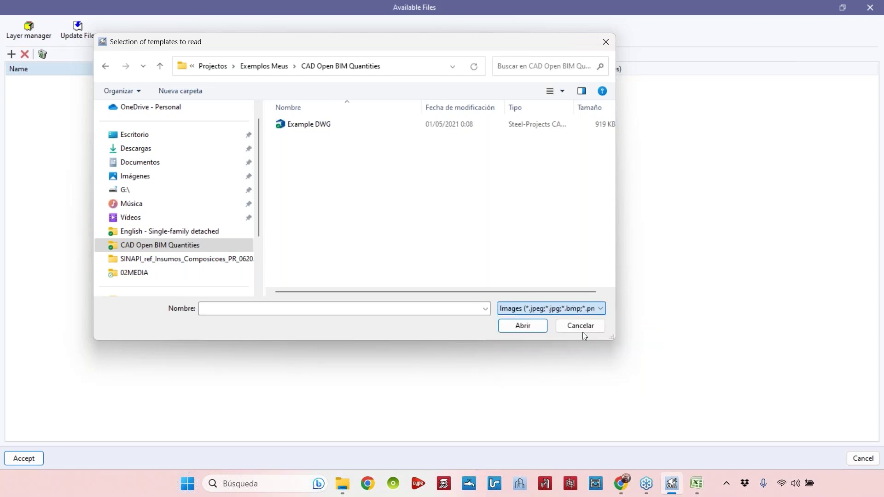
pyautogui.click(575, 308)
pyautogui.click(578, 343)
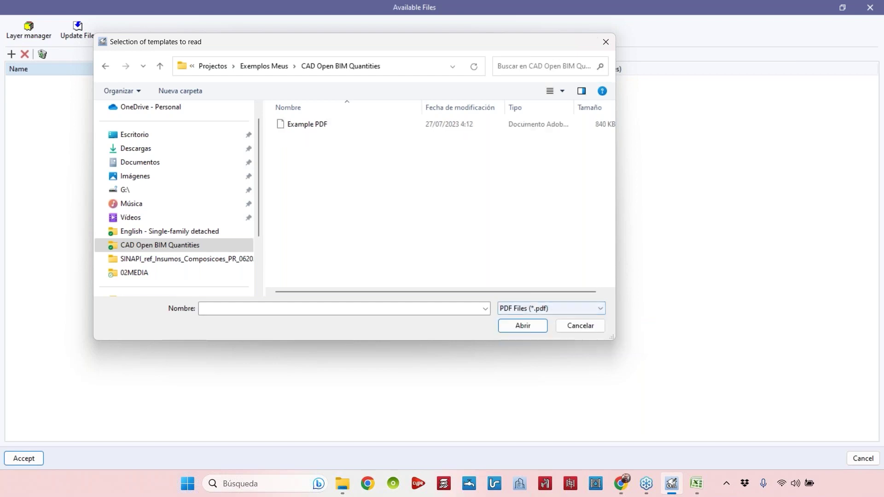
pyautogui.click(570, 309)
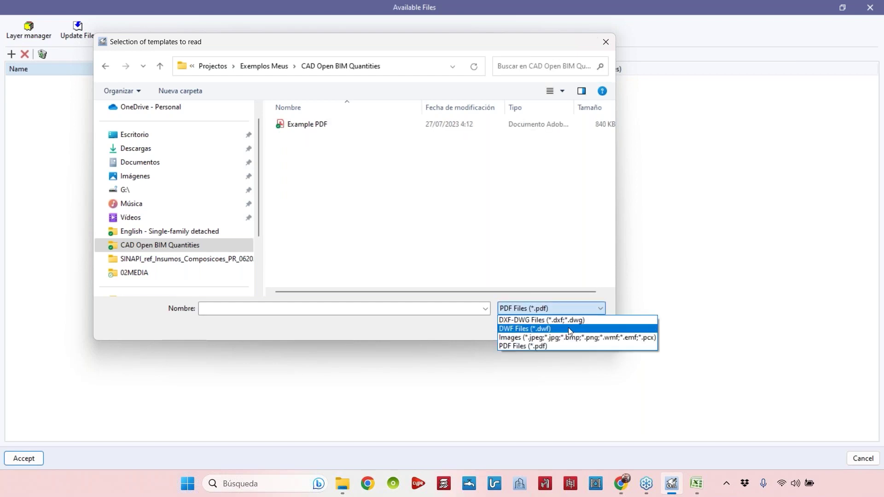
pyautogui.click(566, 319)
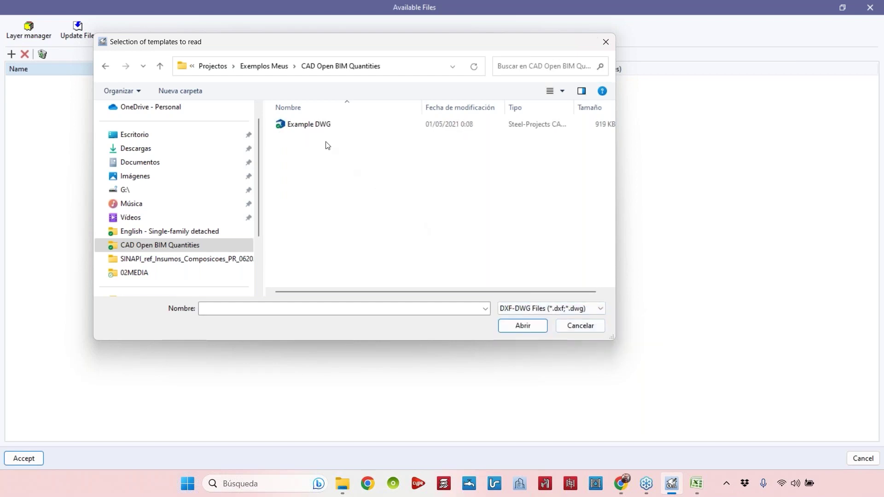
pyautogui.click(316, 130)
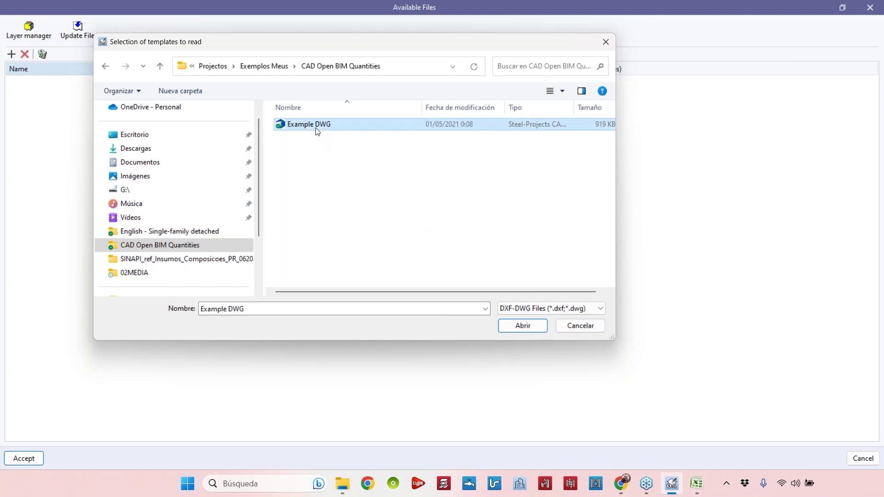
pyautogui.click(523, 326)
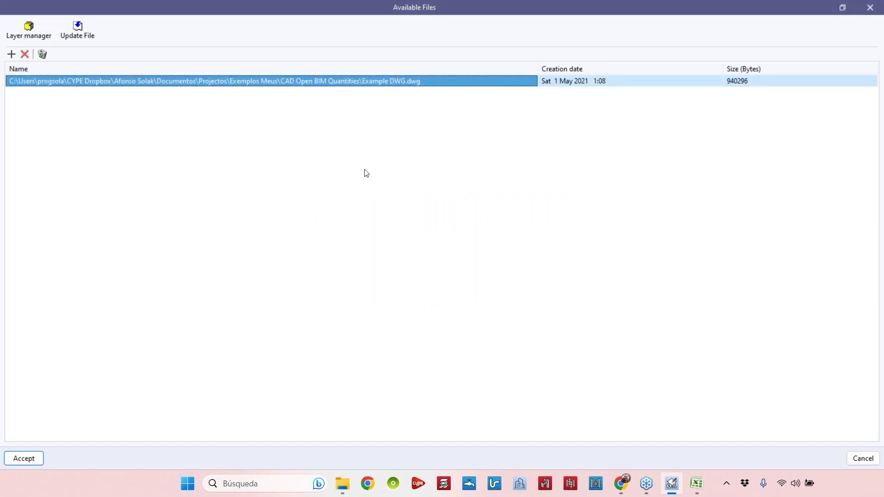
# Narrow the Name column and accept the Available Files list.
pyautogui.moveTo(536, 71); pyautogui.dragTo(480, 77)
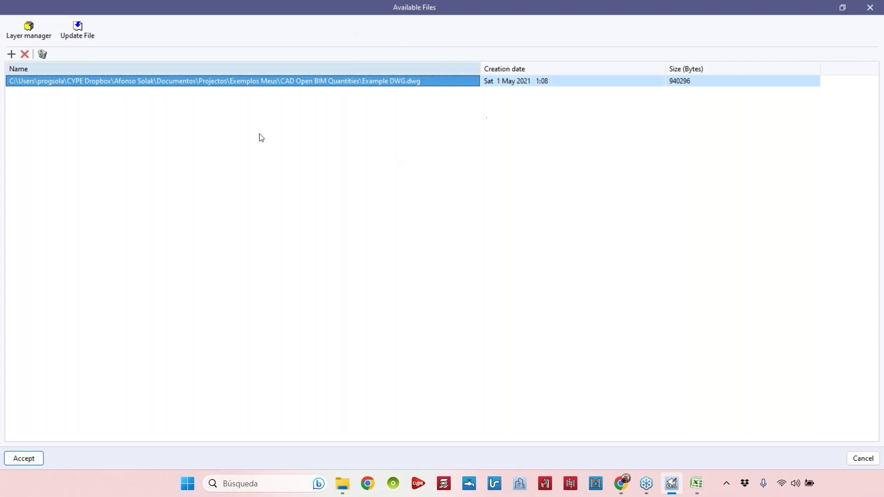
pyautogui.click(29, 459)
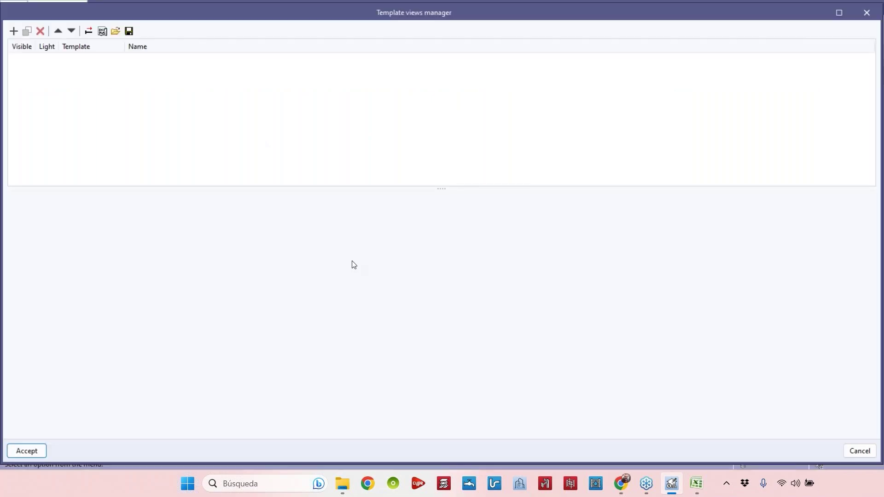
# Enlarge the layers and preview panels and fit the Example DWG drawing to the preview.
pyautogui.moveTo(385, 187); pyautogui.dragTo(386, 143)
pyautogui.moveTo(354, 258); pyautogui.dragTo(326, 277)
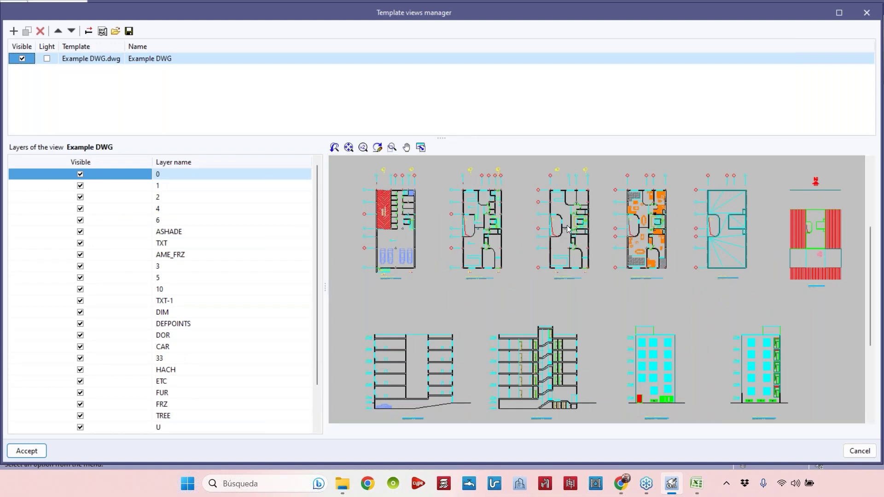
pyautogui.scroll(1, 568, 229)
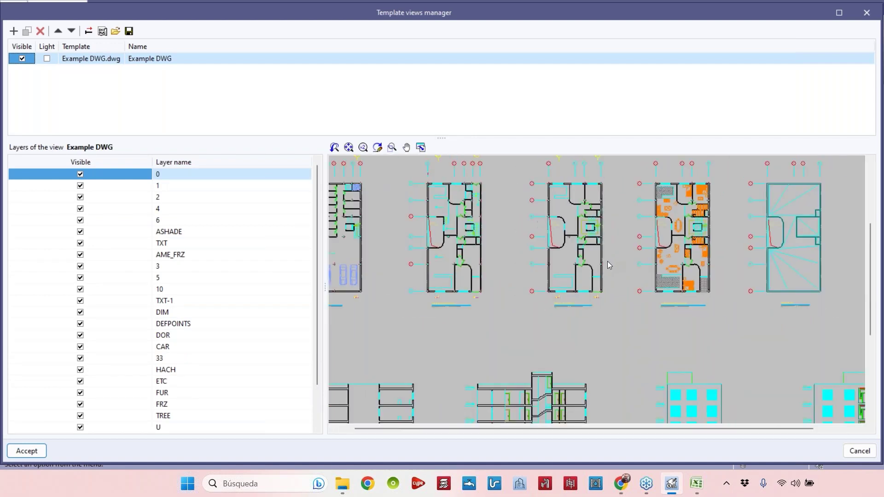
pyautogui.scroll(-1, 588, 286)
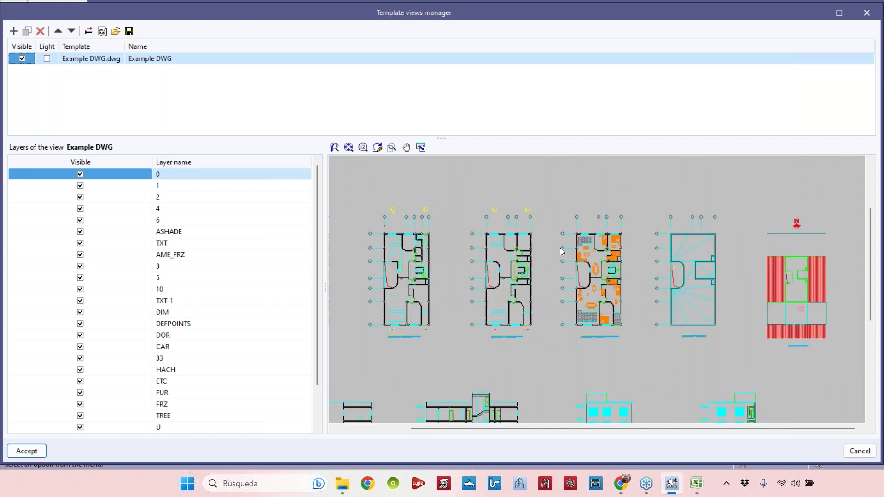
pyautogui.scroll(1, 637, 299)
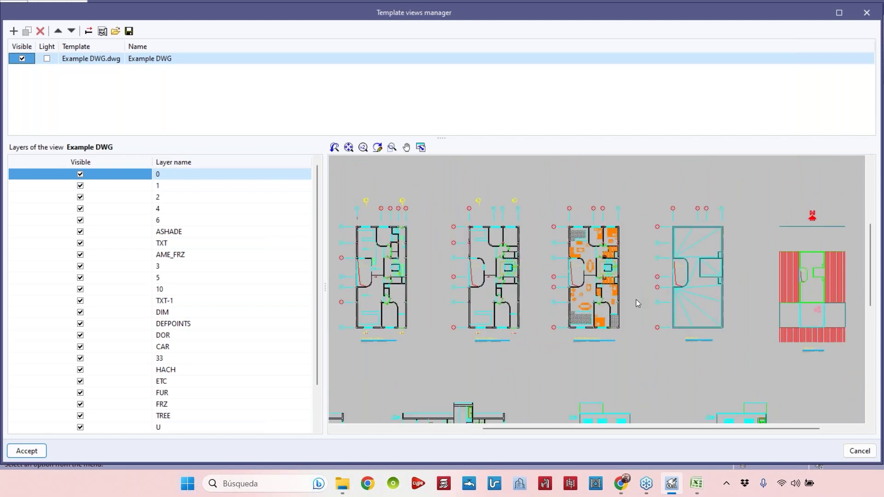
pyautogui.moveTo(636, 299)
pyautogui.mouseDown(button='middle')
pyautogui.moveTo(590, 275)
pyautogui.moveTo(576, 280)
pyautogui.mouseUp(button='middle')
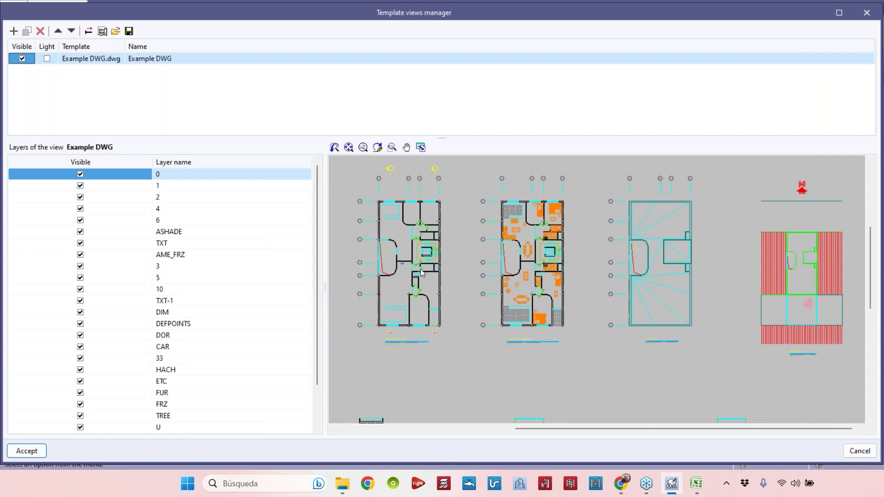
pyautogui.click(349, 148)
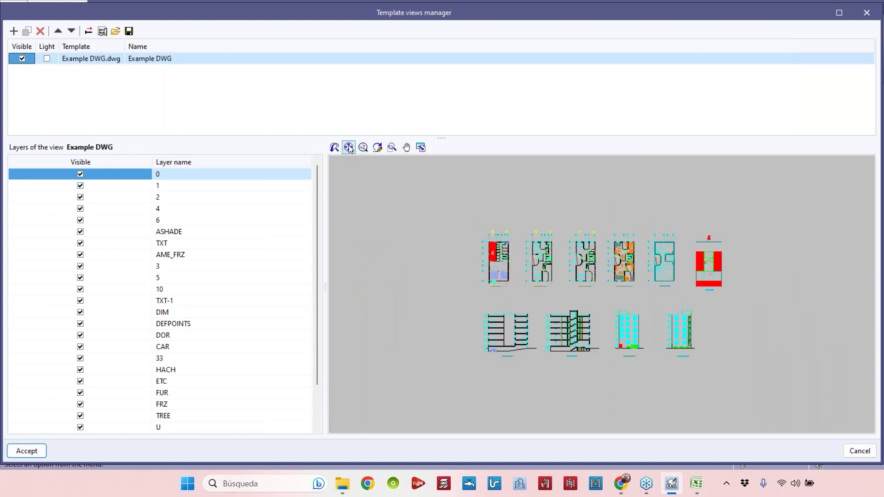
pyautogui.click(348, 147)
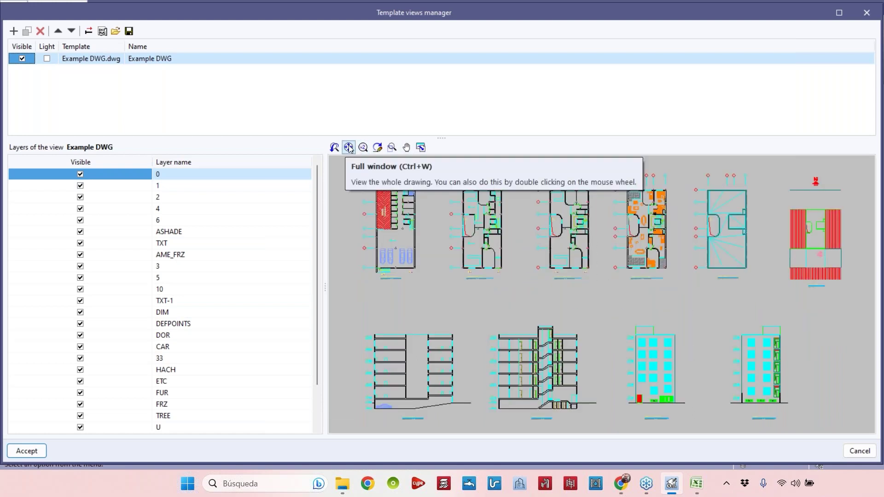
# Zoom into an area of the preview and pan around to inspect the plans and elevations.
pyautogui.click(390, 150)
pyautogui.moveTo(525, 167)
pyautogui.mouseDown()
pyautogui.moveTo(572, 254)
pyautogui.moveTo(569, 278)
pyautogui.mouseUp()
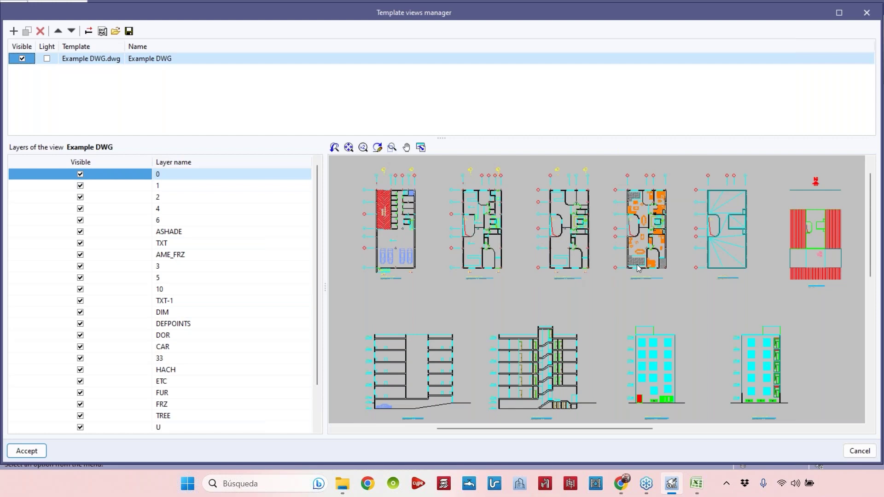
pyautogui.scroll(2, 638, 268)
pyautogui.scroll(5, 523, 272)
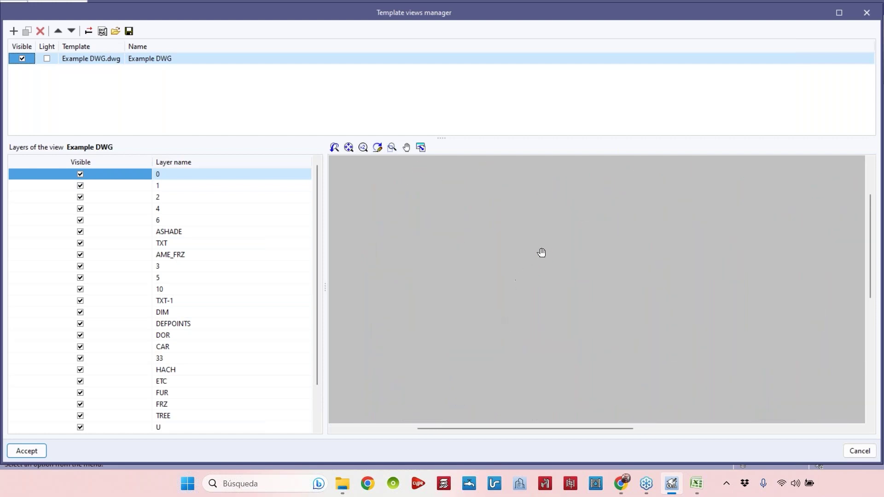
pyautogui.scroll(-3, 541, 252)
pyautogui.scroll(3, 568, 253)
pyautogui.scroll(-4, 503, 253)
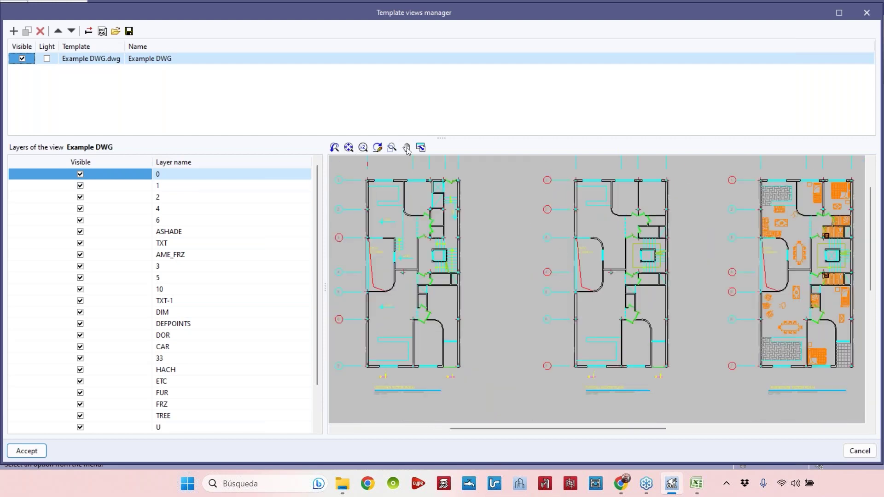
pyautogui.scroll(3, 613, 283)
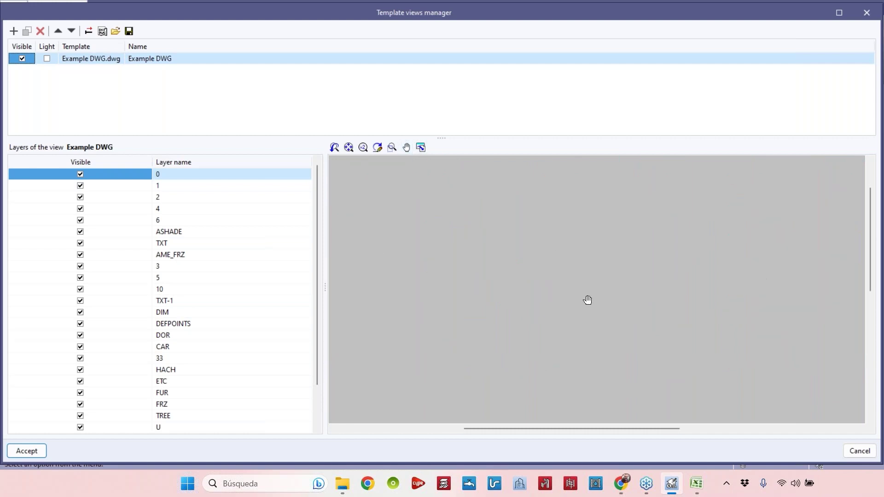
pyautogui.scroll(-3, 595, 299)
pyautogui.scroll(-1, 612, 297)
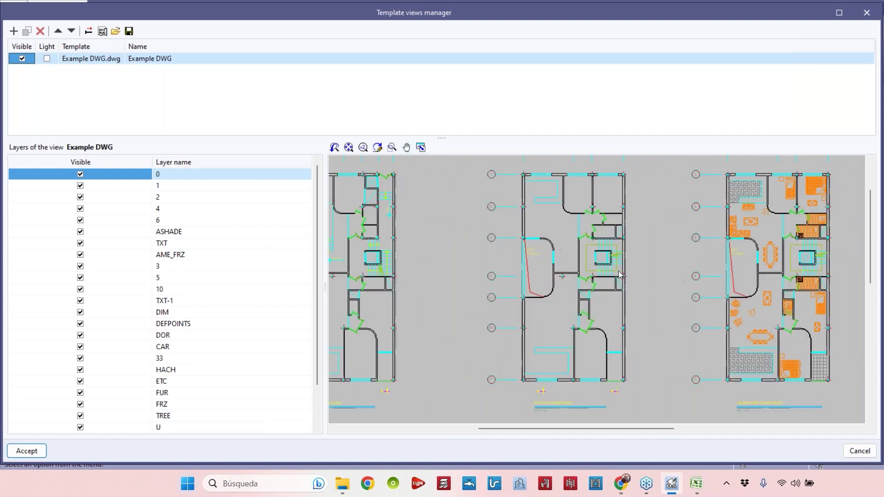
pyautogui.scroll(1, 606, 305)
pyautogui.scroll(1, 616, 313)
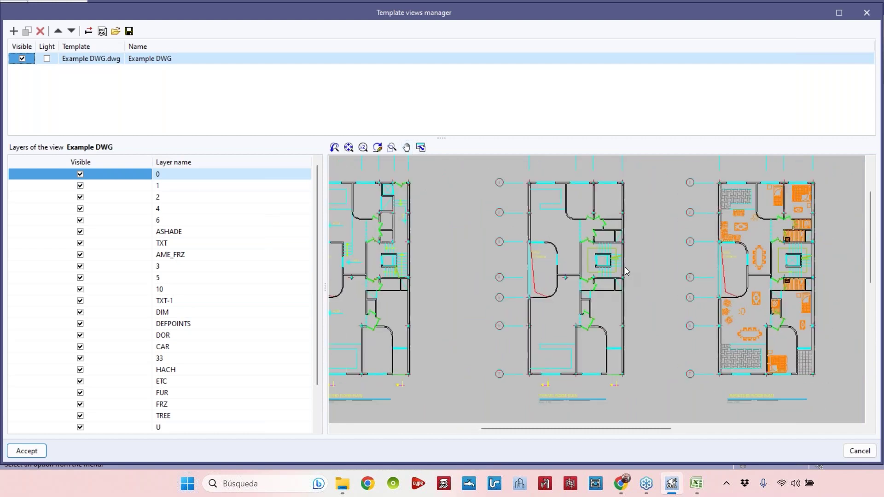
pyautogui.scroll(3, 461, 341)
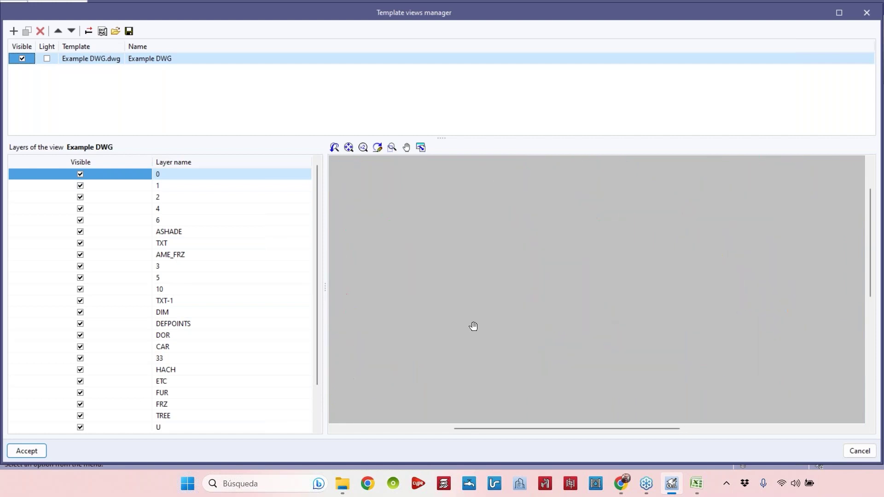
pyautogui.scroll(-3, 542, 294)
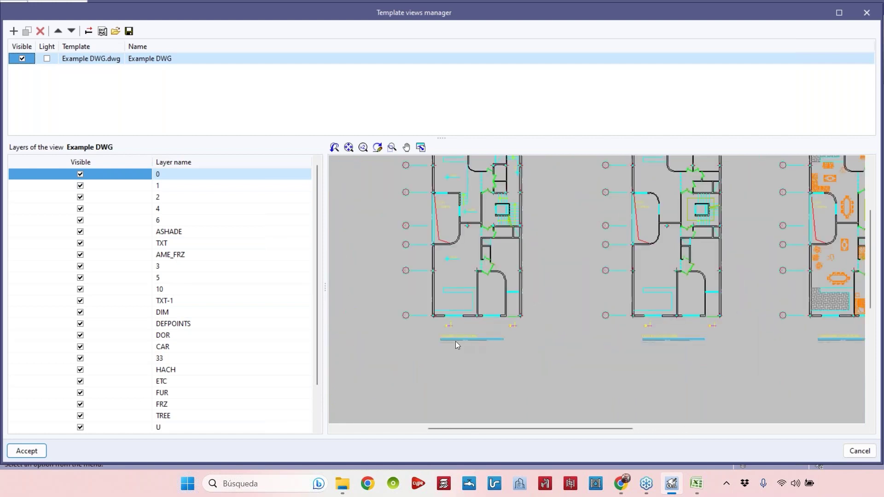
pyautogui.scroll(4, 453, 341)
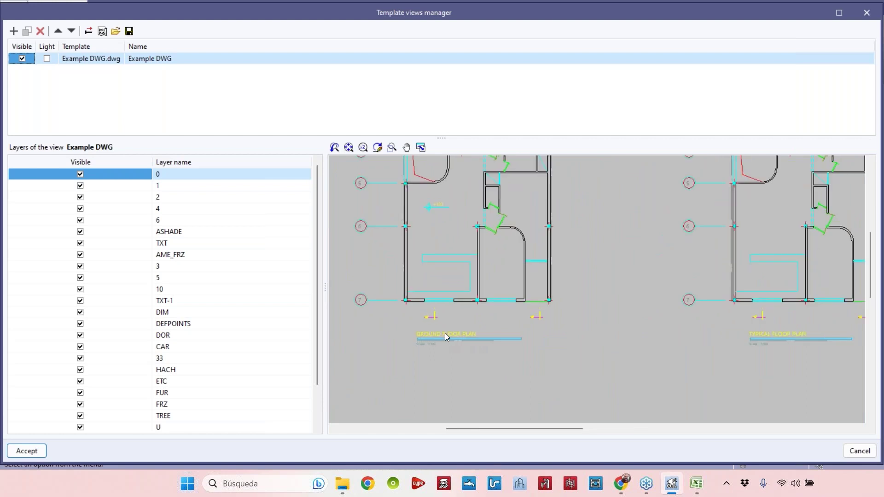
pyautogui.scroll(3, 748, 344)
pyautogui.scroll(-3, 527, 320)
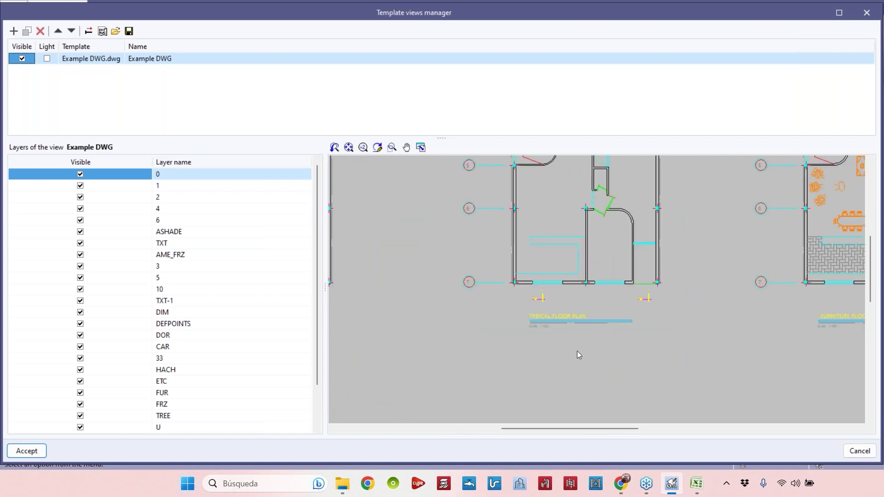
pyautogui.scroll(3, 573, 320)
pyautogui.moveTo(572, 319)
pyautogui.mouseDown(button='middle')
pyautogui.moveTo(473, 331)
pyautogui.moveTo(505, 343)
pyautogui.mouseUp(button='middle')
pyautogui.scroll(-3, 600, 326)
pyautogui.scroll(3, 741, 328)
pyautogui.moveTo(741, 327); pyautogui.dragTo(688, 329, button='middle')
pyautogui.scroll(-3, 646, 340)
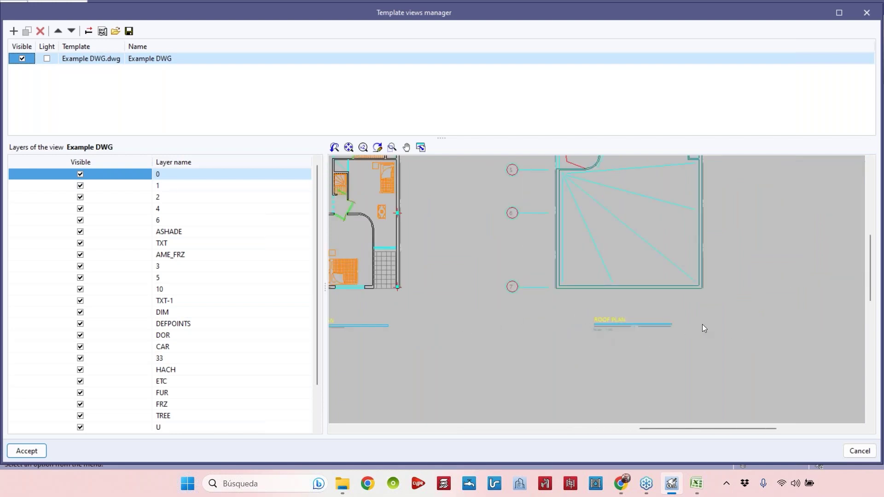
pyautogui.scroll(-5, 530, 293)
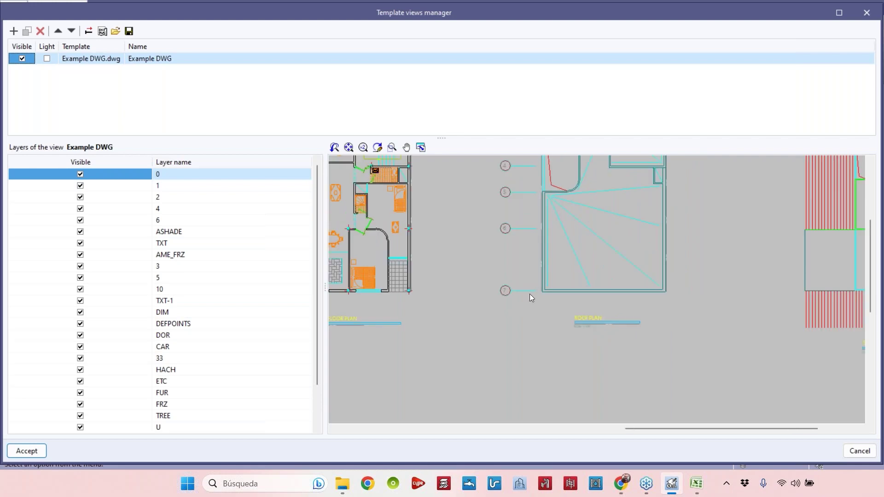
pyautogui.scroll(-1, 569, 271)
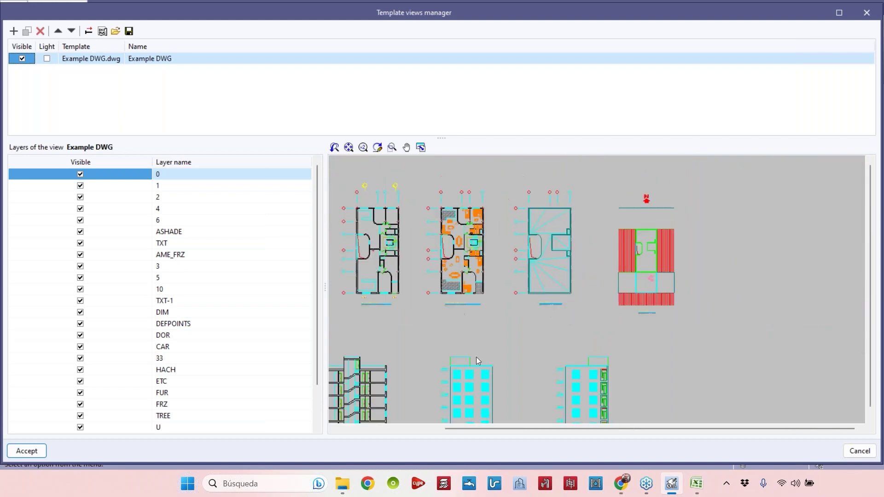
pyautogui.scroll(-2, 579, 303)
pyautogui.scroll(-2, 432, 359)
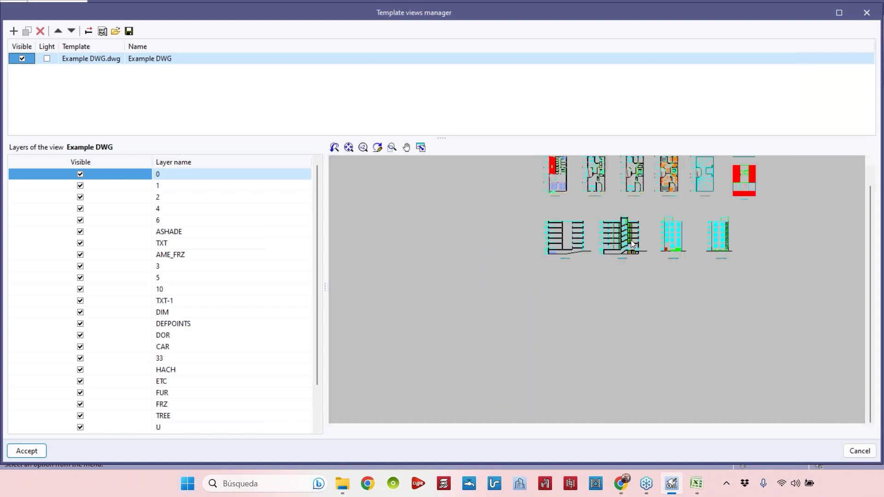
pyautogui.scroll(2, 642, 228)
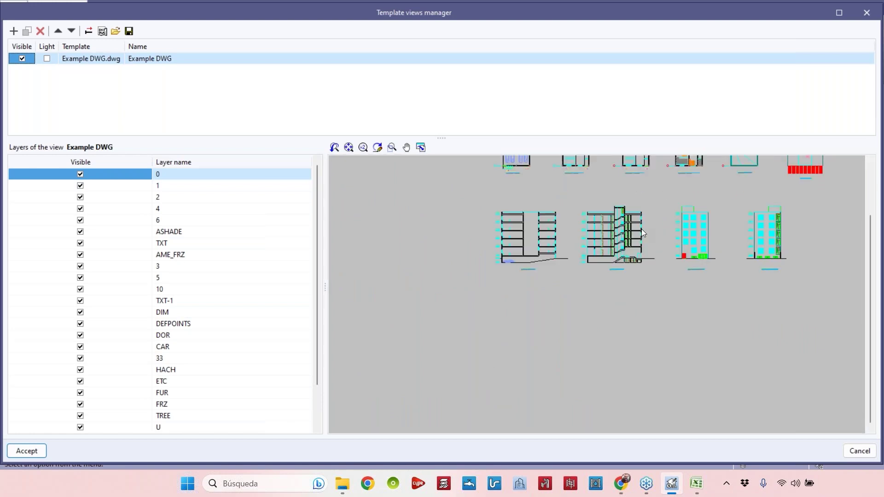
pyautogui.scroll(1, 642, 228)
pyautogui.moveTo(618, 295)
pyautogui.mouseDown(button='middle')
pyautogui.moveTo(544, 339)
pyautogui.moveTo(538, 323)
pyautogui.mouseUp(button='middle')
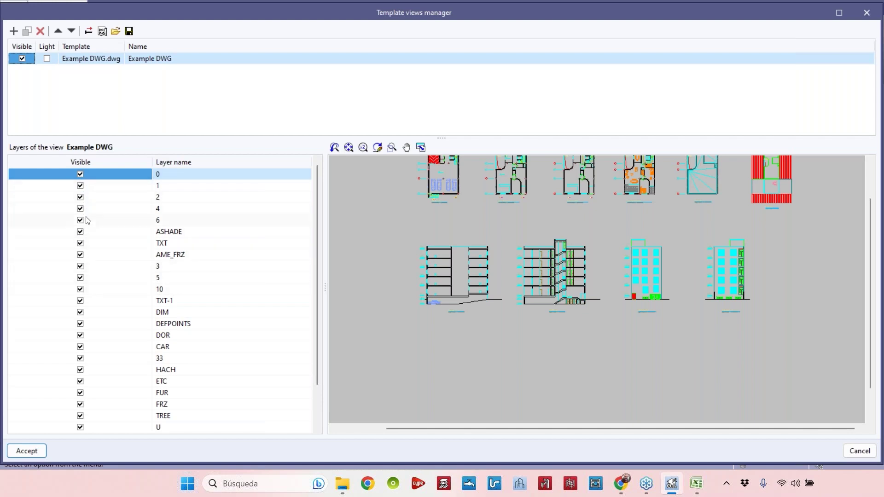
# Make the TREE, CAR, FUR and ASHADE layers invisible in the Example DWG view.
pyautogui.scroll(-2, 84, 340)
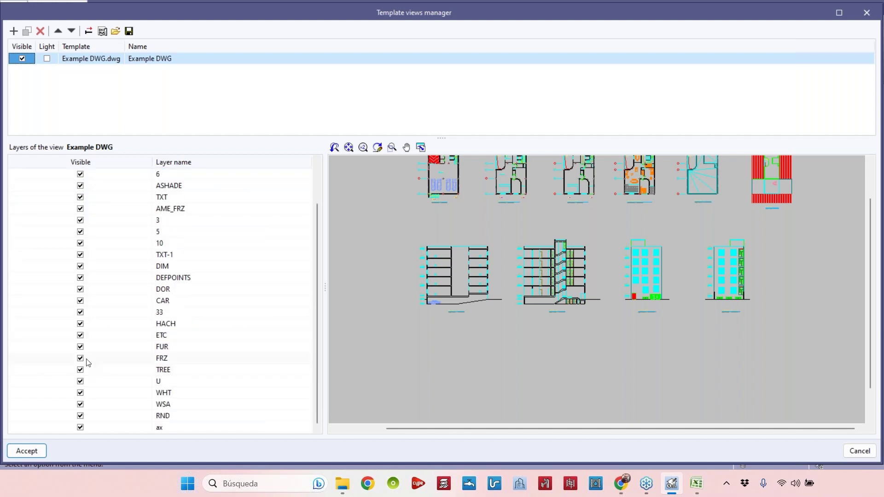
pyautogui.click(81, 371)
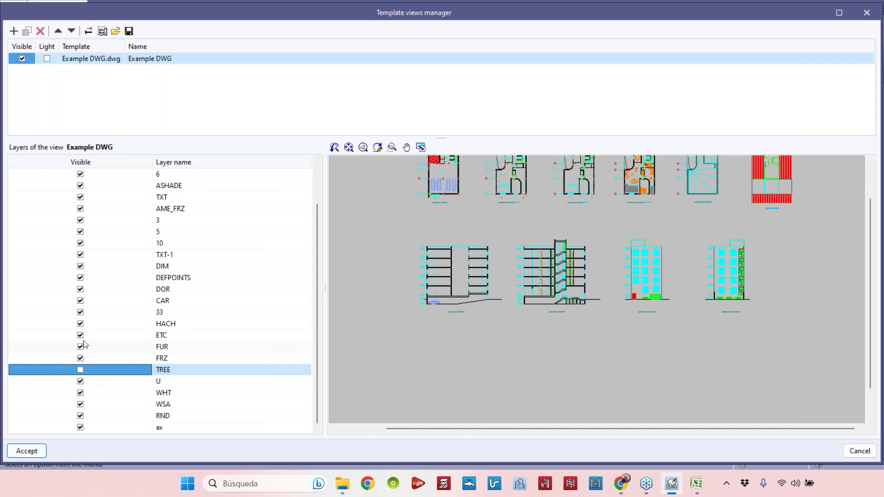
pyautogui.click(81, 302)
pyautogui.scroll(2, 90, 229)
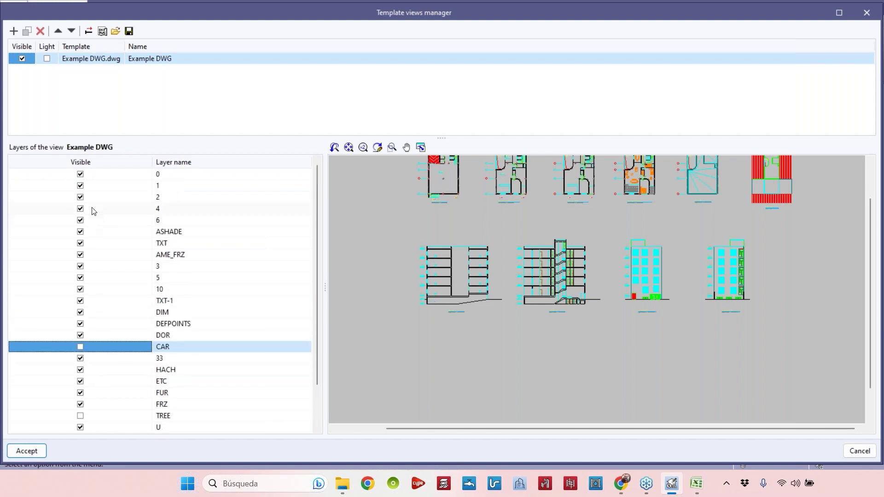
pyautogui.scroll(-2, 92, 313)
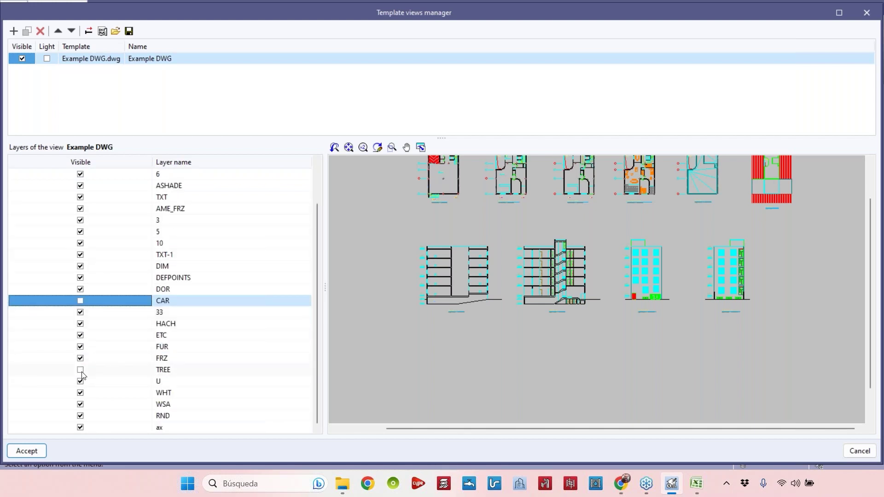
pyautogui.click(80, 347)
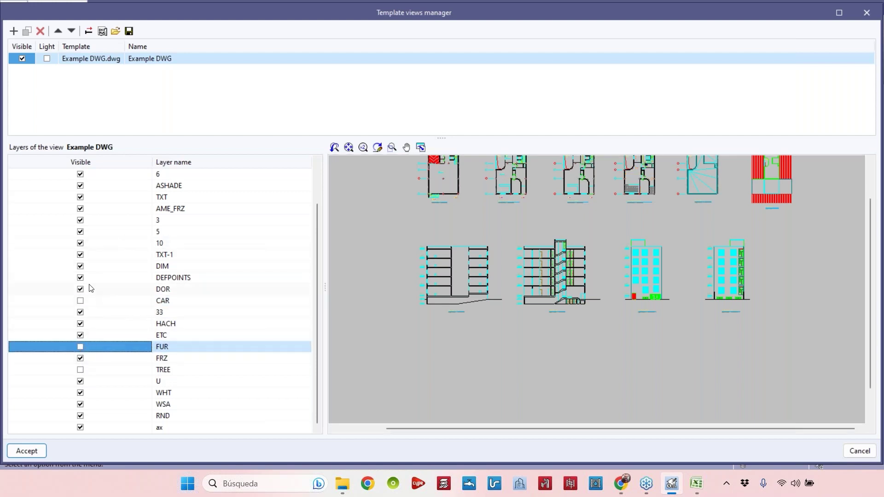
pyautogui.click(80, 186)
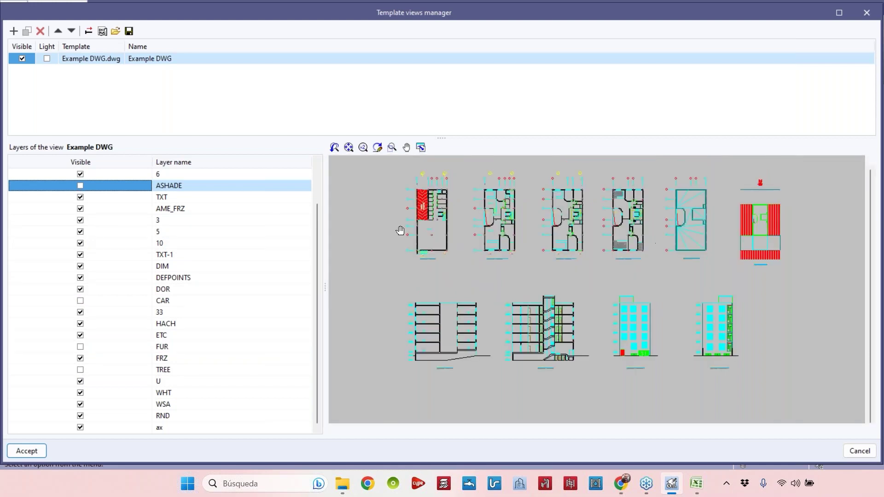
pyautogui.scroll(2, 79, 242)
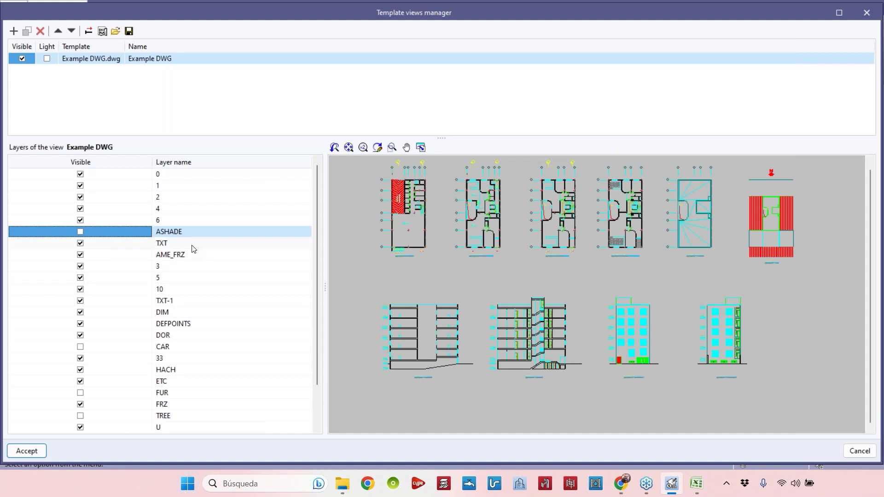
pyautogui.scroll(5, 554, 258)
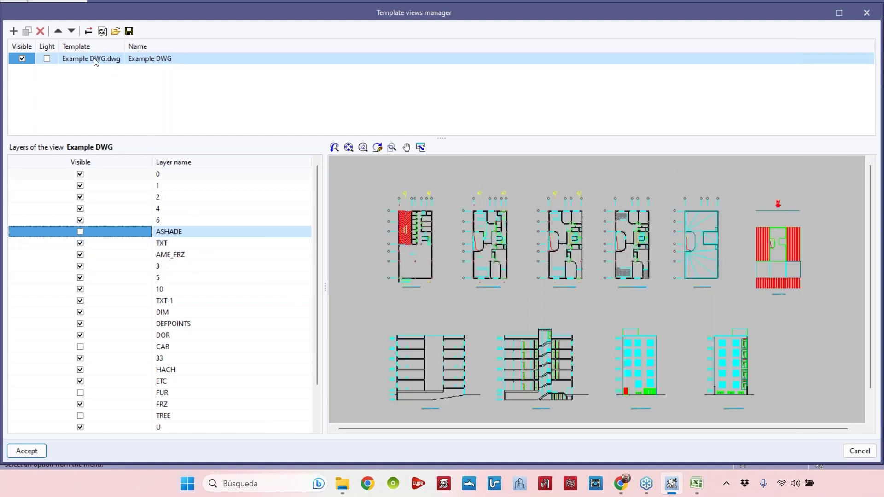
# Rename the template view to 'Typical floor plan - Complete'.
pyautogui.click(145, 59)
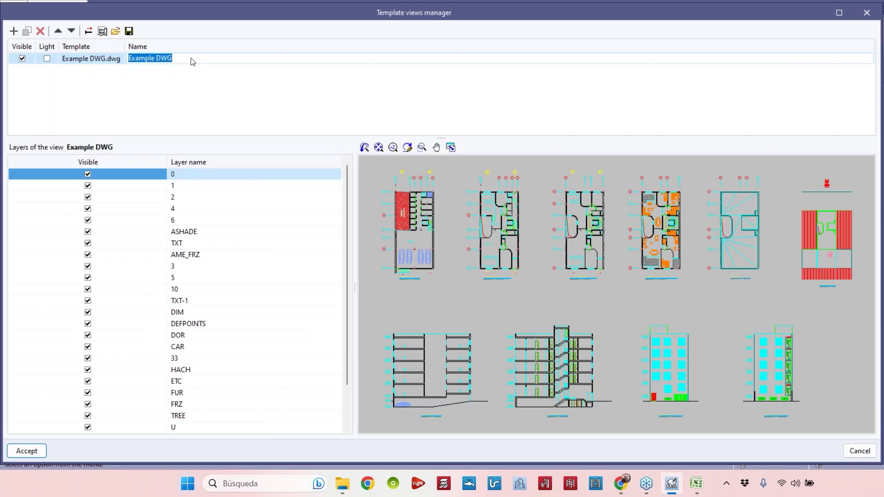
pyautogui.write('Typical floor plan')
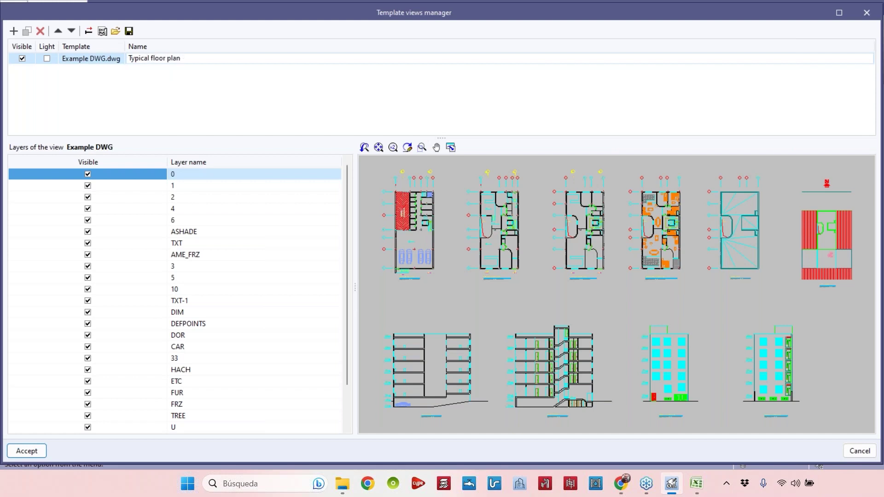
pyautogui.write('- Complete')
pyautogui.press('Return')
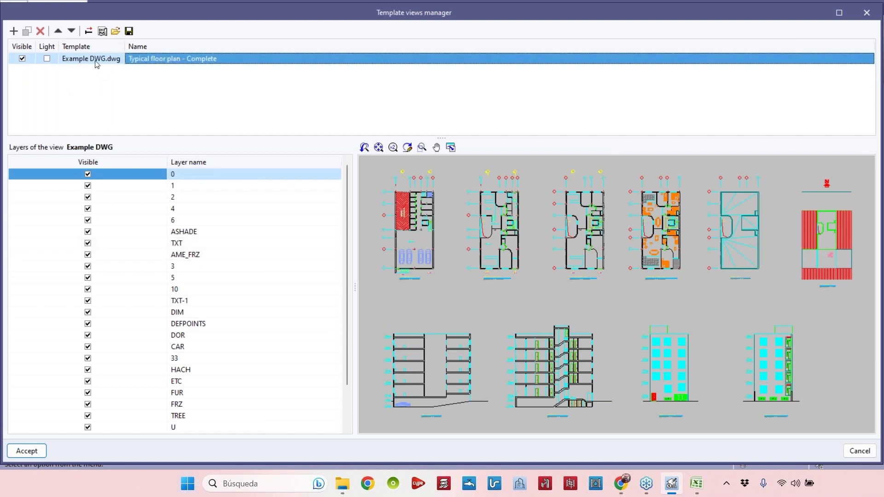
pyautogui.click(96, 63)
# Duplicate the view and rename the copy 'Typical floor plan - Columns'.
pyautogui.click(27, 31)
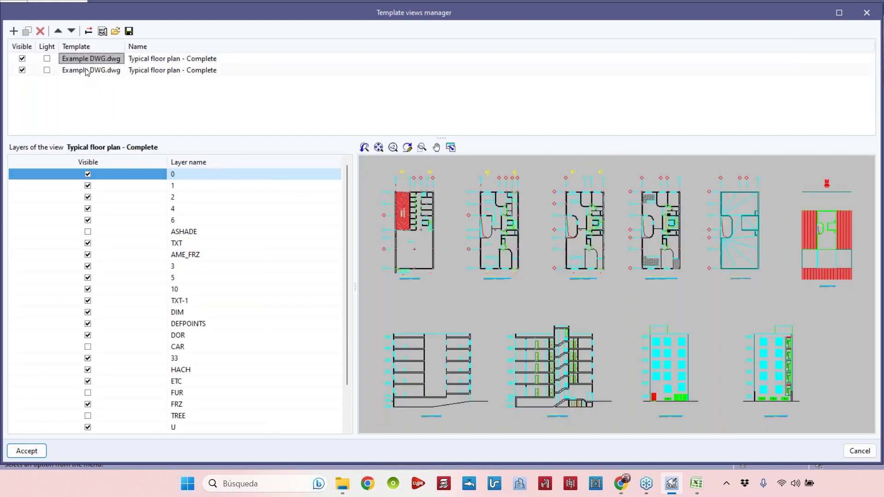
pyautogui.click(91, 71)
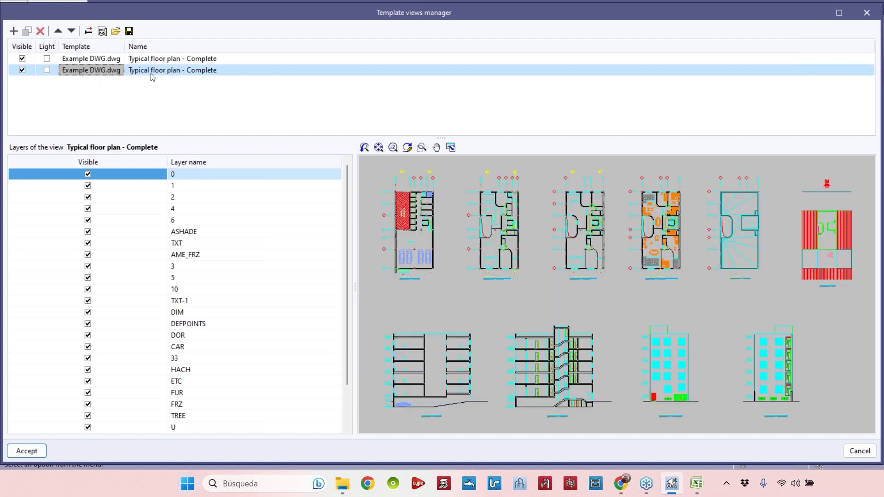
pyautogui.click(165, 70)
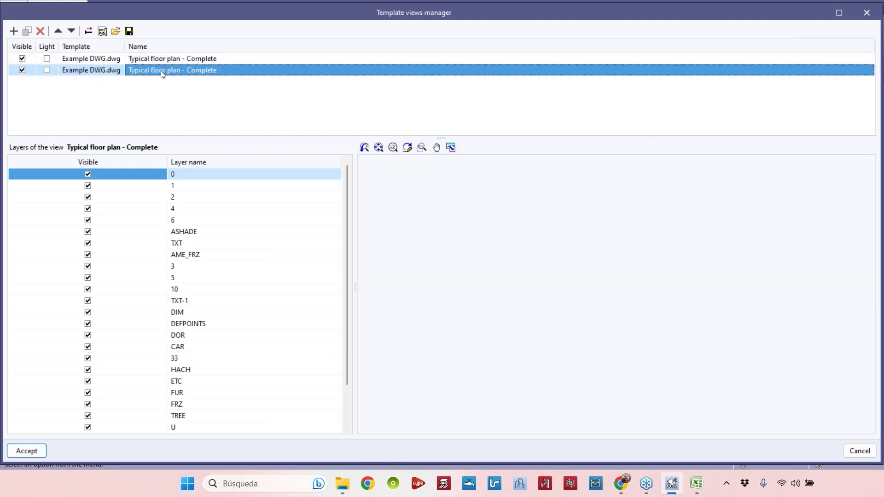
pyautogui.click(164, 69)
pyautogui.moveTo(191, 71); pyautogui.dragTo(238, 74)
pyautogui.press('BackSpace')
pyautogui.press('BackSpace')
pyautogui.write('Columns')
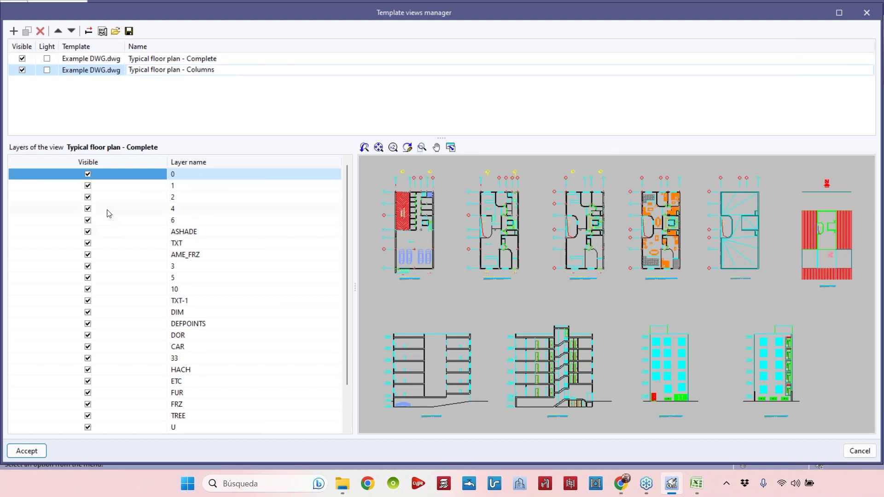
# Leave only layer 4 visible in the Columns copy and compare it with the Complete view.
pyautogui.rightClick(87, 174)
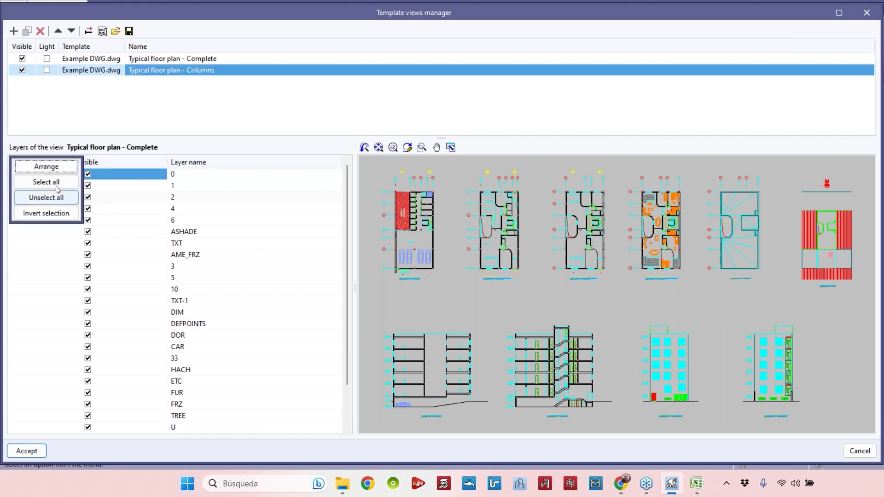
pyautogui.click(64, 197)
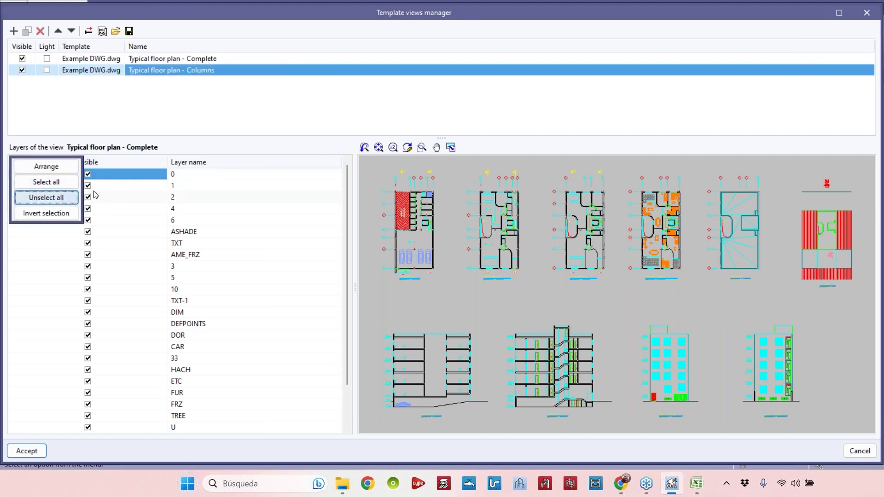
pyautogui.click(88, 208)
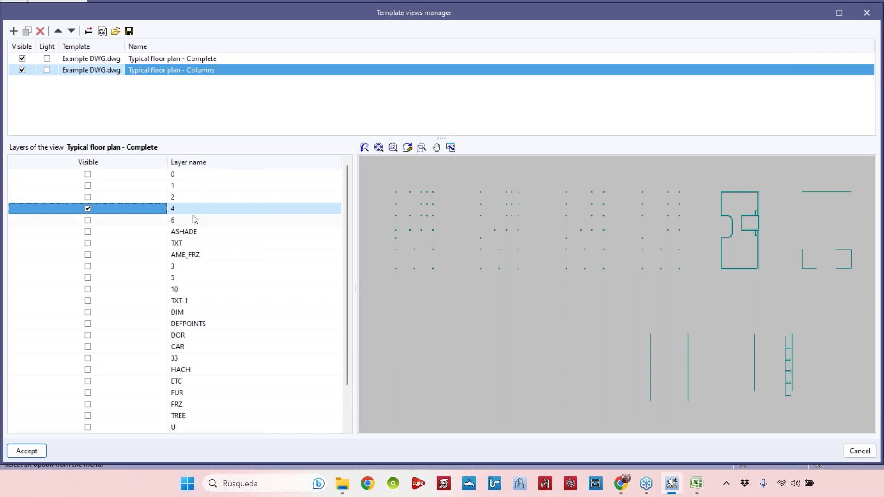
pyautogui.click(167, 58)
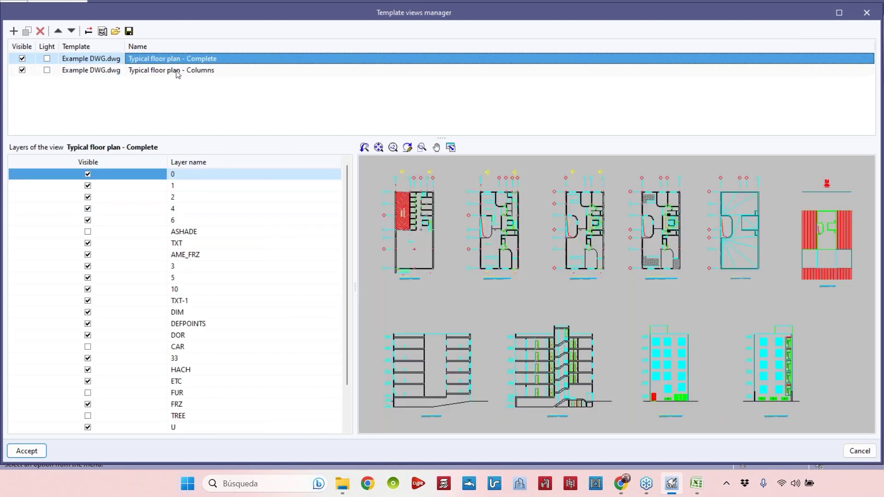
pyautogui.click(176, 71)
pyautogui.click(194, 63)
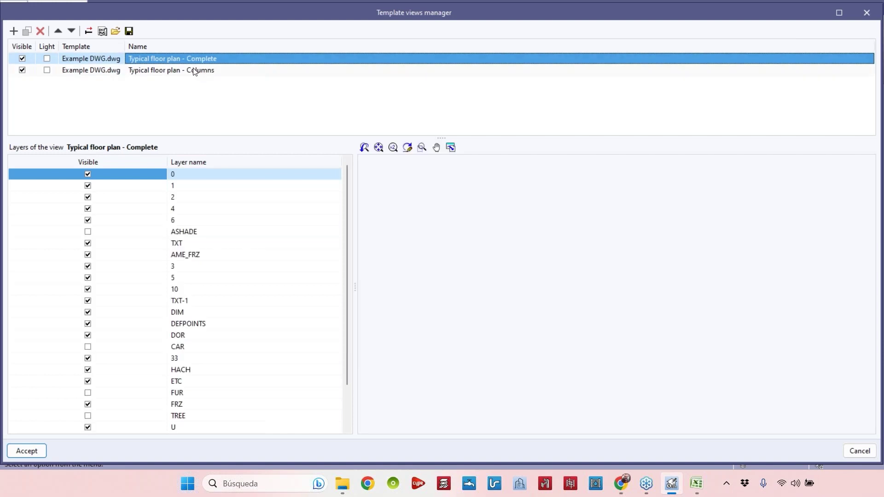
pyautogui.click(194, 70)
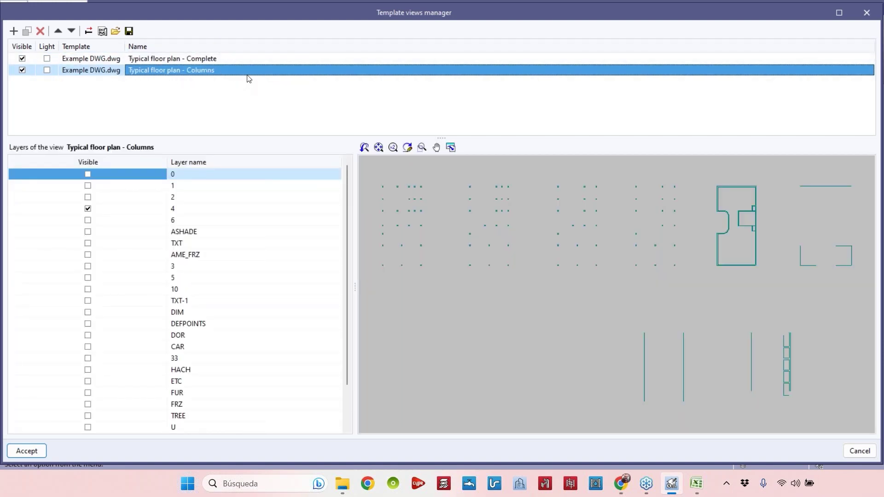
# Delete the Typical floor plan - Columns view and reselect the Complete view.
pyautogui.click(40, 32)
pyautogui.click(363, 266)
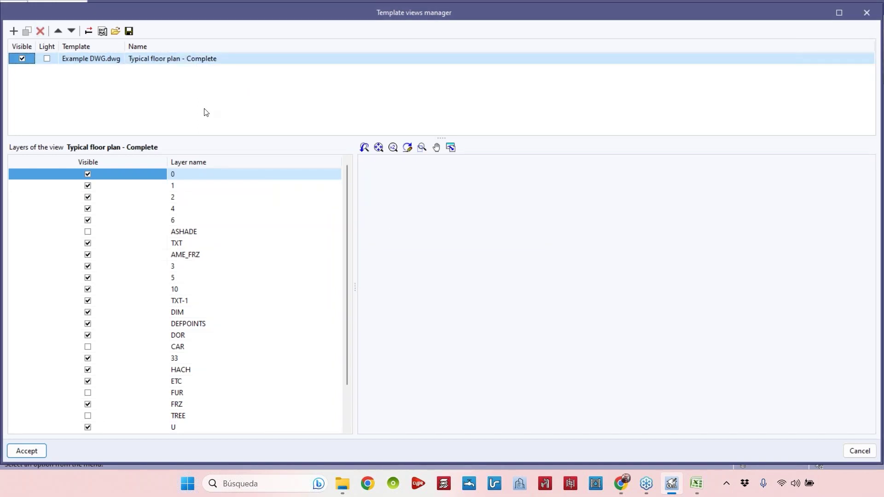
pyautogui.click(113, 62)
pyautogui.click(110, 64)
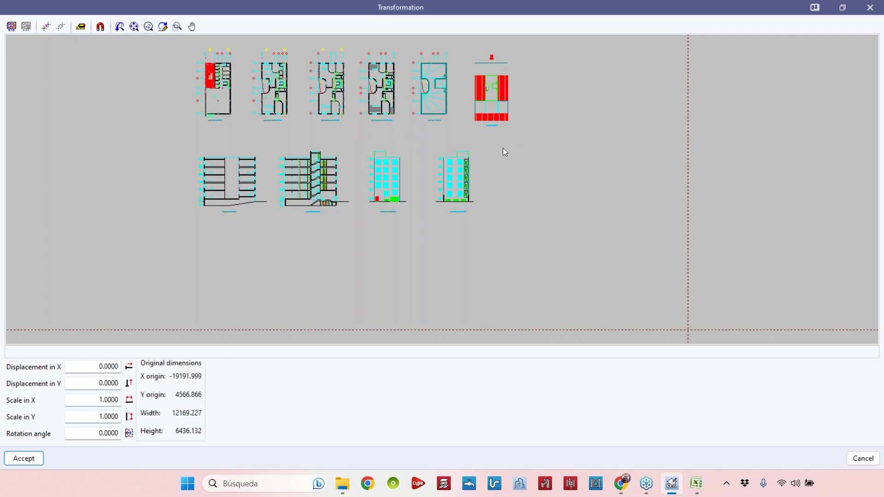
# Move the Complete template's origin beside the roof plan's top, to X -14727.851, Y 8083.324.
pyautogui.scroll(5, 530, 199)
pyautogui.scroll(-5, 529, 219)
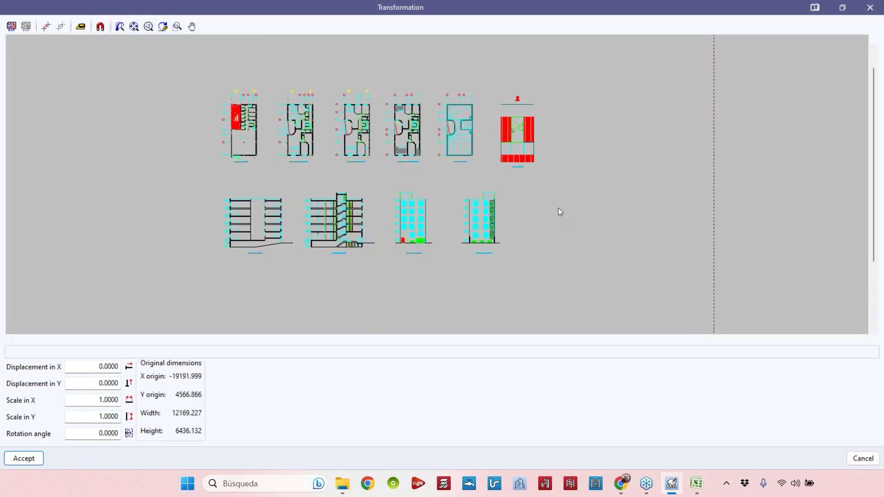
pyautogui.scroll(-1, 539, 196)
pyautogui.scroll(-2, 557, 233)
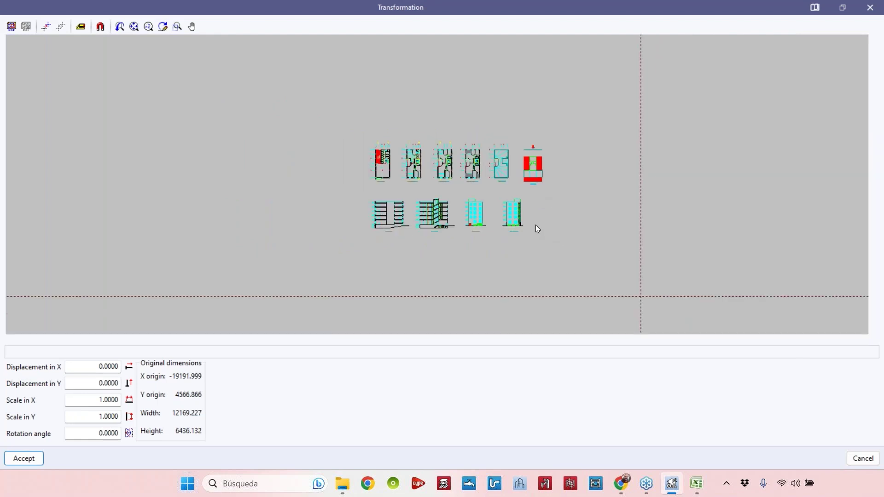
pyautogui.scroll(5, 568, 257)
pyautogui.scroll(-5, 568, 255)
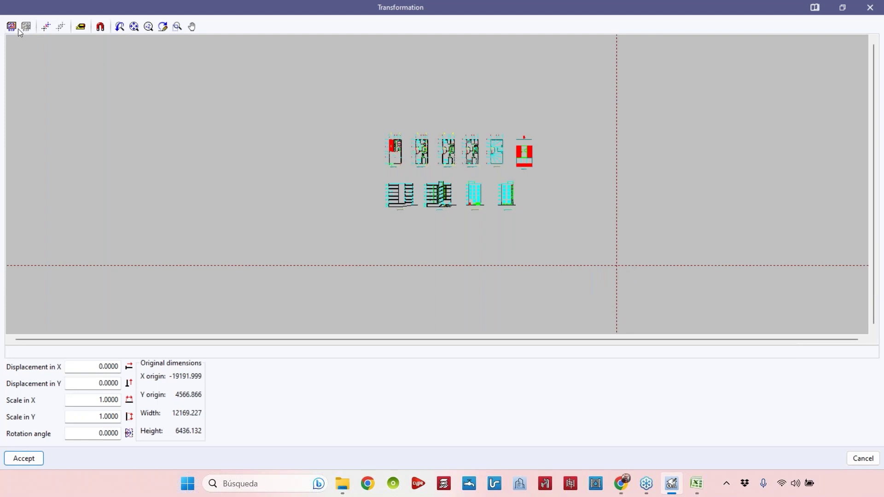
pyautogui.click(45, 27)
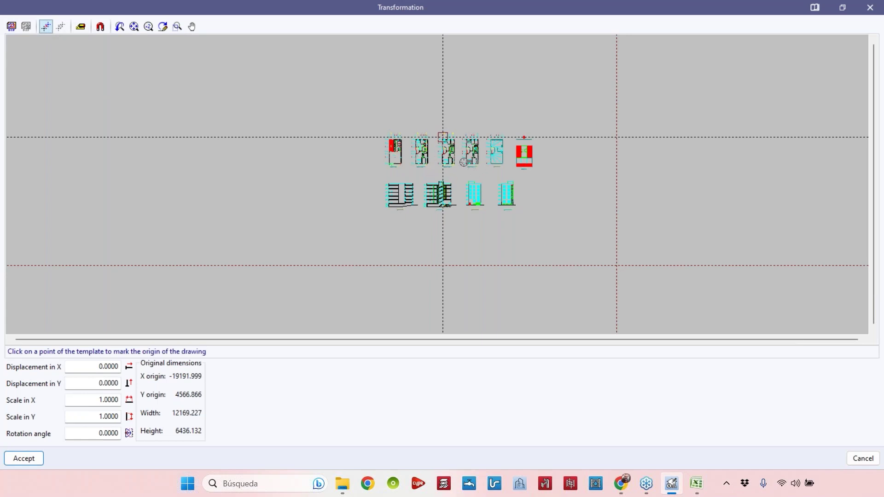
pyautogui.click(385, 214)
pyautogui.click(385, 157)
pyautogui.scroll(2, 453, 172)
pyautogui.click(465, 171)
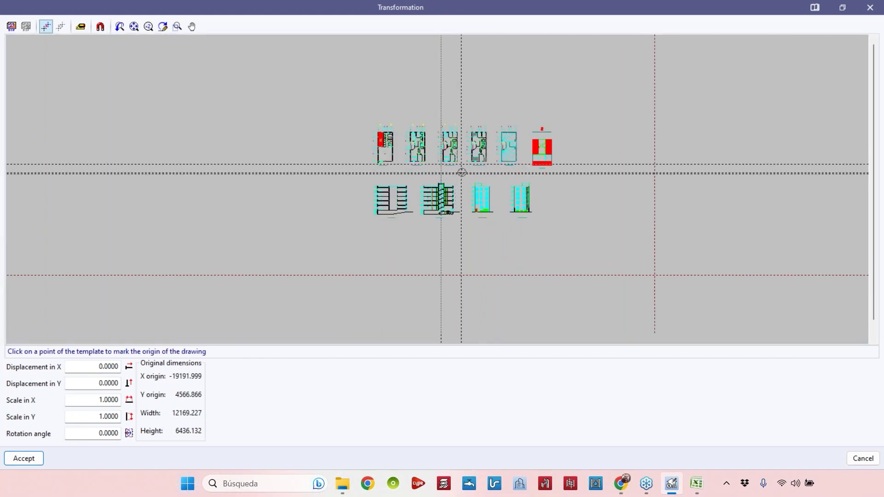
pyautogui.scroll(1, 468, 169)
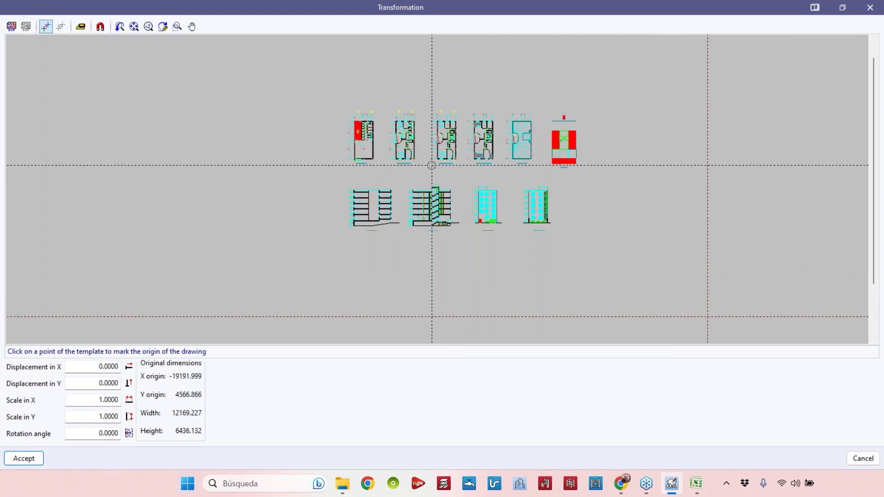
pyautogui.click(556, 112)
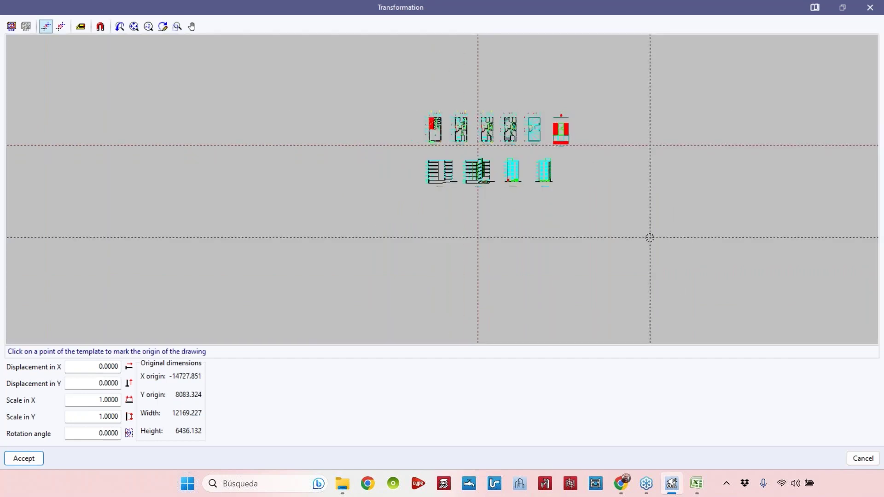
pyautogui.click(36, 459)
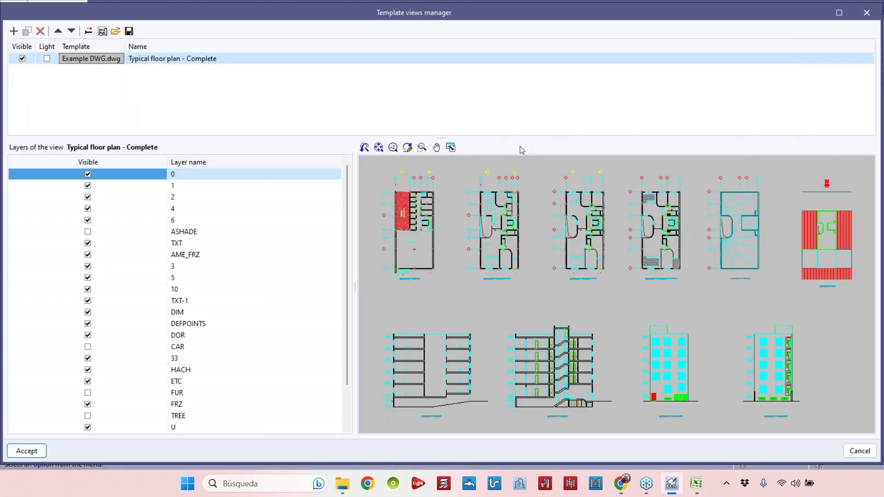
pyautogui.click(89, 31)
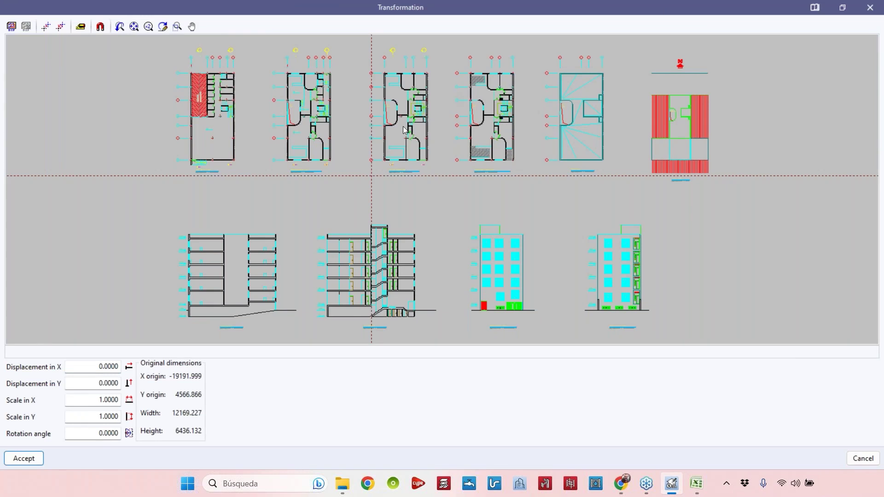
pyautogui.scroll(1, 392, 138)
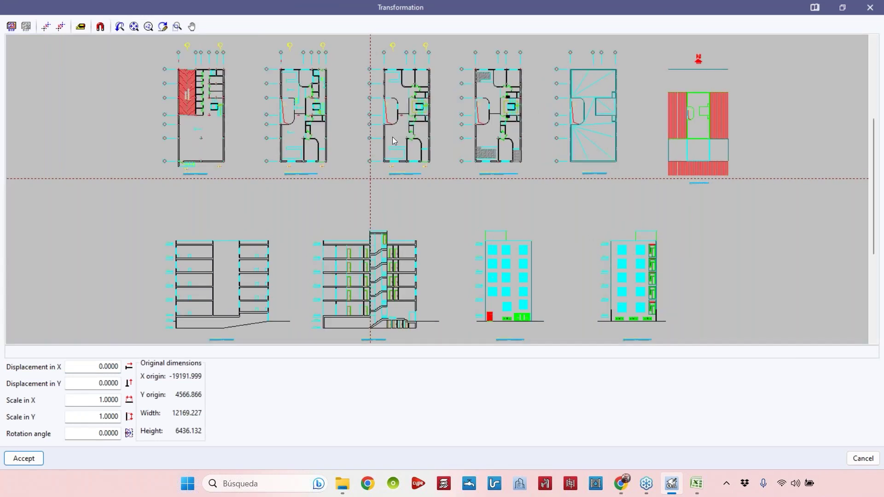
pyautogui.scroll(2, 392, 137)
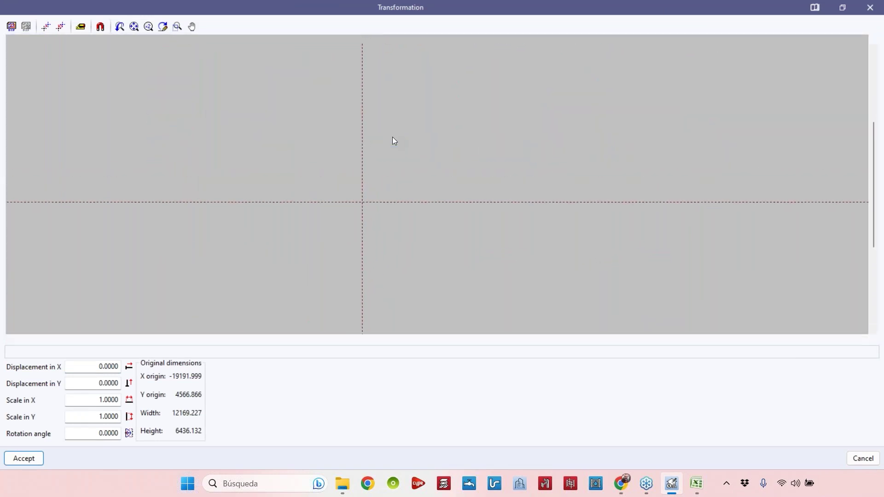
pyautogui.scroll(2, 392, 138)
pyautogui.scroll(2, 392, 137)
pyautogui.scroll(-3, 392, 137)
pyautogui.scroll(1, 412, 158)
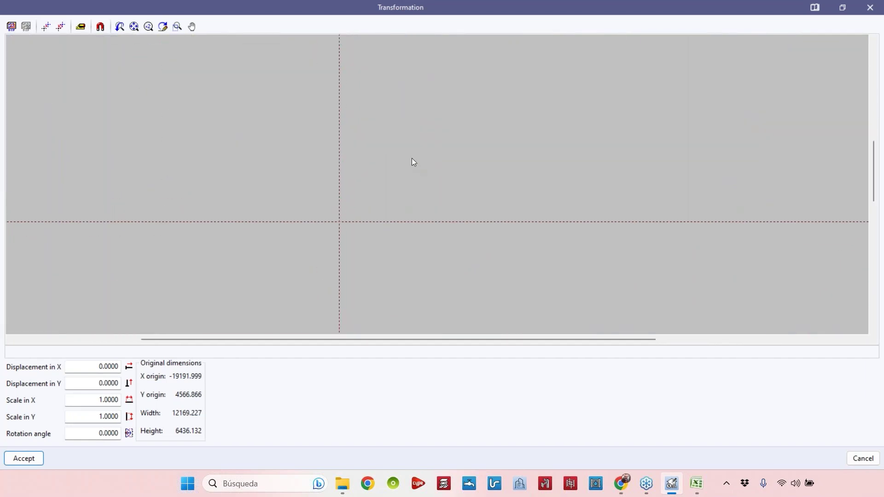
pyautogui.scroll(2, 484, 159)
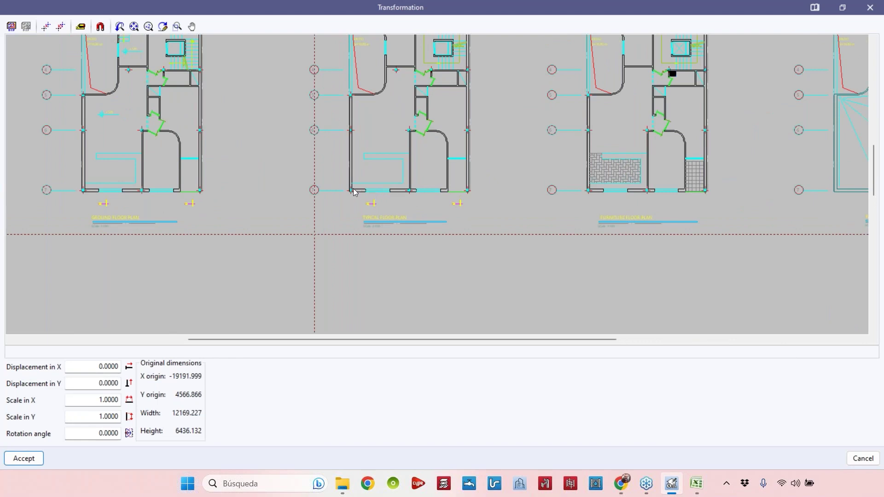
pyautogui.scroll(-4, 354, 192)
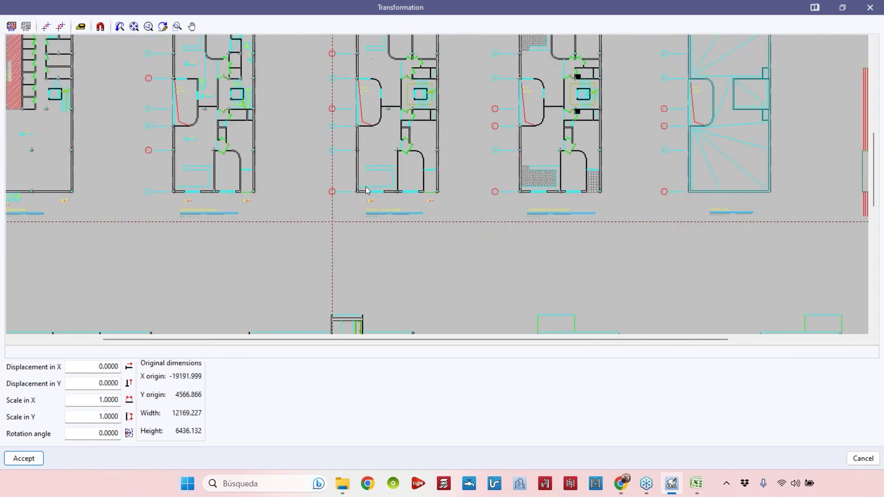
pyautogui.scroll(5, 350, 202)
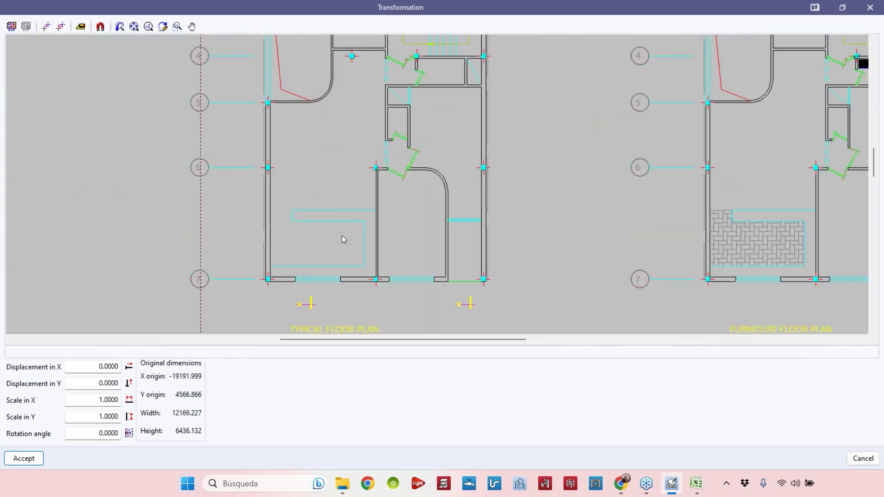
pyautogui.scroll(2, 288, 259)
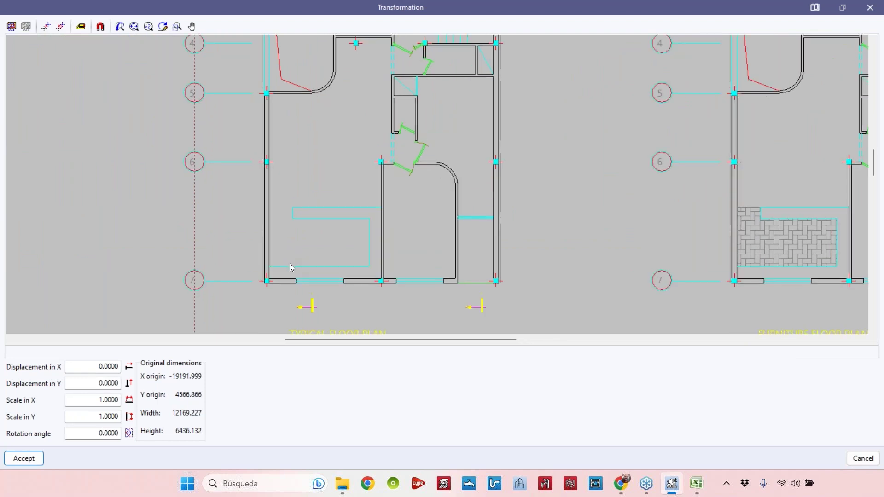
pyautogui.scroll(2, 304, 269)
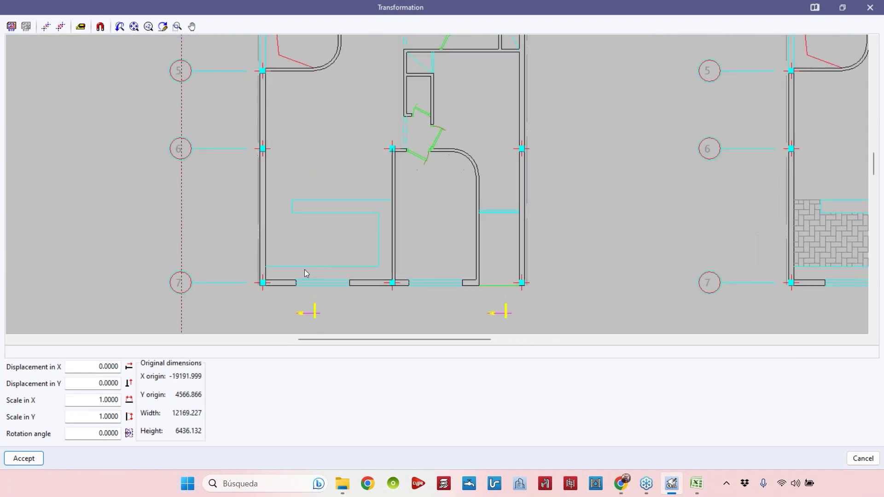
pyautogui.moveTo(93, 399); pyautogui.dragTo(136, 400)
pyautogui.press('Tab')
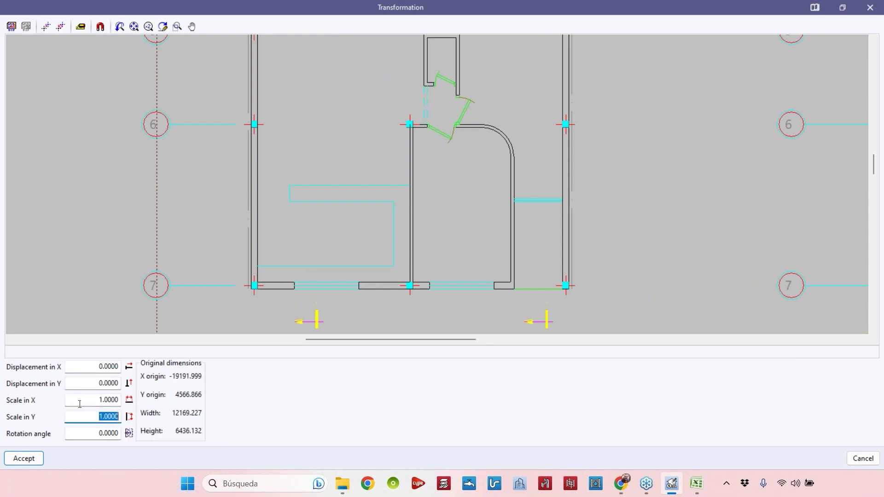
pyautogui.hotkey('shift', 'Tab')
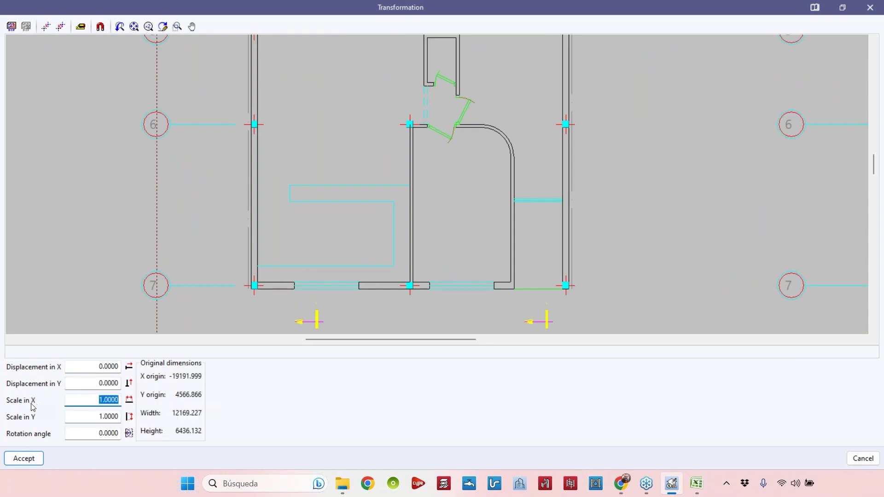
pyautogui.press('Tab')
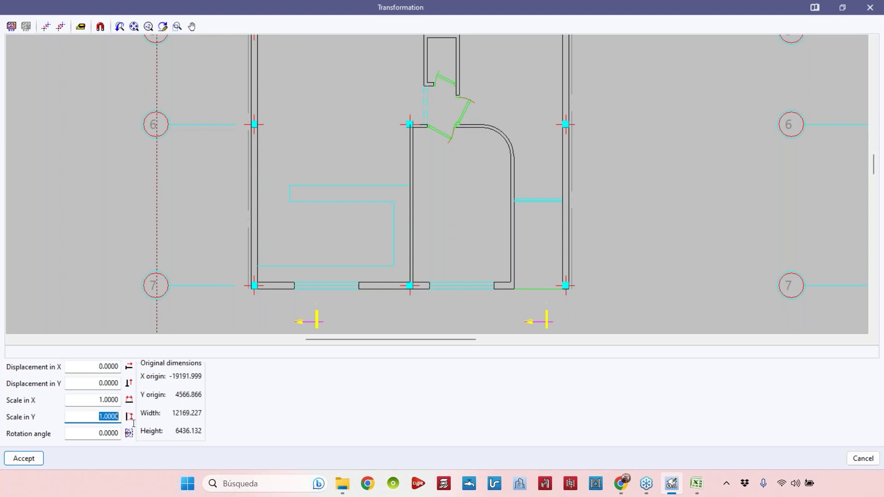
pyautogui.hotkey('shift', 'Tab')
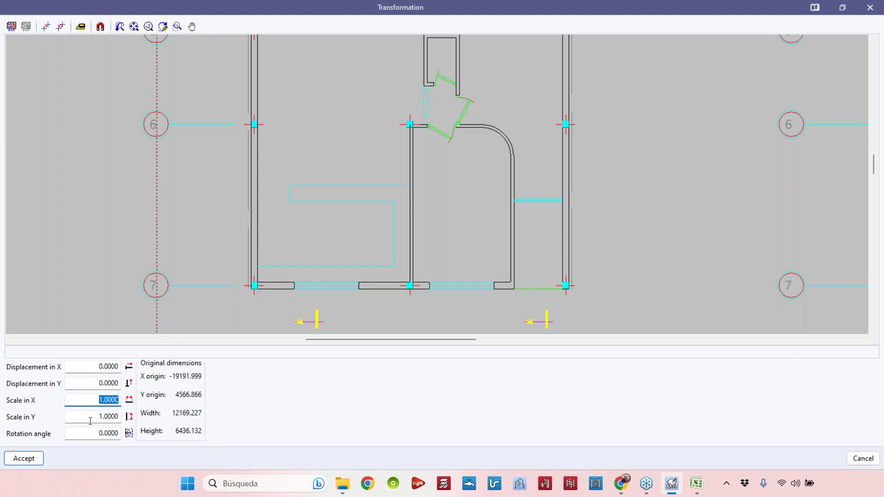
pyautogui.press('Tab')
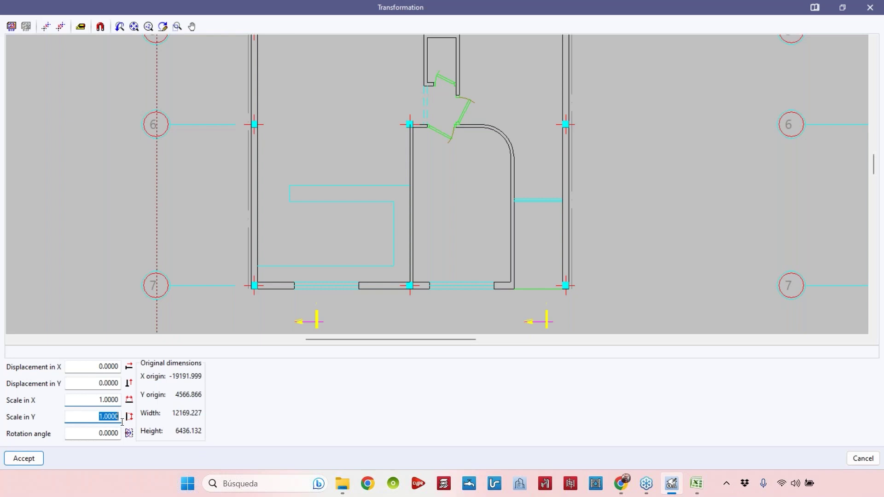
pyautogui.hotkey('shift', 'Tab')
pyautogui.press('Tab')
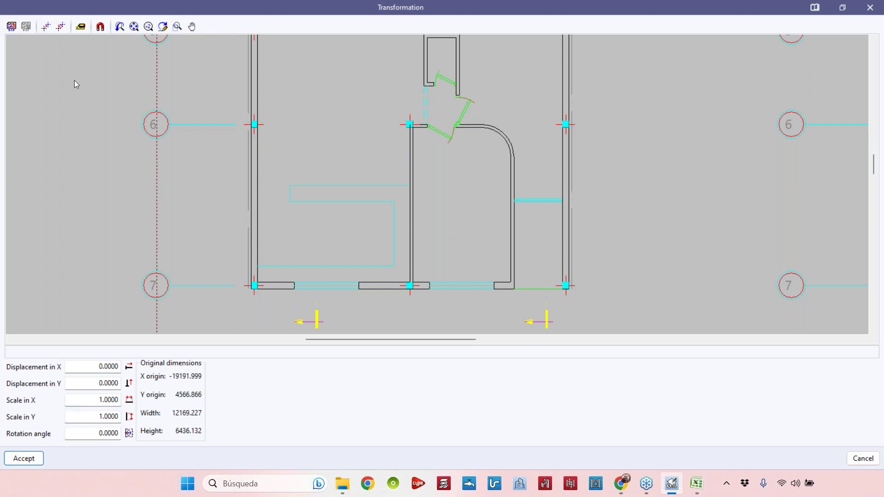
pyautogui.click(77, 30)
# Rescale the template by picking two wall points and entering the known 0.2 m distance.
pyautogui.click(84, 30)
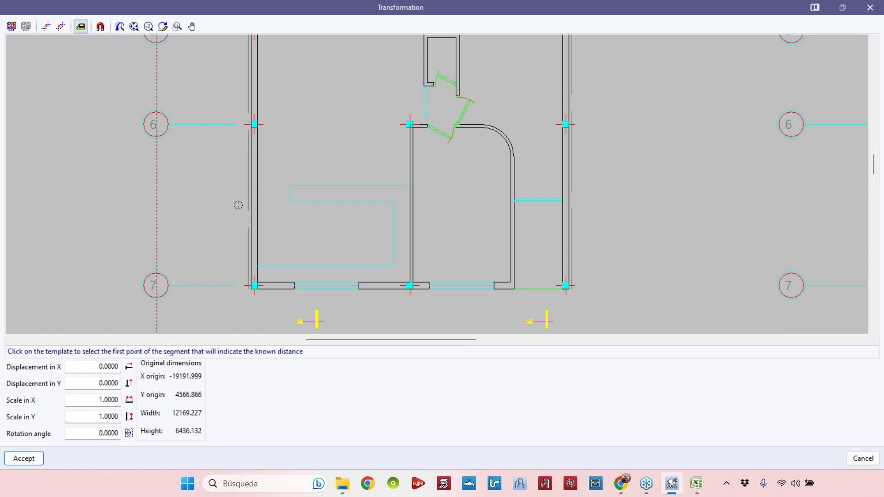
pyautogui.click(293, 288)
pyautogui.scroll(1, 293, 294)
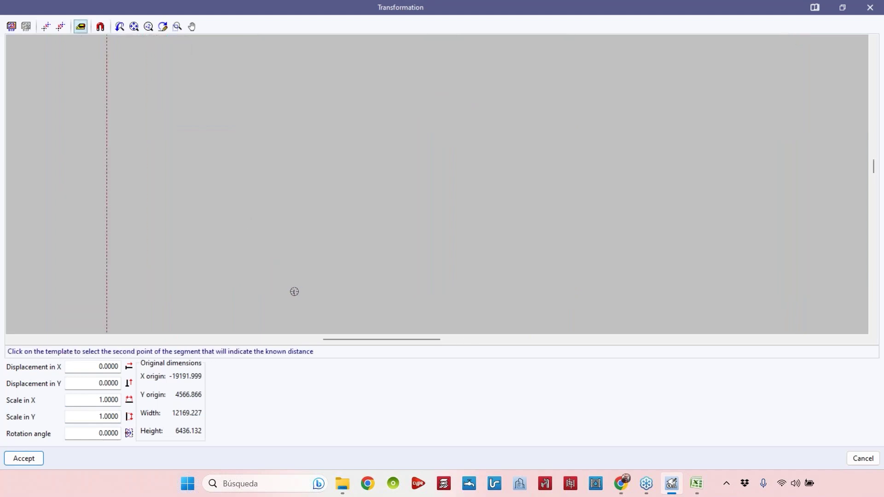
pyautogui.scroll(3, 291, 286)
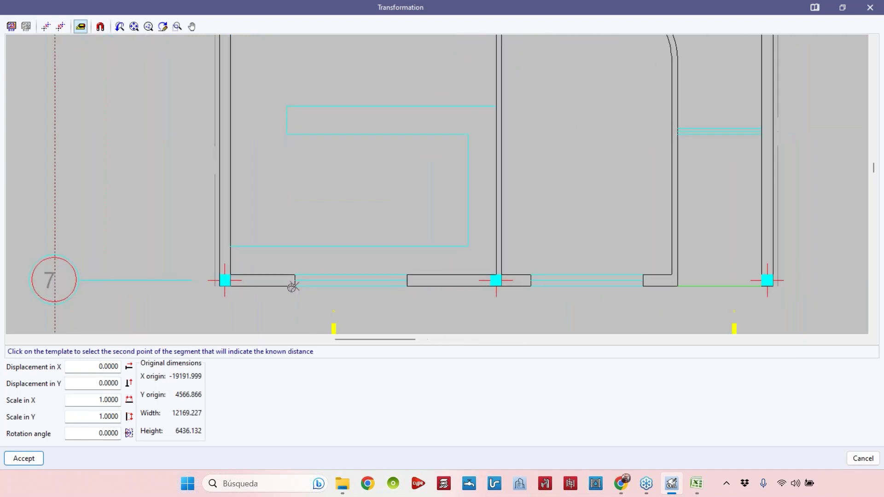
pyautogui.scroll(4, 291, 292)
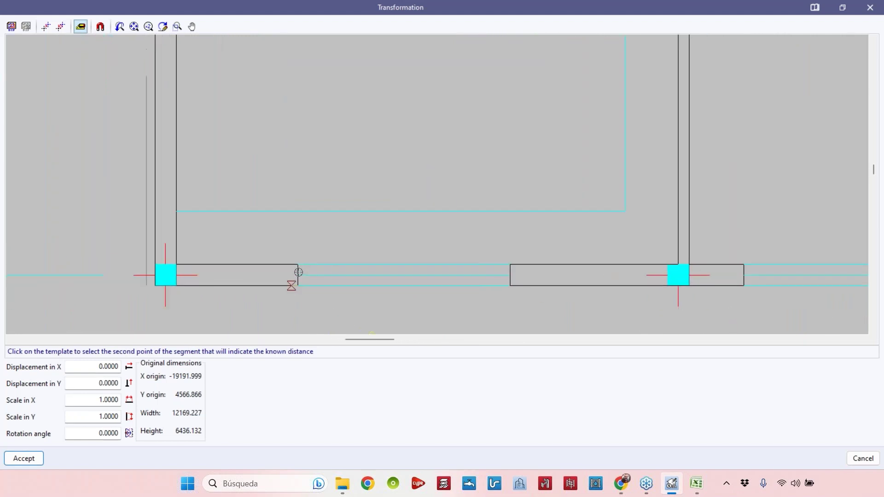
pyautogui.scroll(2, 298, 260)
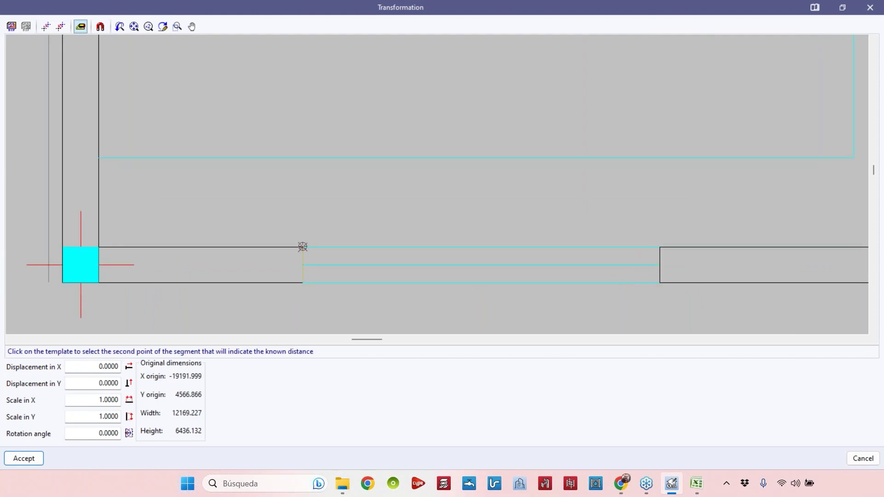
pyautogui.click(302, 246)
pyautogui.write('0.2')
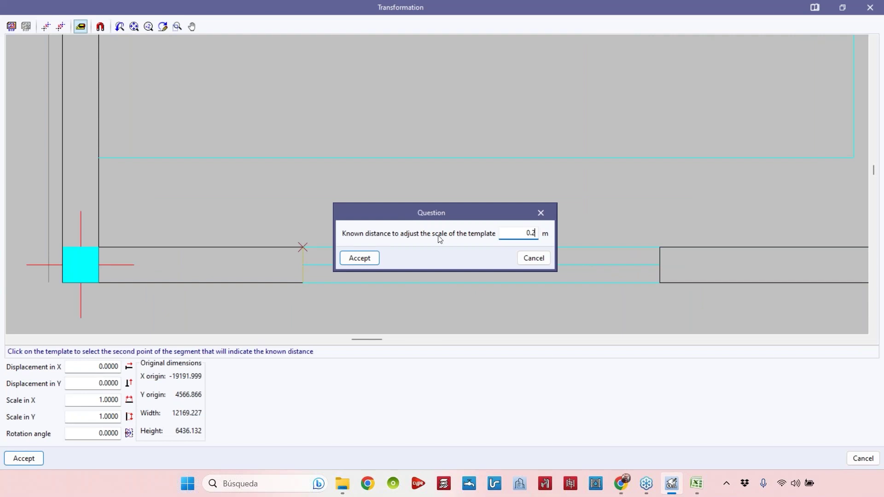
pyautogui.moveTo(448, 214); pyautogui.dragTo(481, 203)
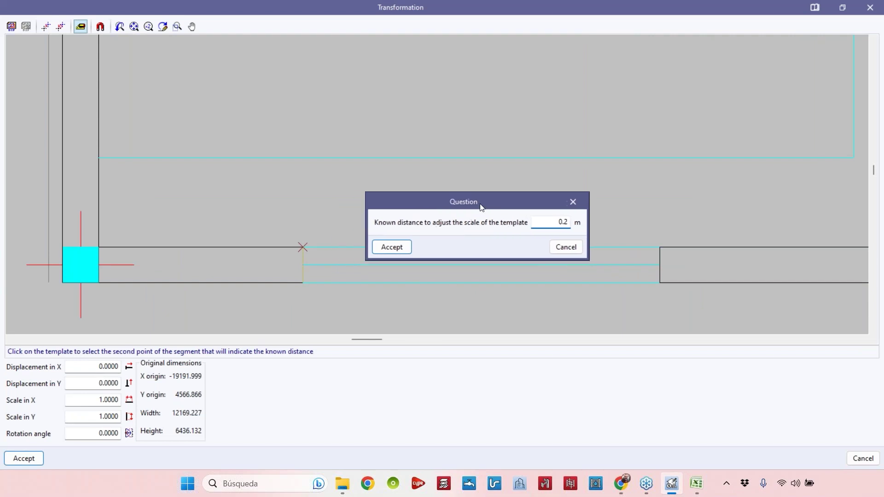
pyautogui.click(391, 247)
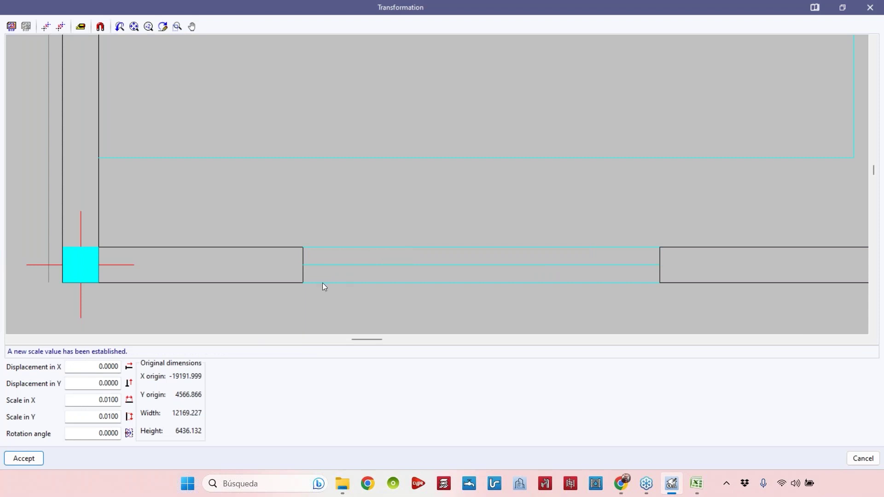
# Check the resulting 0.0100 scale values in X and Y.
pyautogui.click(112, 406)
pyautogui.click(90, 420)
pyautogui.click(81, 398)
pyautogui.click(83, 415)
pyautogui.click(96, 403)
pyautogui.click(304, 228)
# Apply the scaling and duplicate the floor plan view.
pyautogui.click(27, 457)
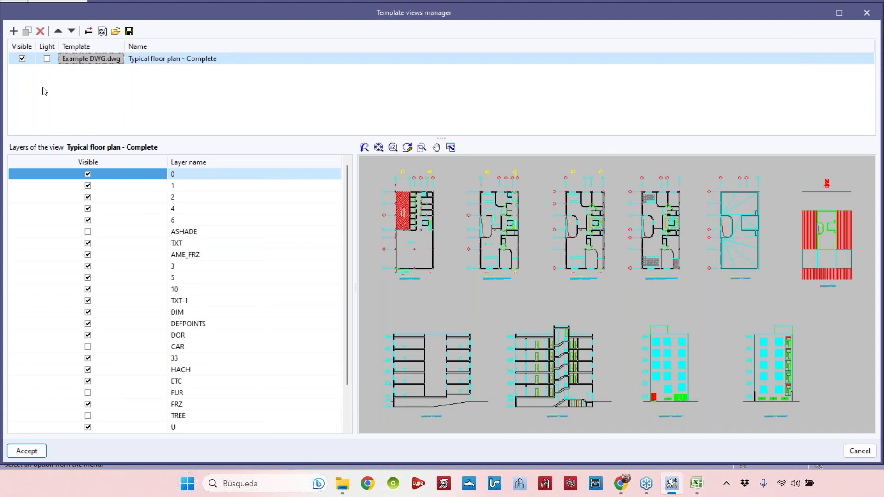
pyautogui.click(27, 30)
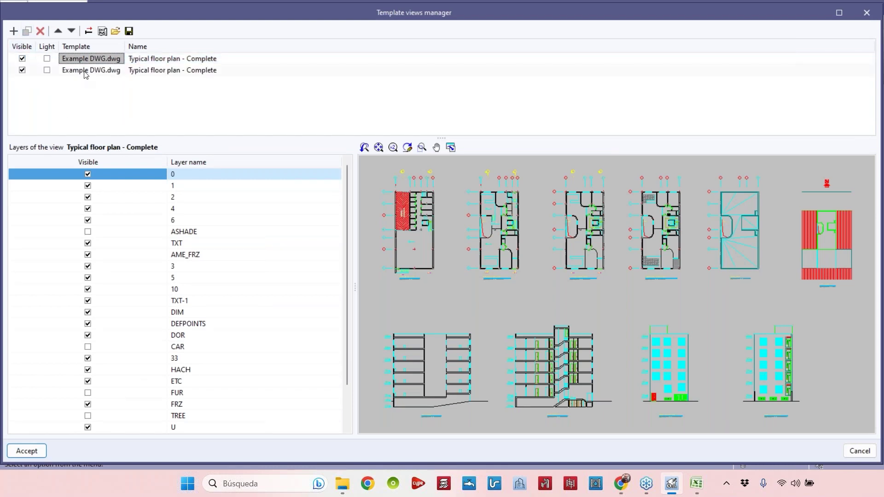
pyautogui.click(118, 70)
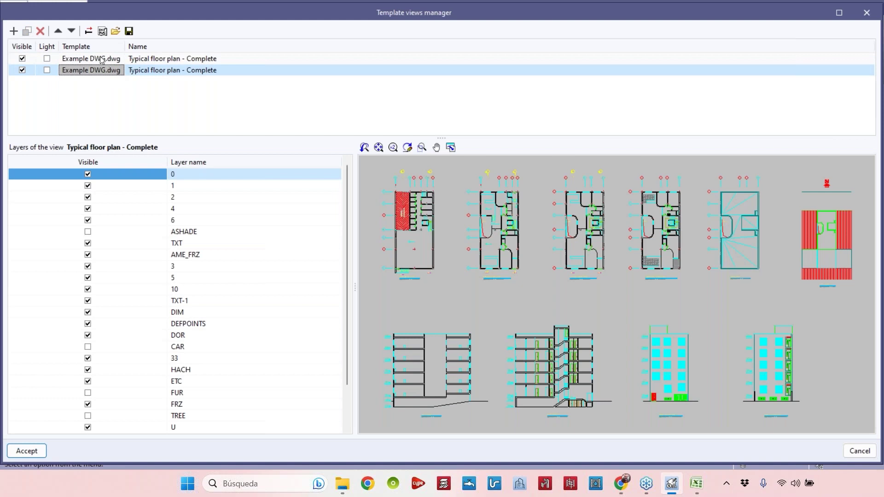
# Rename the copied view to 'Typical floor plan - Columns'.
pyautogui.click(165, 71)
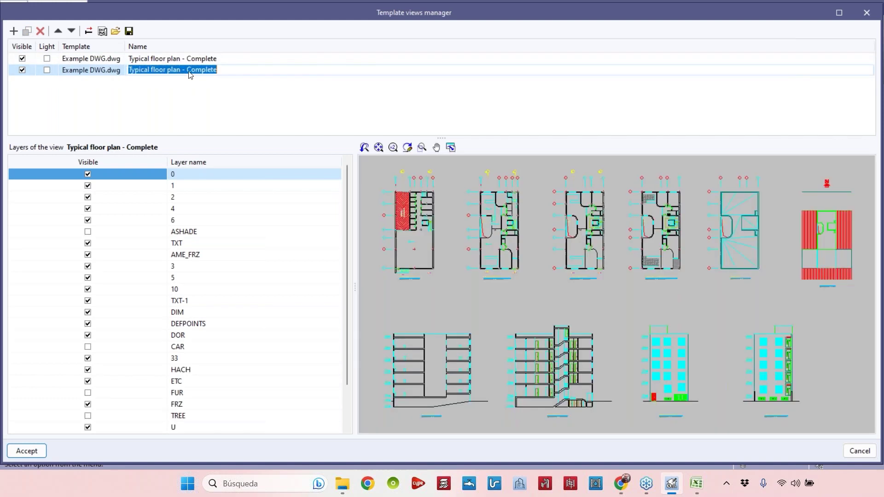
pyautogui.moveTo(186, 70); pyautogui.dragTo(242, 70)
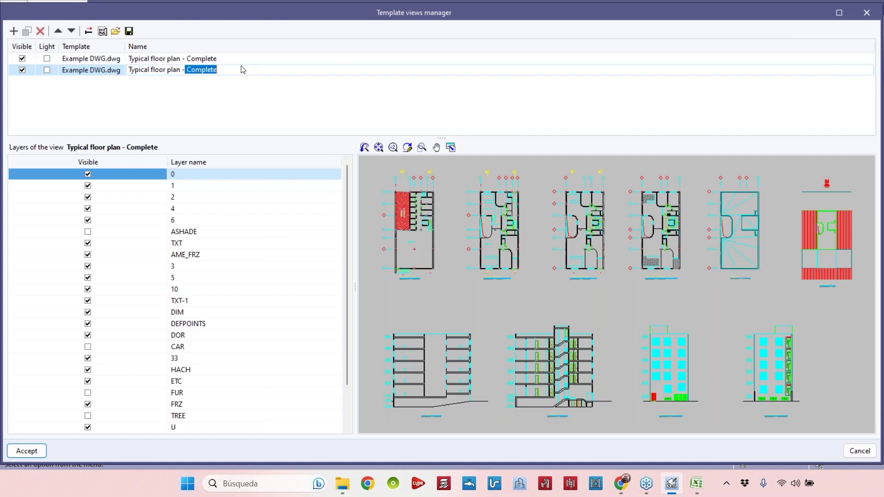
pyautogui.press('BackSpace')
pyautogui.write('Cilu')
pyautogui.press('BackSpace')
pyautogui.press('BackSpace')
pyautogui.press('BackSpace')
pyautogui.press('BackSpace')
pyautogui.write('olum')
pyautogui.press('Return')
# Hide all layers in the view except layer 4.
pyautogui.rightClick(90, 170)
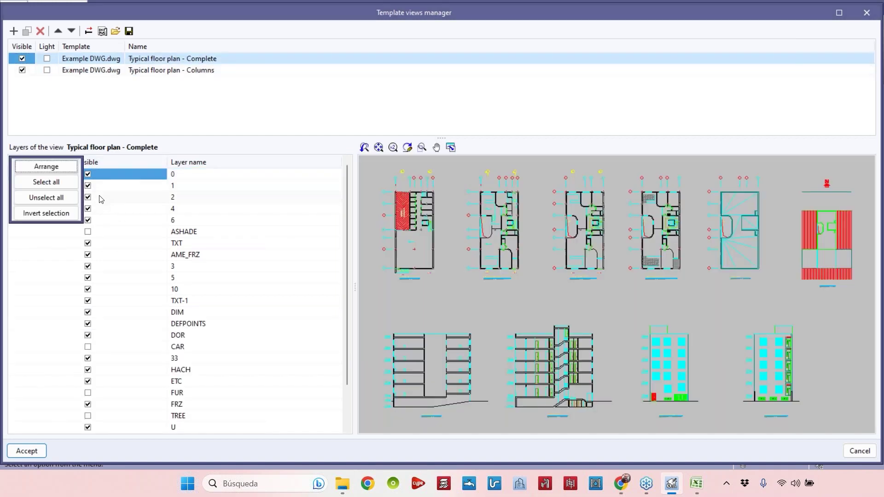
pyautogui.click(58, 197)
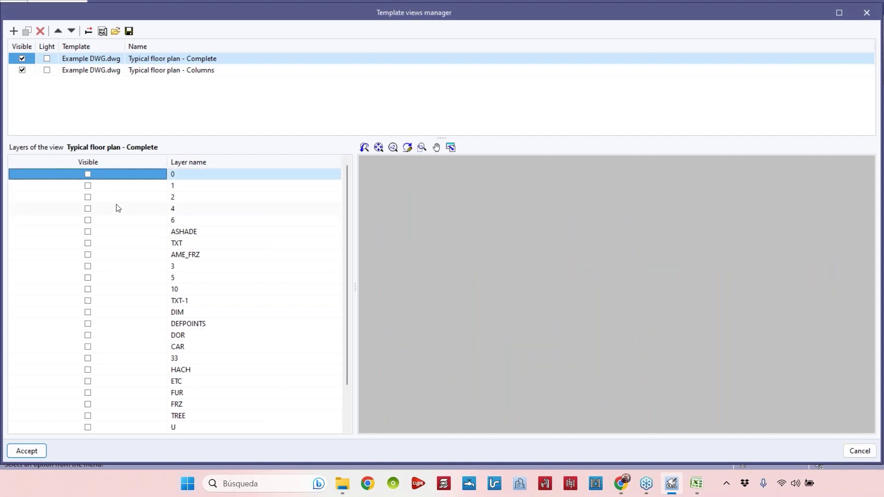
pyautogui.click(87, 209)
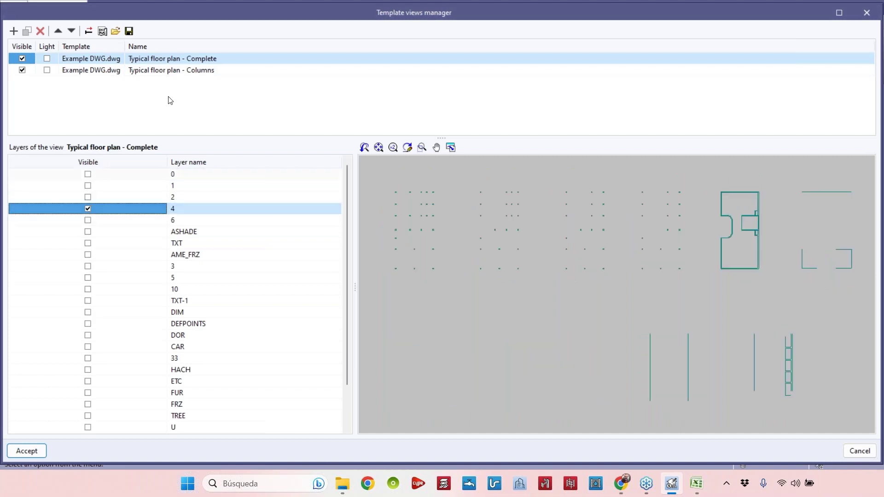
# Rename the first view to 'Typical floor plan - Columns'.
pyautogui.click(185, 69)
pyautogui.click(191, 57)
pyautogui.click(189, 61)
pyautogui.moveTo(190, 59); pyautogui.dragTo(290, 67)
pyautogui.write('olumns')
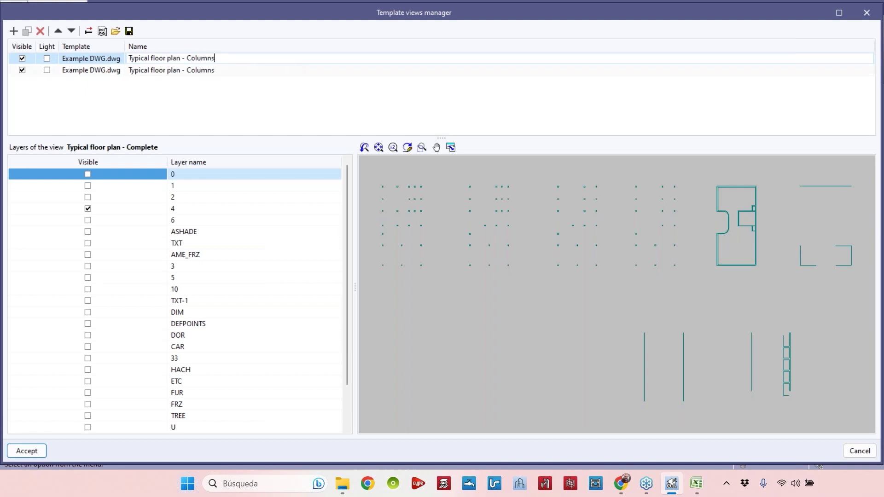
pyautogui.press('Return')
# Rename the second view to 'Typical floor plan - Complete'.
pyautogui.click(201, 72)
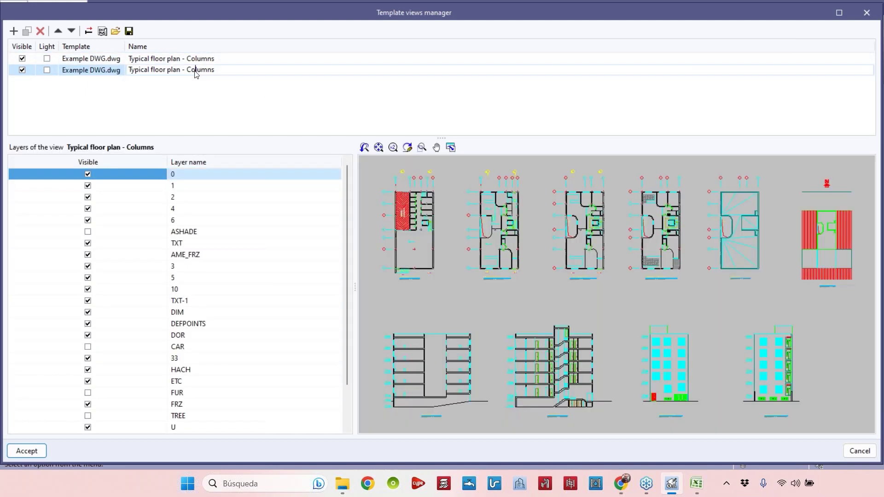
pyautogui.moveTo(191, 70); pyautogui.dragTo(215, 70)
pyautogui.write('ompletet')
pyautogui.press('Return')
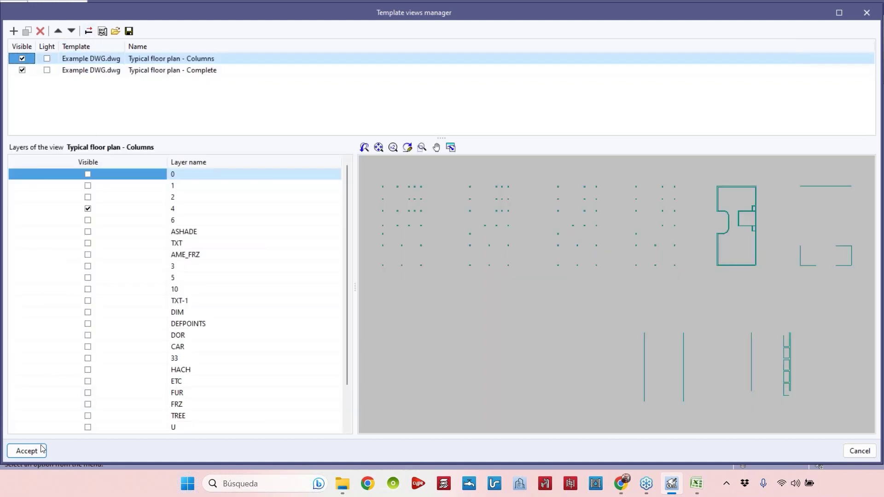
# Compare the layer lists of the Complete and Columns views.
pyautogui.click(184, 72)
pyautogui.press('Up')
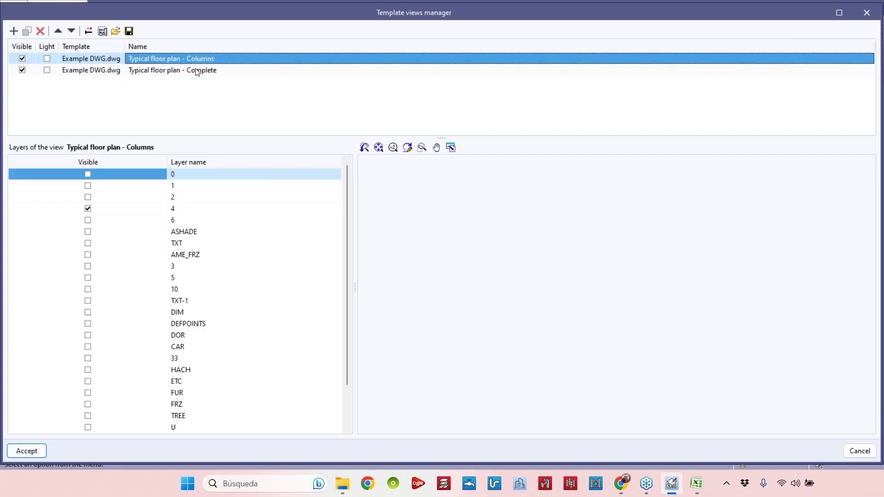
pyautogui.click(196, 73)
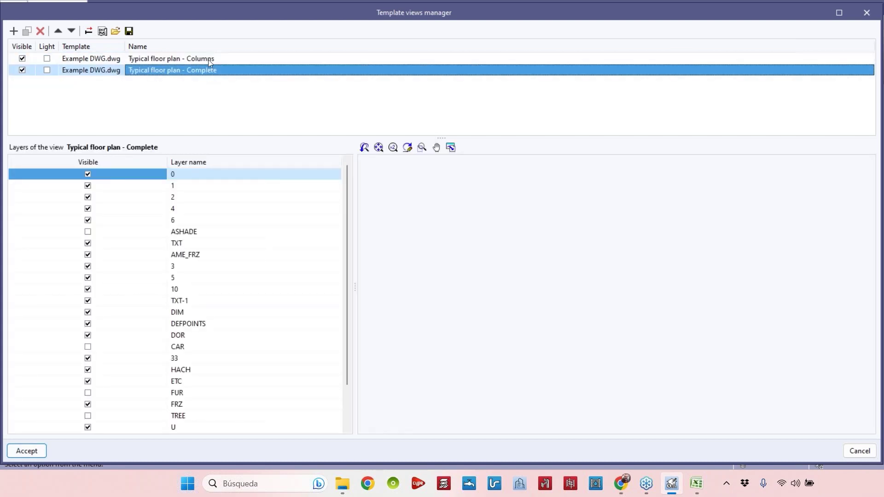
pyautogui.press('Up')
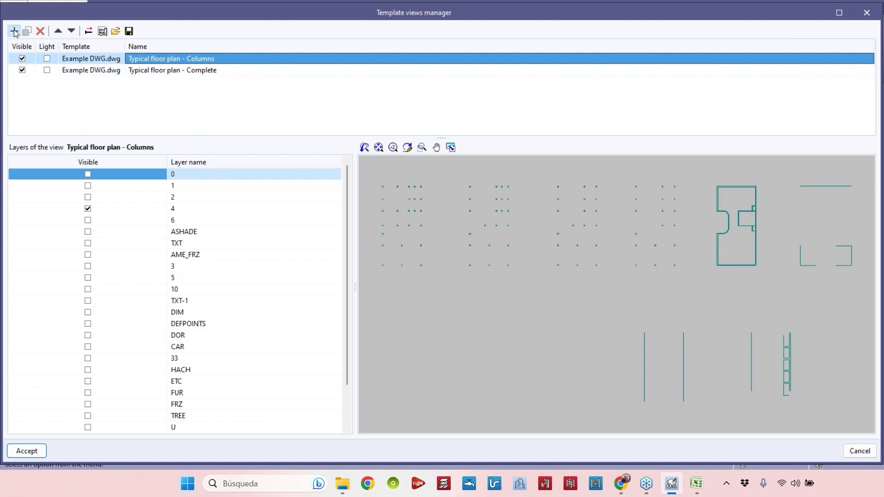
pyautogui.press('Return')
# Add the Example JPG 1 image as a new template view, filtering files to Images.
pyautogui.click(11, 54)
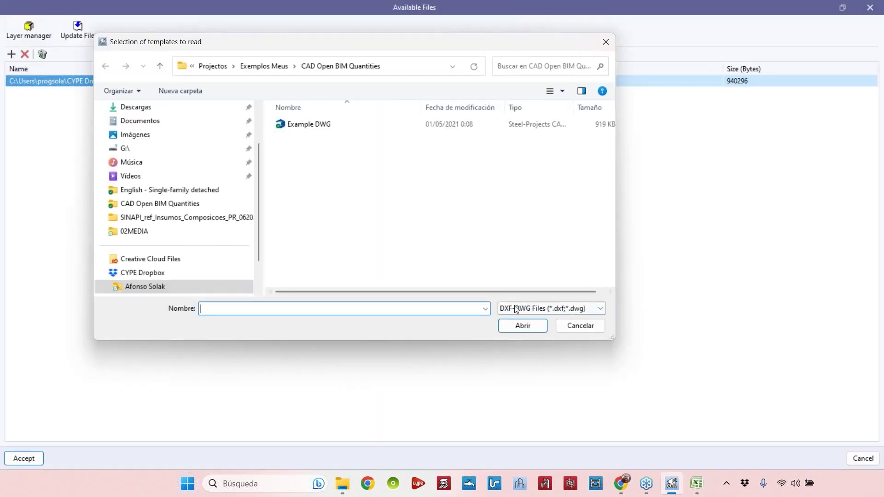
pyautogui.click(517, 308)
pyautogui.click(537, 345)
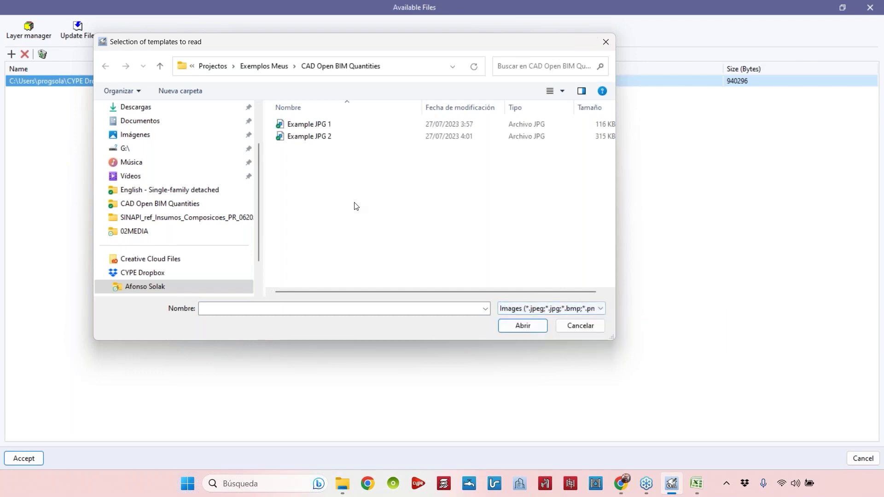
pyautogui.click(299, 125)
pyautogui.click(521, 328)
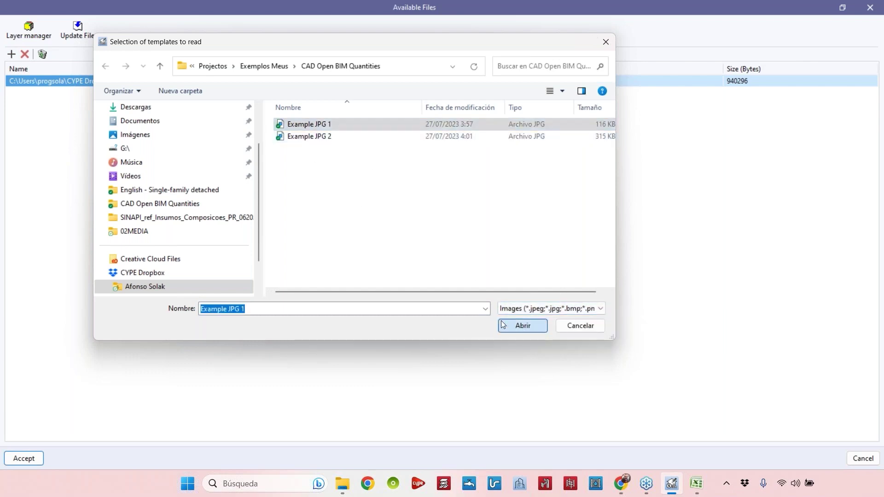
pyautogui.click(43, 457)
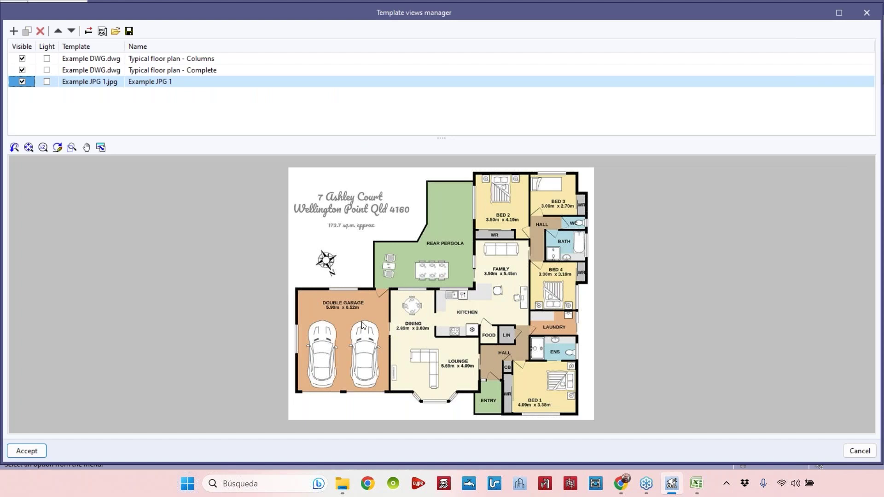
# Rescale Example JPG 1 to 8.3006 using the garage's 5.90 m bottom width.
pyautogui.click(89, 31)
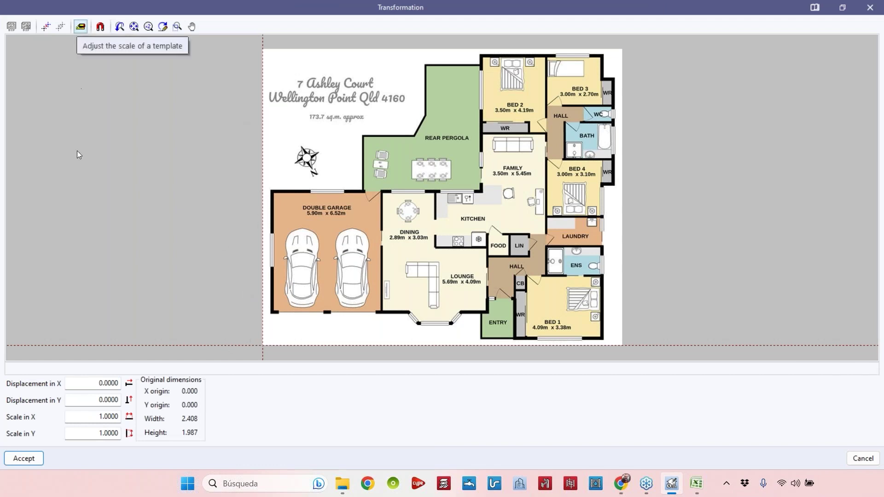
pyautogui.click(80, 27)
pyautogui.scroll(5, 287, 310)
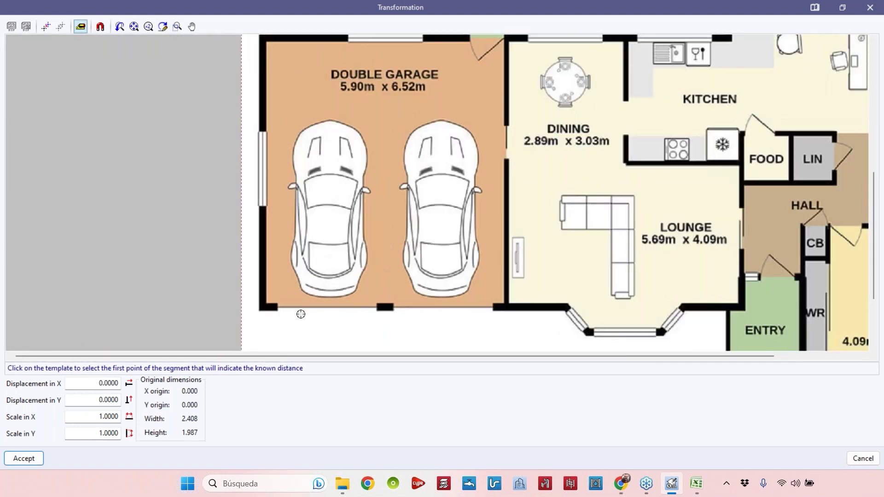
pyautogui.scroll(-2, 290, 312)
pyautogui.scroll(3, 258, 311)
pyautogui.click(258, 311)
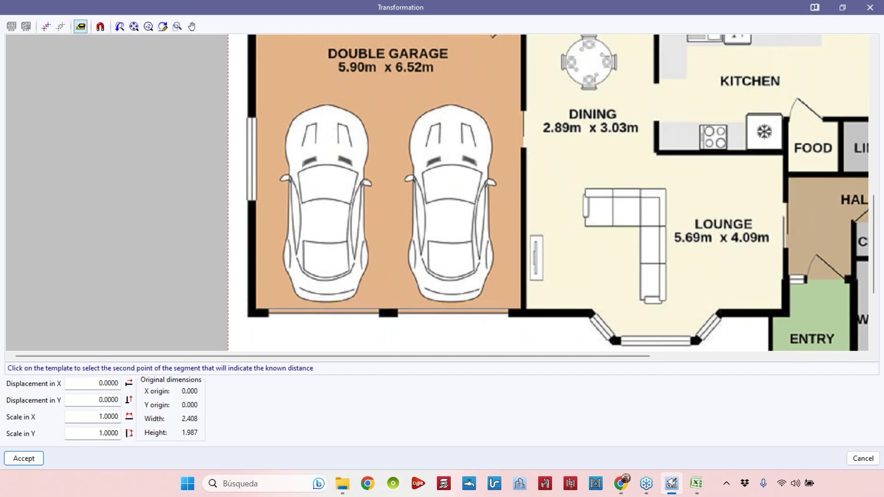
pyautogui.click(520, 308)
pyautogui.write('5.9')
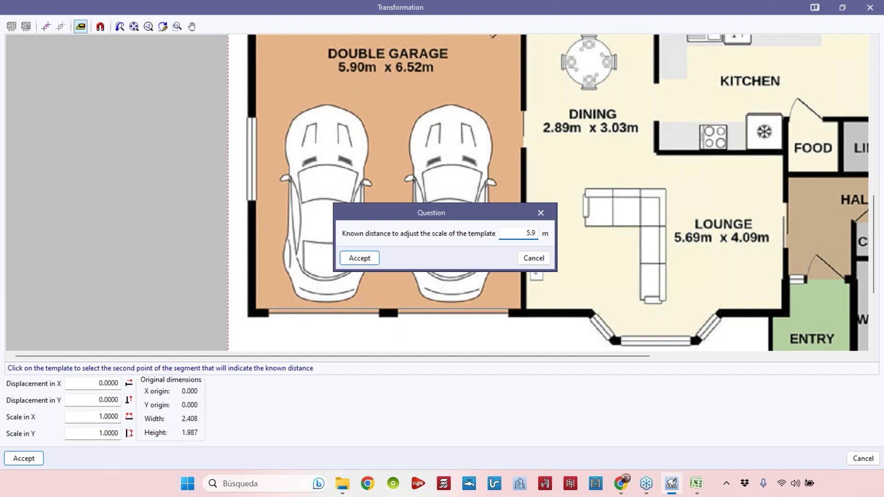
pyautogui.write('0')
pyautogui.click(359, 258)
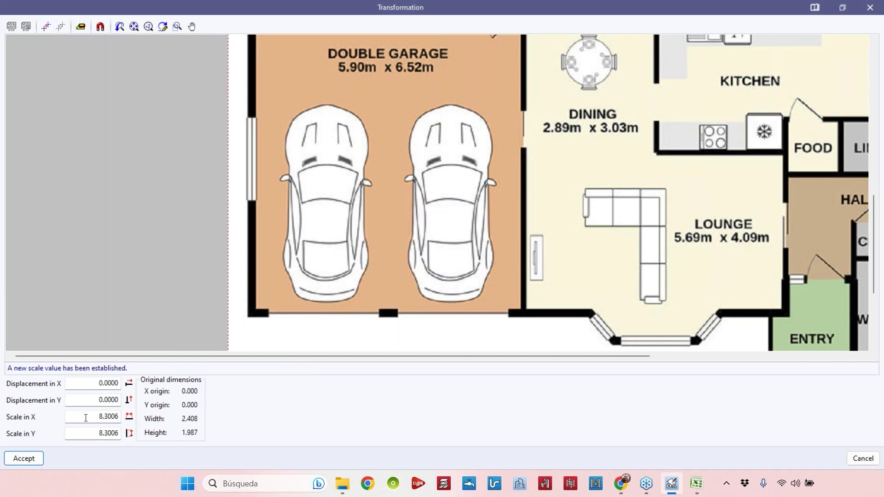
pyautogui.press('Tab')
pyautogui.click(280, 250)
pyautogui.click(9, 460)
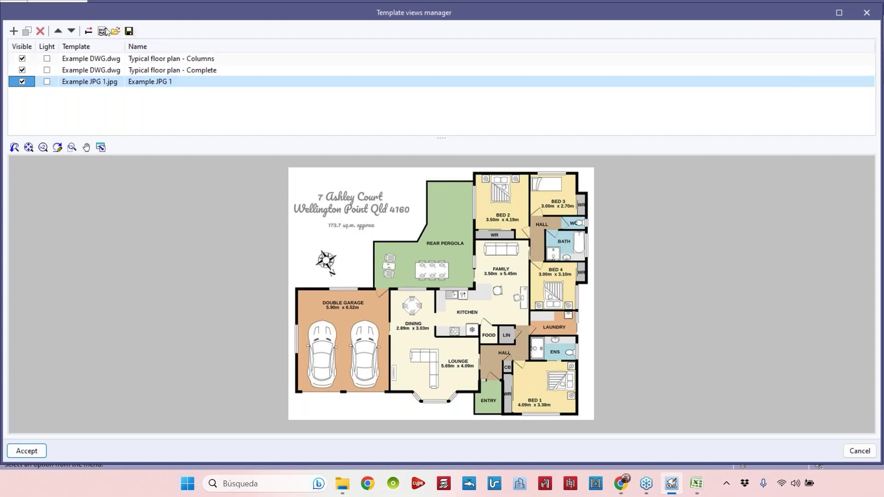
# Add the Example JPG 2 image as a new template view, filtering files to Images.
pyautogui.click(14, 31)
pyautogui.click(11, 54)
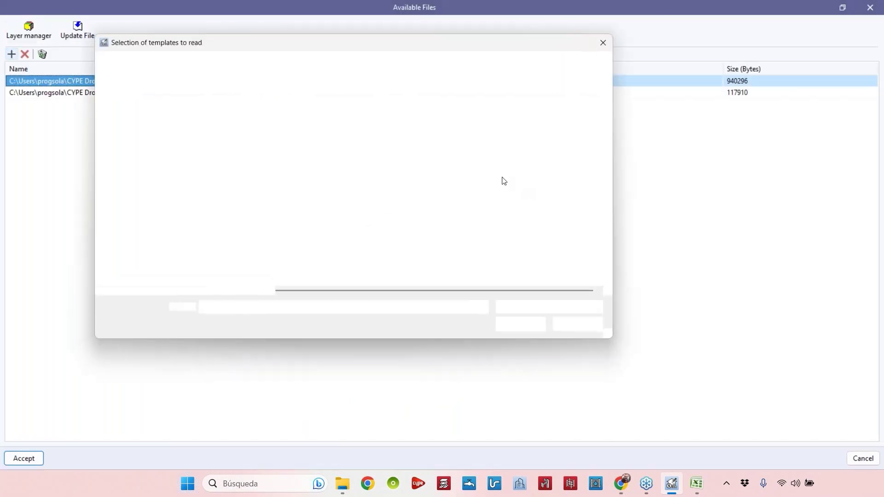
pyautogui.click(575, 309)
pyautogui.click(568, 332)
pyautogui.click(328, 136)
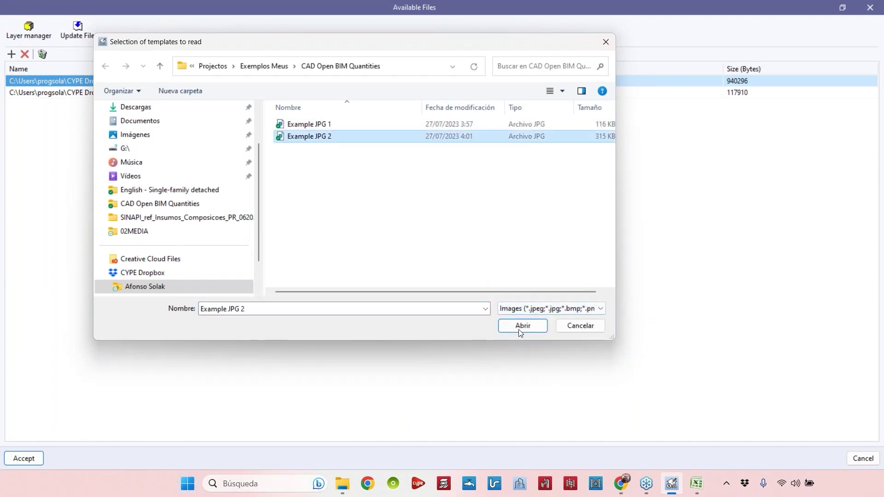
pyautogui.click(520, 326)
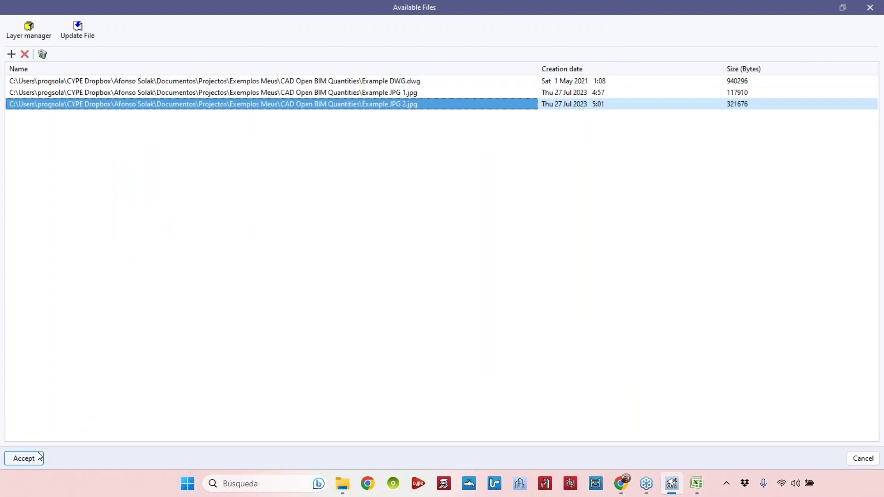
pyautogui.click(39, 456)
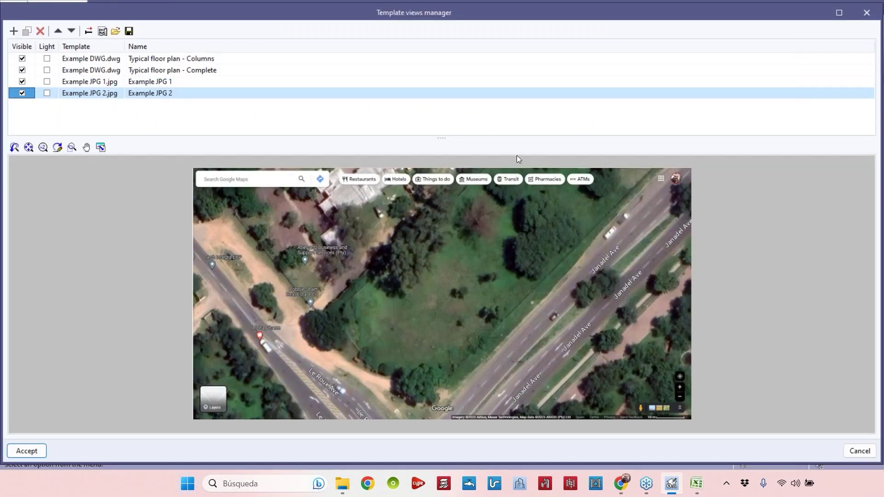
# Enlarge the template preview and zoom in on the map's scale bar.
pyautogui.moveTo(446, 138); pyautogui.dragTo(458, 99)
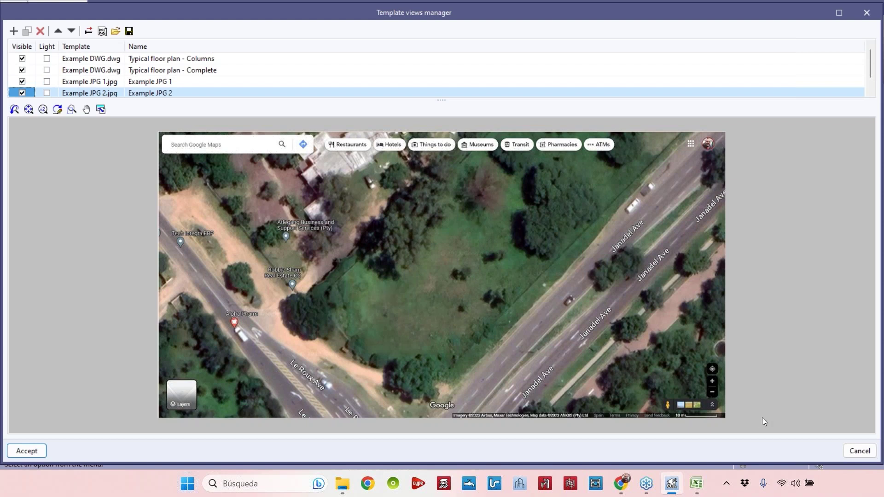
pyautogui.scroll(5, 728, 414)
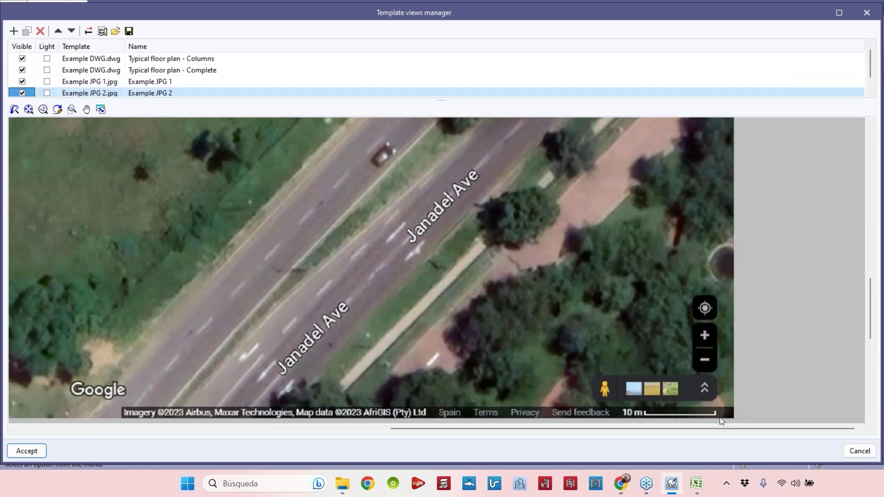
pyautogui.scroll(5, 717, 416)
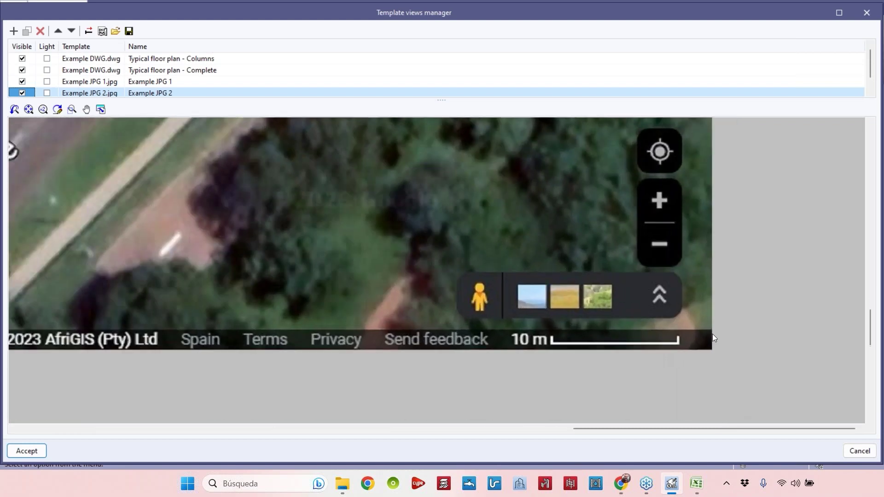
pyautogui.scroll(1, 624, 347)
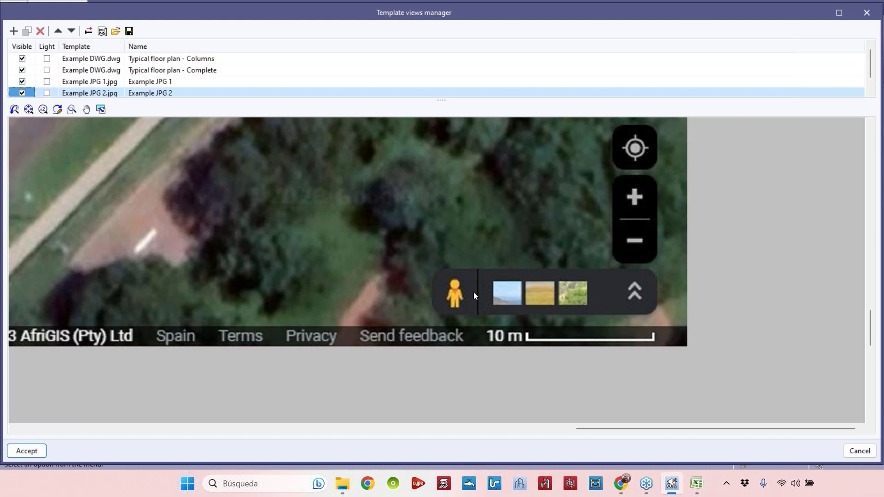
# Rescale the Example JPG 2 map from its 10 m scale bar.
pyautogui.click(89, 31)
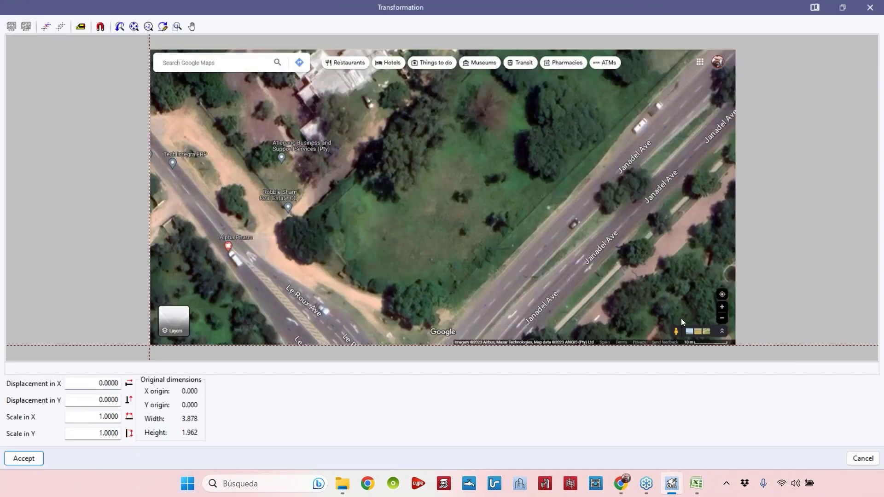
pyautogui.scroll(-2, 732, 331)
pyautogui.scroll(4, 733, 328)
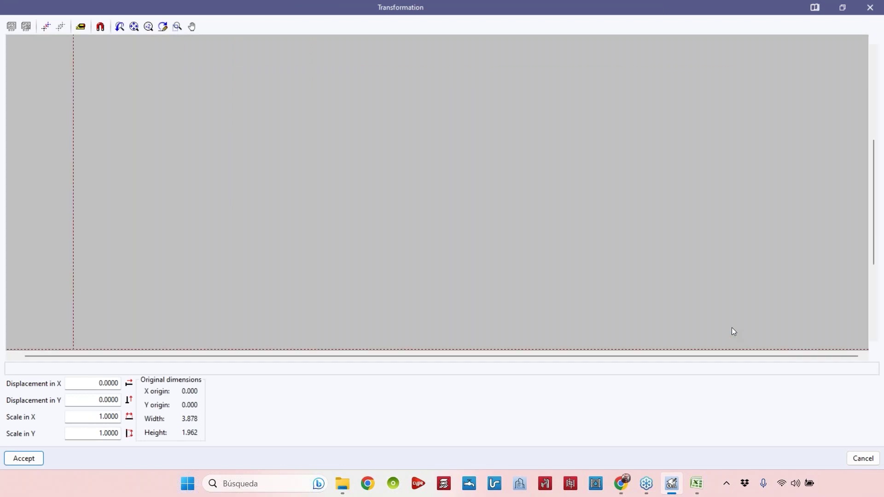
pyautogui.scroll(3, 634, 216)
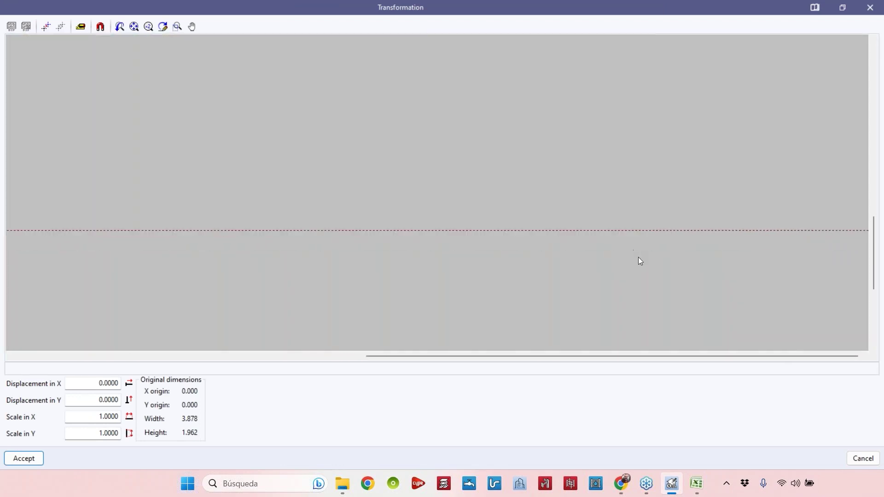
pyautogui.scroll(4, 638, 261)
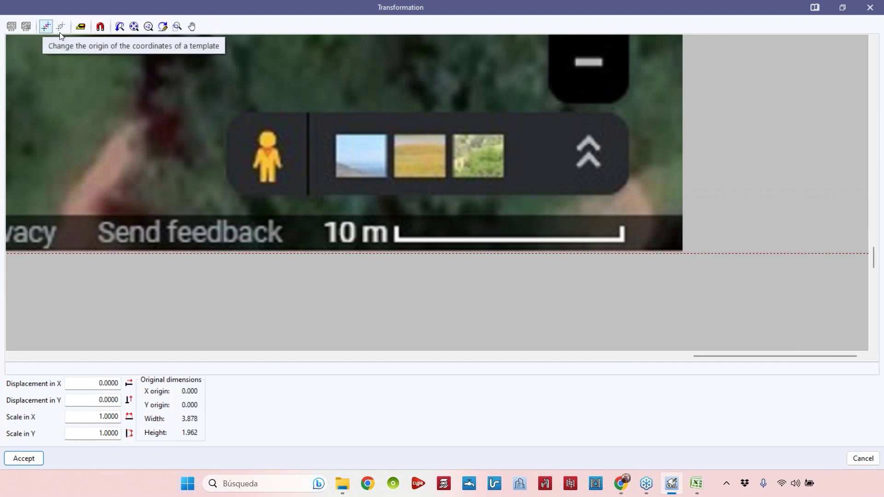
pyautogui.click(80, 27)
pyautogui.click(396, 239)
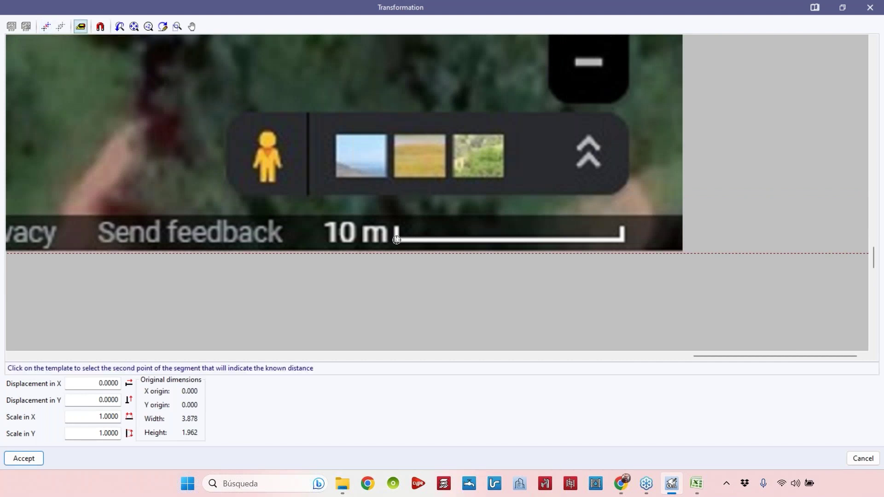
pyautogui.click(622, 239)
pyautogui.write('10')
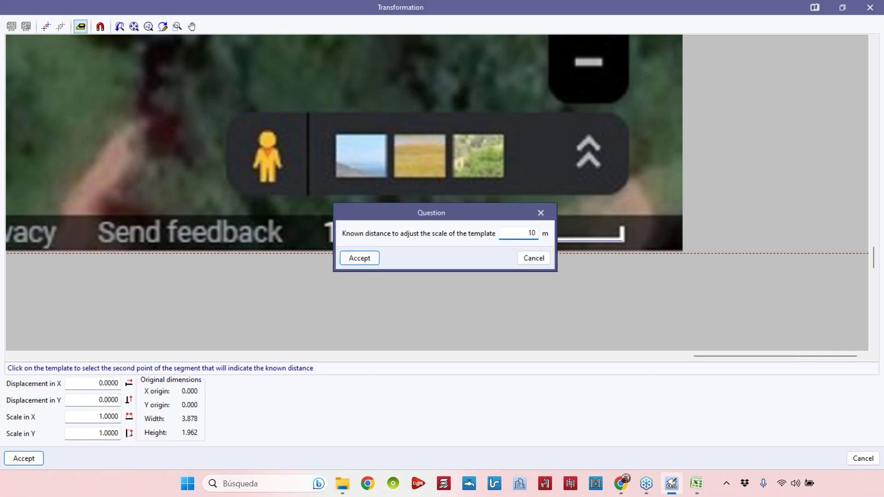
pyautogui.click(359, 258)
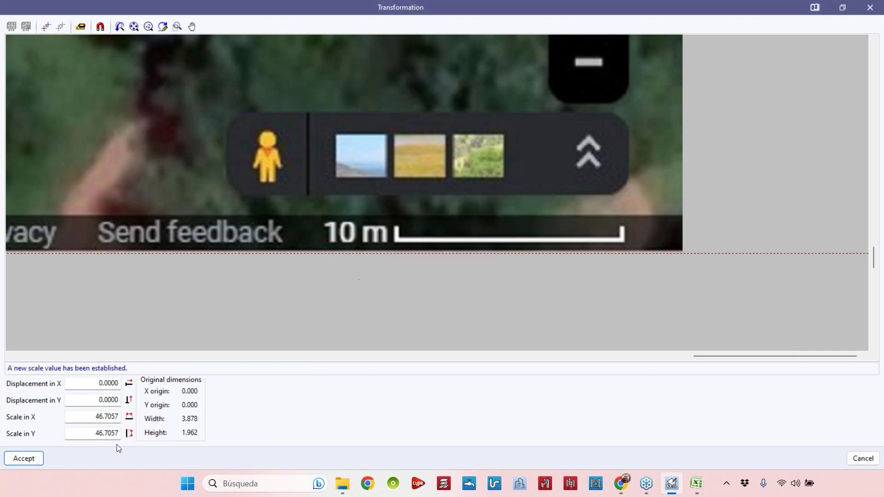
# Check and apply the 46.7057 X and Y scale, then enlarge the template list.
pyautogui.doubleClick(101, 414)
pyautogui.press('Tab')
pyautogui.hotkey('shift', 'Tab')
pyautogui.click(35, 456)
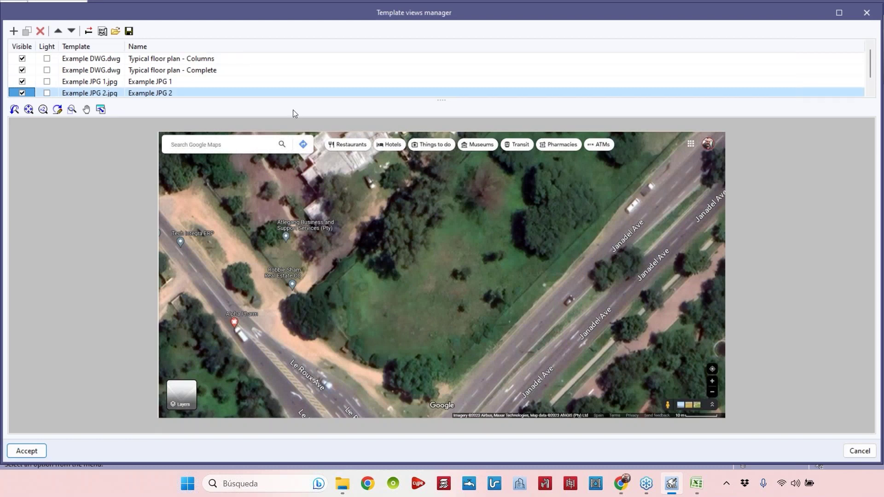
pyautogui.moveTo(333, 100); pyautogui.dragTo(334, 147)
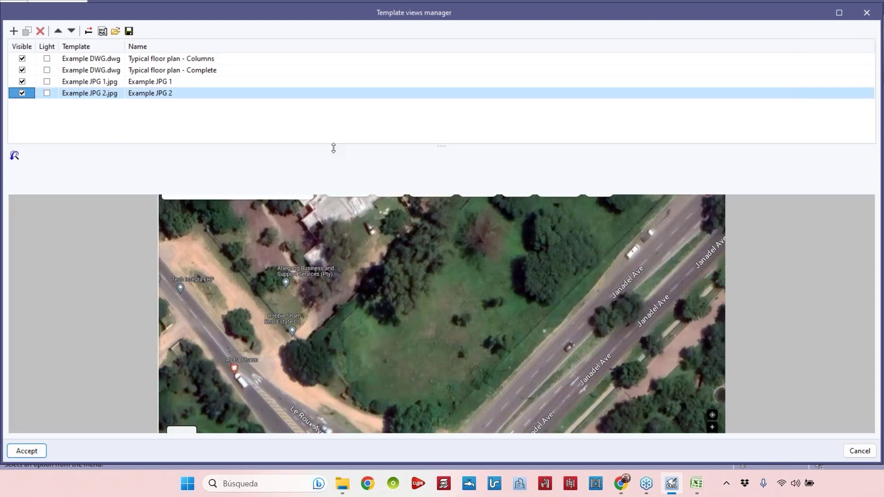
# Import Example PDF.pdf as a fifth template view using the PDF Files filter.
pyautogui.click(13, 31)
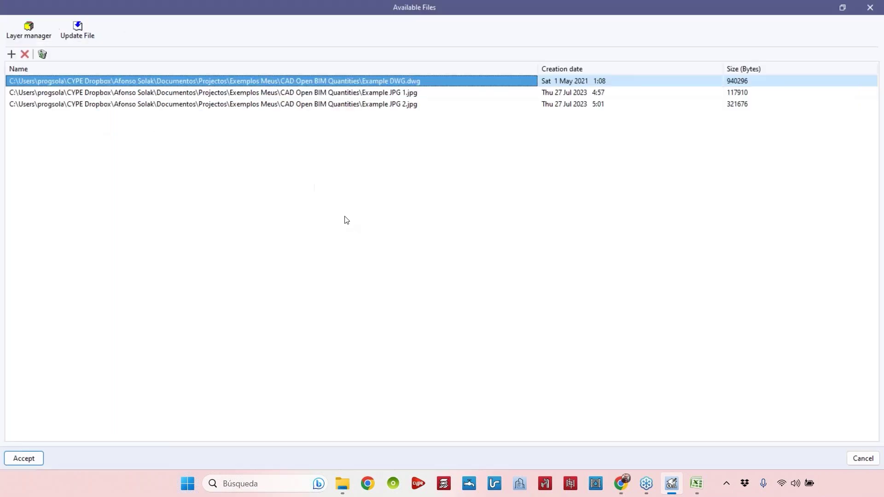
pyautogui.click(11, 54)
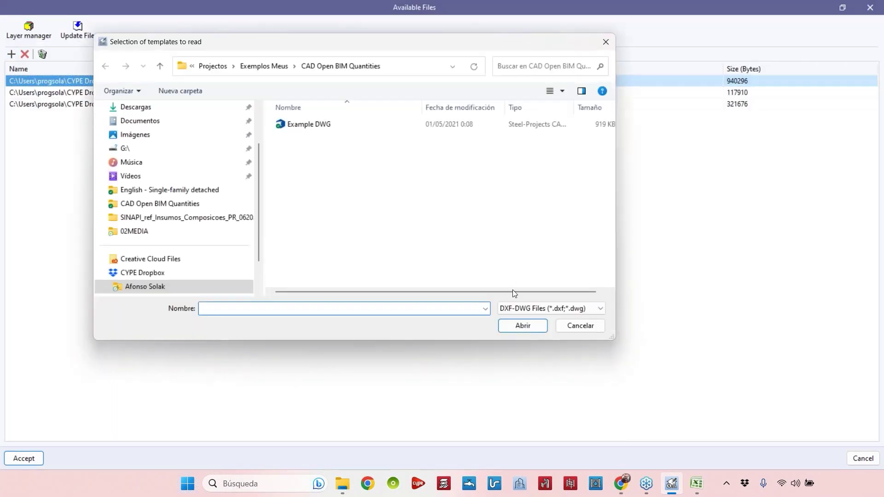
pyautogui.click(529, 308)
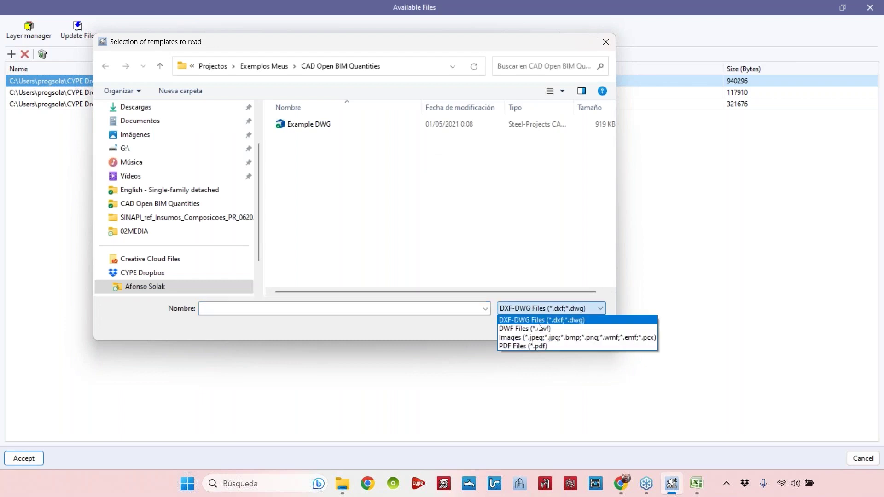
pyautogui.click(544, 346)
pyautogui.click(302, 126)
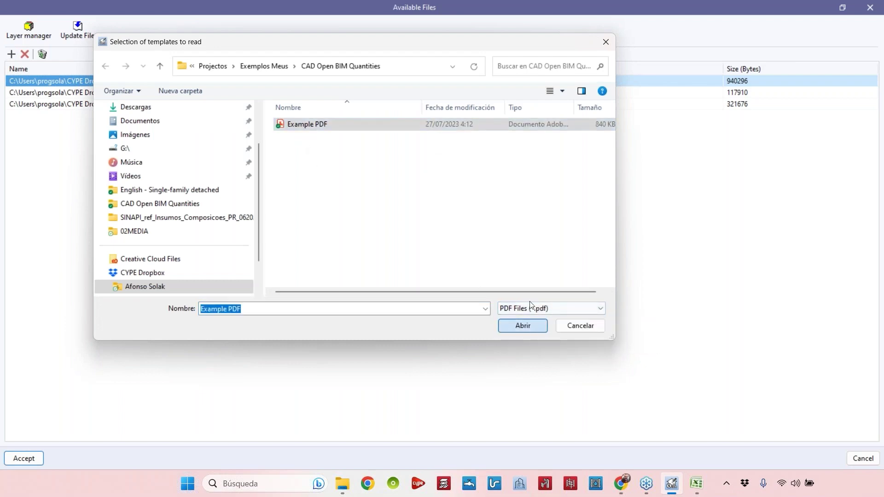
pyautogui.press('Return')
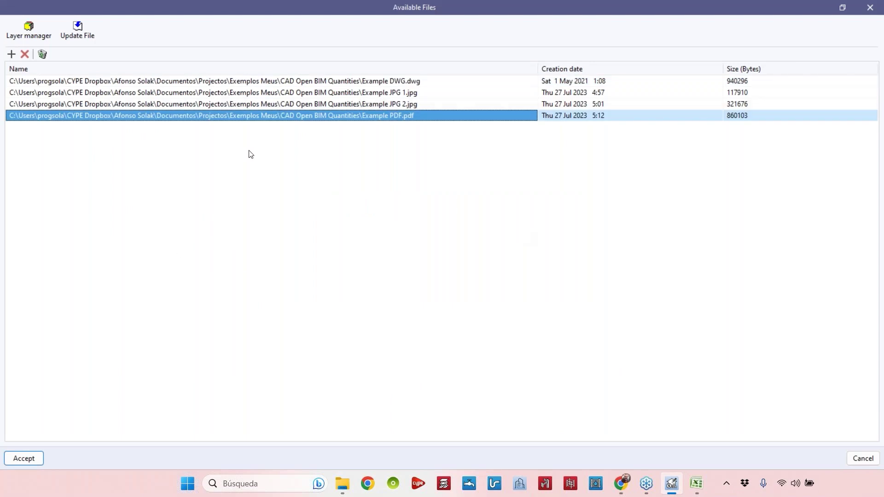
pyautogui.press('Return')
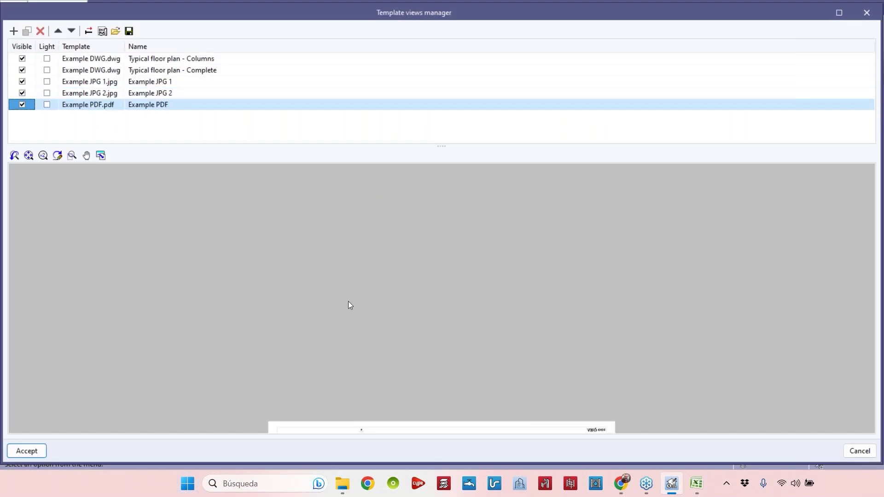
# Rescale Example PDF from two picked points with a 0.80 m known distance.
pyautogui.click(88, 30)
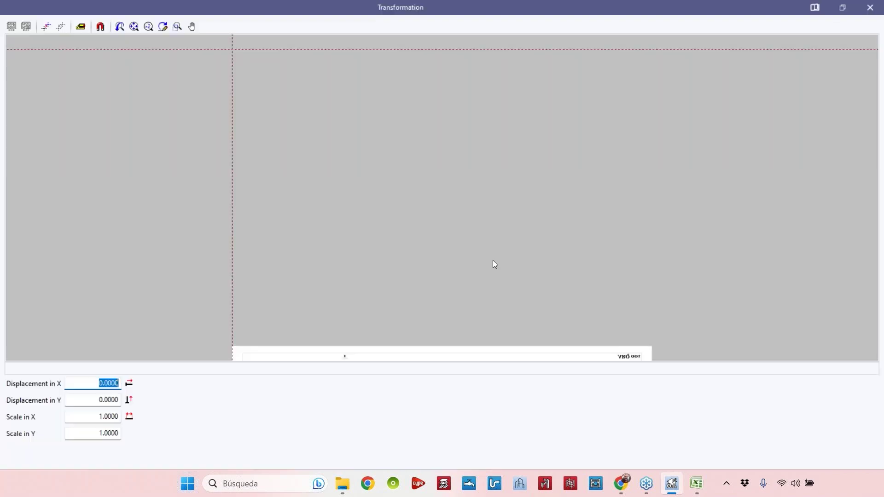
pyautogui.scroll(-3, 363, 118)
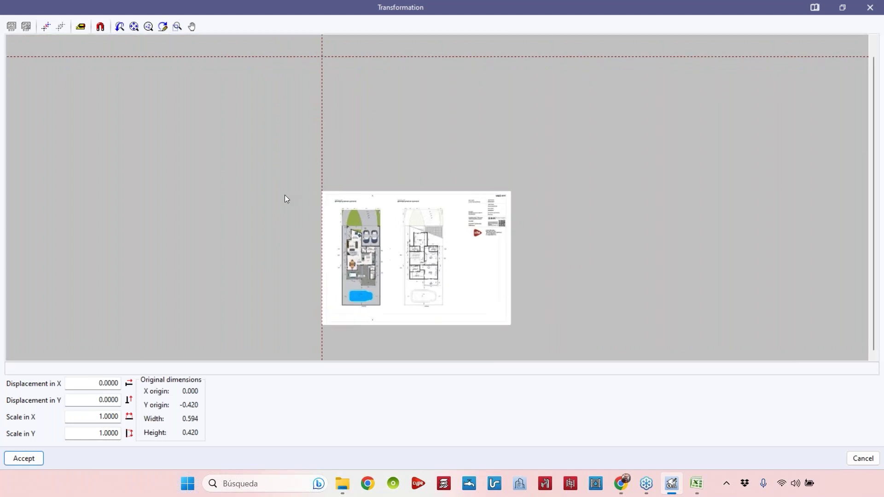
pyautogui.scroll(3, 365, 234)
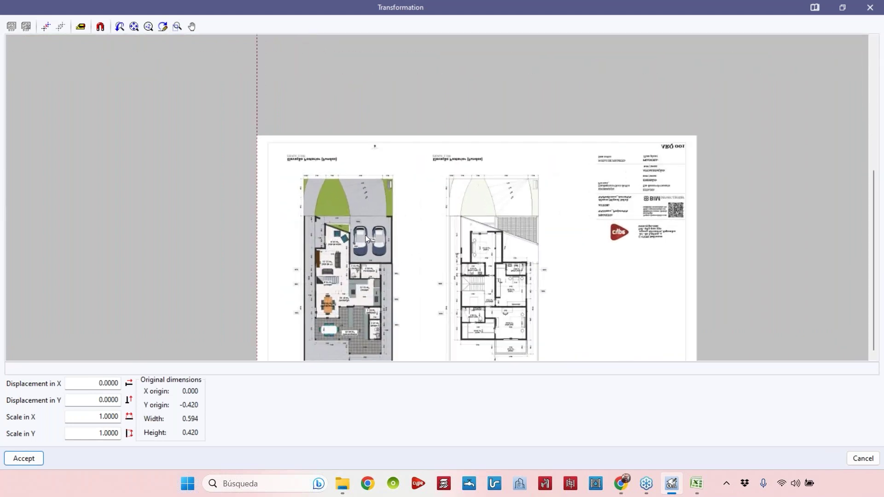
pyautogui.scroll(3, 332, 278)
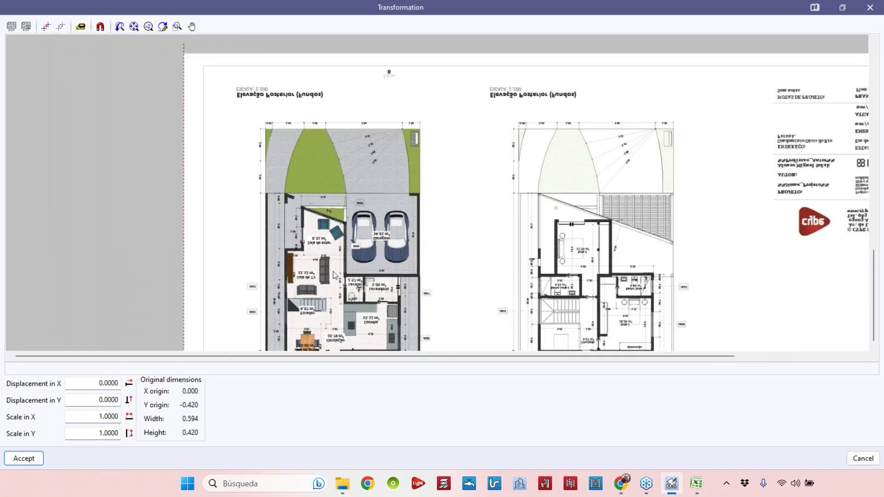
pyautogui.scroll(1, 333, 271)
pyautogui.scroll(-3, 365, 252)
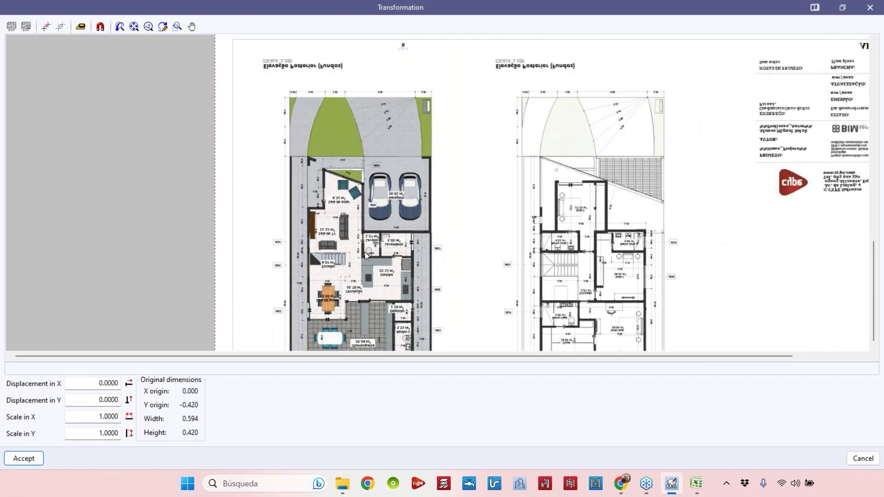
pyautogui.scroll(4, 365, 253)
pyautogui.scroll(-1, 364, 252)
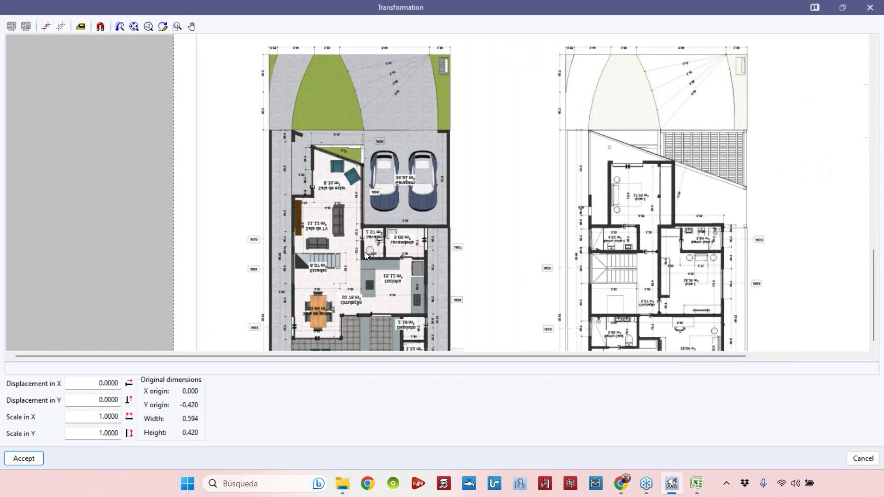
pyautogui.scroll(3, 365, 252)
pyautogui.scroll(4, 364, 252)
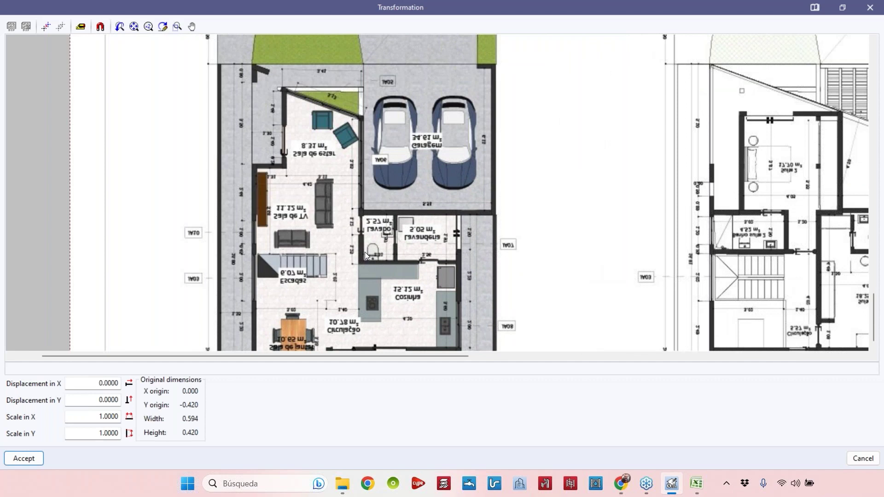
pyautogui.scroll(-2, 364, 252)
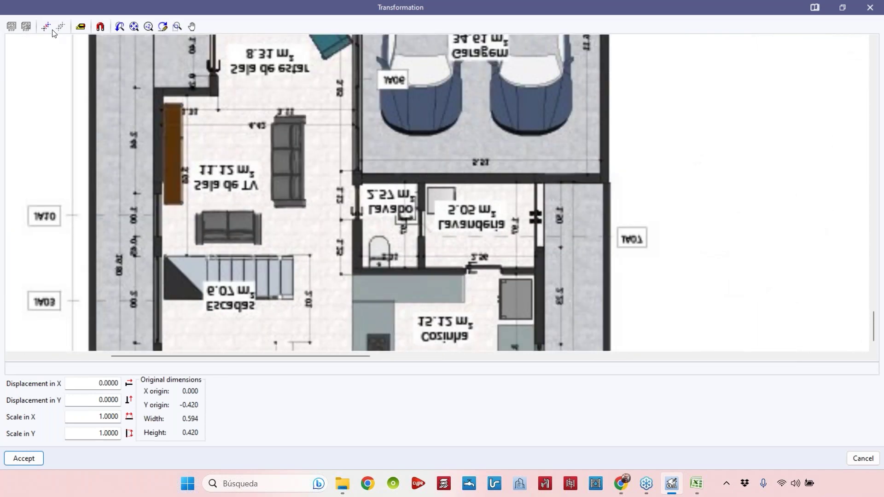
pyautogui.click(81, 26)
pyautogui.click(359, 185)
pyautogui.click(358, 215)
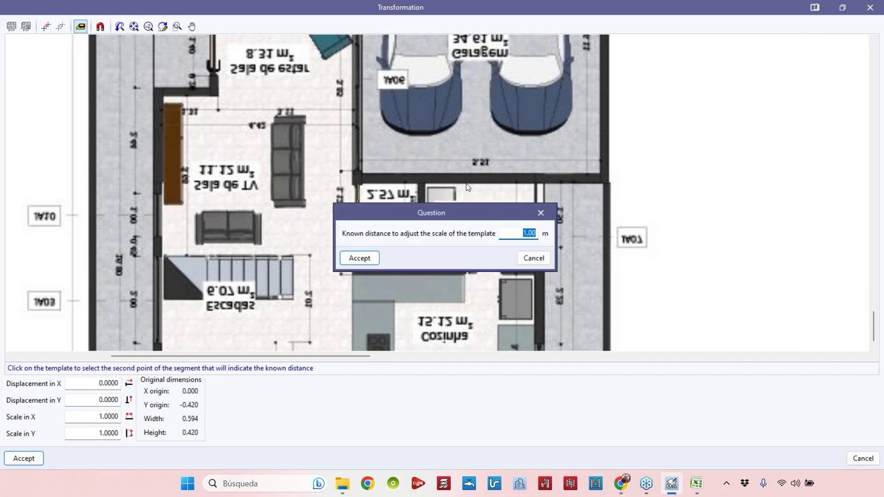
pyautogui.write('0.8')
pyautogui.click(353, 260)
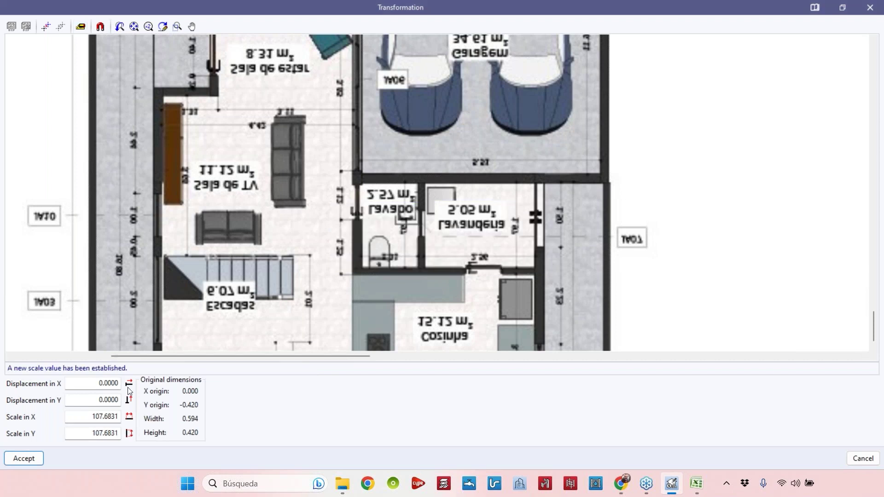
# Set Scale in X and Y to 100 and apply it to Example PDF.
pyautogui.moveTo(90, 417); pyautogui.dragTo(126, 433)
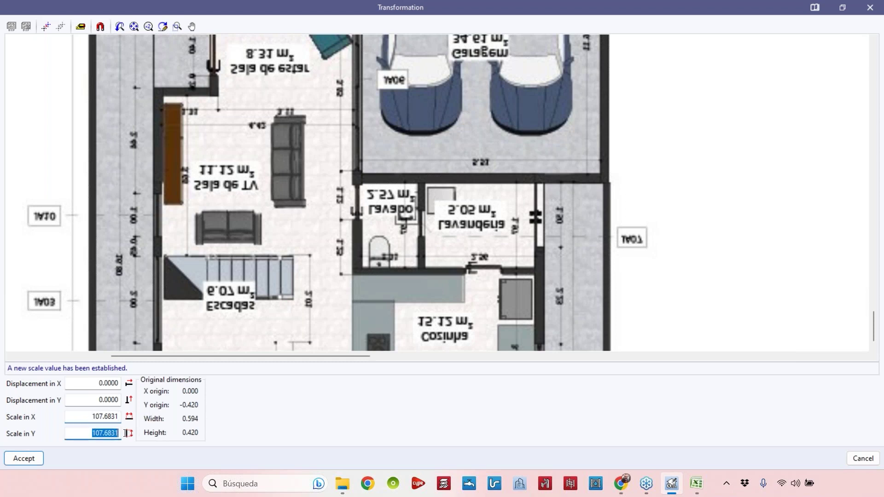
pyautogui.click(331, 235)
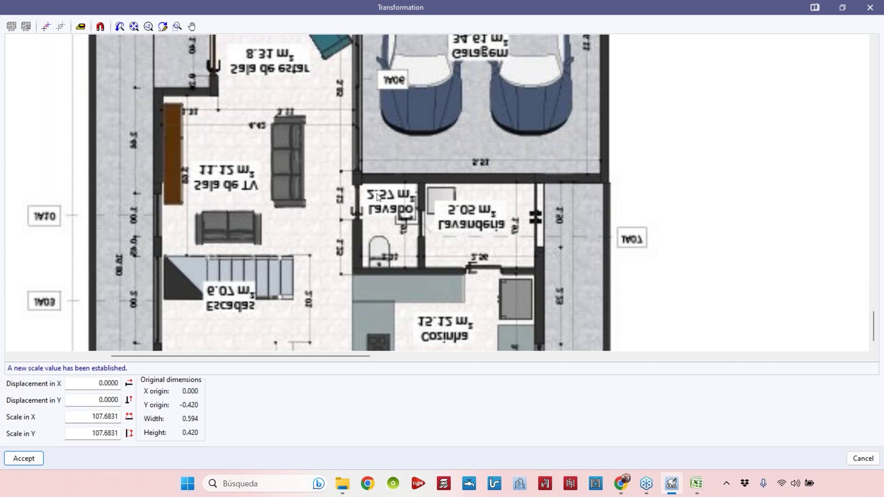
pyautogui.doubleClick(92, 418)
pyautogui.write('100')
pyautogui.press('Tab')
pyautogui.write('100')
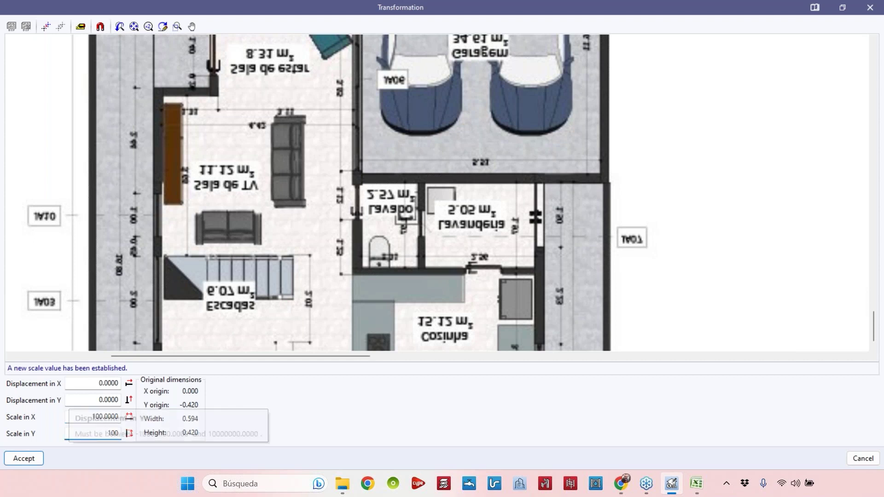
pyautogui.press('Tab')
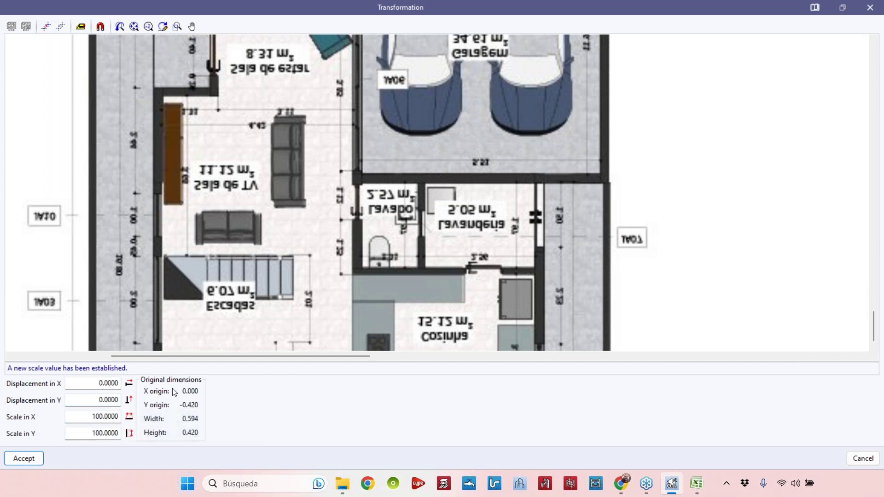
pyautogui.click(30, 461)
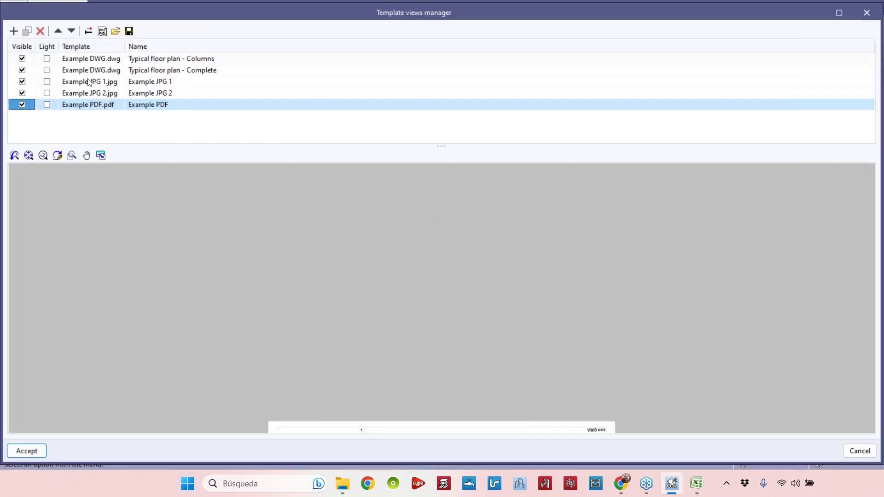
# Rename the Example JPG 1 template to 'Example JPG - Floor plan'.
pyautogui.click(184, 85)
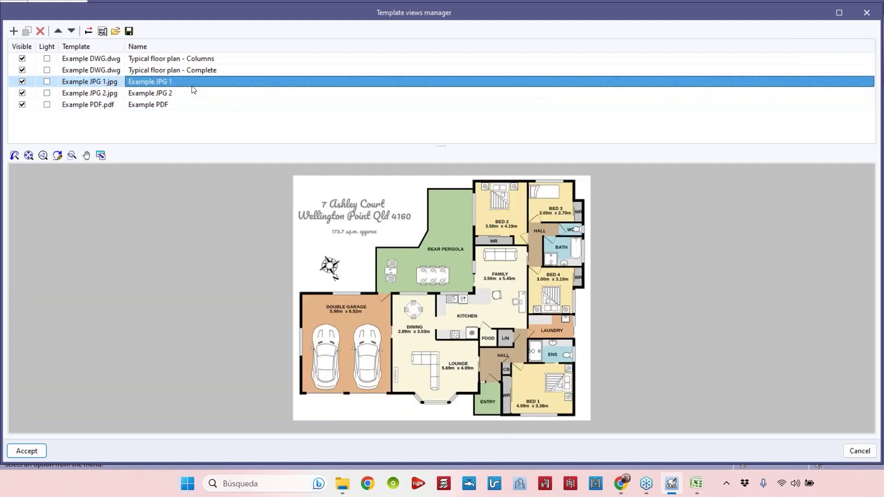
pyautogui.click(192, 86)
pyautogui.moveTo(173, 81)
pyautogui.mouseDown()
pyautogui.moveTo(131, 89)
pyautogui.moveTo(172, 93)
pyautogui.mouseUp()
pyautogui.hotkey('ctrl', 'a')
pyautogui.press('Delete')
pyautogui.write('Example JPG')
pyautogui.write('- Floor plan')
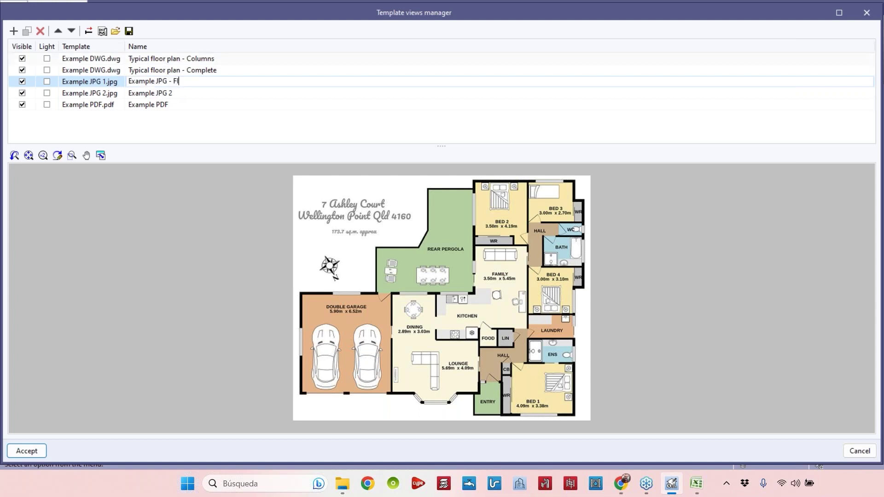
# Rename the Example JPG 2 template to 'Example JPG - Google Maps'.
pyautogui.click(180, 93)
pyautogui.click(179, 93)
pyautogui.press('BackSpace')
pyautogui.write('- Goof')
pyautogui.press('BackSpace')
pyautogui.write('gle')
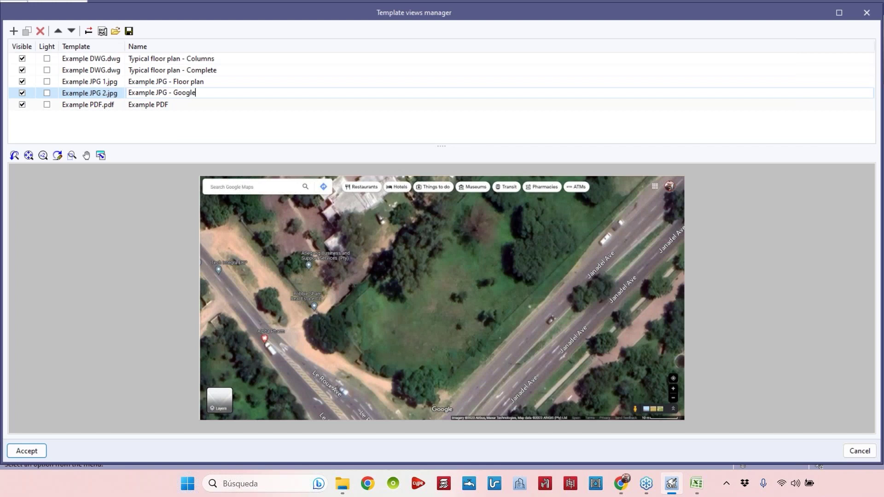
pyautogui.write(' Maps')
pyautogui.press('Tab')
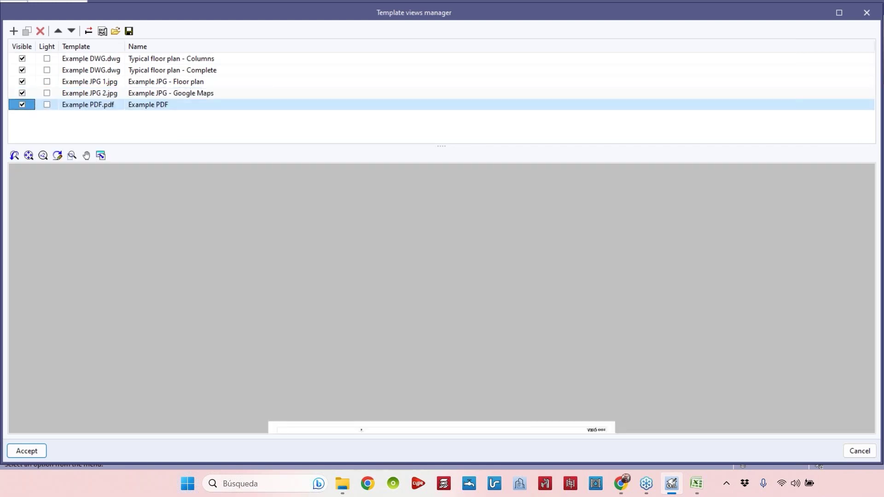
# Rename the PDF template to 'Example PDF - Floor plan' and accept the Template views manager.
pyautogui.click(200, 104)
pyautogui.write('- ')
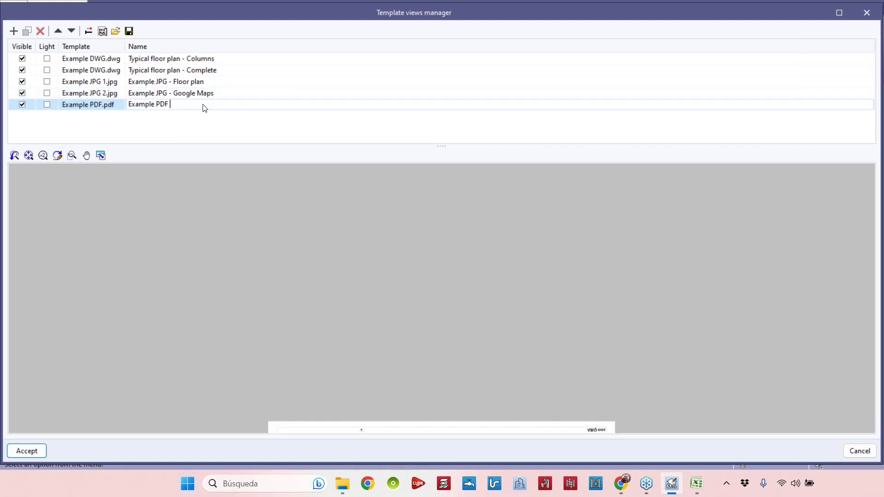
pyautogui.write('Floor plan')
pyautogui.click(165, 94)
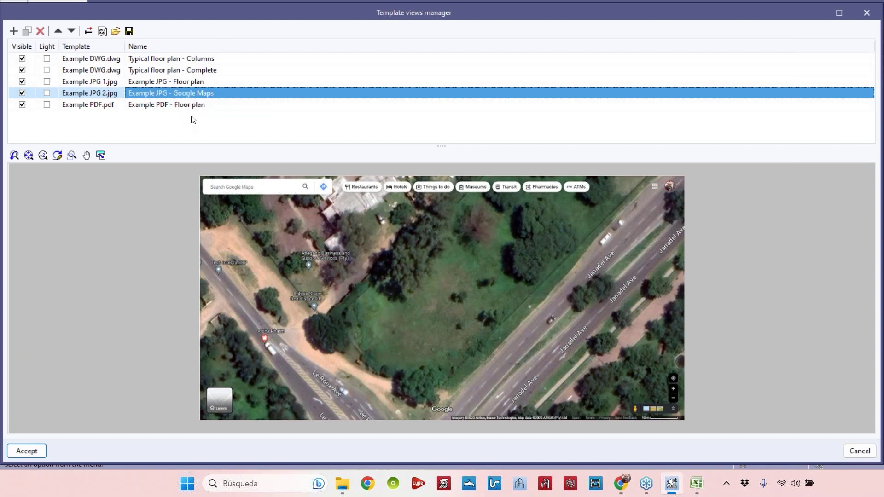
pyautogui.click(31, 452)
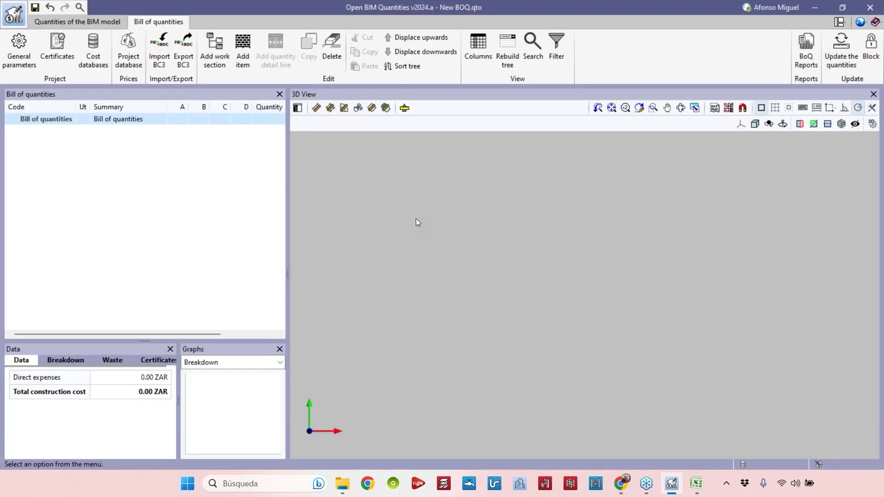
# In Chrome, highlight the webinar points on importing and scaling adjustments.
pyautogui.click(621, 483)
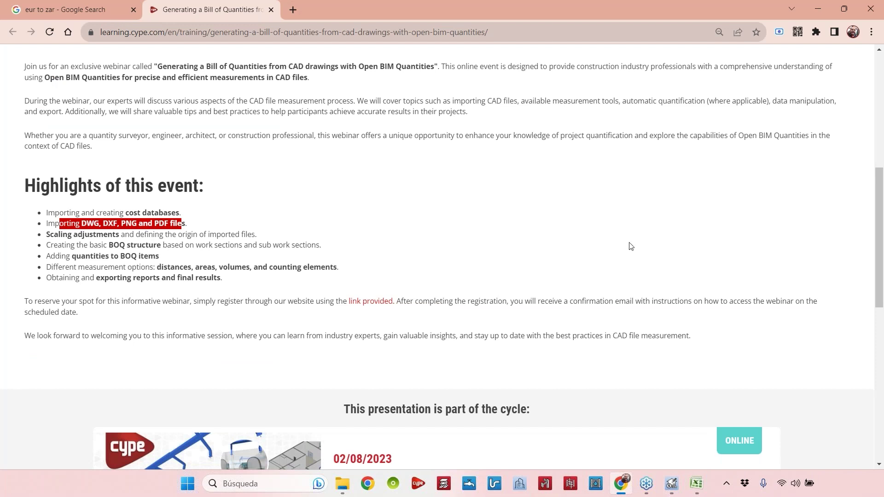
pyautogui.doubleClick(50, 223)
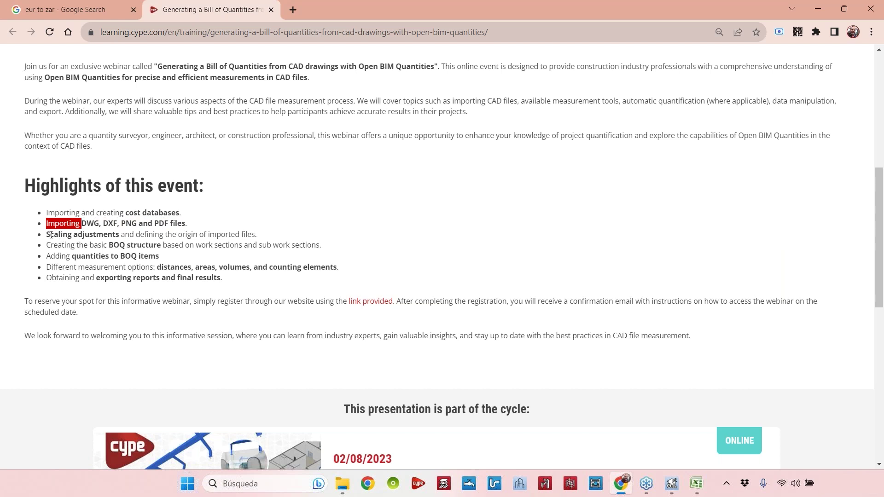
pyautogui.moveTo(117, 235); pyautogui.dragTo(55, 235)
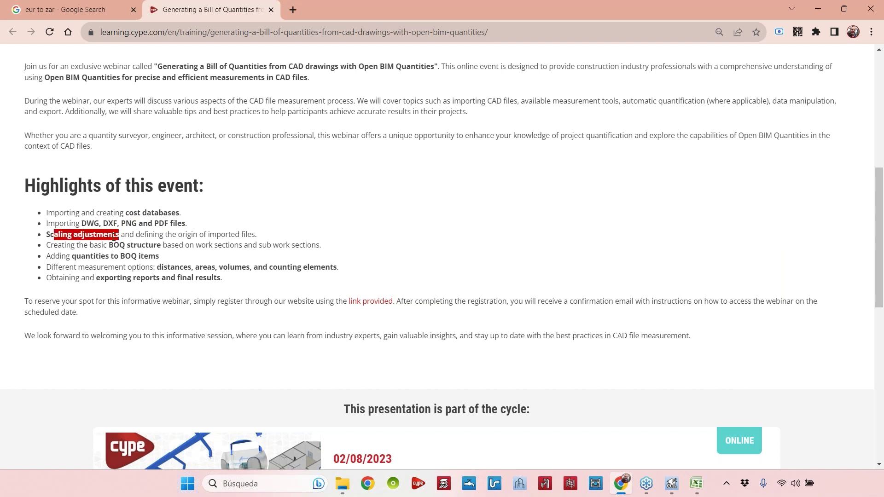
pyautogui.moveTo(156, 241); pyautogui.dragTo(47, 215)
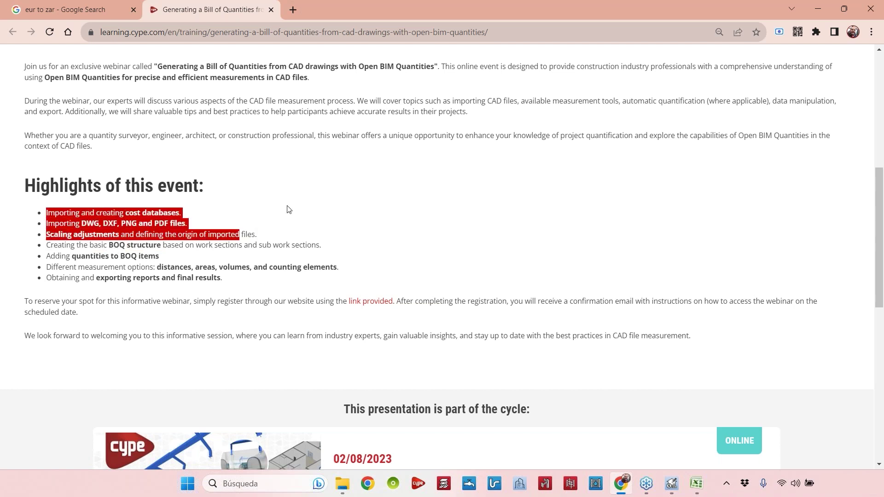
pyautogui.click(259, 236)
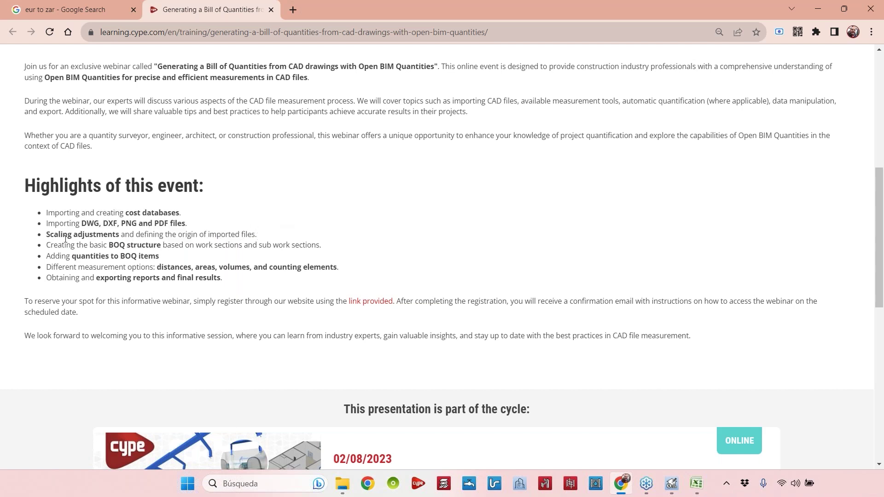
# Highlight the basic BOQ structure point, then return to Open BIM Quantities.
pyautogui.moveTo(57, 248); pyautogui.dragTo(156, 247)
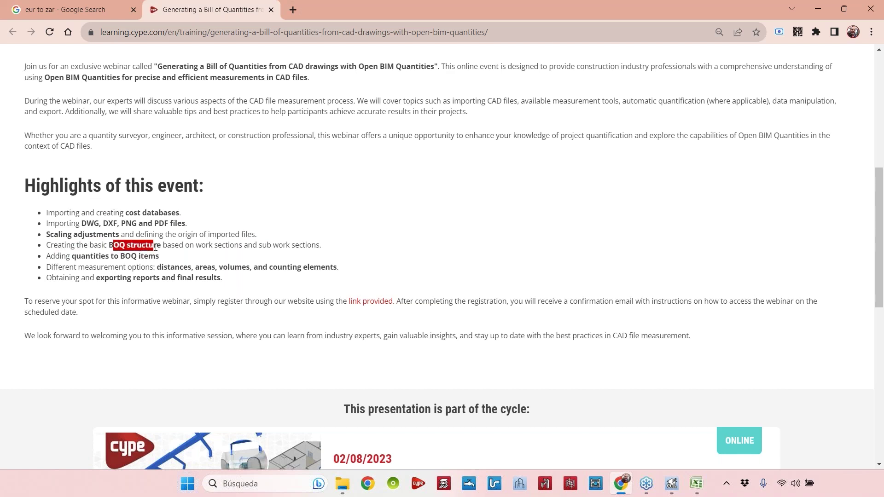
pyautogui.moveTo(304, 248); pyautogui.dragTo(92, 251)
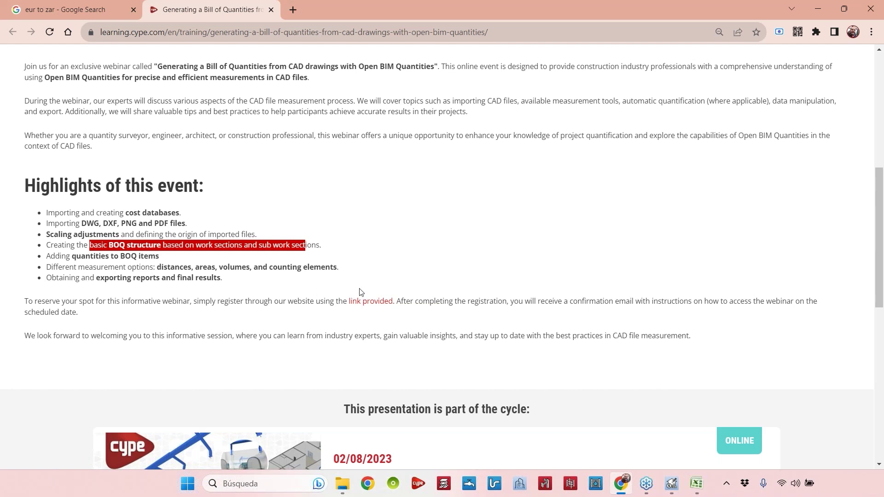
pyautogui.click(668, 491)
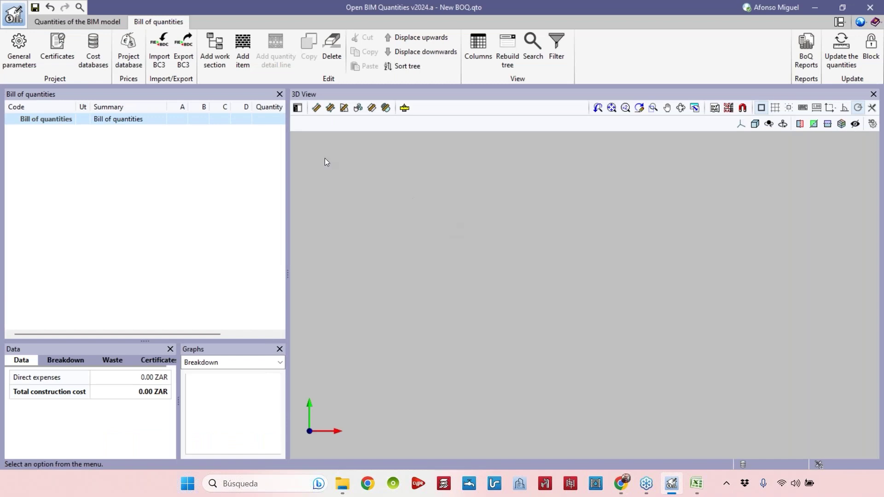
# Widen the bill of quantities panel so its Rate and Amount columns show.
pyautogui.moveTo(292, 156); pyautogui.dragTo(560, 152)
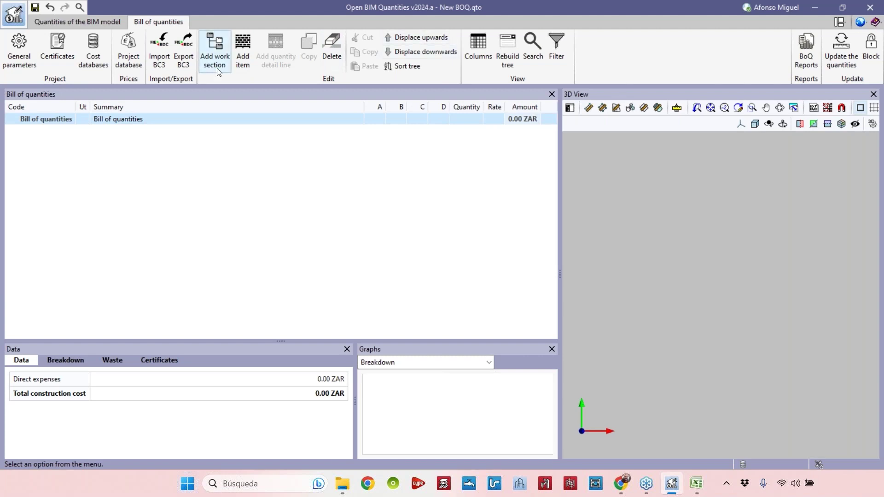
pyautogui.click(135, 68)
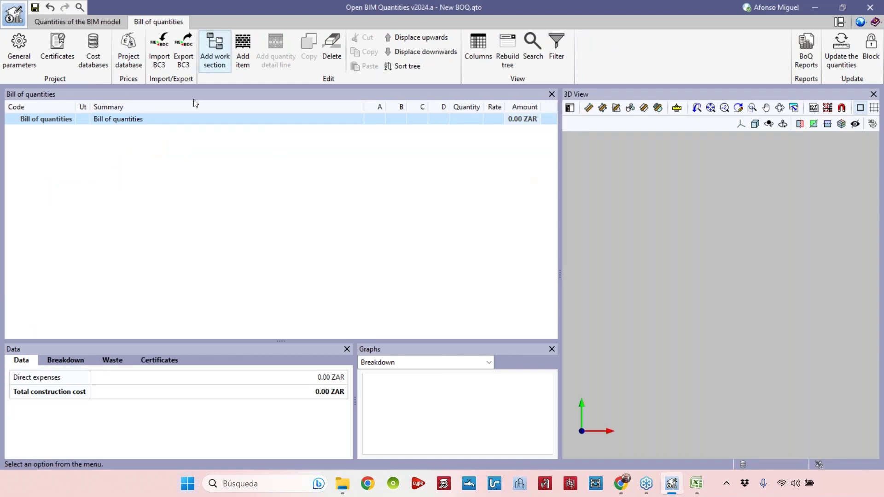
# Add work section 0 with summary 'Preliminary Works'.
pyautogui.click(214, 56)
pyautogui.write('0')
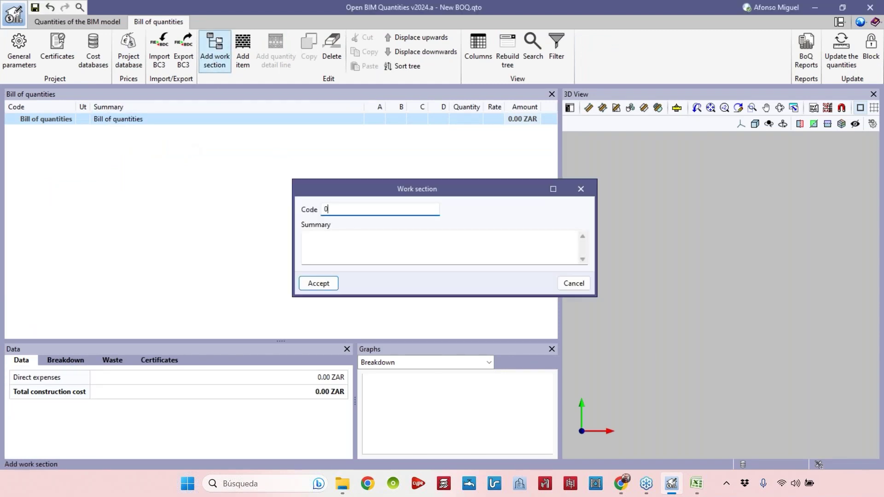
pyautogui.click(332, 232)
pyautogui.write('Prel')
pyautogui.press('BackSpace')
pyautogui.press('BackSpace')
pyautogui.write('imin')
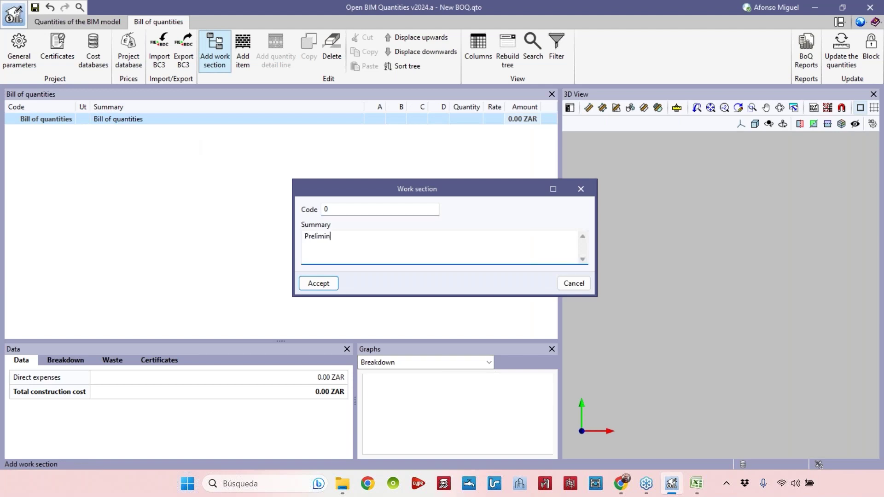
pyautogui.write('ary Works')
pyautogui.click(330, 281)
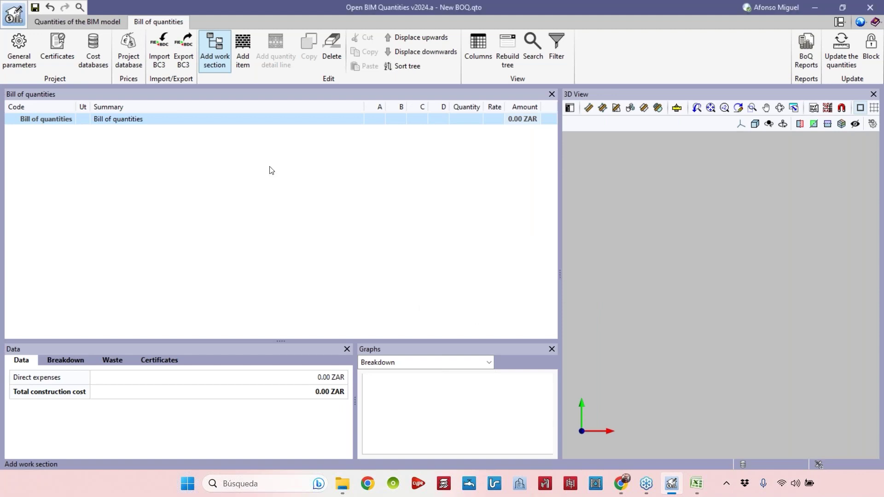
# Add work section 1 with summary 'Substructure'.
pyautogui.click(221, 53)
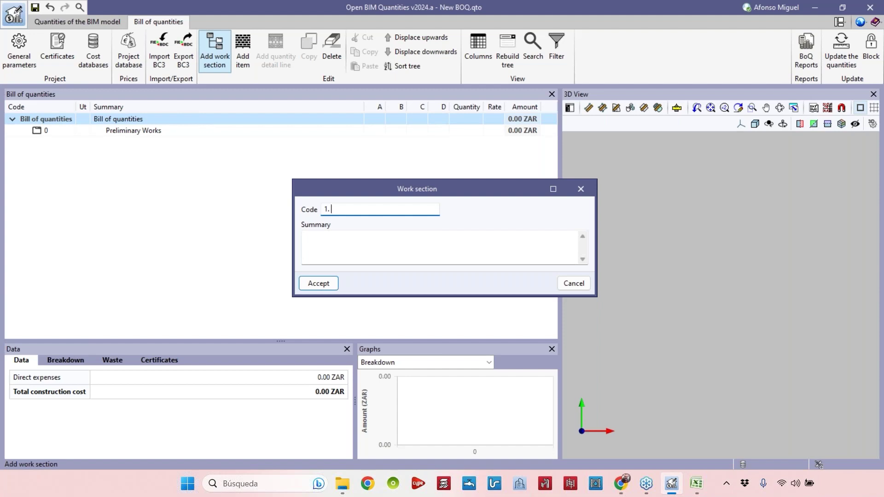
pyautogui.click(339, 235)
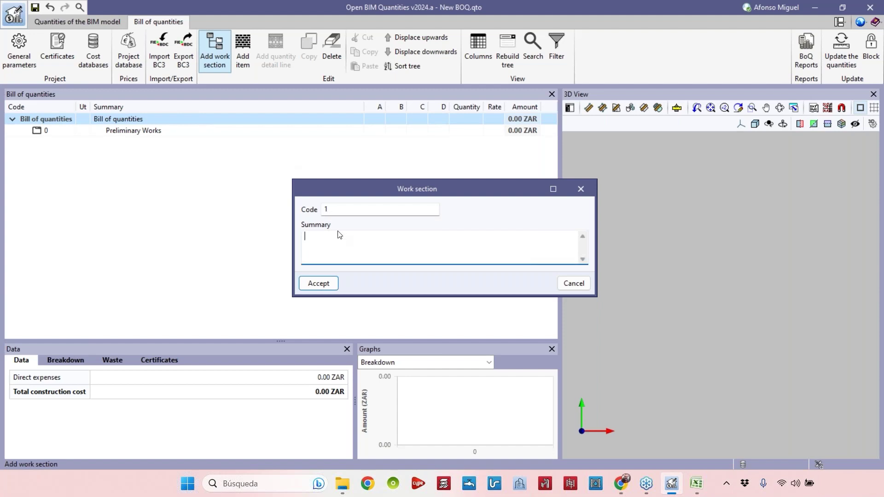
pyautogui.write('Substrcu')
pyautogui.click(317, 285)
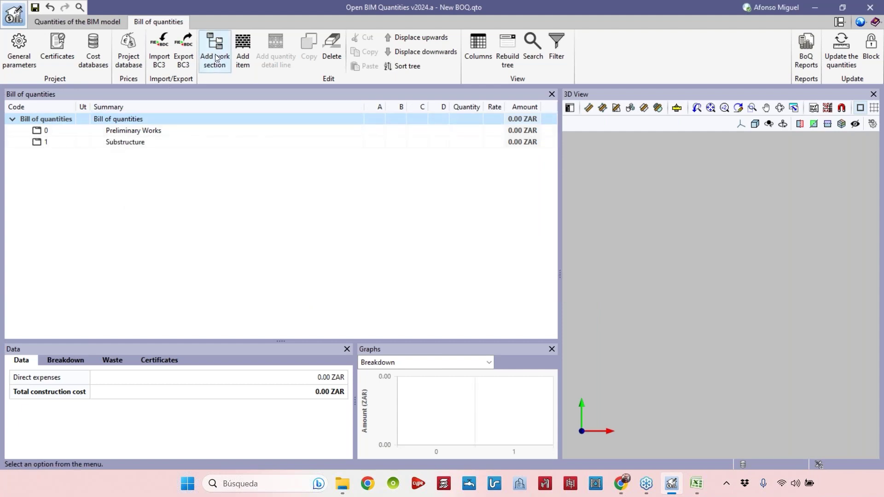
# Add work section 2 'Superstructure' and start a blank new section.
pyautogui.write('2')
pyautogui.press('Tab')
pyautogui.write('Superstructure')
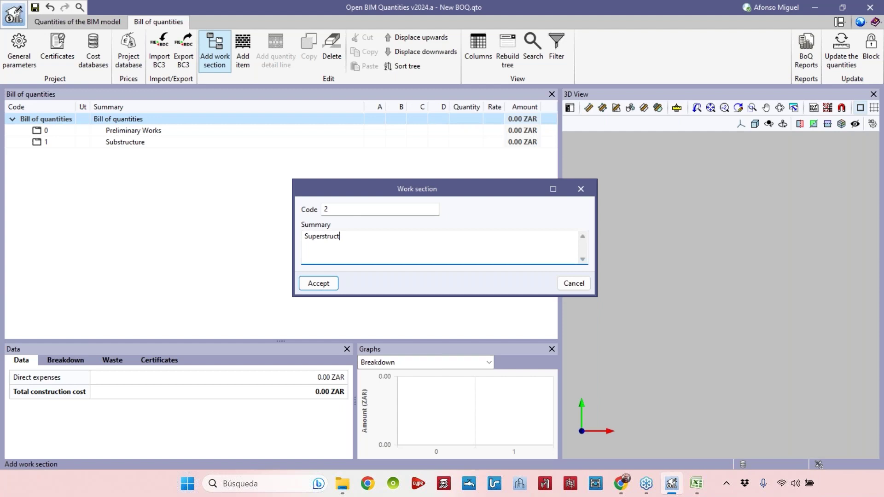
pyautogui.click(319, 283)
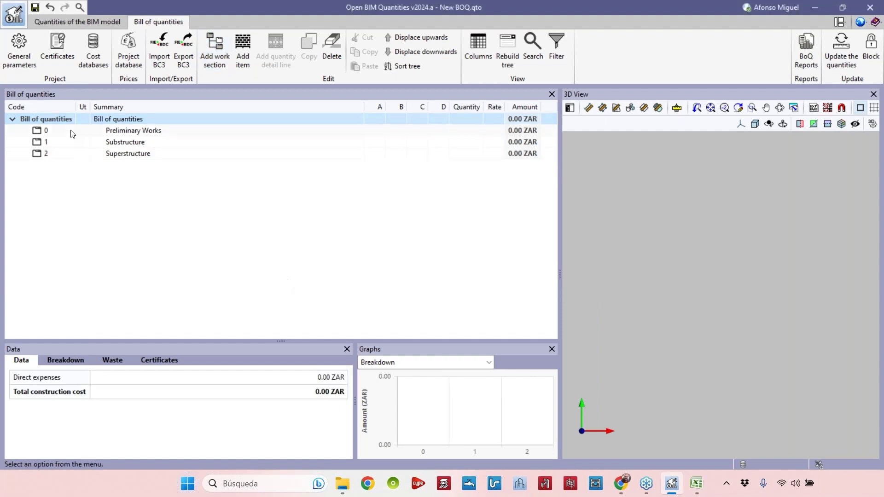
pyautogui.click(225, 44)
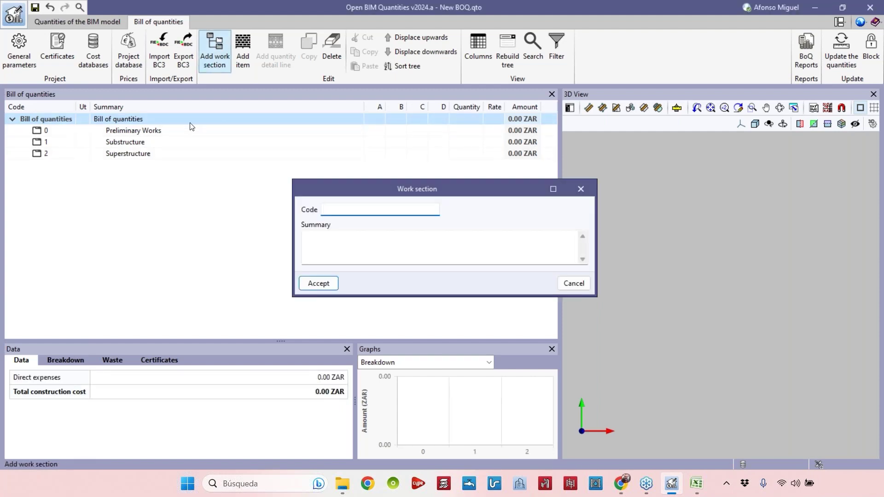
# Add the 'External and internal walls' section, moving its text from Code into Summary.
pyautogui.write('External and internal walls')
pyautogui.click(317, 283)
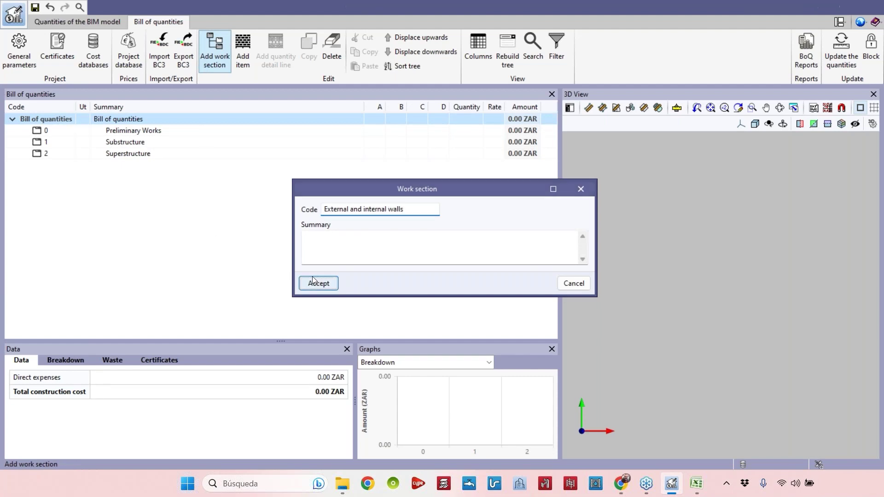
pyautogui.click(72, 166)
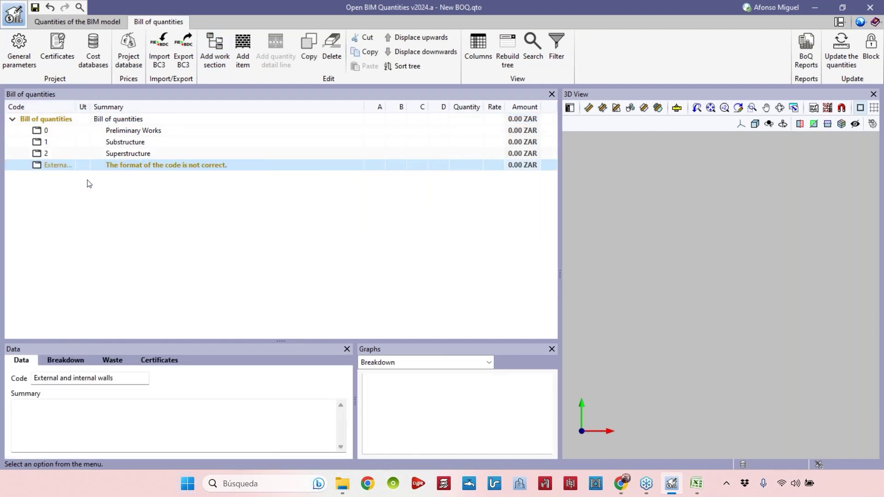
pyautogui.click(55, 380)
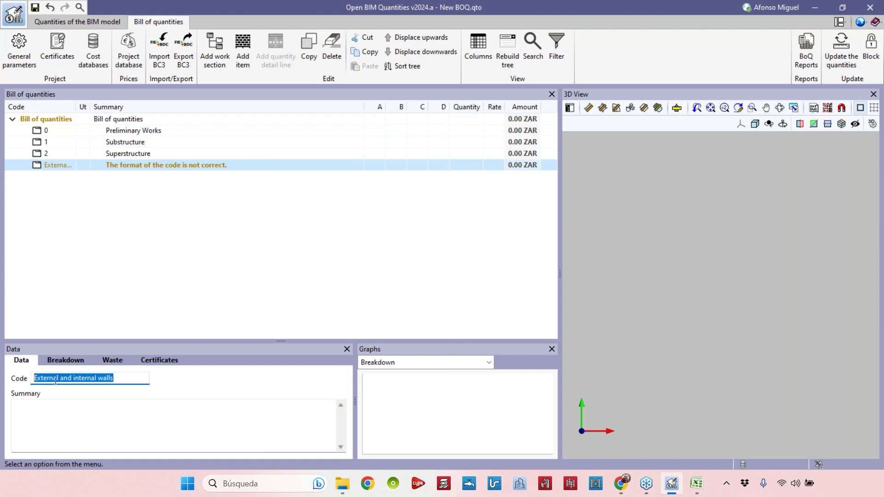
pyautogui.hotkey('ctrl', 'x')
pyautogui.click(120, 401)
pyautogui.hotkey('ctrl', 'v')
# Give the walls section code 3 and open the project database.
pyautogui.click(90, 379)
pyautogui.write('3')
pyautogui.click(146, 422)
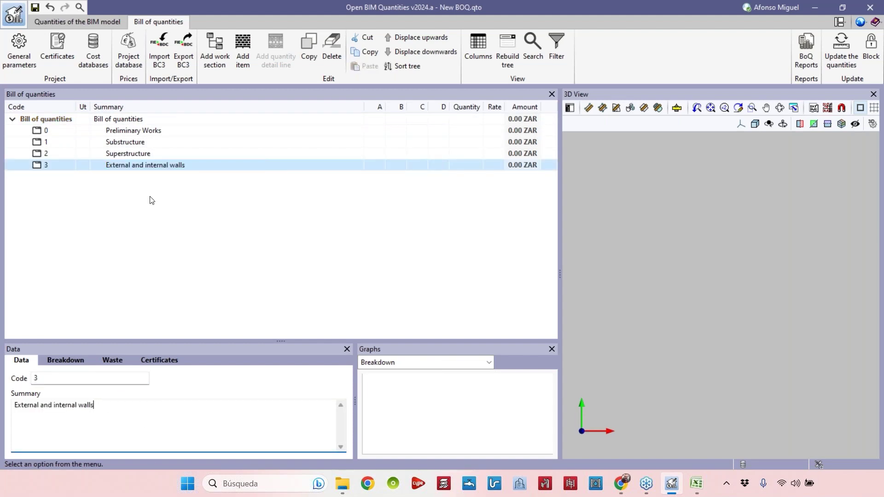
pyautogui.click(131, 56)
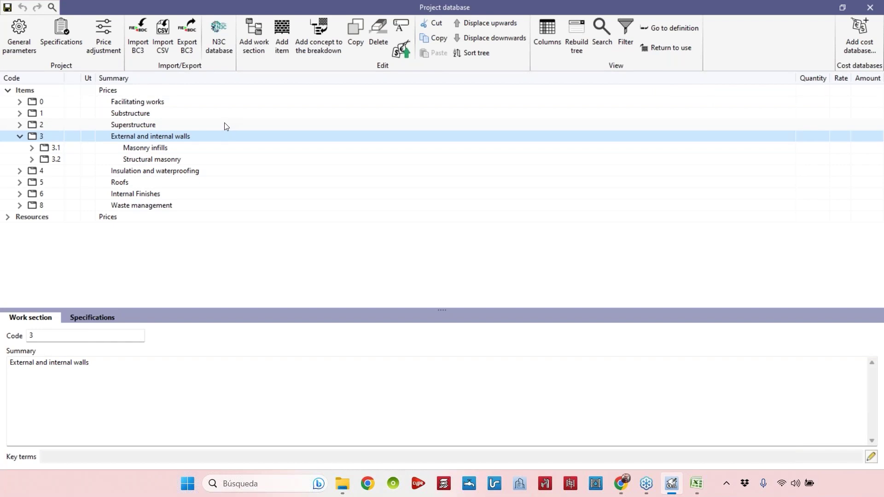
# Close and reopen the project database, collapse chapter 3, then close it again.
pyautogui.click(869, 8)
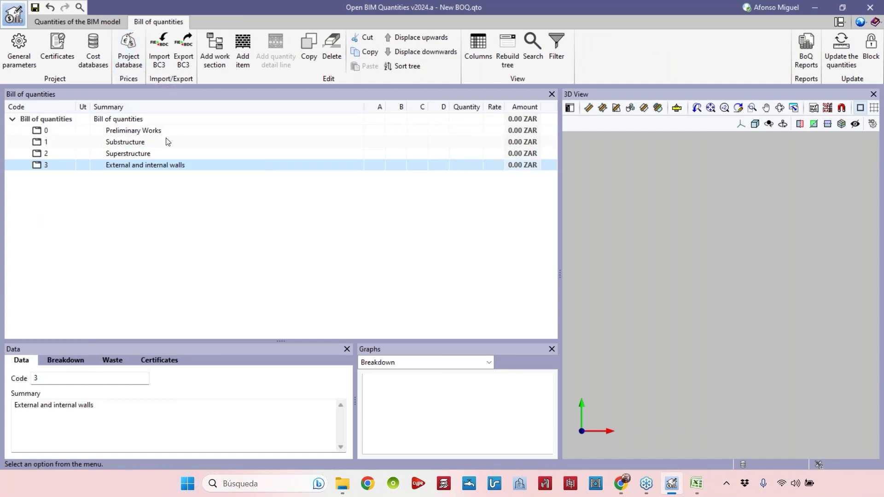
pyautogui.click(136, 63)
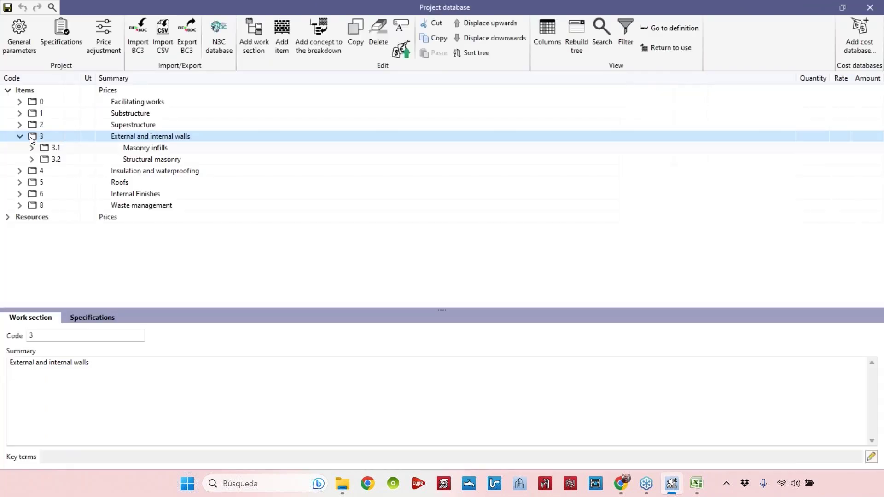
pyautogui.click(19, 136)
pyautogui.click(876, 10)
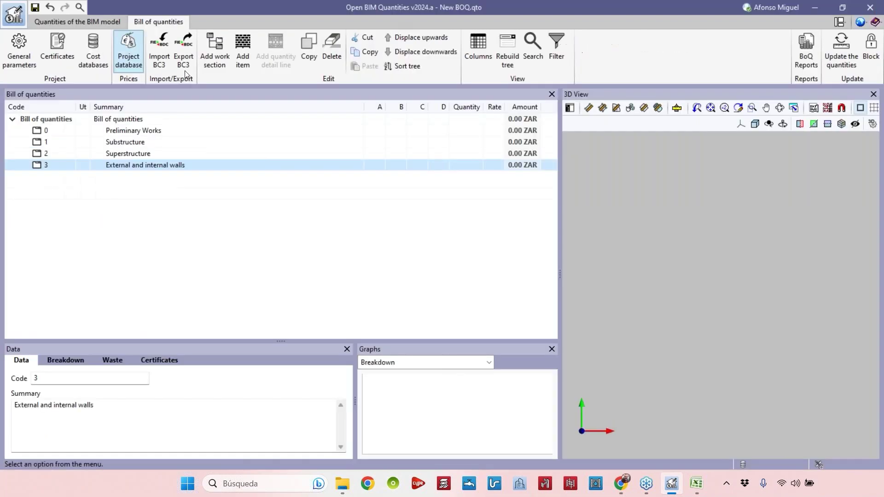
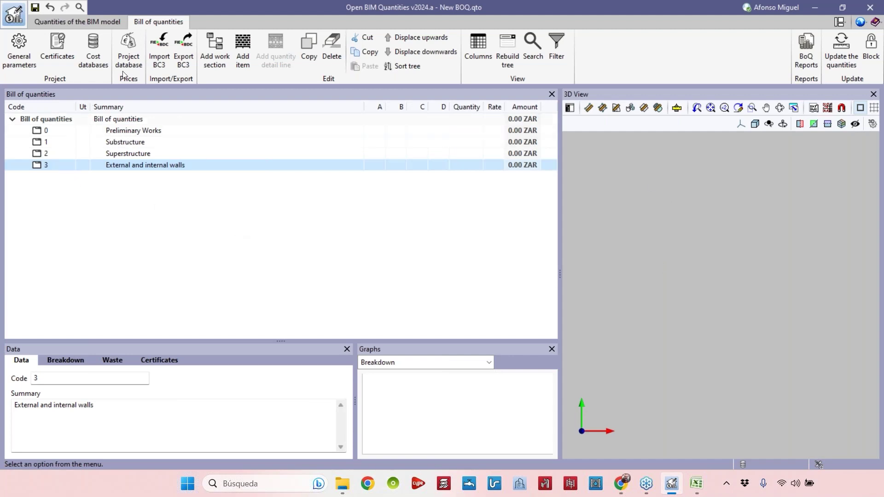
# Add work section 4, 'Insulation and waterproofing', at the top level of the bill.
pyautogui.click(44, 119)
pyautogui.click(214, 53)
pyautogui.write('4')
pyautogui.click(328, 245)
pyautogui.write('Insulation and ')
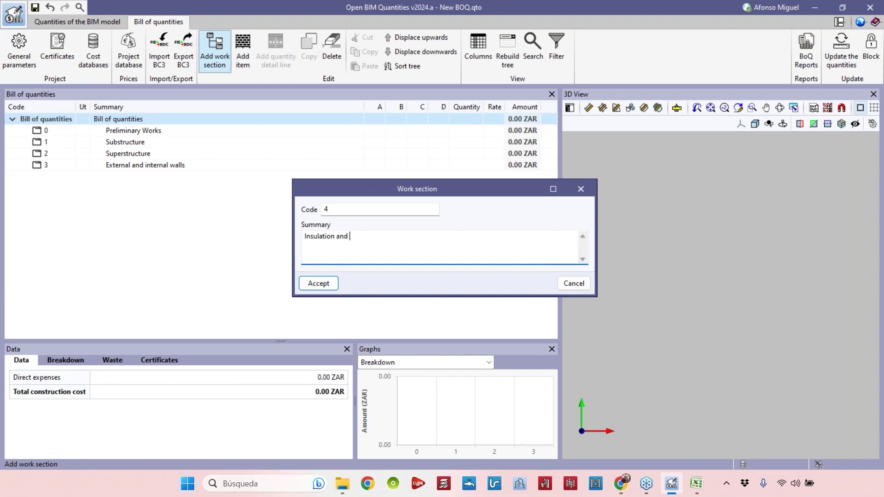
pyautogui.write('waterproofing')
pyautogui.click(329, 288)
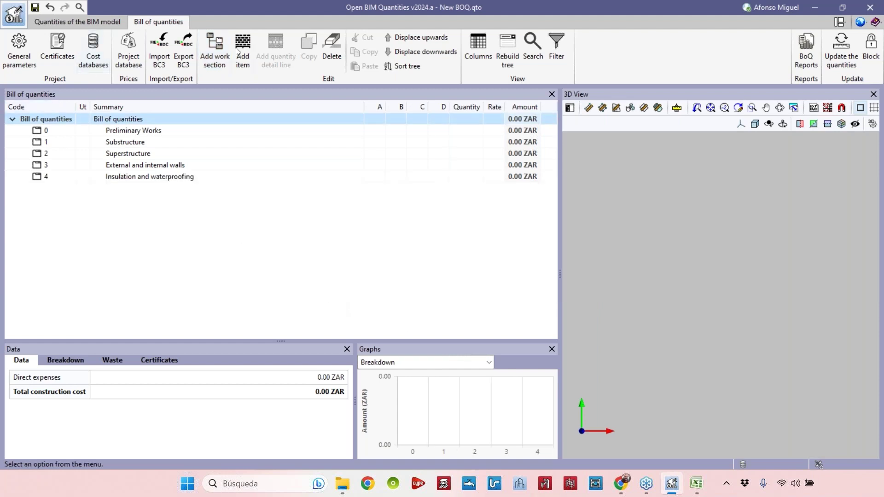
# Add work sections 'Roofs' and 'Internal finishes' after section 4.
pyautogui.click(215, 51)
pyautogui.click(388, 245)
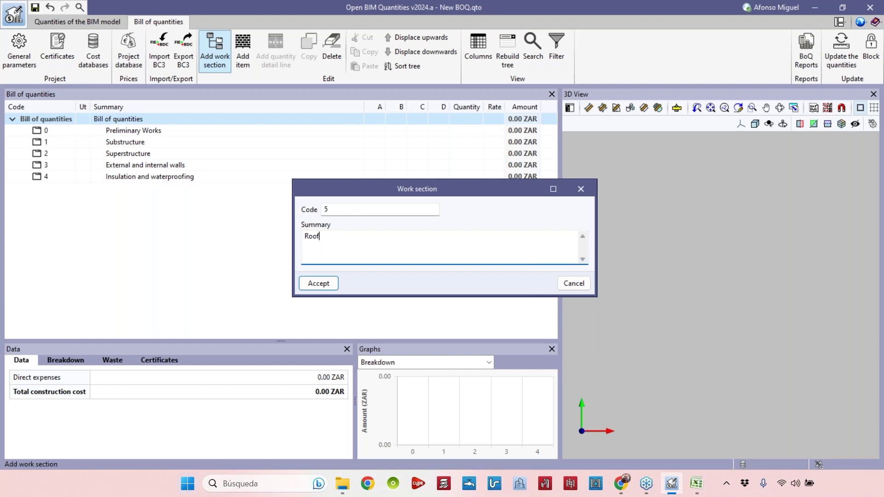
pyautogui.write('Roofs')
pyautogui.click(315, 288)
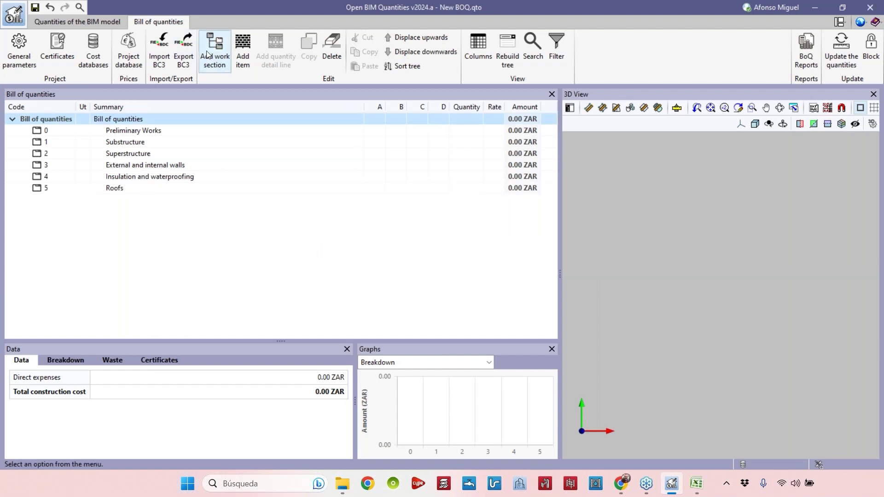
pyautogui.click(215, 51)
pyautogui.write('5')
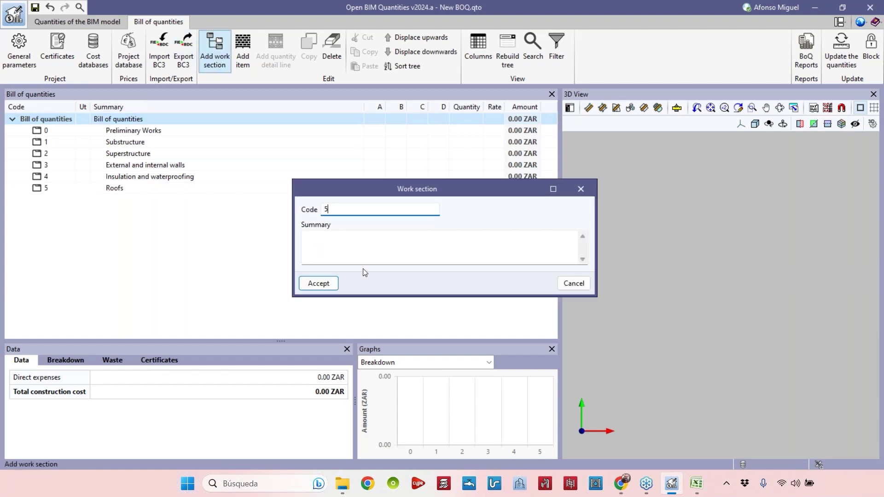
pyautogui.click(373, 252)
pyautogui.write('Internal finishes')
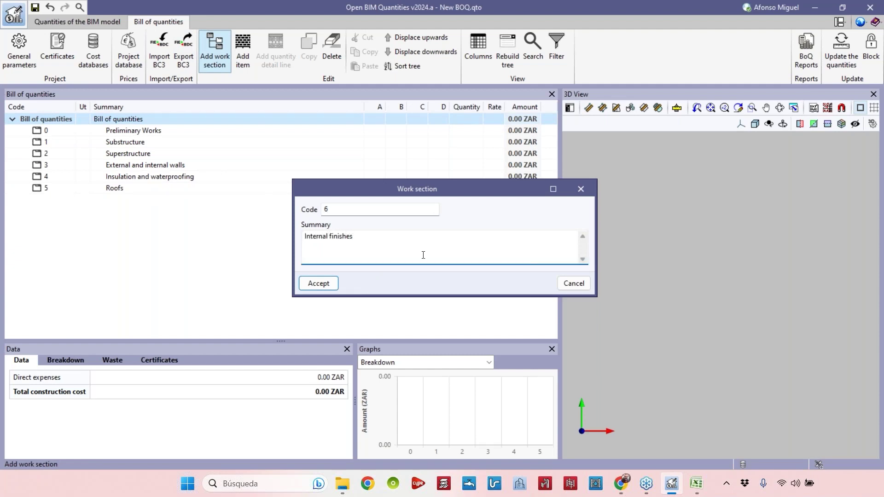
pyautogui.click(316, 283)
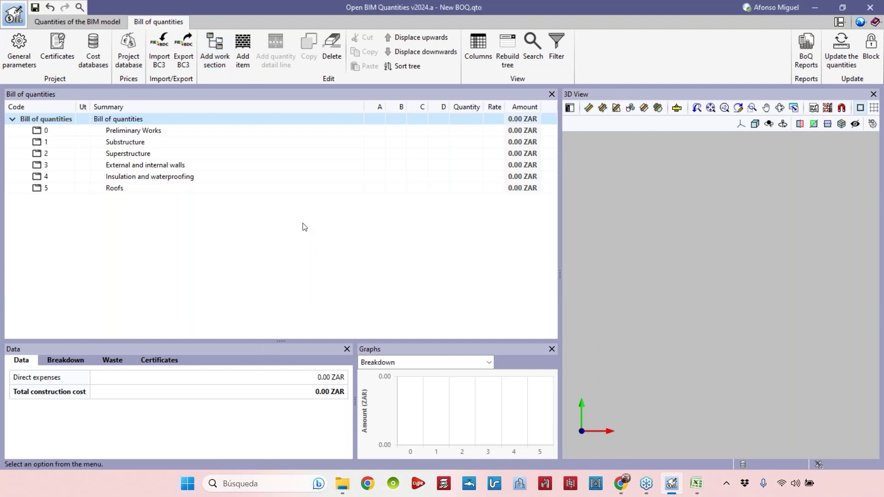
# Add work section 7 'External works' and enlarge the Data panel.
pyautogui.click(207, 67)
pyautogui.write('7')
pyautogui.click(437, 244)
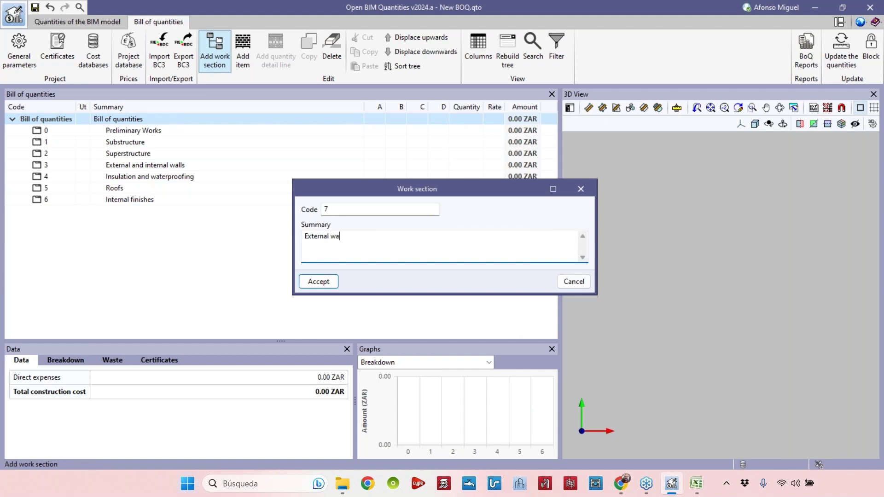
pyautogui.write('External works')
pyautogui.click(319, 281)
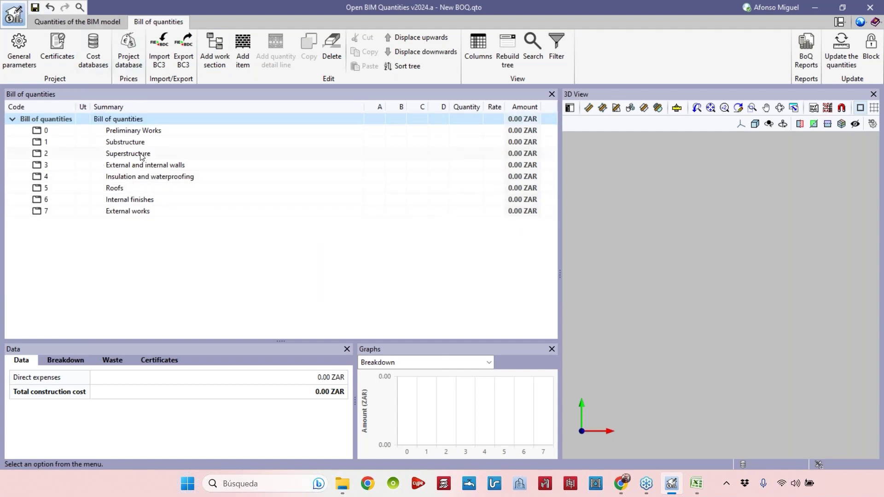
pyautogui.moveTo(266, 340); pyautogui.dragTo(266, 297)
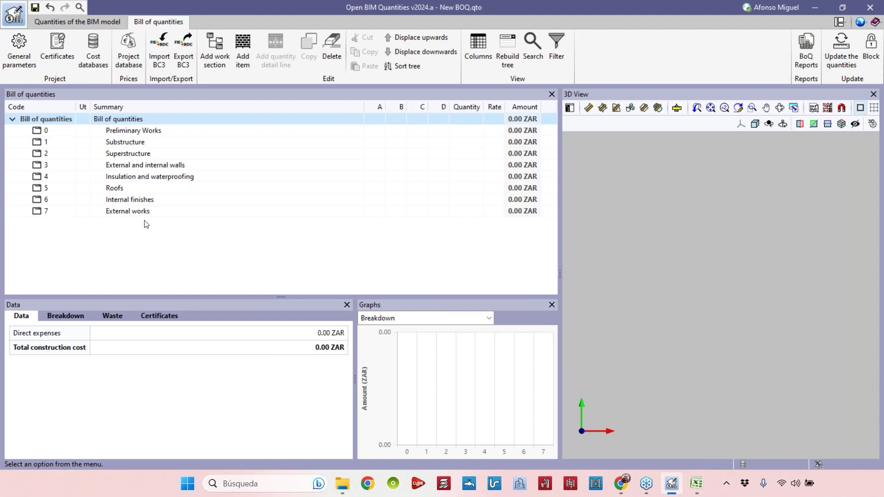
pyautogui.click(111, 154)
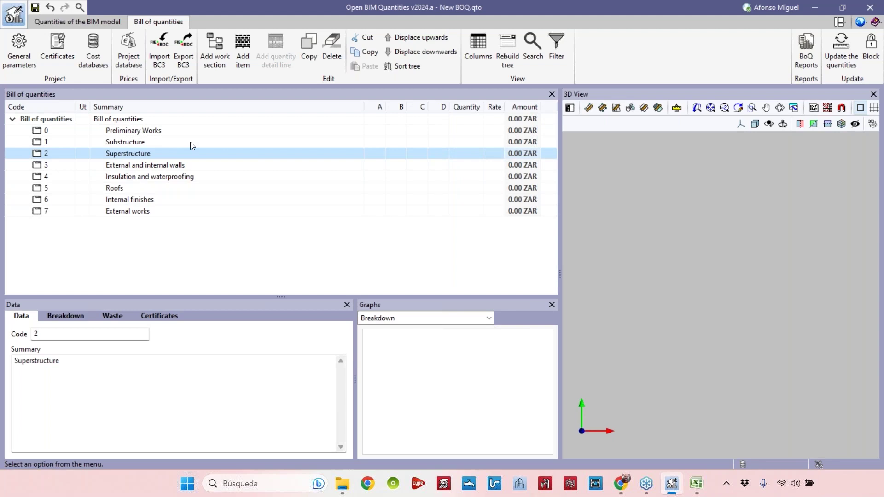
pyautogui.click(245, 65)
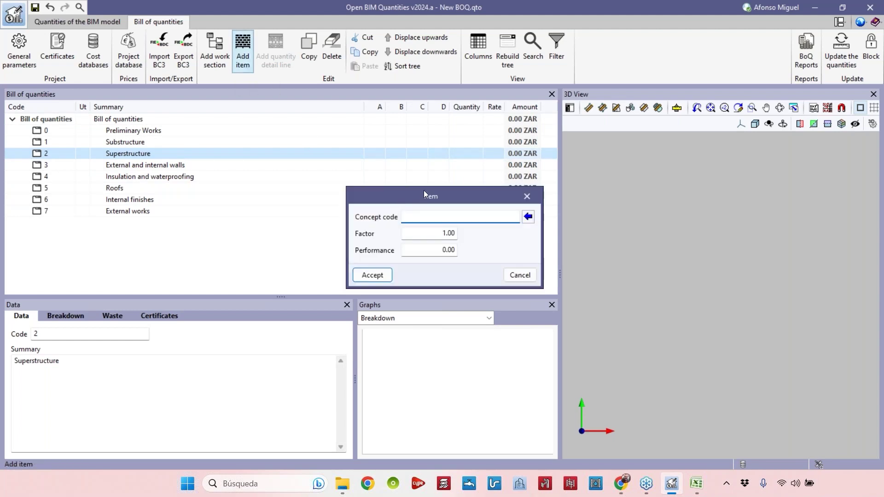
pyautogui.moveTo(421, 197); pyautogui.dragTo(462, 177)
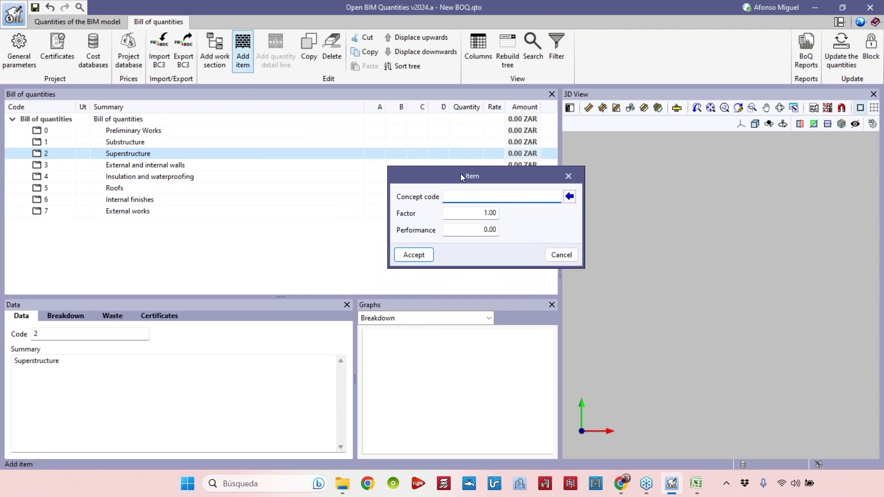
pyautogui.click(567, 176)
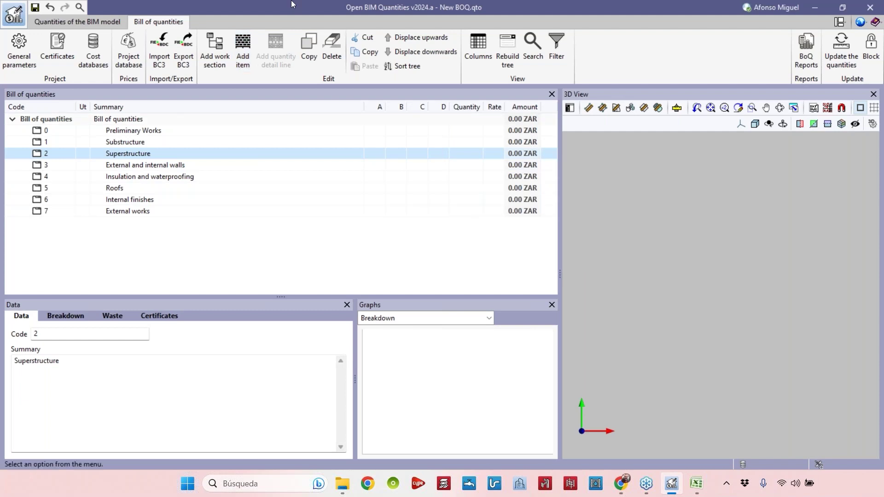
pyautogui.click(133, 59)
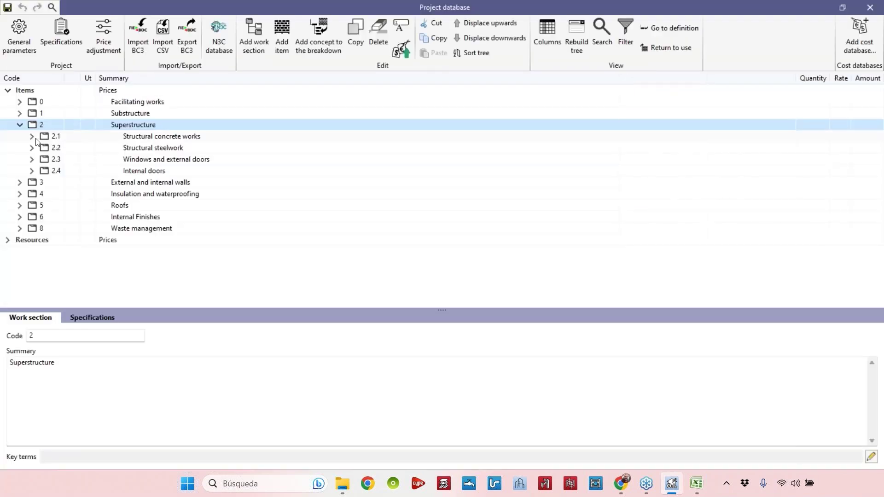
pyautogui.click(32, 137)
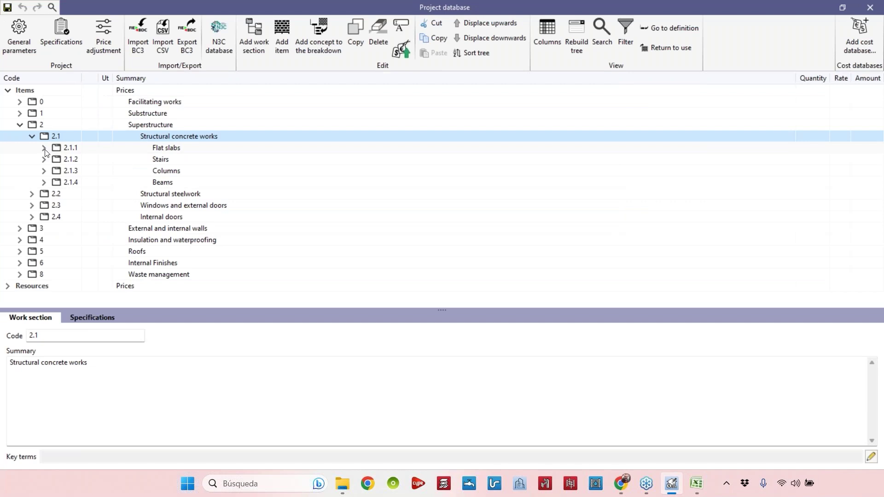
pyautogui.click(44, 147)
pyautogui.click(90, 161)
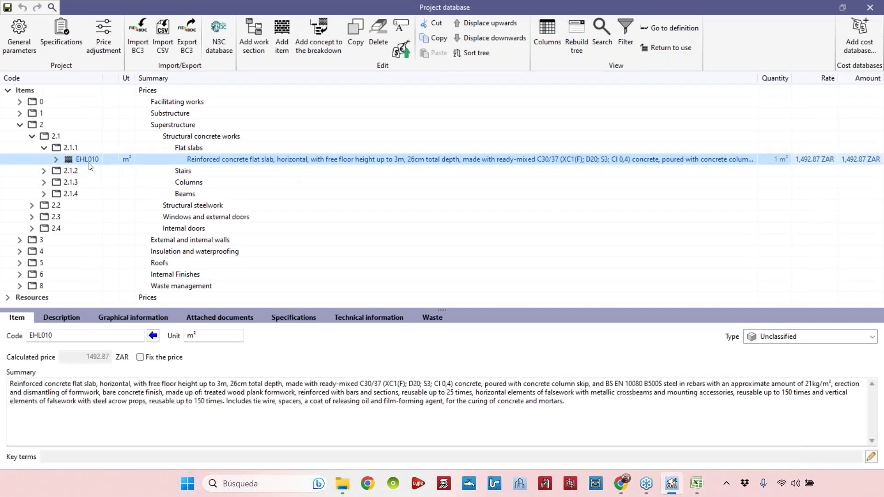
pyautogui.click(44, 182)
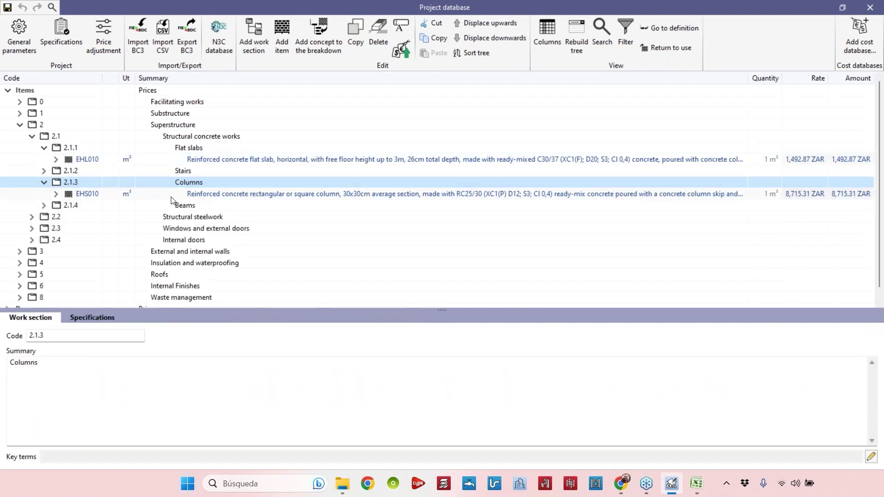
pyautogui.click(84, 196)
pyautogui.doubleClick(67, 335)
pyautogui.hotkey('ctrl', 'c')
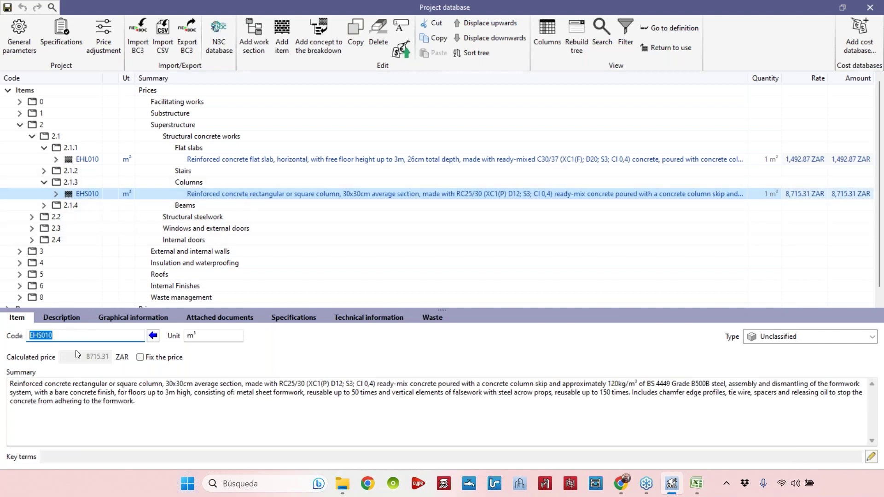
pyautogui.click(870, 7)
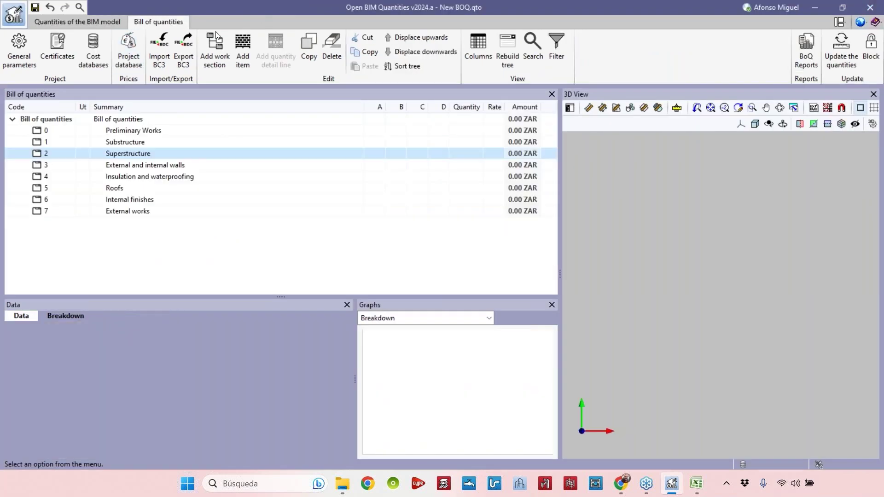
# Add the reinforced concrete column EHS010 at 8,715.31 ZAR under Superstructure and select it.
pyautogui.click(242, 51)
pyautogui.hotkey('ctrl', 'v')
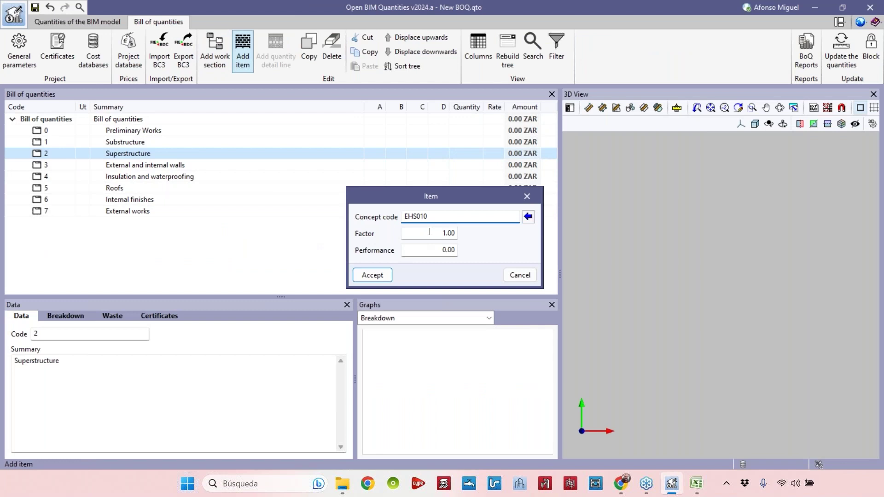
pyautogui.click(429, 232)
pyautogui.click(372, 275)
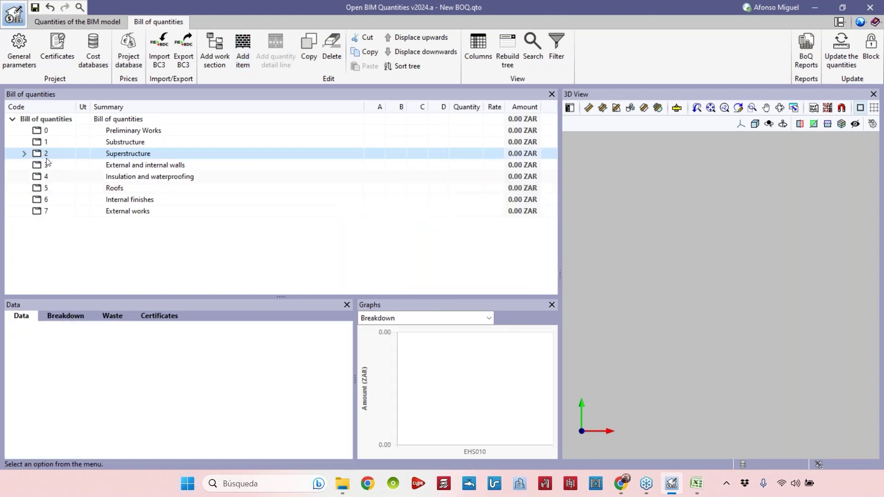
pyautogui.click(24, 154)
pyautogui.click(167, 167)
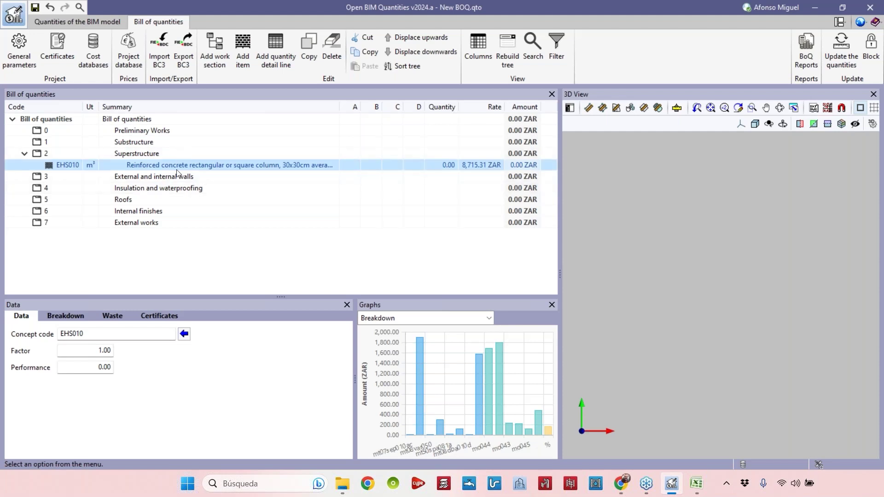
# Add the dropped reinforced concrete beam EHV010 (7,281.84 ZAR), found by searching 'beam', to Superstructure.
pyautogui.click(148, 158)
pyautogui.click(242, 50)
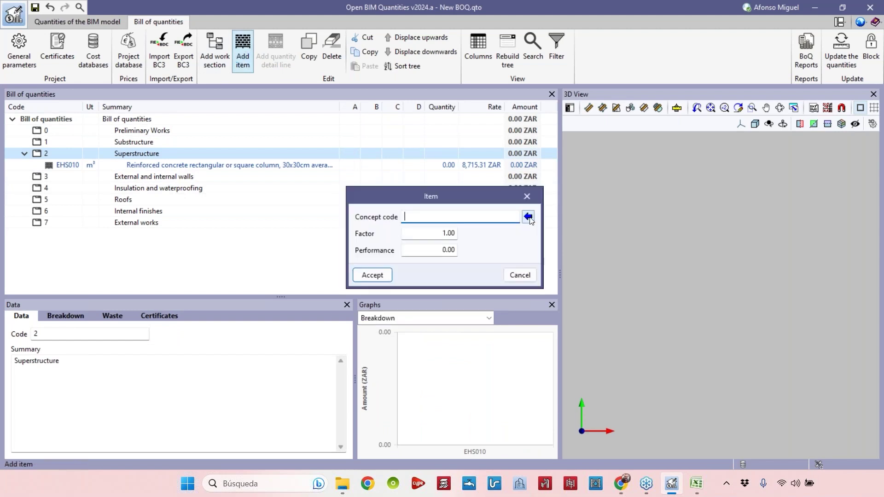
pyautogui.click(528, 217)
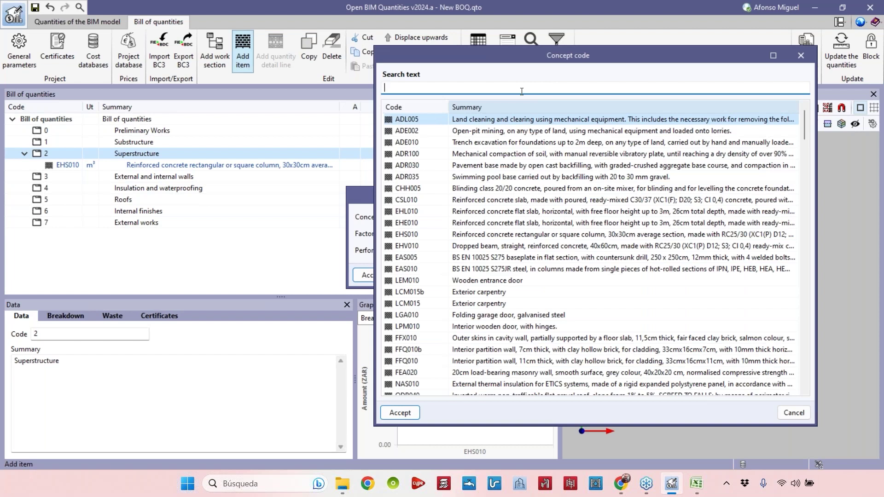
pyautogui.write('beam')
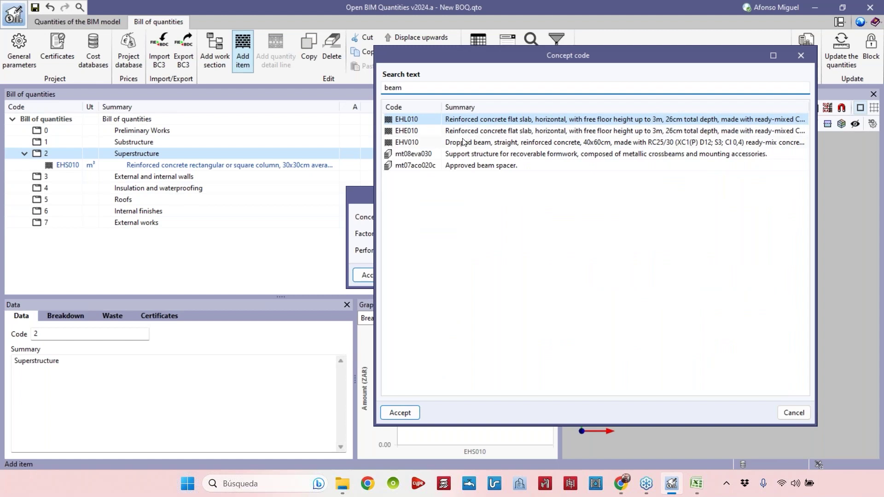
pyautogui.click(508, 144)
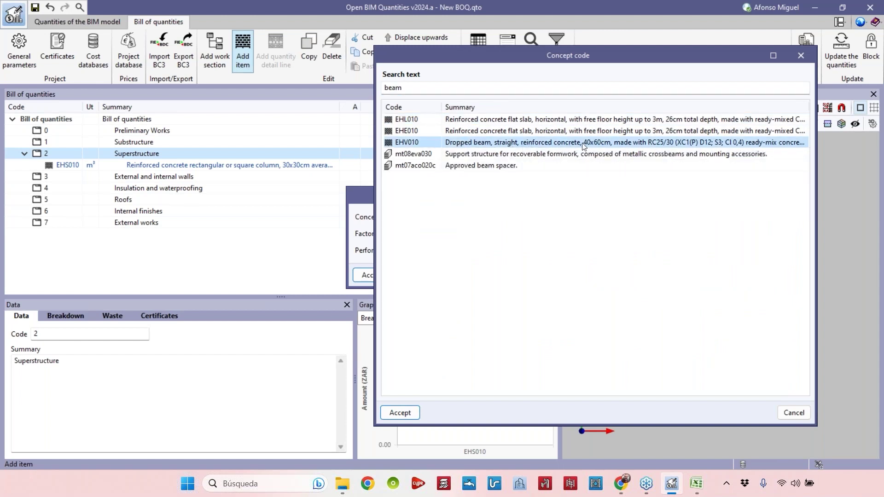
pyautogui.click(400, 412)
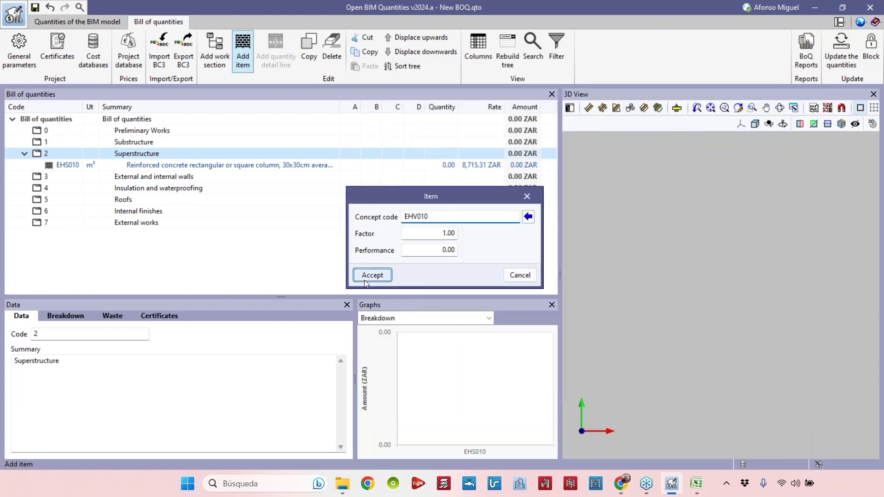
pyautogui.click(366, 276)
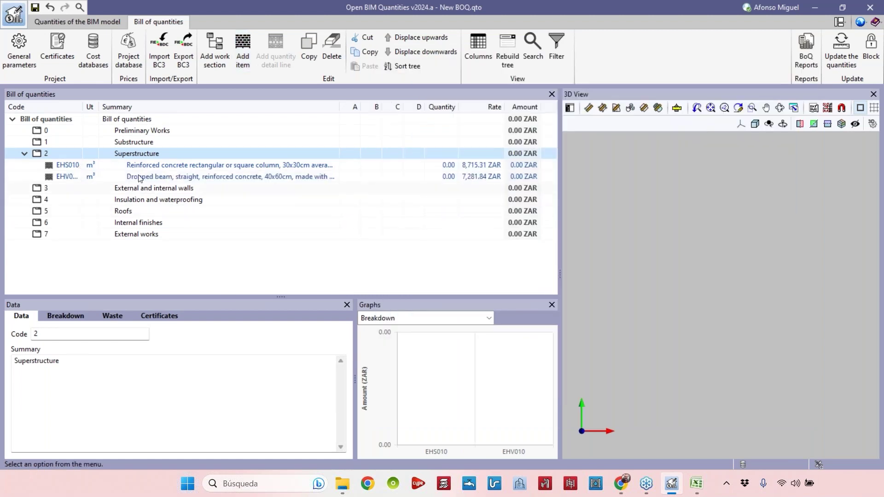
pyautogui.moveTo(84, 107); pyautogui.dragTo(106, 107)
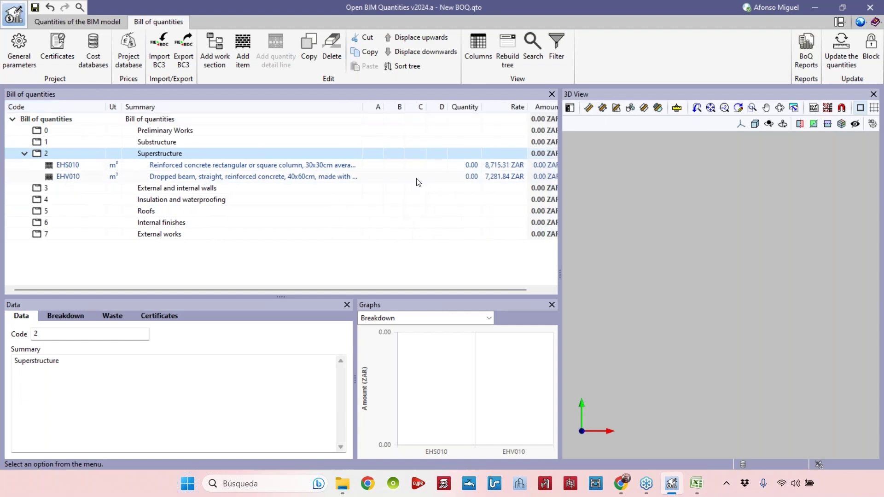
# Add the EHL010 reinforced concrete flat slab (m², 1,492.87 ZAR), found by searching 'slab'.
pyautogui.moveTo(560, 185); pyautogui.dragTo(570, 185)
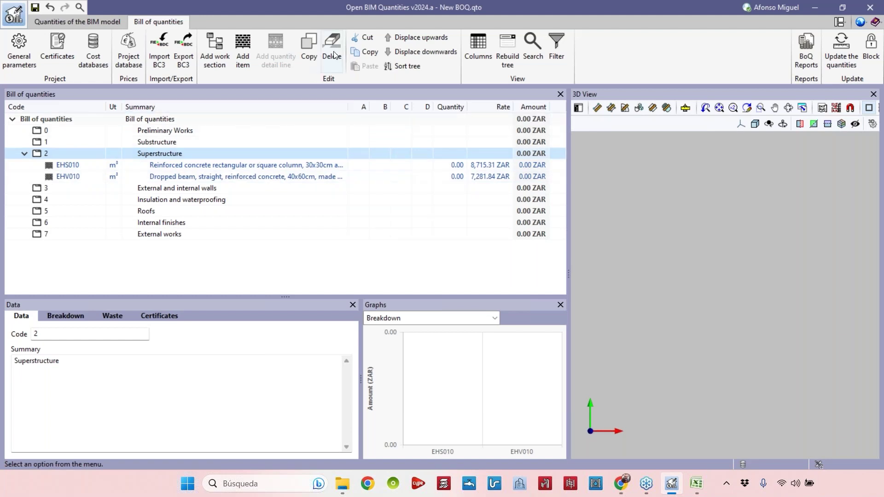
pyautogui.click(242, 54)
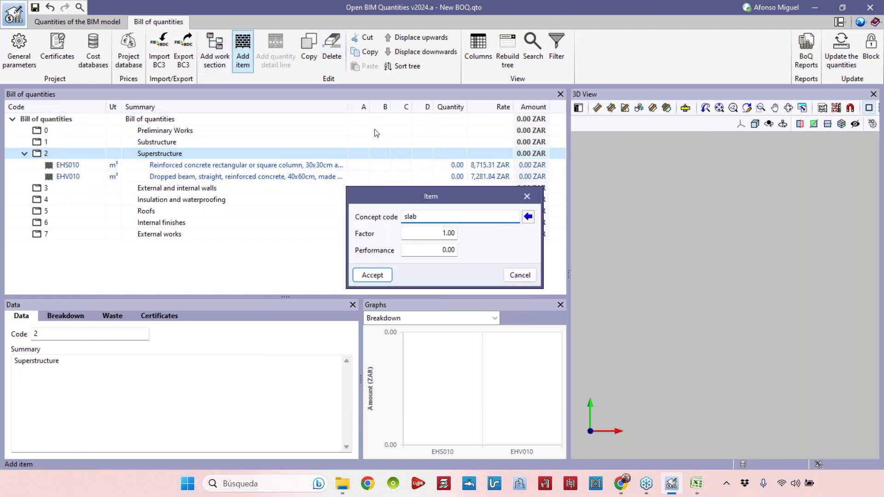
pyautogui.click(528, 216)
pyautogui.write('slab')
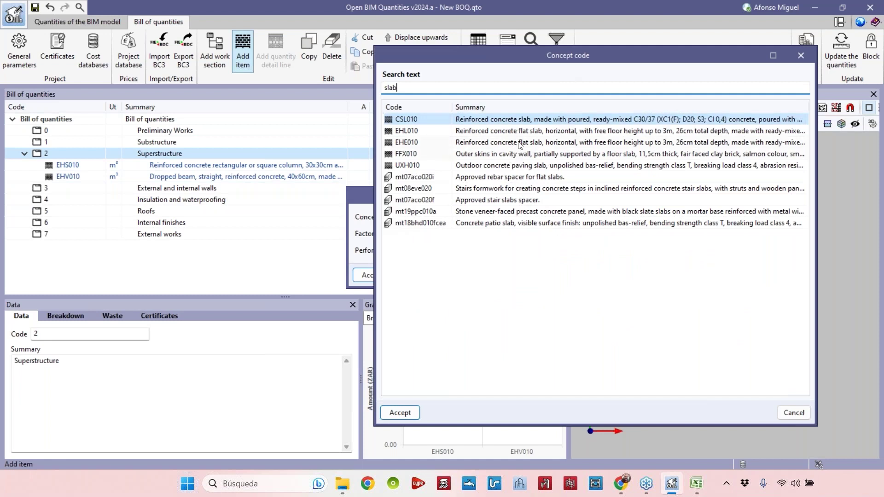
pyautogui.click(519, 133)
pyautogui.click(523, 142)
pyautogui.click(523, 134)
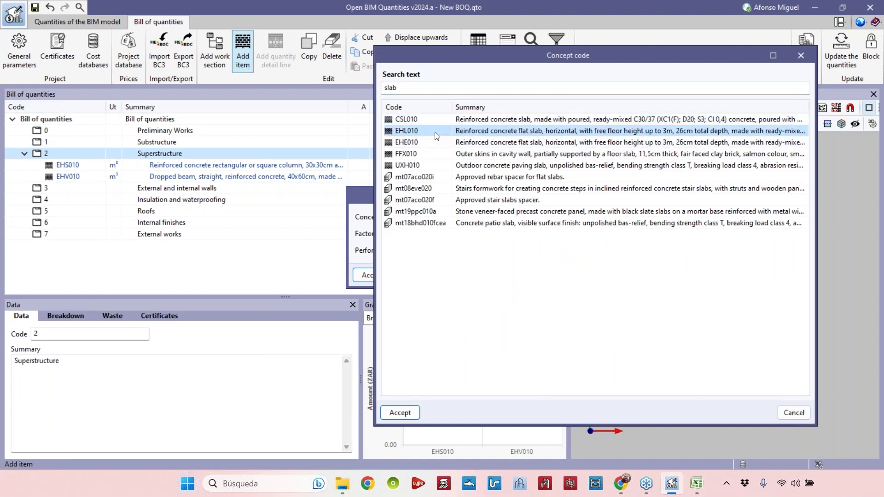
pyautogui.click(399, 413)
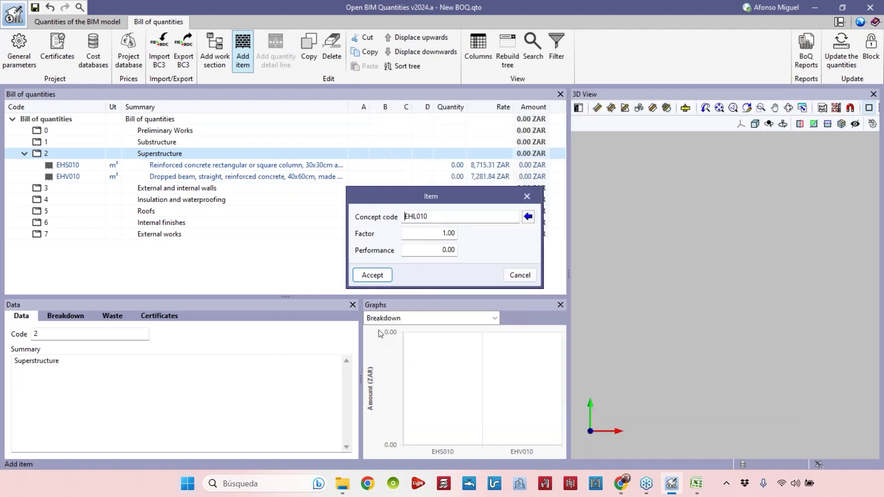
pyautogui.click(372, 275)
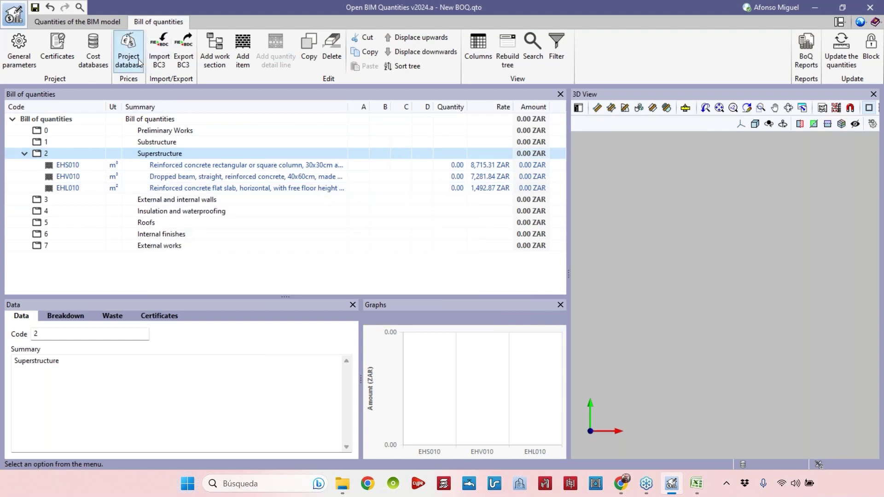
# Select column item EHS010 and show its resource breakdown in an enlarged Data panel.
pyautogui.click(129, 51)
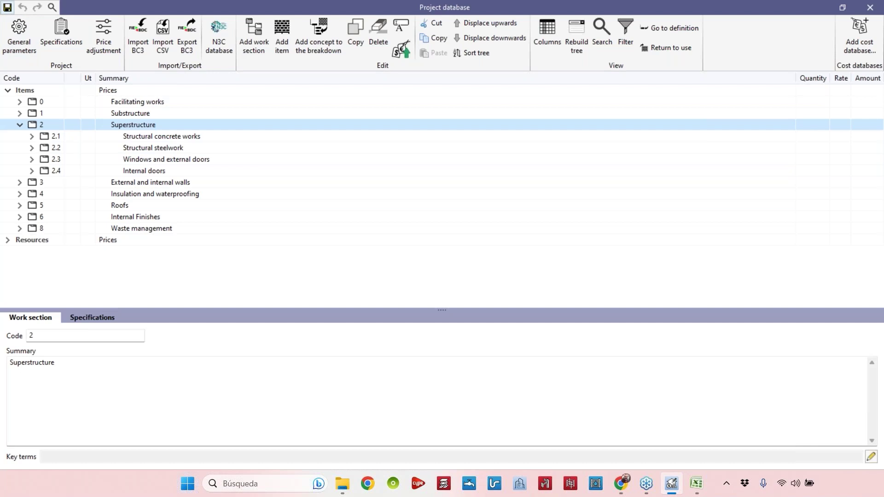
pyautogui.click(870, 7)
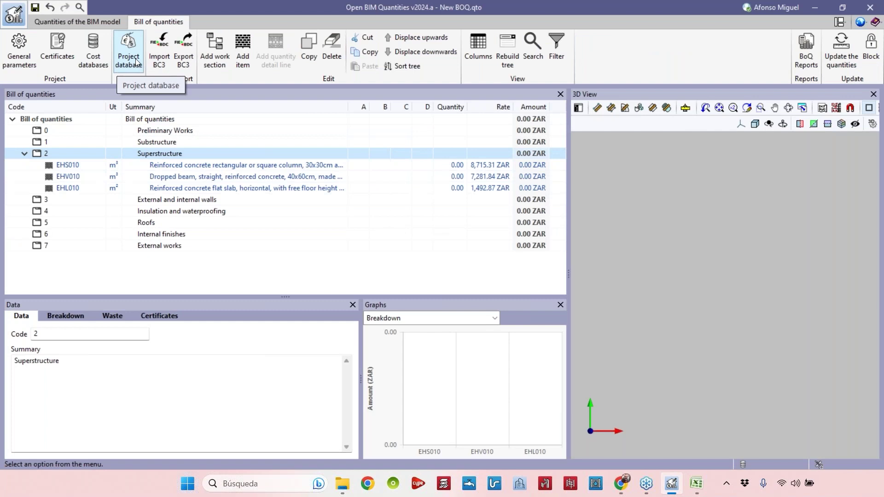
pyautogui.click(205, 165)
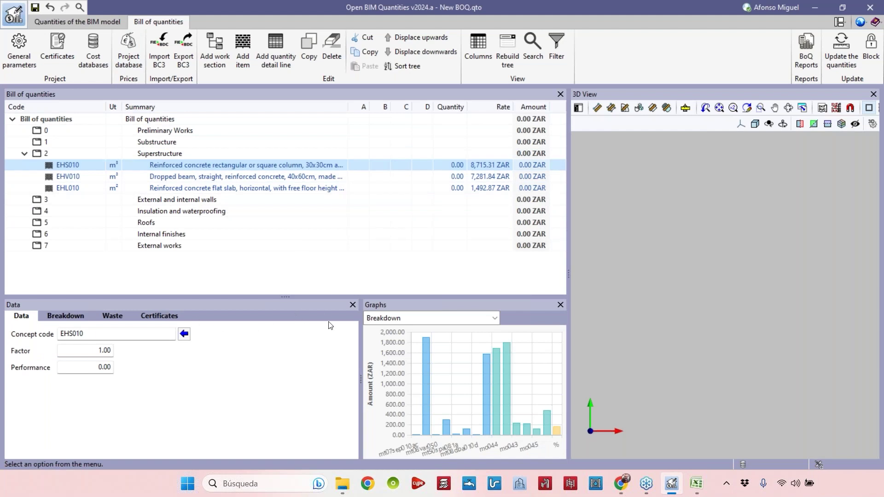
pyautogui.moveTo(358, 344); pyautogui.dragTo(262, 352)
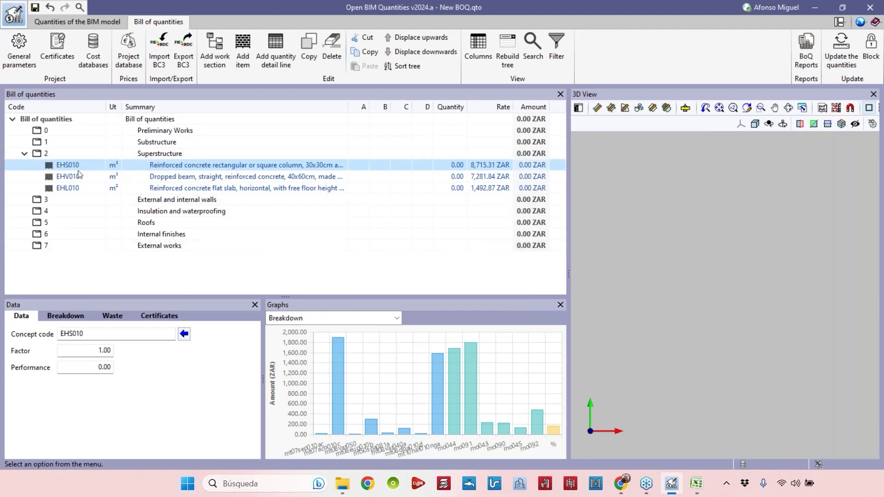
pyautogui.click(184, 333)
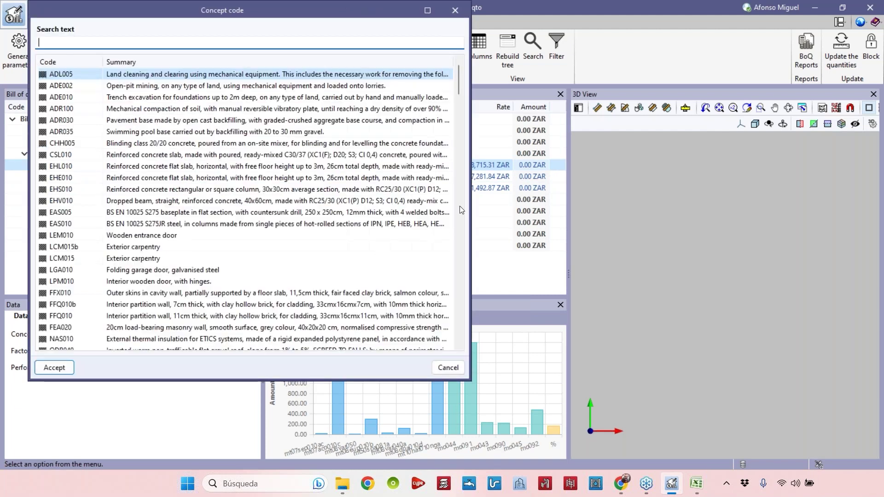
pyautogui.press('Escape')
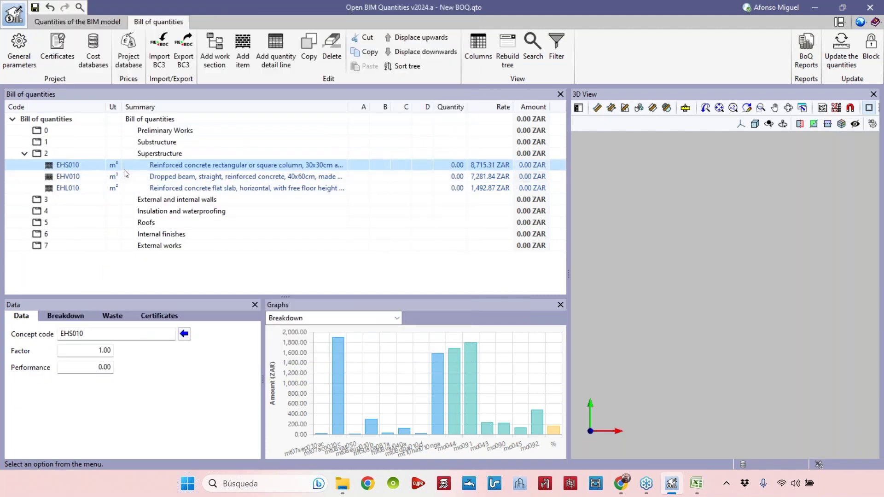
pyautogui.click(77, 317)
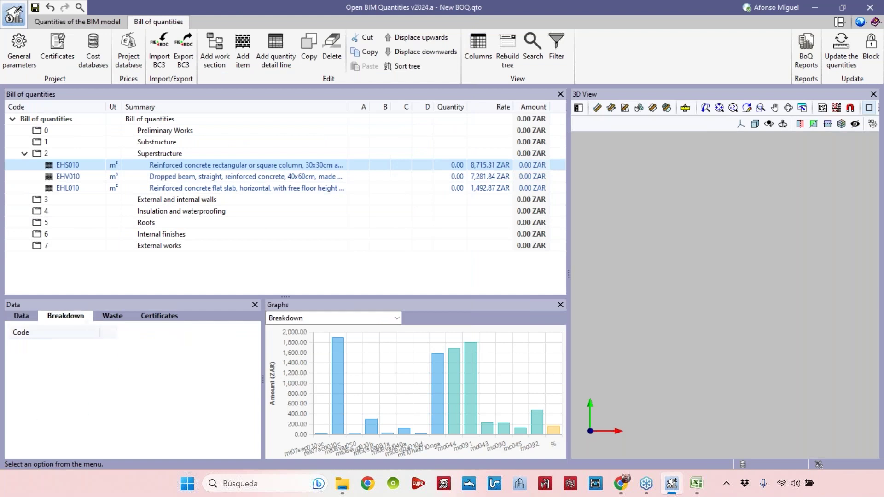
pyautogui.moveTo(261, 354); pyautogui.dragTo(300, 352)
pyautogui.moveTo(207, 296); pyautogui.dragTo(207, 268)
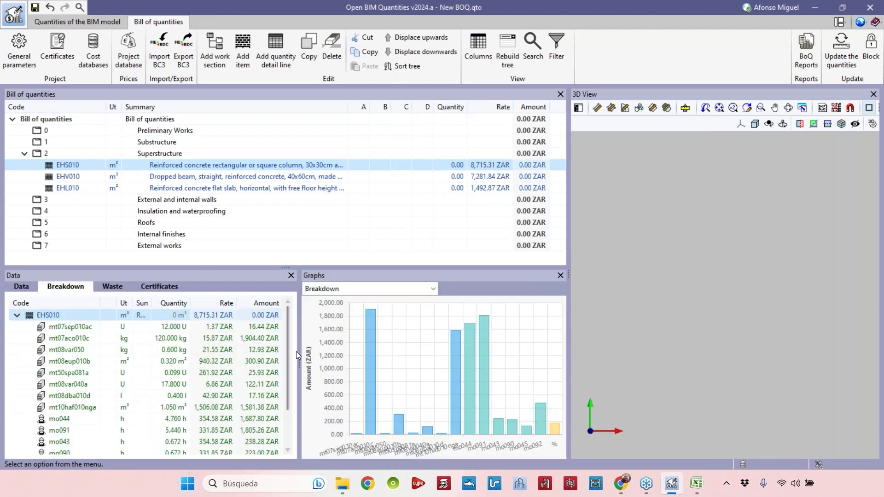
pyautogui.moveTo(296, 352); pyautogui.dragTo(309, 352)
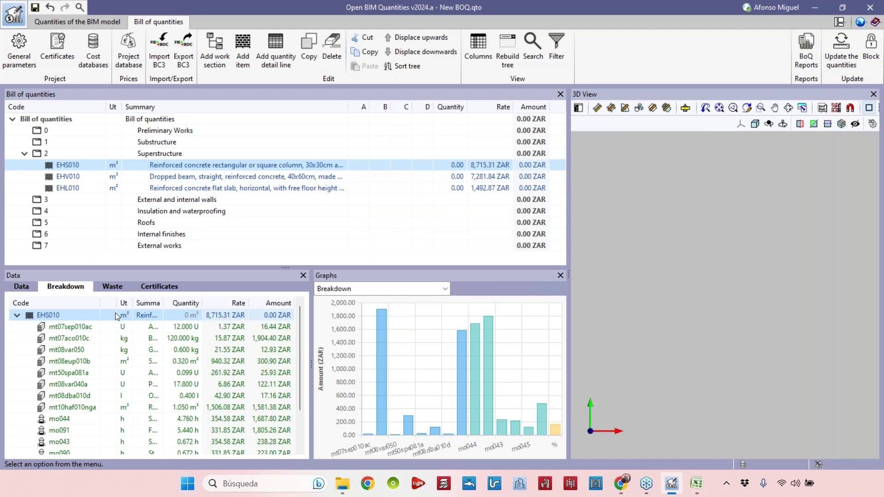
# Review each EHS010 resource, steel mt07aco010c through labour mo043, with rates and amounts visible.
pyautogui.click(83, 338)
pyautogui.click(79, 350)
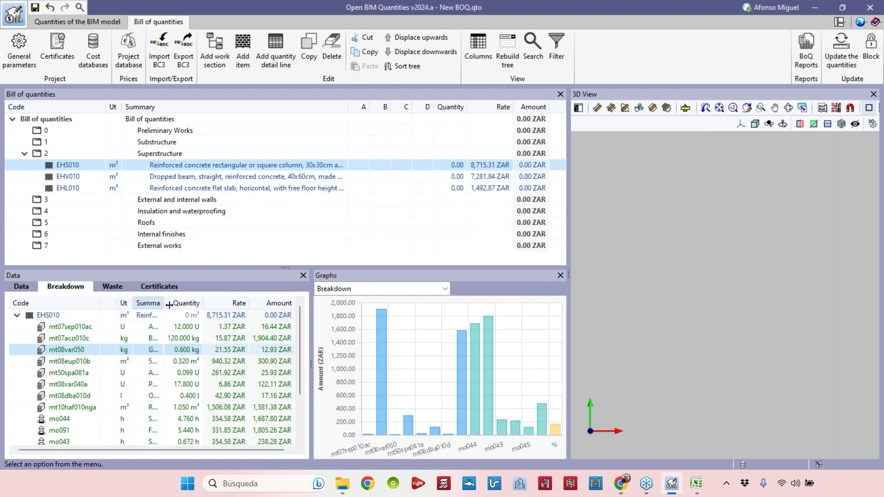
pyautogui.moveTo(164, 303); pyautogui.dragTo(243, 302)
pyautogui.moveTo(311, 340); pyautogui.dragTo(383, 339)
pyautogui.click(186, 362)
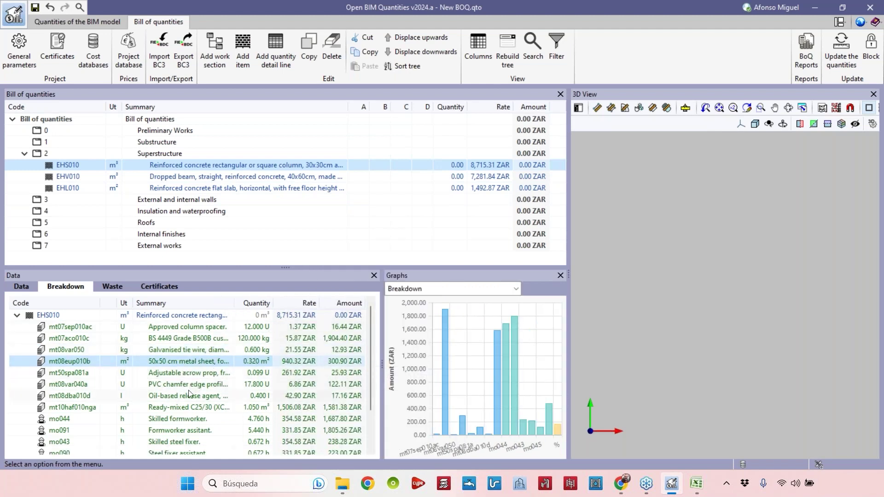
pyautogui.click(174, 374)
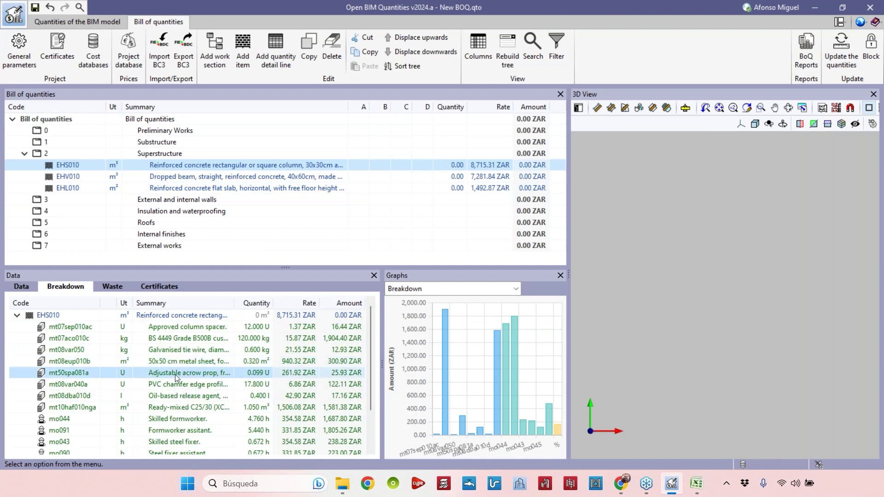
pyautogui.click(177, 408)
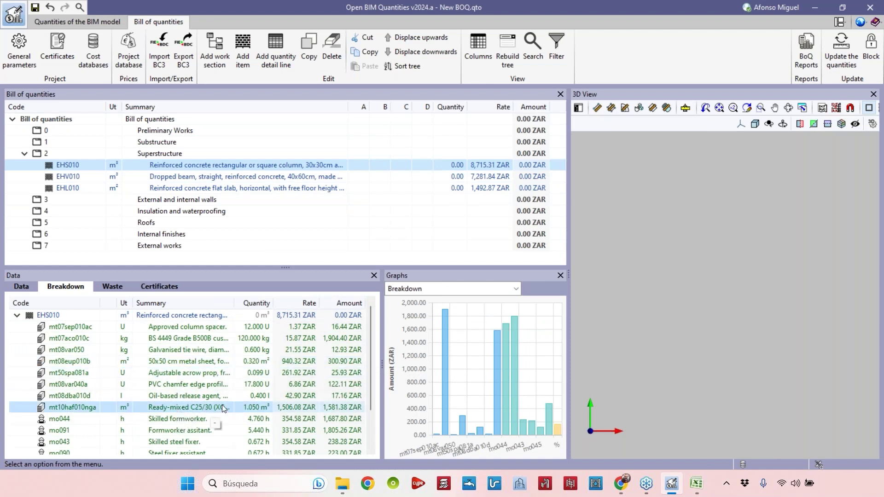
pyautogui.click(187, 434)
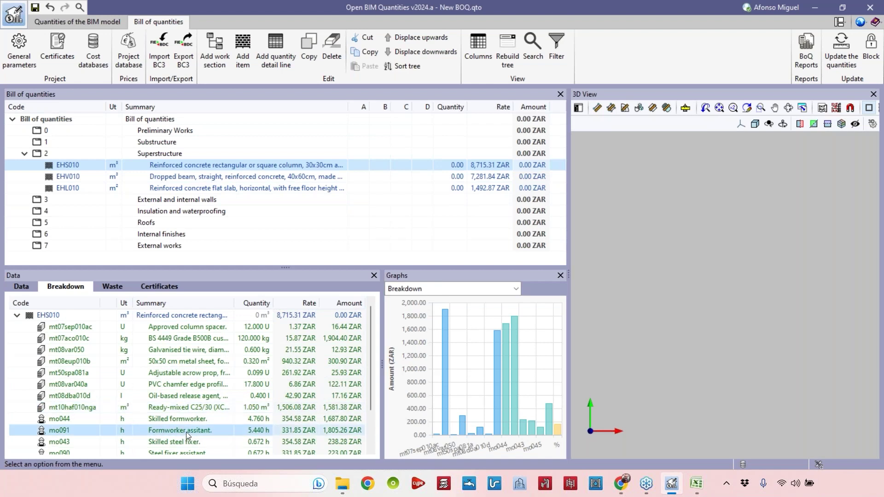
pyautogui.click(179, 443)
pyautogui.scroll(-1, 198, 408)
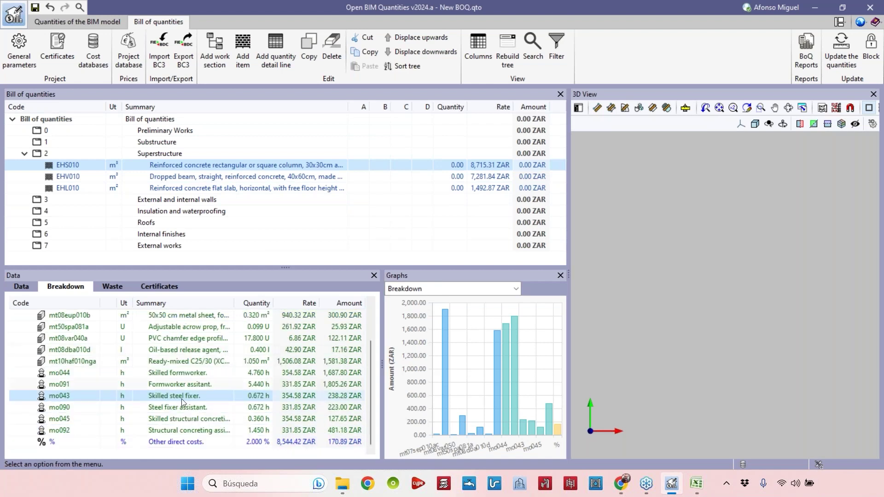
pyautogui.scroll(1, 181, 400)
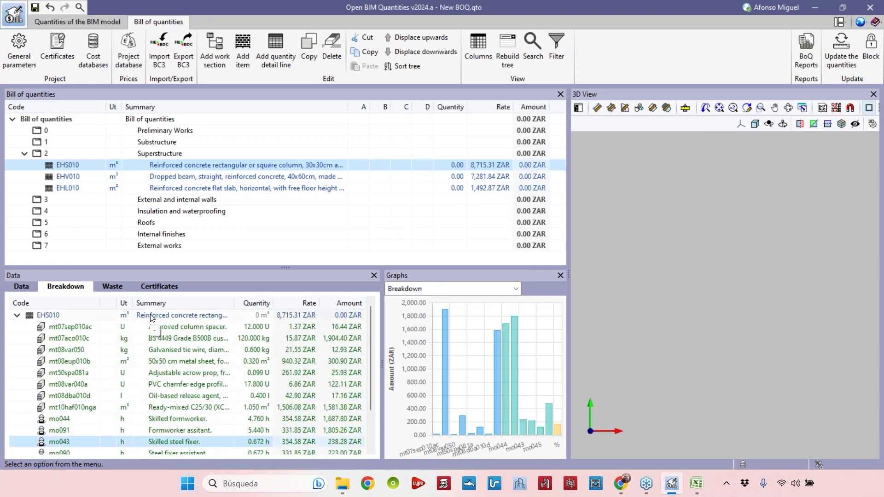
pyautogui.click(125, 316)
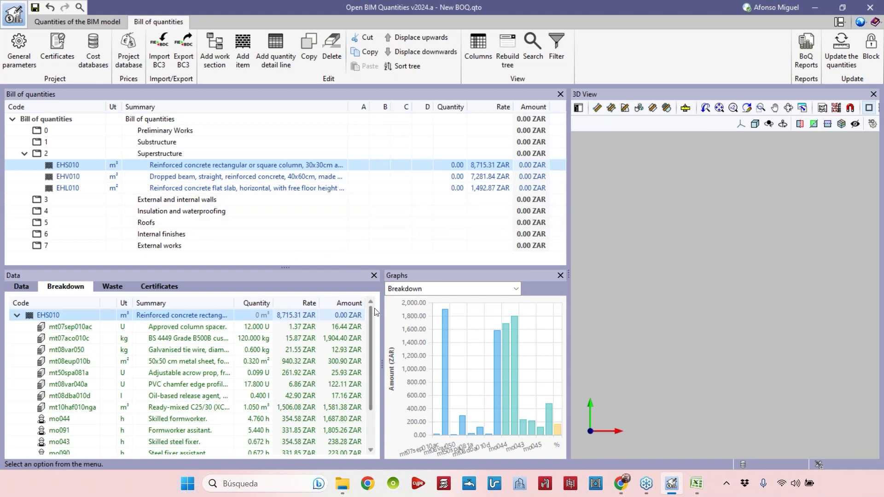
# Narrow the 3D view to widen the tables, keeping the Breakdown graph of EHS010 resource amounts.
pyautogui.moveTo(382, 276); pyautogui.dragTo(297, 276)
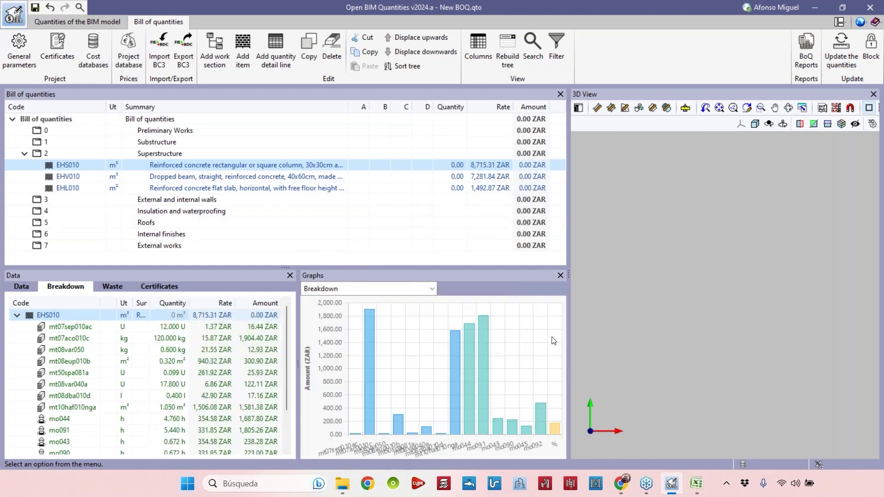
pyautogui.moveTo(569, 339); pyautogui.dragTo(633, 339)
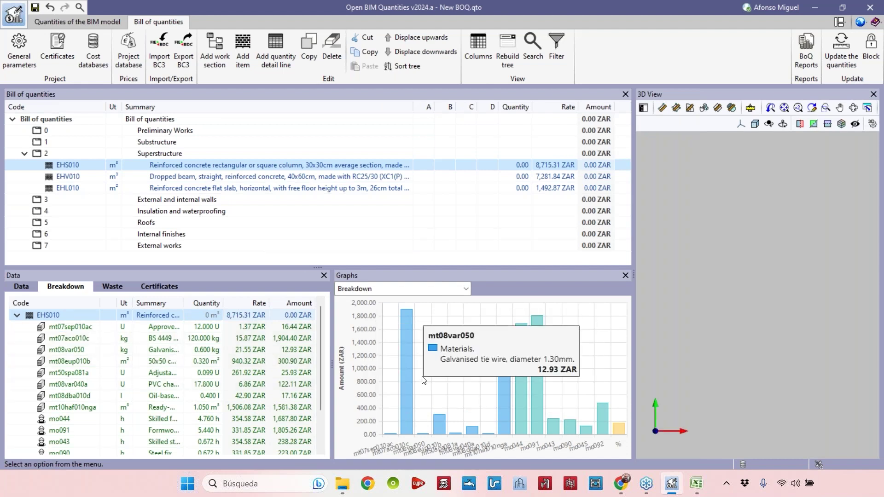
pyautogui.moveTo(408, 364)
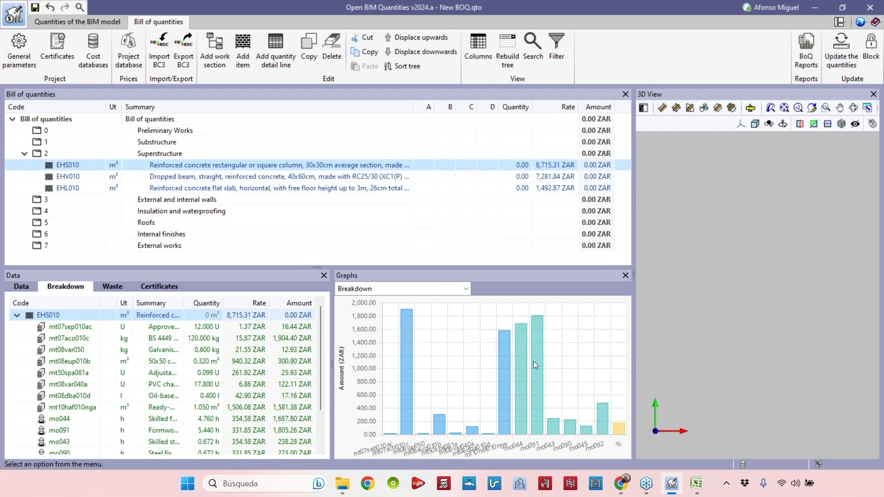
pyautogui.moveTo(540, 361)
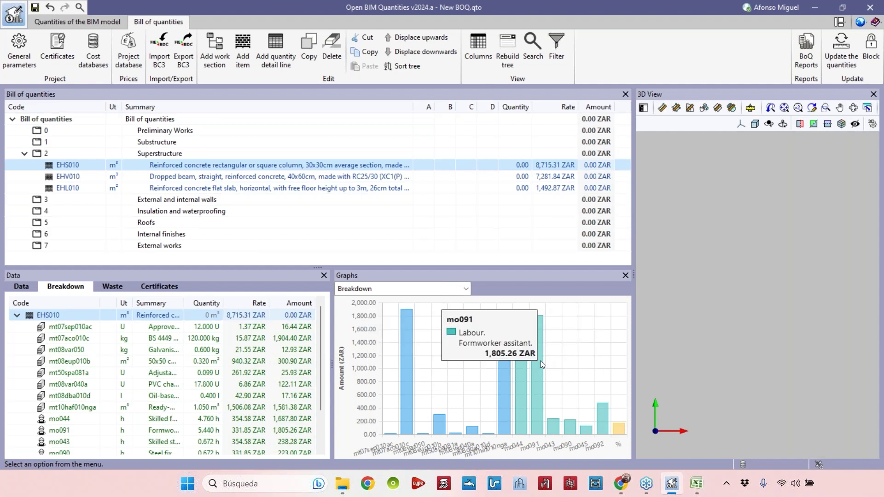
pyautogui.moveTo(443, 428)
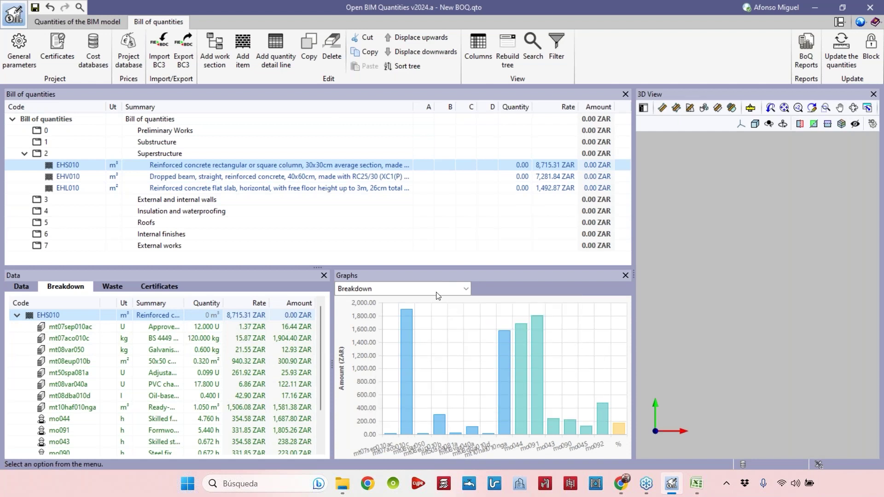
pyautogui.click(455, 289)
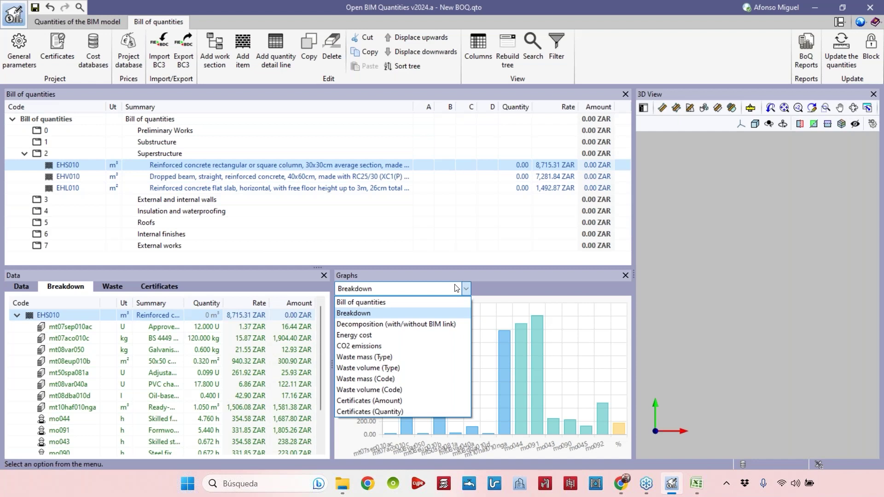
pyautogui.click(454, 289)
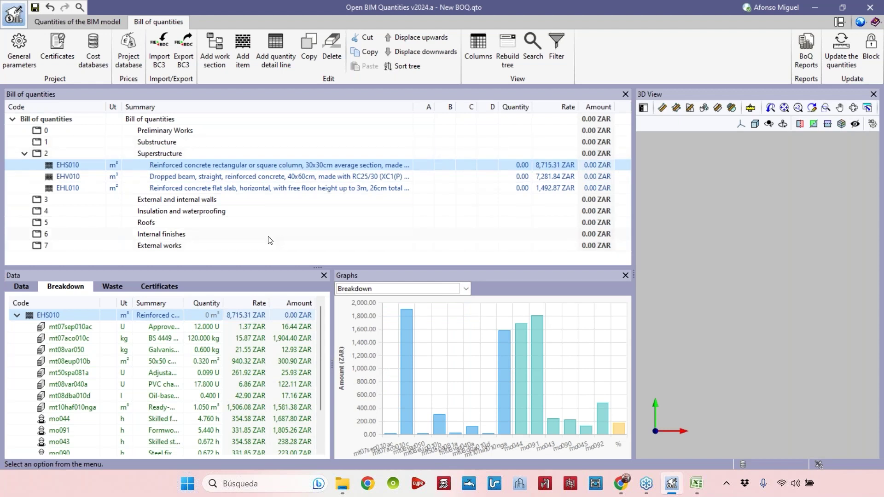
pyautogui.moveTo(283, 330); pyautogui.dragTo(295, 361)
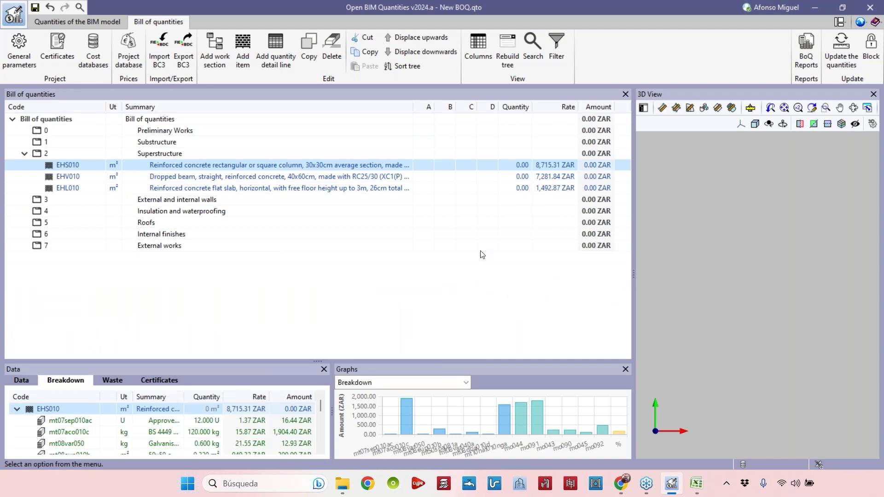
pyautogui.moveTo(634, 267); pyautogui.dragTo(449, 267)
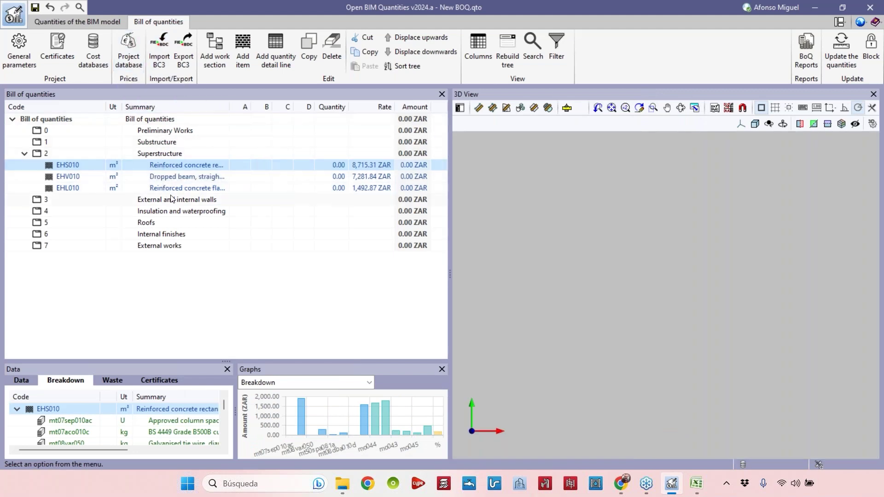
pyautogui.moveTo(446, 218); pyautogui.dragTo(457, 217)
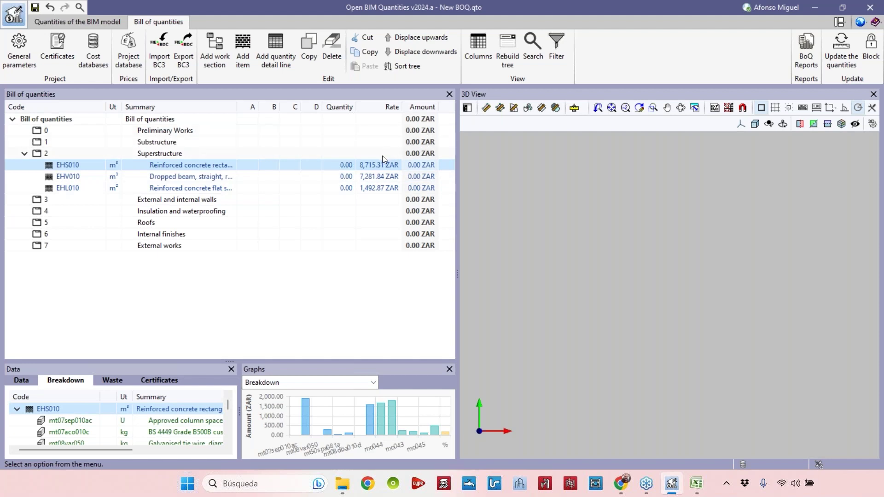
pyautogui.moveTo(237, 107); pyautogui.dragTo(256, 108)
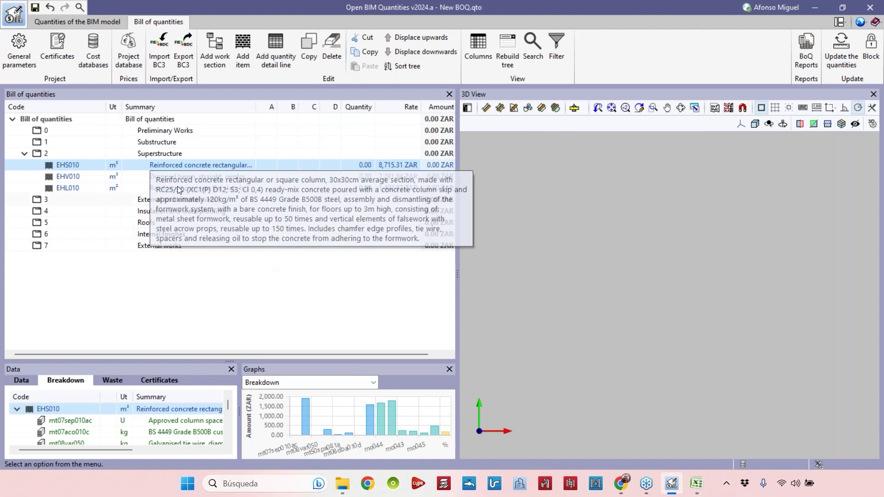
pyautogui.click(206, 186)
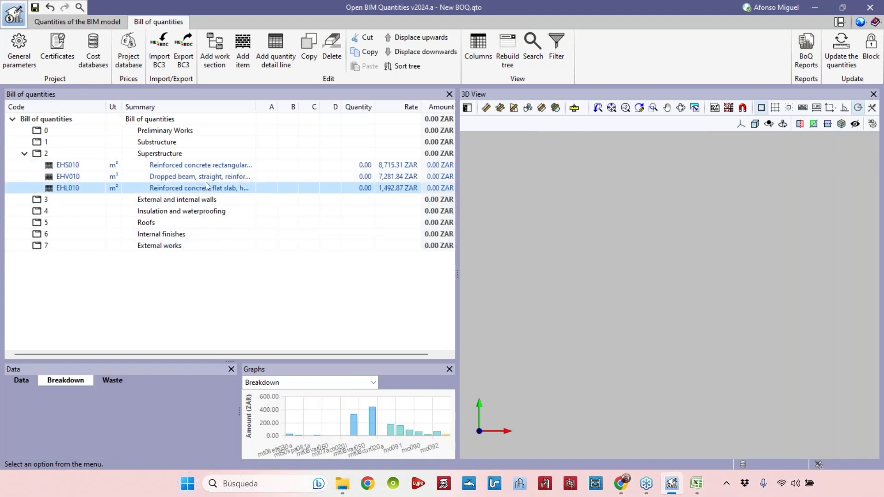
pyautogui.click(241, 176)
pyautogui.click(236, 167)
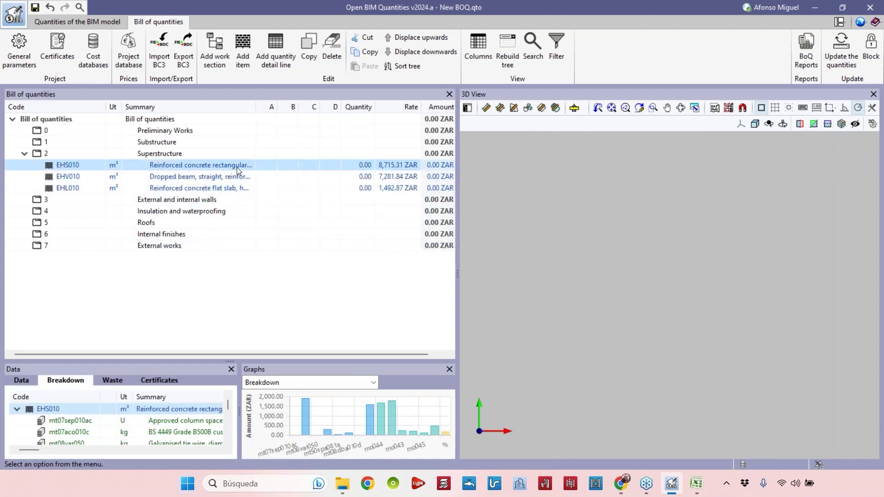
pyautogui.click(229, 187)
pyautogui.click(42, 201)
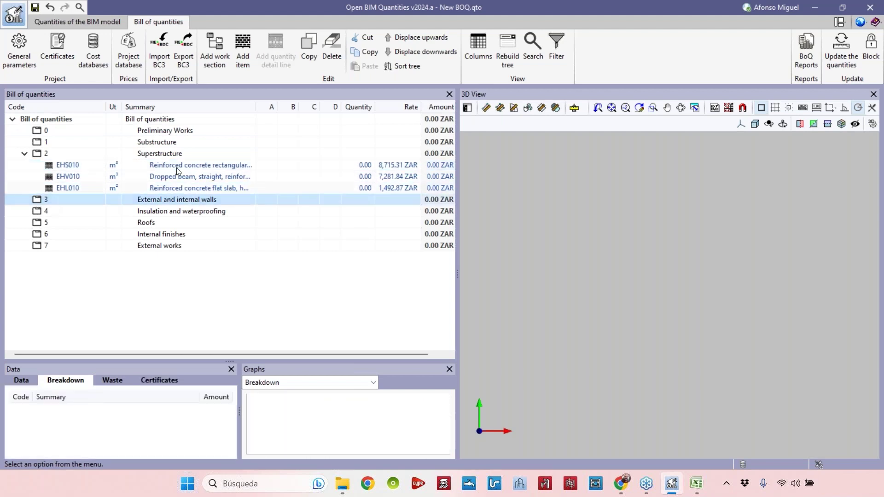
# Add the 11cm interior partition wall FFQ010 (267.30 ZAR) to chapter 3 via a 'wall' search.
pyautogui.click(242, 50)
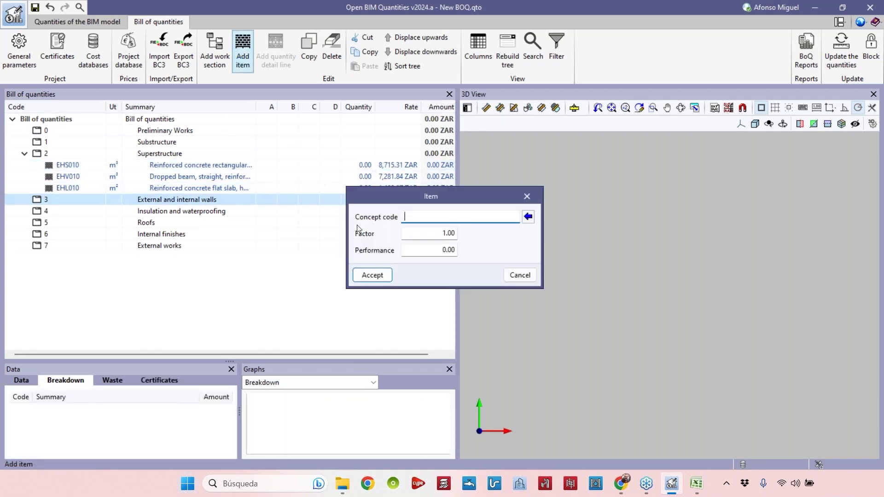
pyautogui.click(528, 217)
pyautogui.write('wall')
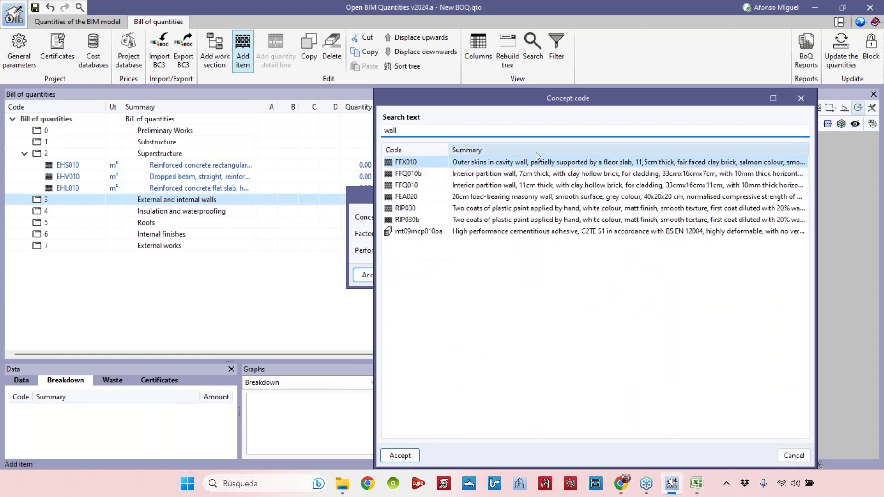
pyautogui.click(508, 177)
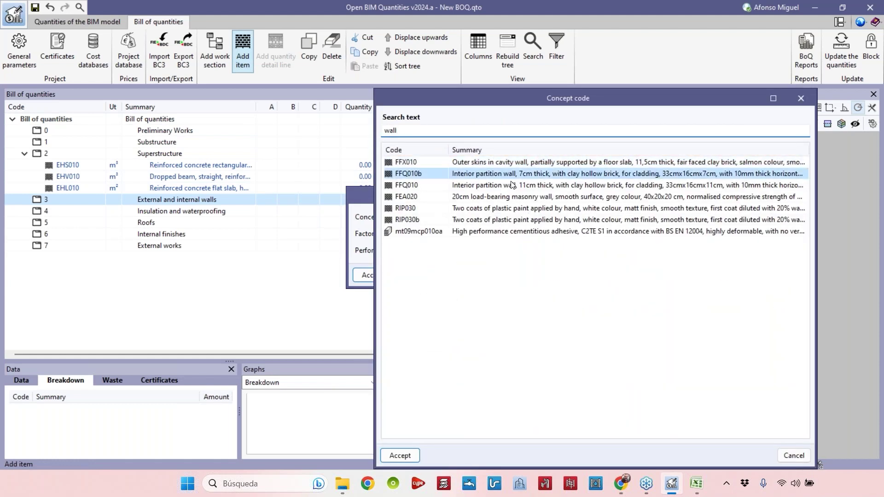
pyautogui.click(489, 190)
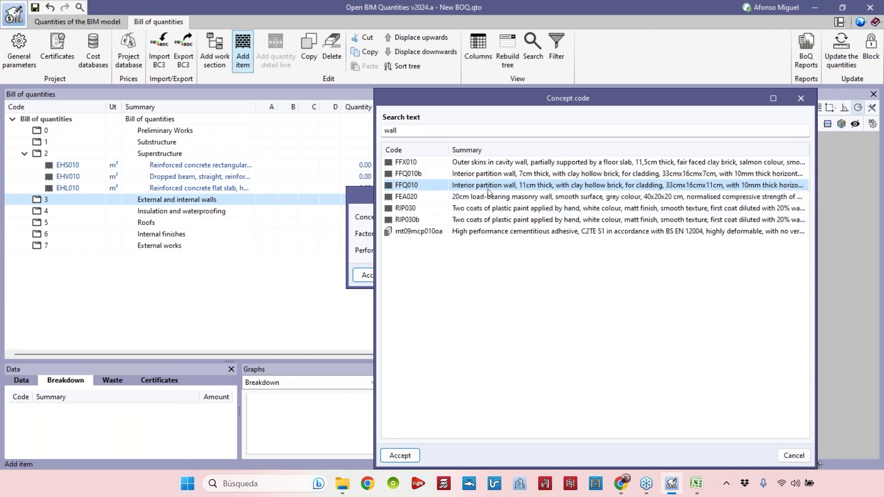
pyautogui.click(400, 456)
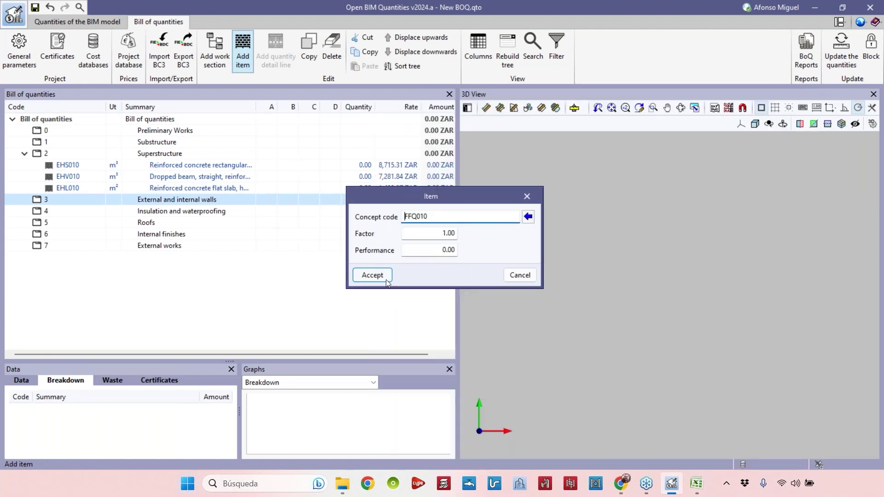
pyautogui.click(384, 278)
pyautogui.click(24, 199)
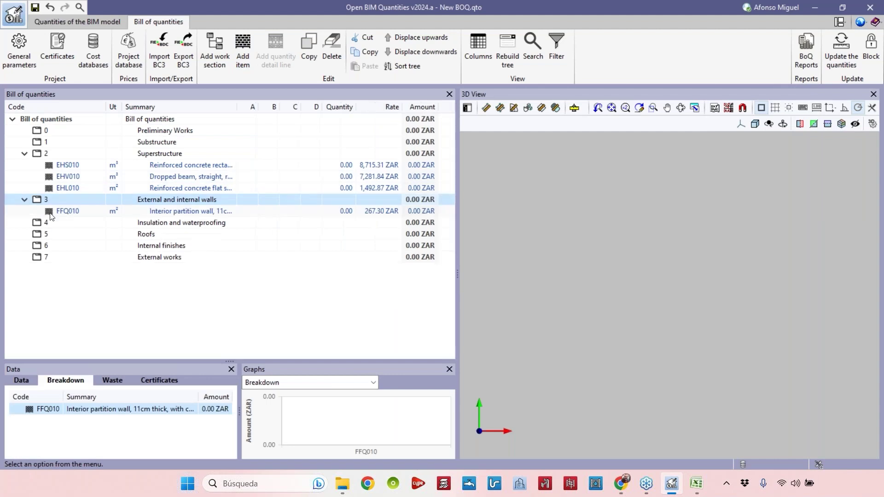
pyautogui.click(69, 210)
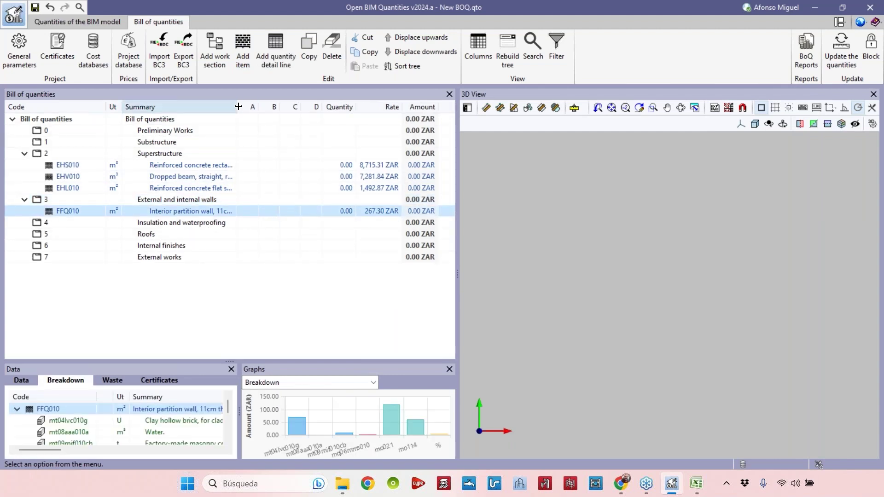
pyautogui.moveTo(237, 107); pyautogui.dragTo(290, 109)
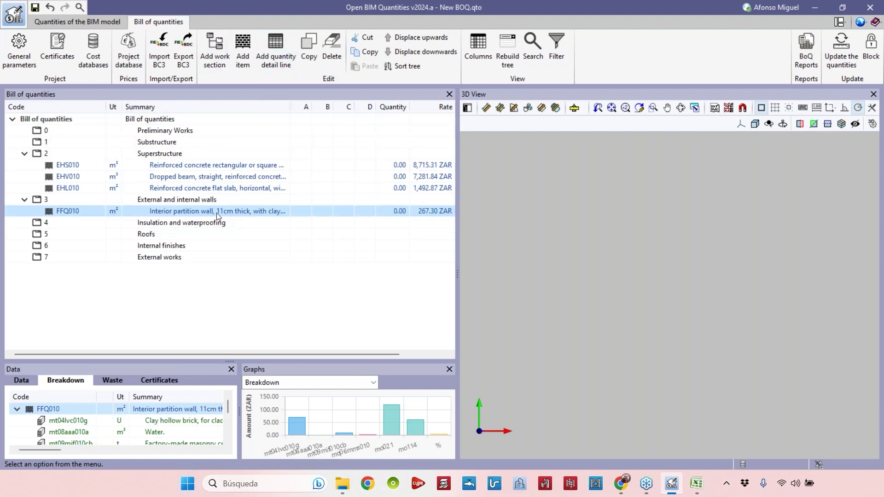
# Add detail line 'Wall 1' with Area 20, removing the unused Length, Width and Height labels.
pyautogui.click(283, 65)
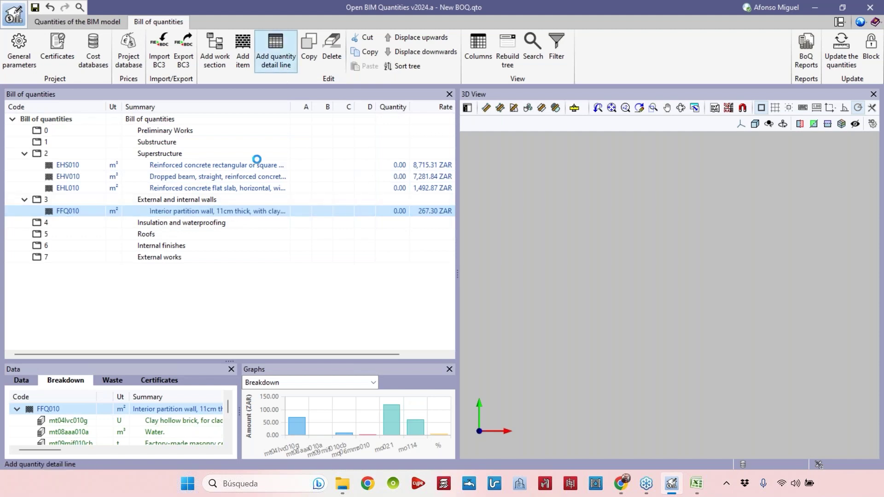
pyautogui.moveTo(357, 151); pyautogui.dragTo(439, 167)
pyautogui.write('W')
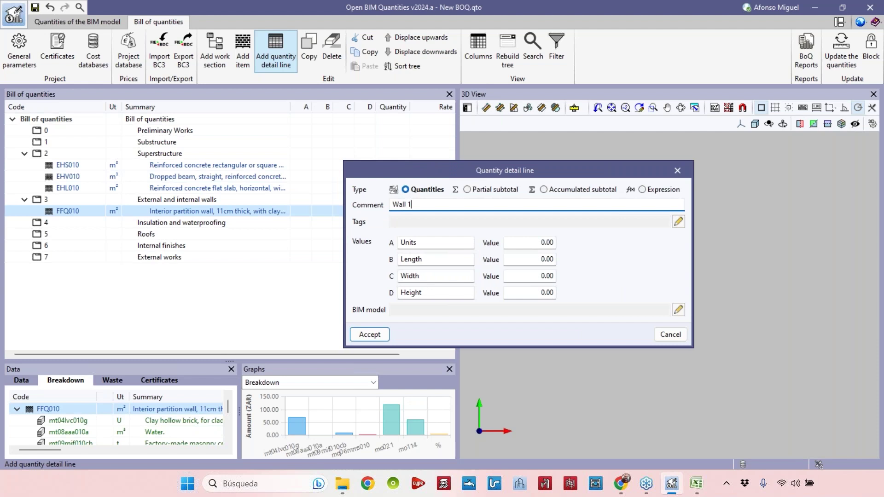
pyautogui.write('all 1')
pyautogui.press('Tab')
pyautogui.write('A')
pyautogui.doubleClick(456, 245)
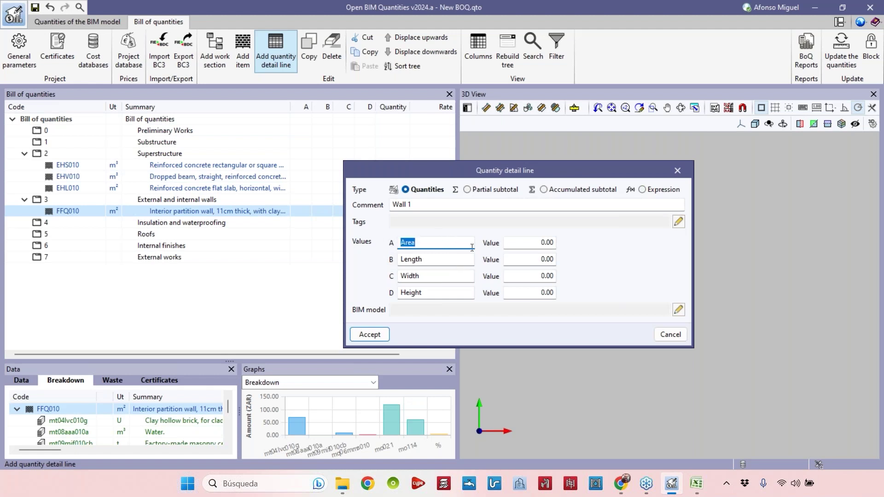
pyautogui.click(508, 239)
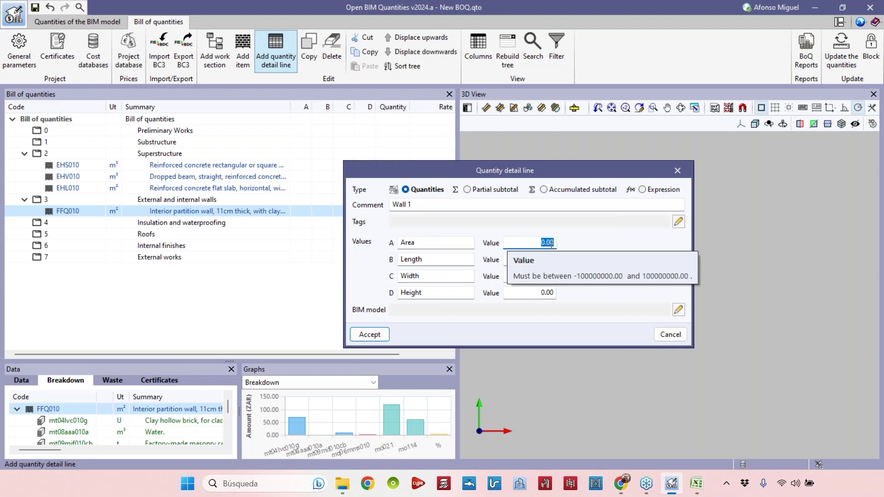
pyautogui.write('20')
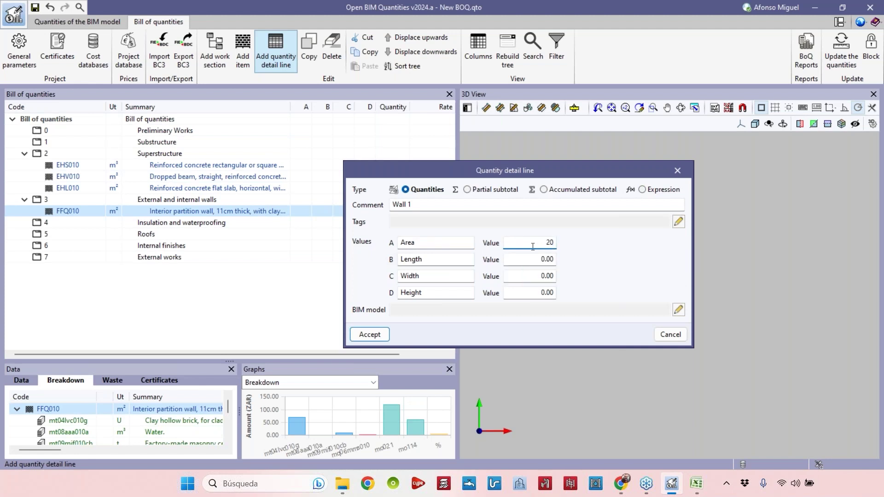
pyautogui.click(451, 258)
pyautogui.press('BackSpace')
pyautogui.click(438, 275)
pyautogui.press('BackSpace')
pyautogui.click(468, 288)
pyautogui.press('BackSpace')
pyautogui.click(537, 243)
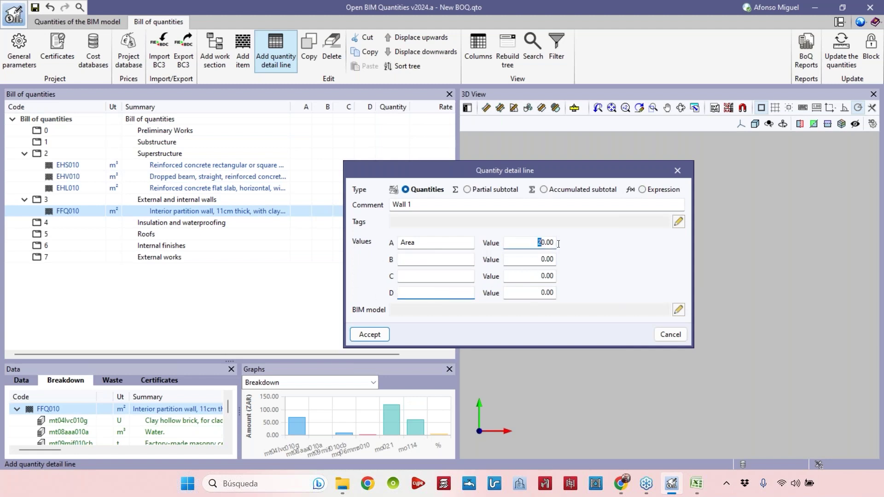
pyautogui.click(369, 334)
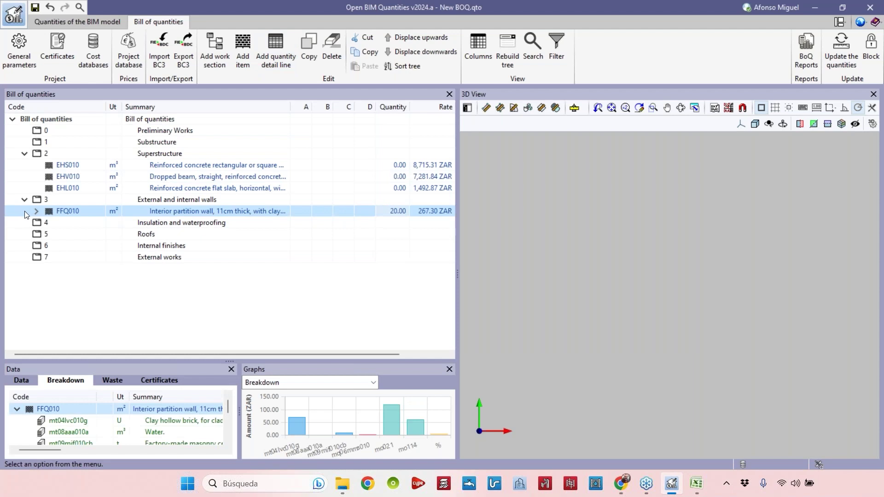
# Duplicate Wall 1 into a 'Wall 2' line with area 18.
pyautogui.click(233, 225)
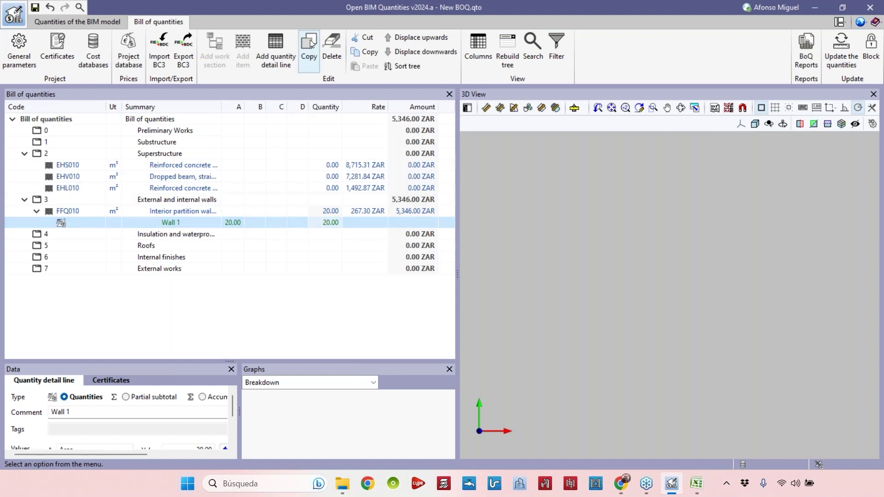
pyautogui.click(308, 51)
pyautogui.click(217, 225)
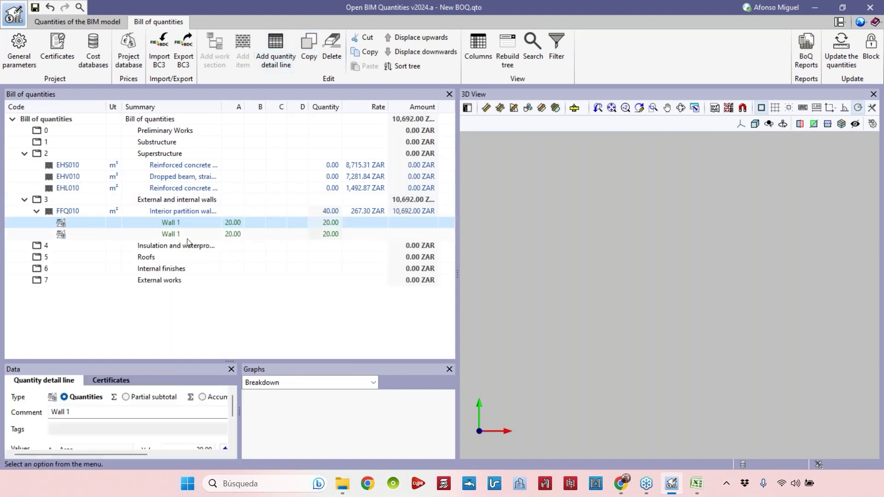
pyautogui.click(186, 235)
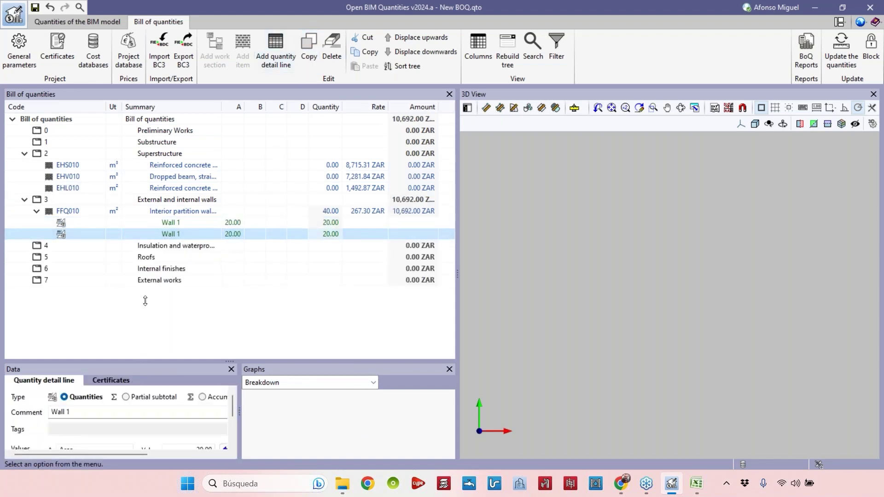
pyautogui.moveTo(145, 300); pyautogui.dragTo(145, 290)
pyautogui.moveTo(239, 363); pyautogui.dragTo(305, 364)
pyautogui.click(109, 342)
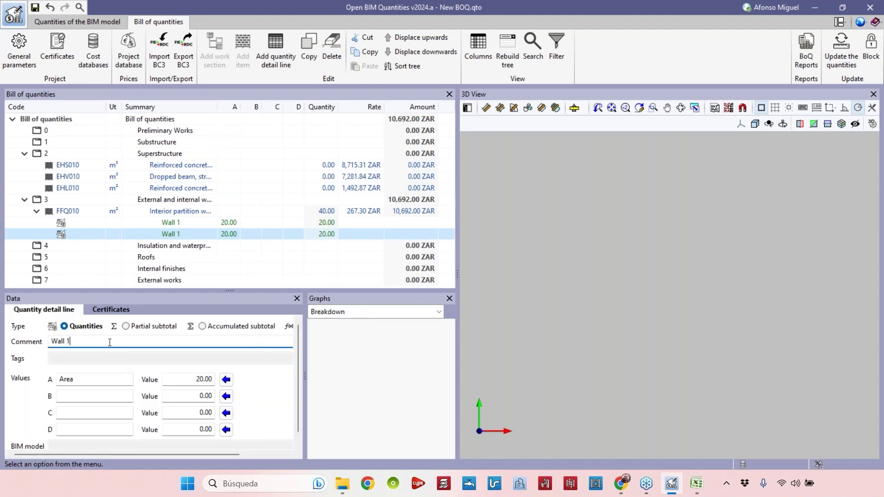
pyautogui.press('Tab')
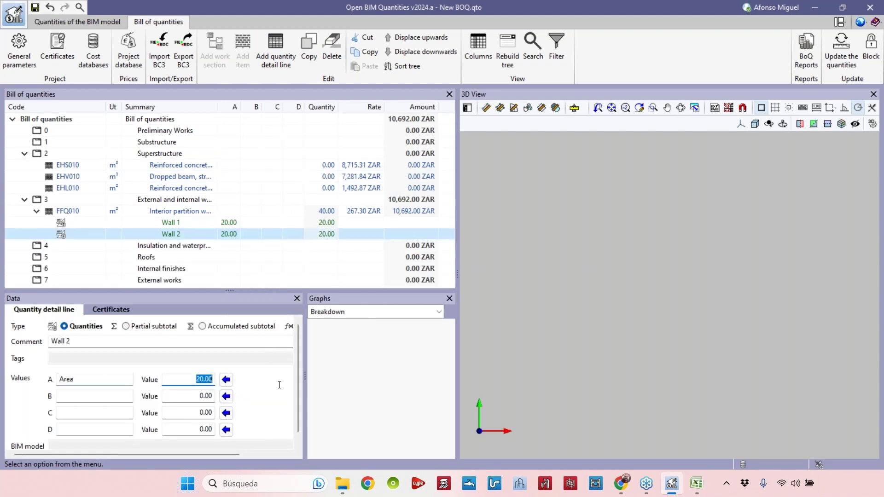
pyautogui.write('18')
pyautogui.hotkey('shift', 'Tab')
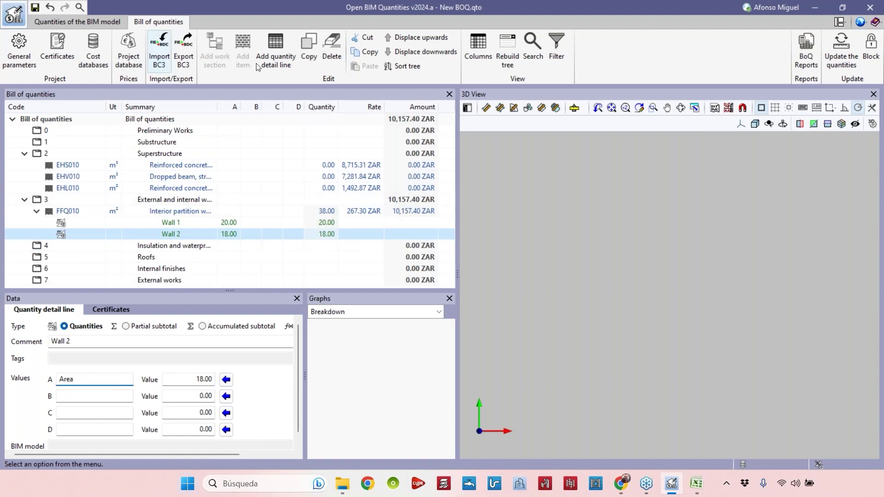
# Duplicate again into a 'Wall 3' line with area 25 and review the lines.
pyautogui.click(308, 50)
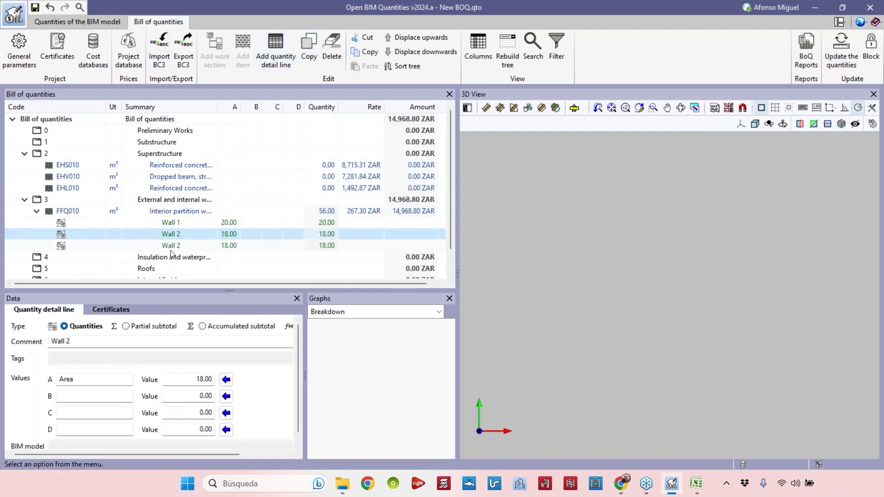
pyautogui.click(172, 245)
pyautogui.click(95, 377)
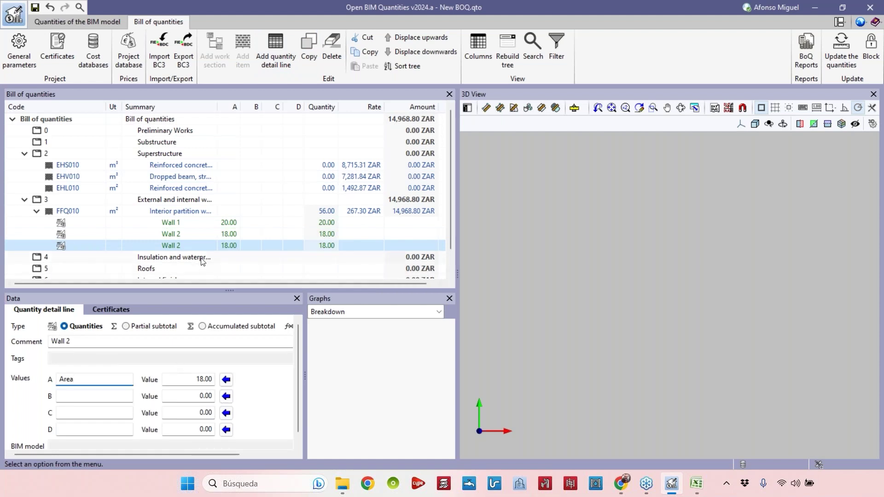
pyautogui.doubleClick(68, 341)
pyautogui.write('3')
pyautogui.click(198, 379)
pyautogui.write('25')
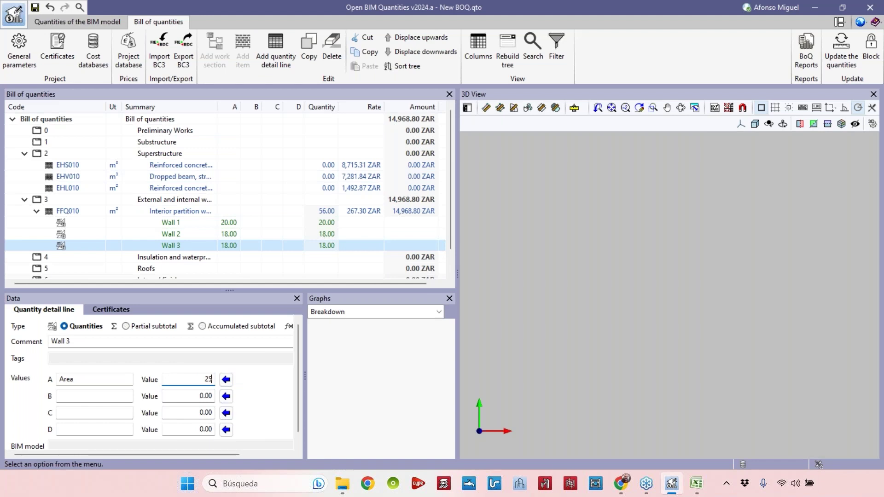
pyautogui.click(317, 234)
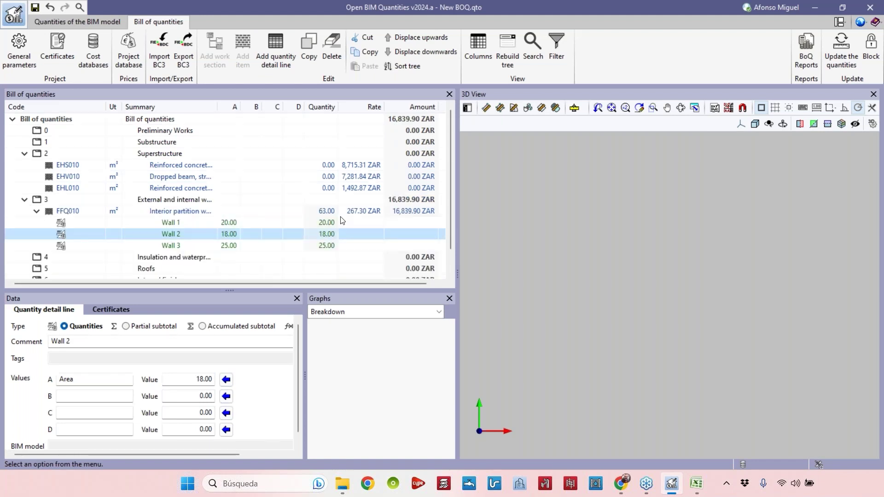
pyautogui.click(322, 245)
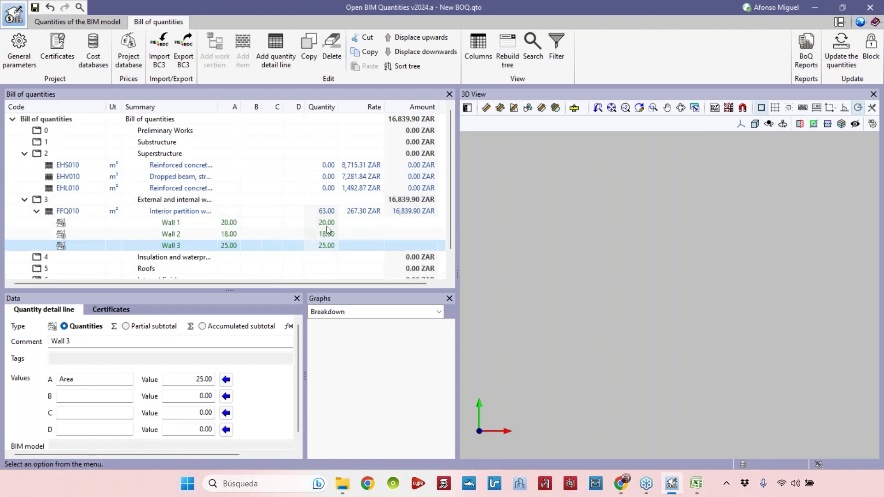
pyautogui.click(327, 223)
# Widen the Summary column and bill of quantities to show full descriptions and amounts for FFQ010.
pyautogui.moveTo(214, 107); pyautogui.dragTo(263, 107)
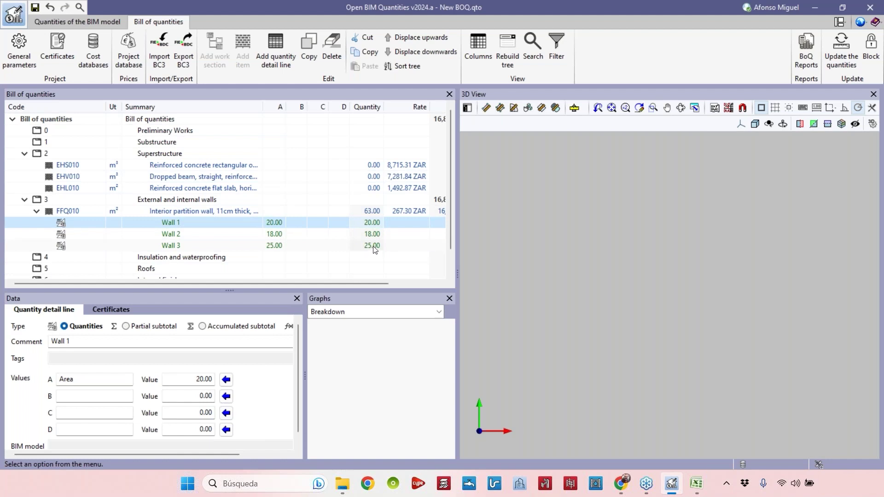
pyautogui.moveTo(453, 231); pyautogui.dragTo(545, 231)
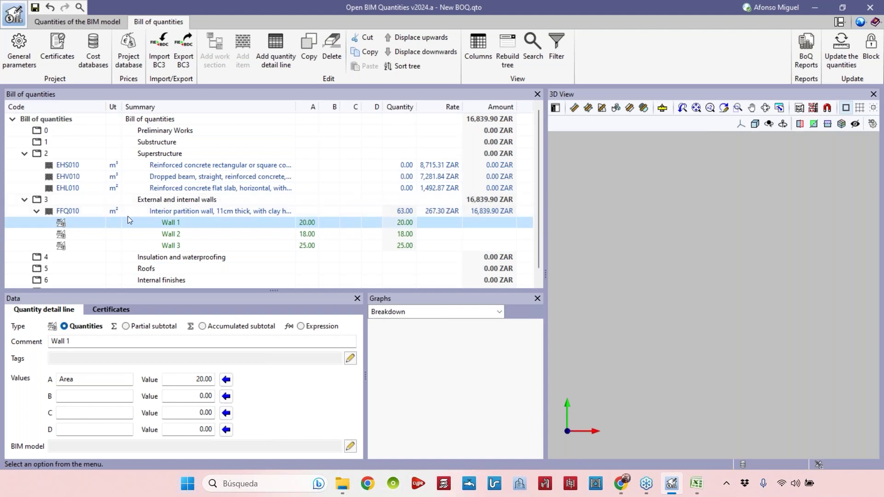
pyautogui.click(496, 213)
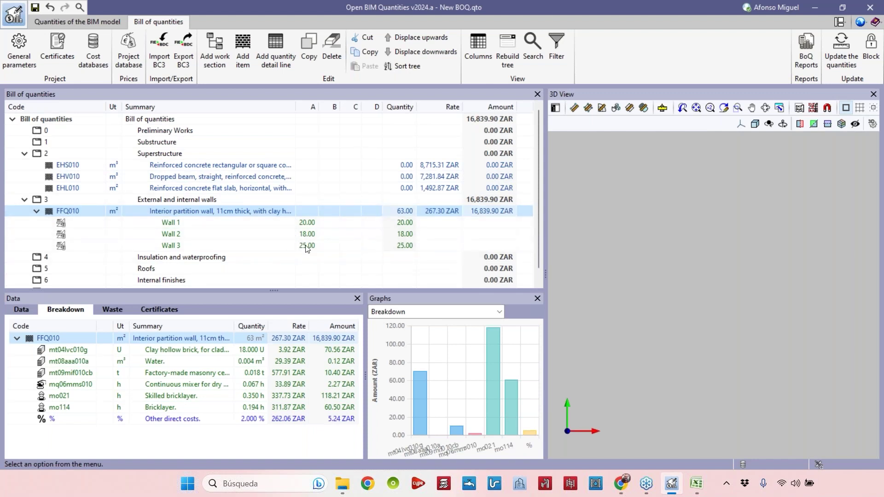
# Open Wall 1's quantity detail line and check parameter A, Area, at 20.00.
pyautogui.click(207, 226)
pyautogui.click(106, 379)
pyautogui.click(118, 375)
pyautogui.moveTo(119, 376); pyautogui.dragTo(49, 376)
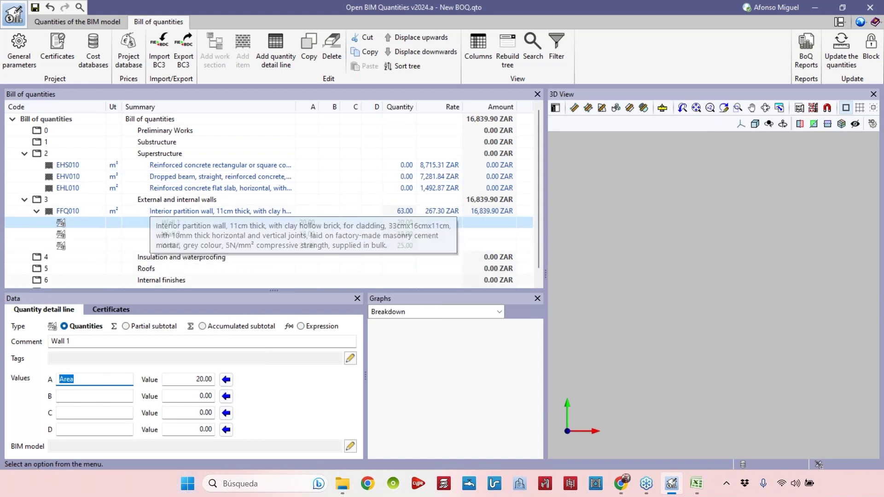
pyautogui.click(111, 396)
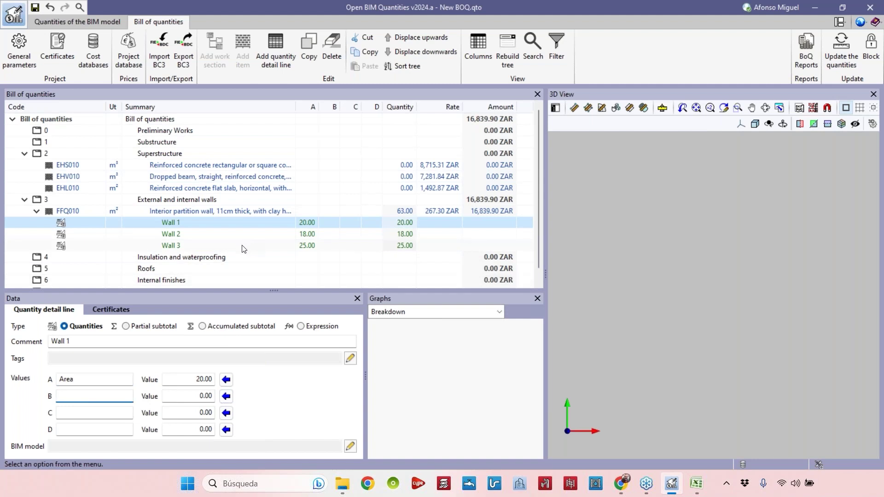
pyautogui.click(186, 237)
pyautogui.click(234, 224)
pyautogui.click(187, 383)
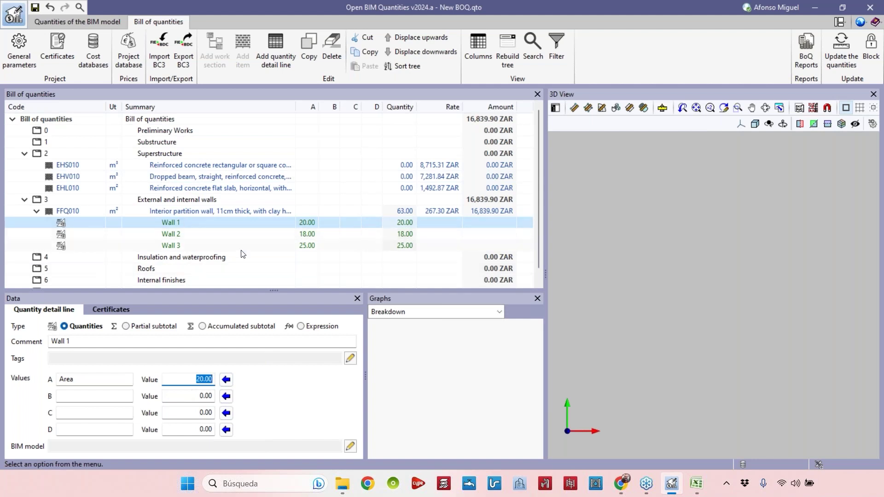
pyautogui.click(698, 343)
# Rename Wall 1's A parameter to Length and B to Height.
pyautogui.doubleClick(91, 375)
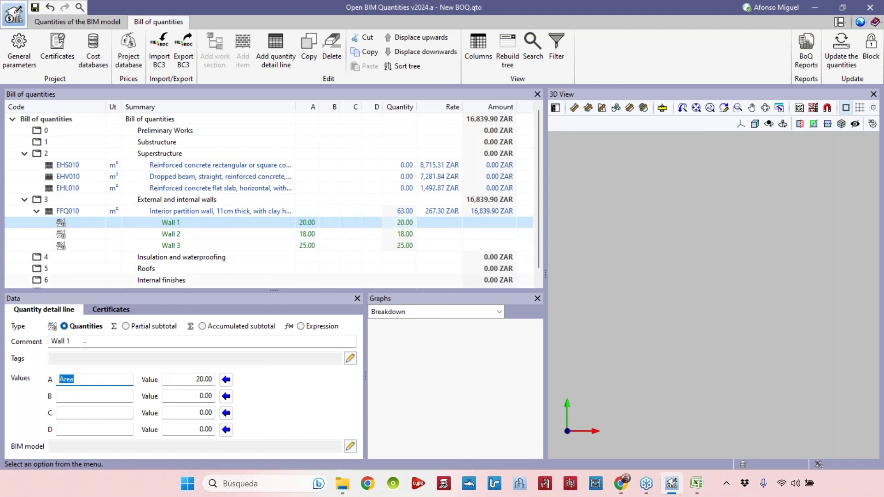
pyautogui.write('Lenght')
pyautogui.click(112, 394)
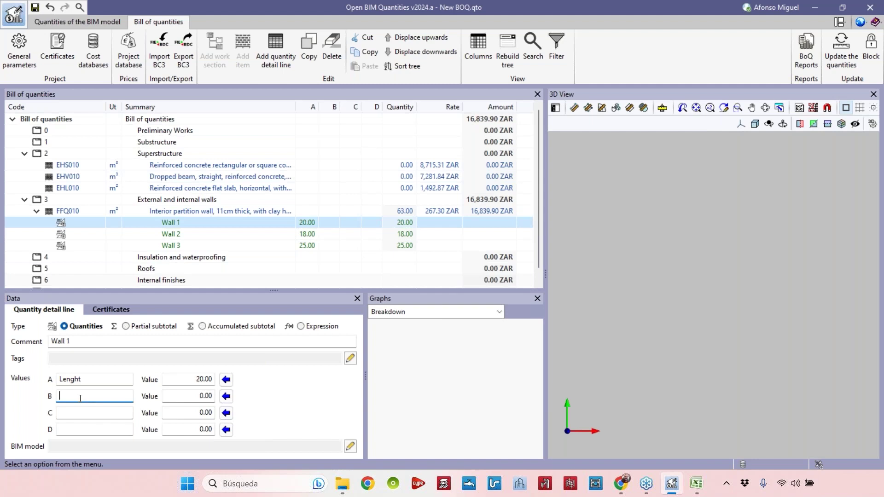
pyautogui.write('Heigkht')
pyautogui.press('BackSpace')
pyautogui.press('BackSpace')
pyautogui.press('BackSpace')
pyautogui.write('ht')
pyautogui.click(172, 395)
# Enter Wall 1's height of 3.00 and length of 7.00.
pyautogui.write('3')
pyautogui.press('Return')
pyautogui.click(212, 379)
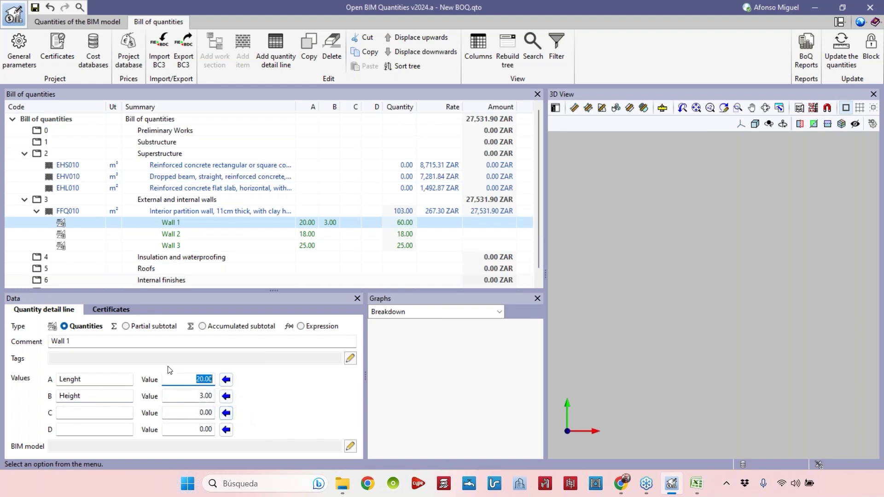
pyautogui.write('1')
pyautogui.click(251, 235)
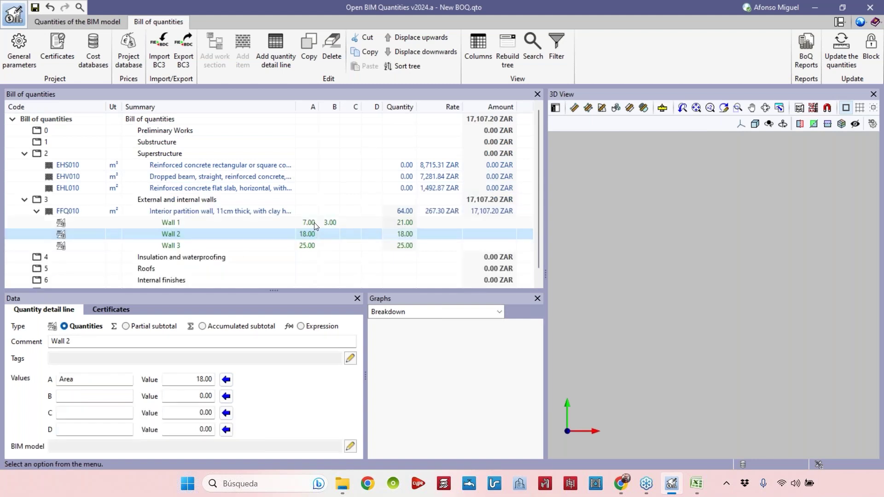
pyautogui.click(244, 222)
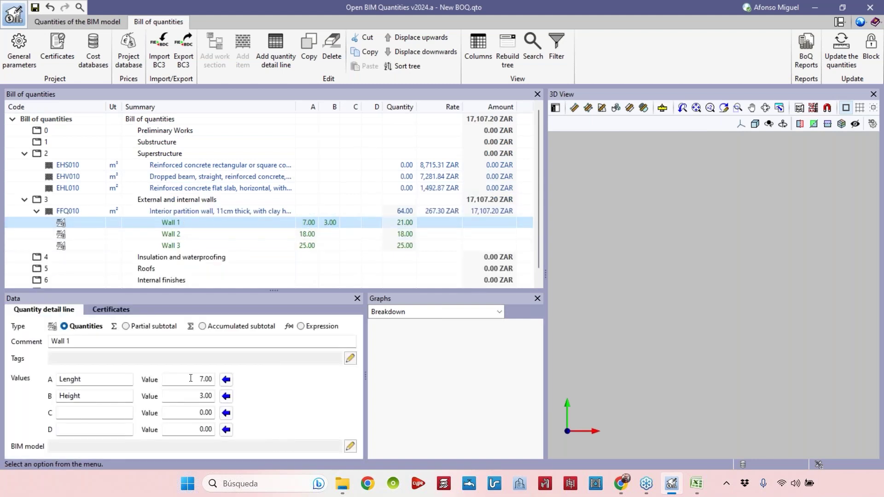
pyautogui.click(196, 396)
# Give Wall 2 a height of 3 and a length of 6, and label its A value Length.
pyautogui.click(203, 234)
pyautogui.click(193, 396)
pyautogui.write('3')
pyautogui.click(204, 384)
pyautogui.write('6')
pyautogui.hotkey('shift', 'Tab')
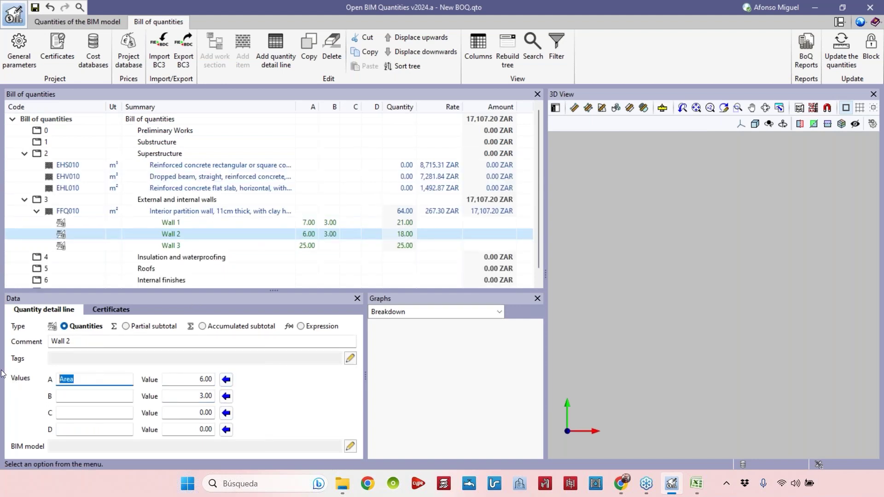
pyautogui.press('Delete')
pyautogui.click(171, 222)
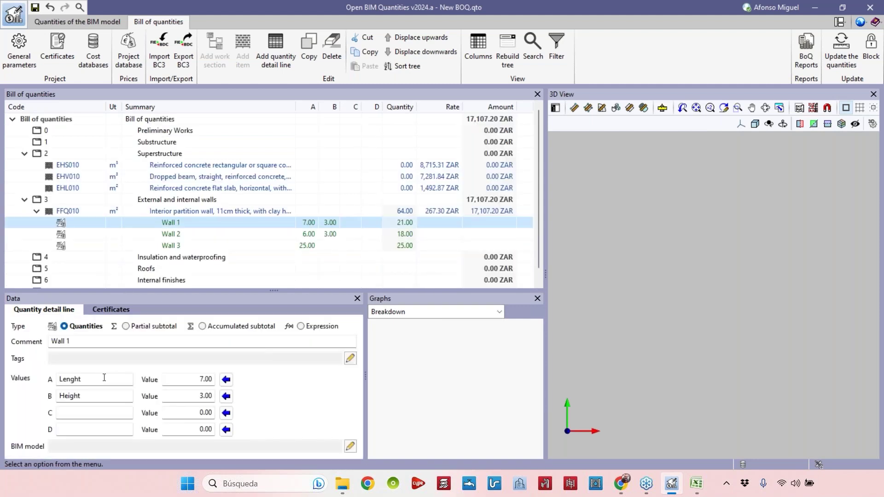
pyautogui.click(168, 234)
pyautogui.write('Length')
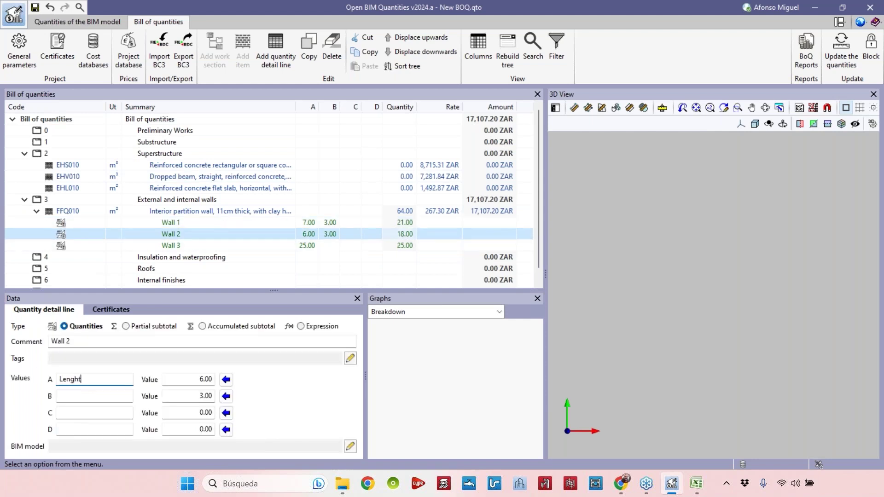
# Label Wall 3's values Length and Height, label Wall 2's B Height, and set Wall 3's height to 3.00.
pyautogui.click(200, 246)
pyautogui.hotkey('ctrl', 'v')
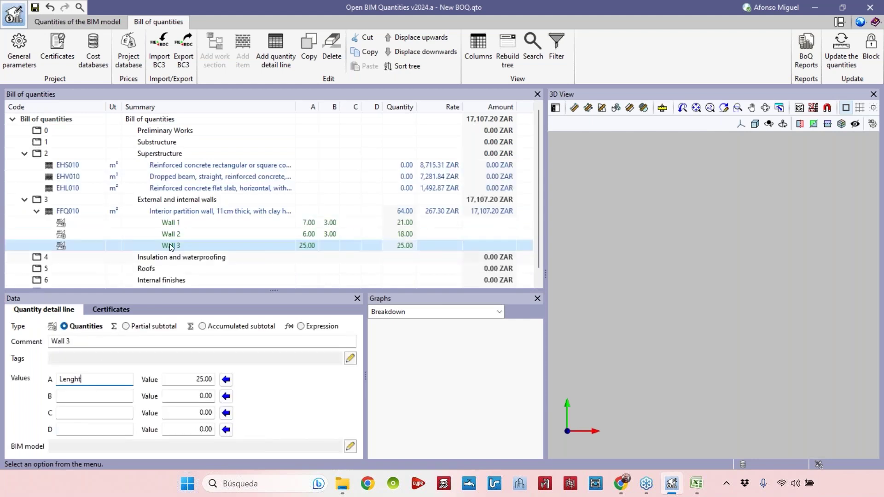
pyautogui.click(178, 223)
pyautogui.press('Tab')
pyautogui.hotkey('ctrl', 'c')
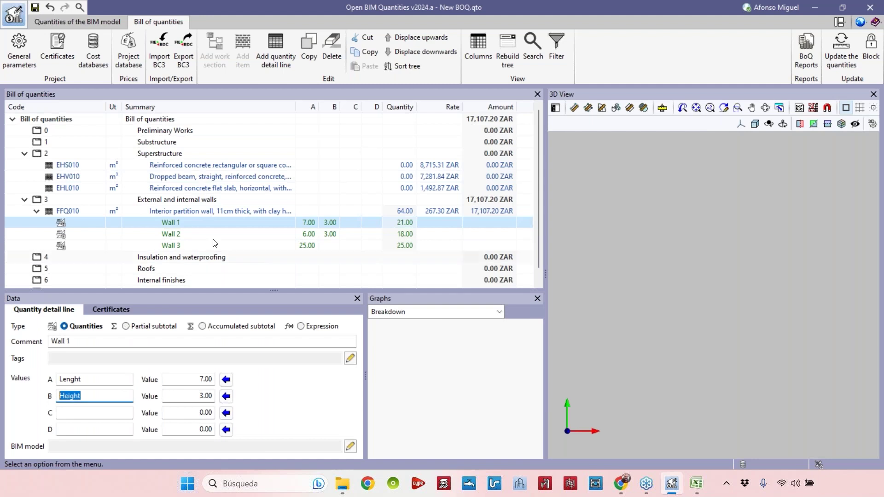
pyautogui.click(214, 234)
pyautogui.hotkey('ctrl', 'v')
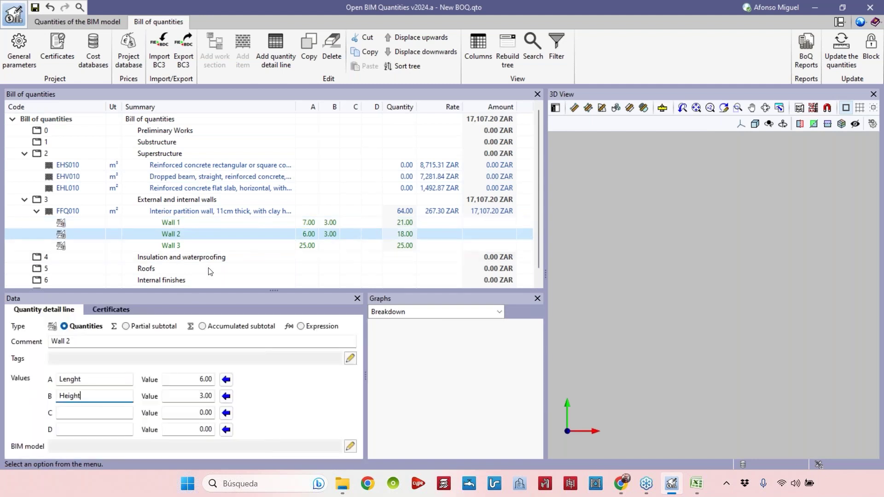
pyautogui.click(195, 248)
pyautogui.hotkey('ctrl', 'v')
pyautogui.press('Tab')
pyautogui.write('3')
pyautogui.click(327, 229)
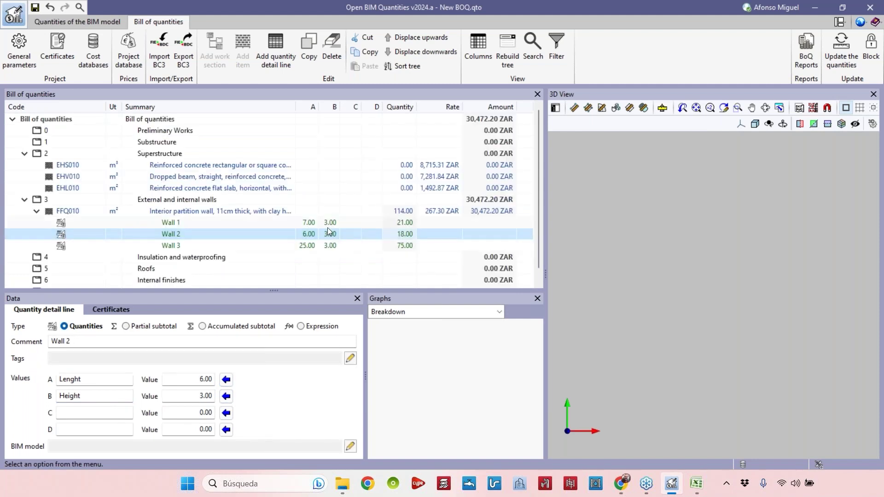
pyautogui.click(196, 379)
# Review Wall 2's length and height values.
pyautogui.press('Tab')
pyautogui.click(192, 379)
pyautogui.press('Tab')
pyautogui.hotkey('shift', 'Tab')
pyautogui.press('Tab')
# Try 1 in the C and D values, then reset both back to 0.00.
pyautogui.click(187, 429)
pyautogui.moveTo(187, 430); pyautogui.dragTo(216, 432)
pyautogui.hotkey('shift', 'Tab')
pyautogui.write('1')
pyautogui.press('Tab')
pyautogui.write('1')
pyautogui.click(201, 412)
pyautogui.doubleClick(200, 410)
pyautogui.write('0')
pyautogui.press('Tab')
pyautogui.write('0')
pyautogui.click(200, 413)
# Enlarge the Data panel and widen the 3D View by dragging the panel splitters.
pyautogui.click(396, 212)
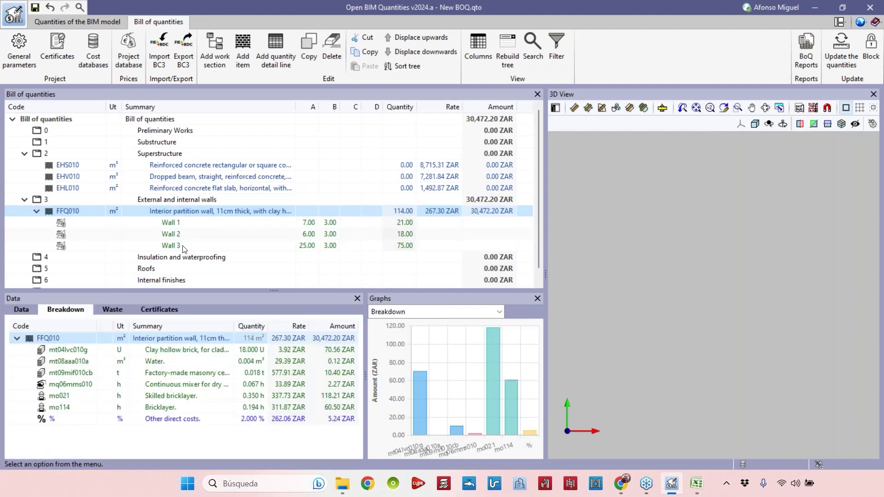
pyautogui.click(177, 231)
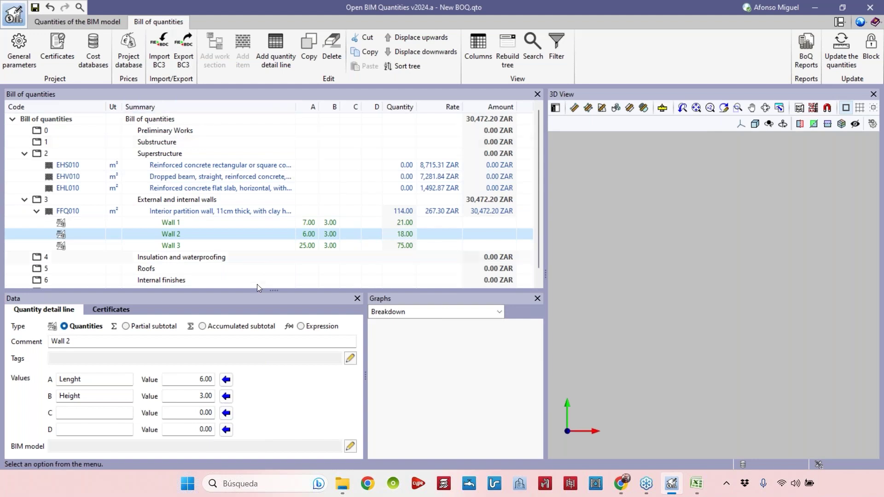
pyautogui.moveTo(274, 292); pyautogui.dragTo(275, 280)
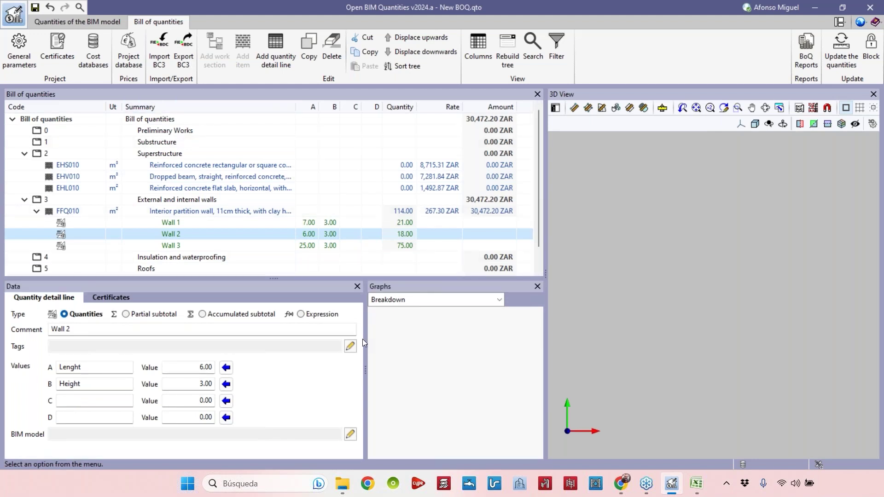
pyautogui.moveTo(365, 341); pyautogui.dragTo(328, 341)
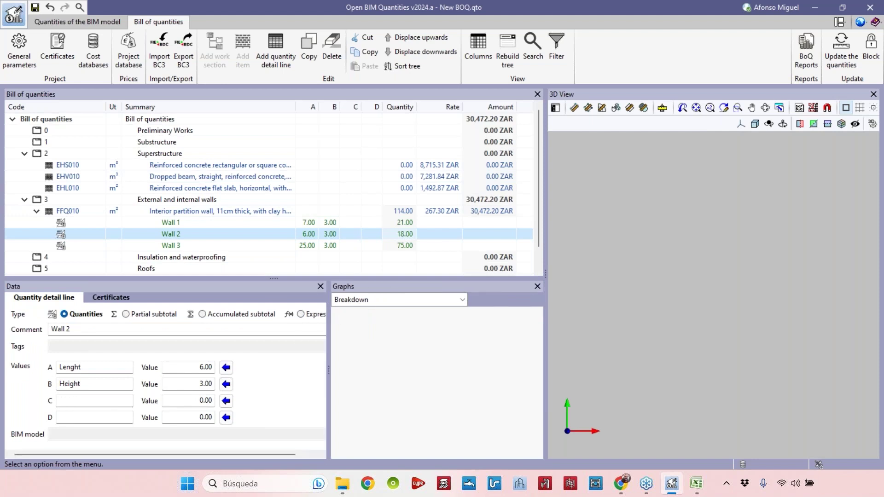
pyautogui.click(251, 224)
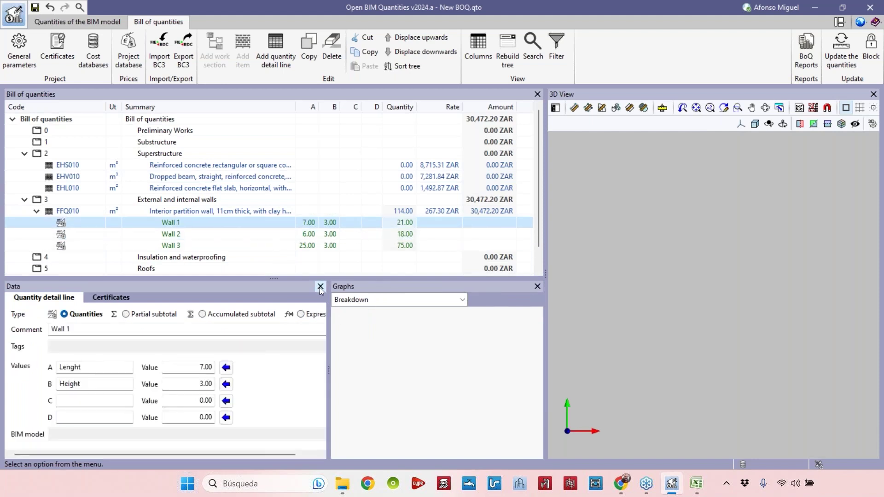
pyautogui.click(321, 287)
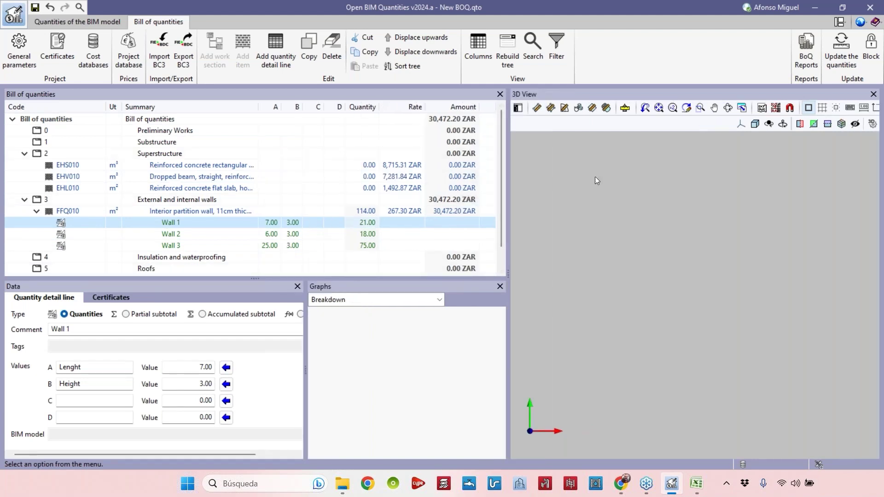
# Tick the Typical floor plan - Complete template view in View Selection and accept it.
pyautogui.click(760, 112)
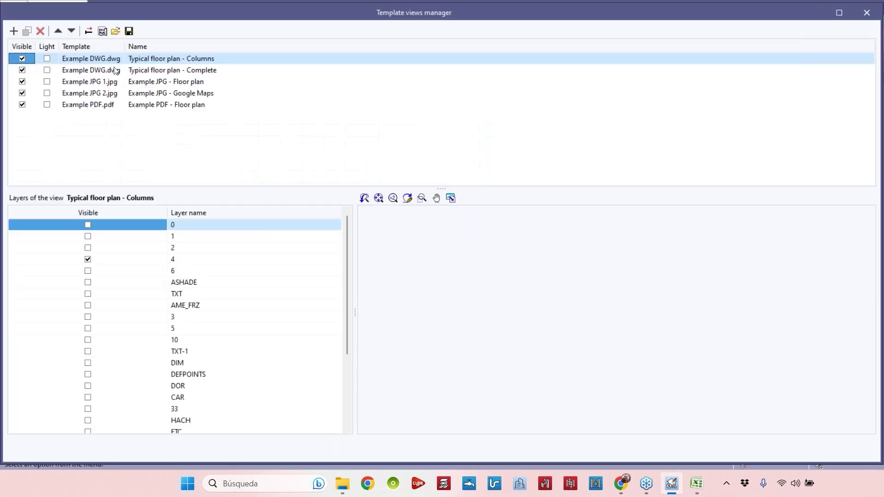
pyautogui.click(866, 12)
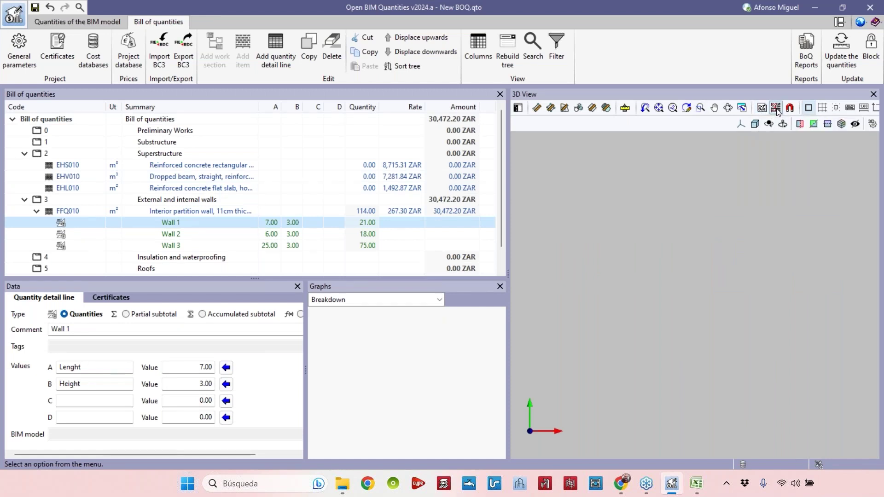
pyautogui.click(775, 108)
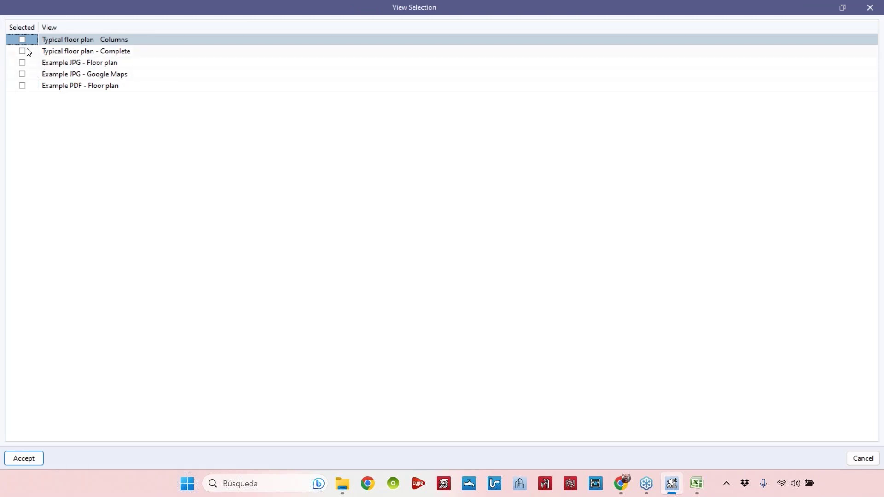
pyautogui.click(71, 54)
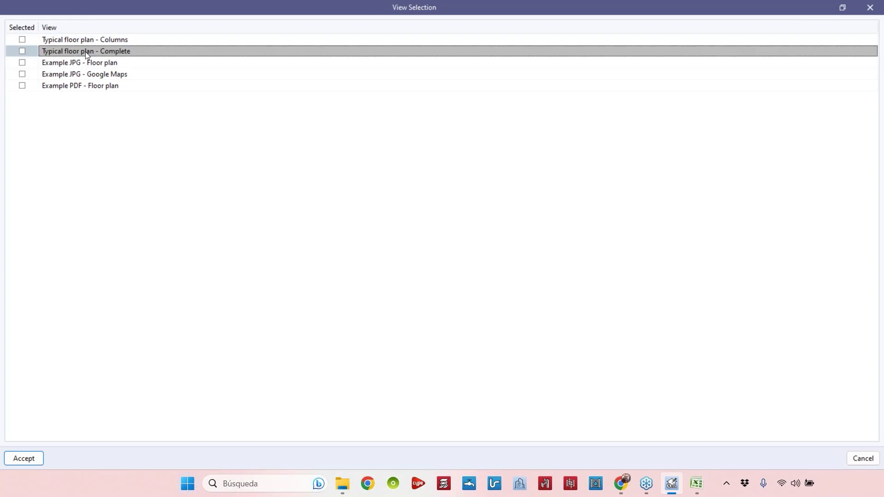
pyautogui.click(22, 51)
pyautogui.click(35, 458)
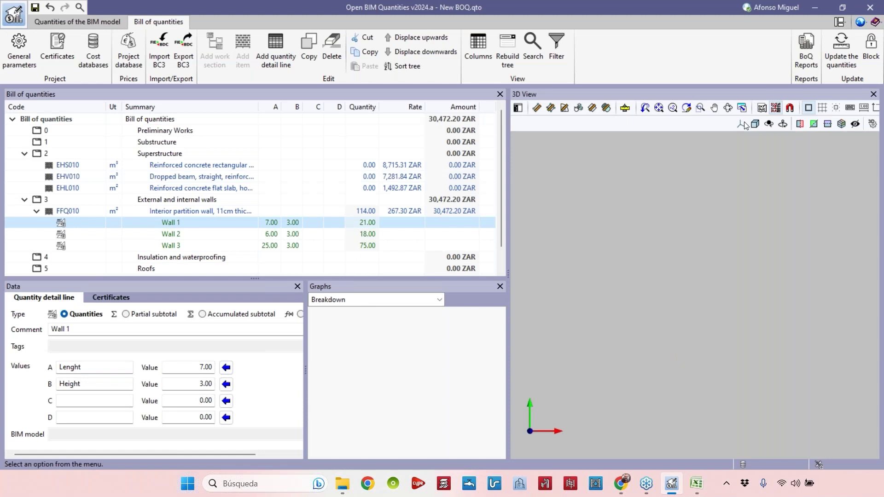
# Switch the 3D View to a flat plan orientation and zoom in on the upper rooms.
pyautogui.click(741, 123)
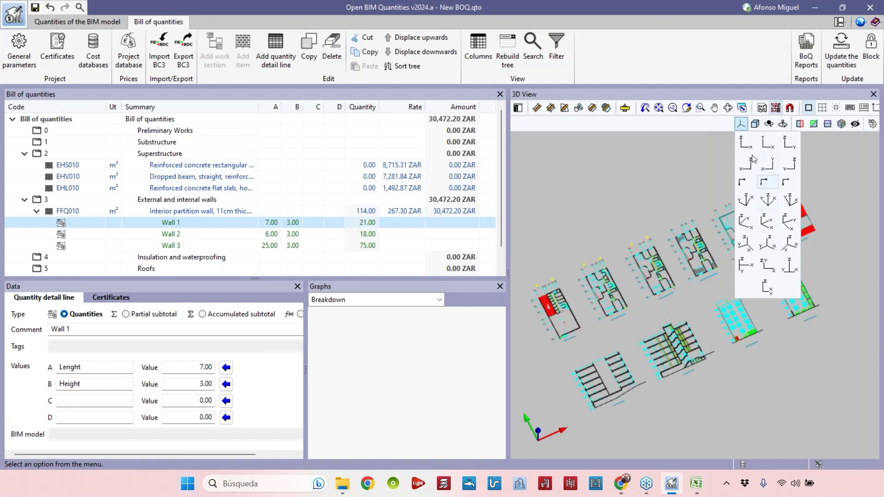
pyautogui.click(766, 143)
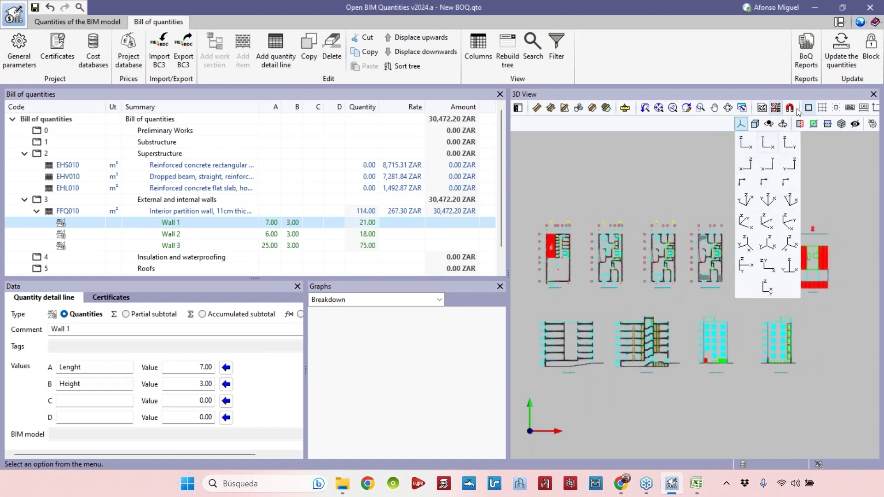
pyautogui.scroll(2, 686, 286)
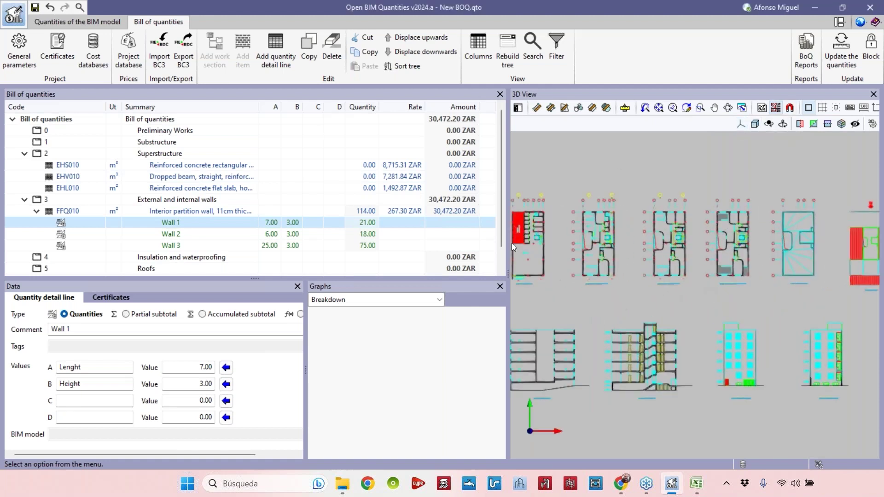
pyautogui.scroll(6, 749, 233)
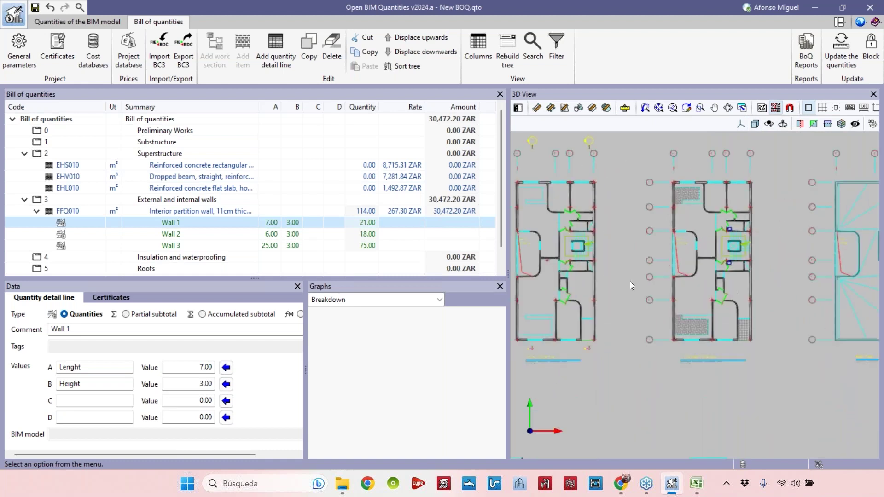
pyautogui.scroll(5, 615, 365)
pyautogui.scroll(-5, 642, 350)
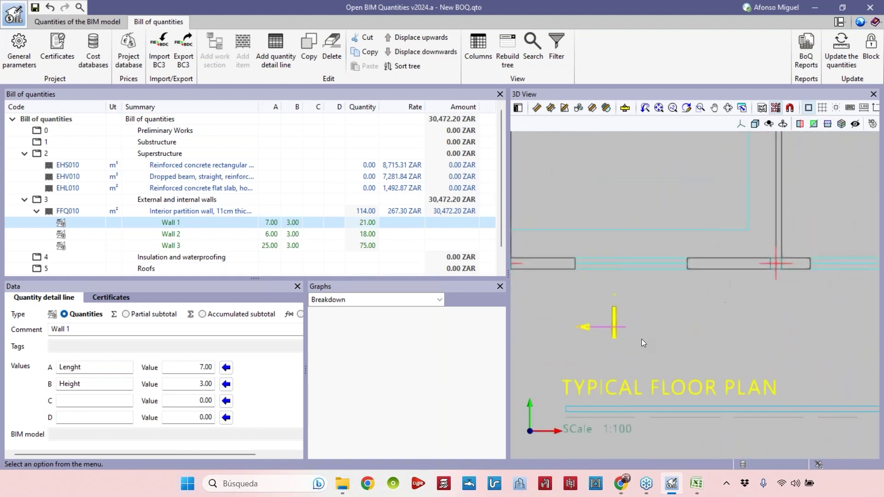
pyautogui.scroll(-3, 679, 266)
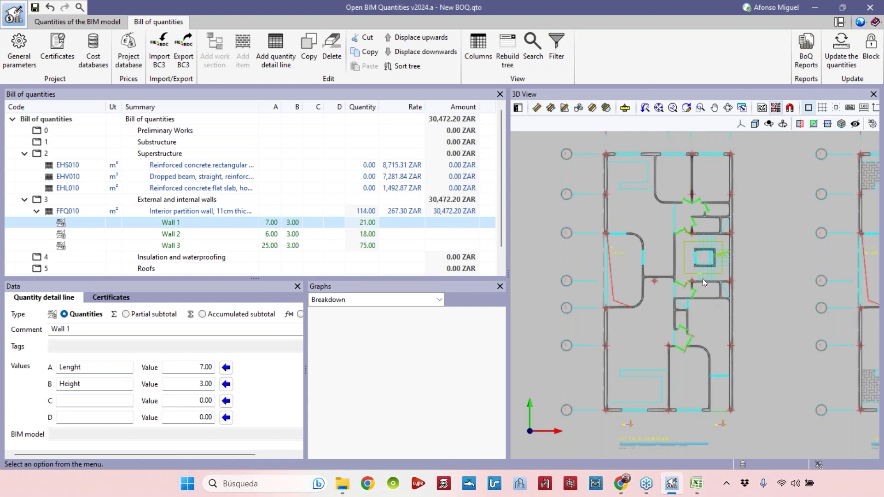
pyautogui.scroll(6, 707, 261)
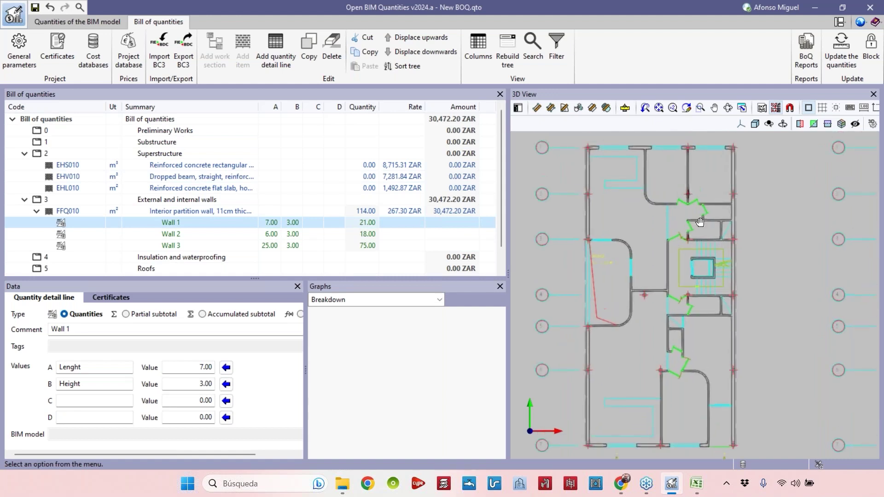
pyautogui.moveTo(651, 226); pyautogui.dragTo(664, 248, button='middle')
pyautogui.scroll(1, 681, 226)
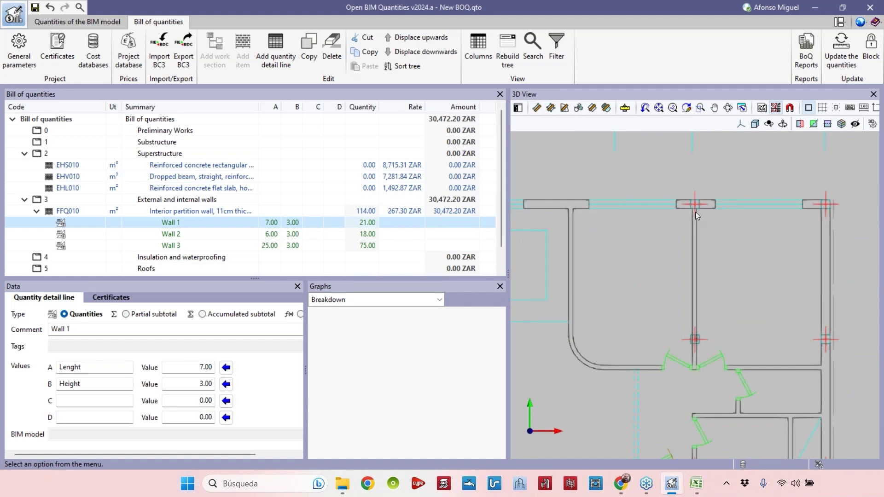
# Activate template object snaps (endpoint, intersection, nearest) and recheck the settings.
pyautogui.click(790, 109)
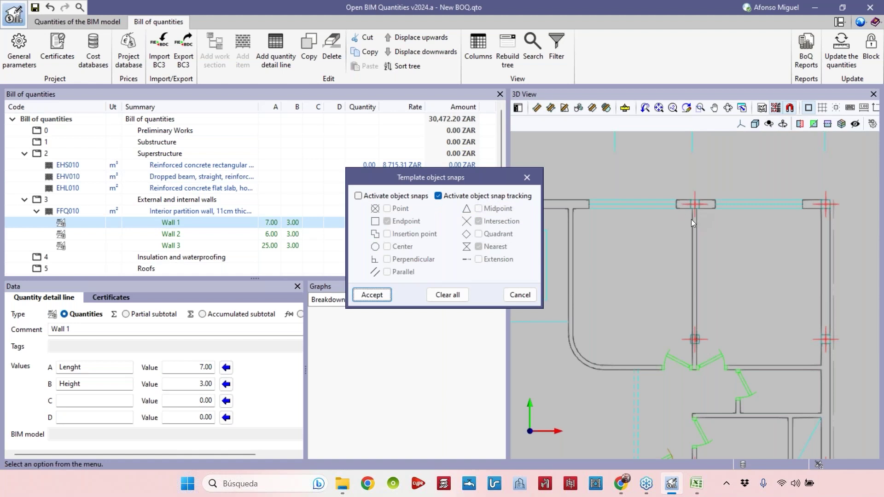
pyautogui.click(392, 197)
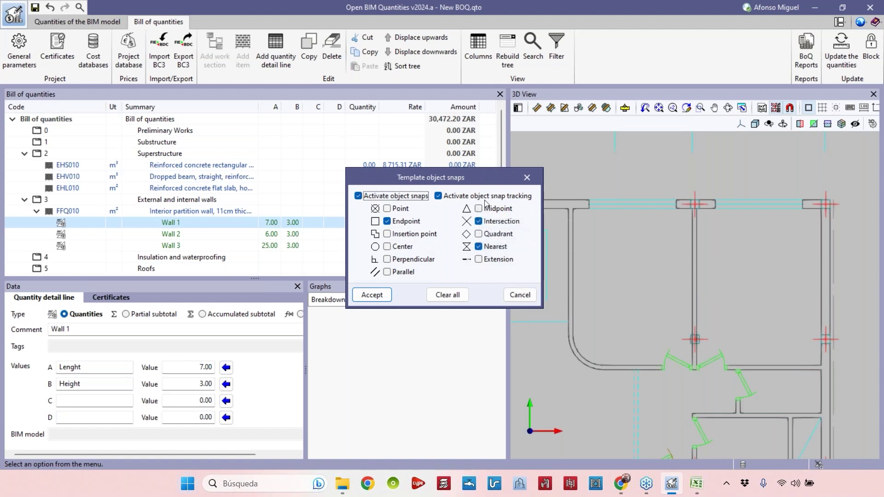
pyautogui.click(380, 298)
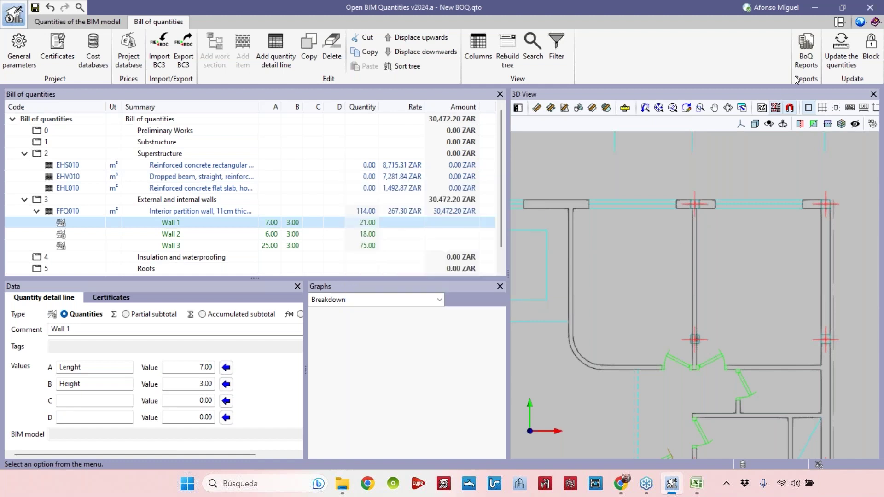
pyautogui.click(790, 109)
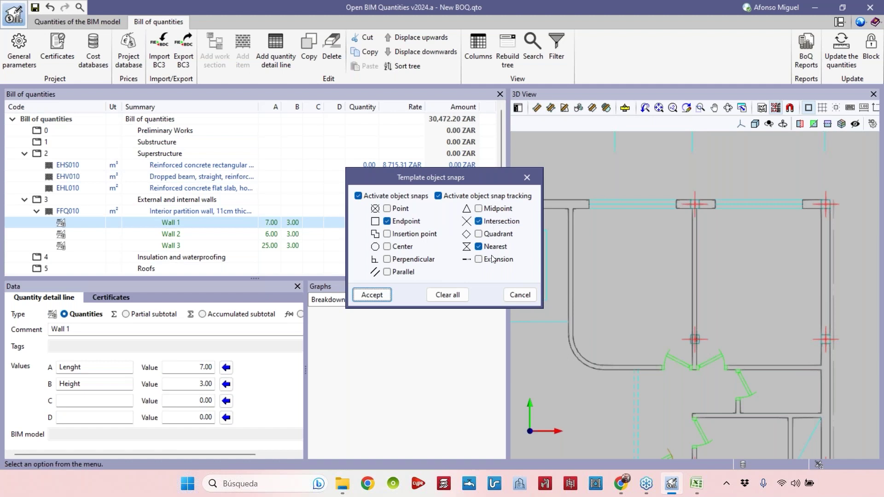
pyautogui.click(527, 178)
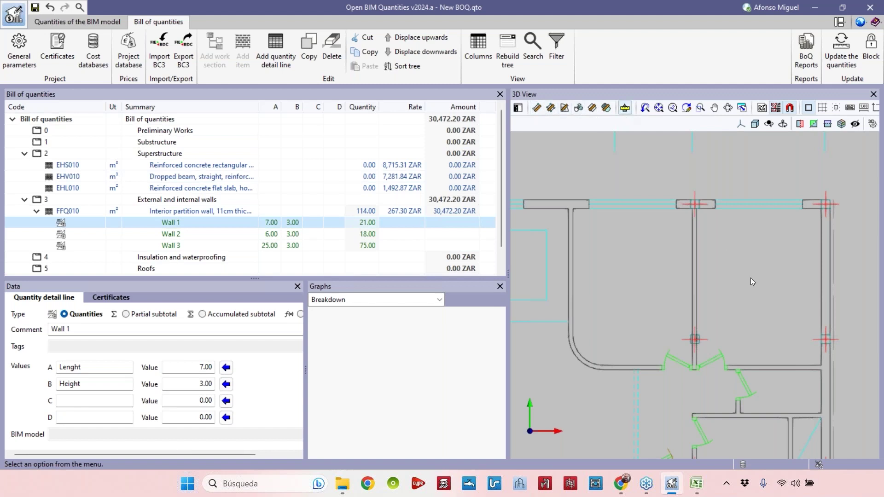
# Measure 3.700 m on the plan from the door-side wall end to the beam.
pyautogui.moveTo(737, 266); pyautogui.dragTo(749, 199, button='middle')
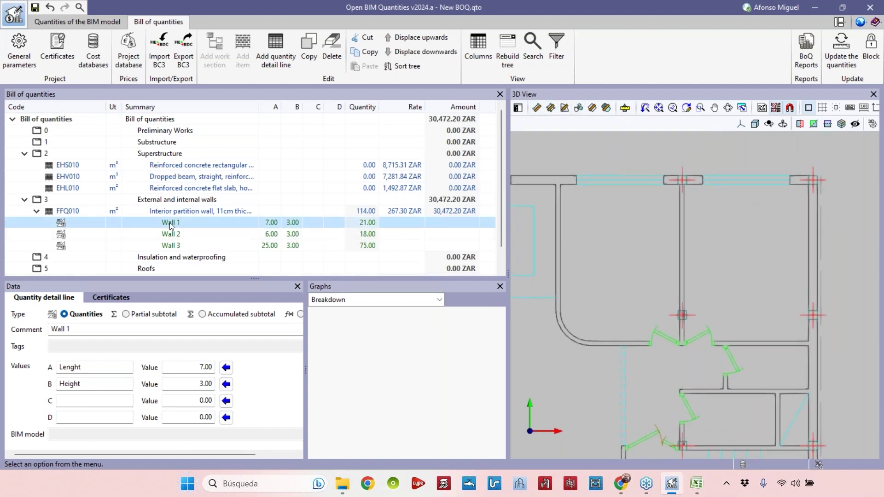
pyautogui.scroll(1, 644, 210)
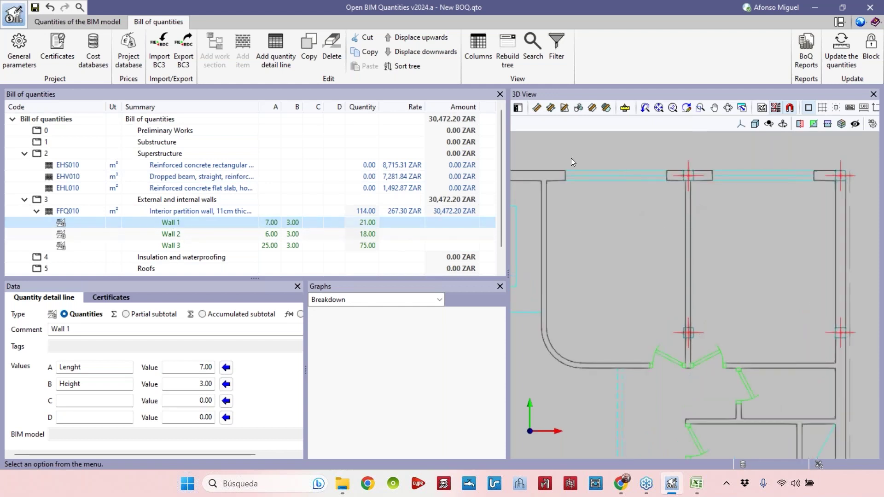
pyautogui.click(536, 108)
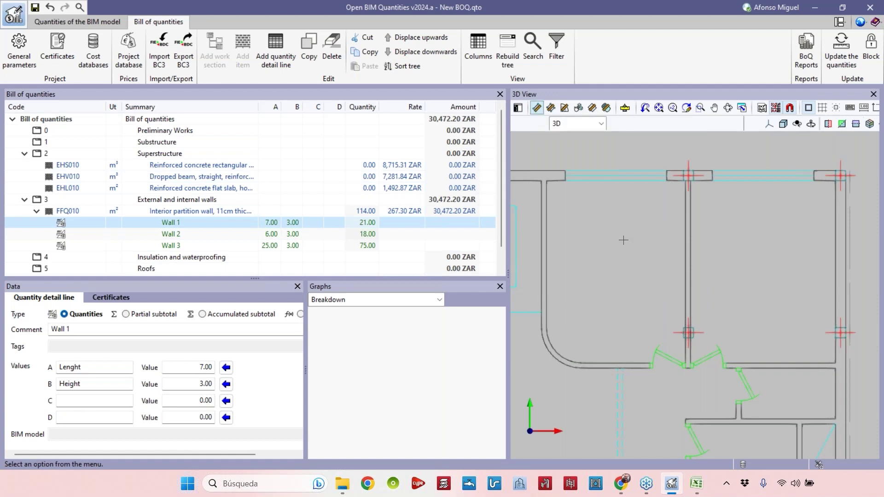
pyautogui.scroll(8, 685, 370)
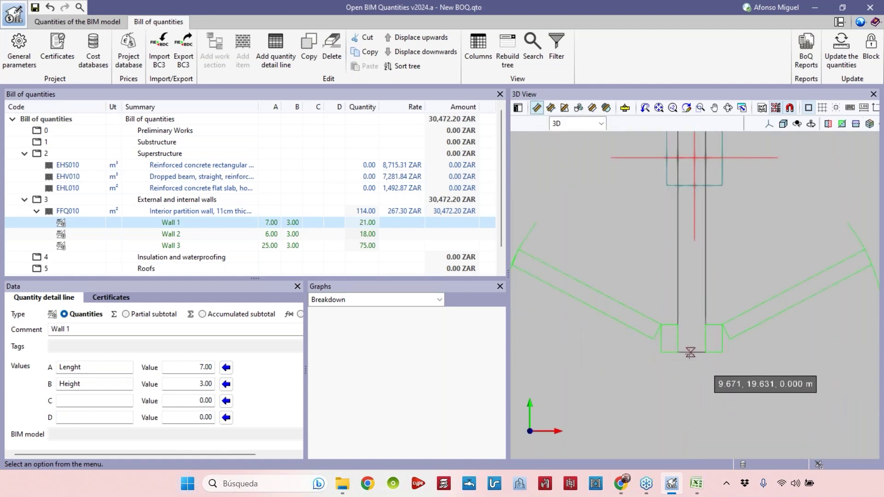
pyautogui.click(690, 352)
pyautogui.scroll(-3, 691, 331)
pyautogui.click(698, 260)
pyautogui.scroll(-3, 663, 322)
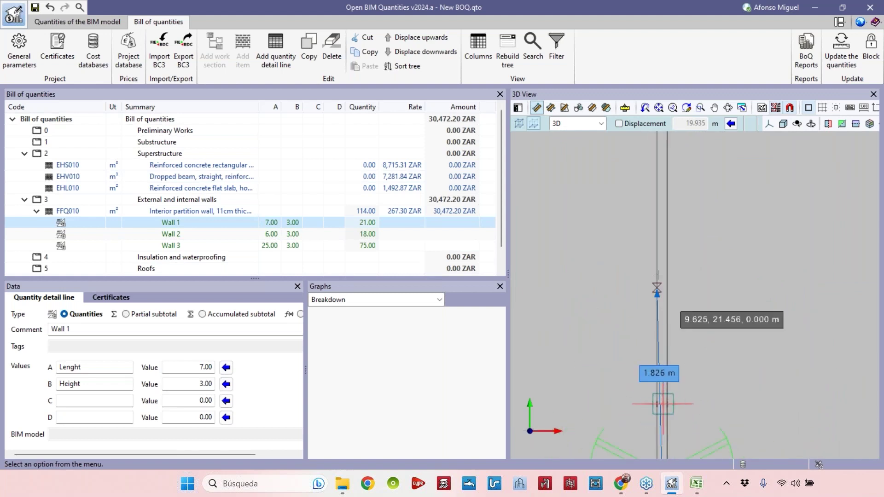
pyautogui.scroll(1, 662, 309)
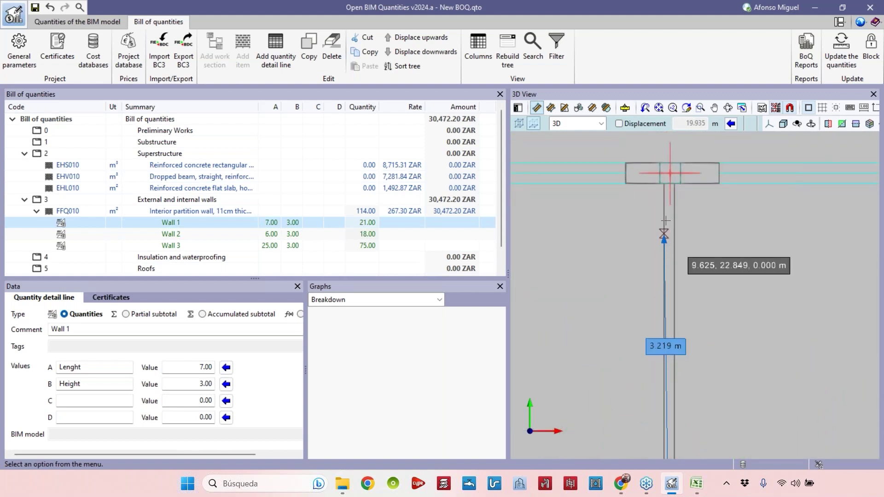
pyautogui.click(670, 185)
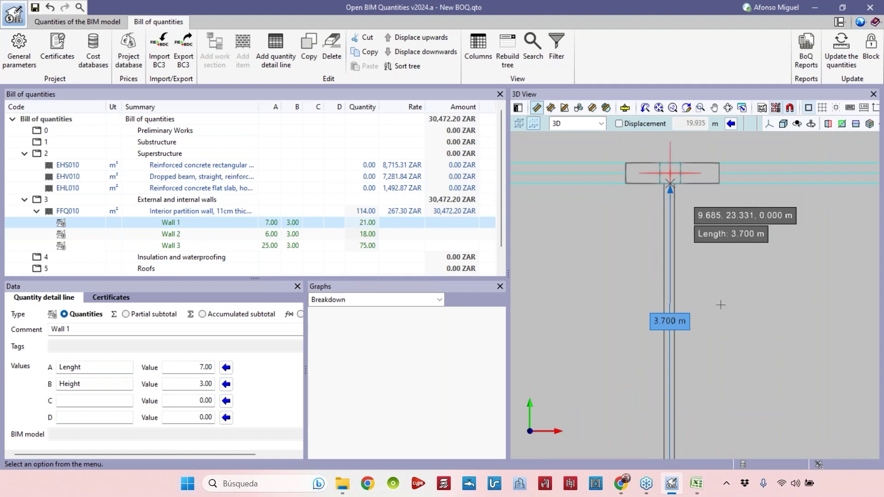
# Assign the 3.70 m measurement as Wall 1's length.
pyautogui.moveTo(732, 330); pyautogui.dragTo(717, 243, button='middle')
pyautogui.scroll(-2, 716, 244)
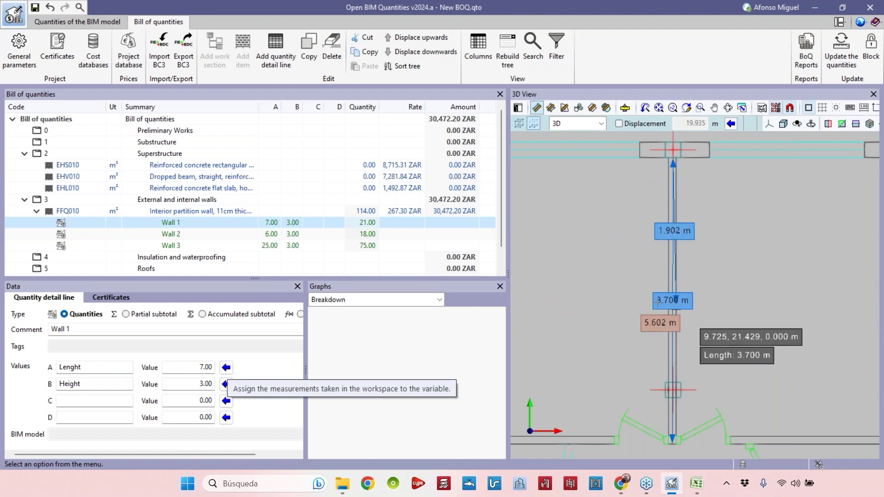
pyautogui.click(227, 368)
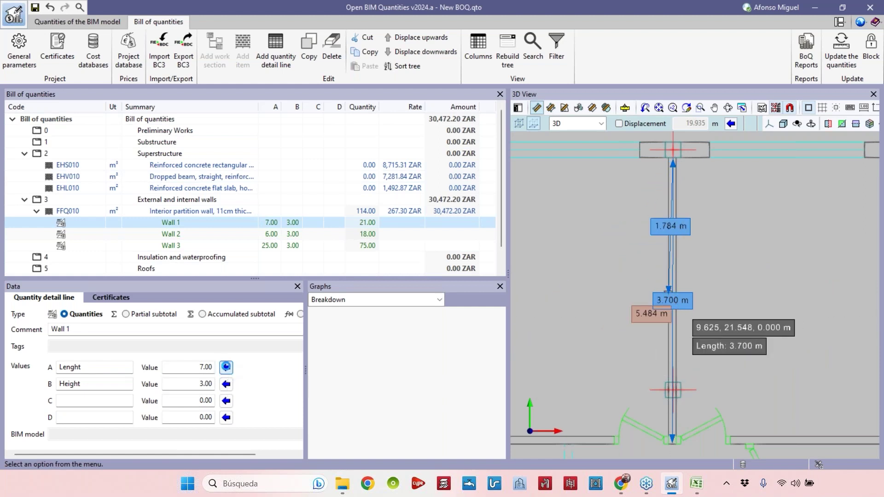
pyautogui.click(672, 439)
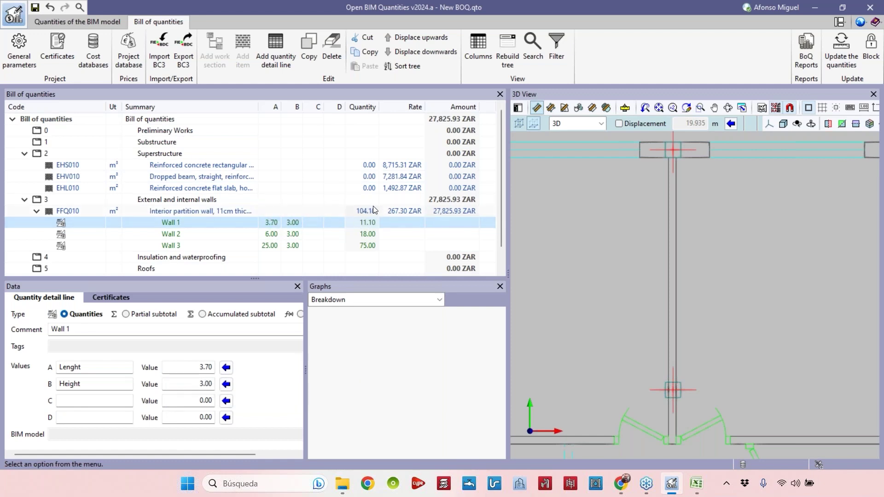
# Chain 3.700 m and 5.000 m stretches and assign the 8.70 m total to Wall 2.
pyautogui.scroll(-3, 635, 217)
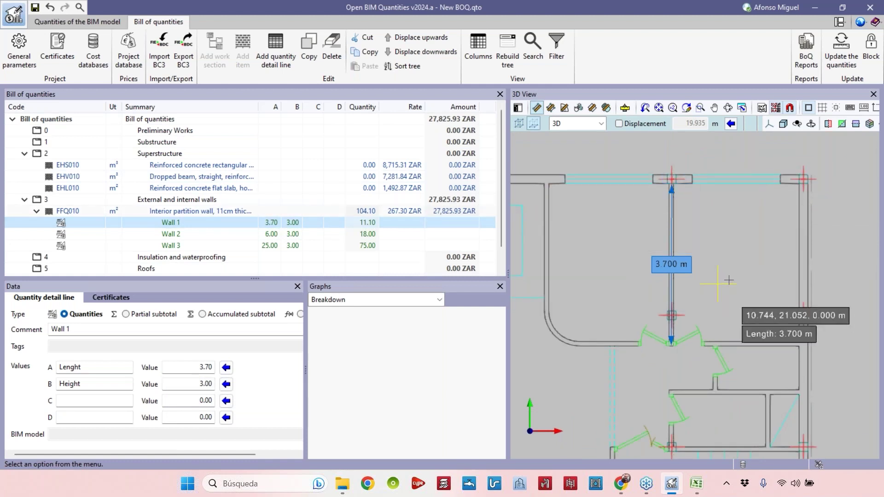
pyautogui.scroll(3, 736, 327)
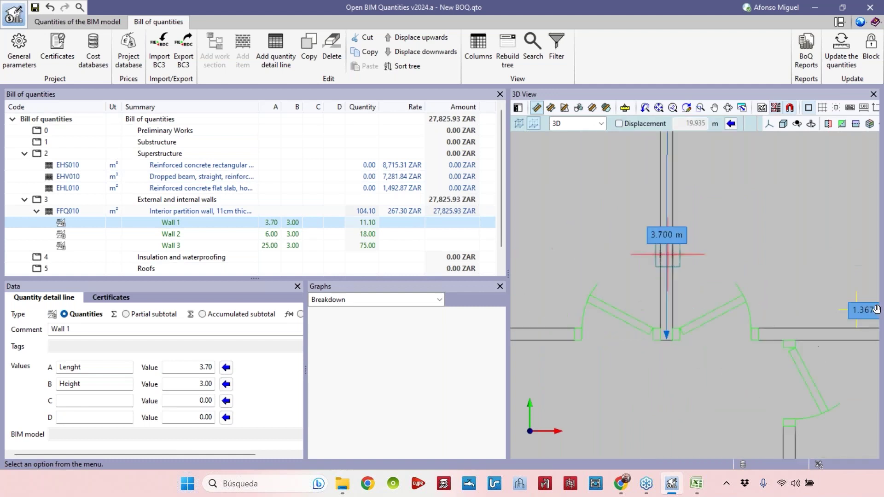
pyautogui.click(865, 319)
pyautogui.moveTo(515, 322); pyautogui.dragTo(687, 320, button='middle')
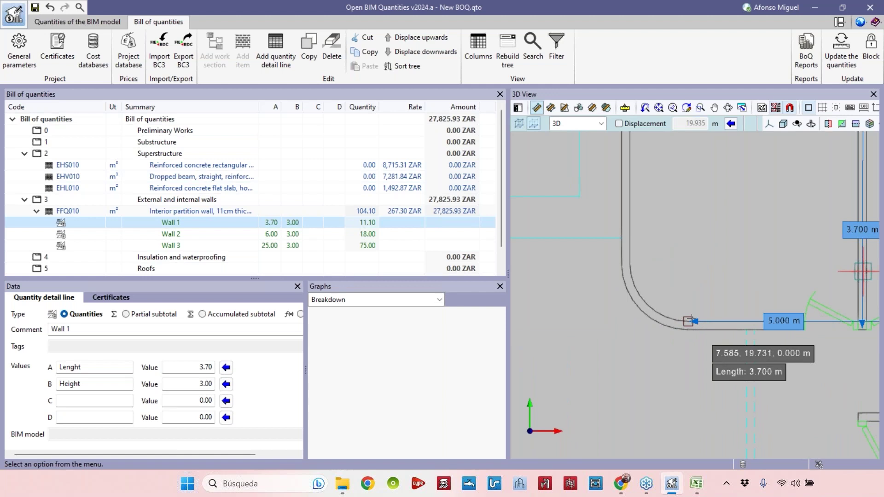
pyautogui.click(691, 319)
pyautogui.scroll(-2, 690, 319)
pyautogui.moveTo(690, 320); pyautogui.dragTo(570, 313, button='middle')
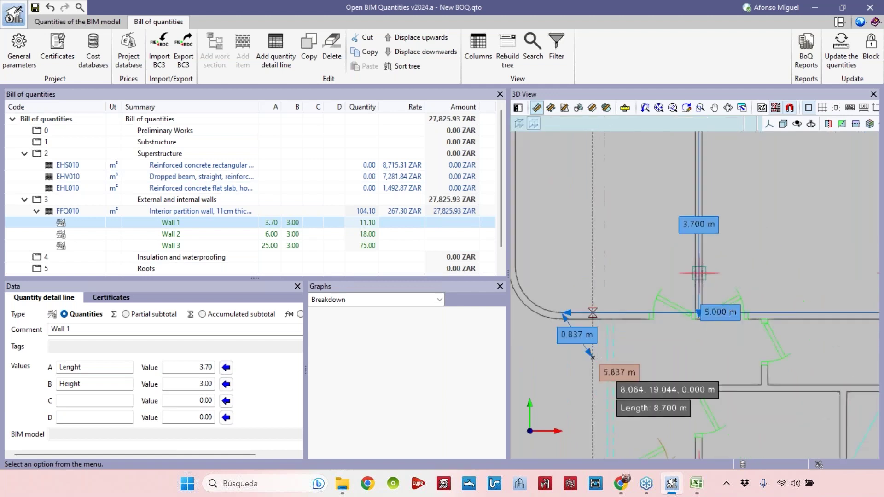
pyautogui.moveTo(593, 357); pyautogui.dragTo(581, 363, button='middle')
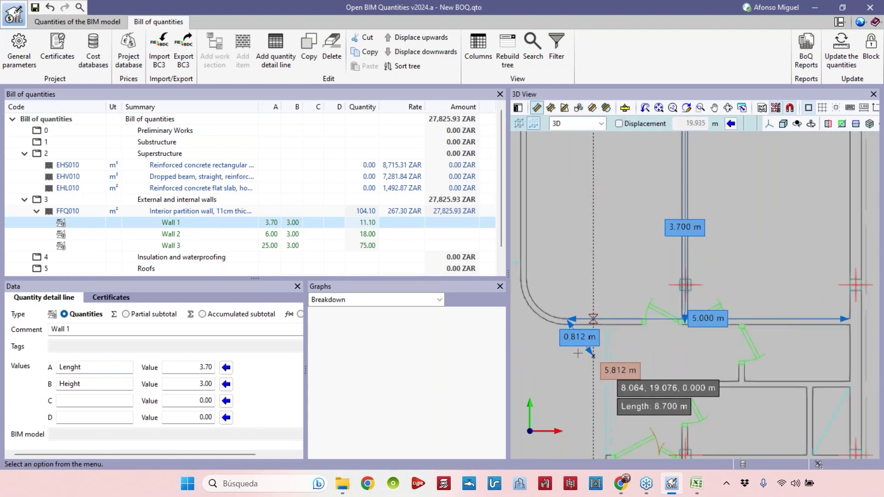
pyautogui.click(177, 237)
pyautogui.click(226, 367)
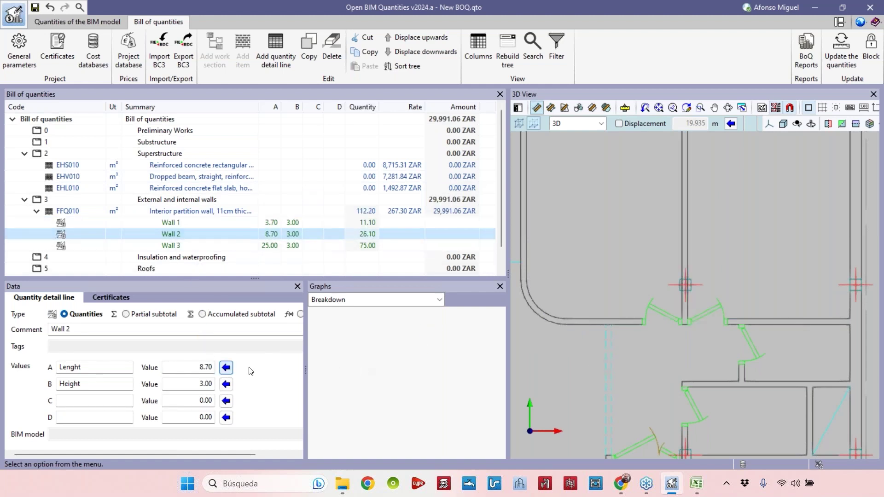
# End the chain, re-measure 5.000 m along the corridor wall, and assign it to Wall 2's length.
pyautogui.scroll(-2, 700, 286)
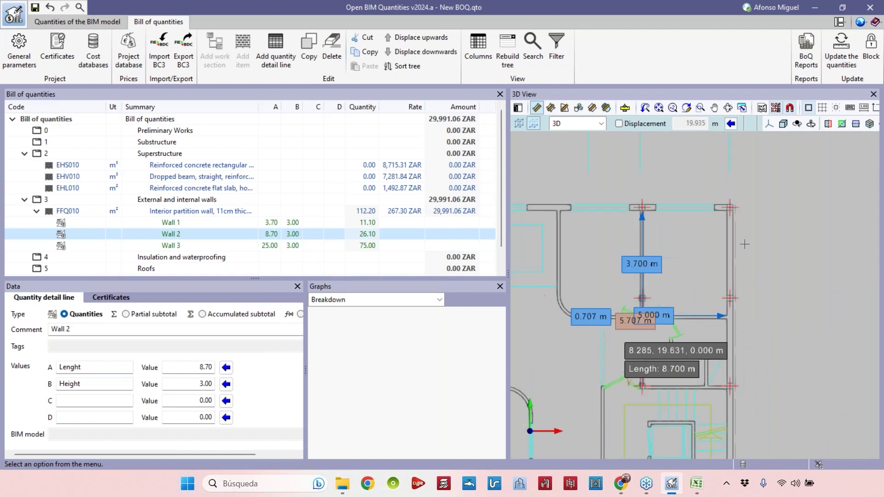
pyautogui.scroll(-3, 692, 271)
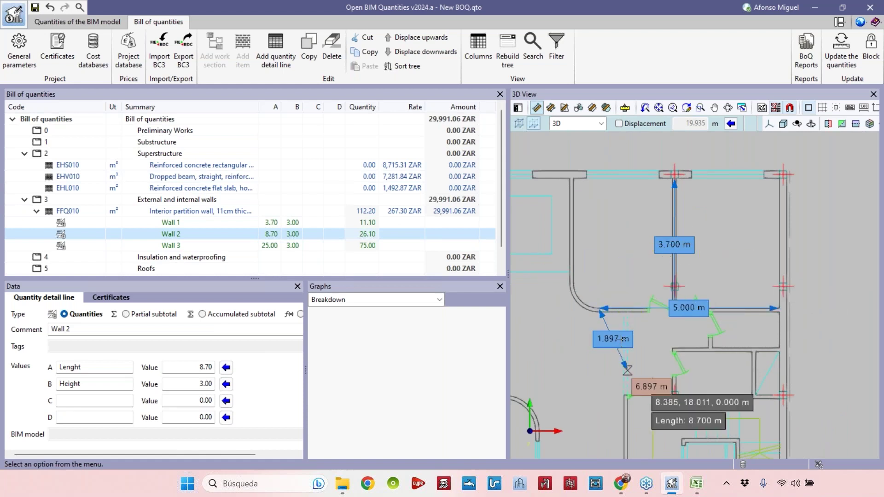
pyautogui.rightClick(700, 305)
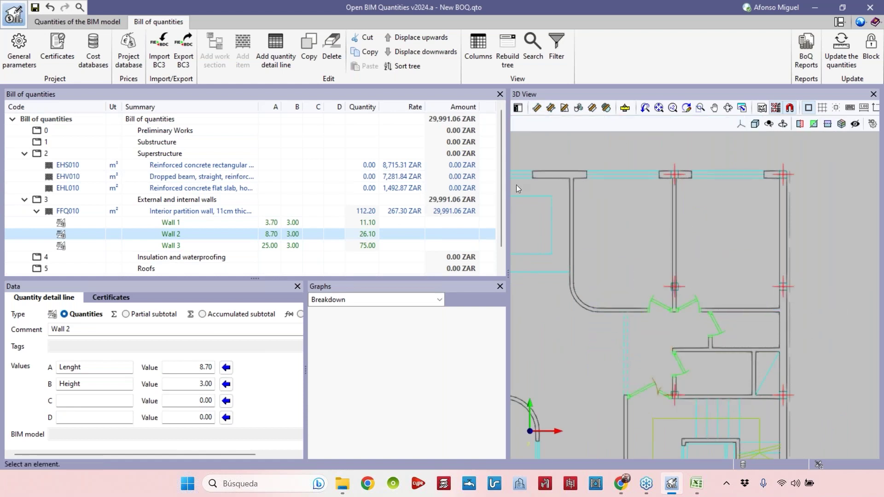
pyautogui.click(536, 108)
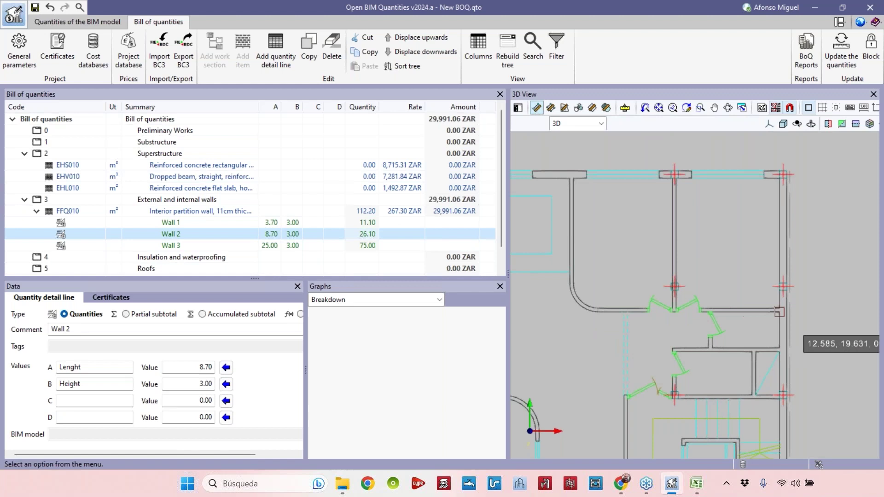
pyautogui.click(779, 308)
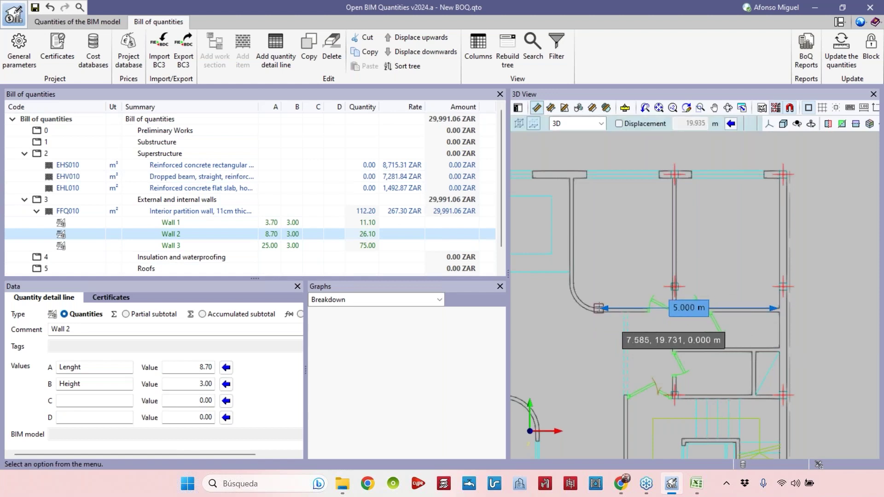
pyautogui.click(598, 309)
pyautogui.click(226, 366)
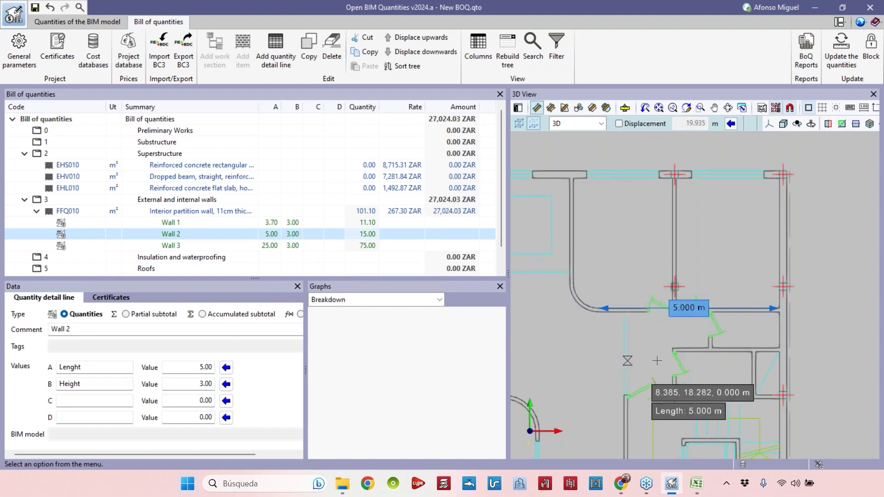
pyautogui.scroll(-1, 634, 357)
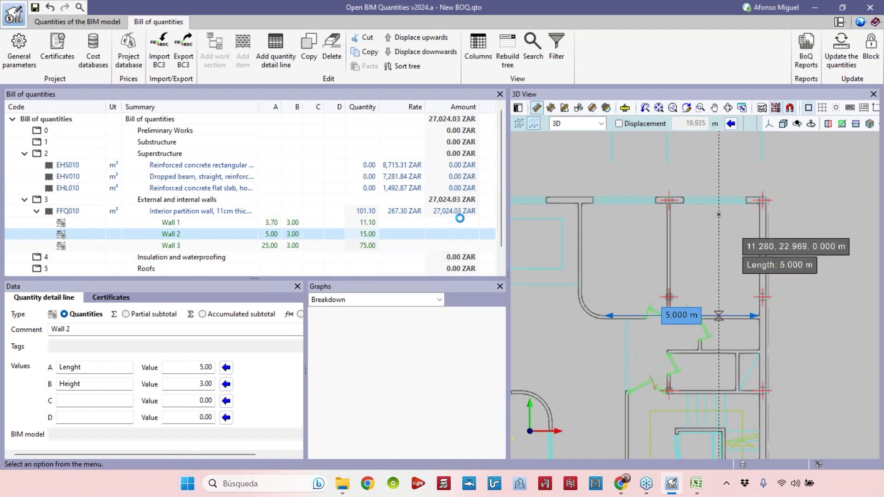
# Measure Wall 3 on the plan at 9.460 m and assign 9.46 as its length.
pyautogui.click(536, 109)
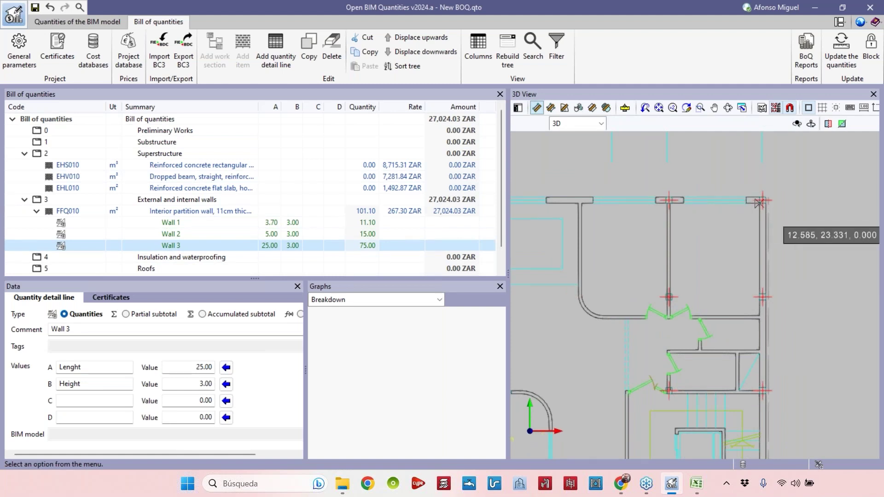
pyautogui.click(754, 202)
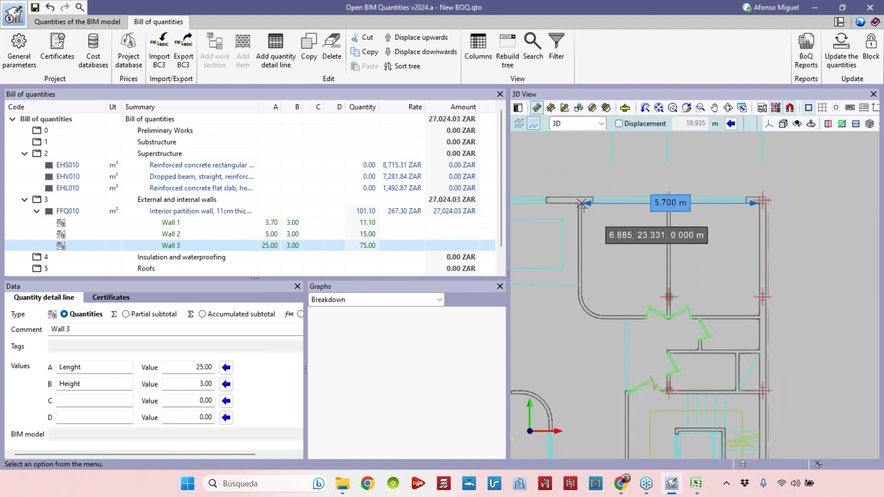
pyautogui.moveTo(605, 204); pyautogui.dragTo(807, 216, button='middle')
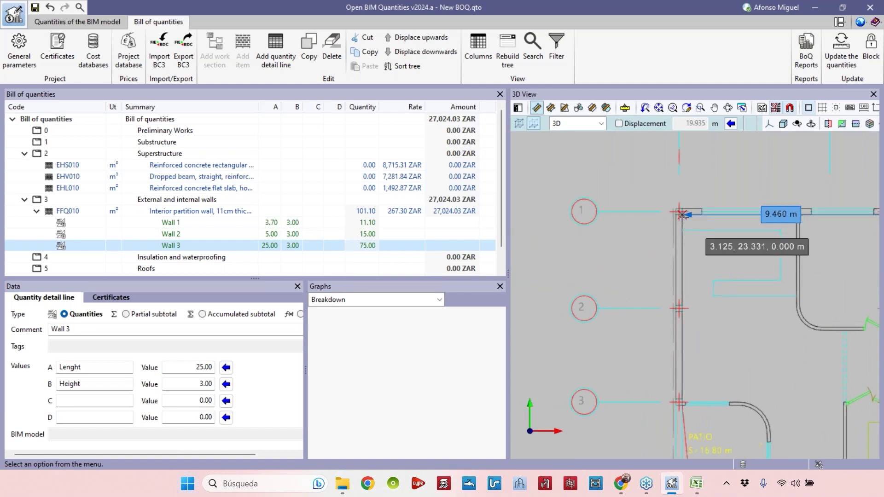
pyautogui.click(682, 214)
pyautogui.moveTo(741, 276); pyautogui.dragTo(661, 296, button='middle')
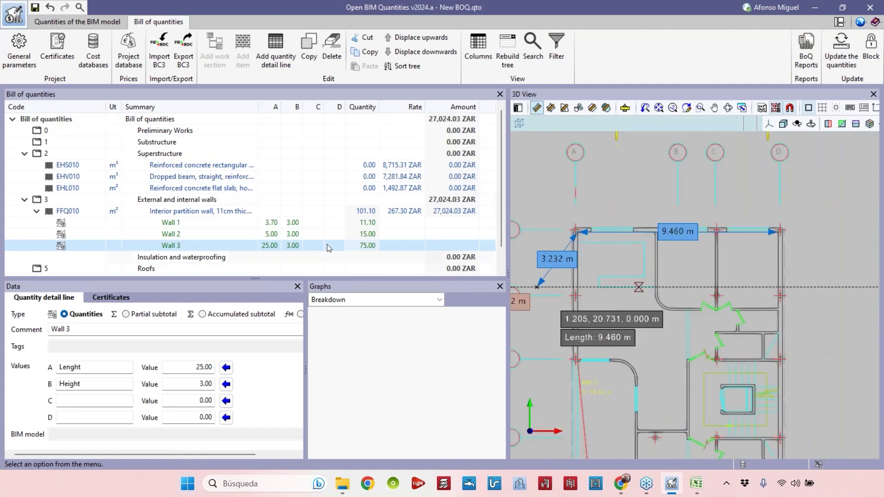
pyautogui.click(225, 366)
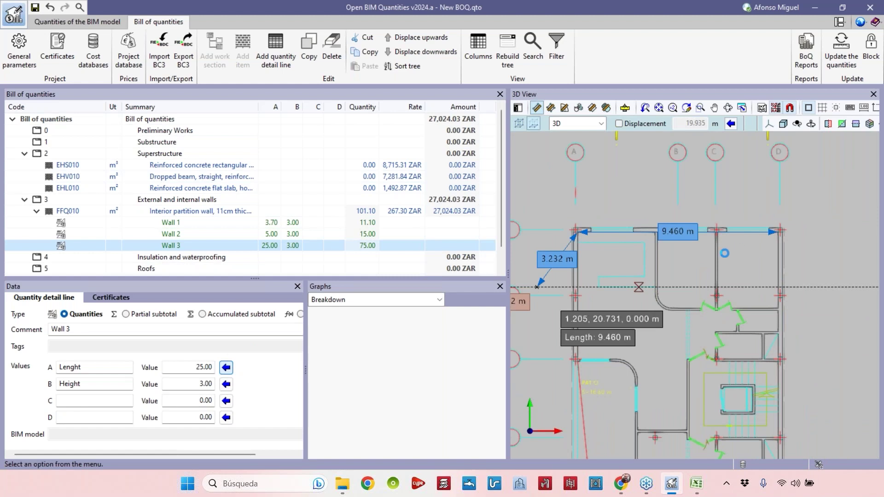
pyautogui.click(670, 311)
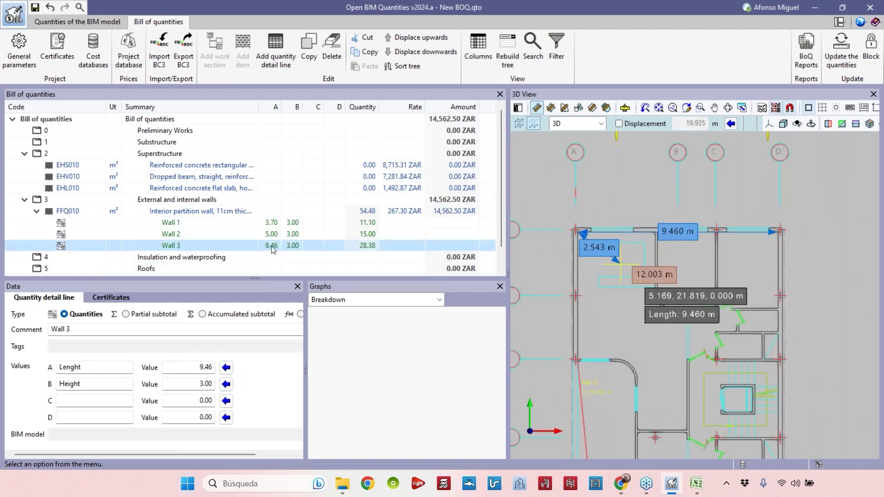
pyautogui.click(309, 48)
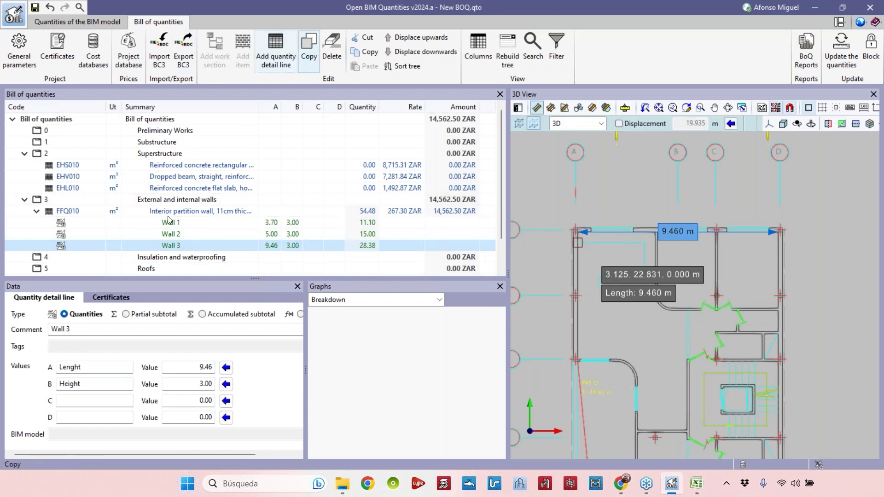
# Rename the duplicated Wall 3 line's comment to Wall 4.
pyautogui.click(188, 257)
pyautogui.click(135, 324)
pyautogui.press('BackSpace')
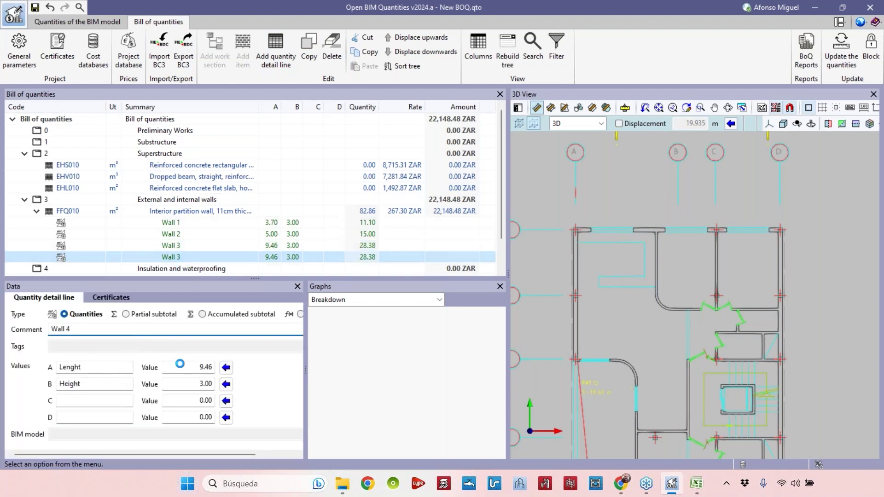
pyautogui.scroll(2, 671, 311)
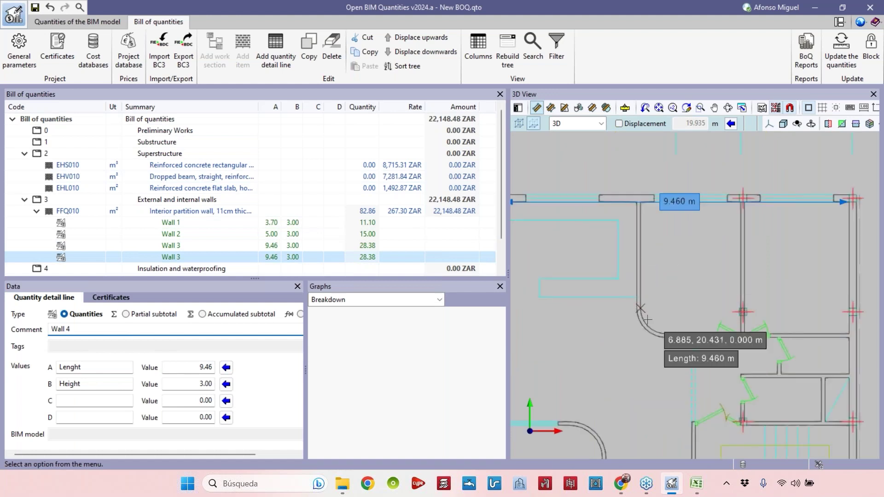
pyautogui.scroll(2, 689, 329)
pyautogui.scroll(-2, 645, 318)
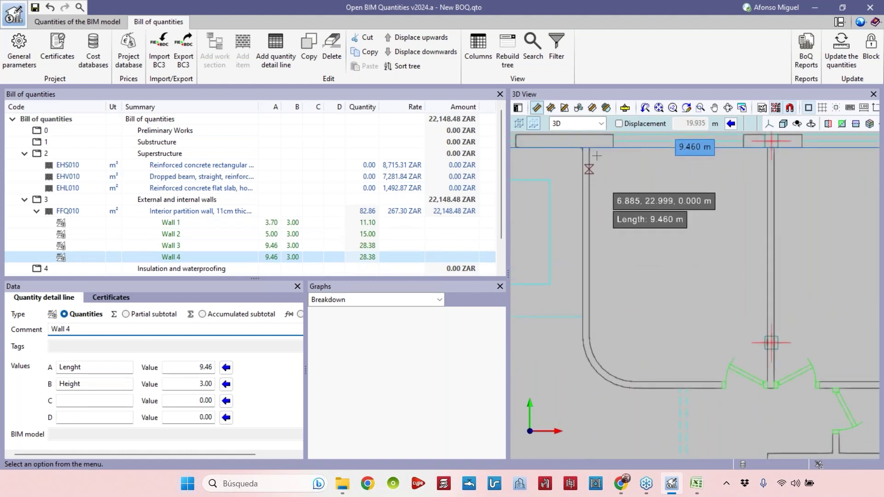
# Replace the old 9.460 m measurement by tracing the straight and curved wall to 4.100 m.
pyautogui.click(547, 135)
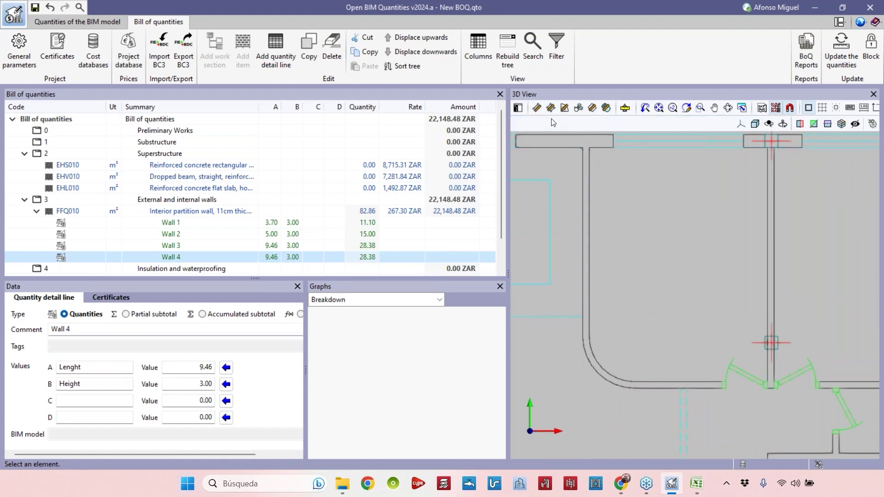
pyautogui.click(589, 148)
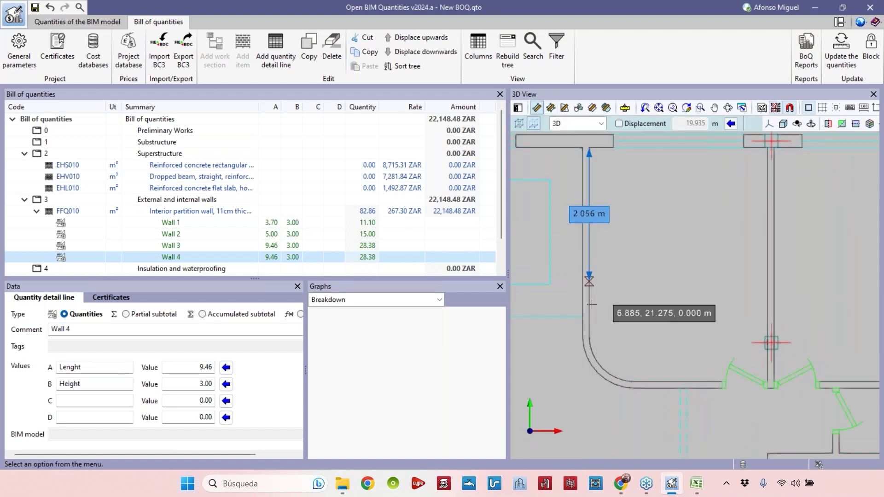
pyautogui.click(589, 335)
pyautogui.scroll(2, 589, 335)
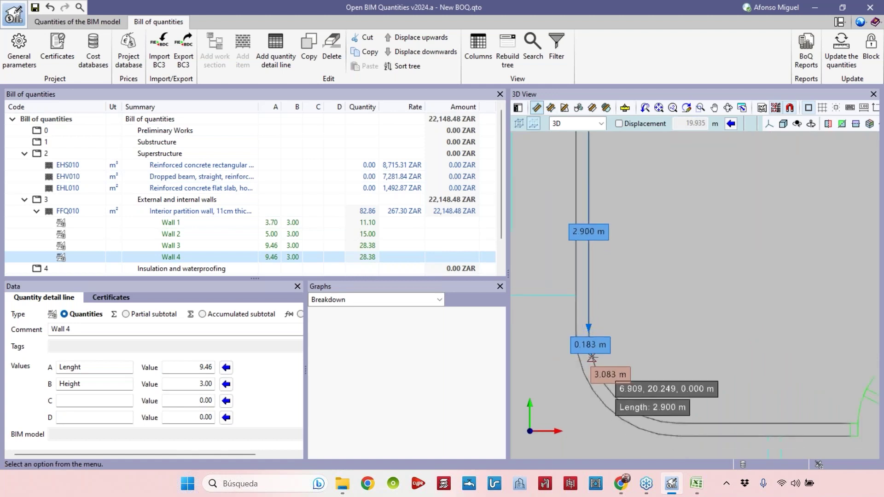
pyautogui.click(595, 363)
pyautogui.click(601, 379)
pyautogui.click(612, 390)
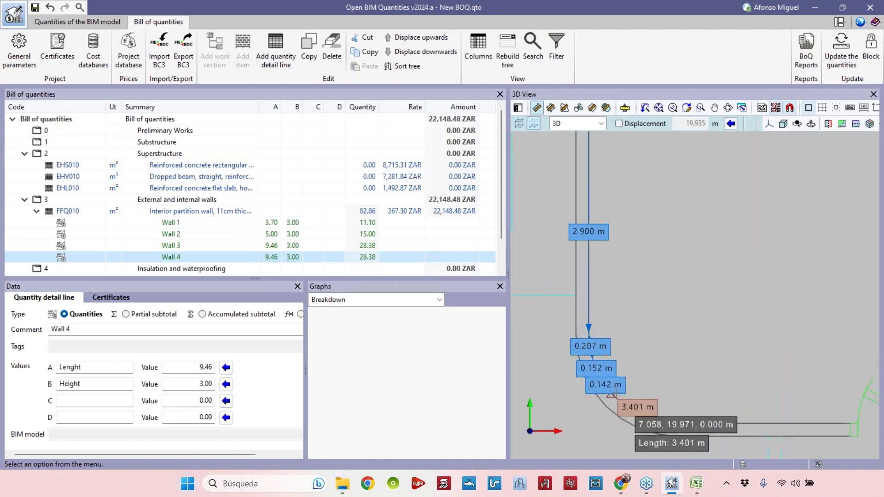
pyautogui.click(623, 401)
pyautogui.click(638, 412)
pyautogui.click(654, 418)
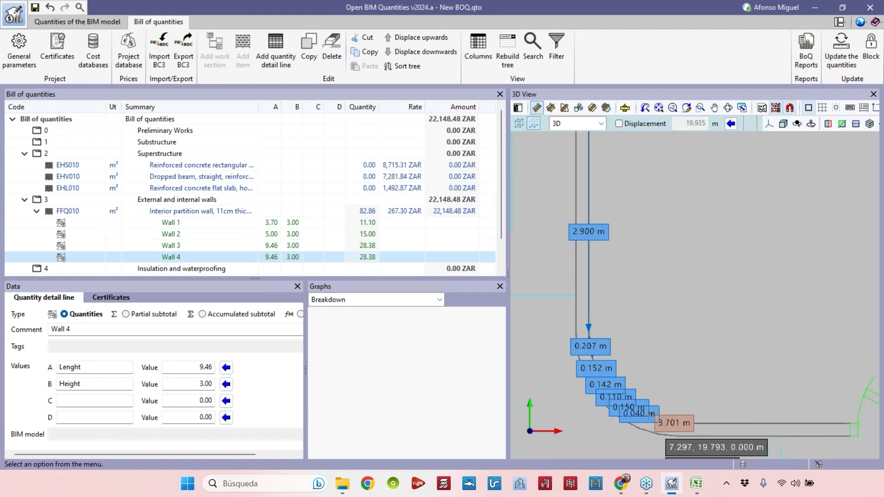
pyautogui.click(679, 423)
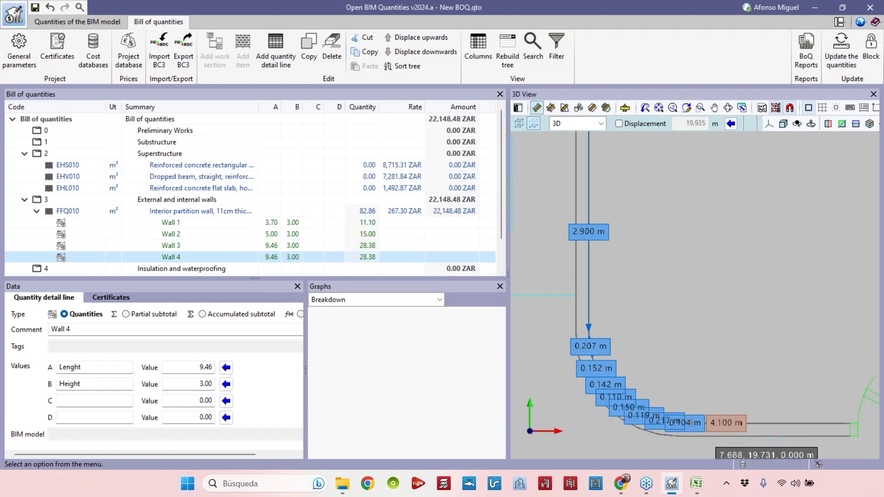
# Send the 4.10 measured length to Wall 4's Value A, giving 12.30.
pyautogui.scroll(-4, 718, 285)
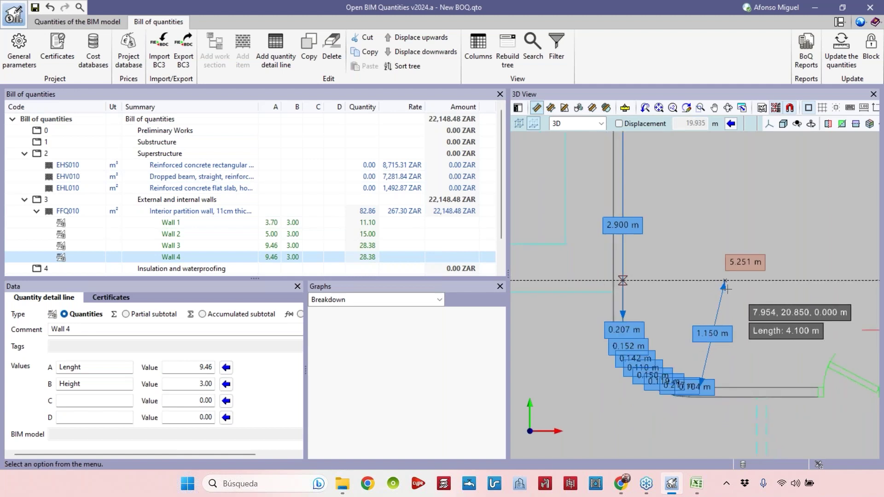
pyautogui.scroll(-3, 718, 286)
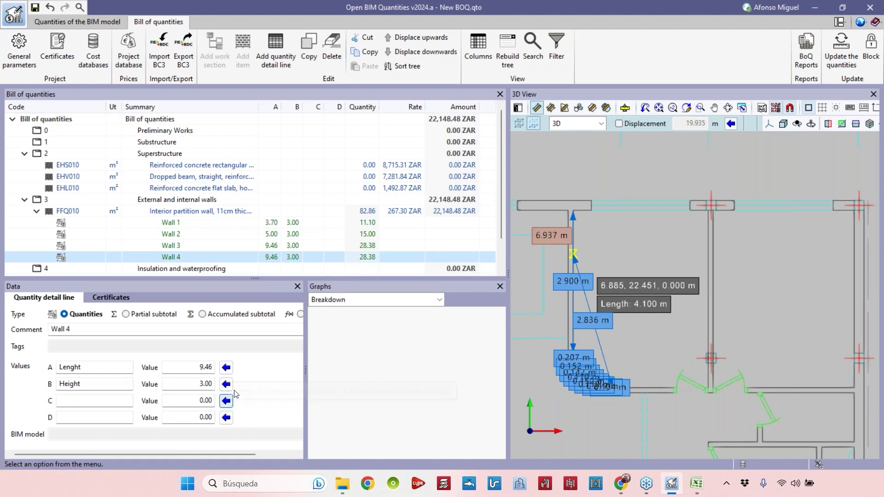
pyautogui.click(224, 371)
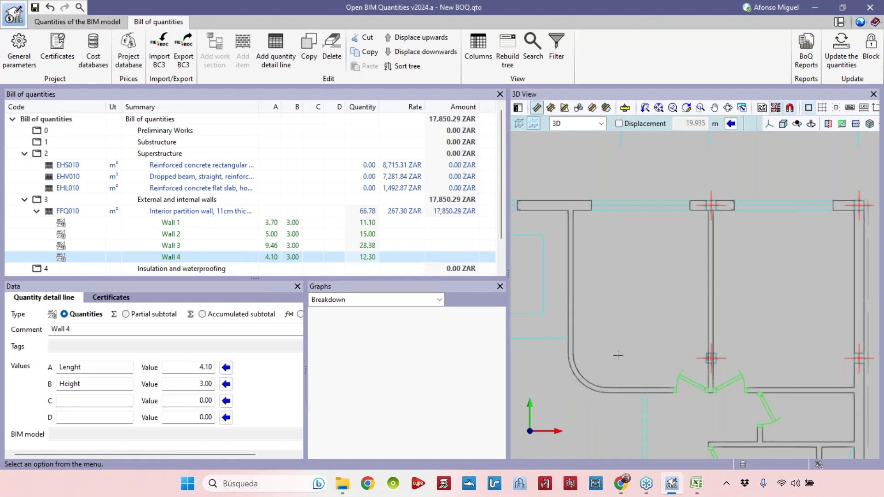
pyautogui.scroll(-1, 614, 351)
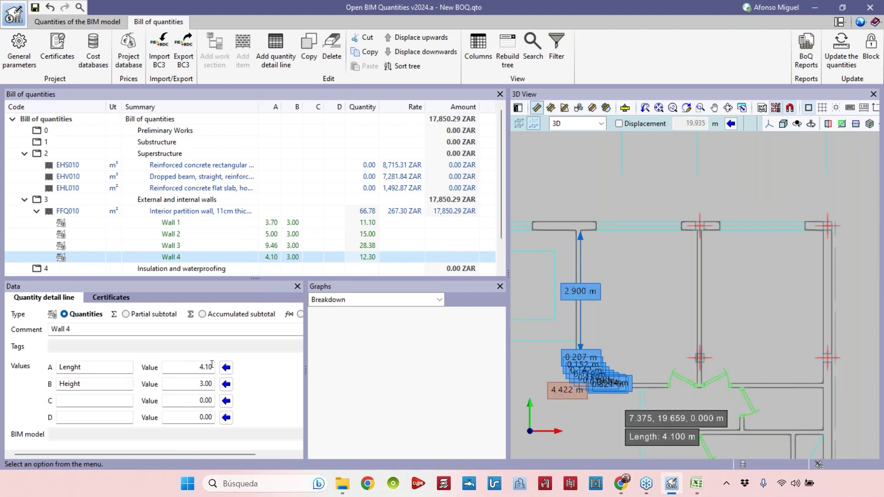
# Retry capturing Wall 4's length and height, then end measuring to reset the 3D view.
pyautogui.click(226, 367)
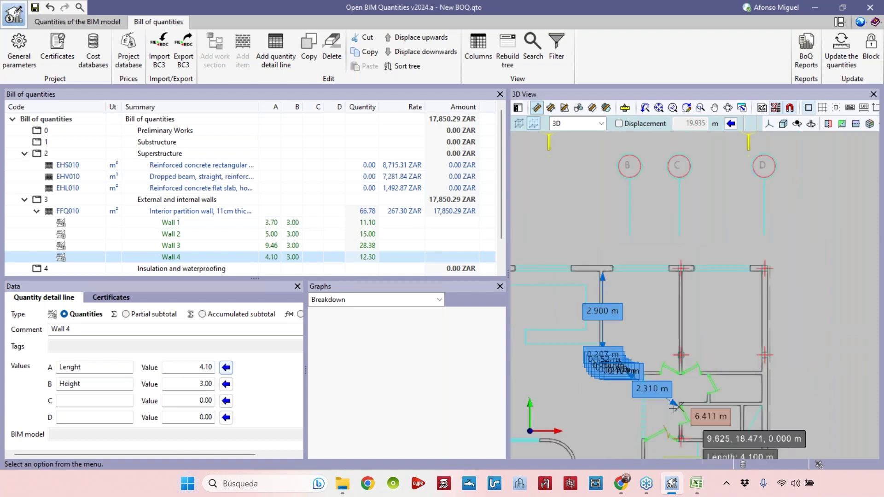
pyautogui.moveTo(695, 377); pyautogui.dragTo(723, 327, button='middle')
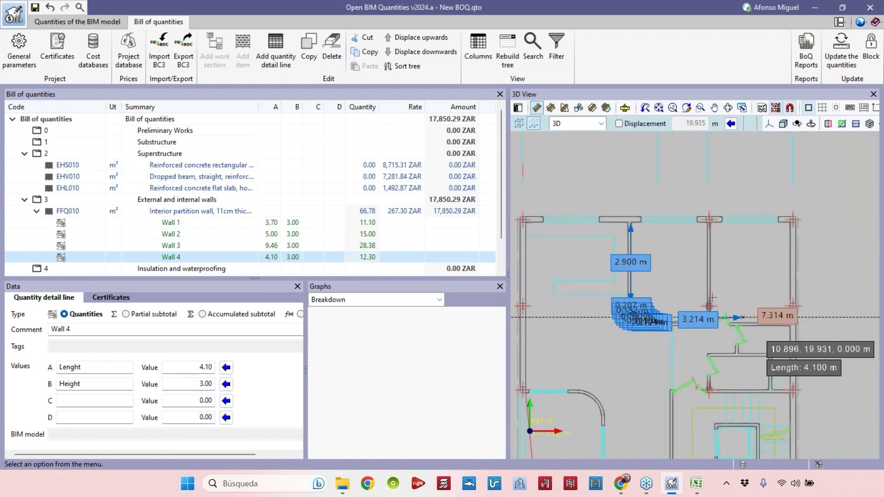
pyautogui.click(226, 367)
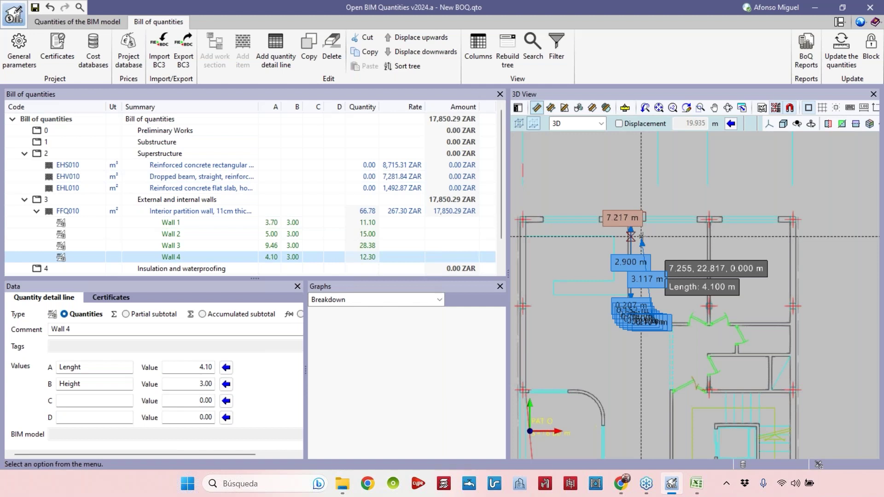
pyautogui.scroll(-2, 684, 193)
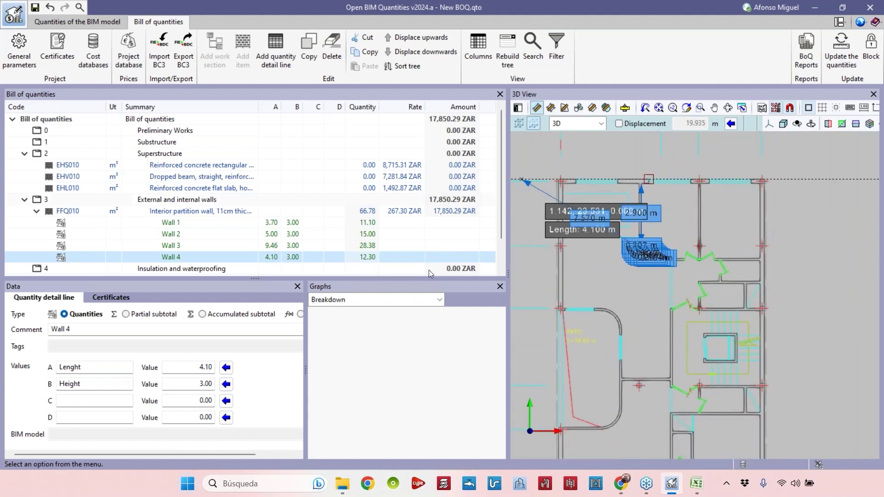
pyautogui.click(203, 383)
pyautogui.click(226, 383)
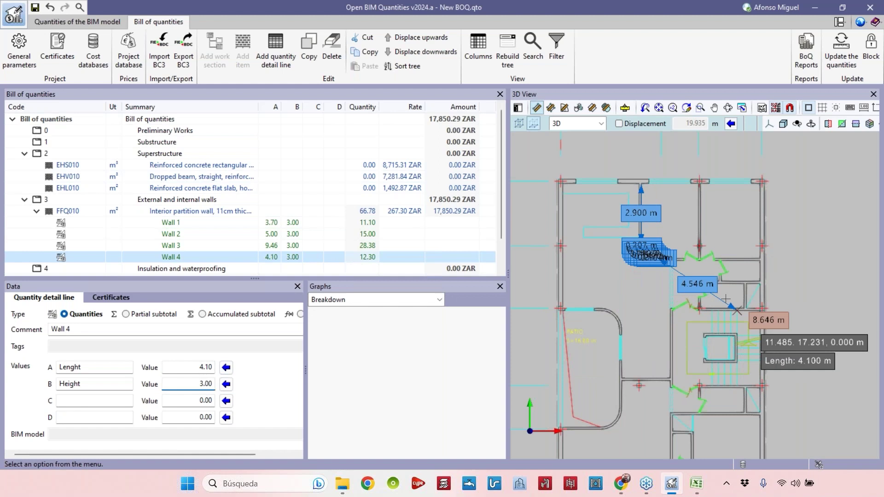
pyautogui.click(700, 278)
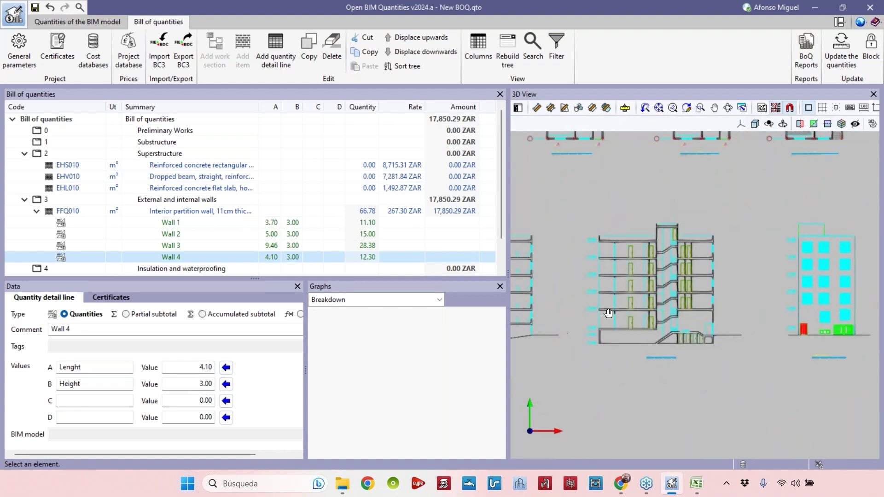
# Measure a 3.400 m wall height on the section and apply it to Wall 4.
pyautogui.scroll(5, 598, 303)
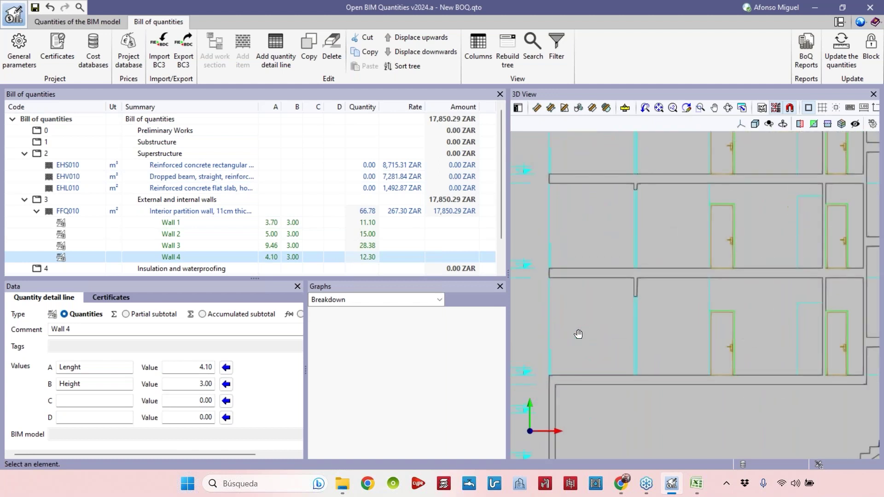
pyautogui.click(536, 107)
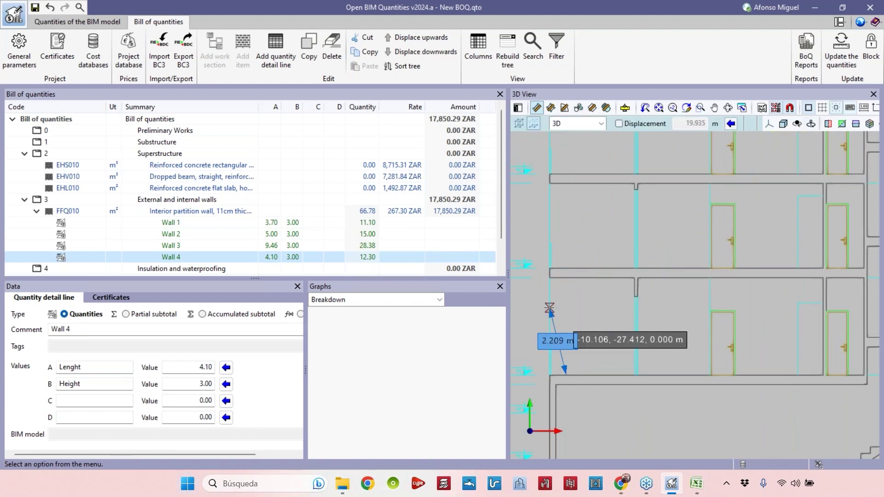
pyautogui.scroll(5, 549, 309)
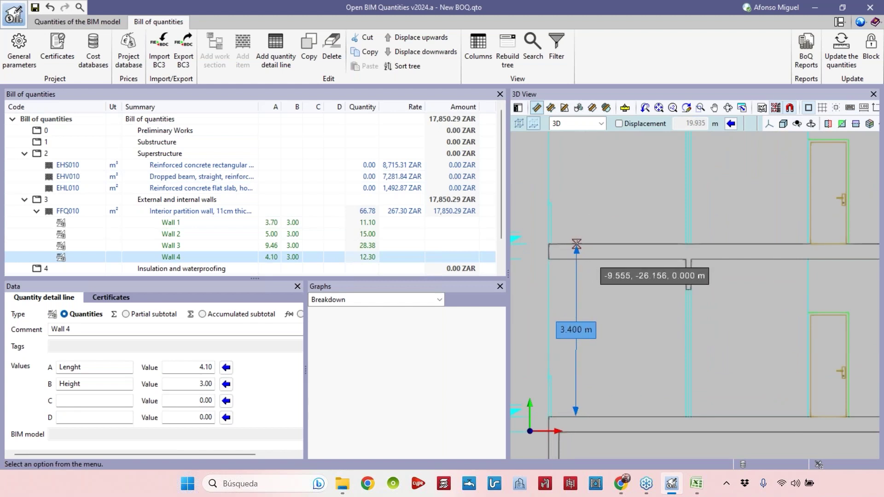
pyautogui.press('Escape')
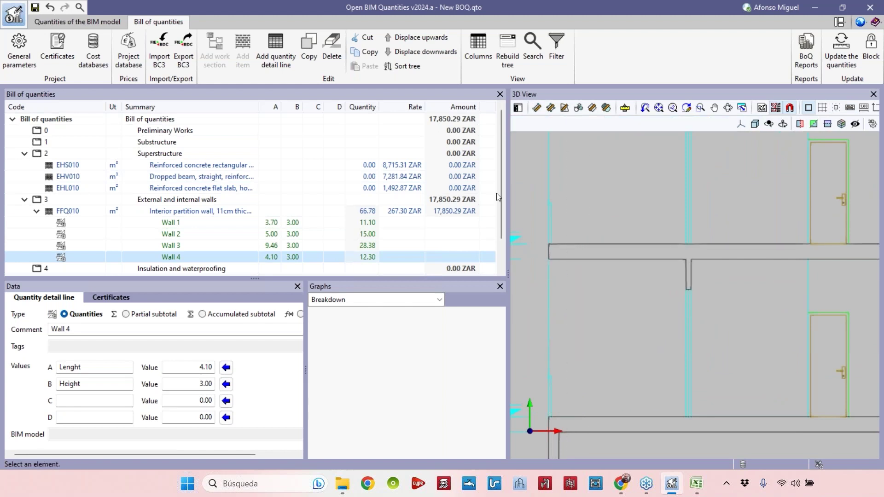
pyautogui.click(536, 108)
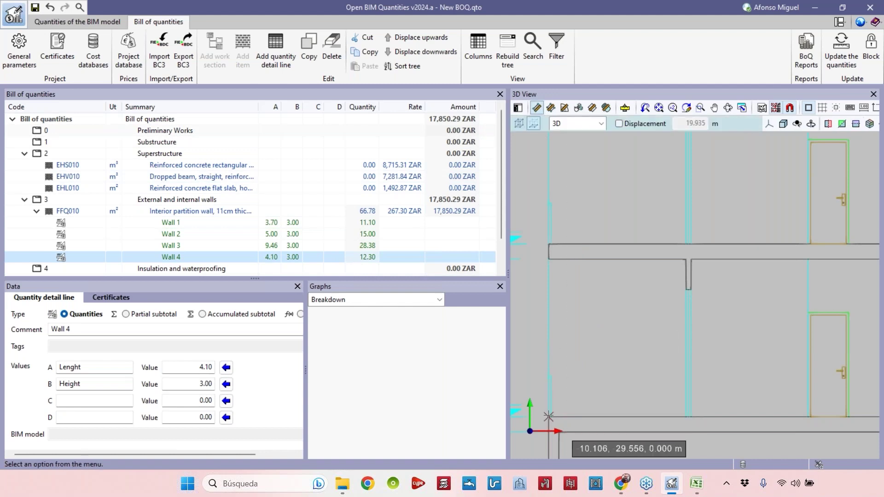
pyautogui.click(548, 244)
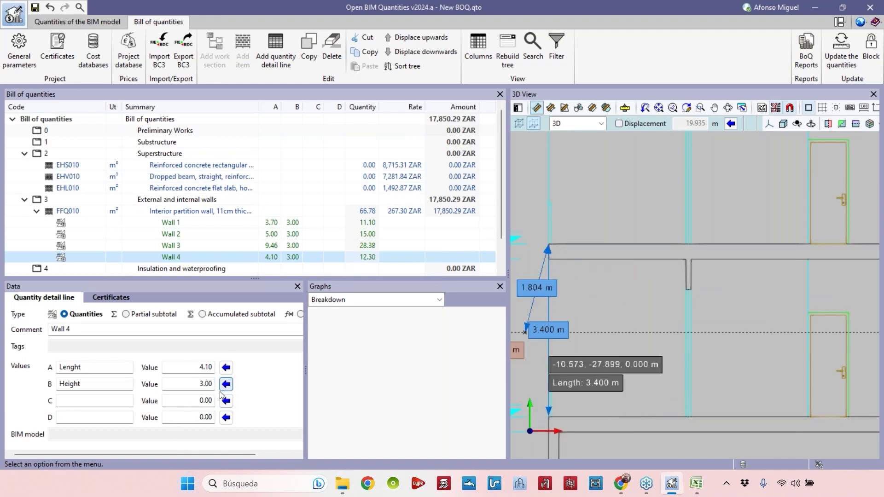
pyautogui.click(189, 390)
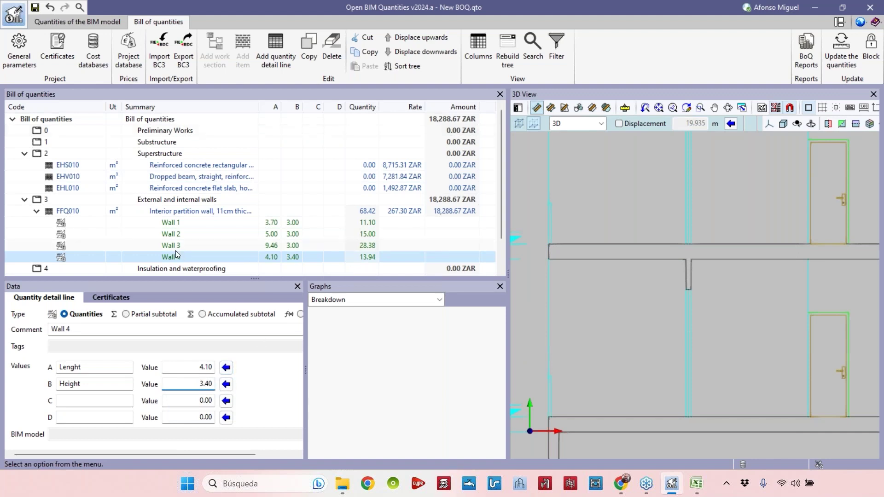
# Set the Height (B) of Wall 3, Wall 2 and Wall 1 to 3.40.
pyautogui.press('Up')
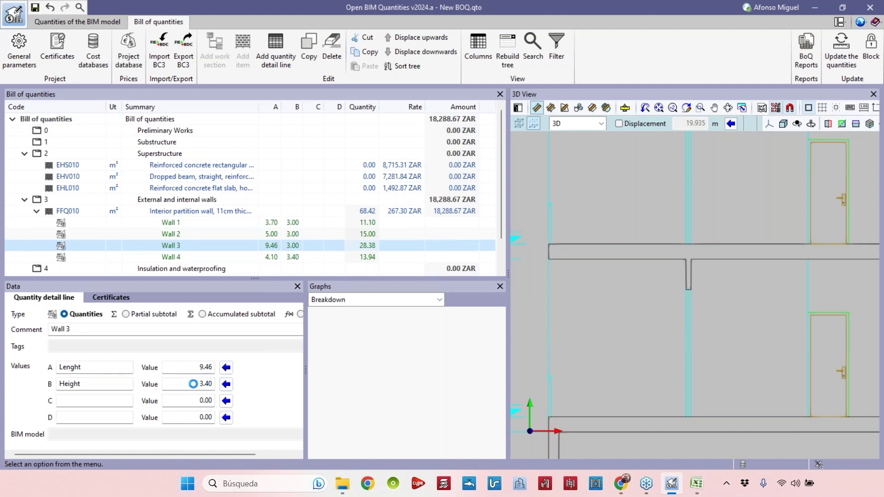
pyautogui.press('Up')
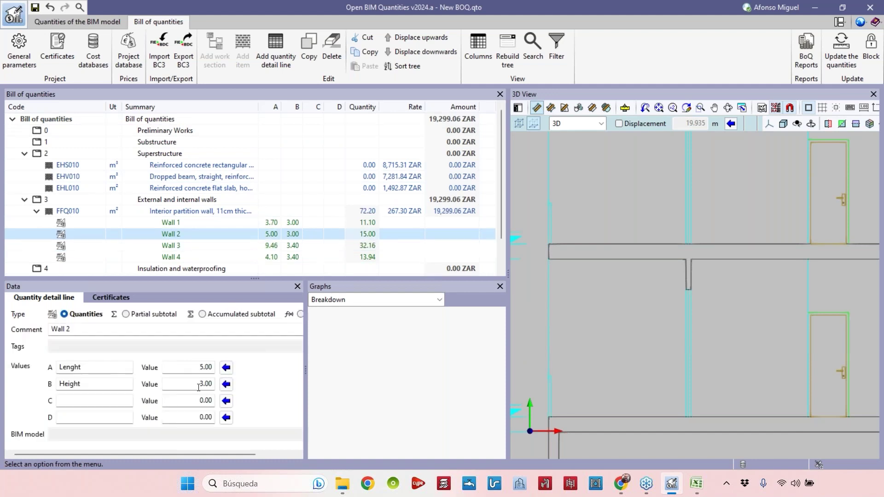
pyautogui.click(198, 387)
pyautogui.write('3.40')
pyautogui.press('Up')
pyautogui.click(203, 384)
pyautogui.write('3.40')
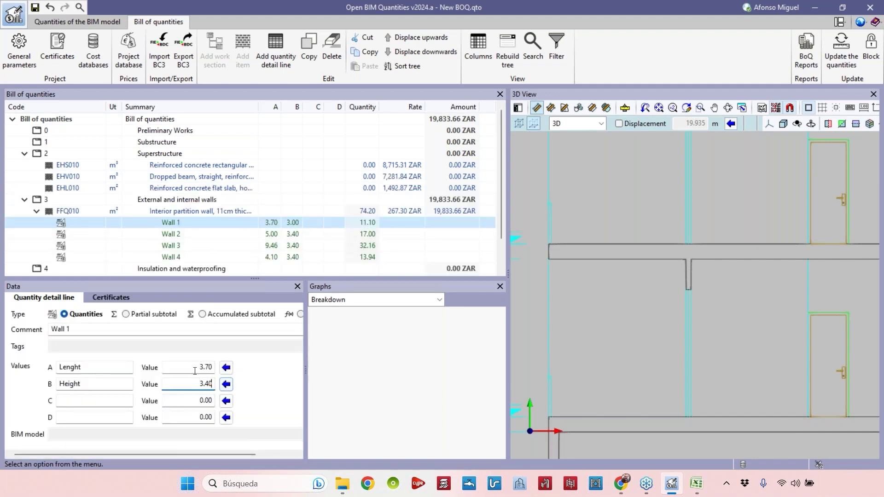
pyautogui.scroll(-3, 638, 262)
pyautogui.scroll(-6, 638, 262)
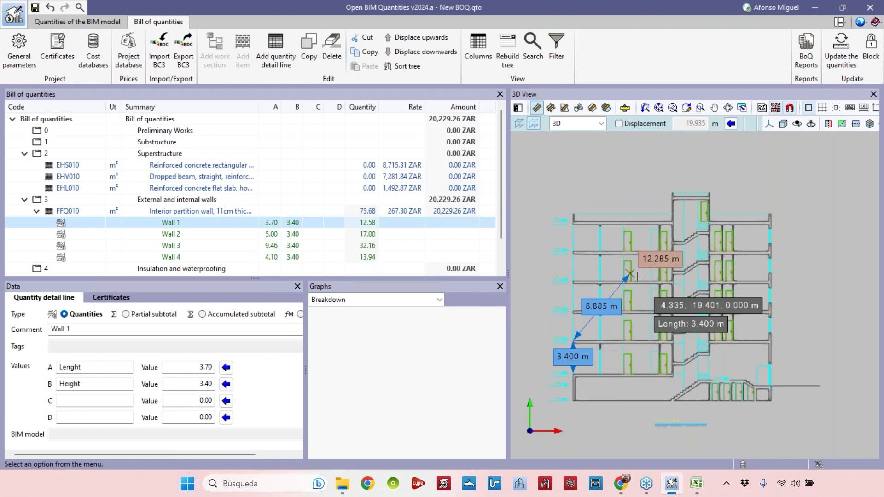
# Bring the floor plan into view, select the EHL010 flat slab and widen the Summary column.
pyautogui.scroll(-2, 637, 276)
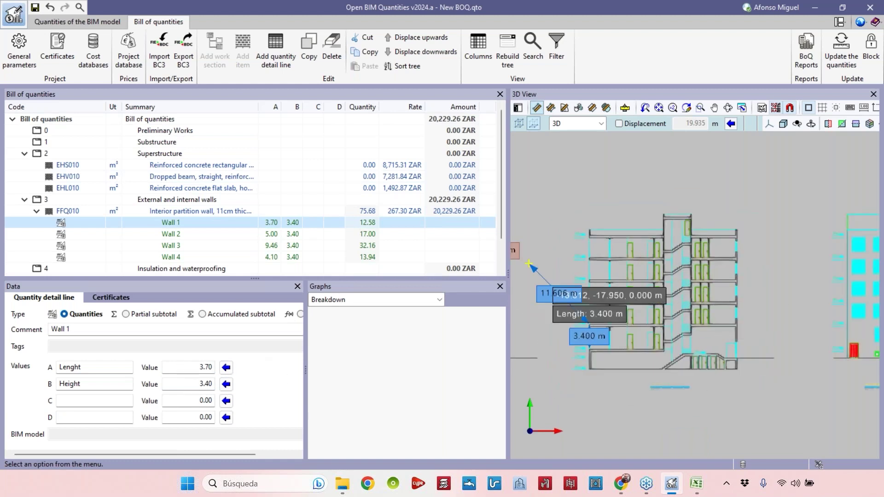
pyautogui.scroll(-2, 644, 285)
pyautogui.moveTo(644, 286); pyautogui.dragTo(663, 398, button='middle')
pyautogui.scroll(5, 737, 313)
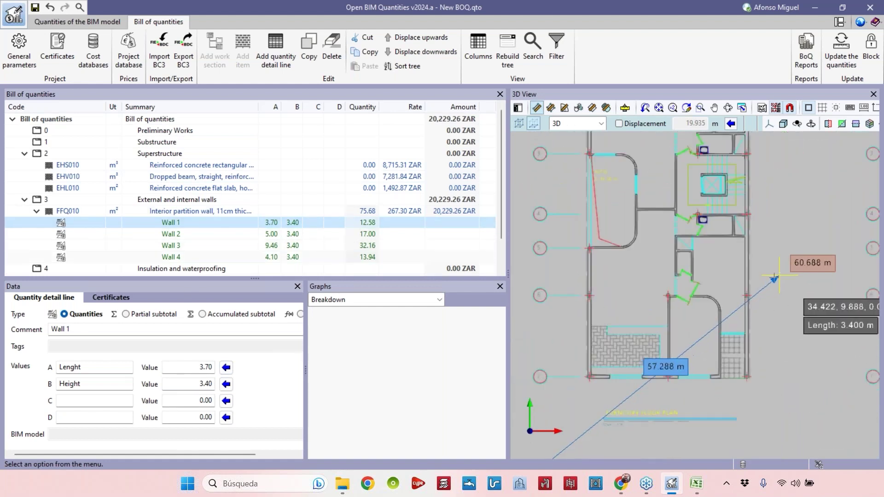
pyautogui.scroll(-3, 741, 323)
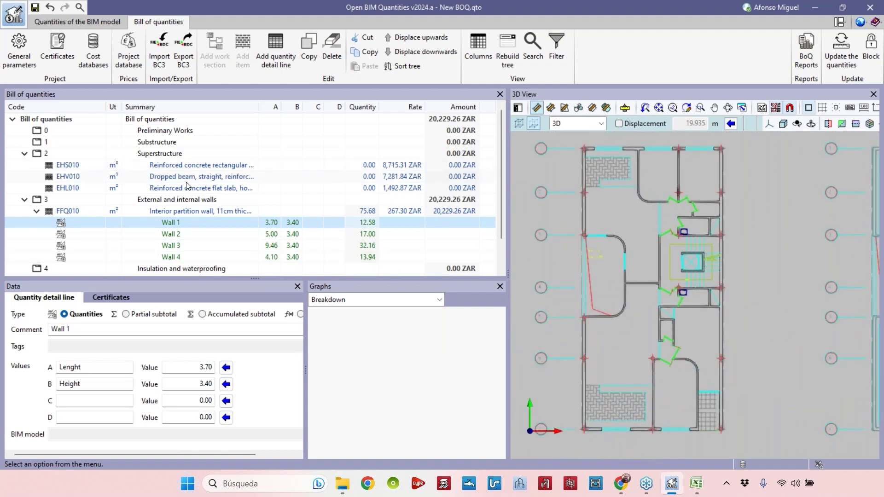
pyautogui.click(152, 188)
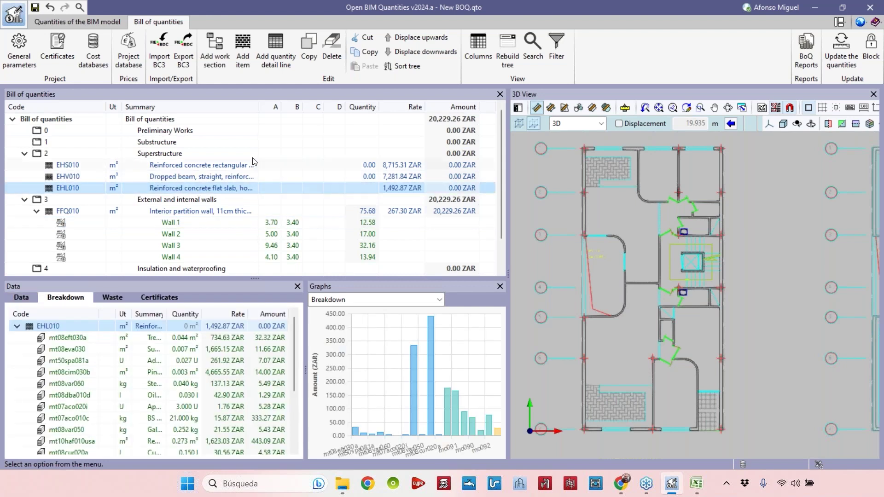
pyautogui.moveTo(258, 106); pyautogui.dragTo(305, 107)
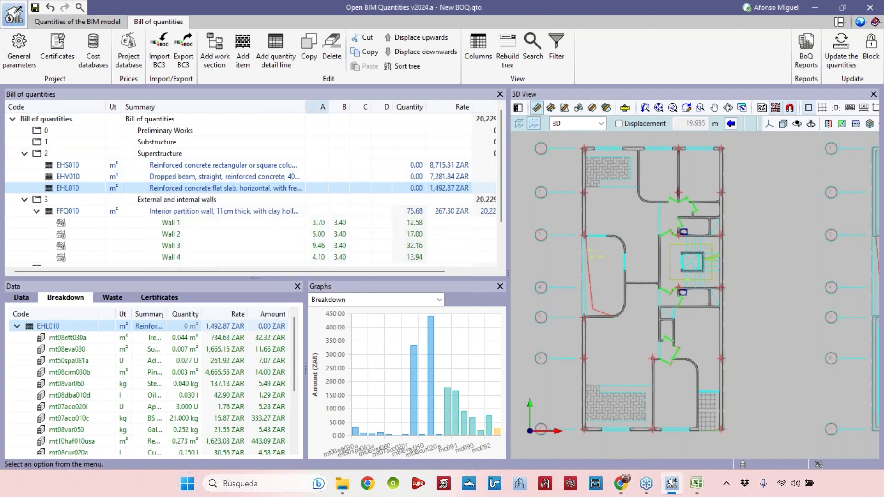
pyautogui.scroll(-2, 644, 262)
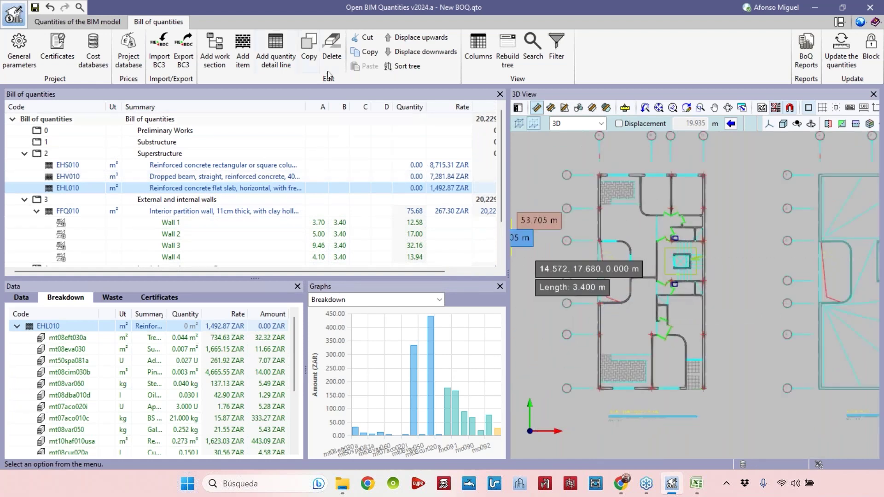
# Add a slab detail line commented Floor 1 and rename parameter A to Area.
pyautogui.click(282, 64)
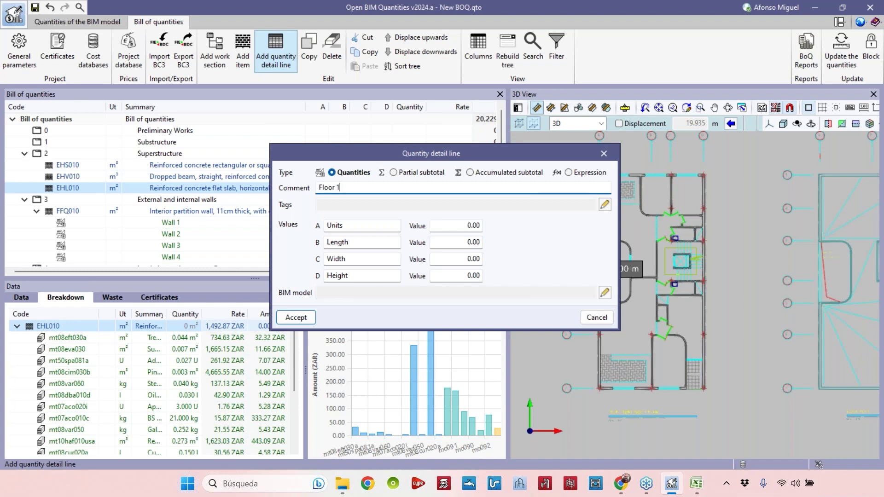
pyautogui.write('Flat')
pyautogui.doubleClick(374, 229)
pyautogui.write('Area')
# Clear the Length, Width and Height labels, accept the line and expand the slab item.
pyautogui.press('Tab')
pyautogui.press('BackSpace')
pyautogui.press('Tab')
pyautogui.press('BackSpace')
pyautogui.press('Tab')
pyautogui.press('BackSpace')
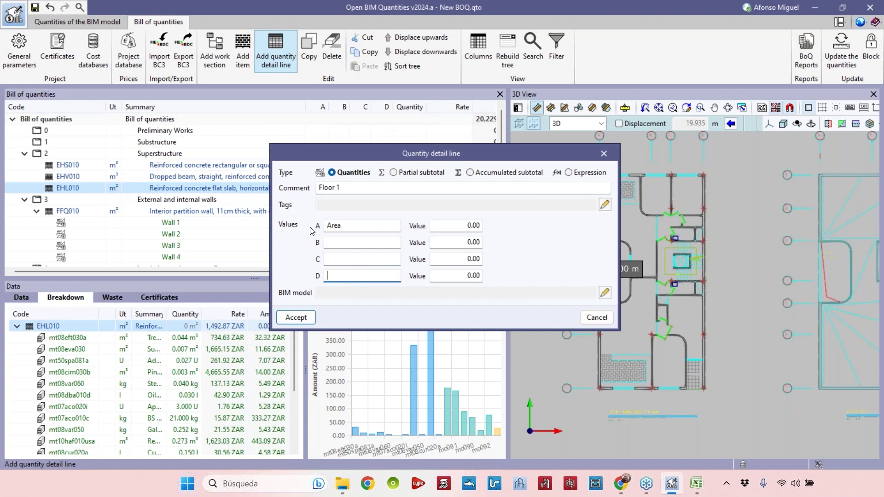
pyautogui.click(368, 227)
pyautogui.click(296, 317)
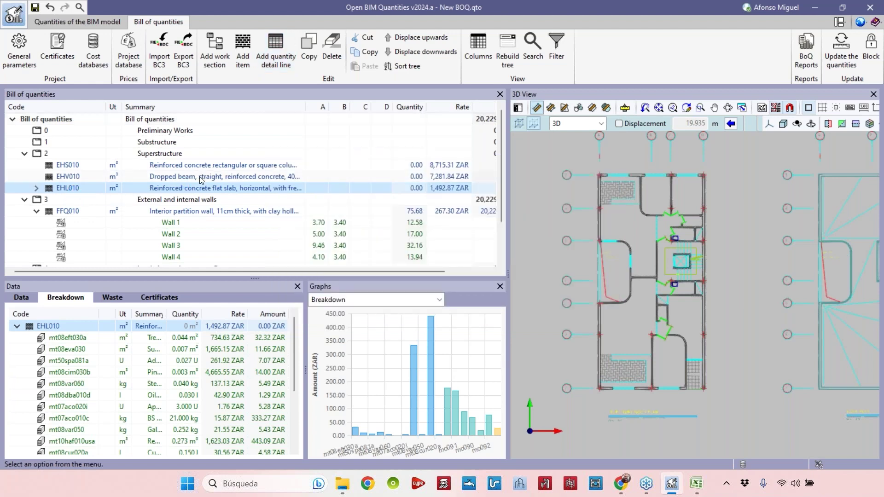
pyautogui.click(37, 188)
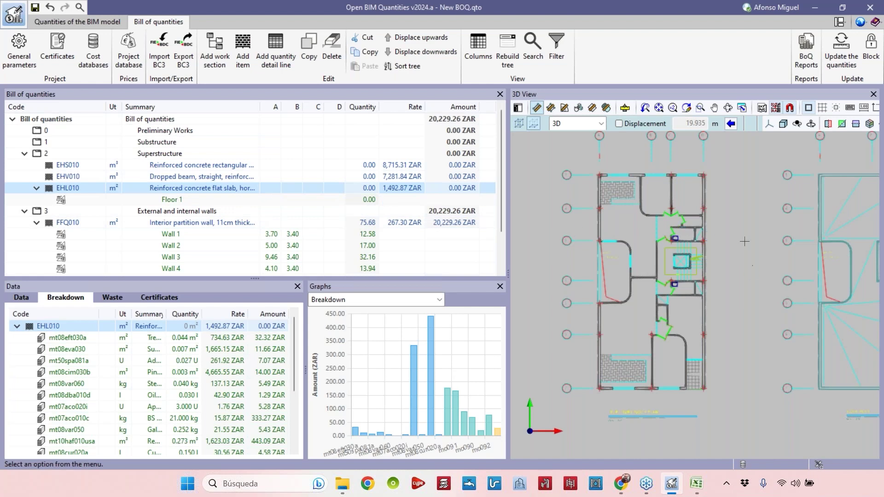
# On the Floor 1 line, start an area measurement at the plan's top-right corner.
pyautogui.press('Down')
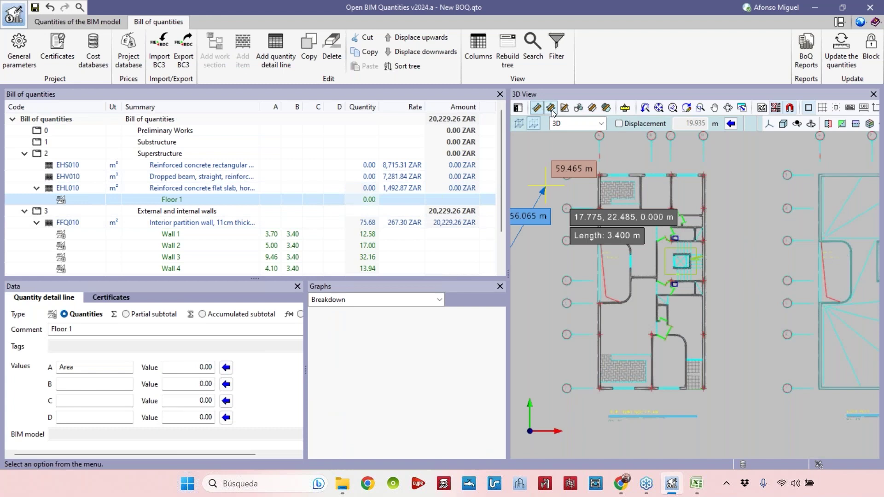
pyautogui.click(551, 108)
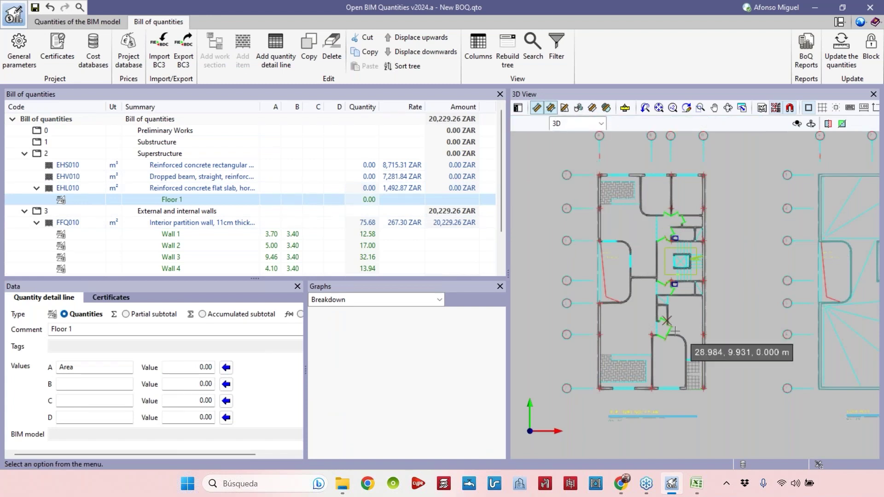
pyautogui.scroll(5, 593, 388)
pyautogui.scroll(5, 589, 388)
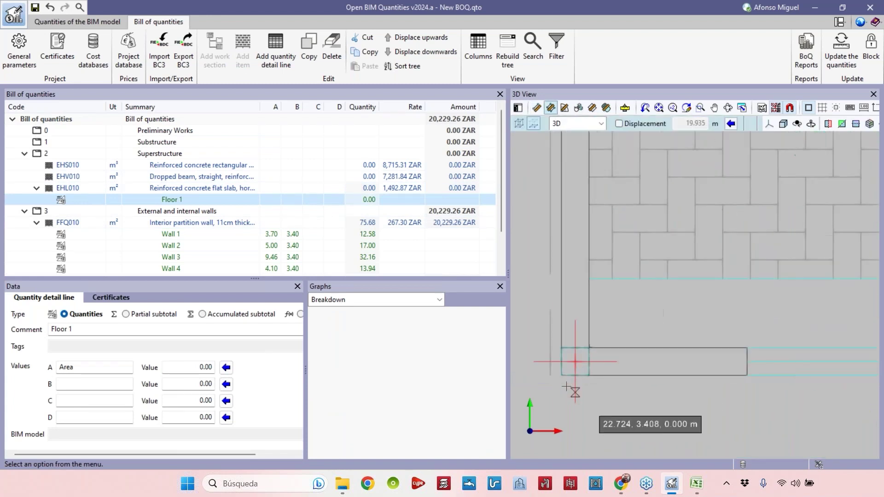
pyautogui.scroll(-5, 585, 381)
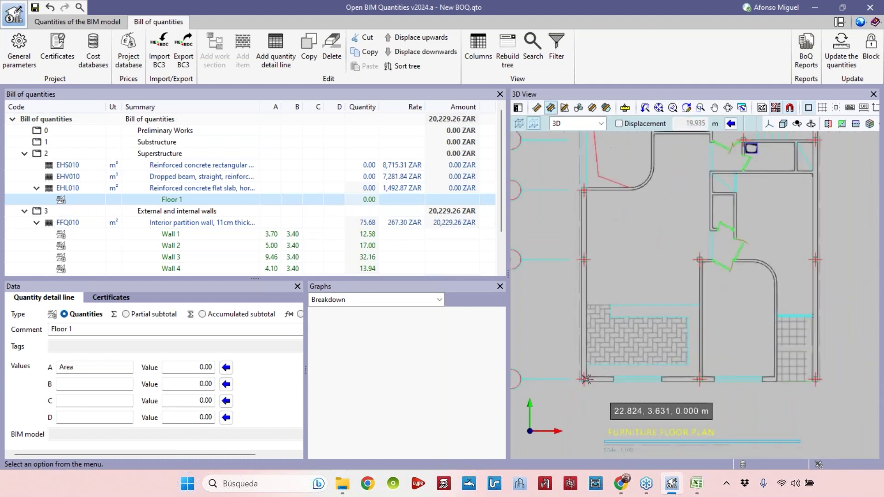
pyautogui.scroll(3, 822, 382)
pyautogui.scroll(2, 822, 382)
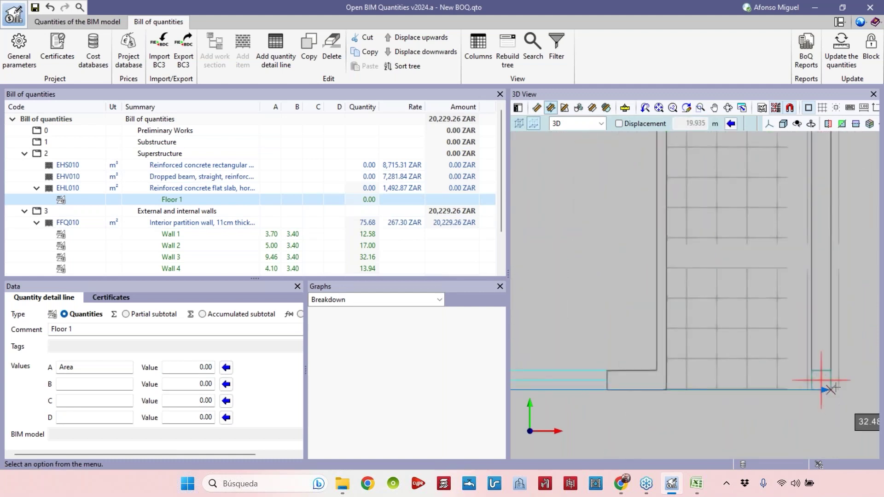
pyautogui.scroll(-8, 829, 389)
pyautogui.moveTo(710, 217); pyautogui.dragTo(688, 333, button='middle')
pyautogui.scroll(7, 800, 166)
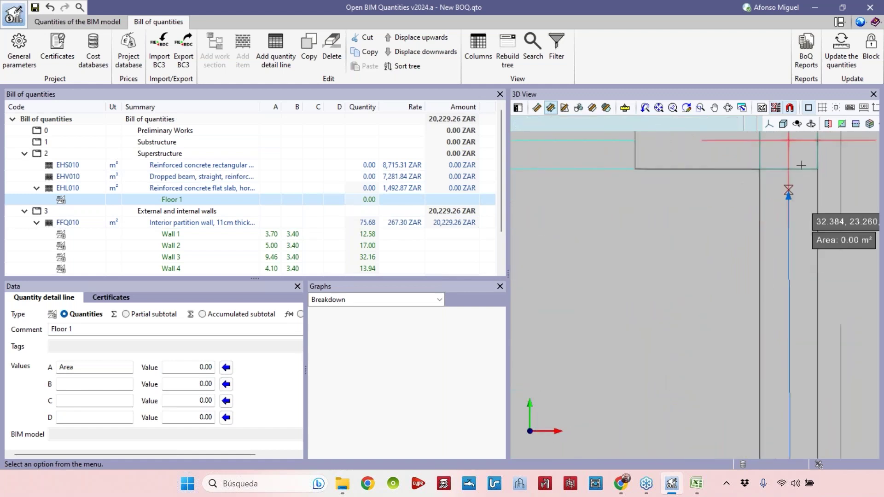
pyautogui.scroll(-2, 799, 161)
pyautogui.click(810, 149)
pyautogui.scroll(-4, 826, 174)
pyautogui.moveTo(796, 184); pyautogui.dragTo(796, 227, button='middle')
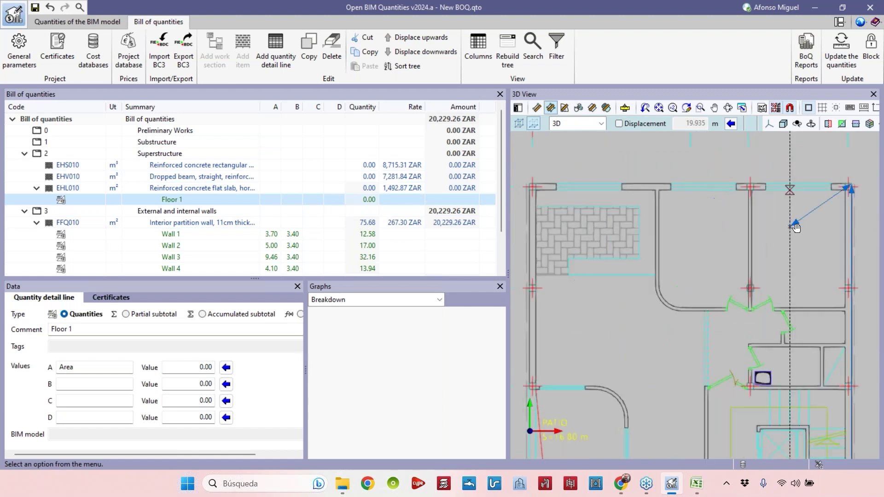
pyautogui.scroll(3, 538, 189)
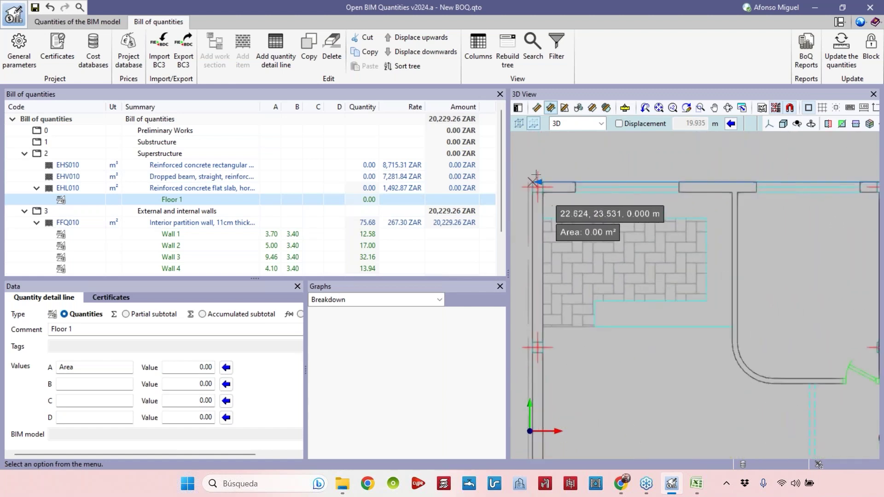
pyautogui.scroll(-3, 593, 195)
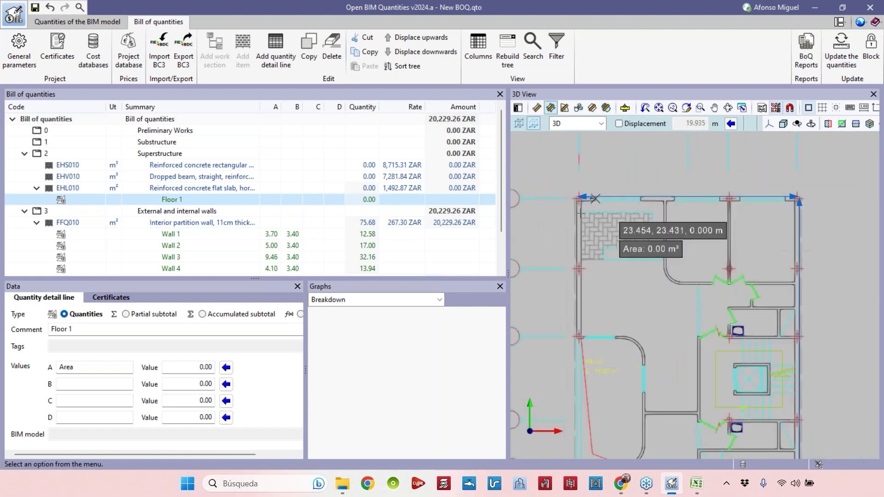
# Trace the remaining corners to 197.20 m² and import it into Floor 1's Area.
pyautogui.click(580, 213)
pyautogui.scroll(5, 575, 285)
pyautogui.scroll(4, 543, 363)
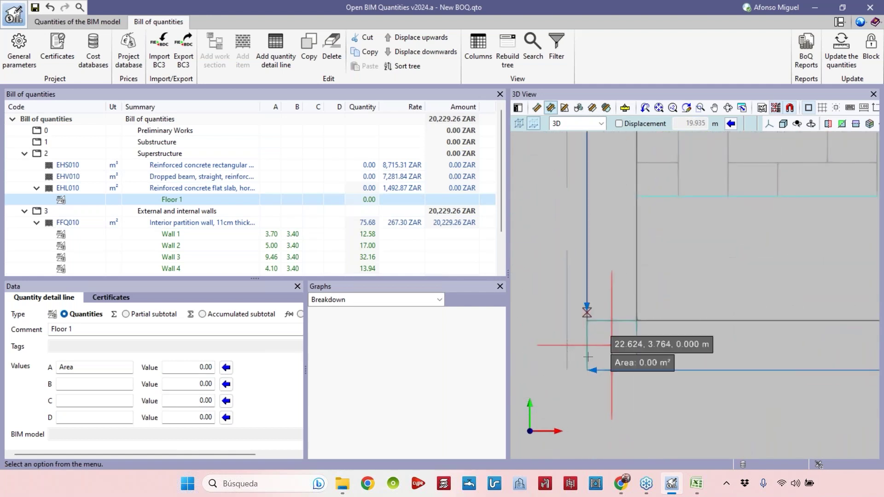
pyautogui.click(587, 369)
pyautogui.scroll(-3, 589, 366)
pyautogui.scroll(-6, 589, 359)
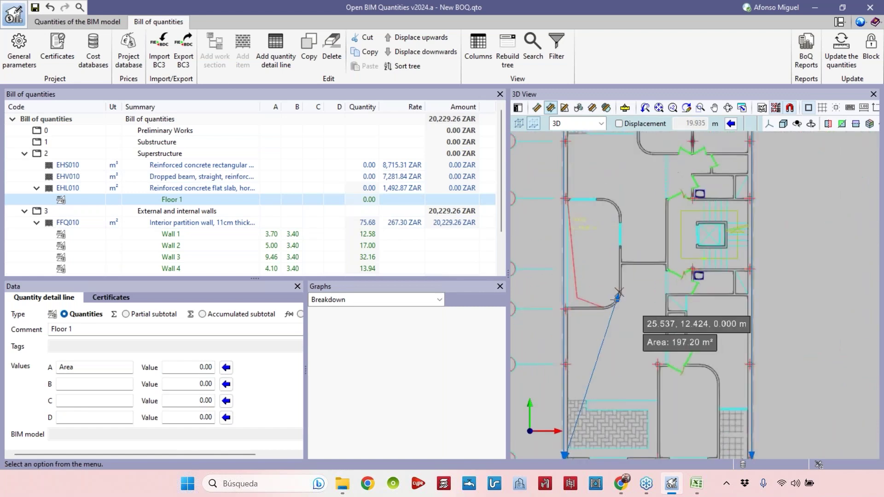
pyautogui.click(618, 292)
pyautogui.scroll(-2, 695, 276)
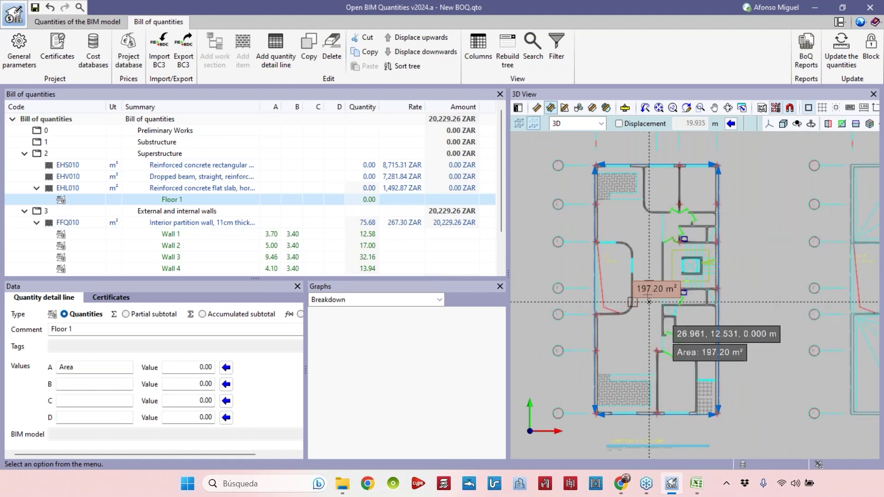
pyautogui.click(226, 368)
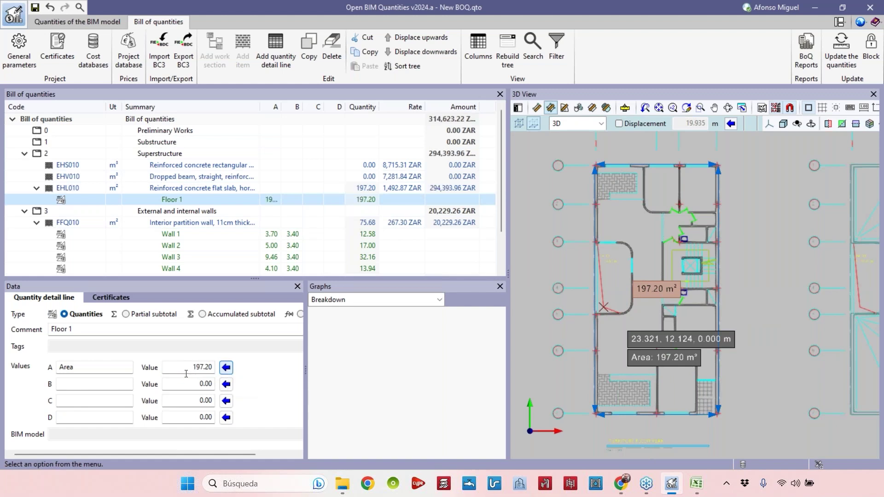
pyautogui.doubleClick(281, 107)
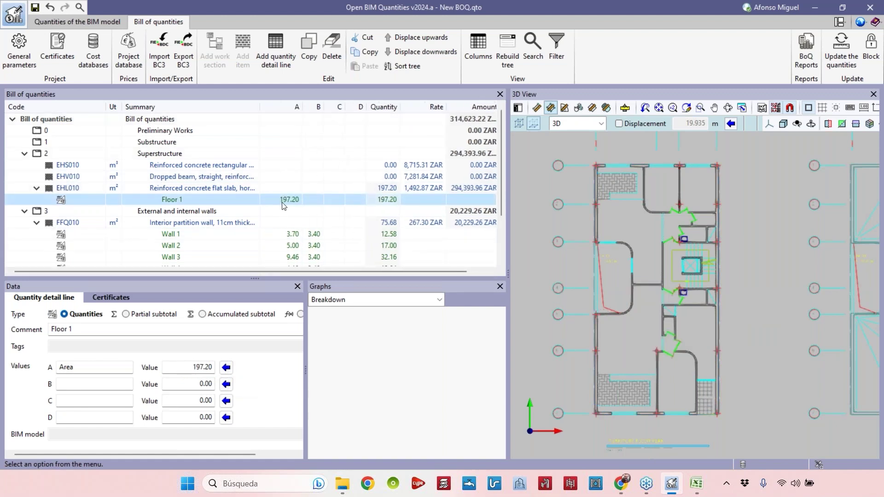
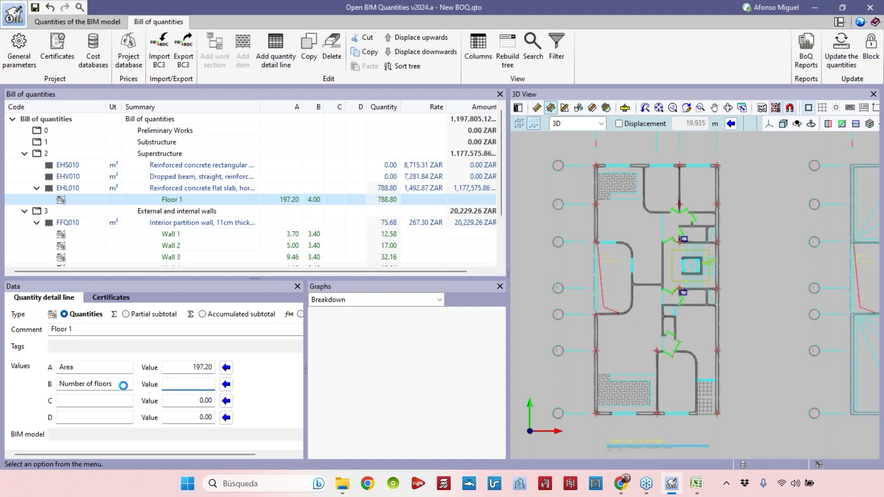
# Clear the Number of floors factor on EHL010 and copy the Floor 1 line.
pyautogui.hotkey('shift', 'Tab')
pyautogui.press('BackSpace')
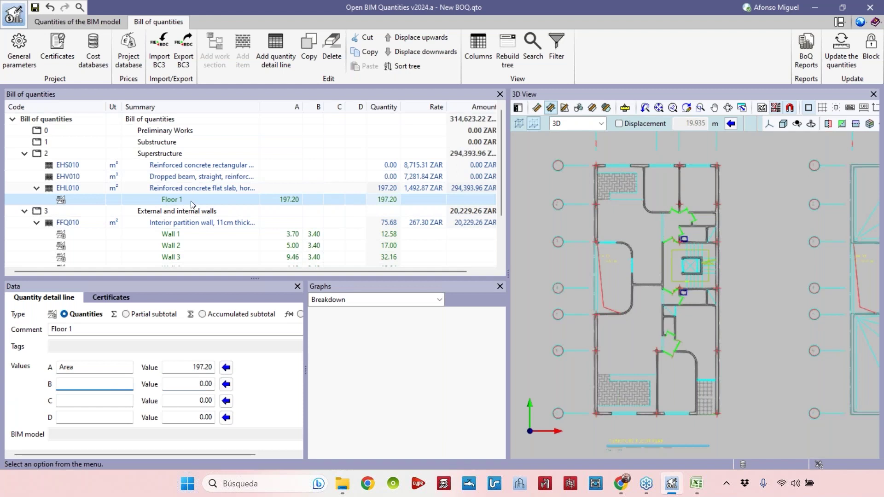
pyautogui.press('Up')
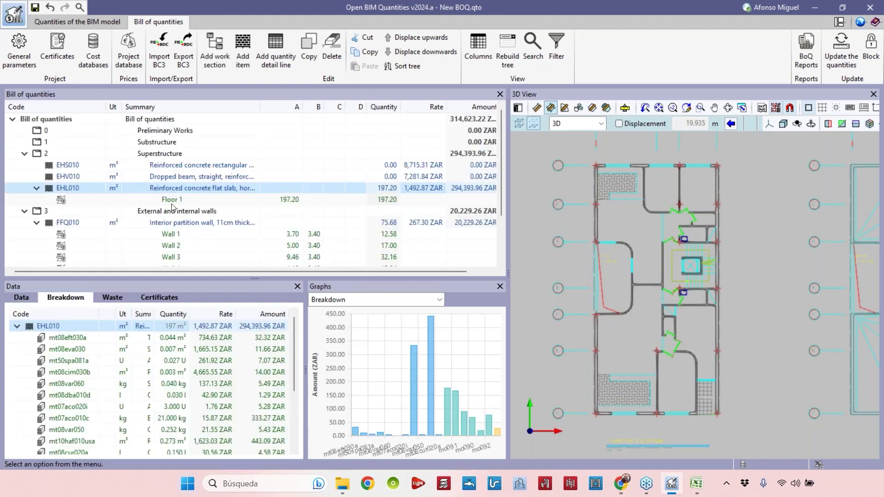
pyautogui.click(189, 200)
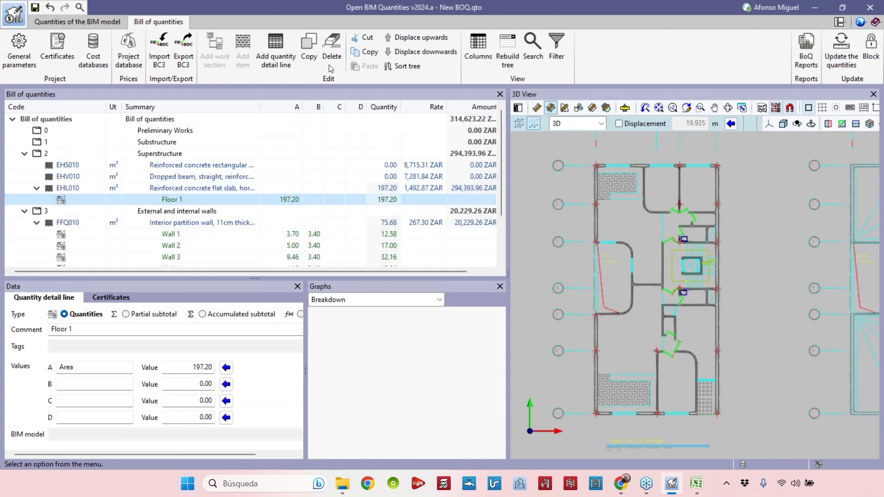
pyautogui.click(303, 65)
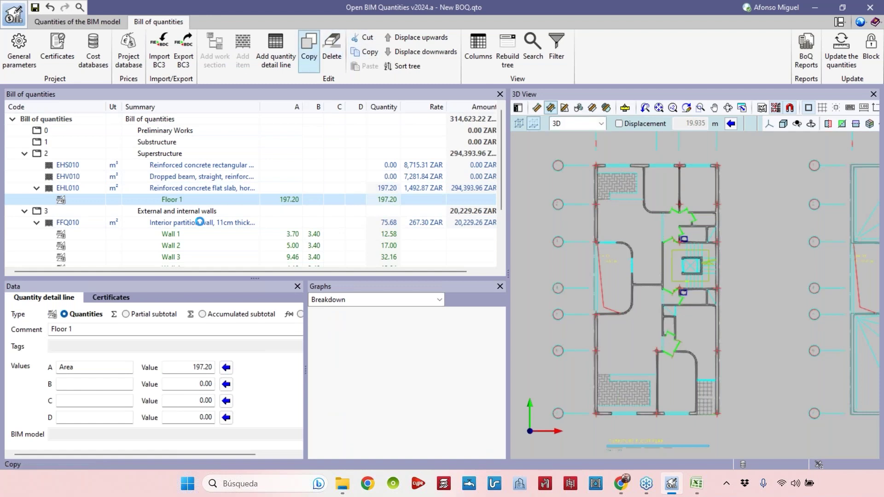
pyautogui.click(311, 49)
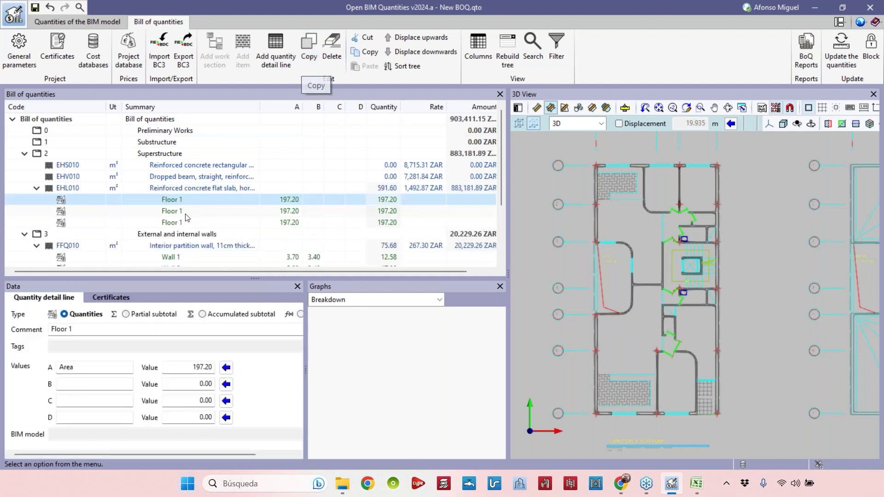
# Rename the copied lines' comments to Floor 2 and Floor 3.
pyautogui.click(68, 330)
pyautogui.press('BackSpace')
pyautogui.write('2')
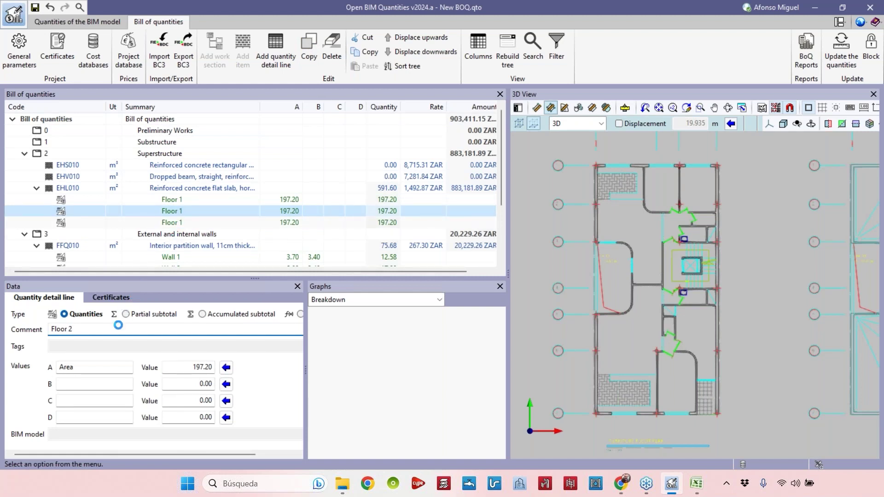
pyautogui.press('Return')
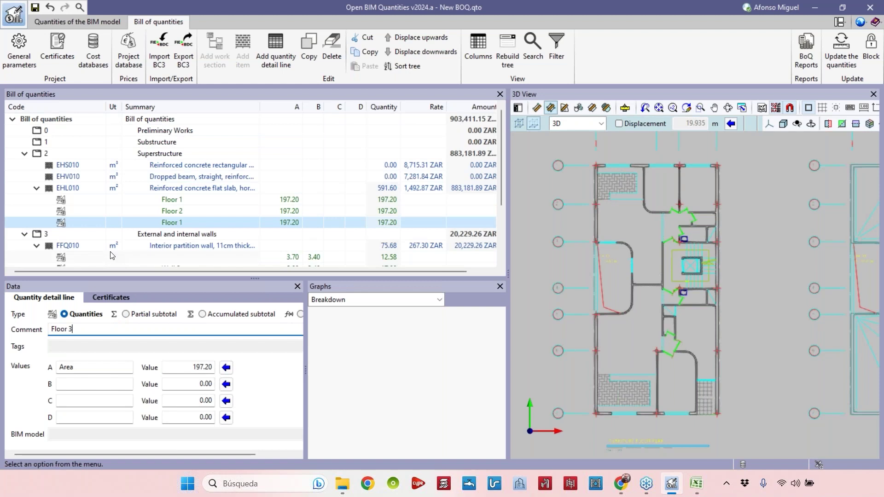
pyautogui.click(262, 214)
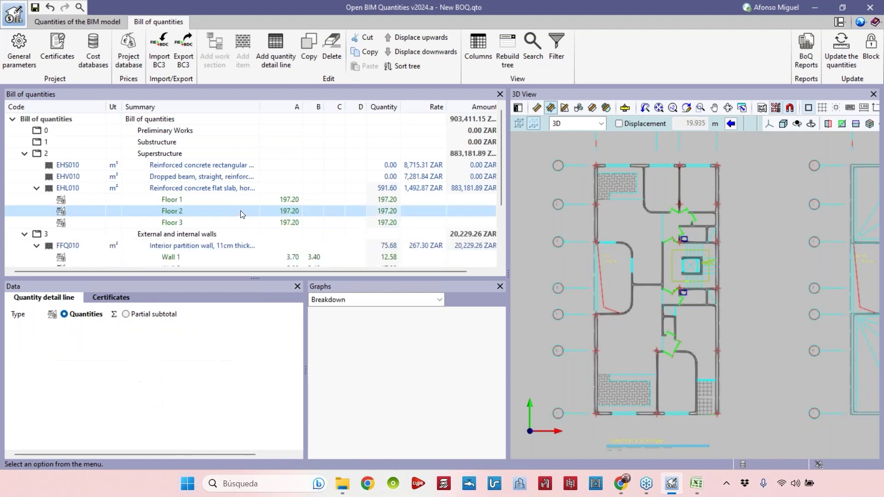
# Copy the Floor 3 line as 'Roof 1' and move it below Floor 3.
pyautogui.click(202, 223)
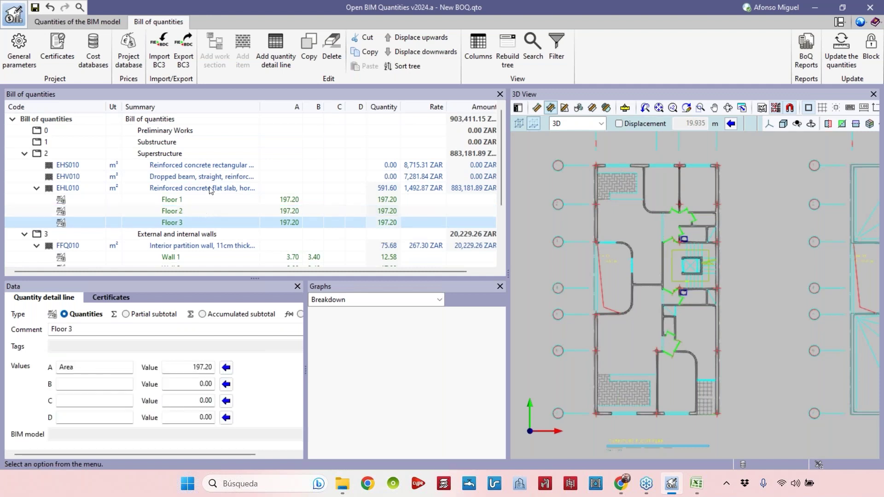
pyautogui.click(307, 54)
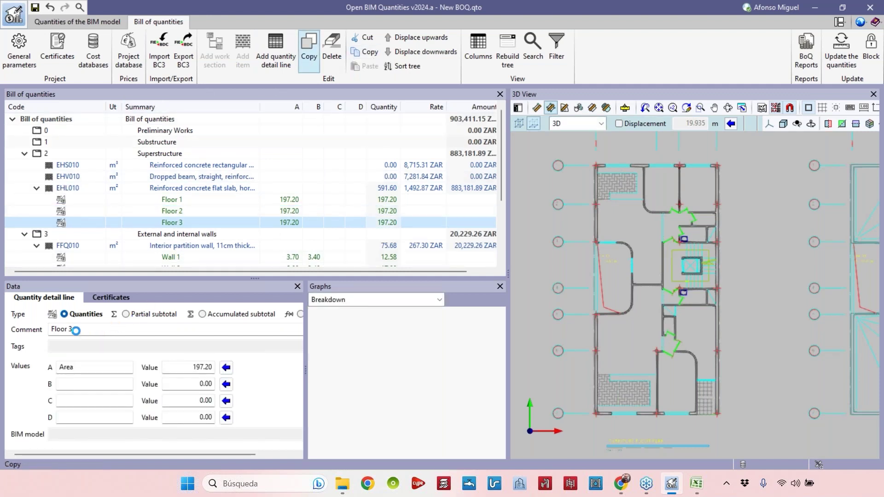
pyautogui.write('Roof 1')
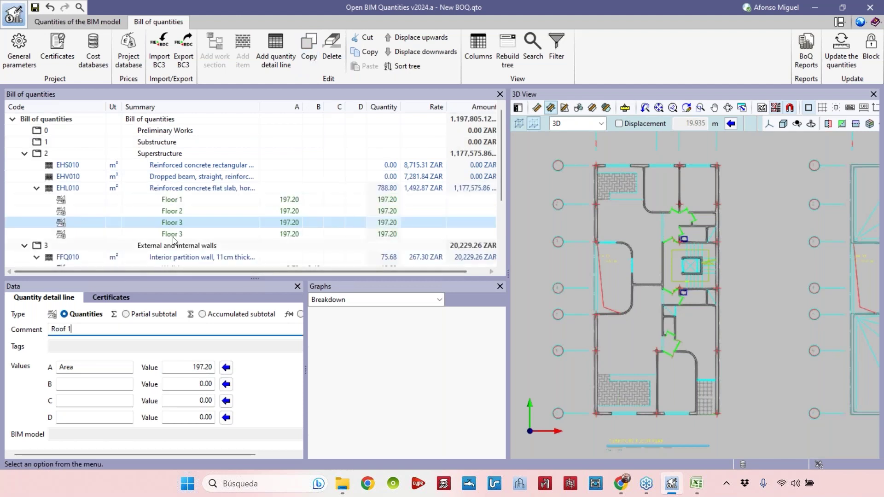
pyautogui.click(203, 231)
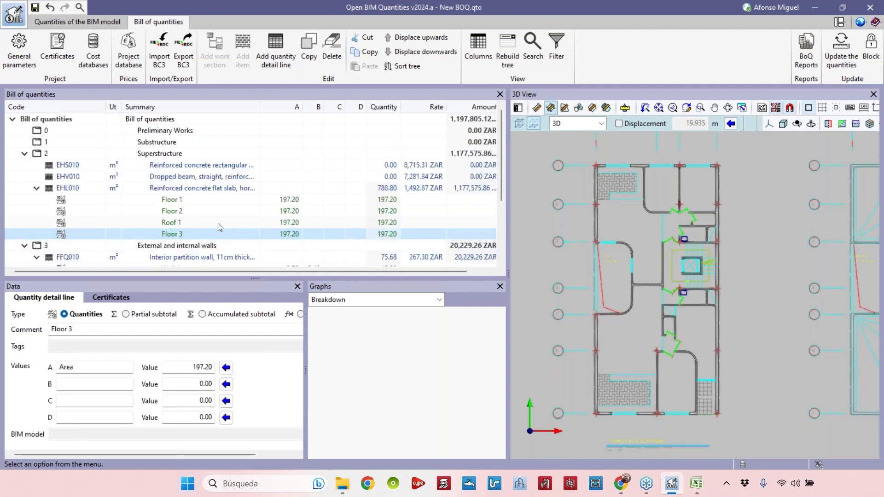
pyautogui.click(201, 222)
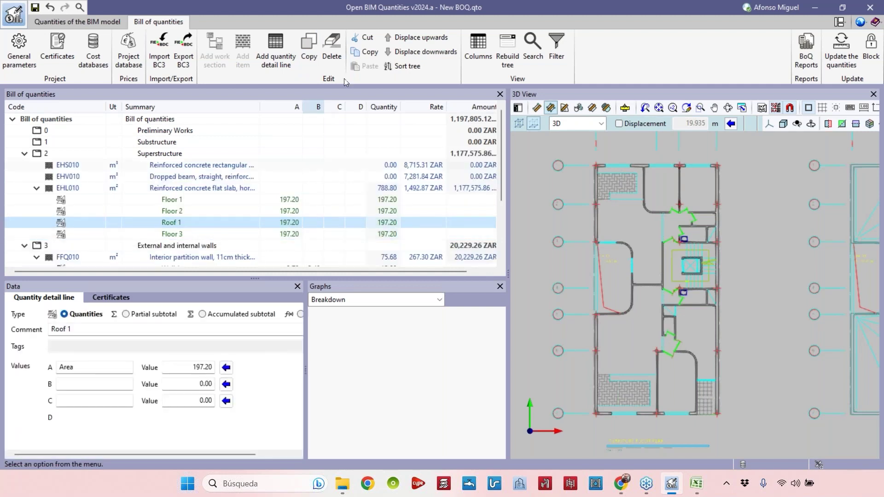
pyautogui.click(395, 52)
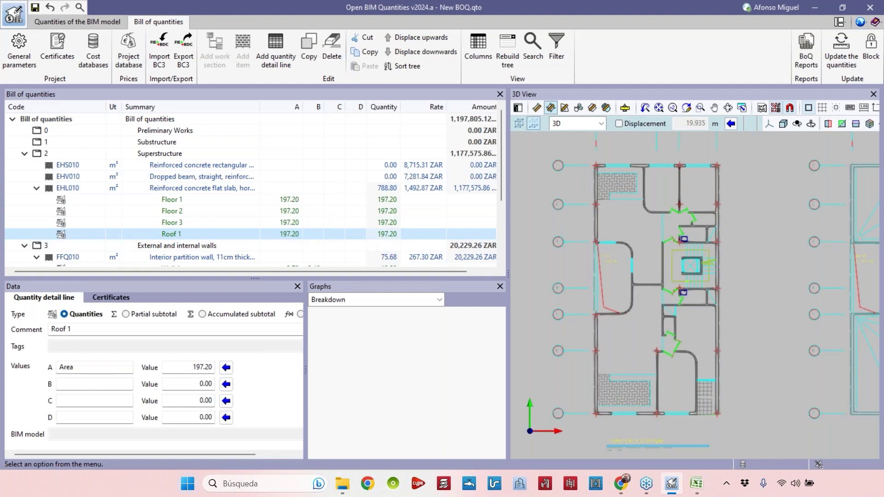
pyautogui.click(189, 368)
# On the roof plan, start an area measurement tracing the straight walls and recess corners.
pyautogui.scroll(-3, 670, 325)
pyautogui.moveTo(671, 325); pyautogui.dragTo(530, 334, button='middle')
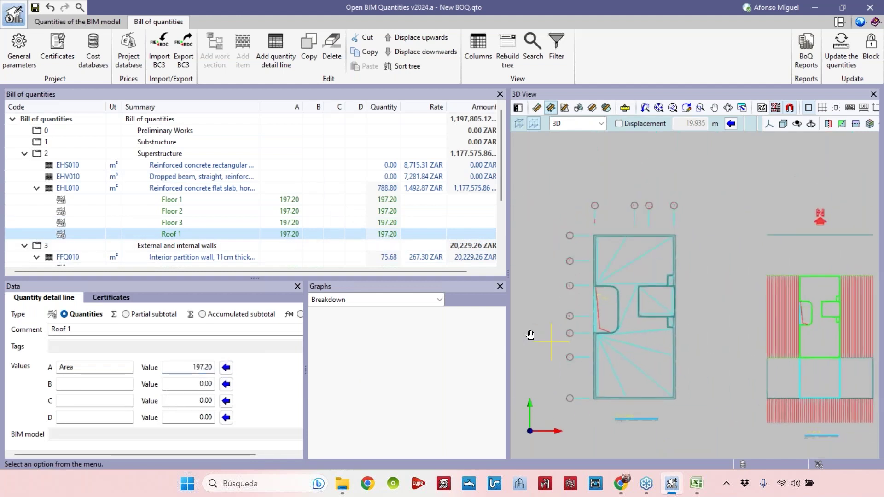
pyautogui.scroll(5, 612, 356)
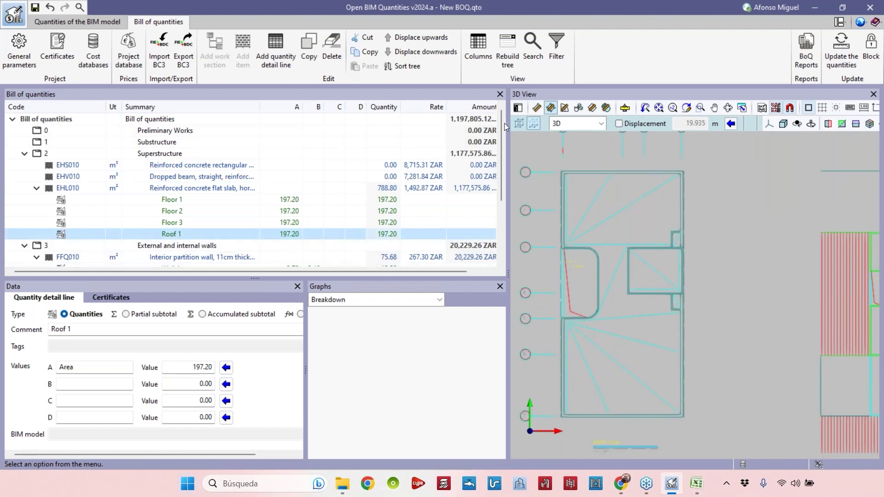
pyautogui.click(552, 111)
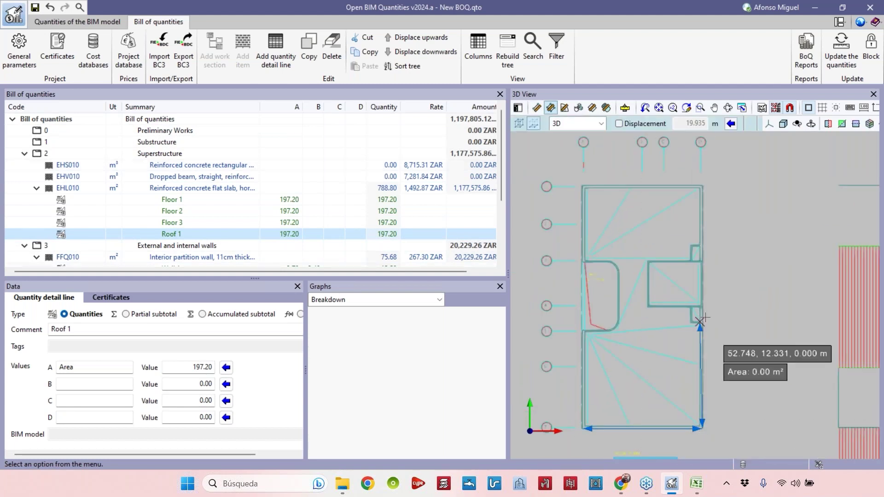
pyautogui.scroll(5, 705, 322)
pyautogui.scroll(3, 705, 322)
pyautogui.click(699, 339)
pyautogui.click(607, 339)
pyautogui.scroll(-3, 809, 318)
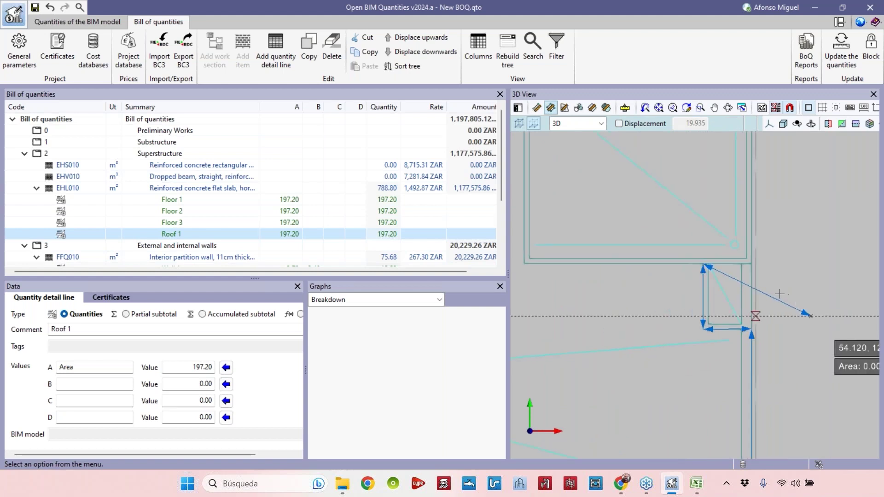
pyautogui.click(585, 254)
pyautogui.scroll(-3, 587, 257)
pyautogui.click(581, 221)
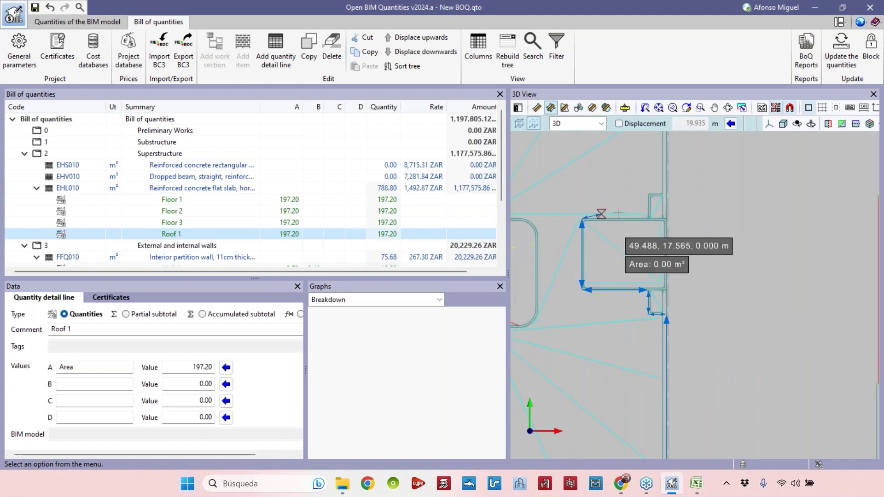
pyautogui.click(647, 218)
pyautogui.click(648, 196)
pyautogui.click(667, 193)
pyautogui.moveTo(635, 152); pyautogui.dragTo(626, 266, button='middle')
pyautogui.click(625, 266)
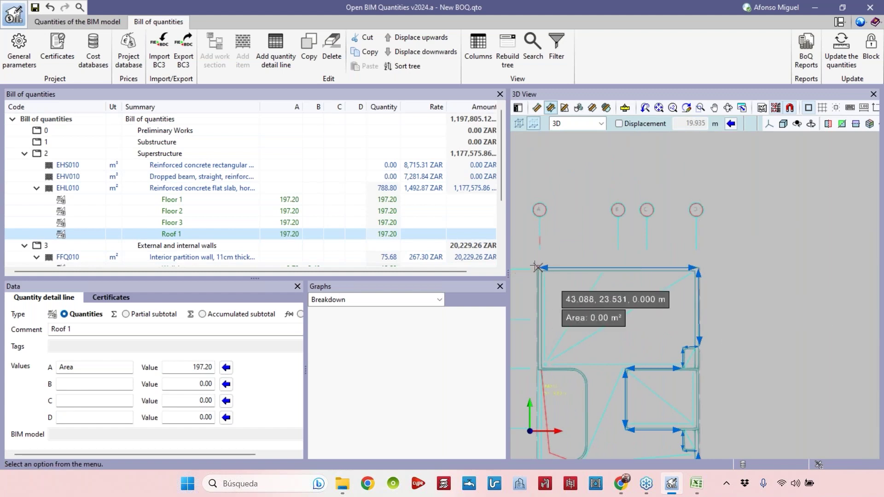
pyautogui.click(534, 267)
# Trace the curved wall and remaining corners, closing the roof area at 160.72 m².
pyautogui.scroll(-1, 534, 355)
pyautogui.scroll(5, 536, 359)
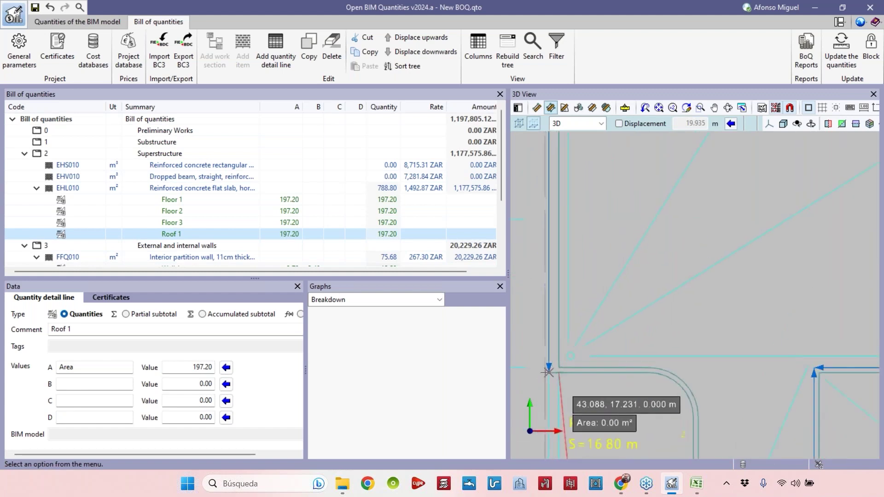
pyautogui.scroll(1, 550, 367)
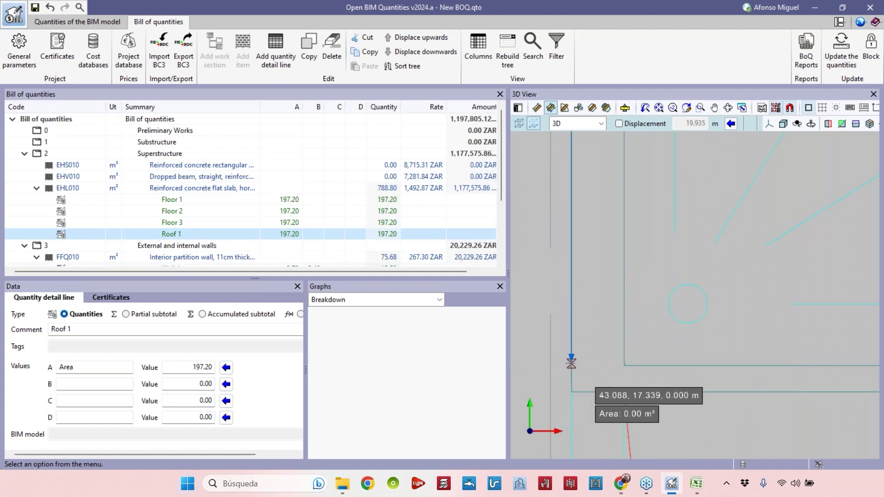
pyautogui.click(571, 364)
pyautogui.scroll(-2, 624, 365)
pyautogui.moveTo(624, 365); pyautogui.dragTo(520, 318, button='middle')
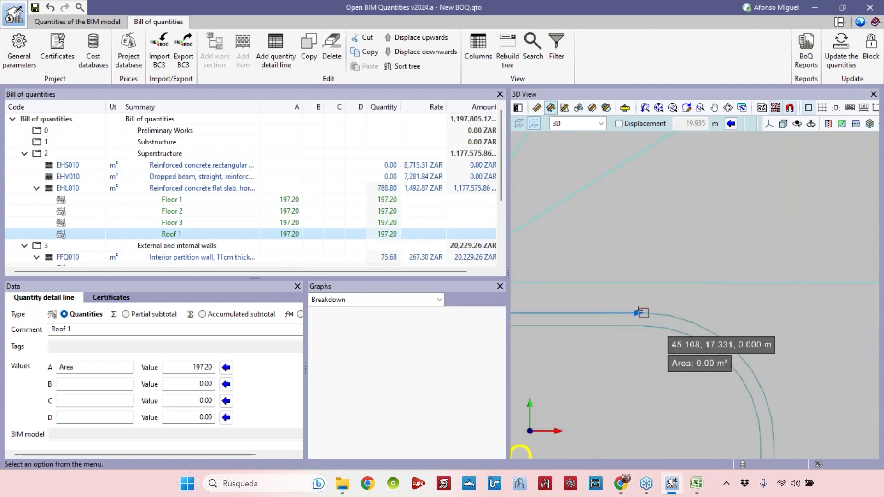
pyautogui.click(670, 316)
pyautogui.click(690, 324)
pyautogui.click(713, 335)
pyautogui.click(740, 354)
pyautogui.moveTo(688, 327); pyautogui.dragTo(588, 254, button='middle')
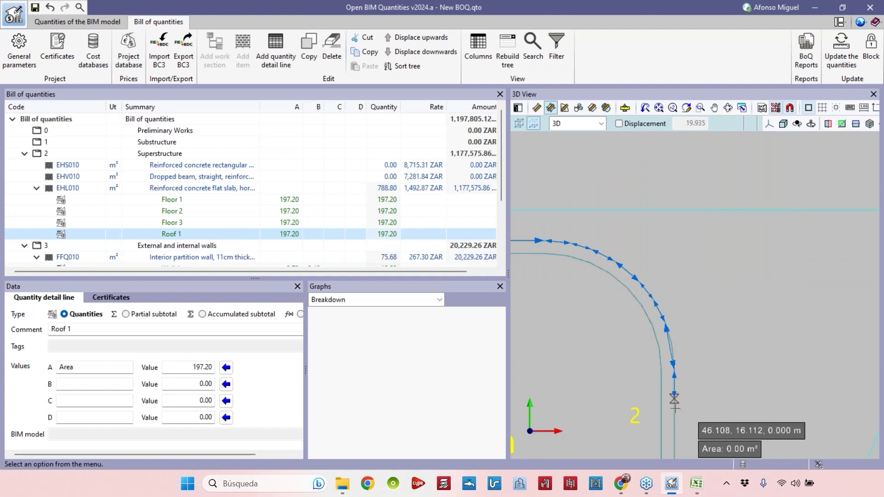
pyautogui.moveTo(671, 431); pyautogui.dragTo(672, 191, button='middle')
pyautogui.scroll(-3, 672, 191)
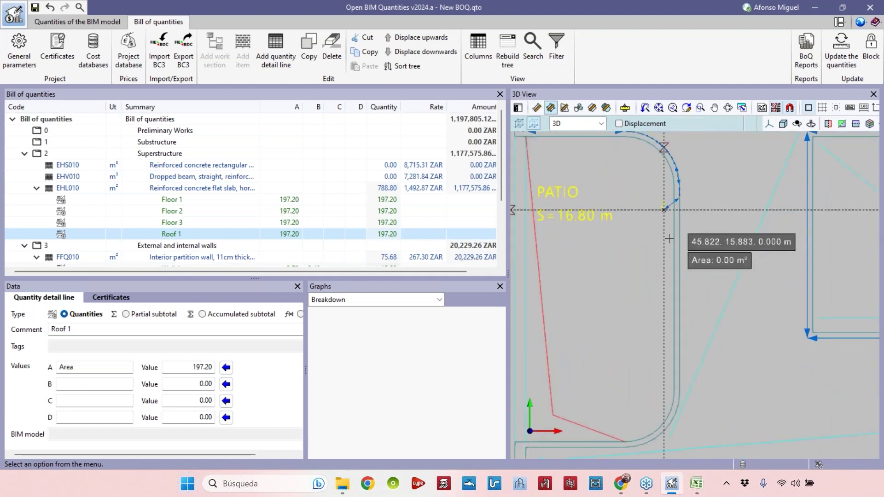
pyautogui.scroll(3, 679, 395)
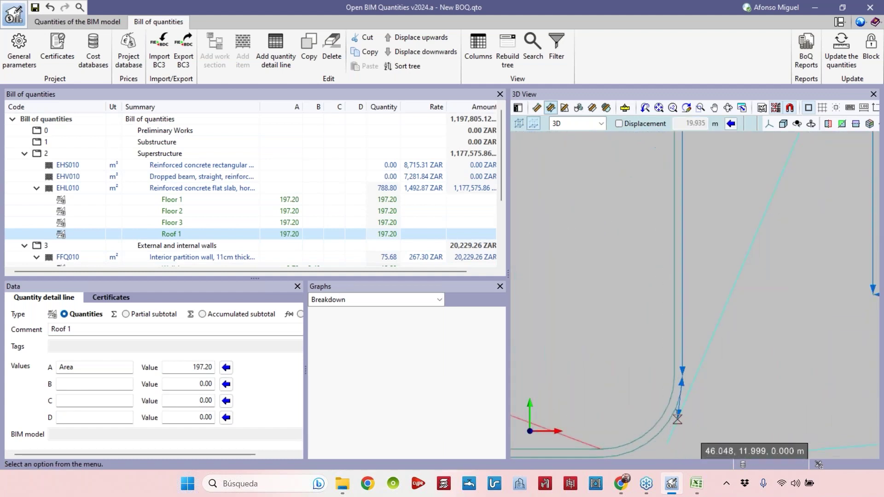
pyautogui.moveTo(649, 431); pyautogui.dragTo(728, 315, button='middle')
pyautogui.click(697, 324)
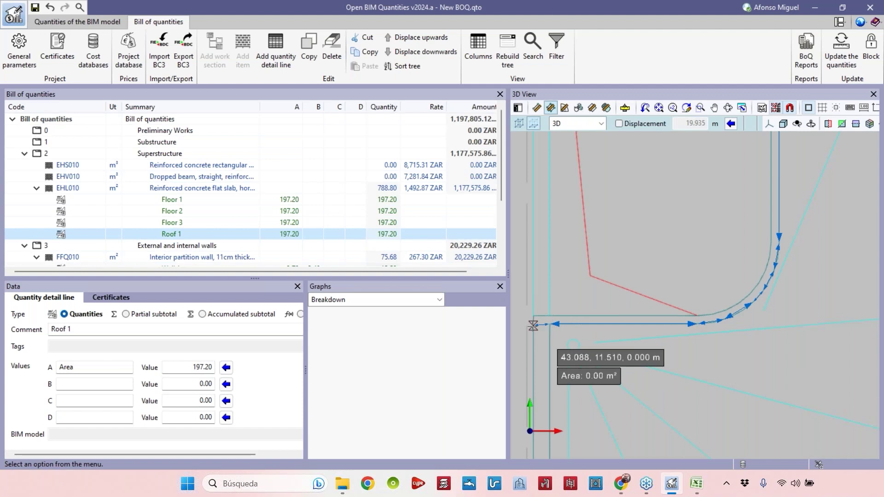
pyautogui.moveTo(605, 275); pyautogui.dragTo(557, 325, button='middle')
pyautogui.click(556, 325)
pyautogui.scroll(-5, 635, 322)
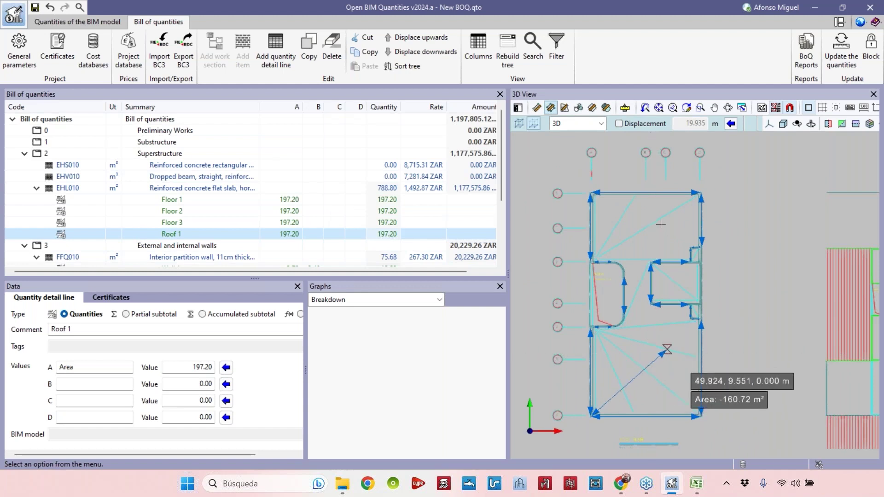
pyautogui.rightClick(666, 337)
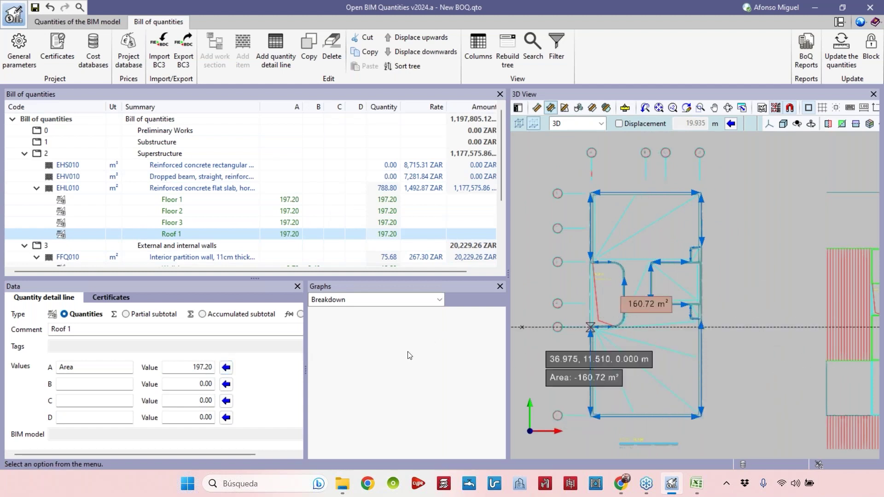
pyautogui.click(194, 367)
# Apply the 160.72 area to Roof 1 and open the Floor 1 line's values.
pyautogui.click(225, 367)
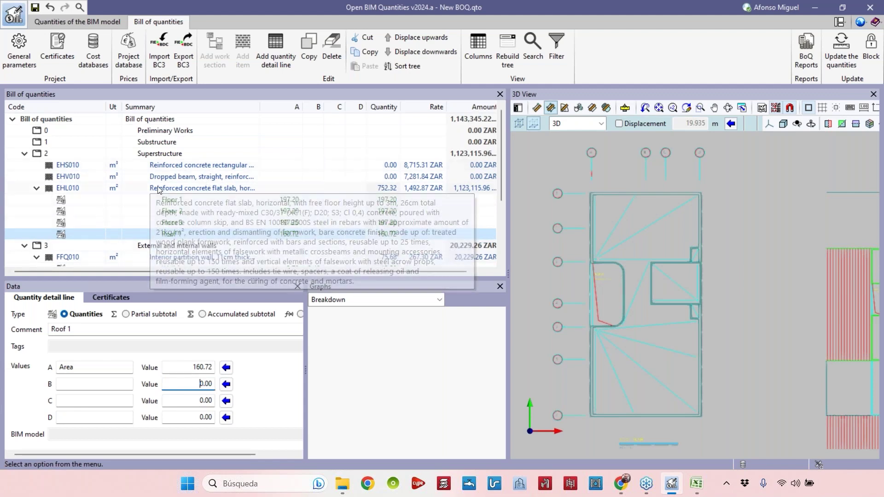
pyautogui.click(114, 187)
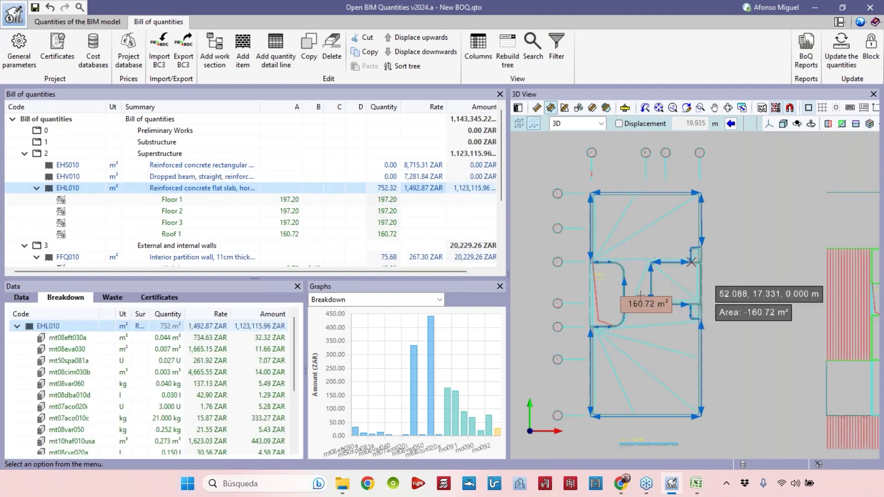
pyautogui.click(91, 384)
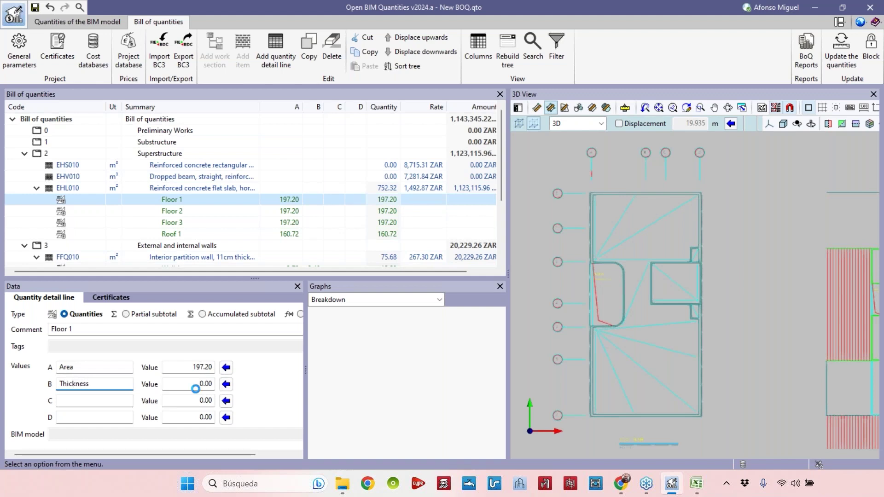
# Enter a 0.2 thickness on Floor 1, then undo it twice.
pyautogui.click(200, 387)
pyautogui.write('0.2')
pyautogui.press('Return')
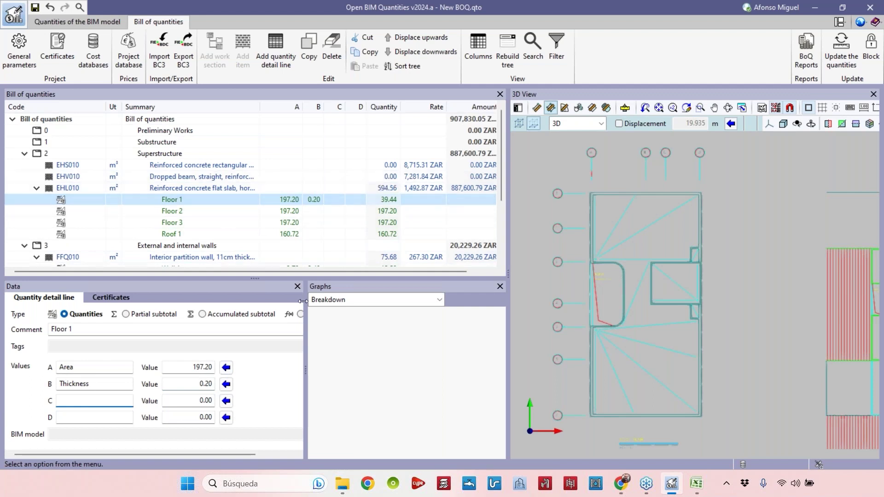
pyautogui.click(50, 7)
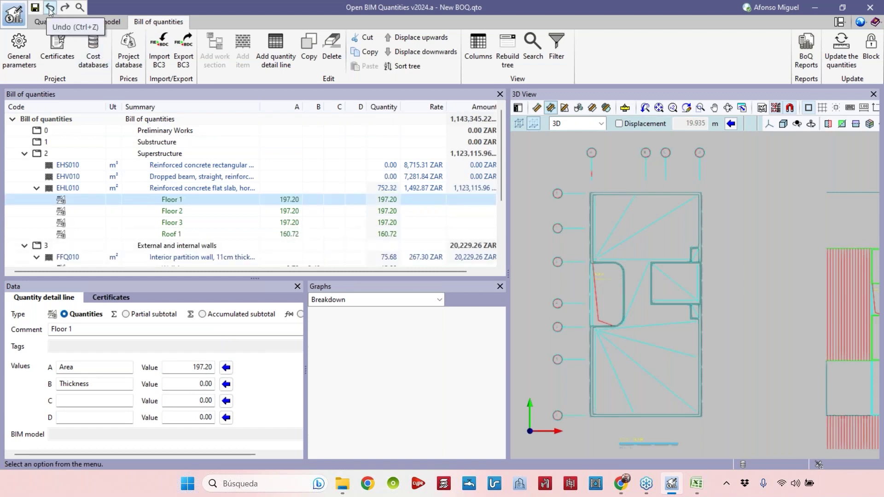
pyautogui.hotkey('ctrl', 'z')
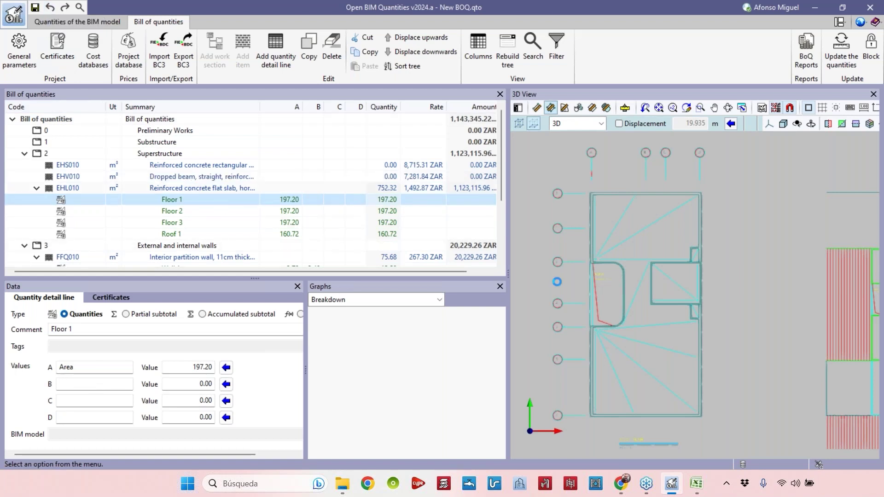
# Select EHS010 and start relabelling a new measurement line, then discard it.
pyautogui.click(645, 266)
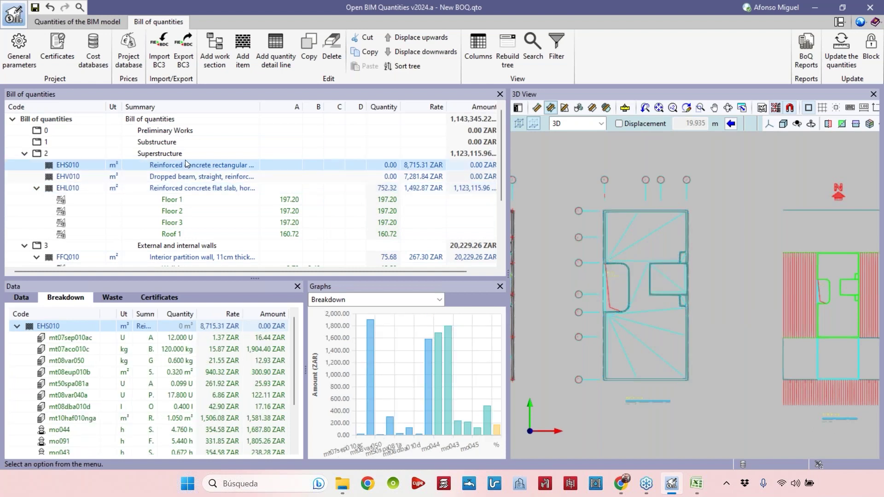
pyautogui.click(276, 52)
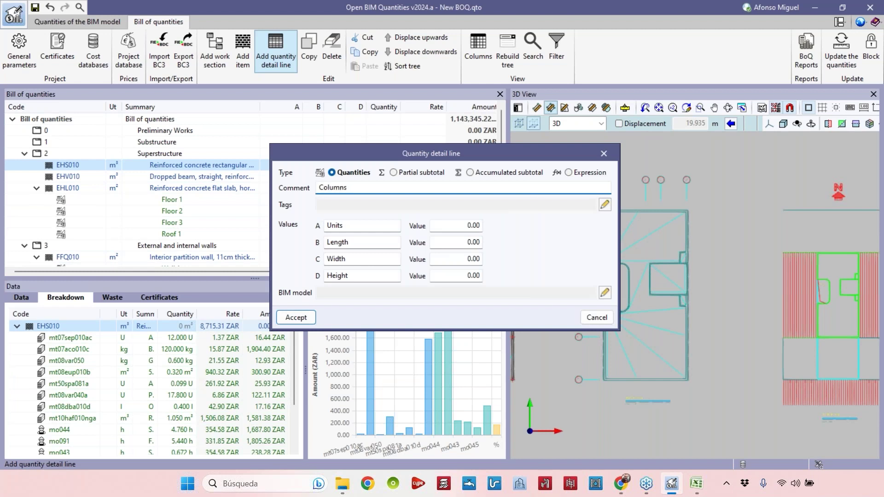
pyautogui.doubleClick(353, 276)
pyautogui.press('BackSpace')
pyautogui.doubleClick(357, 259)
pyautogui.press('BackSpace')
pyautogui.doubleClick(360, 241)
pyautogui.press('BackSpace')
pyautogui.doubleClick(358, 225)
pyautogui.write('Area - Section')
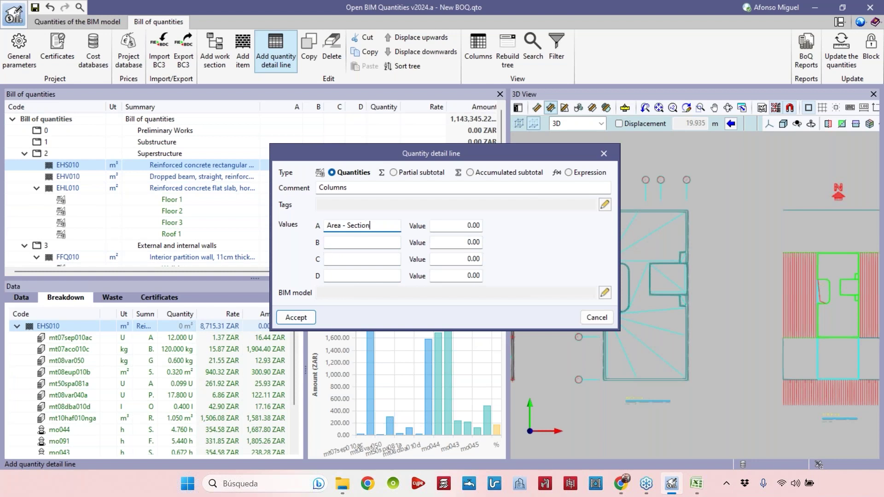
pyautogui.click(376, 246)
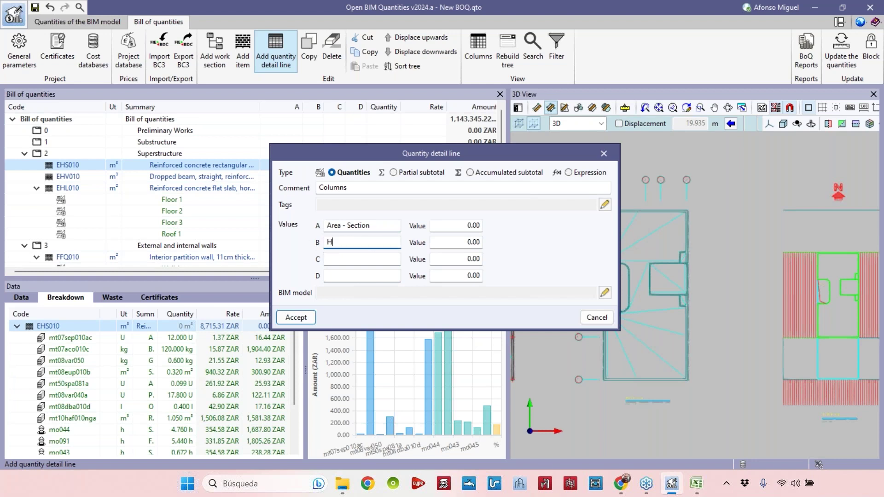
pyautogui.press('Escape')
# Add a 'Columns' line labelled Area - Section, Height and Number of columns.
pyautogui.click(275, 50)
pyautogui.doubleClick(359, 226)
pyautogui.write('A')
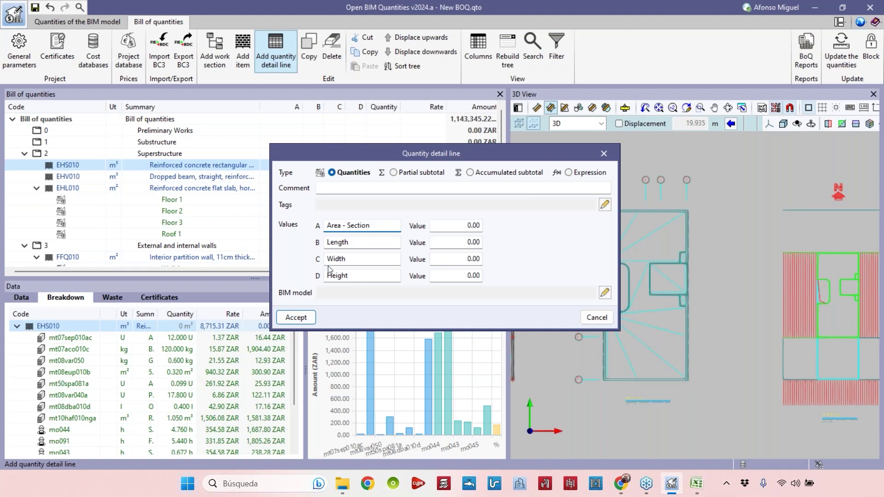
pyautogui.doubleClick(369, 275)
pyautogui.hotkey('ctrl', 'c')
pyautogui.hotkey('shift', 'Tab')
pyautogui.hotkey('shift', 'Tab')
pyautogui.hotkey('ctrl', 'v')
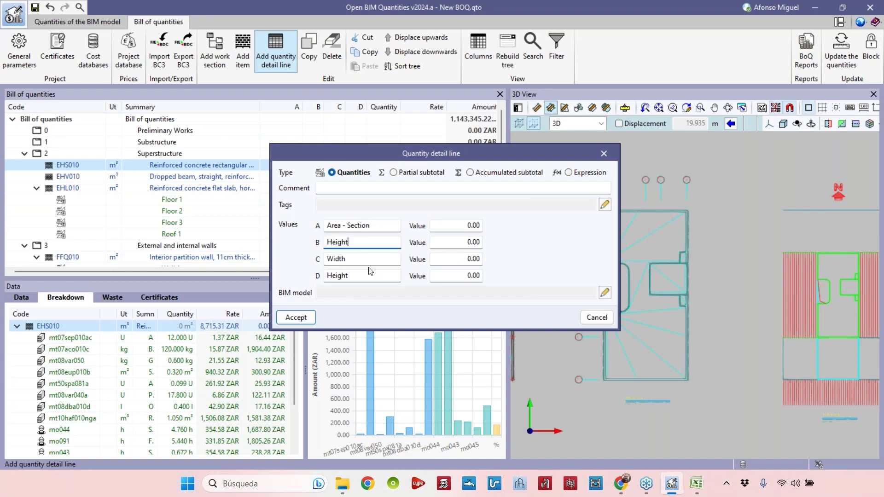
pyautogui.doubleClick(348, 261)
pyautogui.press('Delete')
pyautogui.press('Tab')
pyautogui.press('Delete')
pyautogui.click(383, 254)
pyautogui.write('Numb')
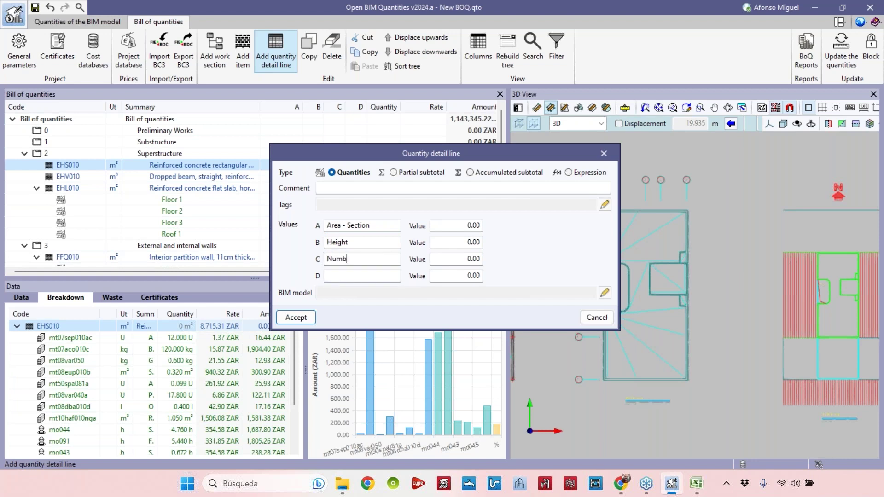
pyautogui.write('er of columns')
pyautogui.click(376, 189)
pyautogui.write('Columns')
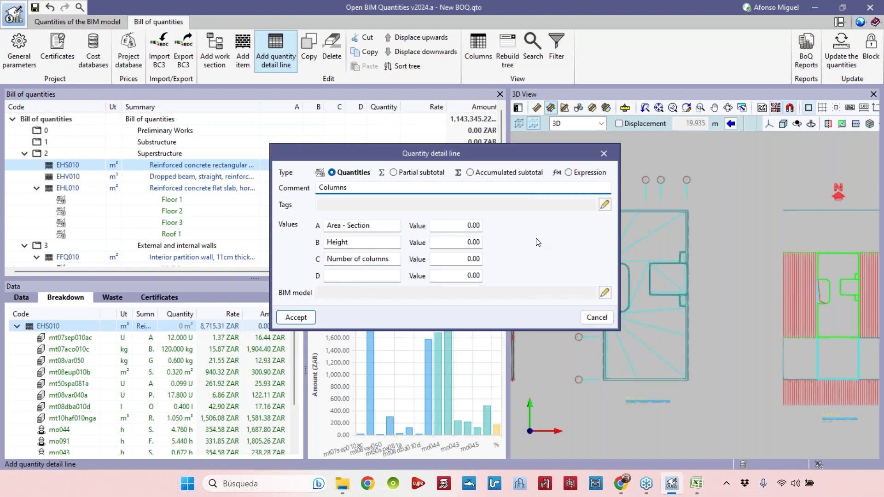
pyautogui.click(294, 317)
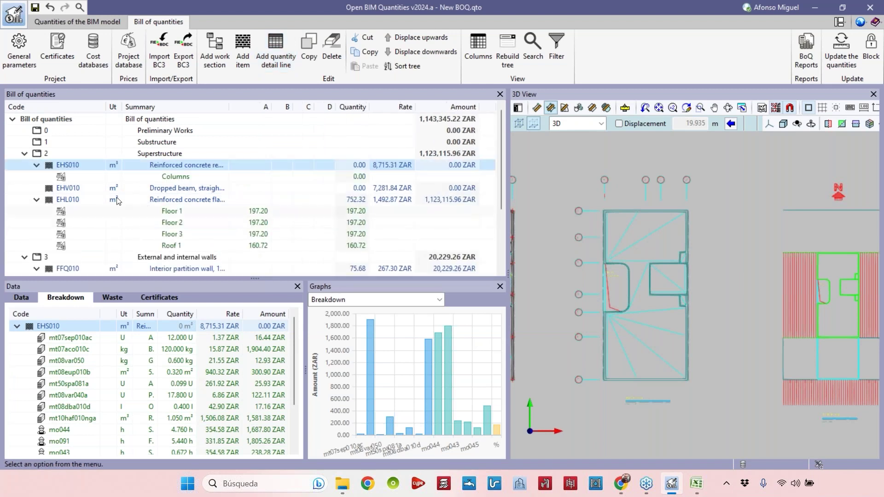
# Open the Columns line's values and begin picking a value from the model.
pyautogui.click(197, 178)
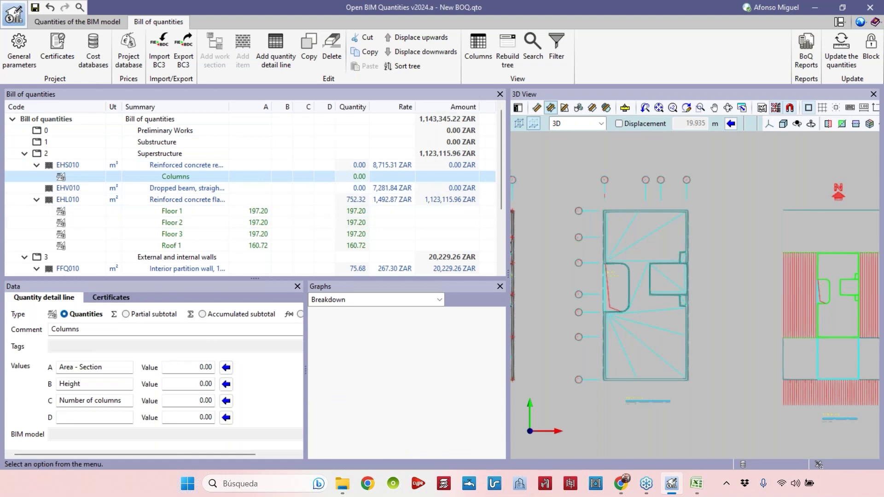
pyautogui.click(225, 384)
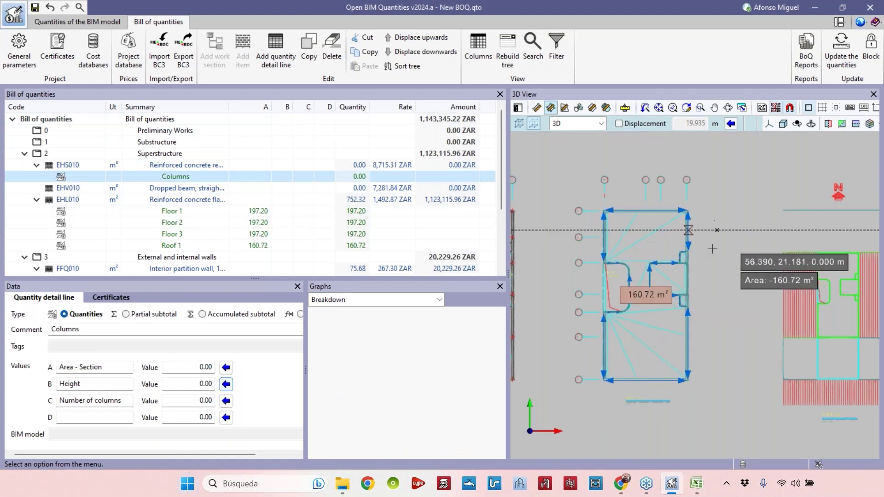
pyautogui.scroll(5, 641, 202)
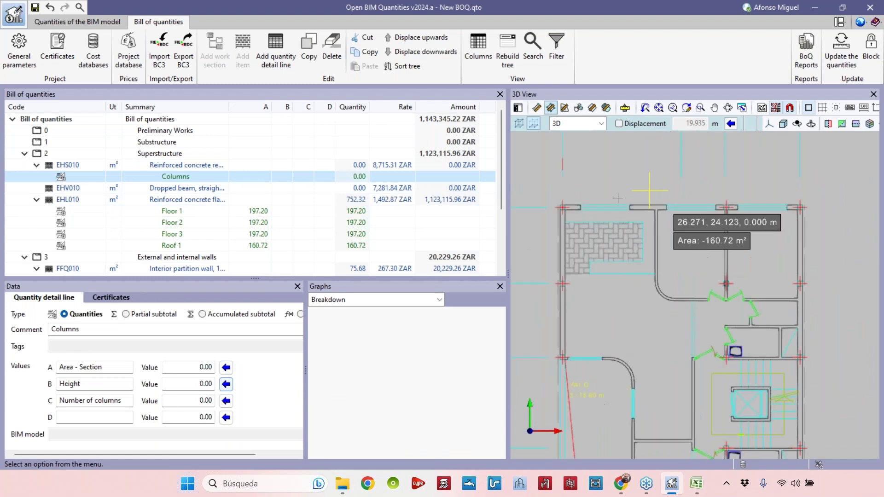
pyautogui.scroll(-5, 641, 194)
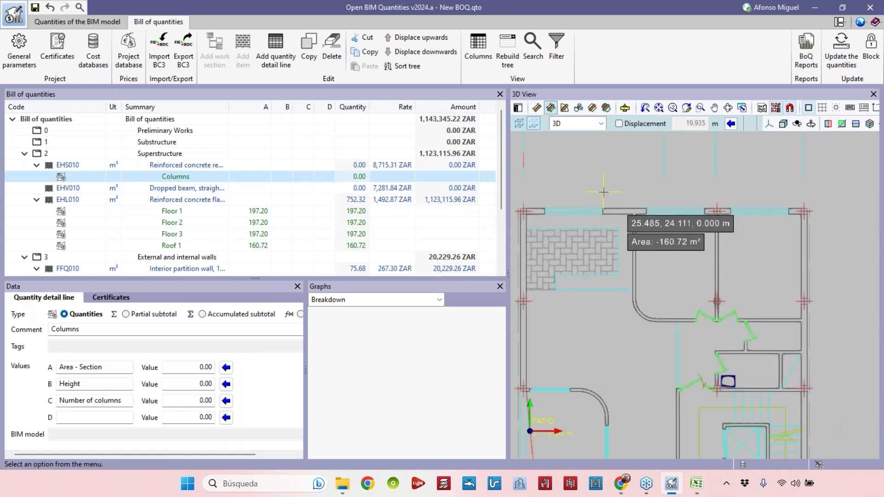
# Switch the model view to the Typical floor plan - Columns drawing.
pyautogui.click(777, 109)
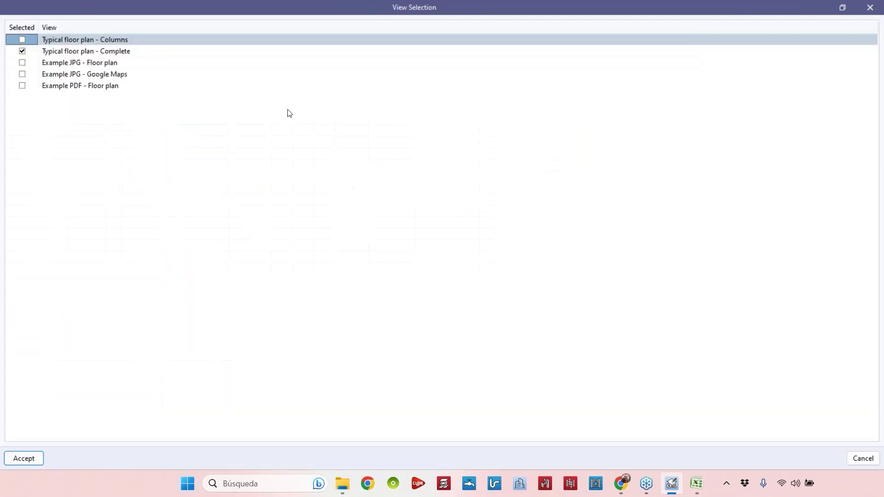
pyautogui.click(22, 51)
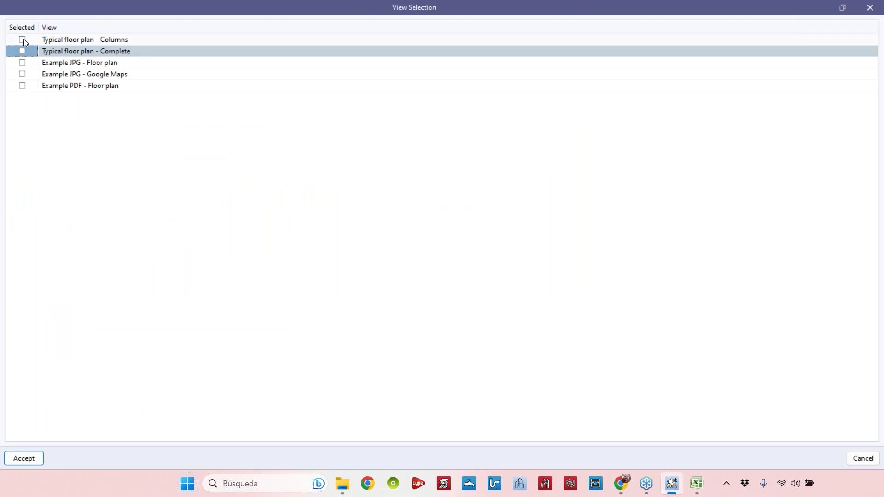
pyautogui.click(22, 40)
pyautogui.click(28, 461)
pyautogui.scroll(3, 596, 405)
pyautogui.scroll(-4, 609, 406)
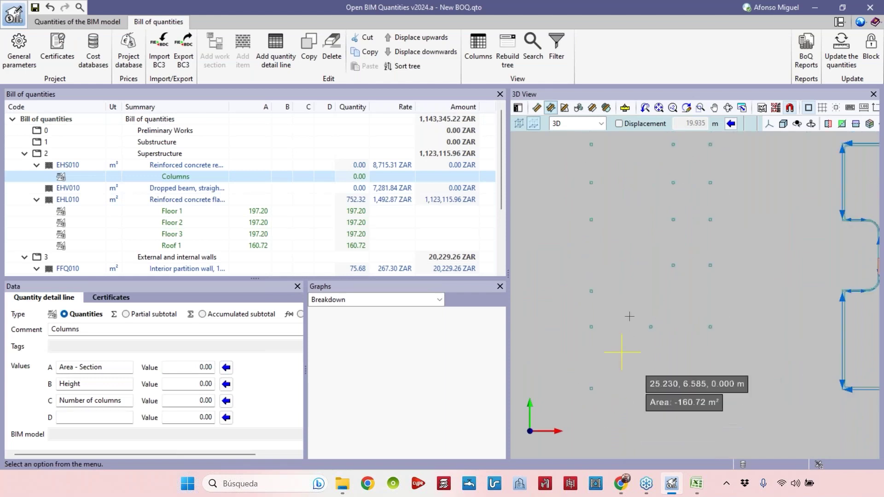
# Measure a column's 0.04 m² area and send it to Area - Section.
pyautogui.click(551, 108)
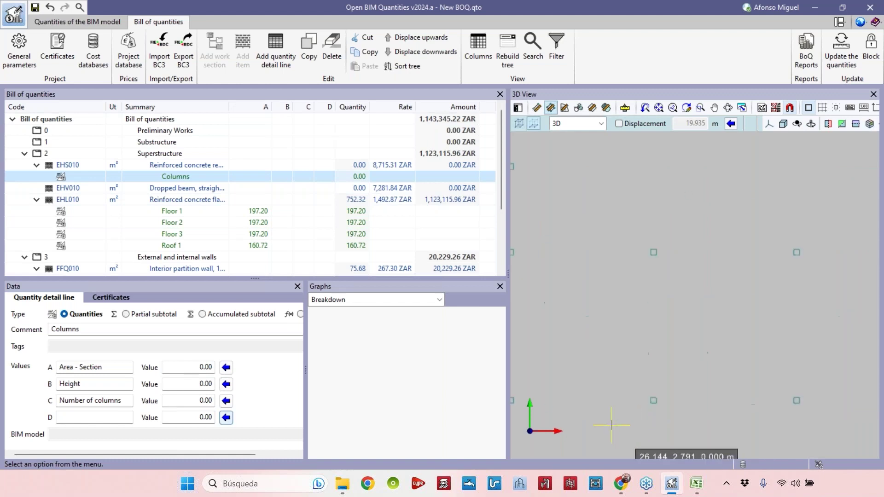
pyautogui.scroll(3, 584, 358)
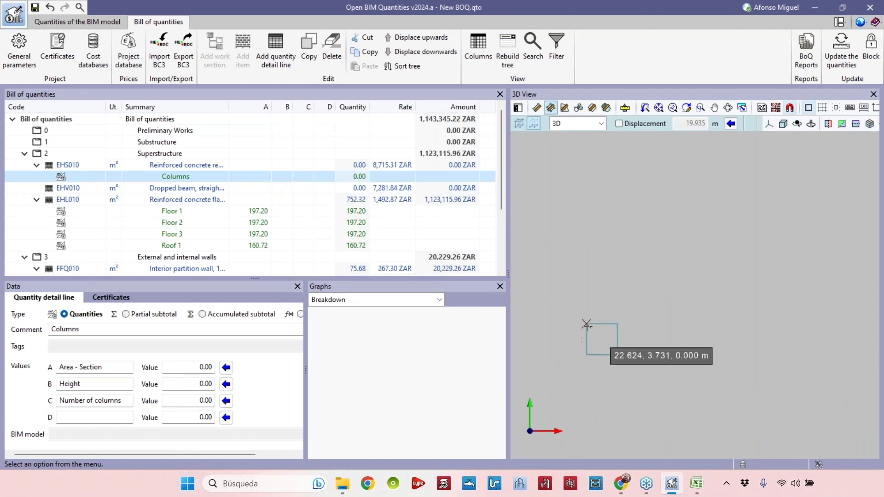
pyautogui.click(585, 355)
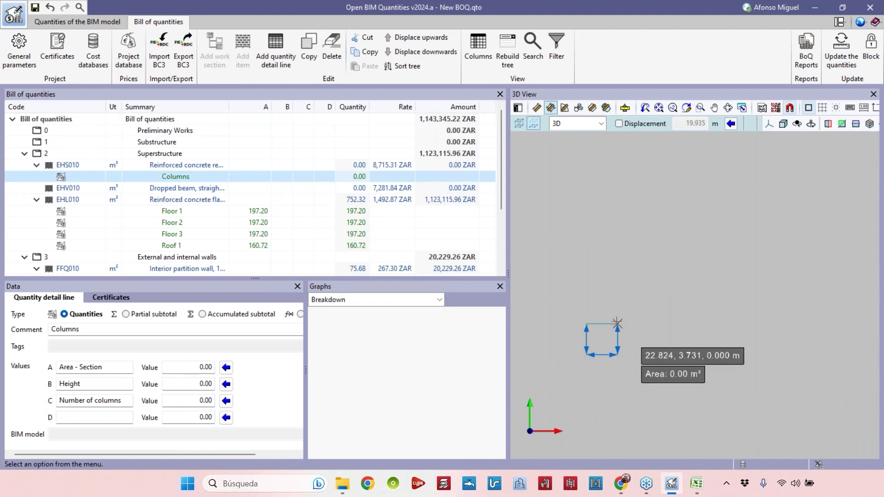
pyautogui.click(585, 324)
pyautogui.click(225, 368)
# End the area measurement and set Number of columns to 19.
pyautogui.scroll(-3, 755, 278)
pyautogui.moveTo(740, 274); pyautogui.dragTo(600, 307, button='middle')
pyautogui.scroll(-5, 600, 307)
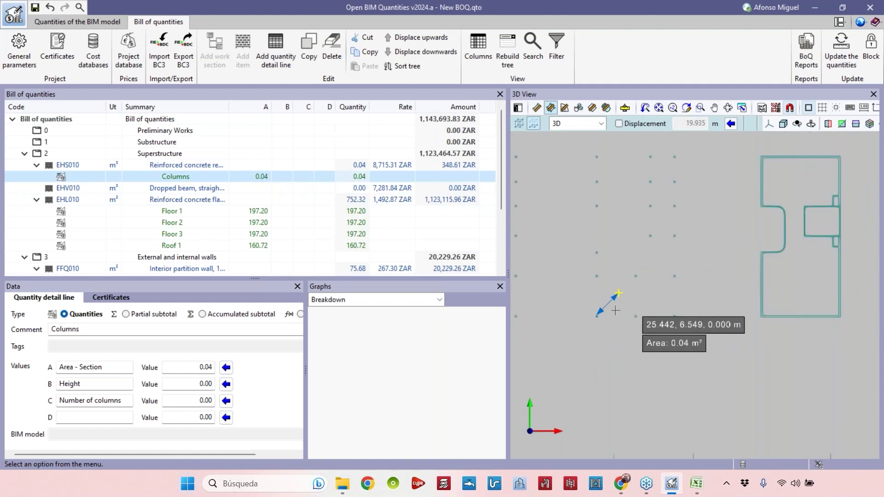
pyautogui.moveTo(579, 199); pyautogui.dragTo(579, 209, button='middle')
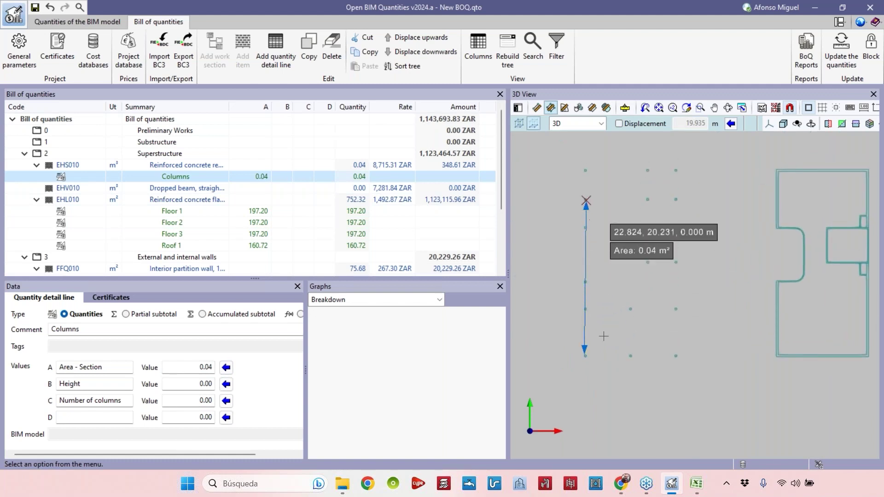
pyautogui.click(579, 367)
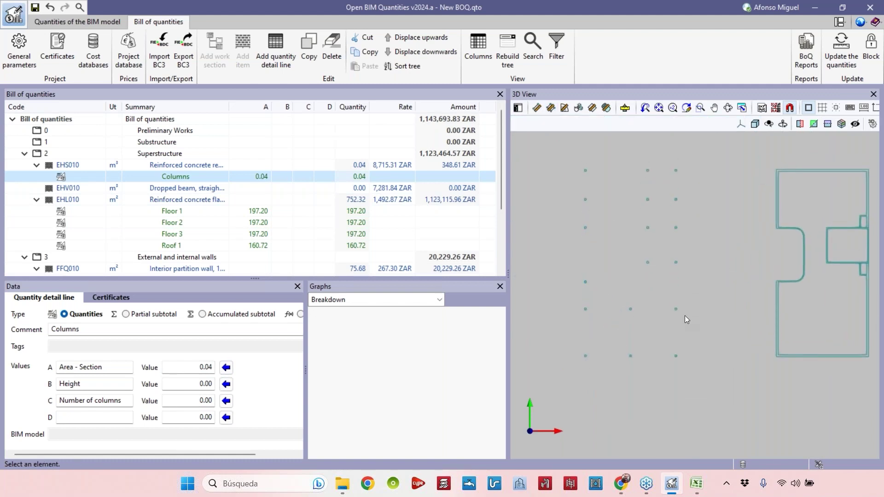
pyautogui.moveTo(685, 258); pyautogui.dragTo(680, 319, button='middle')
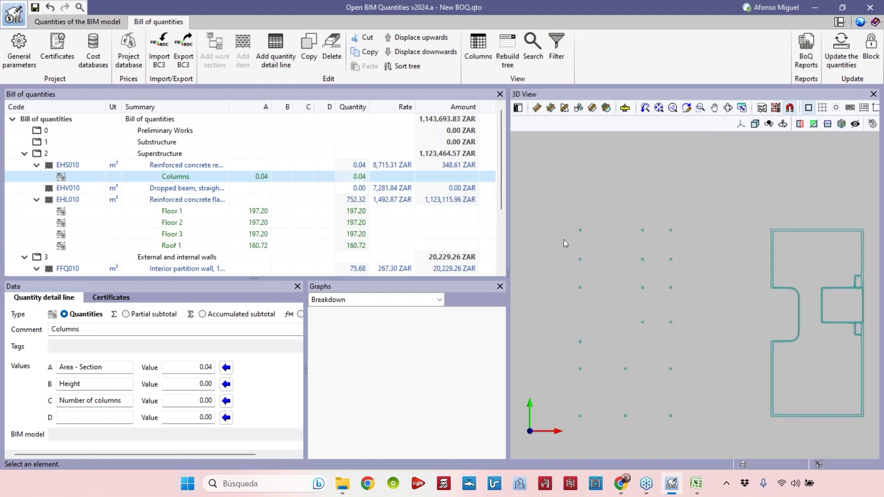
pyautogui.click(225, 400)
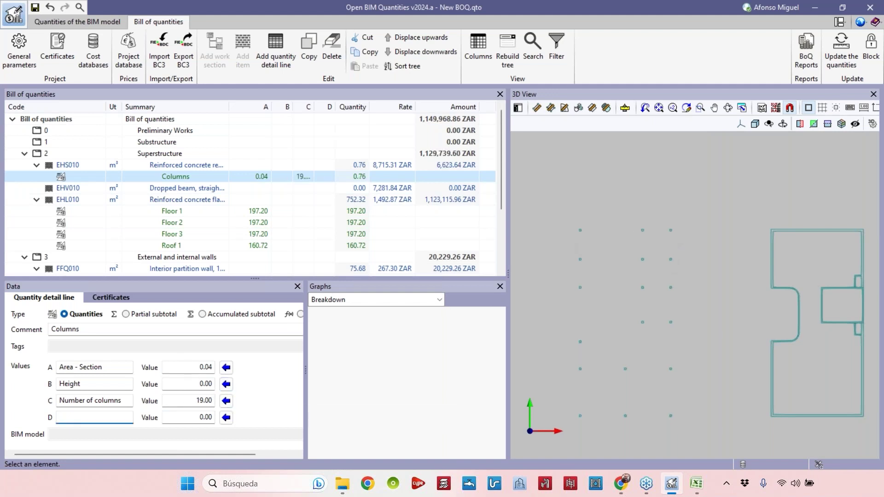
pyautogui.scroll(-3, 536, 315)
# Switch the model view back to the complete floor plan drawing.
pyautogui.click(775, 107)
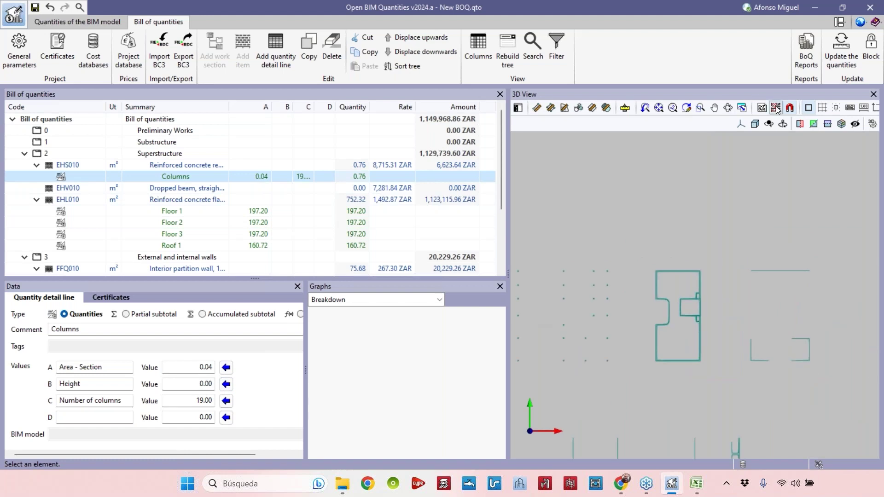
pyautogui.click(22, 51)
pyautogui.click(22, 39)
pyautogui.click(24, 458)
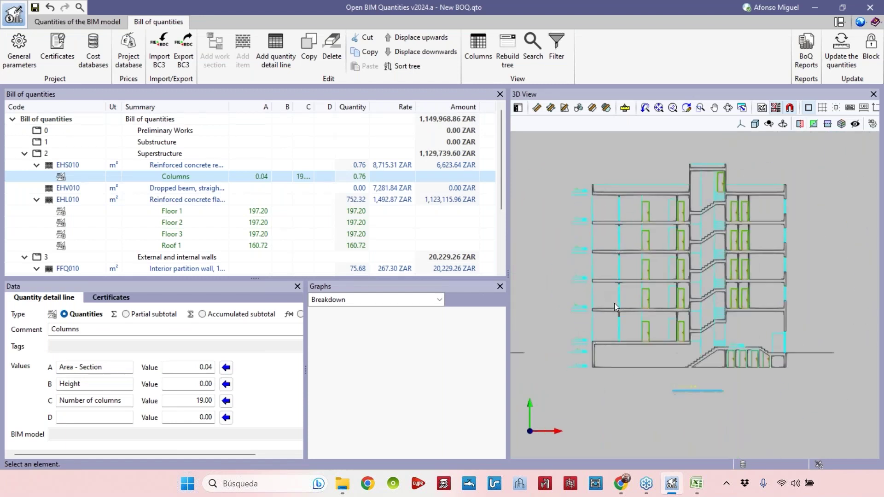
pyautogui.scroll(5, 617, 313)
# Measure the 3.40 m column height into Height, then widen the Quantity and C columns.
pyautogui.click(536, 107)
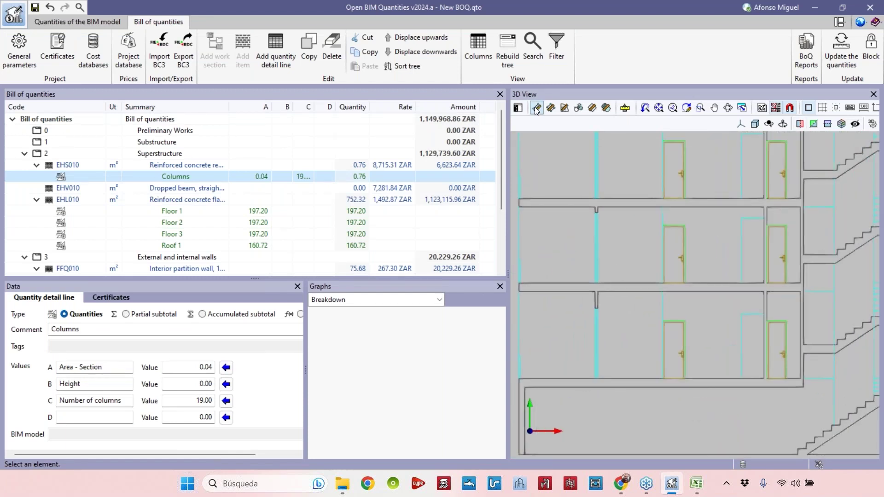
pyautogui.click(519, 375)
pyautogui.click(518, 286)
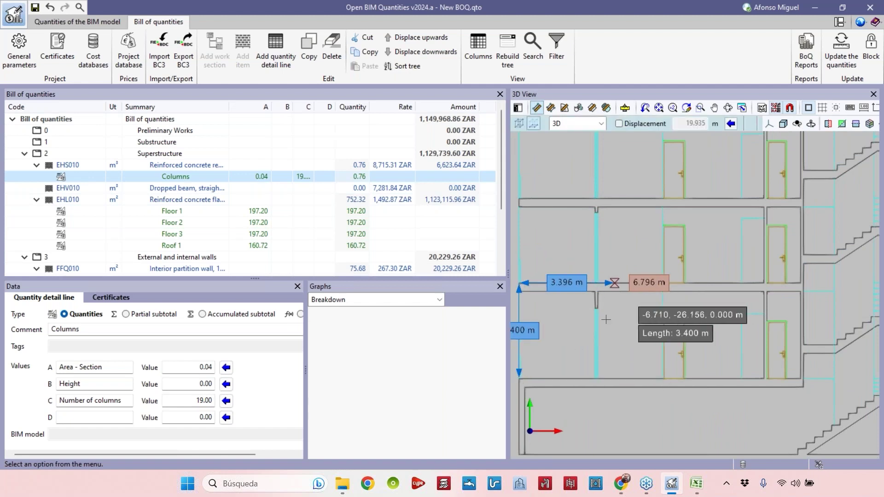
pyautogui.click(227, 388)
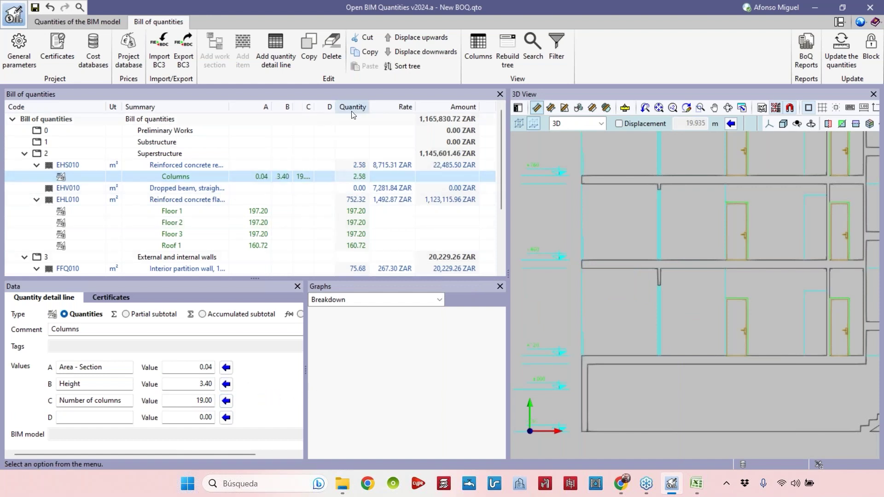
pyautogui.moveTo(369, 106); pyautogui.dragTo(390, 106)
pyautogui.moveTo(314, 107); pyautogui.dragTo(336, 106)
pyautogui.scroll(-2, 628, 262)
pyautogui.scroll(-1, 626, 281)
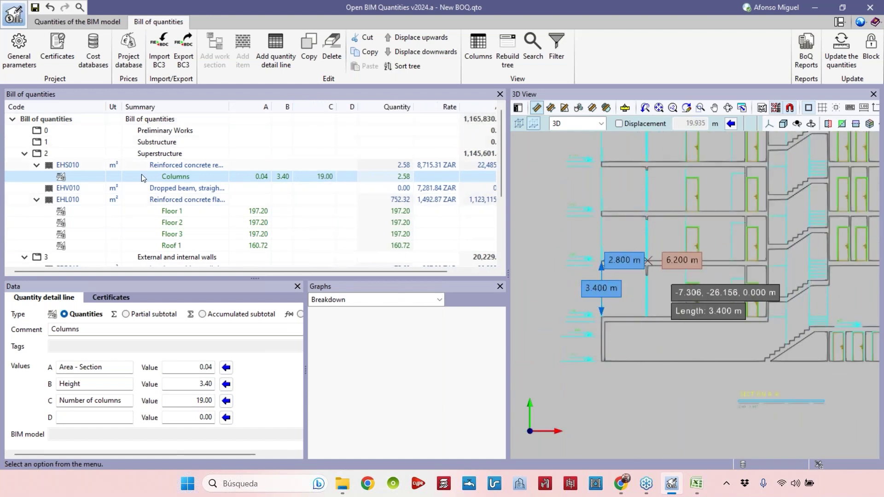
# Rename the EHS010 Columns line to 'Columns - Floor 1' and duplicate it.
pyautogui.click(122, 326)
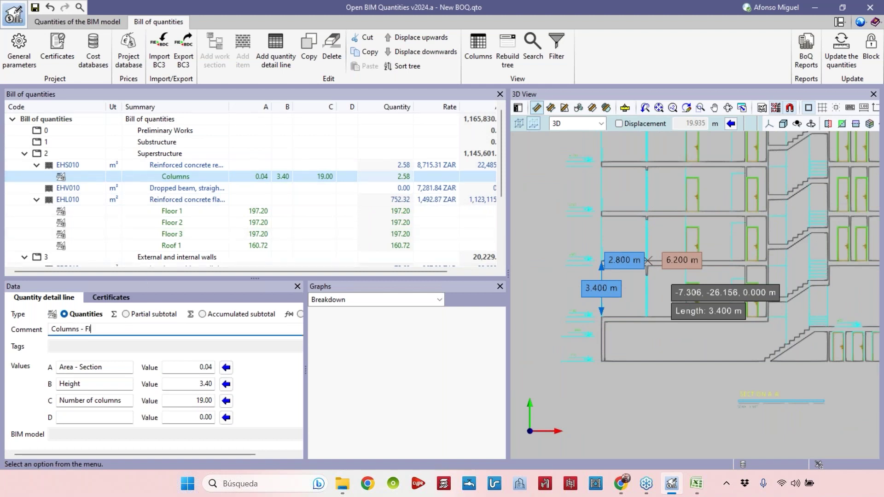
pyautogui.write('- Floor 1')
pyautogui.click(183, 176)
pyautogui.click(307, 58)
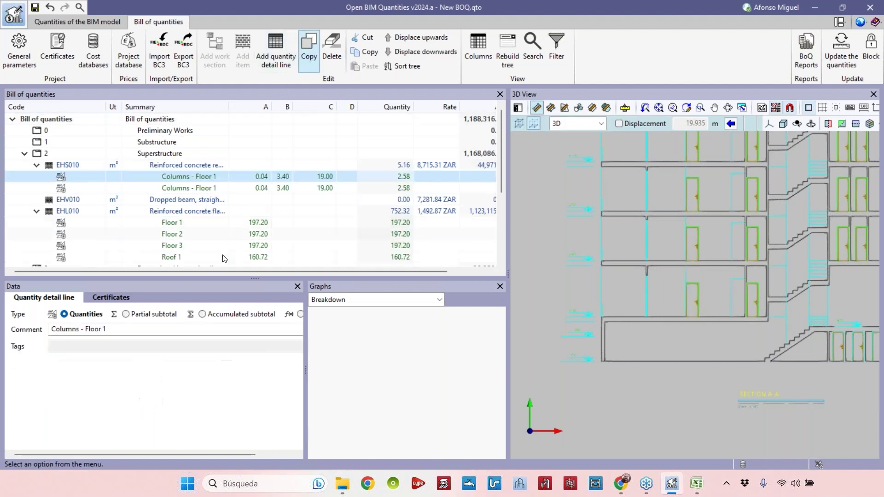
# Rename the copy to 'Columns - Floor 2', giving two 2.58 lines totalling 5.16.
pyautogui.click(114, 330)
pyautogui.write('2')
pyautogui.press('Return')
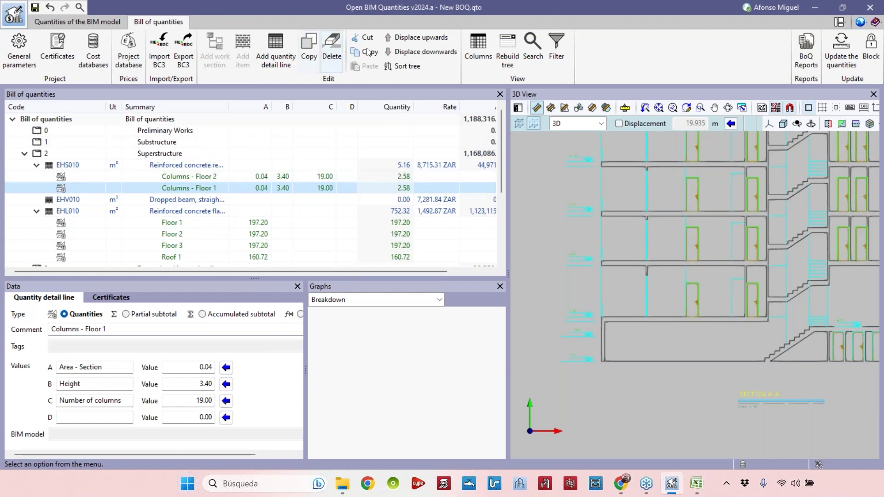
pyautogui.click(416, 37)
pyautogui.scroll(-5, 685, 318)
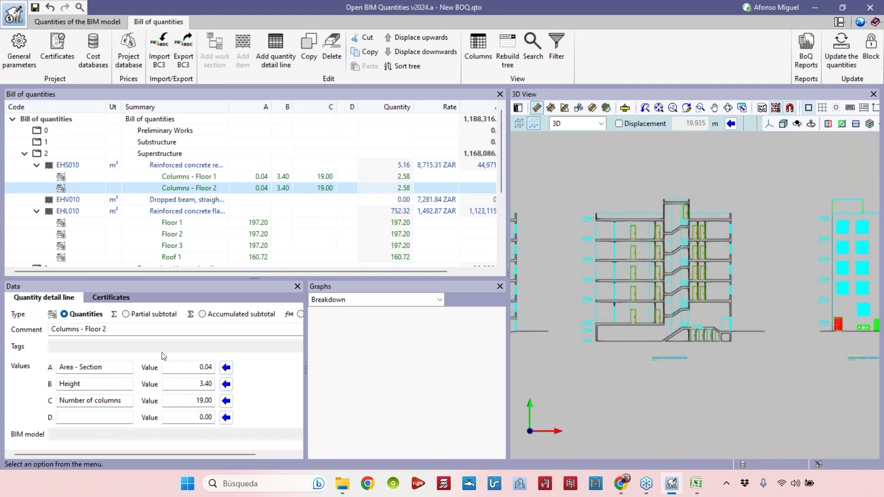
pyautogui.moveTo(371, 270)
pyautogui.mouseDown()
pyautogui.moveTo(385, 272)
pyautogui.moveTo(355, 273)
pyautogui.mouseUp()
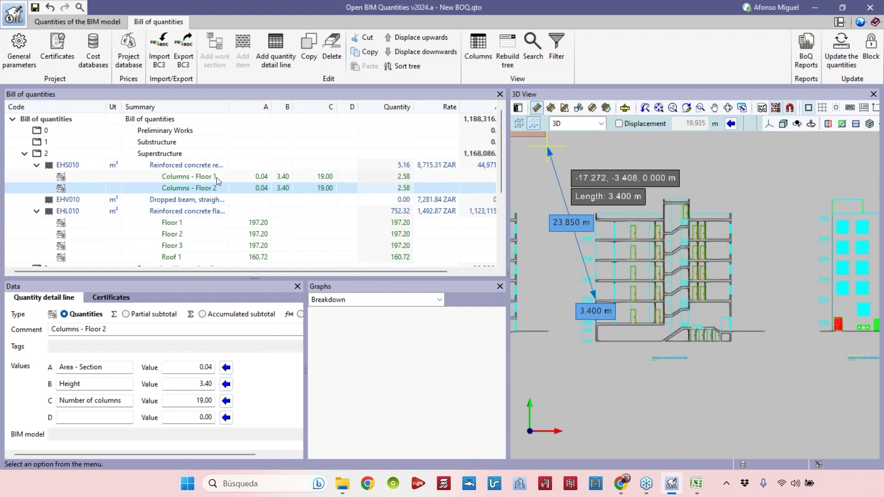
pyautogui.press('Escape')
pyautogui.scroll(-6, 722, 278)
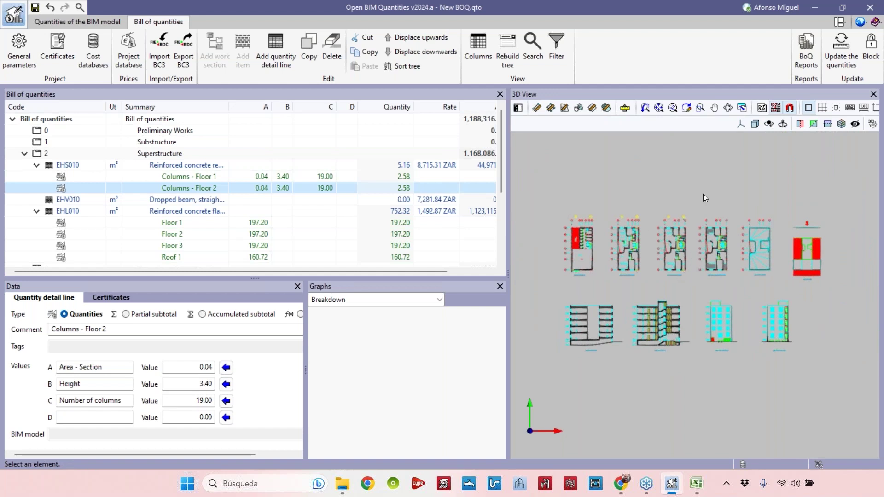
# Show the Example JPG - Floor plan view instead of Typical floor plan - Complete.
pyautogui.click(768, 123)
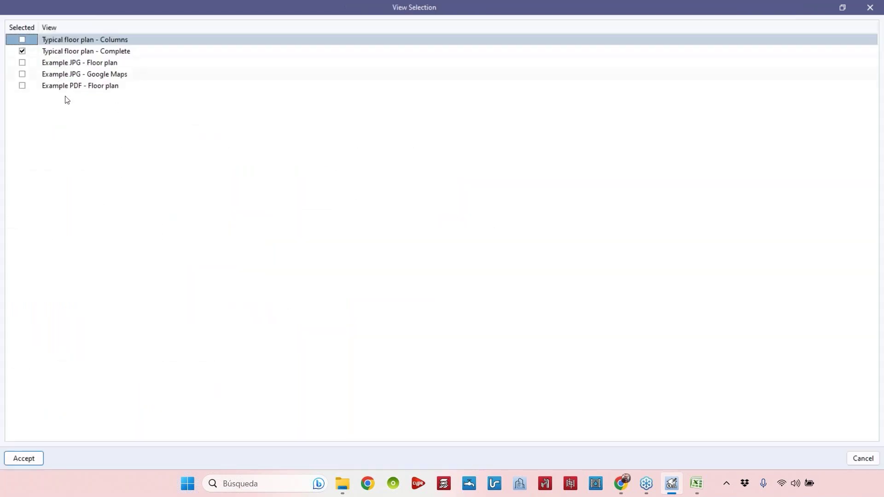
pyautogui.click(22, 62)
pyautogui.click(23, 50)
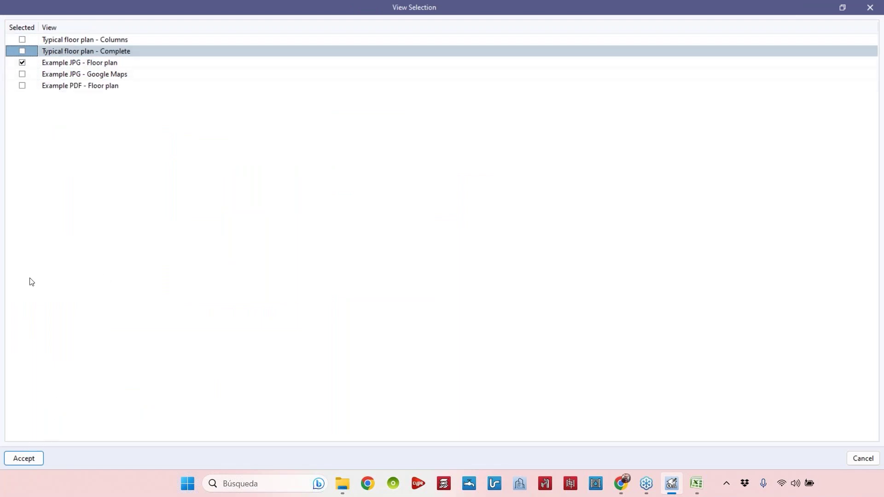
pyautogui.click(37, 458)
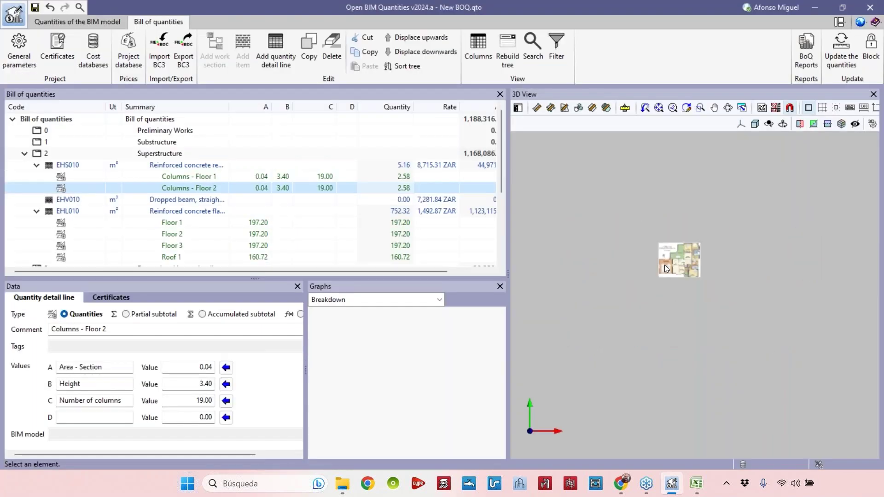
pyautogui.scroll(6, 665, 268)
pyautogui.scroll(2, 658, 228)
pyautogui.scroll(-2, 656, 228)
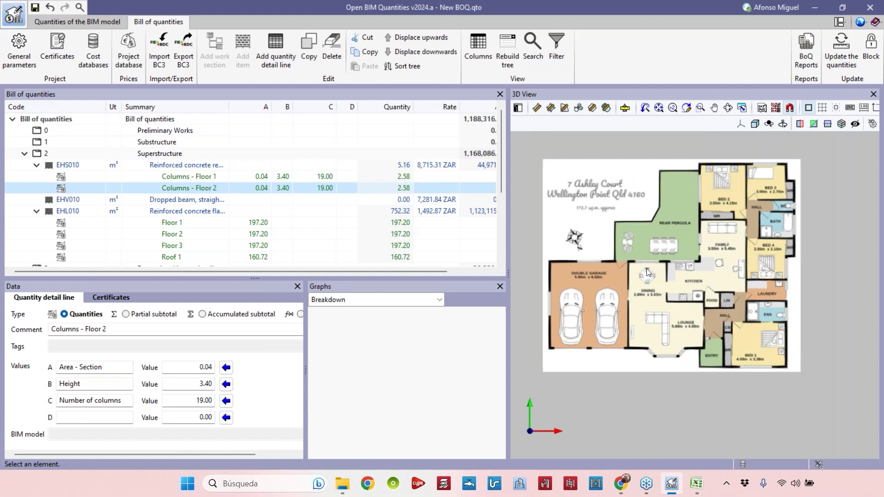
# Collapse EHS010, EHL010 and the Superstructure and walls chapters, then select chapter 6 Internal finishes.
pyautogui.click(36, 165)
pyautogui.click(37, 188)
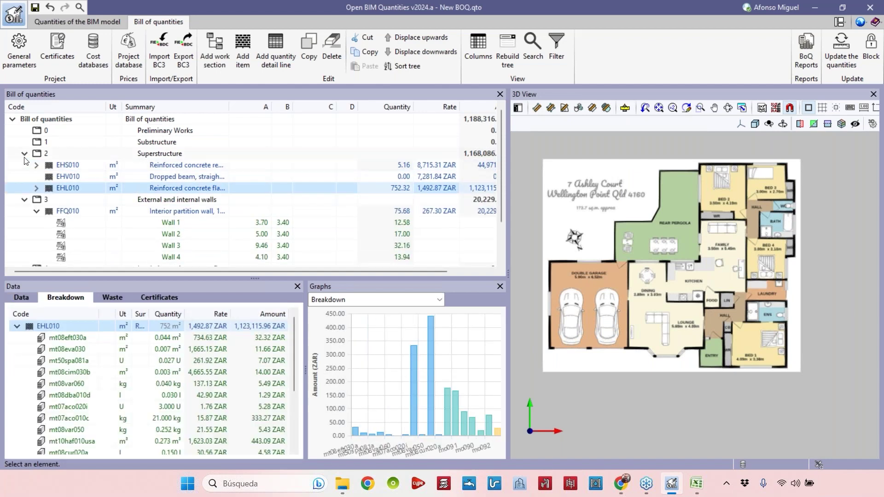
pyautogui.click(24, 154)
pyautogui.click(25, 165)
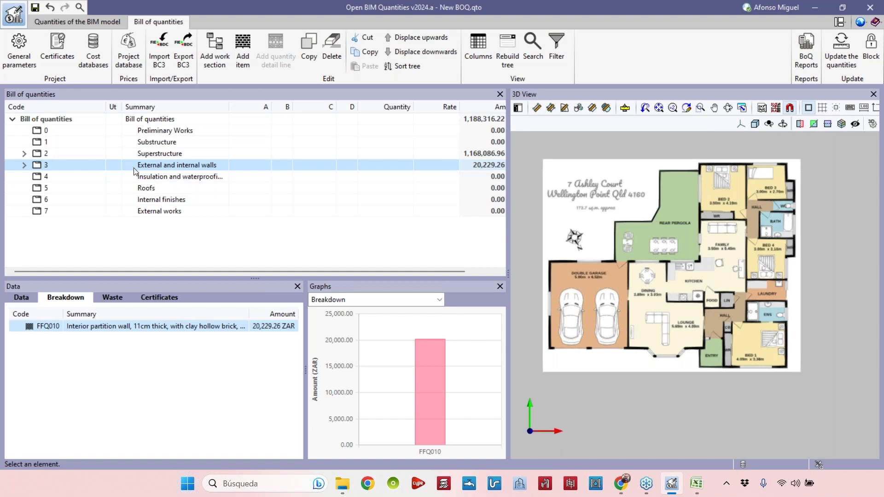
pyautogui.click(190, 200)
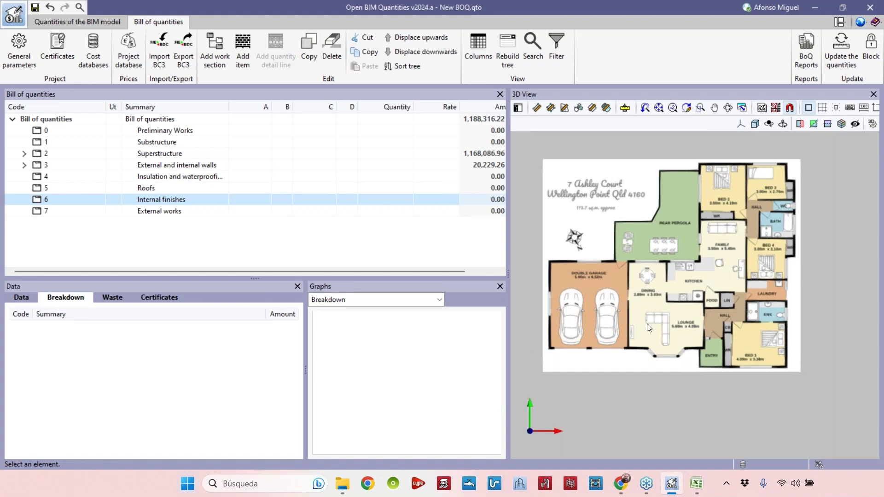
pyautogui.scroll(2, 692, 287)
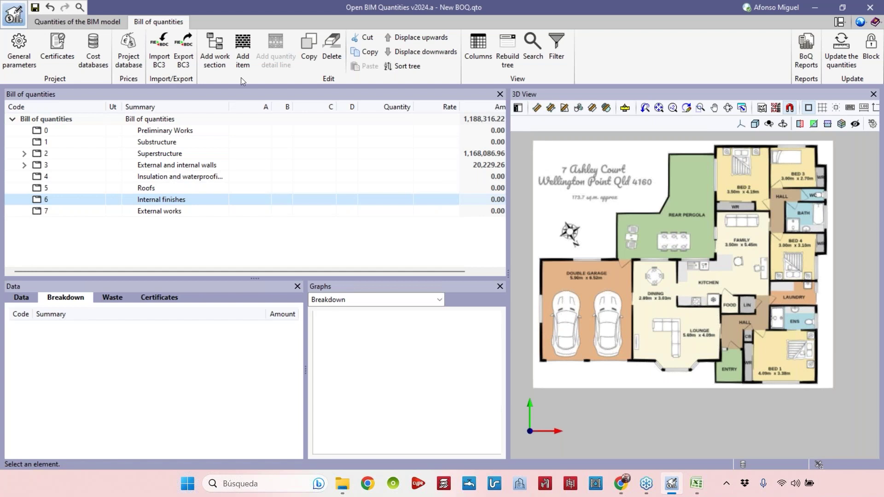
# Add porcelain tile flooring RSG010 to Internal finishes via a 'tile' concept search.
pyautogui.click(242, 51)
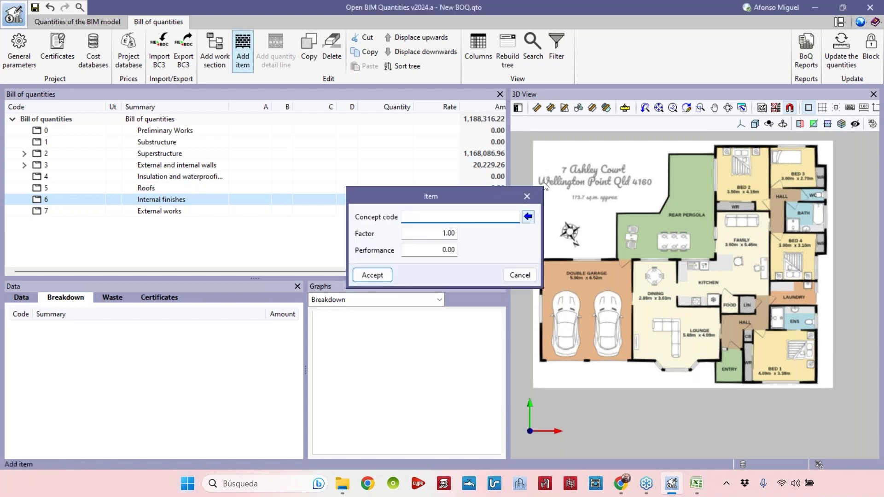
pyautogui.write('tile')
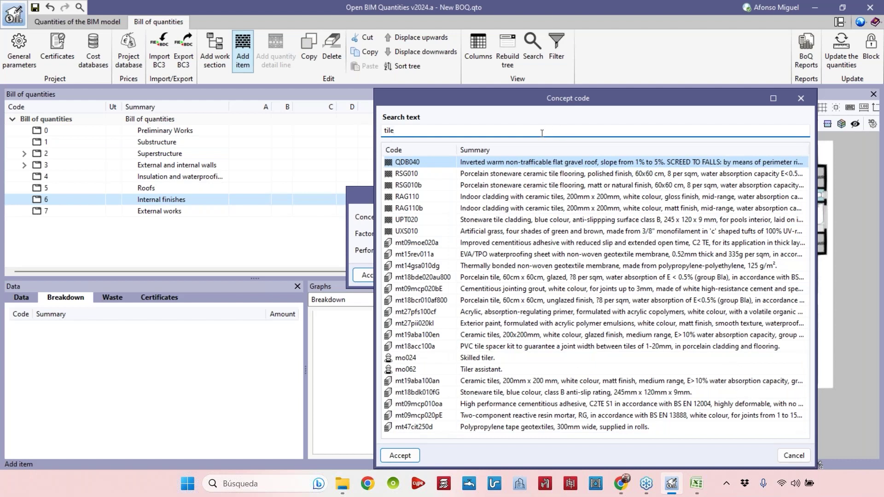
pyautogui.click(517, 178)
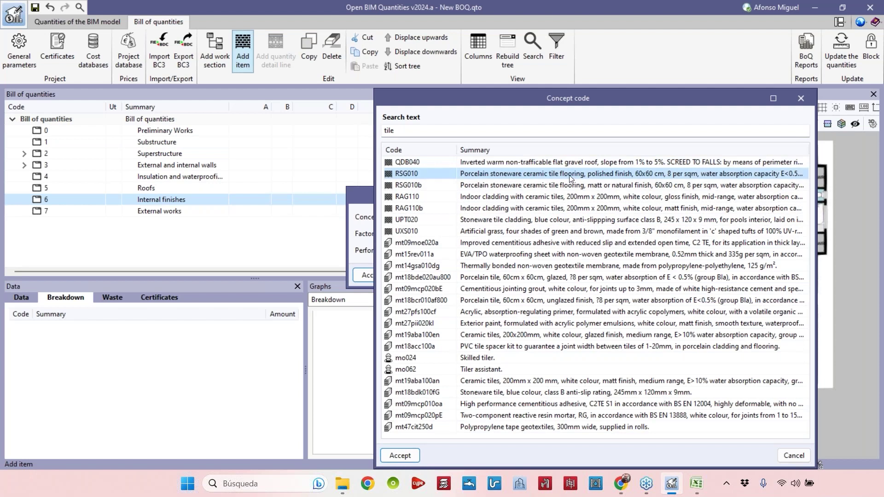
pyautogui.click(405, 454)
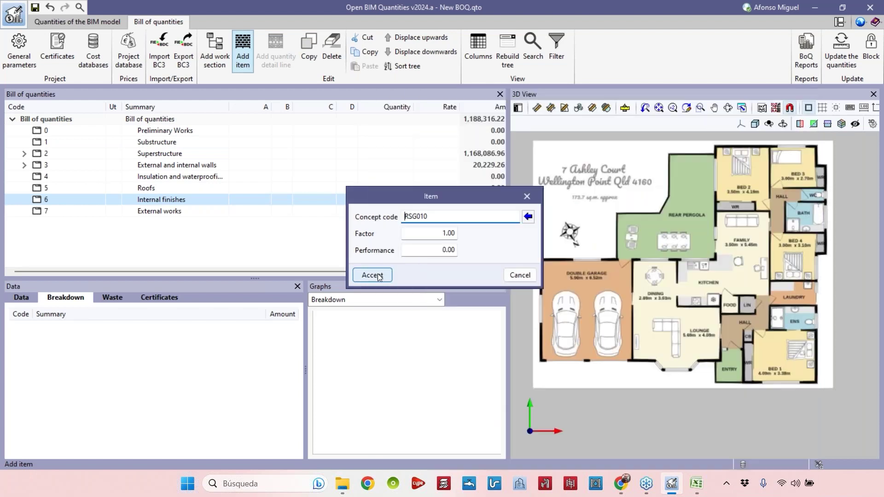
pyautogui.click(377, 275)
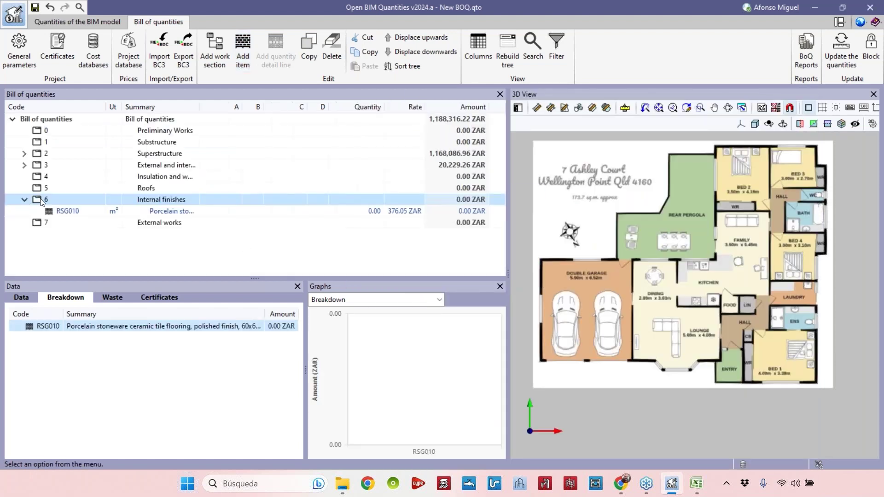
# Add indoor ceramic cladding RAG110 to Internal finishes via a 'tile' concept search.
pyautogui.click(239, 54)
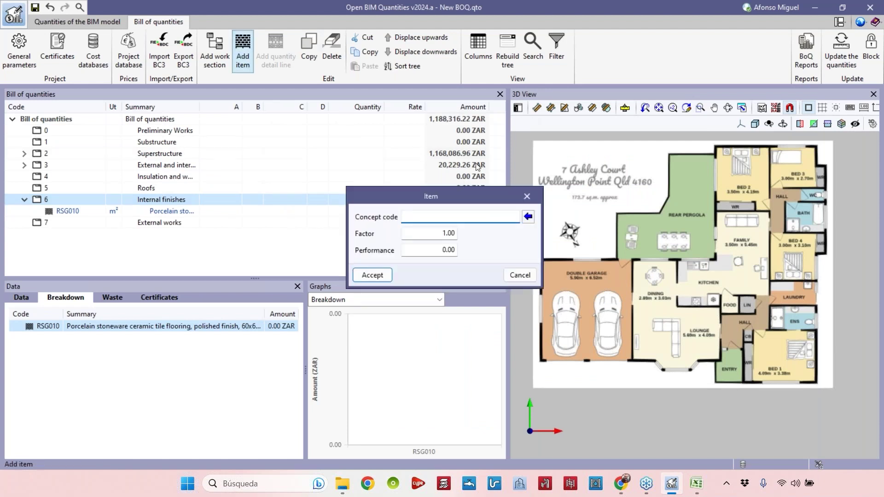
pyautogui.click(528, 216)
pyautogui.write('tile')
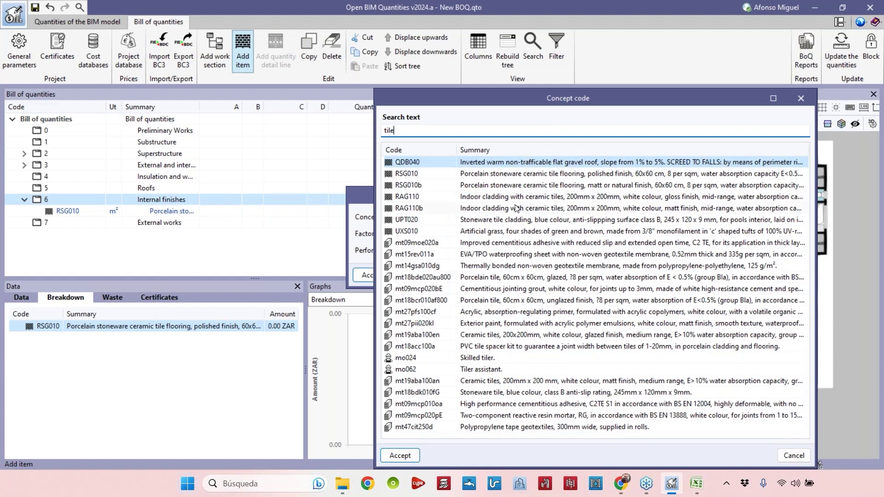
pyautogui.click(519, 198)
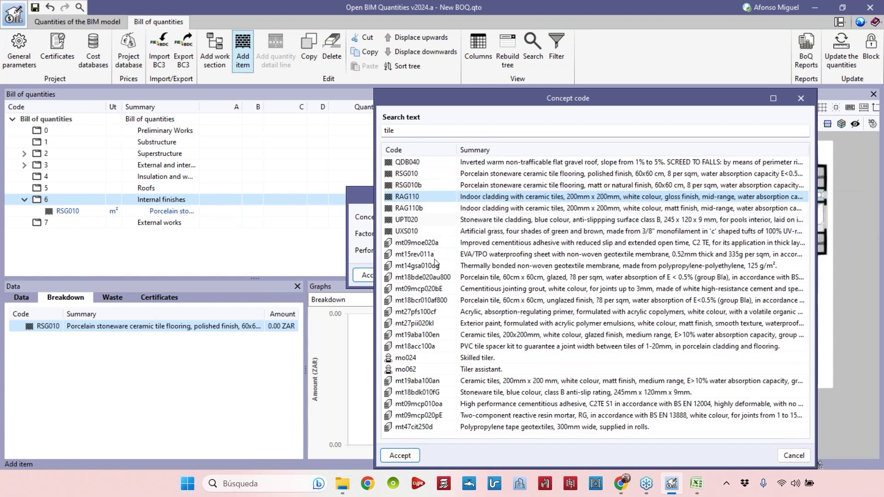
pyautogui.click(400, 455)
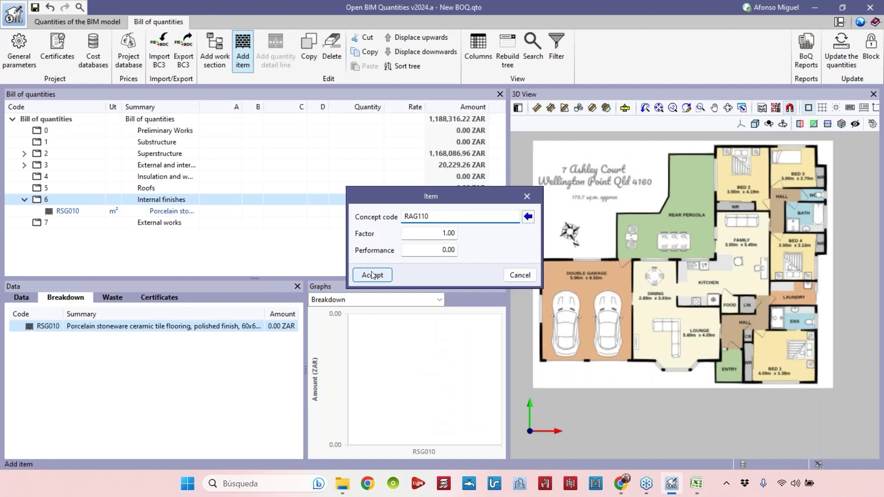
pyautogui.click(372, 275)
# Review the cost breakdowns of RSG010 and RAG110.
pyautogui.click(74, 211)
pyautogui.click(73, 222)
pyautogui.click(78, 212)
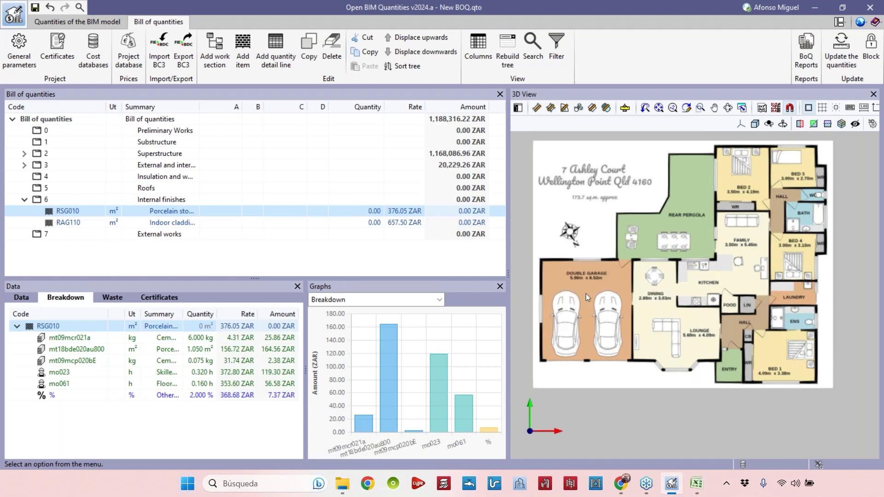
pyautogui.scroll(4, 572, 313)
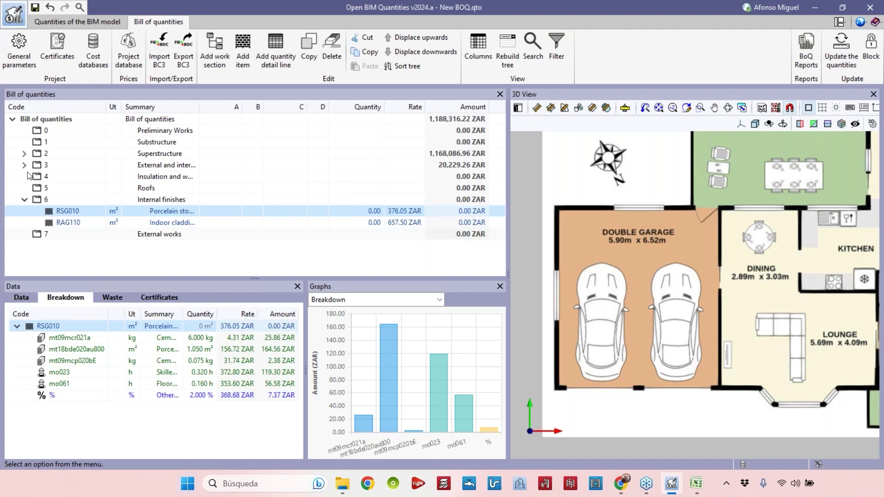
# Add a Garage measurement line to RSG010 with only an Area value label, and open it.
pyautogui.click(276, 49)
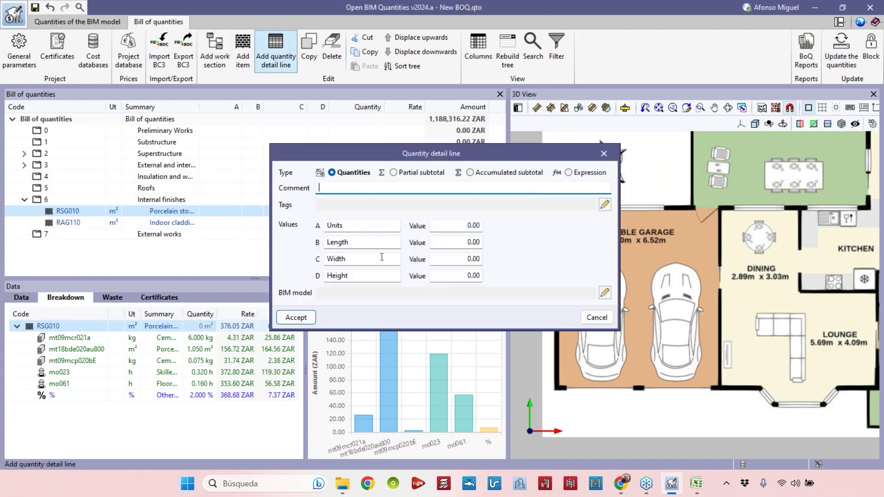
pyautogui.write('Garage')
pyautogui.press('Tab')
pyautogui.write('Area')
pyautogui.press('Tab')
pyautogui.press('BackSpace')
pyautogui.press('Tab')
pyautogui.press('BackSpace')
pyautogui.press('Tab')
pyautogui.press('BackSpace')
pyautogui.click(295, 318)
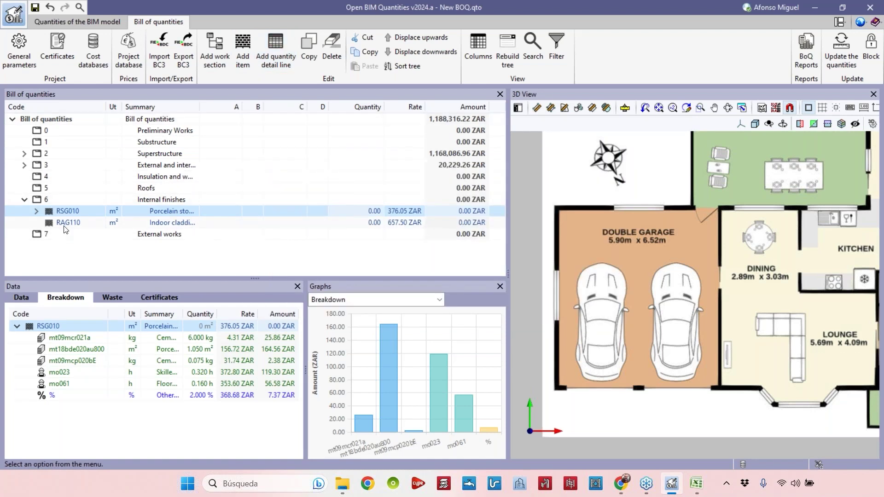
pyautogui.click(173, 222)
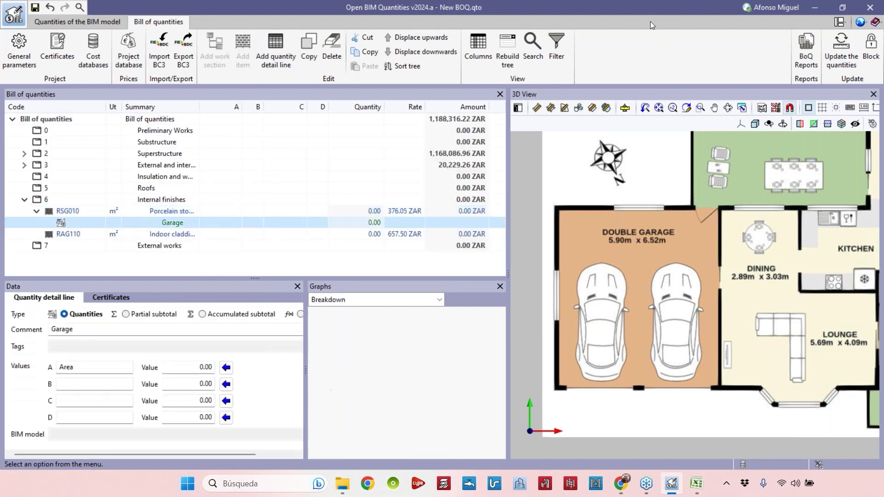
# Start an area measurement at the garage's lower-left corner and fix its lower-right corner.
pyautogui.click(551, 109)
pyautogui.scroll(2, 572, 392)
pyautogui.scroll(3, 572, 391)
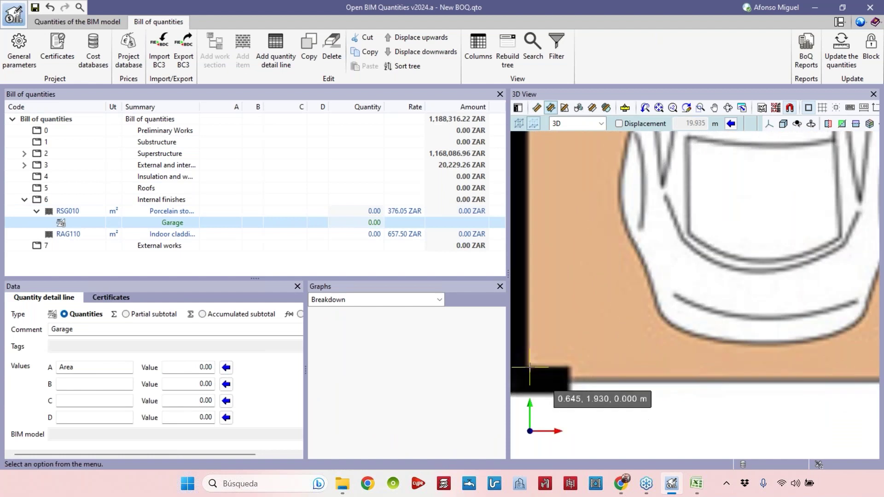
pyautogui.click(572, 365)
pyautogui.scroll(-3, 637, 357)
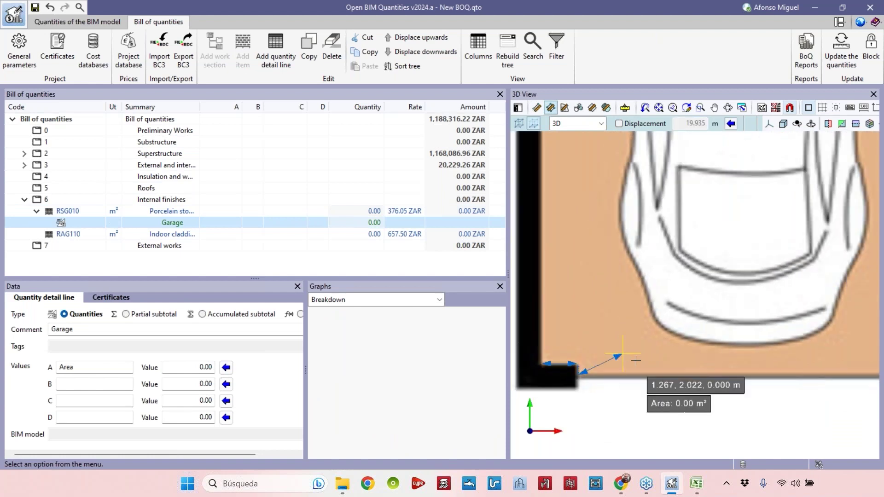
pyautogui.scroll(3, 741, 339)
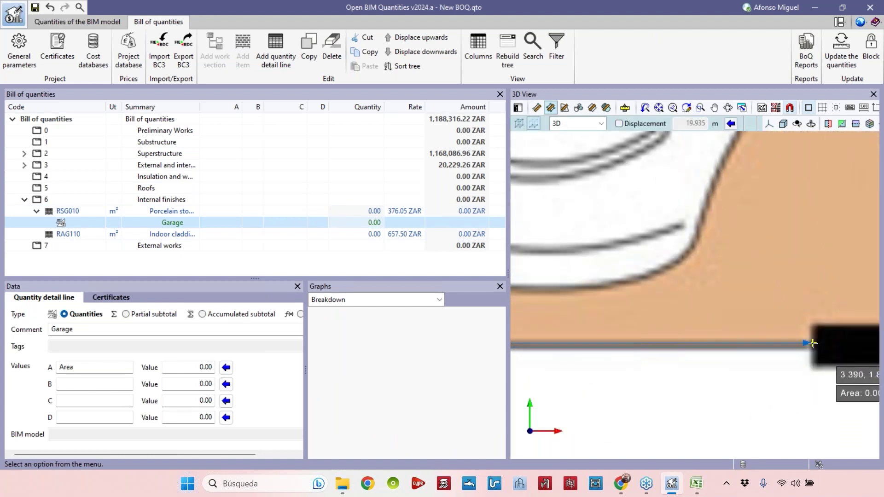
pyautogui.moveTo(811, 325); pyautogui.dragTo(646, 336, button='middle')
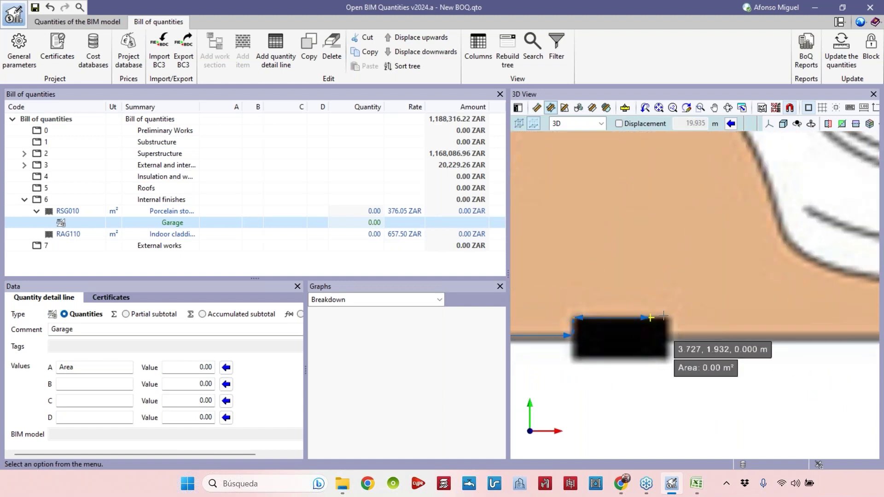
pyautogui.scroll(-3, 664, 339)
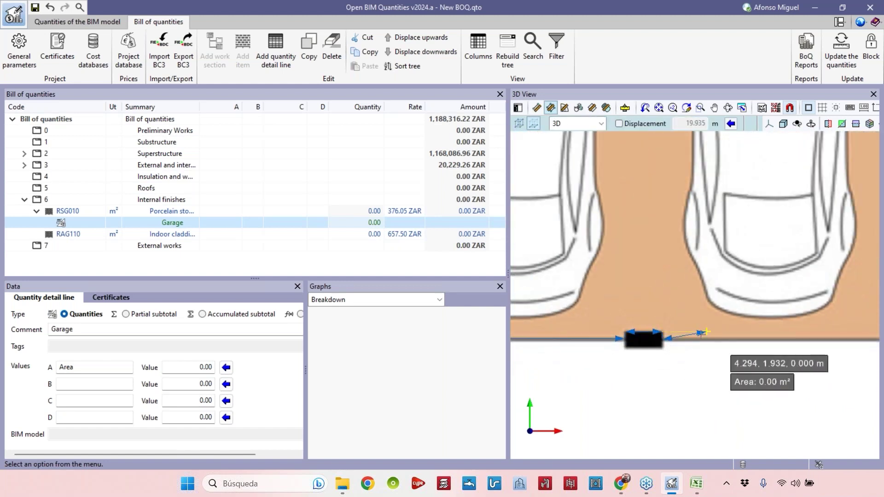
pyautogui.scroll(2, 681, 338)
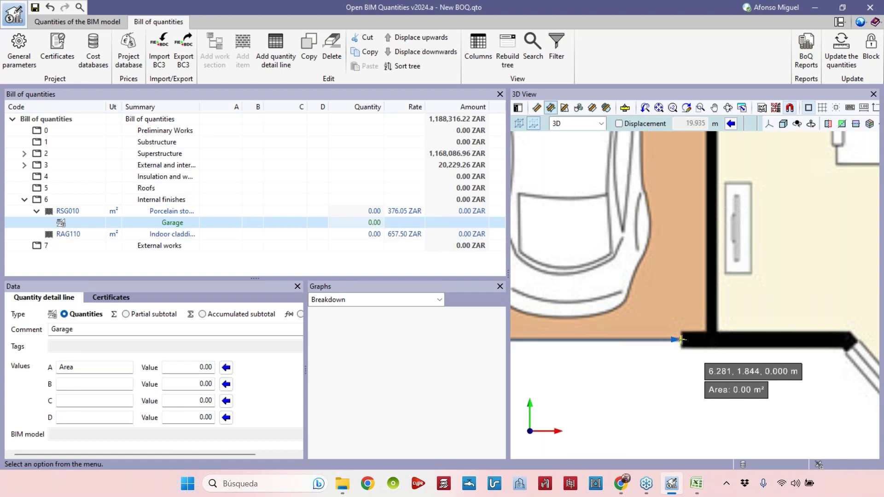
pyautogui.scroll(3, 679, 336)
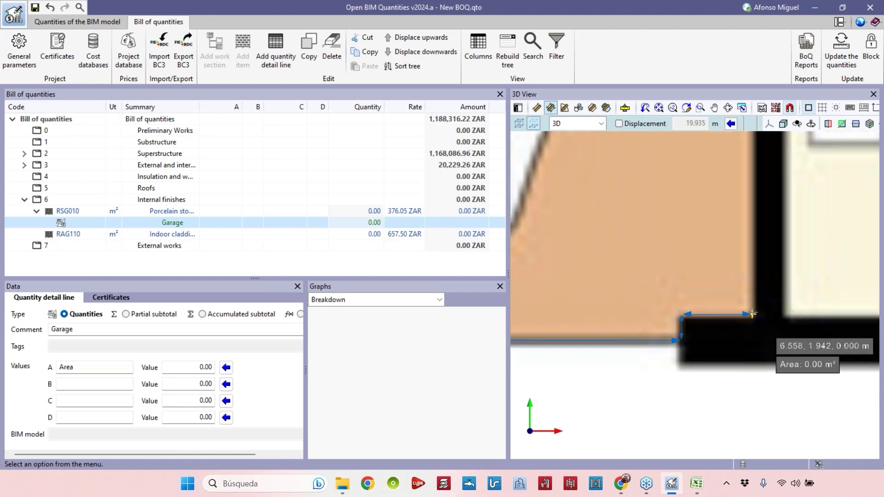
pyautogui.scroll(-3, 718, 317)
pyautogui.scroll(-3, 745, 250)
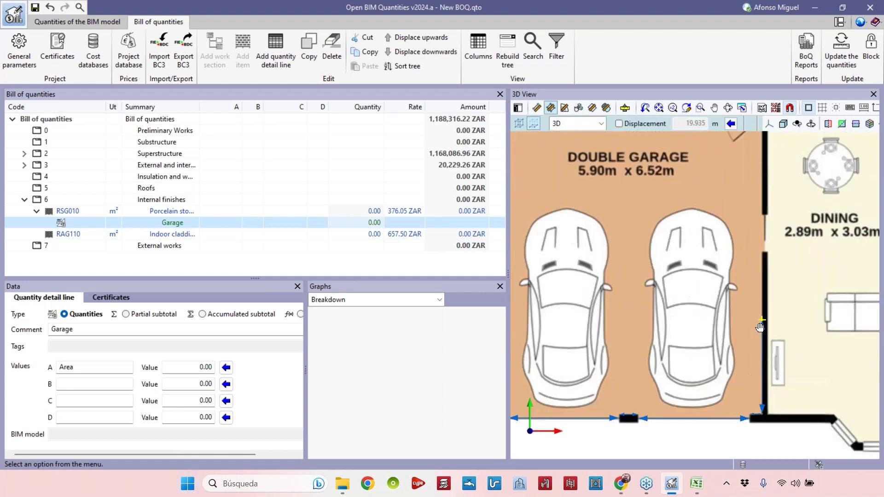
pyautogui.scroll(5, 763, 316)
pyautogui.click(763, 316)
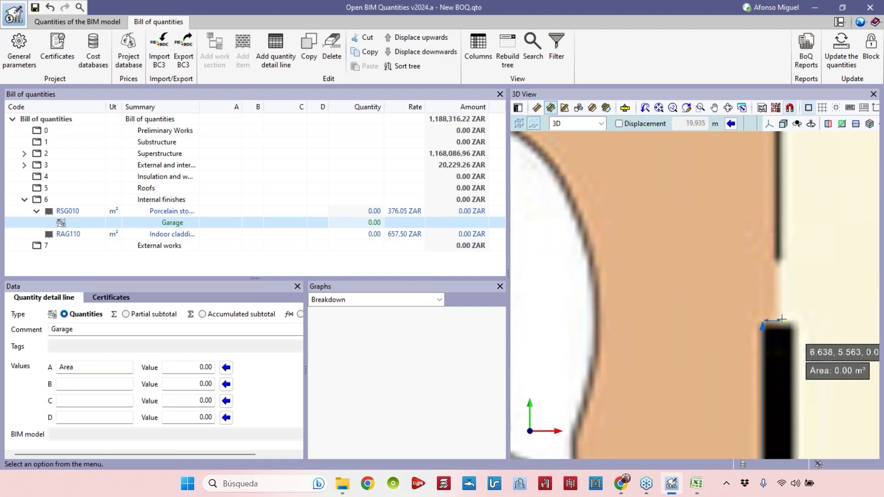
# Trace the garage's top-right, door jamb and top-left corners, finishing at 39.13 m².
pyautogui.moveTo(793, 220); pyautogui.dragTo(775, 378, button='middle')
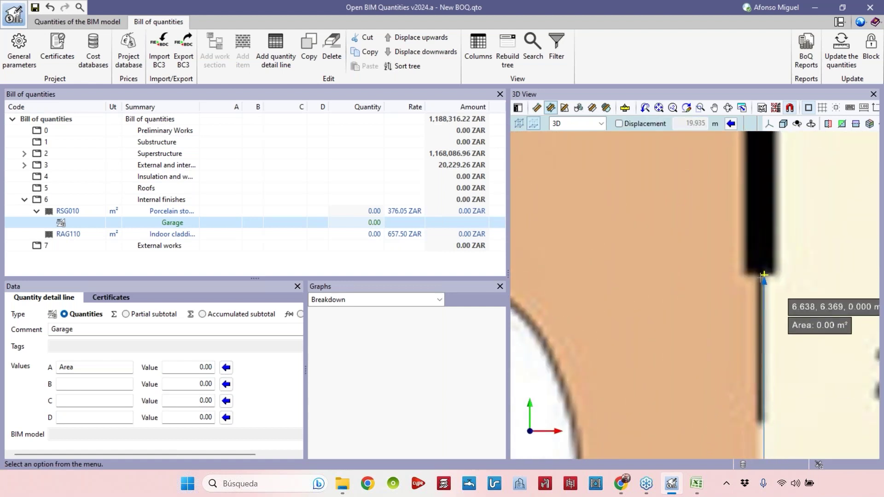
pyautogui.scroll(-3, 736, 240)
pyautogui.scroll(3, 741, 244)
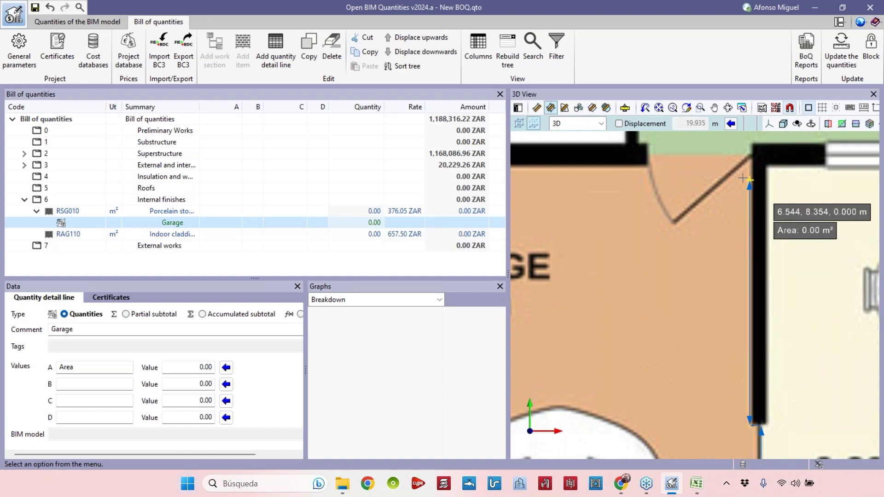
pyautogui.click(687, 153)
pyautogui.click(619, 152)
pyautogui.scroll(-3, 681, 221)
pyautogui.scroll(-3, 678, 226)
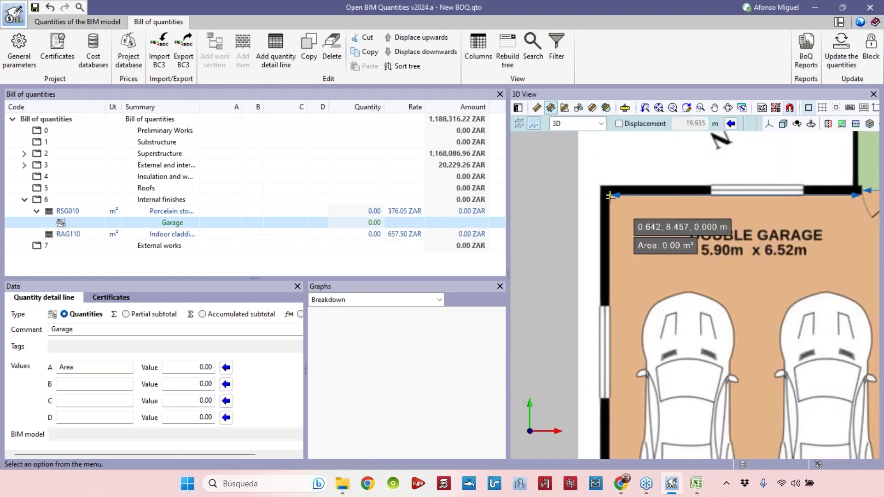
pyautogui.scroll(3, 654, 380)
pyautogui.click(542, 358)
pyautogui.scroll(-3, 635, 264)
pyautogui.scroll(-1, 635, 263)
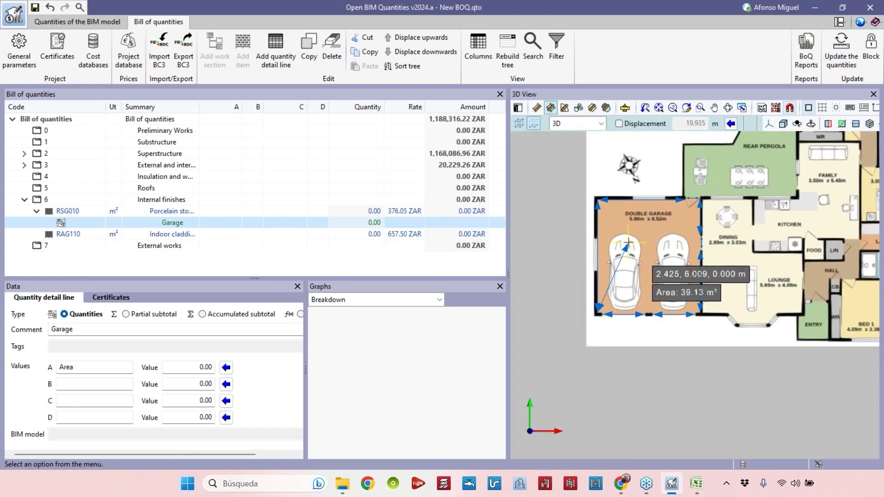
pyautogui.scroll(2, 628, 238)
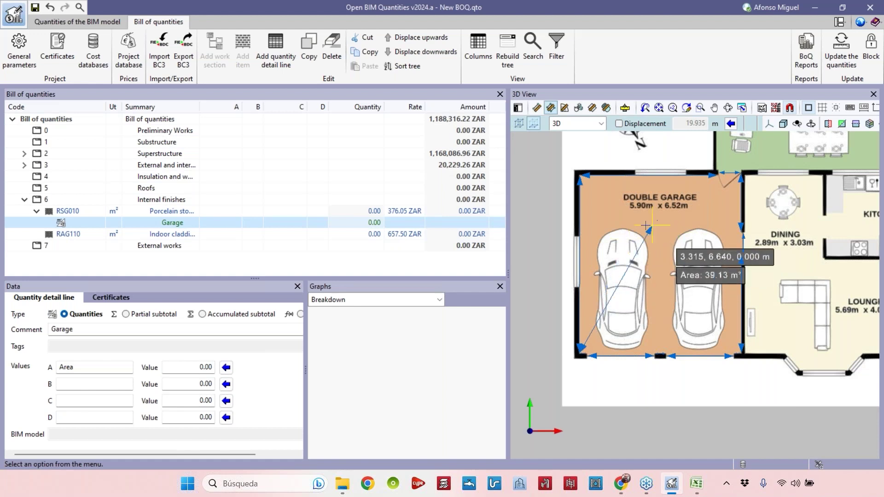
pyautogui.click(654, 264)
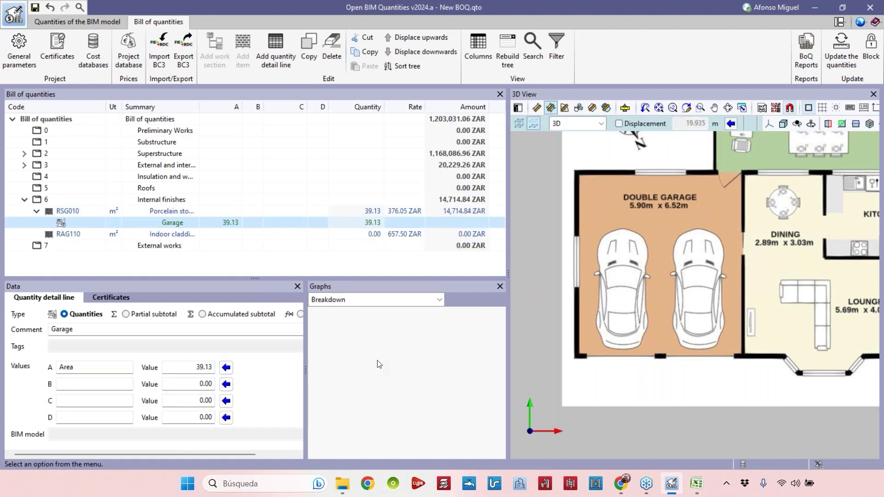
pyautogui.scroll(-4, 594, 309)
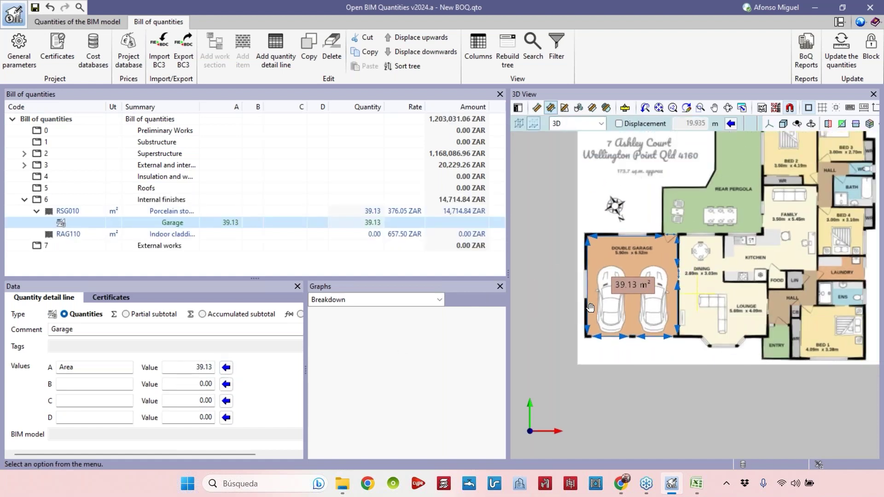
# Select the RAG110 indoor cladding item.
pyautogui.moveTo(590, 308); pyautogui.dragTo(506, 287, button='middle')
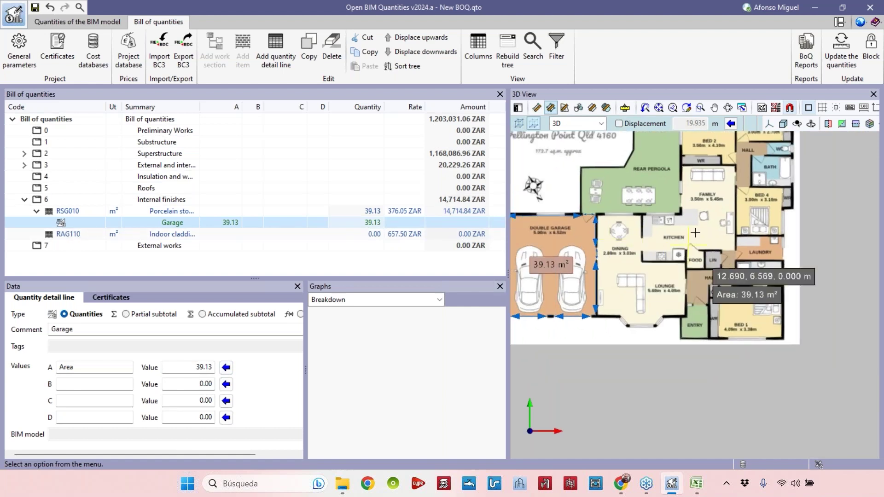
pyautogui.press('Down')
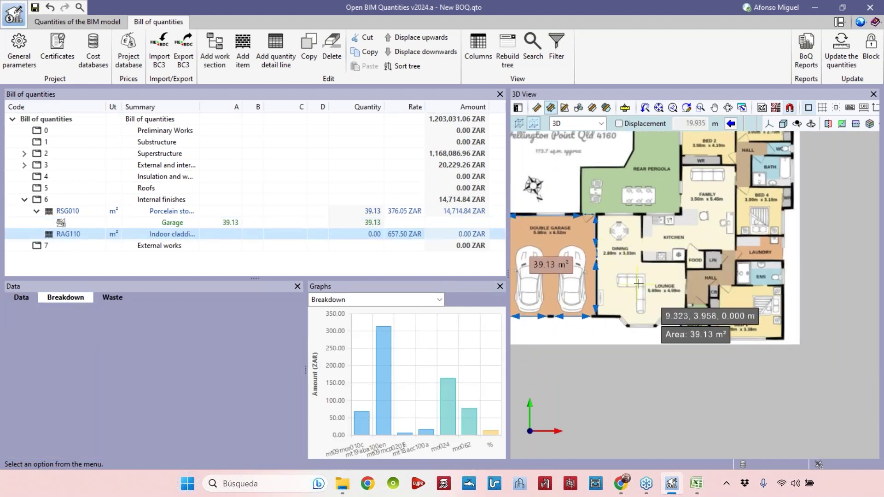
pyautogui.scroll(2, 690, 248)
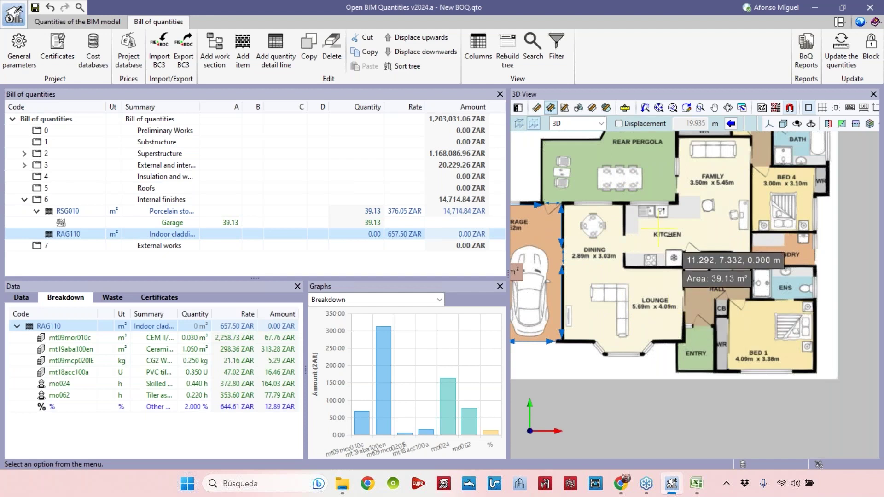
pyautogui.scroll(1, 698, 266)
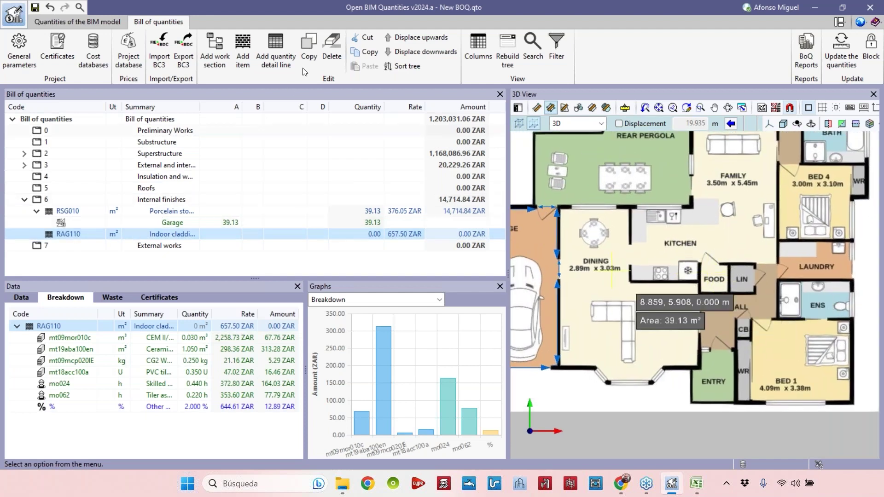
# Add a quantity line to RAG110 with label A set to Area and B–D cleared.
pyautogui.click(276, 51)
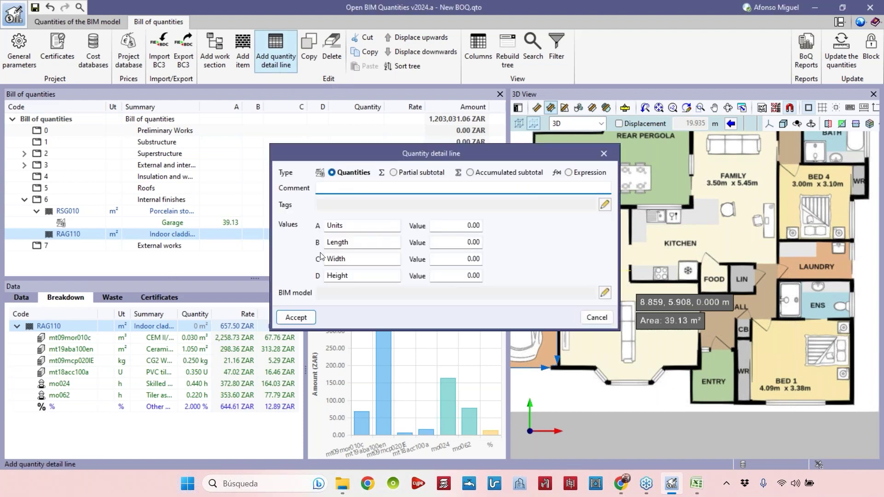
pyautogui.moveTo(399, 149); pyautogui.dragTo(304, 132)
pyautogui.doubleClick(239, 208)
pyautogui.write('Area')
pyautogui.press('Tab')
pyautogui.press('Delete')
pyautogui.press('Tab')
pyautogui.press('Delete')
pyautogui.press('Tab')
pyautogui.press('Delete')
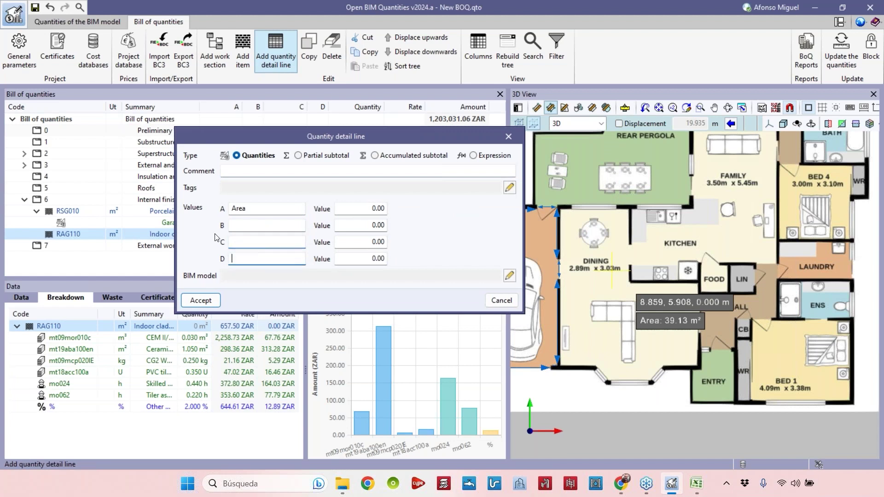
# Give the line a Dining and Kitchen comment and accept it.
pyautogui.click(224, 170)
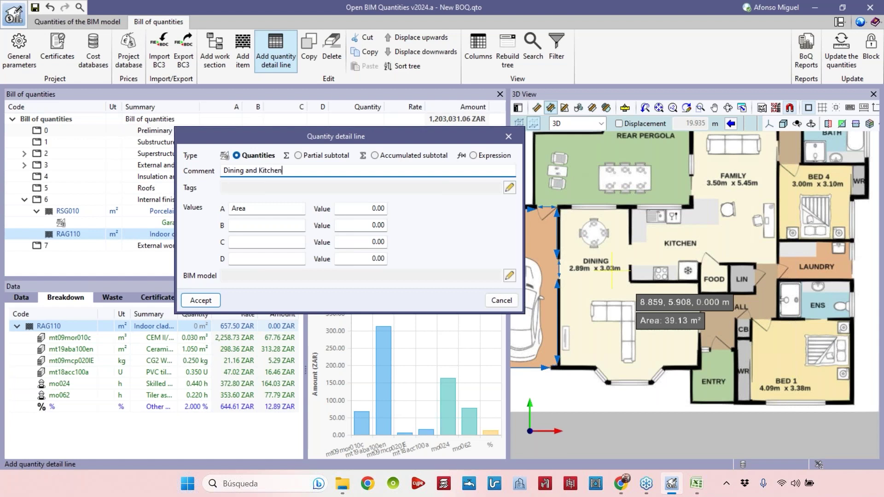
pyautogui.click(199, 300)
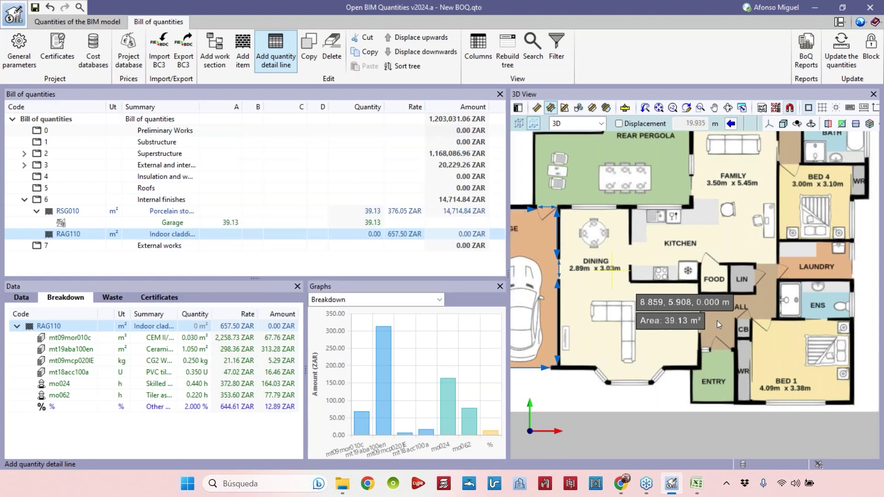
pyautogui.press('Escape')
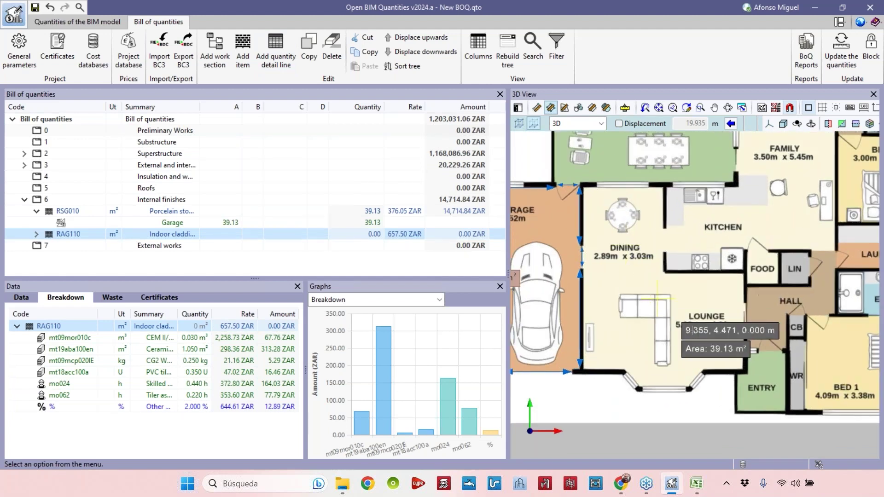
pyautogui.click(144, 226)
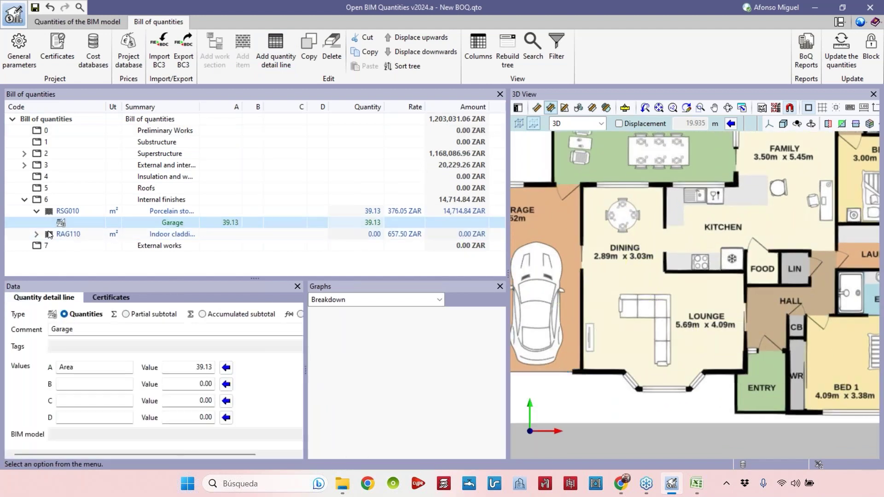
# Select the dining line under RAG110 and trace the lounge and bay window corners.
pyautogui.click(36, 234)
pyautogui.press('Down')
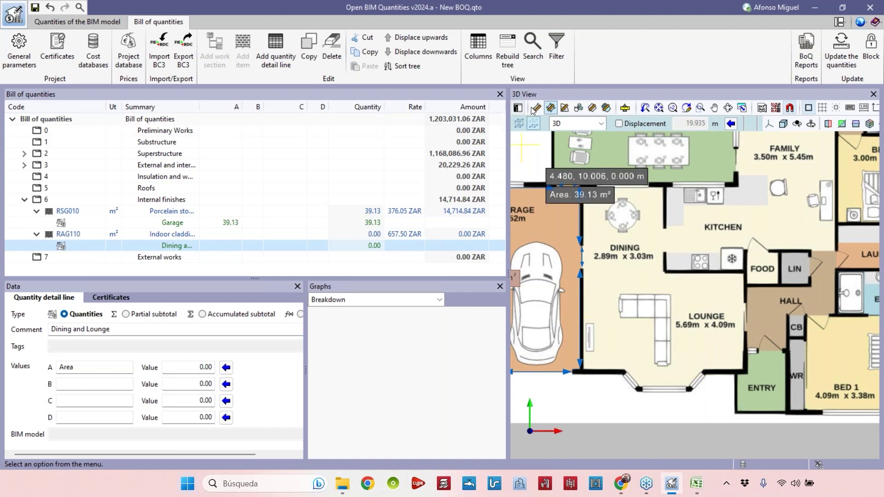
pyautogui.scroll(3, 585, 372)
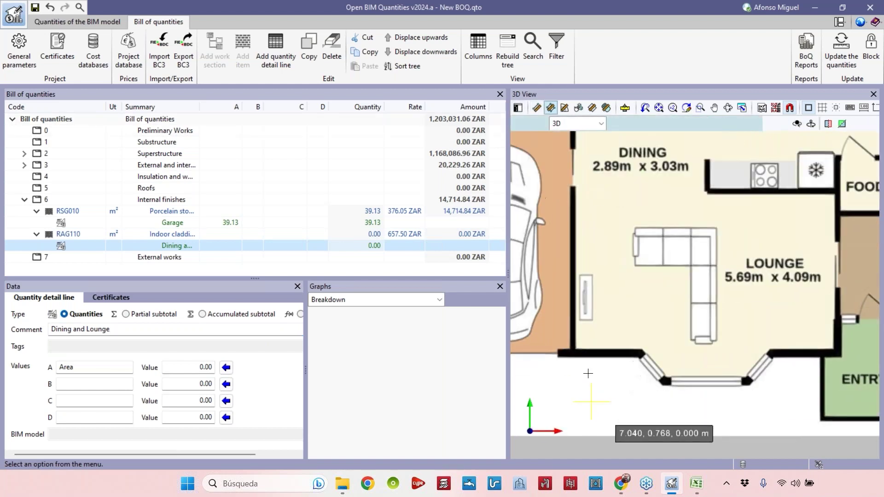
pyautogui.click(587, 363)
pyautogui.scroll(3, 588, 362)
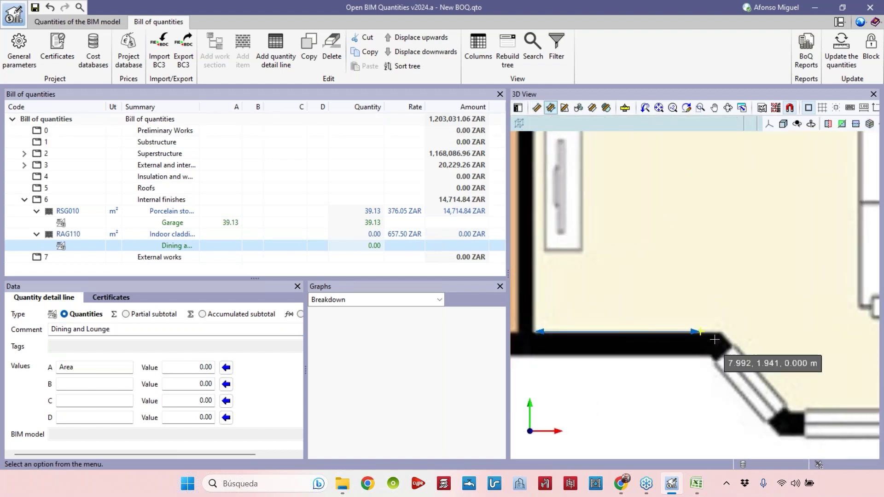
pyautogui.click(716, 332)
pyautogui.moveTo(716, 332); pyautogui.dragTo(530, 247, button='middle')
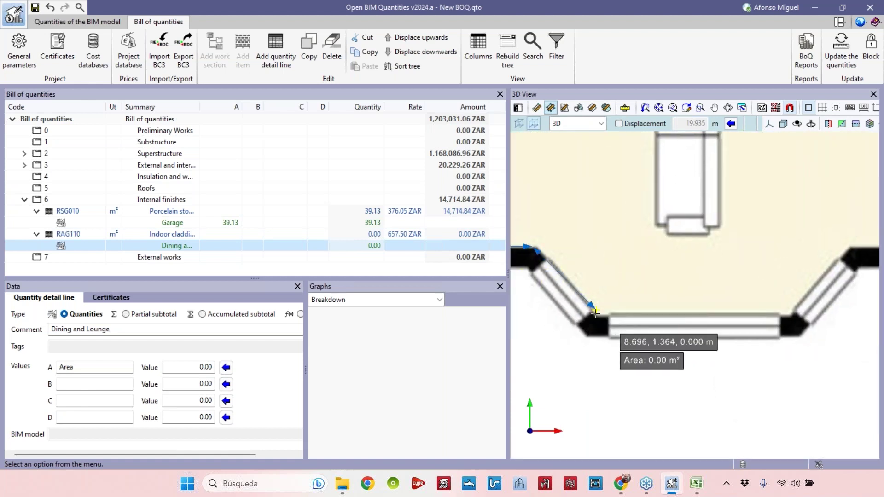
pyautogui.click(597, 316)
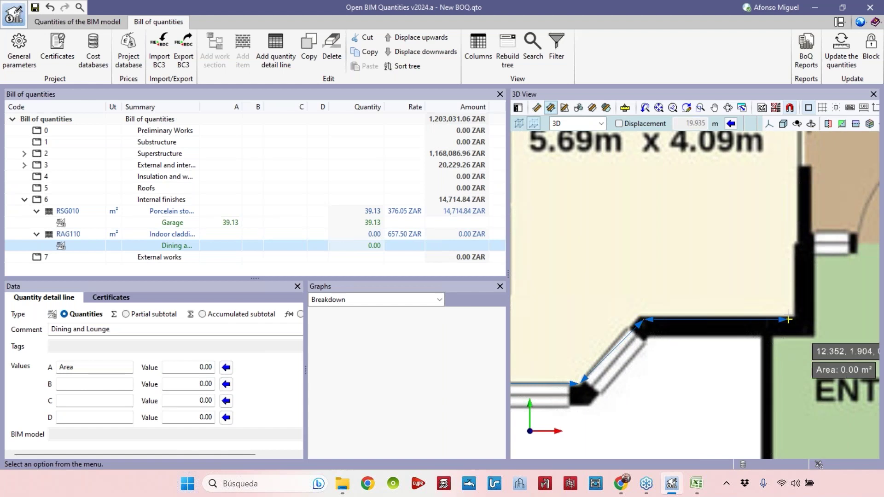
pyautogui.click(791, 317)
pyautogui.scroll(-3, 791, 318)
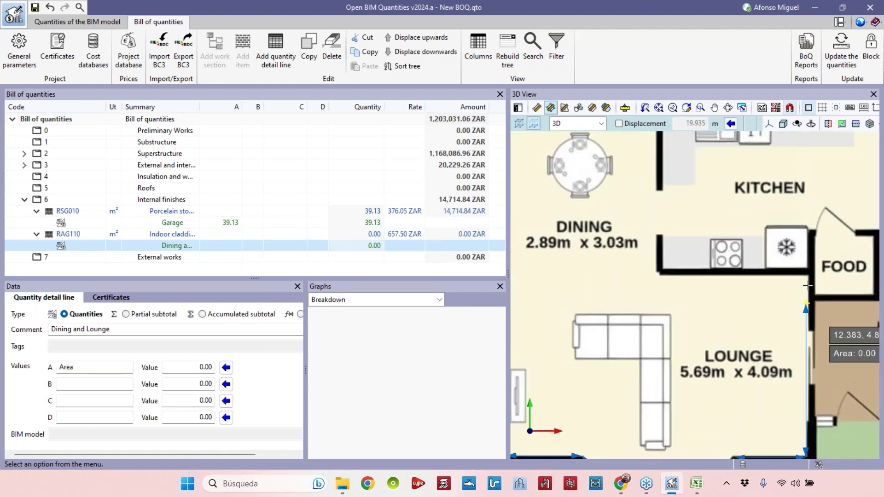
pyautogui.scroll(4, 805, 405)
pyautogui.scroll(2, 805, 405)
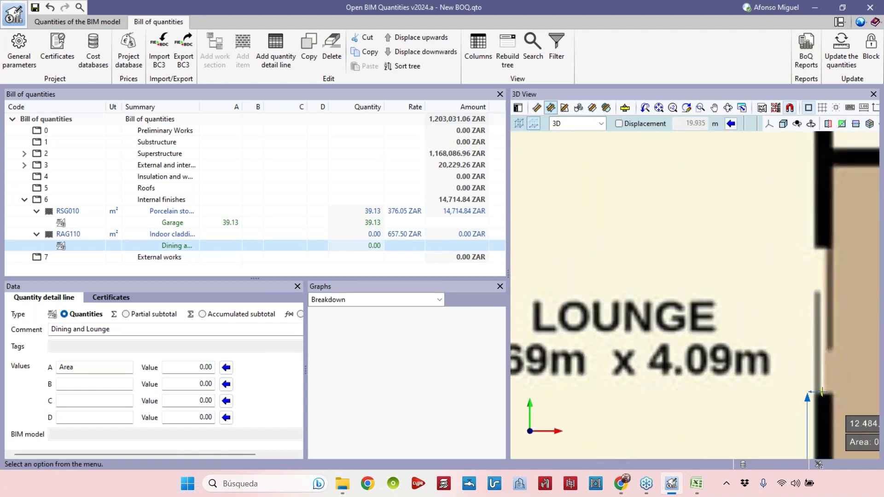
pyautogui.click(822, 391)
# Complete the dining and lounge outline and transfer its 29.88 m² into value A.
pyautogui.moveTo(809, 69); pyautogui.dragTo(825, 259, button='middle')
pyautogui.scroll(-2, 645, 294)
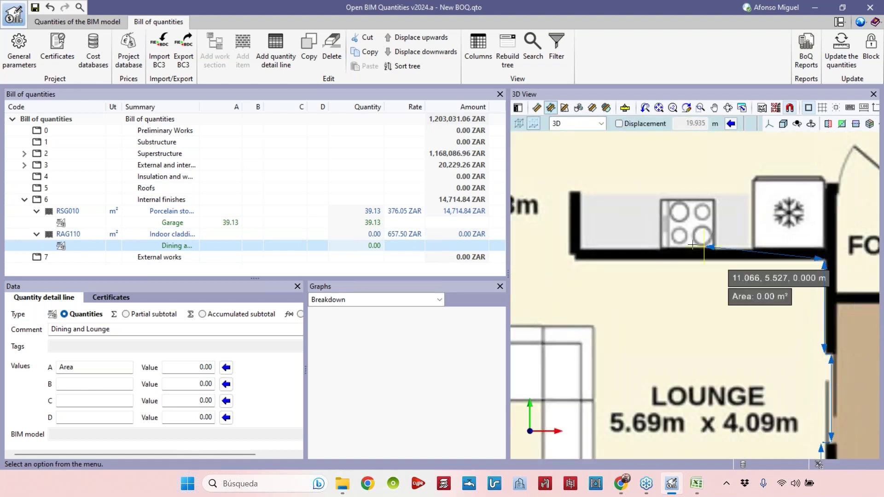
pyautogui.click(644, 267)
pyautogui.scroll(-2, 645, 270)
pyautogui.moveTo(662, 138); pyautogui.dragTo(660, 250, button='middle')
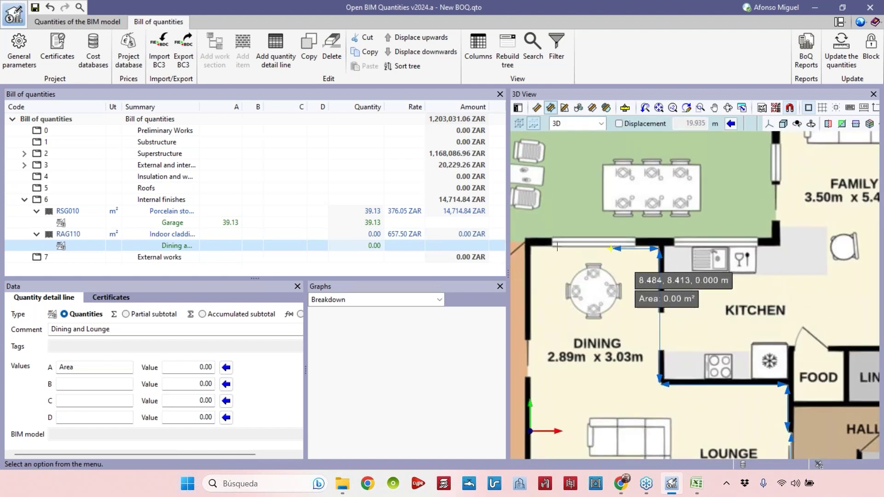
pyautogui.click(533, 249)
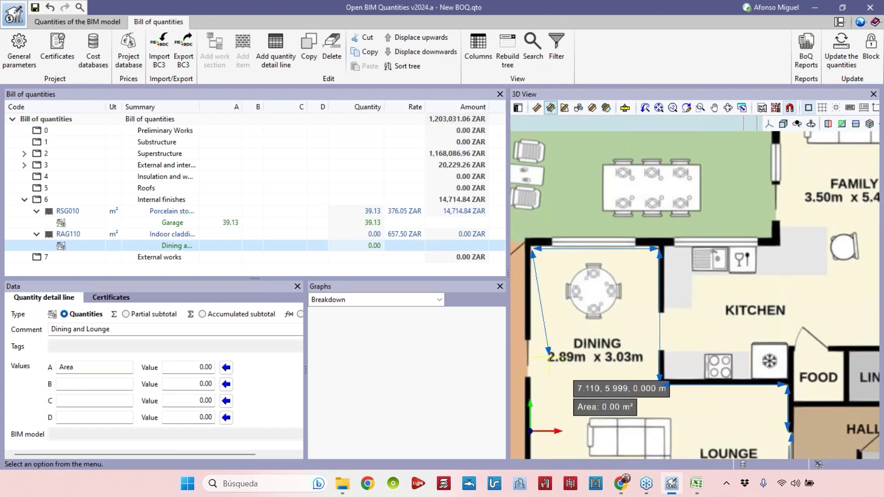
pyautogui.moveTo(534, 368); pyautogui.dragTo(567, 211, button='middle')
pyautogui.click(564, 381)
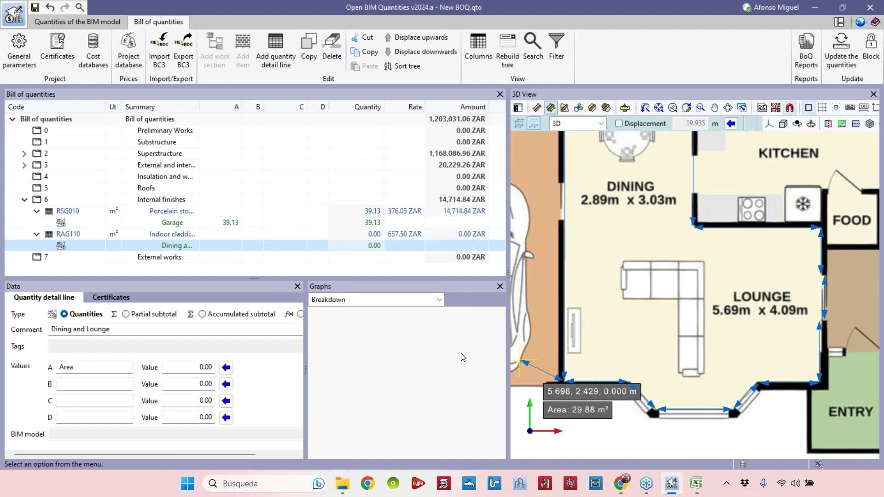
pyautogui.rightClick(658, 305)
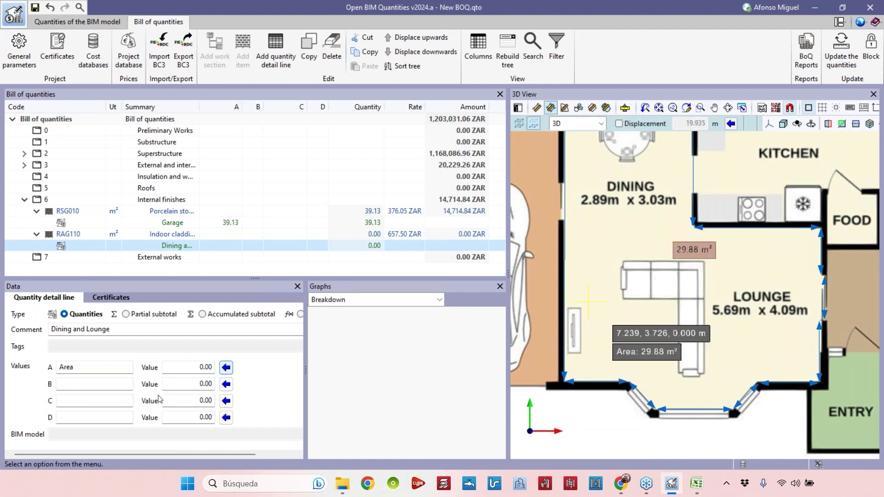
pyautogui.click(226, 368)
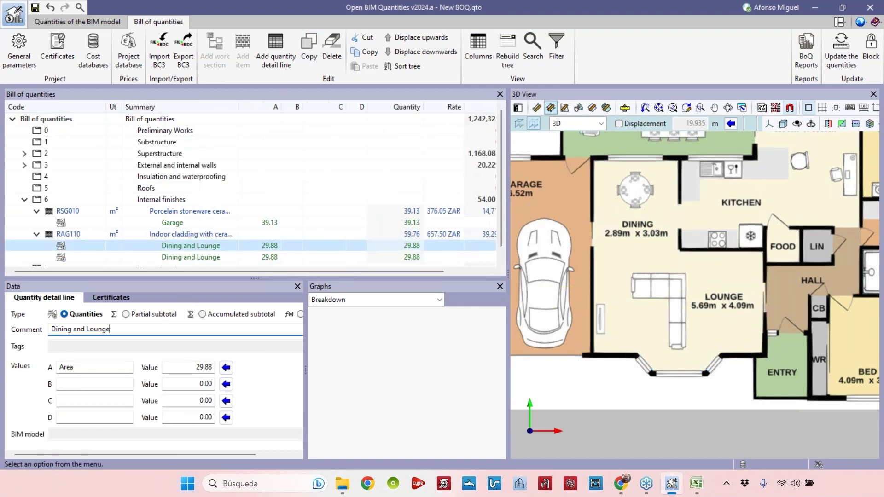
# Change the duplicated line's comment to Kitchen and Family room.
pyautogui.scroll(-1, 644, 266)
pyautogui.scroll(1, 644, 267)
pyautogui.moveTo(644, 267); pyautogui.dragTo(548, 340, button='middle')
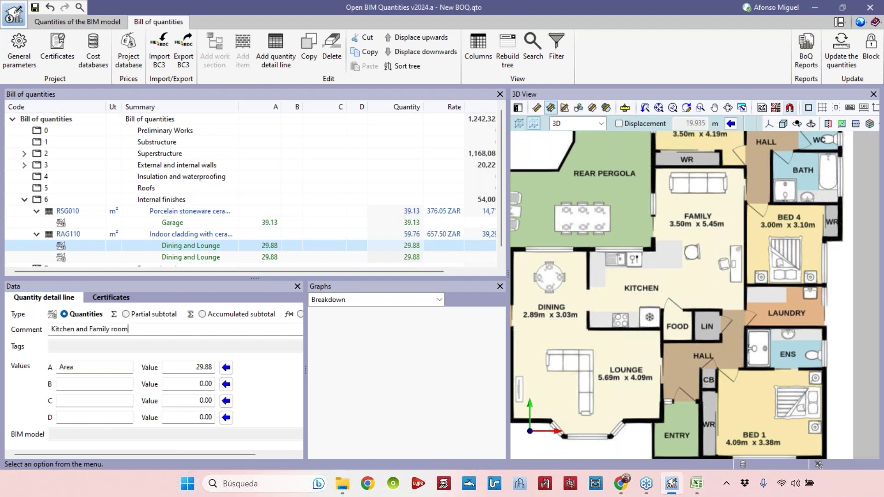
pyautogui.press('Return')
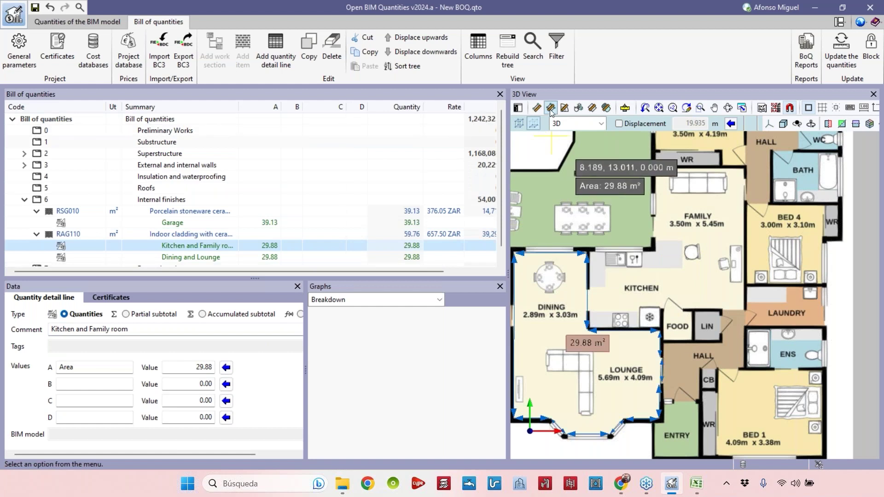
# Trace the outline from the kitchen wall corner along the hall wall to the family room's top-right corner.
pyautogui.scroll(5, 612, 334)
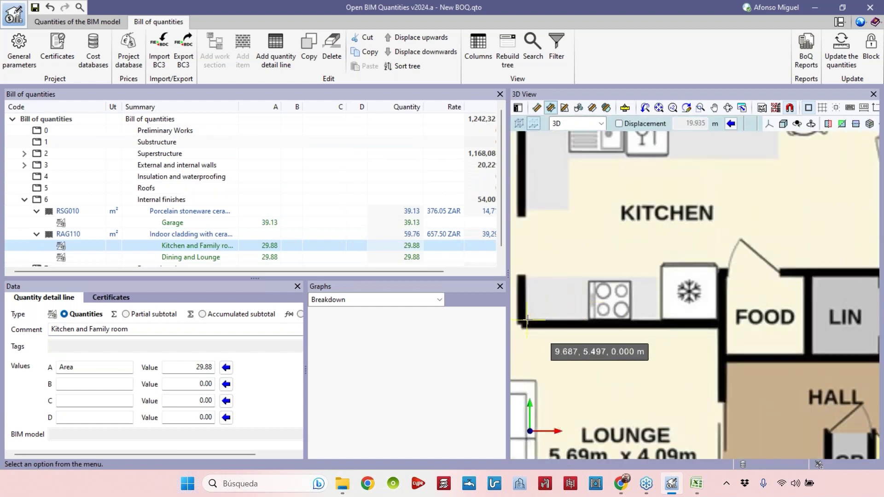
pyautogui.click(526, 319)
pyautogui.click(715, 319)
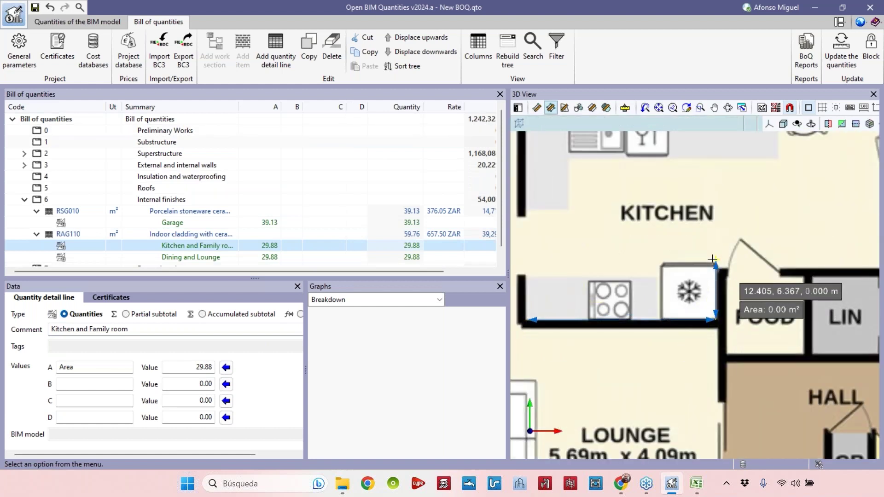
pyautogui.click(716, 267)
pyautogui.moveTo(791, 258); pyautogui.dragTo(675, 277, button='middle')
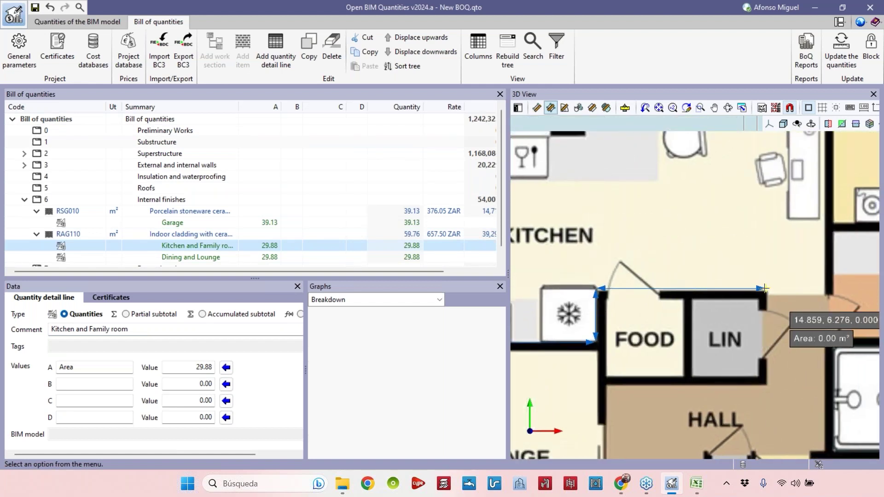
pyautogui.scroll(4, 769, 289)
pyautogui.click(758, 299)
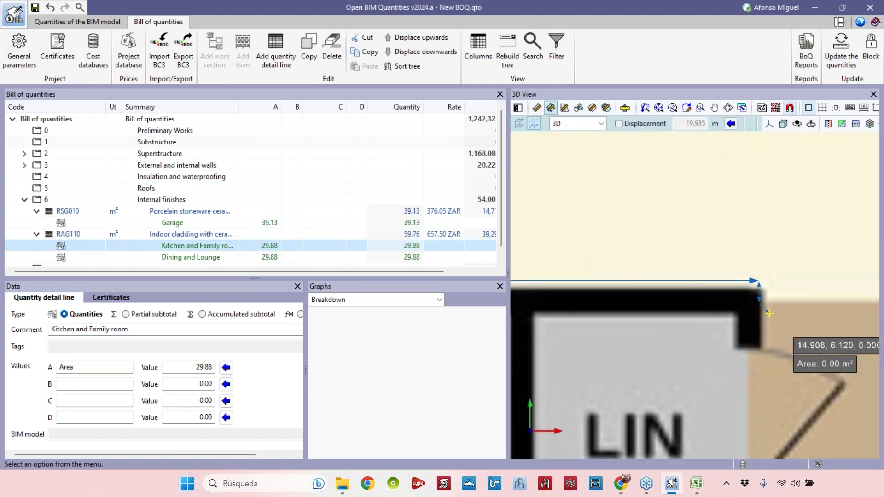
pyautogui.moveTo(764, 300); pyautogui.dragTo(602, 324, button='middle')
pyautogui.click(768, 324)
pyautogui.scroll(-3, 769, 325)
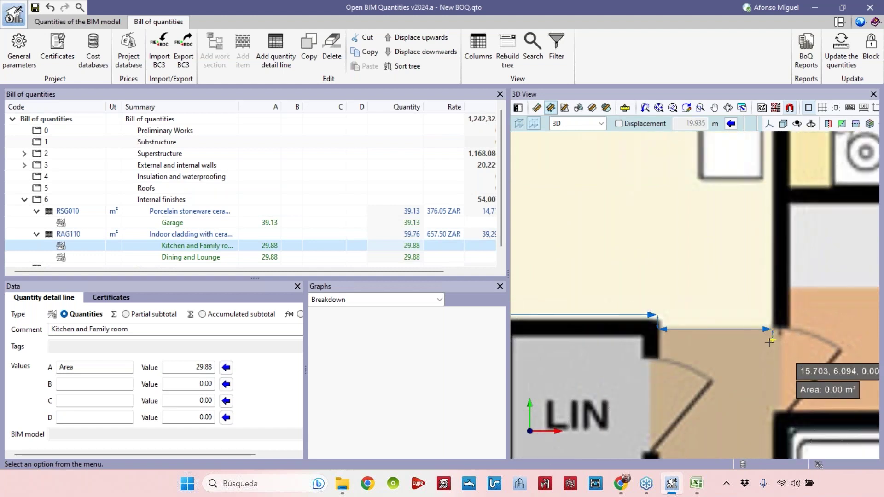
pyautogui.moveTo(736, 346); pyautogui.dragTo(828, 313, button='middle')
pyautogui.scroll(4, 806, 231)
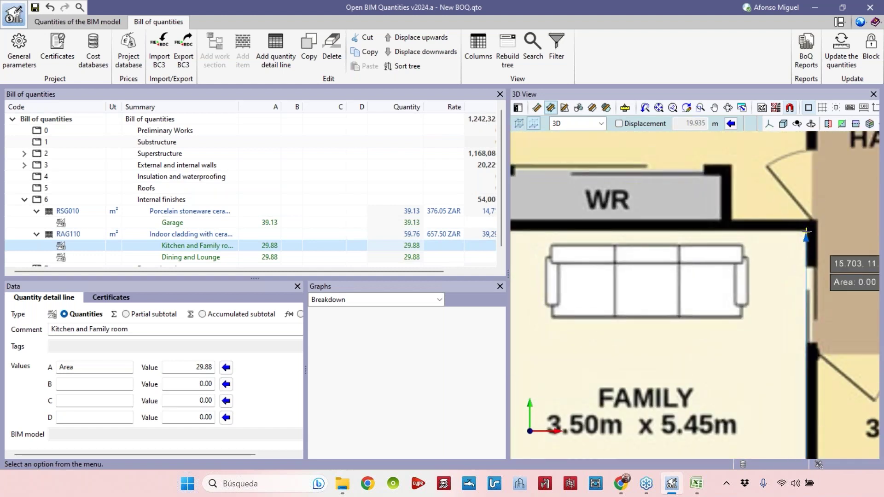
pyautogui.click(776, 240)
# Finish the outline around the family room and kitchen, and enter 26.59 m² into Value A.
pyautogui.moveTo(539, 235); pyautogui.dragTo(759, 226, button='middle')
pyautogui.click(723, 222)
pyautogui.moveTo(723, 337); pyautogui.dragTo(703, 194, button='middle')
pyautogui.click(699, 241)
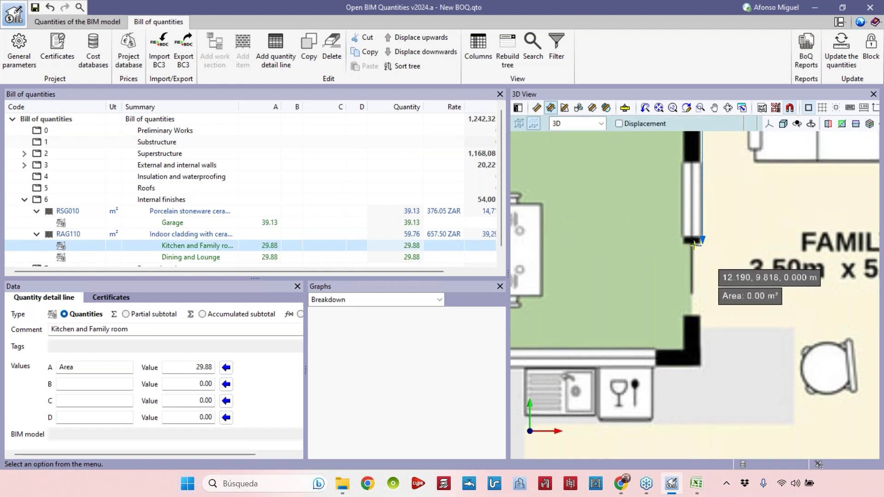
pyautogui.click(692, 315)
pyautogui.scroll(1, 693, 317)
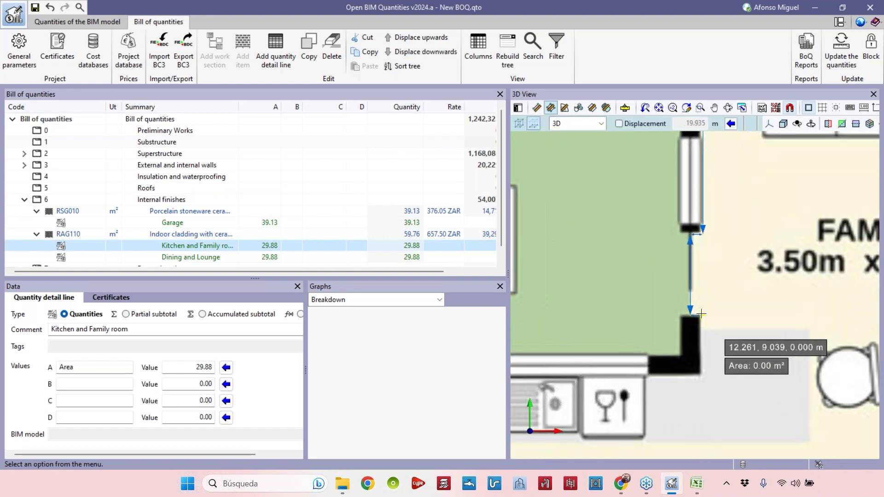
pyautogui.scroll(-2, 777, 347)
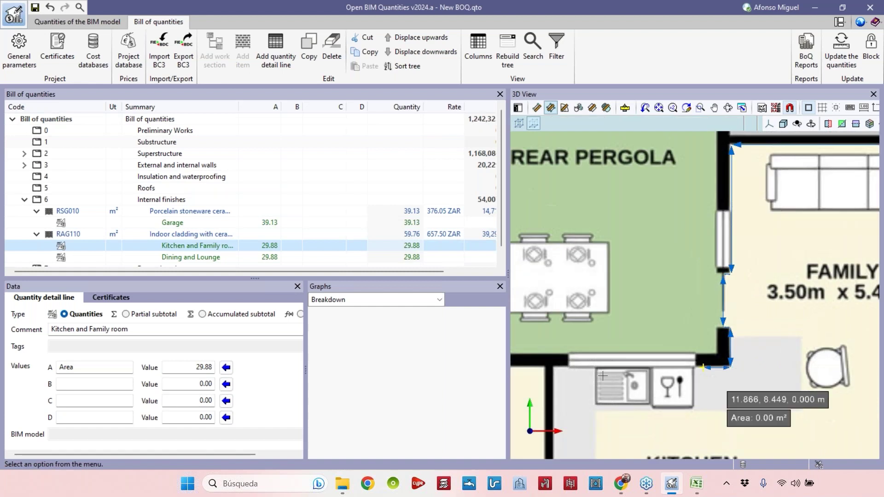
pyautogui.click(576, 379)
pyautogui.moveTo(577, 379); pyautogui.dragTo(618, 167, button='middle')
pyautogui.click(593, 338)
pyautogui.scroll(-3, 664, 291)
pyautogui.scroll(3, 663, 294)
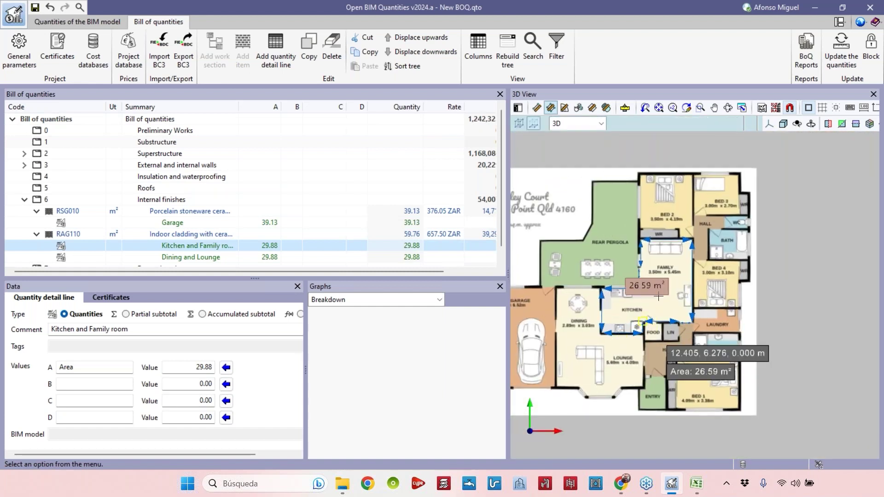
pyautogui.moveTo(648, 317); pyautogui.dragTo(684, 290, button='middle')
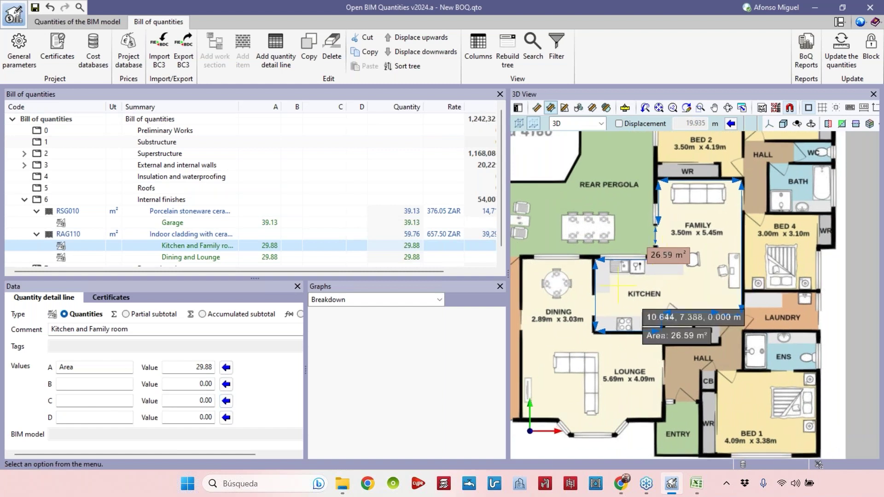
pyautogui.click(227, 366)
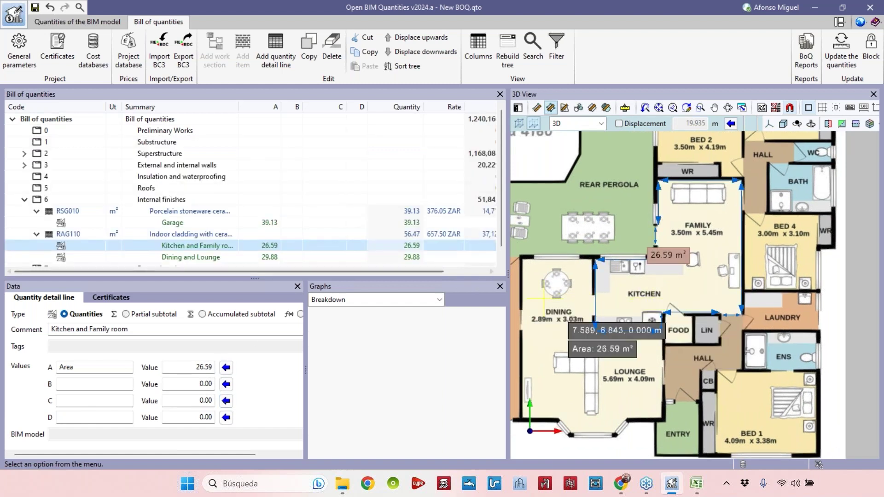
# On the duplicate Dining and Lounge line, trace the food room outline as a new area.
pyautogui.click(198, 257)
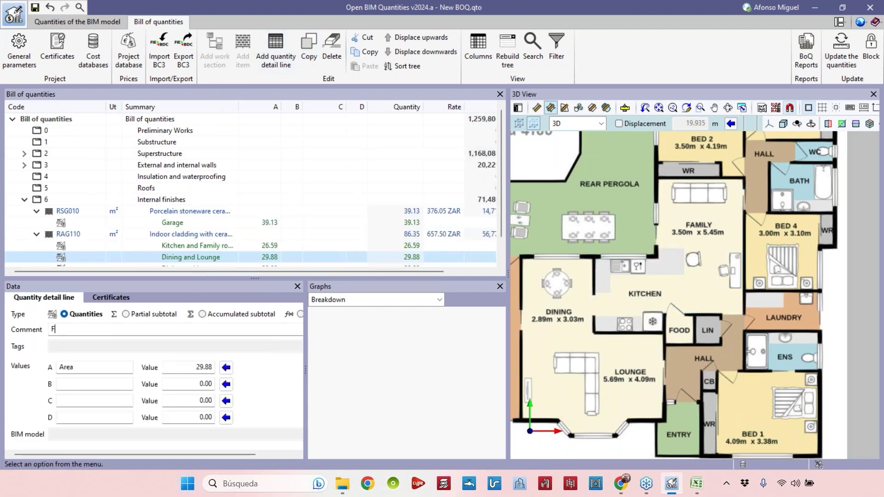
pyautogui.scroll(5, 684, 341)
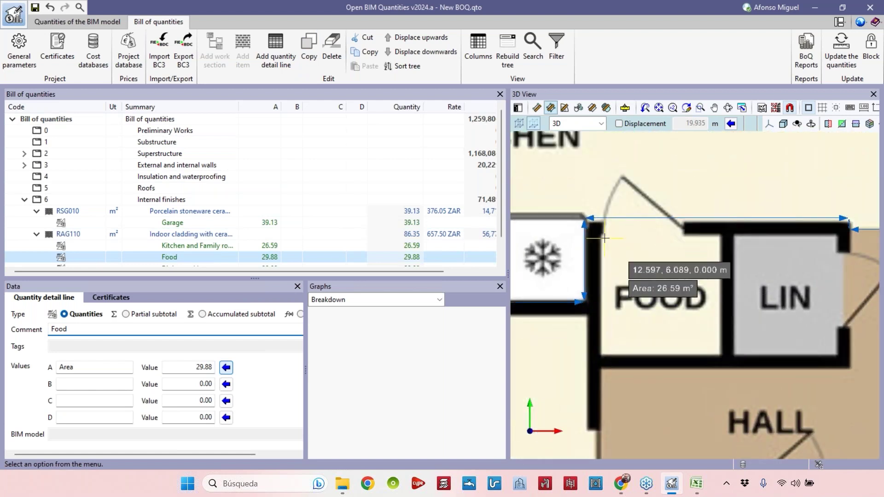
pyautogui.scroll(1, 587, 232)
pyautogui.click(587, 232)
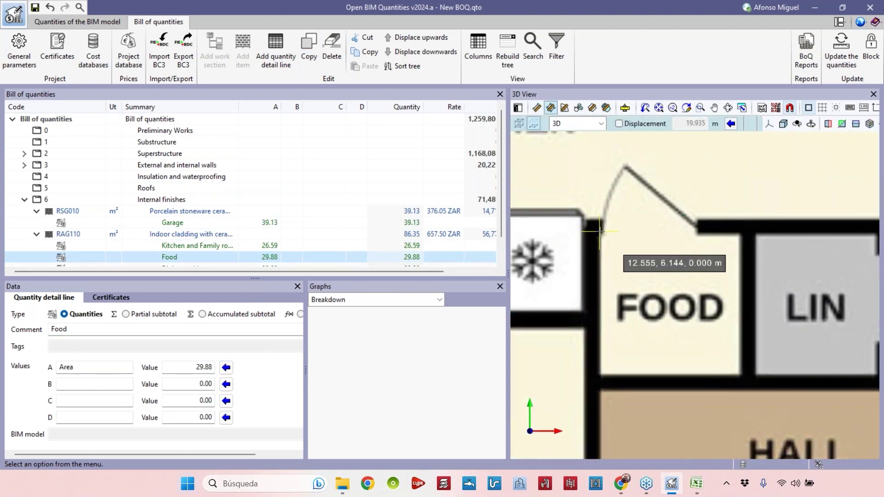
pyautogui.click(600, 238)
pyautogui.click(599, 374)
pyautogui.click(738, 374)
pyautogui.click(738, 308)
pyautogui.click(738, 236)
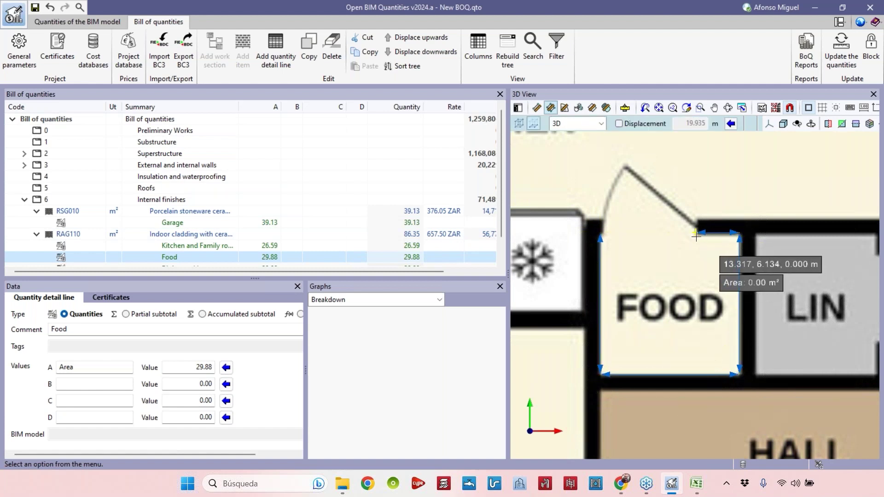
pyautogui.scroll(1, 696, 230)
pyautogui.scroll(1, 695, 232)
pyautogui.click(695, 232)
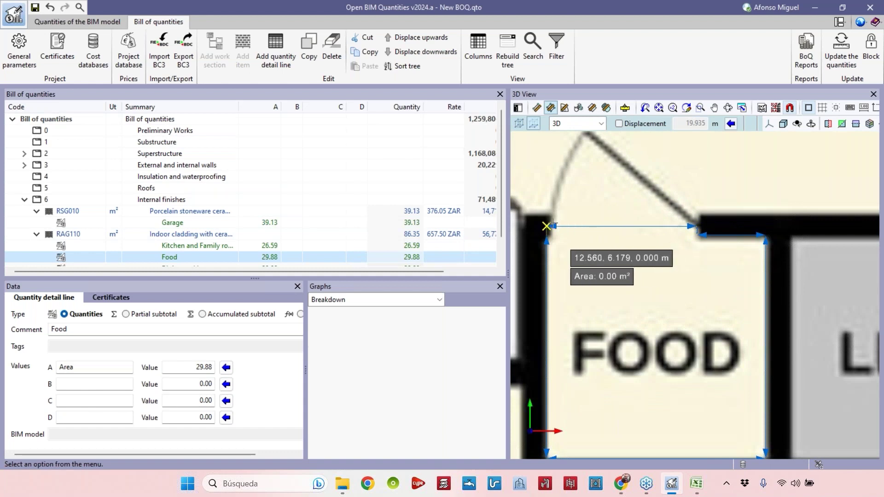
pyautogui.click(552, 236)
# Put the measured 1.28 m² into Value A and select the remaining Dining and Lounge line.
pyautogui.scroll(-2, 588, 271)
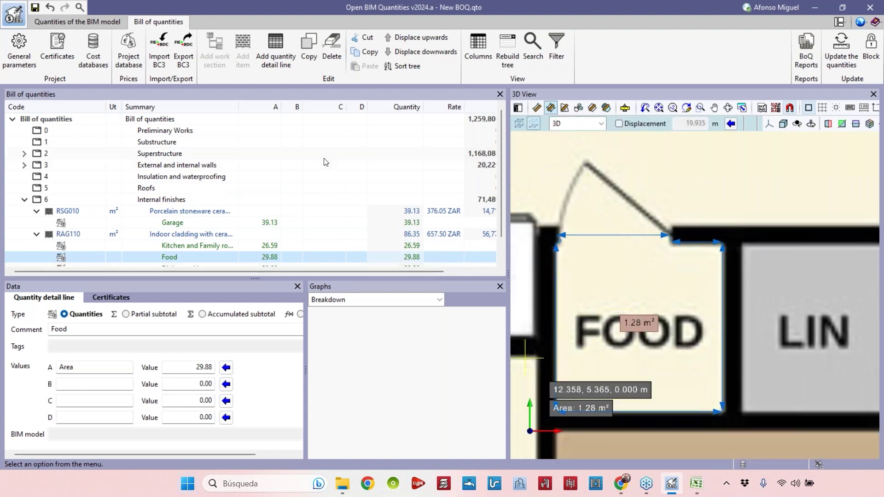
pyautogui.click(226, 367)
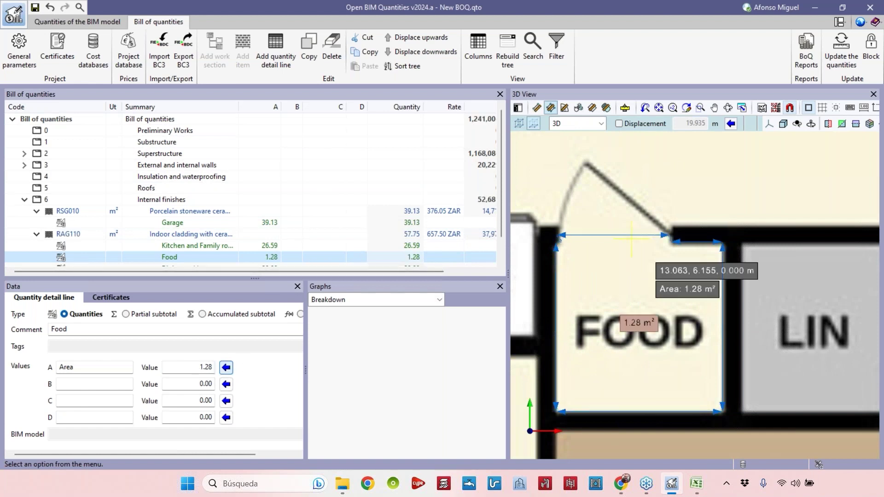
pyautogui.scroll(-1, 266, 236)
pyautogui.click(207, 245)
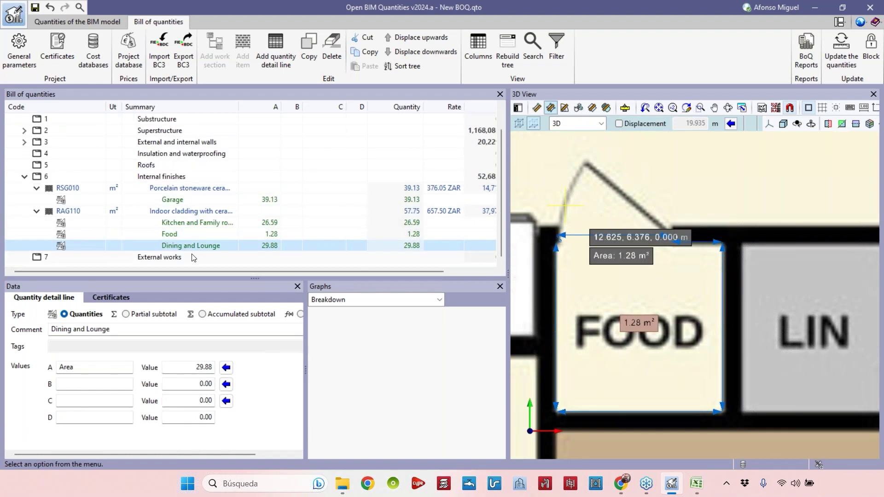
# Check the Food line's area and zoom out to show the whole floor plan.
pyautogui.click(221, 240)
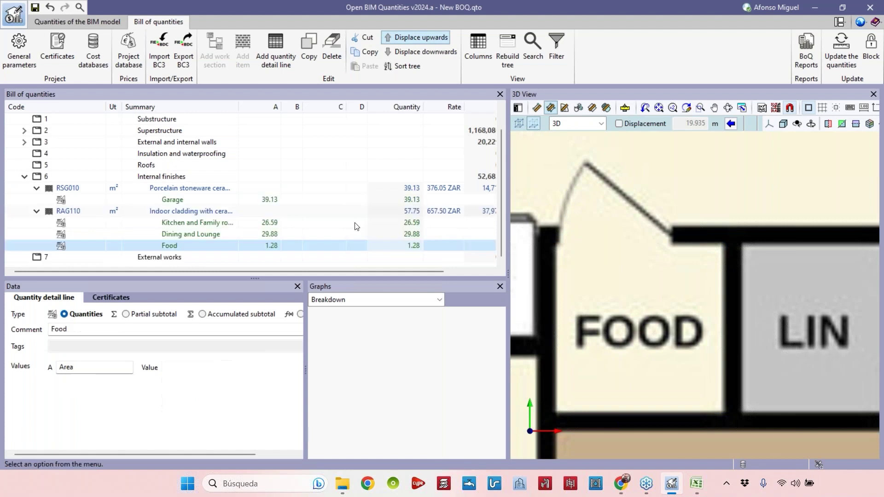
pyautogui.scroll(-5, 721, 271)
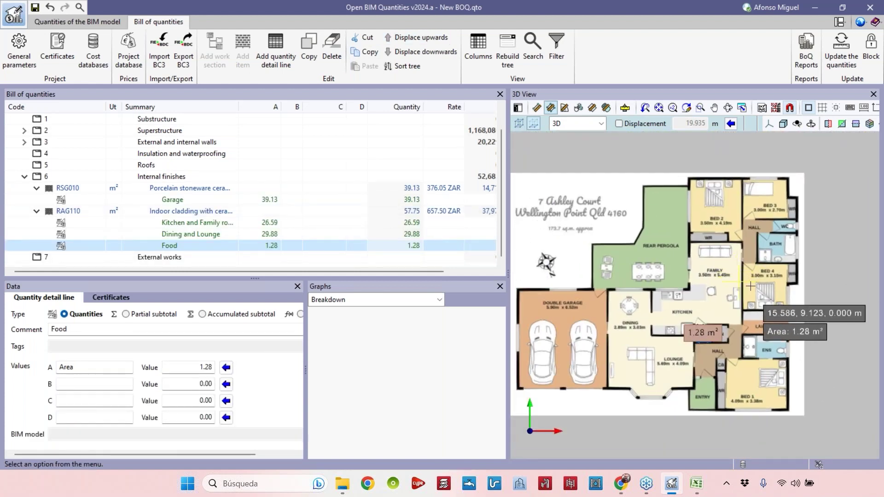
pyautogui.scroll(2, 745, 276)
pyautogui.scroll(-2, 759, 287)
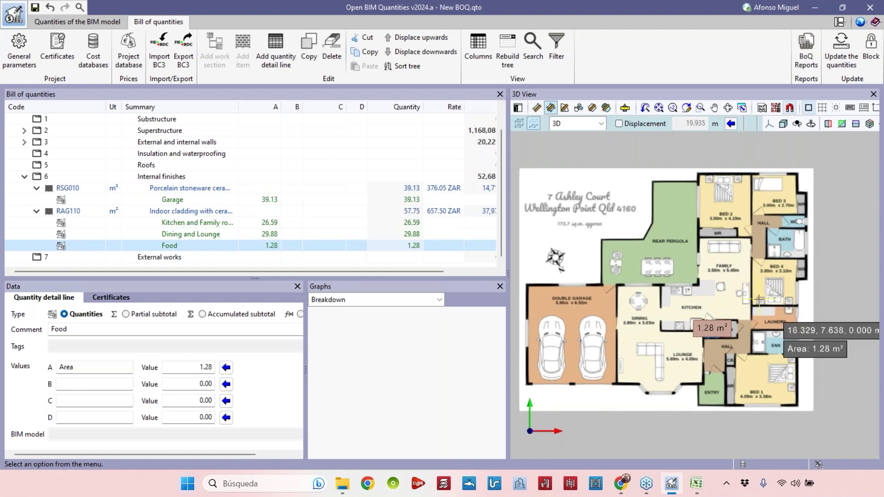
pyautogui.scroll(-2, 718, 230)
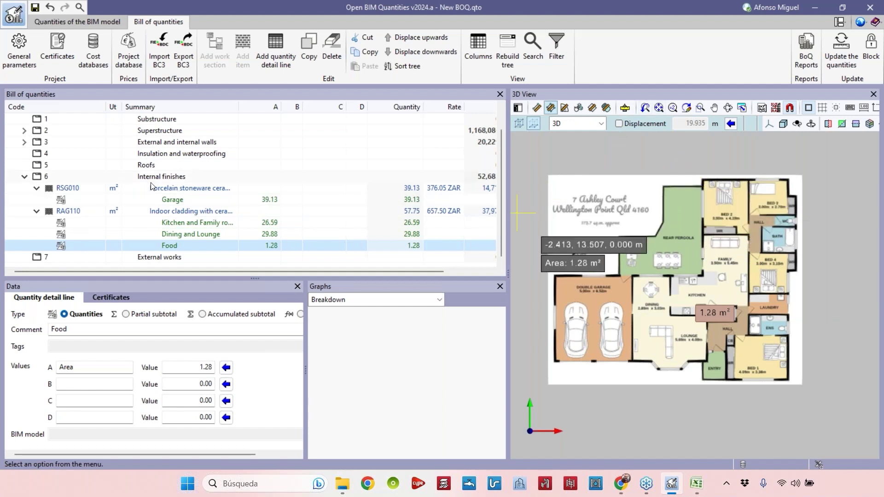
# Collapse the RAG110 and RSG010 items and select chapter 7 External works.
pyautogui.click(37, 211)
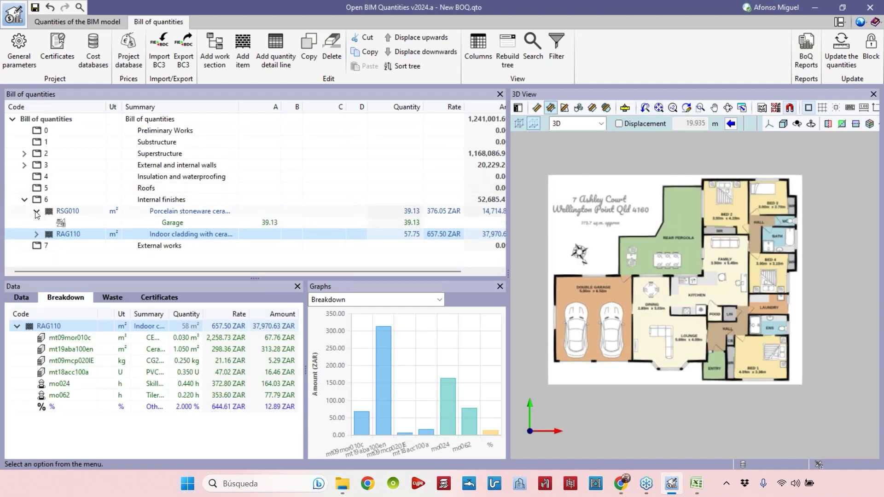
pyautogui.click(36, 212)
pyautogui.click(145, 235)
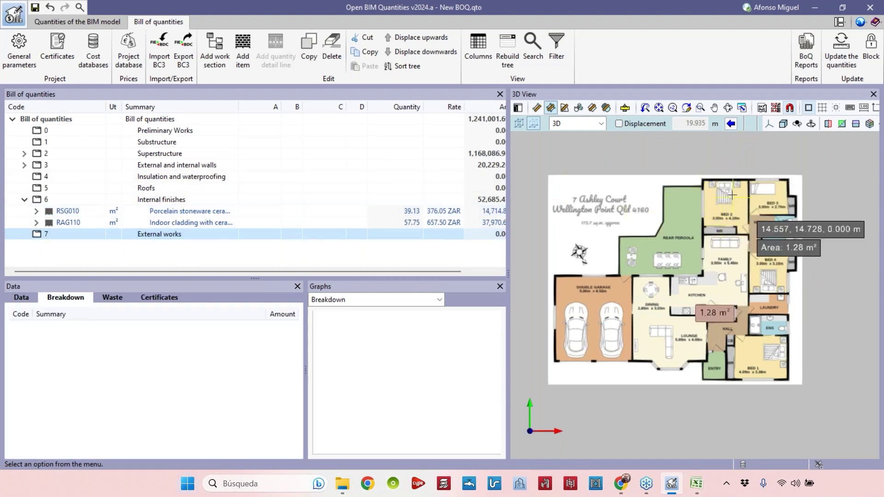
# Show the Example JPG - Google Maps view instead of Example JPG - Floor plan in the 3D View.
pyautogui.click(790, 108)
pyautogui.press('Return')
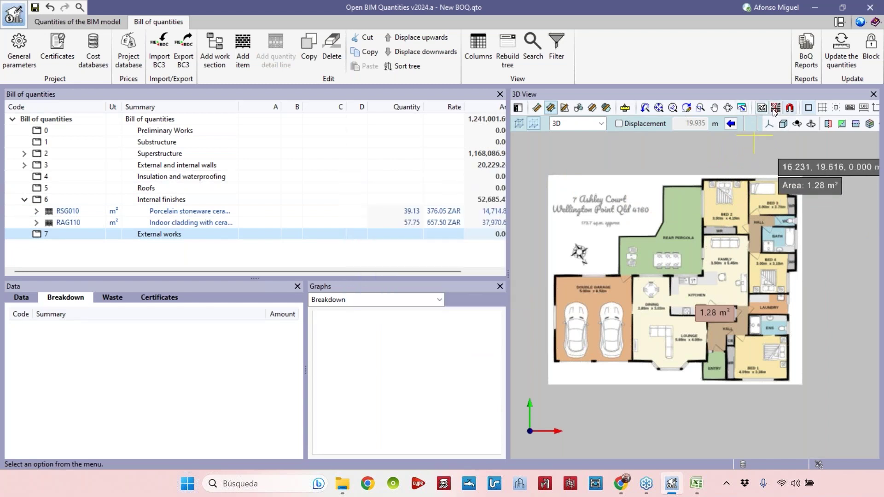
pyautogui.click(775, 107)
pyautogui.click(23, 74)
pyautogui.click(23, 62)
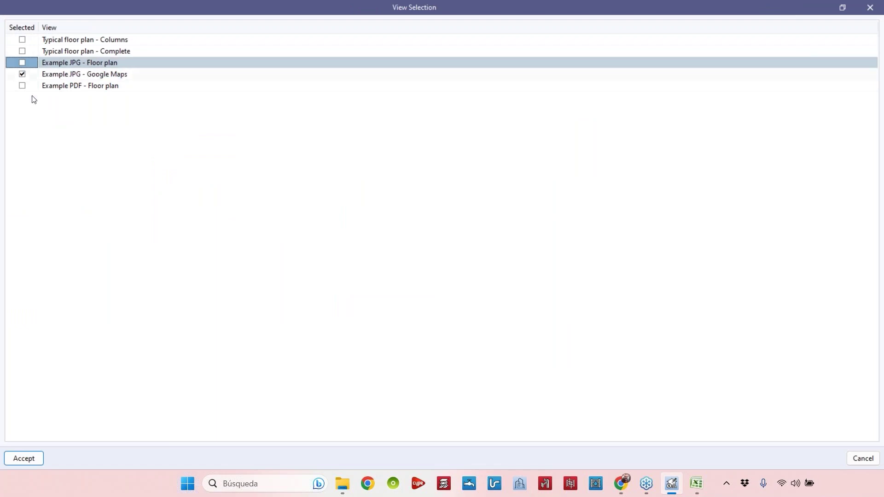
pyautogui.click(24, 459)
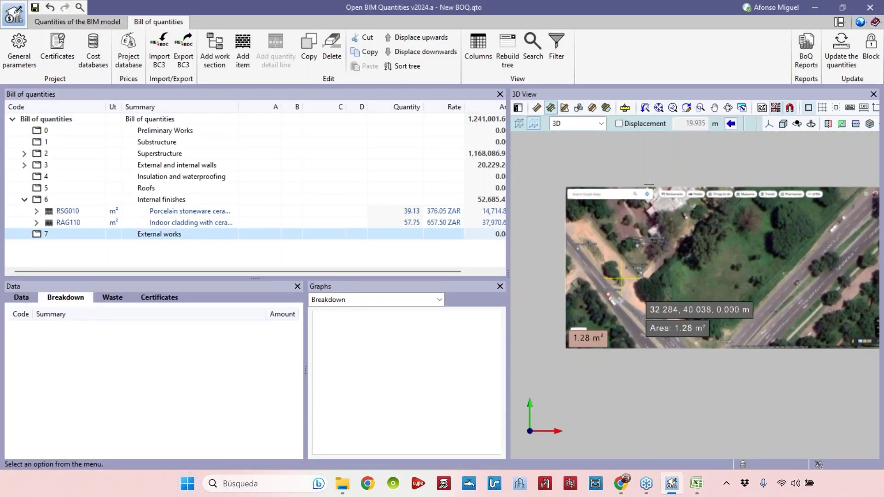
# Toggle the Example JPG - Floor plan view again and orbit to a front view.
pyautogui.click(774, 108)
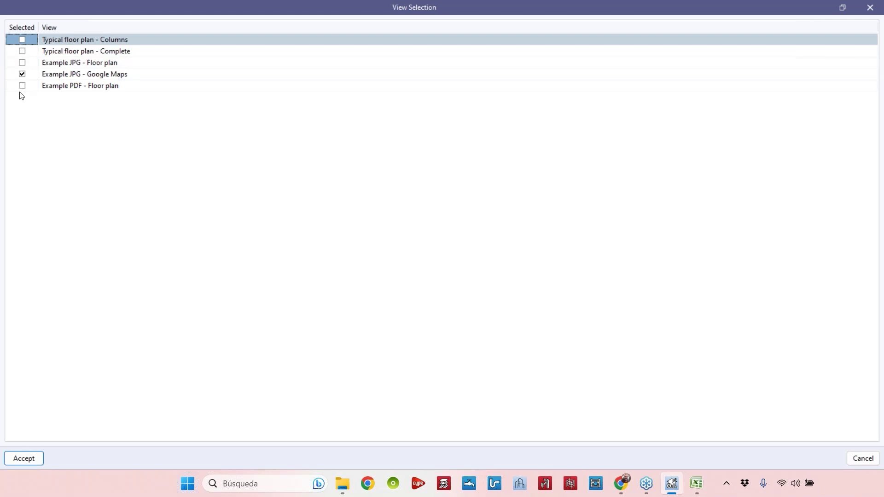
pyautogui.click(22, 62)
pyautogui.click(24, 458)
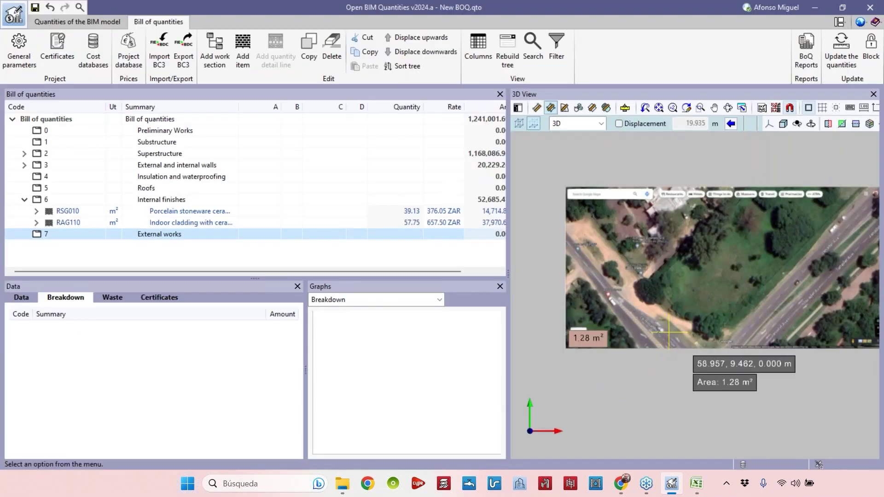
pyautogui.moveTo(639, 351)
pyautogui.keyDown('shift'); pyautogui.mouseDown(button='middle')
pyautogui.moveTo(662, 262)
pyautogui.moveTo(757, 216)
pyautogui.moveTo(801, 143)
pyautogui.moveTo(685, 257)
pyautogui.moveTo(679, 287)
pyautogui.moveTo(624, 319)
pyautogui.mouseUp(button='middle'); pyautogui.keyUp('shift')
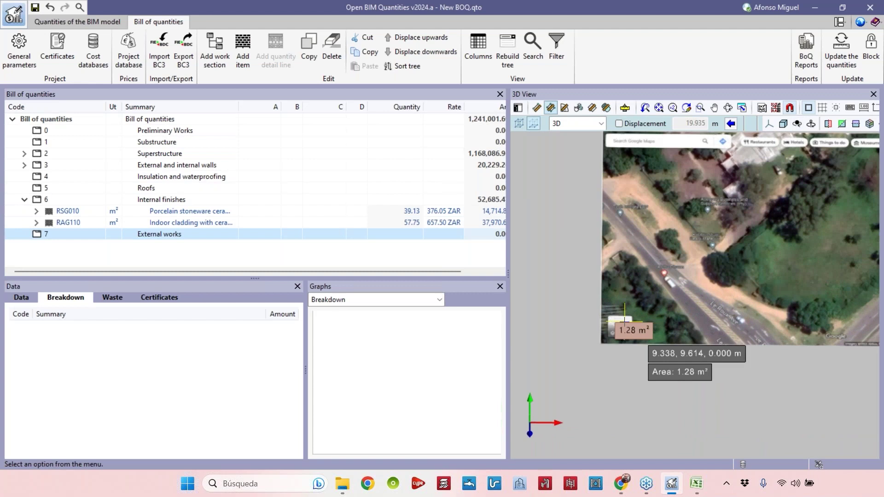
pyautogui.scroll(2, 624, 319)
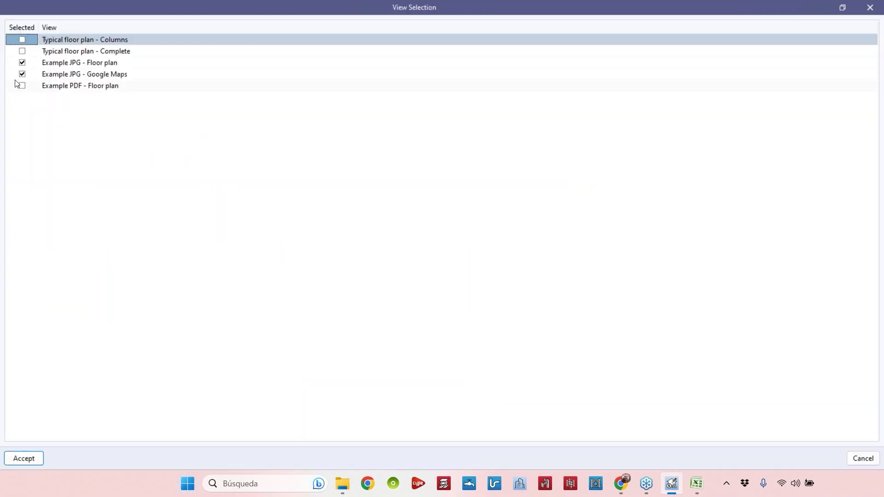
# Add the Typical floor plan - Complete view and pan across the map and buildings.
pyautogui.click(25, 64)
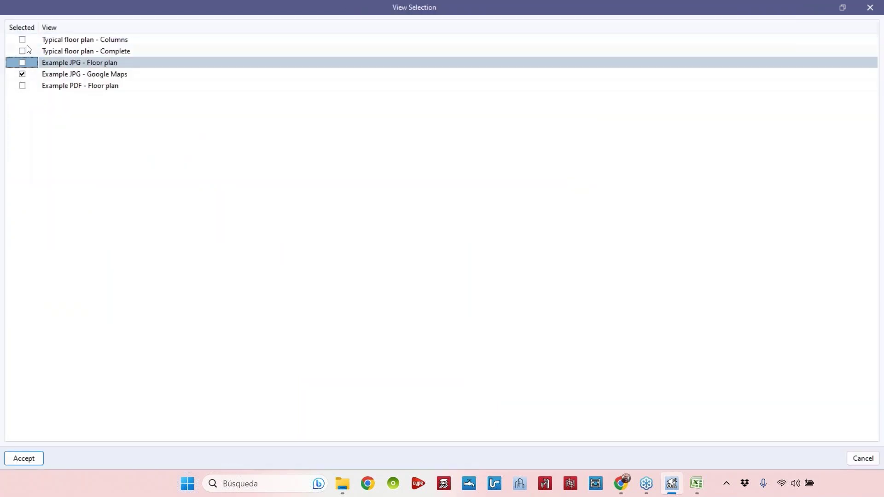
pyautogui.click(22, 51)
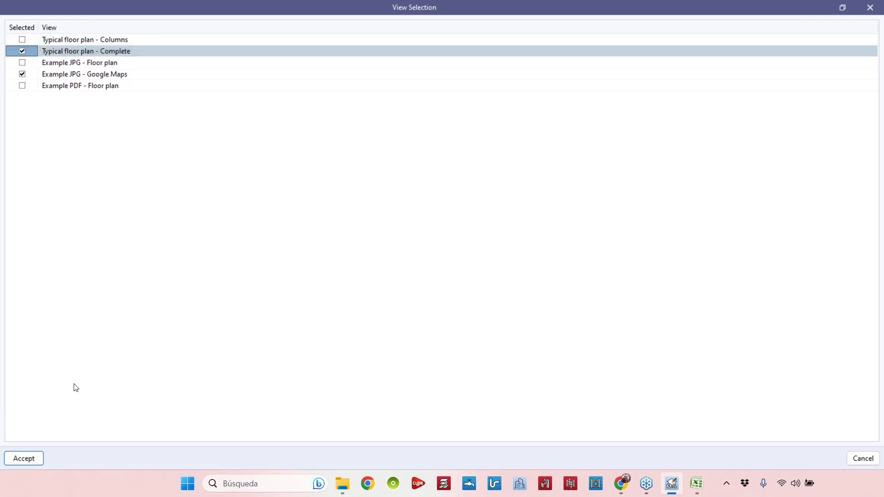
pyautogui.click(24, 459)
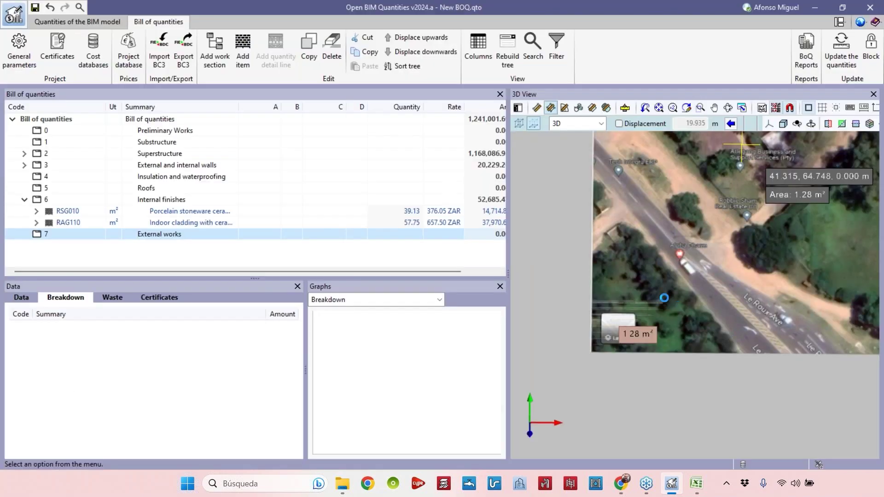
pyautogui.scroll(-5, 664, 298)
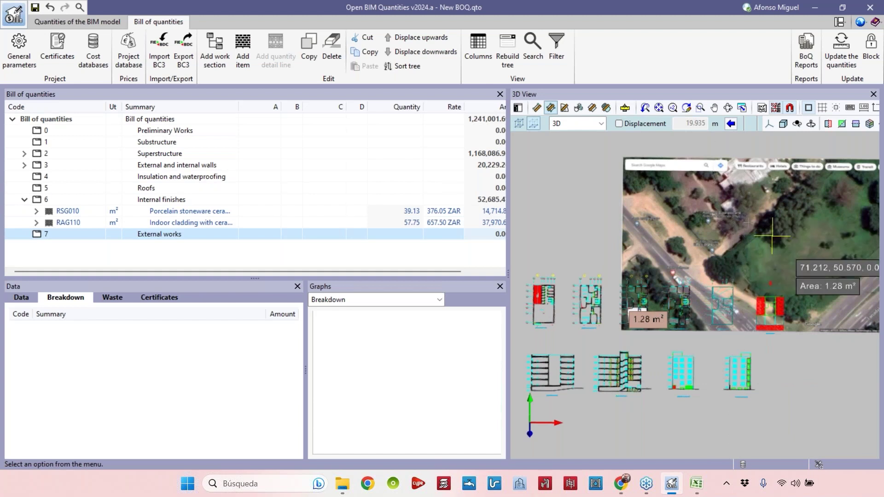
pyautogui.scroll(-2, 772, 235)
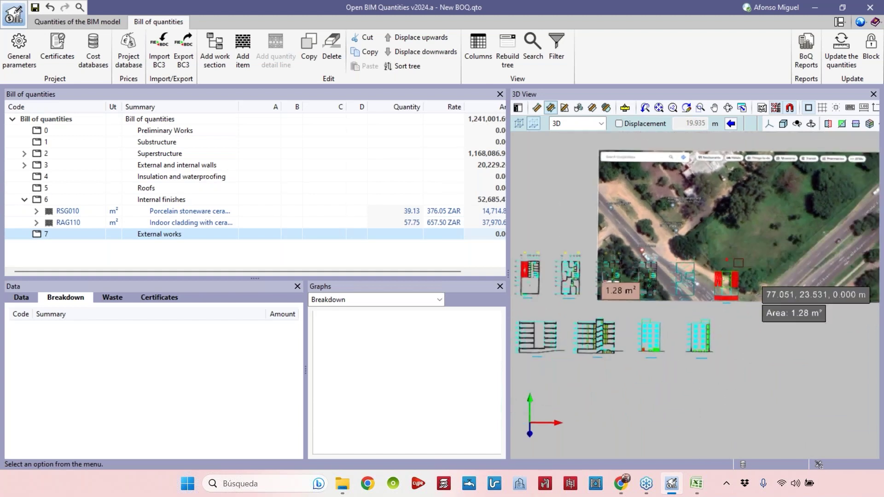
pyautogui.scroll(-2, 635, 237)
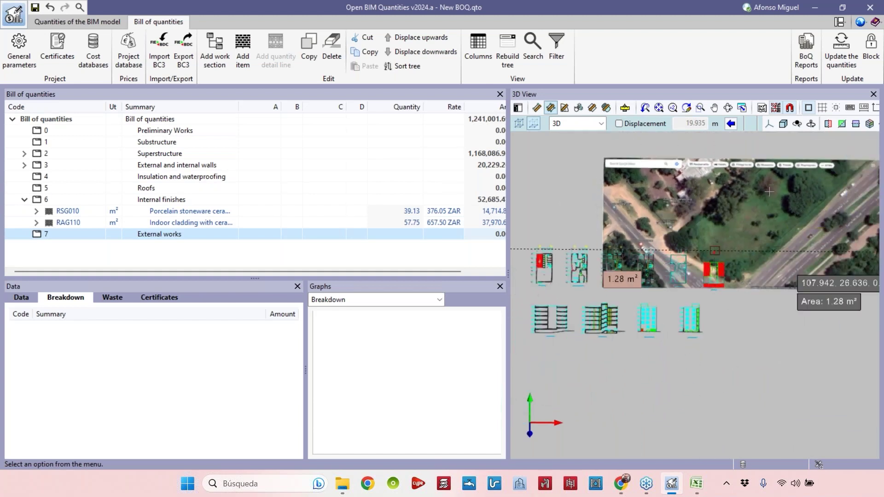
pyautogui.scroll(1, 732, 219)
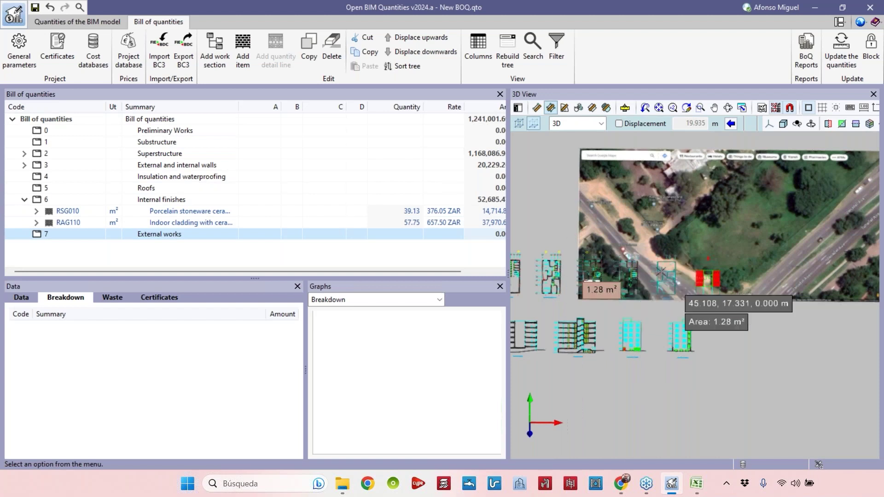
pyautogui.scroll(4, 586, 287)
pyautogui.scroll(-1, 583, 282)
pyautogui.scroll(-1, 589, 276)
pyautogui.moveTo(723, 242); pyautogui.dragTo(675, 268, button='middle')
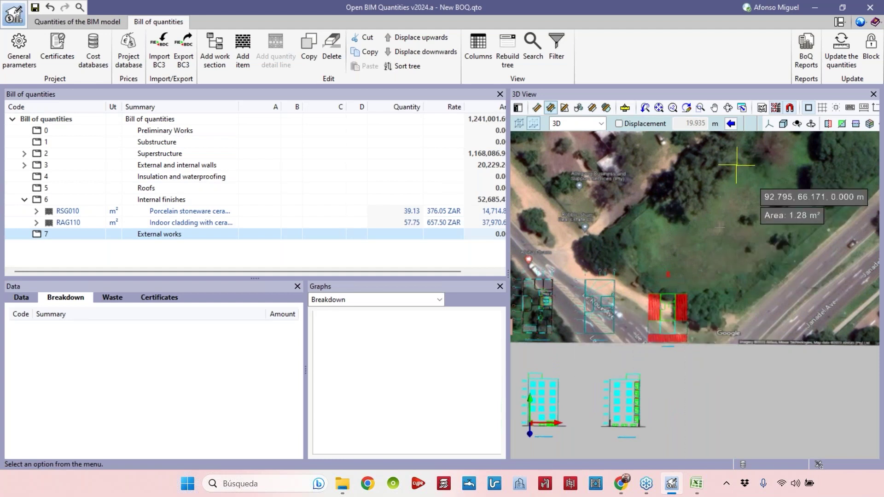
pyautogui.scroll(-3, 691, 235)
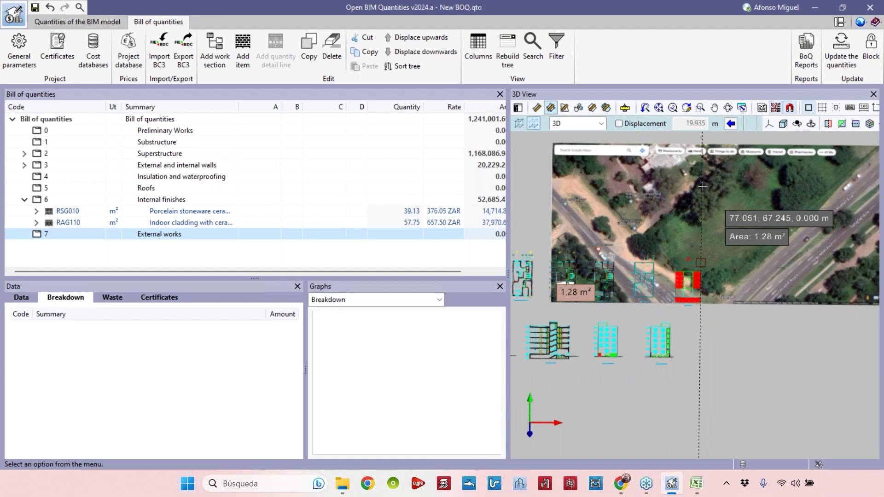
# Remove the Typical floor plan - Complete view, leaving only the aerial map, and widen the 3D View panel.
pyautogui.click(776, 109)
pyautogui.click(23, 52)
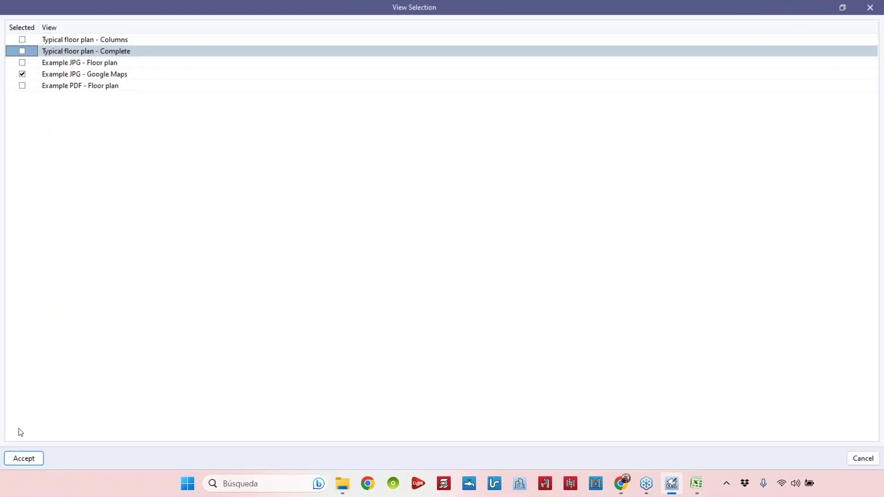
pyautogui.click(24, 458)
pyautogui.moveTo(694, 261); pyautogui.dragTo(657, 247, button='middle')
pyautogui.moveTo(507, 277); pyautogui.dragTo(433, 277)
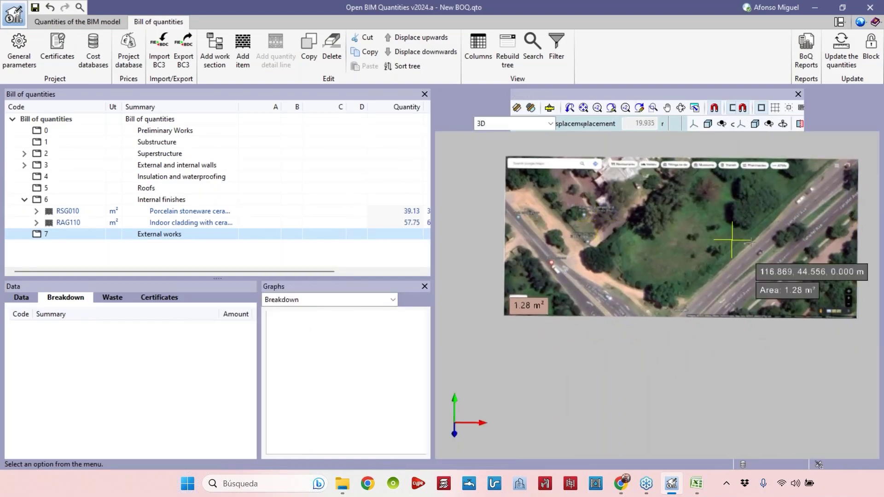
pyautogui.scroll(2, 648, 212)
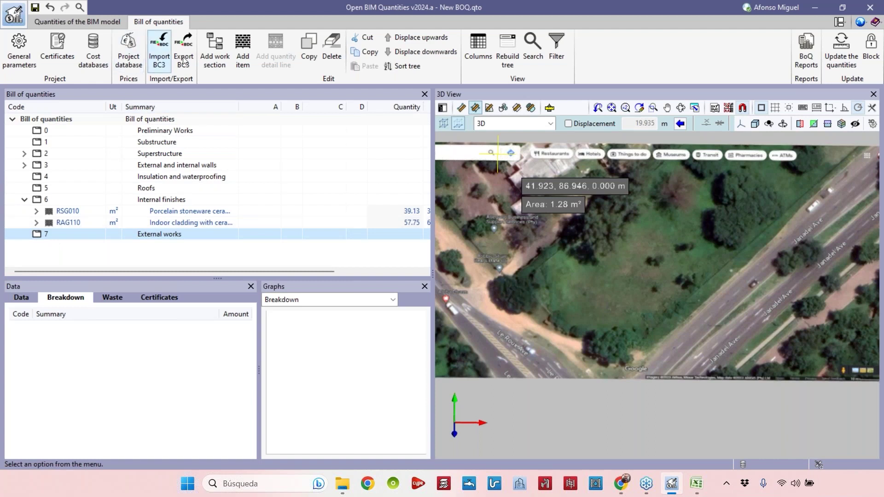
# Add load-bearing masonry wall FEA020 to External works via a 'wall' database search.
pyautogui.click(243, 54)
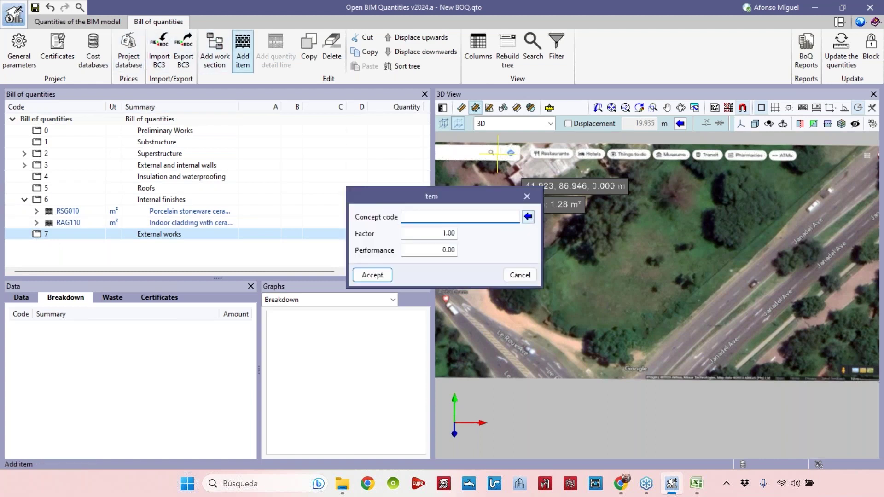
pyautogui.click(528, 217)
pyautogui.write('wall')
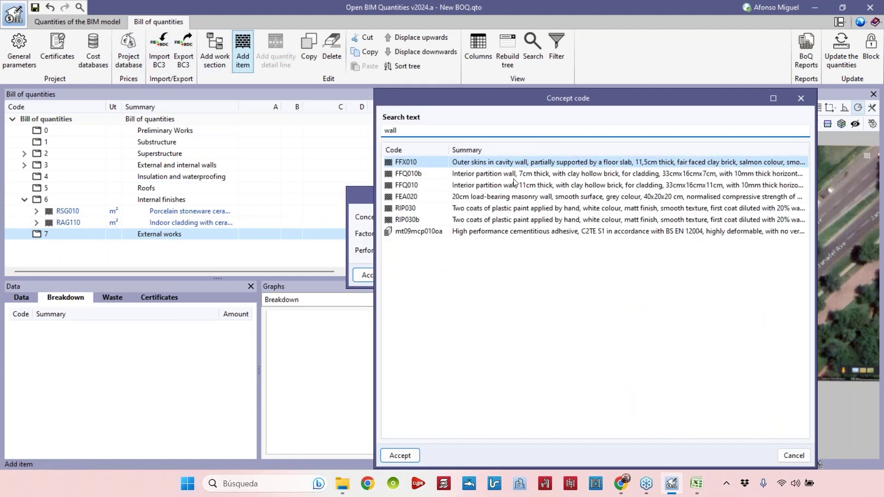
pyautogui.click(510, 196)
pyautogui.click(500, 210)
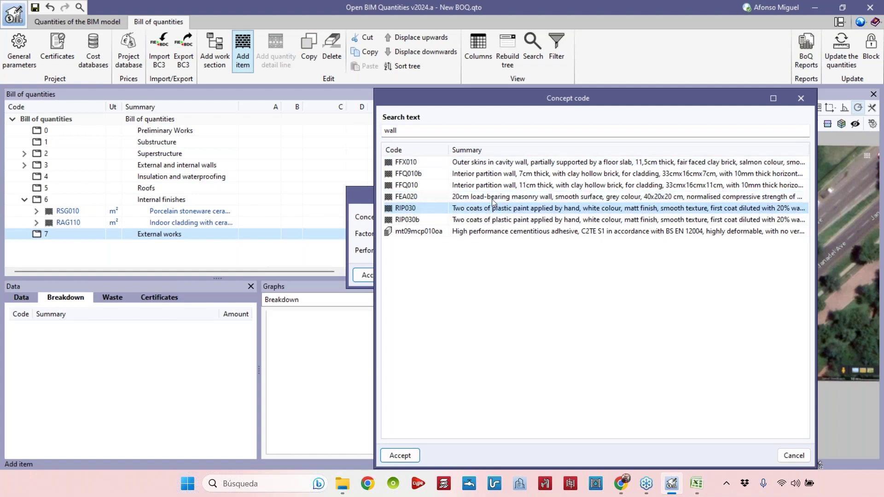
pyautogui.click(491, 198)
pyautogui.click(400, 456)
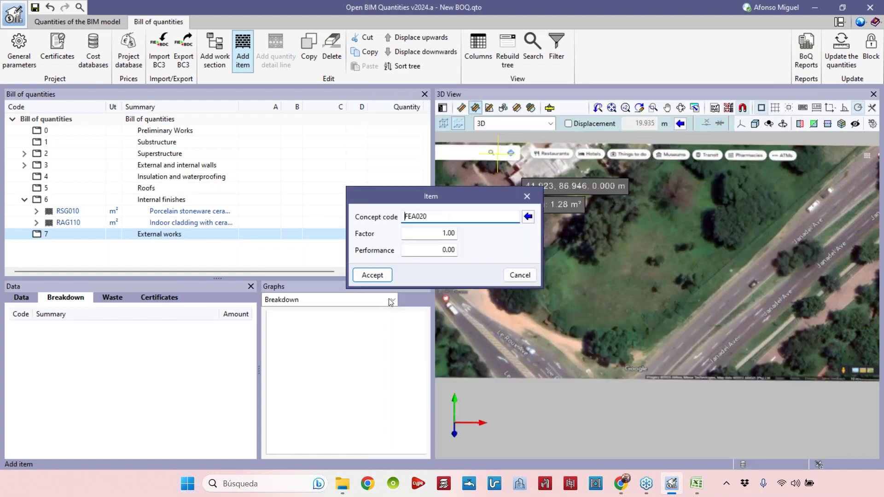
pyautogui.click(371, 275)
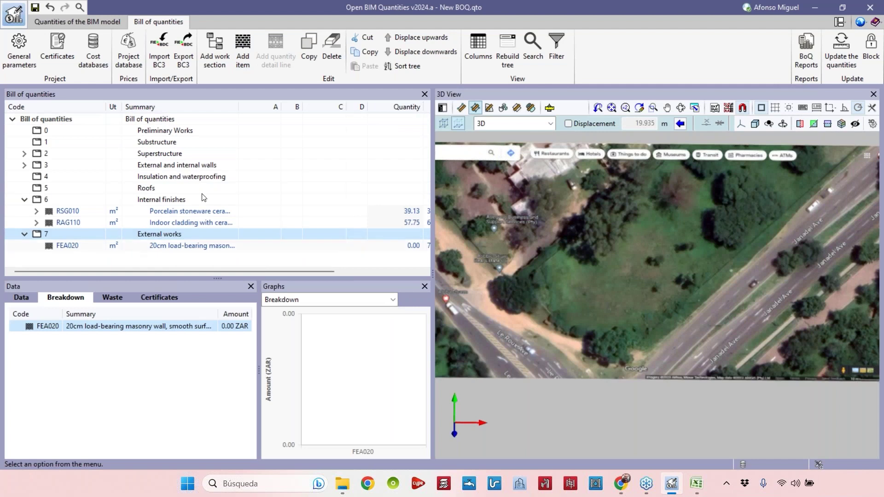
# Create a Wall quantity line for FEA020 with Length and Height factors and Height 1.80.
pyautogui.click(282, 52)
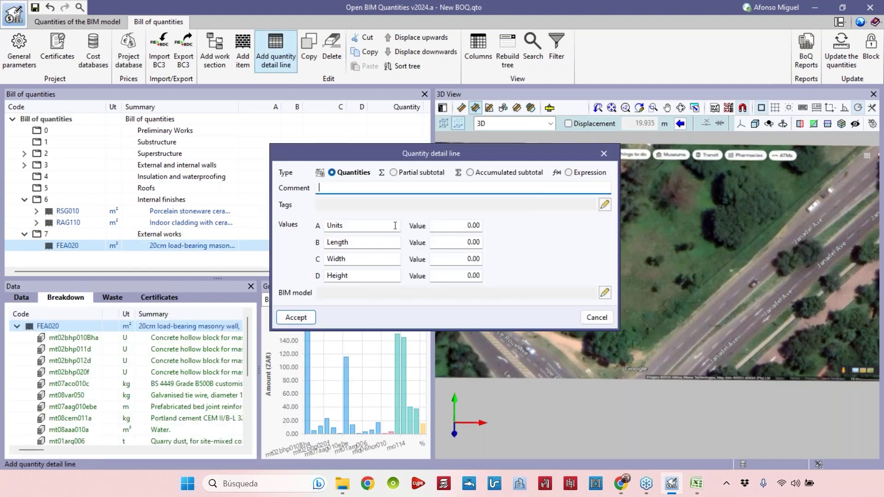
pyautogui.click(374, 226)
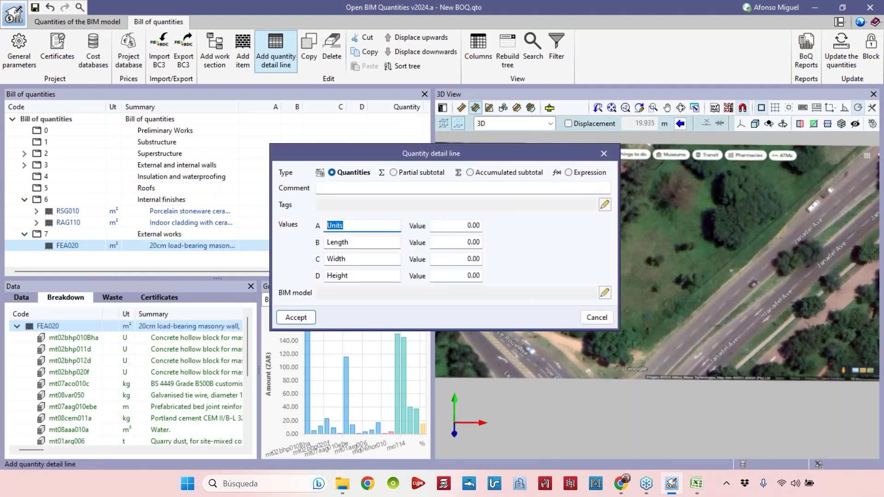
pyautogui.write('Length')
pyautogui.press('Tab')
pyautogui.press('Tab')
pyautogui.press('Tab')
pyautogui.doubleClick(351, 245)
pyautogui.write('Height')
pyautogui.press('Tab')
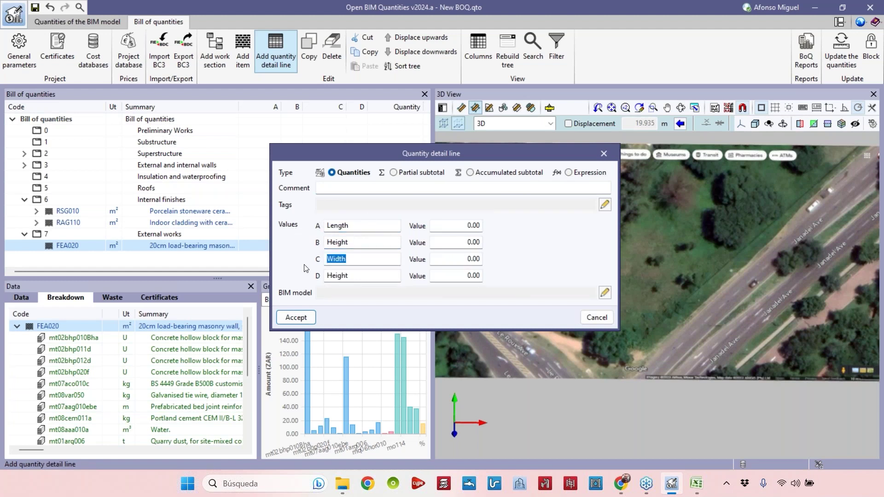
pyautogui.doubleClick(352, 275)
pyautogui.press('BackSpace')
pyautogui.click(376, 195)
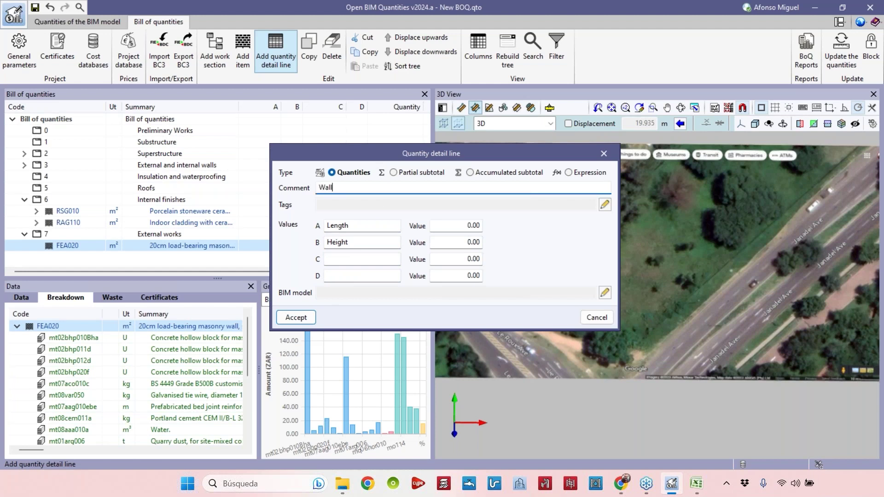
pyautogui.press('Tab')
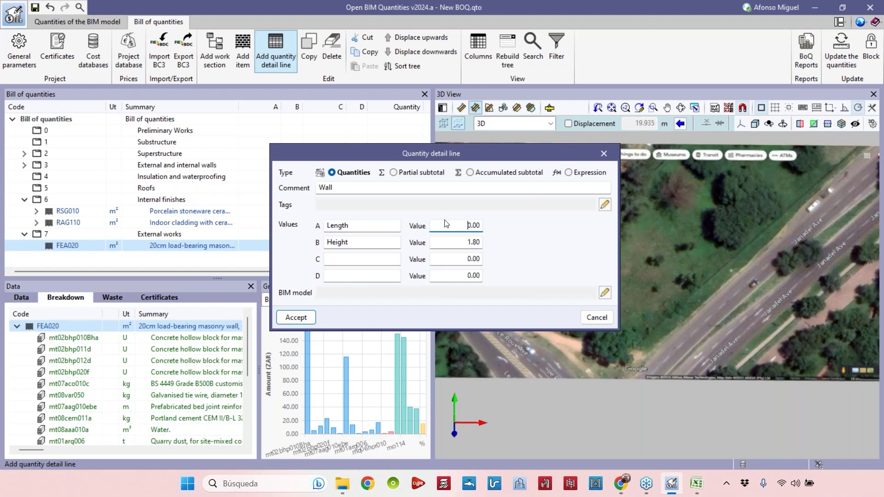
pyautogui.click(296, 317)
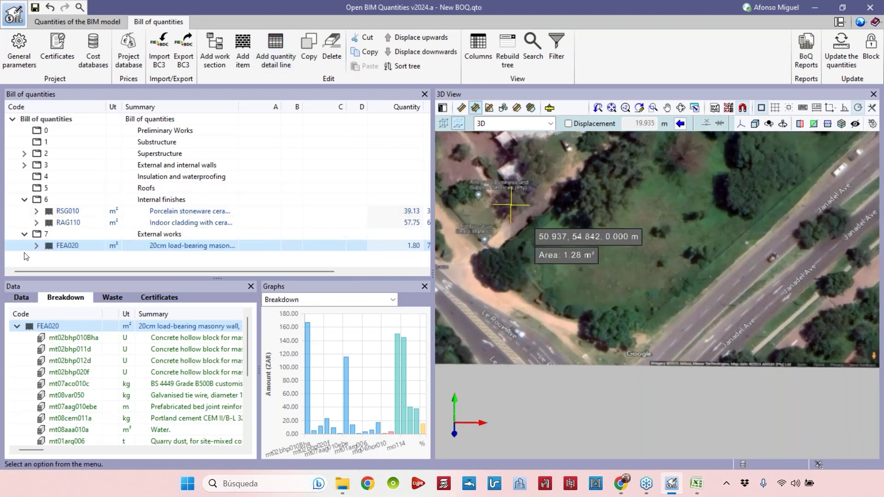
# On the Wall line, measure a length from the plot's starting corner to its second corner at 45.390 m.
pyautogui.click(176, 257)
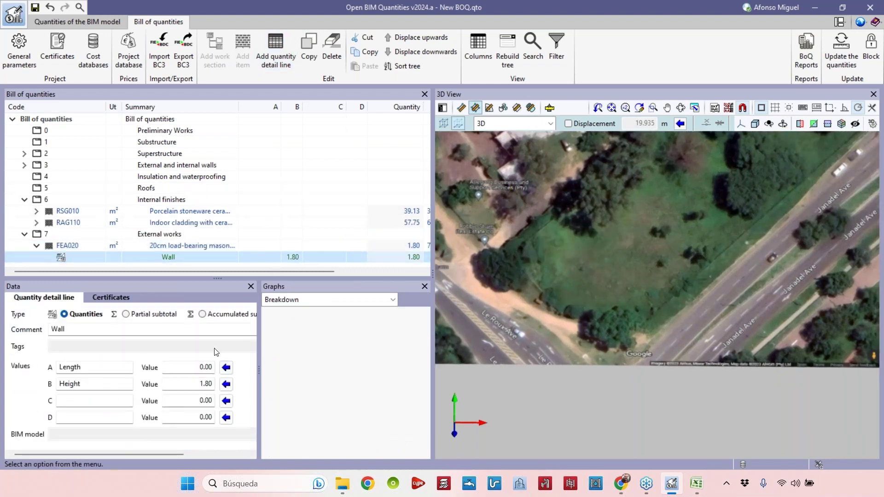
pyautogui.click(464, 109)
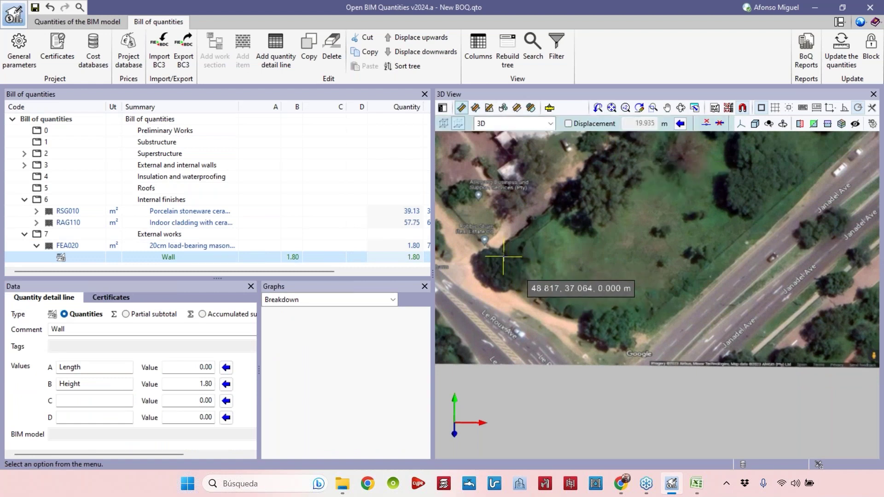
pyautogui.scroll(6, 492, 193)
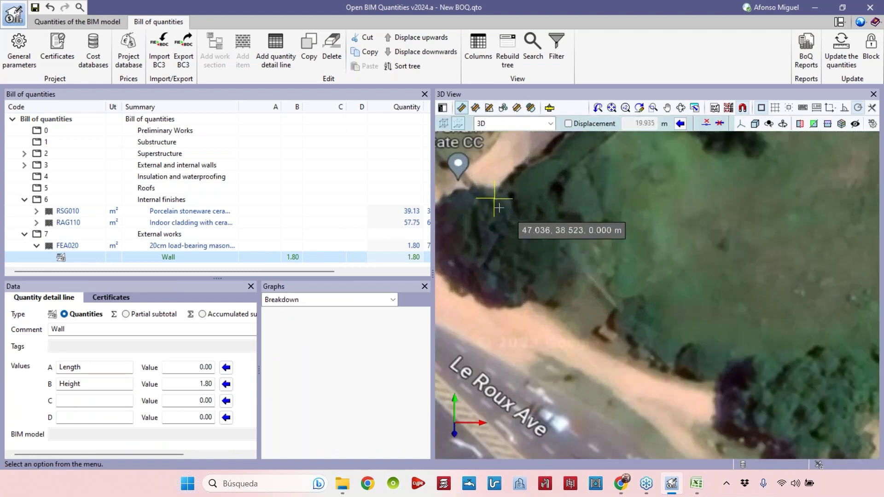
pyautogui.click(500, 210)
pyautogui.scroll(-5, 507, 225)
pyautogui.click(608, 323)
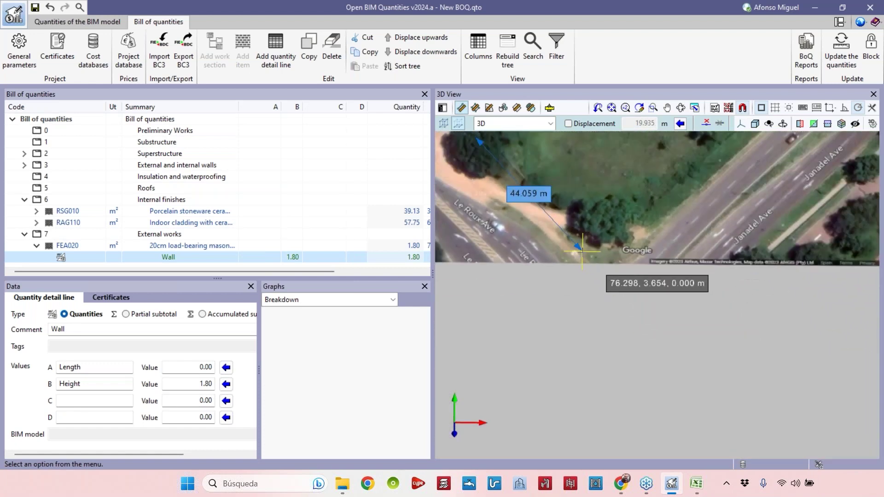
pyautogui.click(588, 249)
pyautogui.scroll(-4, 653, 217)
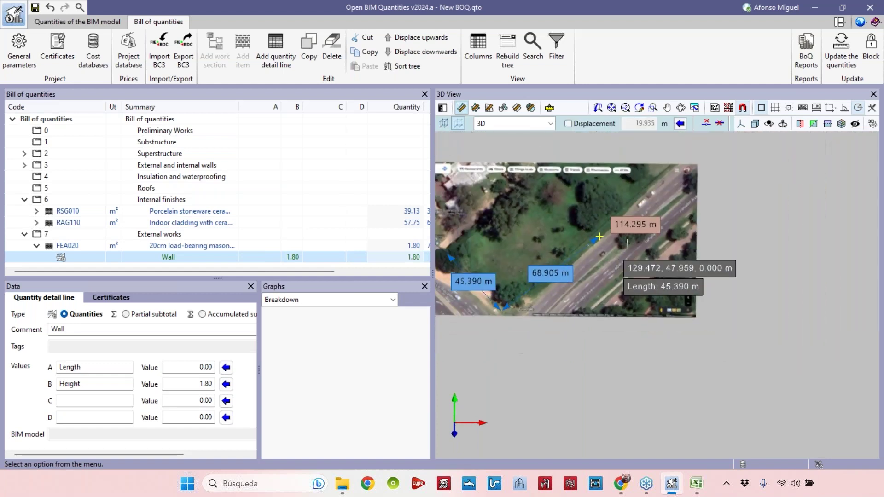
pyautogui.scroll(4, 634, 236)
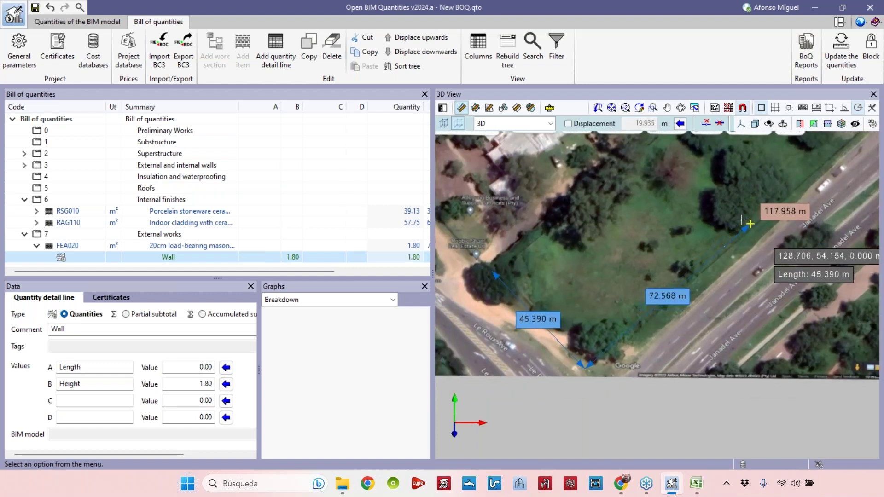
# Close the plot perimeter and import the 229.37 m length into the Wall line's Length.
pyautogui.click(745, 225)
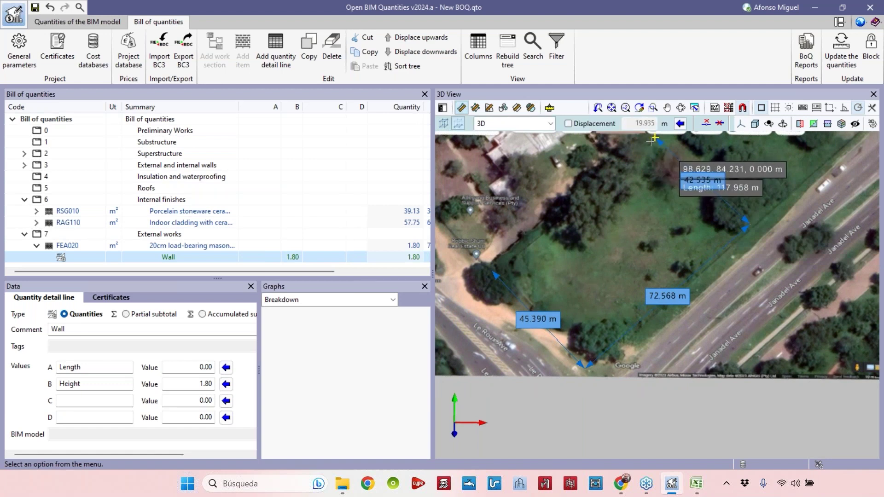
pyautogui.click(655, 139)
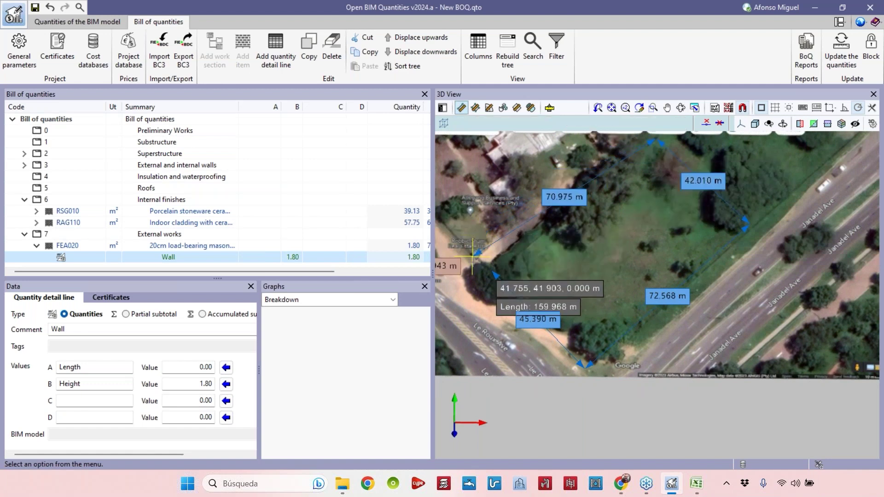
pyautogui.click(490, 270)
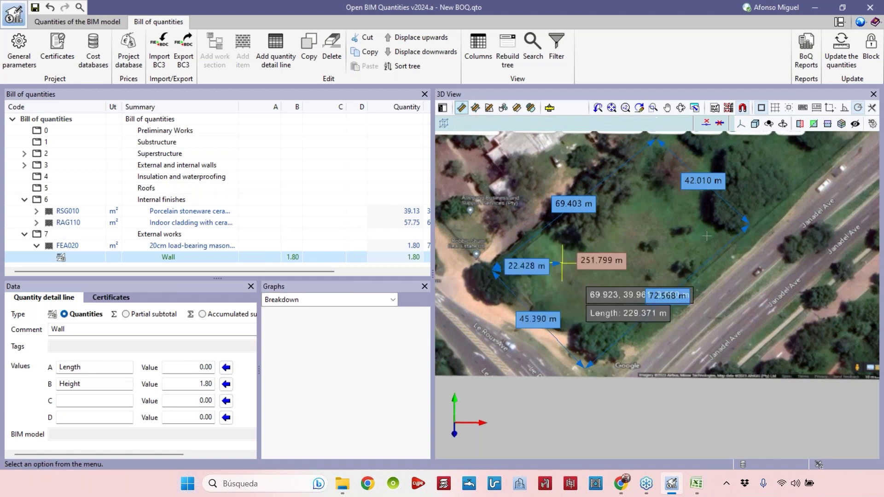
pyautogui.scroll(-3, 641, 263)
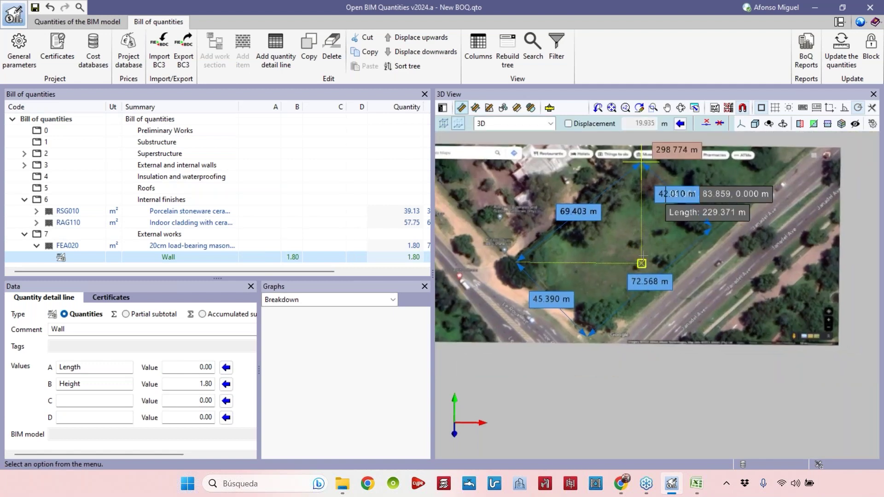
pyautogui.scroll(3, 641, 263)
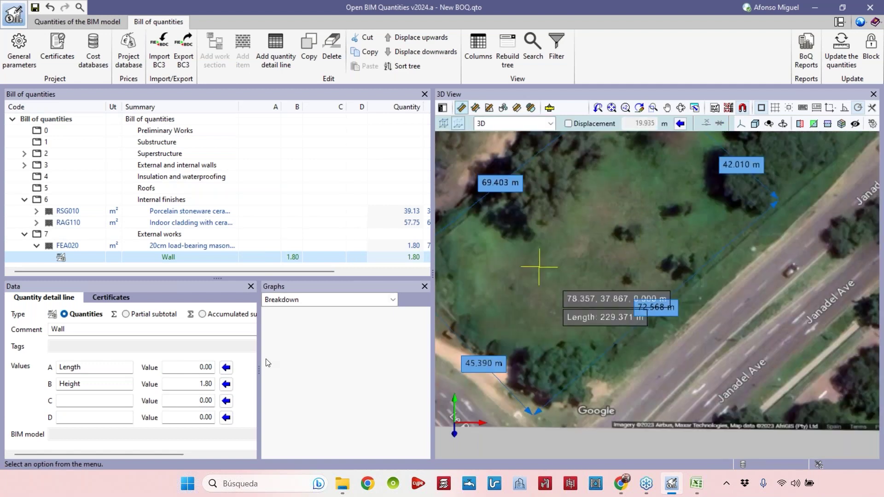
pyautogui.click(226, 368)
pyautogui.doubleClick(213, 366)
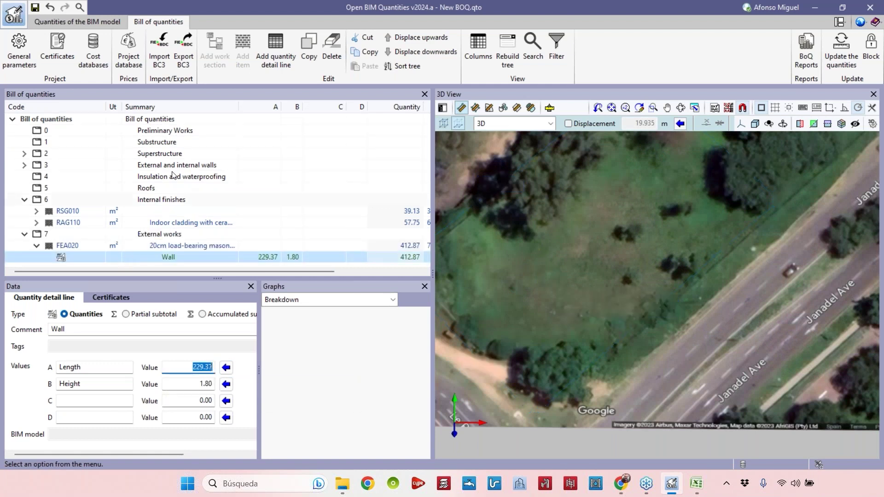
# Widen the bill panel to show Rate and Amount, with FEA020 at 316,431.83 ZAR.
pyautogui.moveTo(434, 262); pyautogui.dragTo(450, 262)
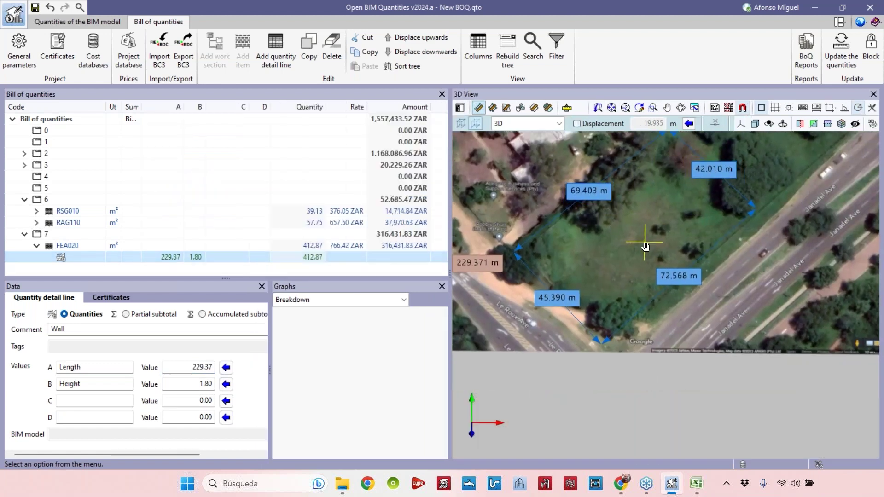
pyautogui.scroll(2, 646, 240)
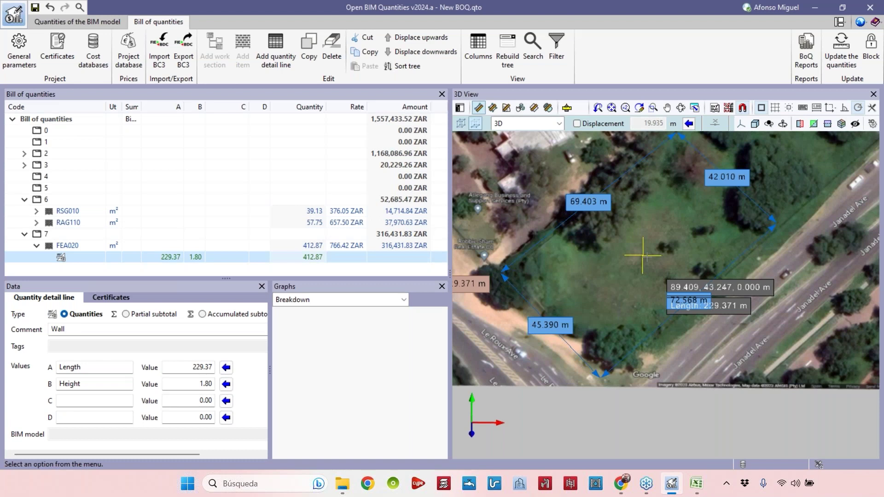
pyautogui.scroll(5, 660, 241)
pyautogui.scroll(-5, 667, 270)
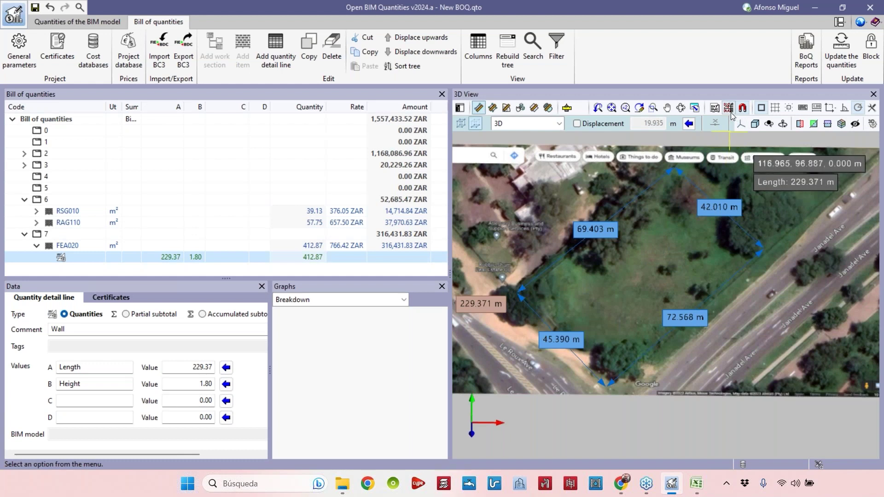
# Replace the Google Maps JPG background with the Example PDF floor plan.
pyautogui.click(729, 108)
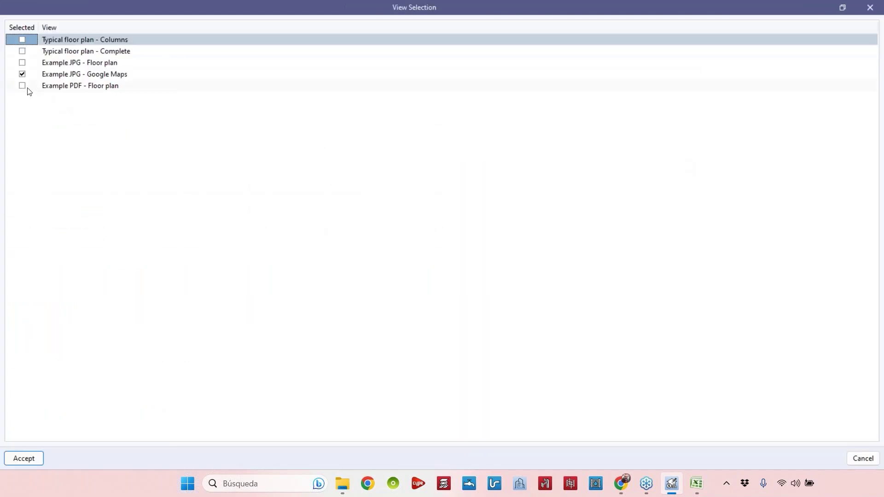
pyautogui.click(22, 86)
pyautogui.click(22, 75)
pyautogui.click(25, 459)
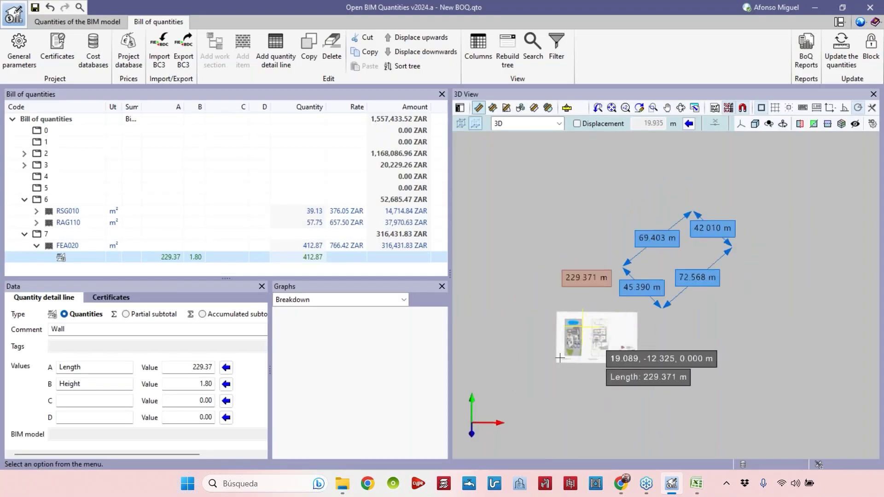
# Inspect the cost breakdowns of items RSG010 and RAG110, widening the bill panel slightly.
pyautogui.scroll(5, 559, 358)
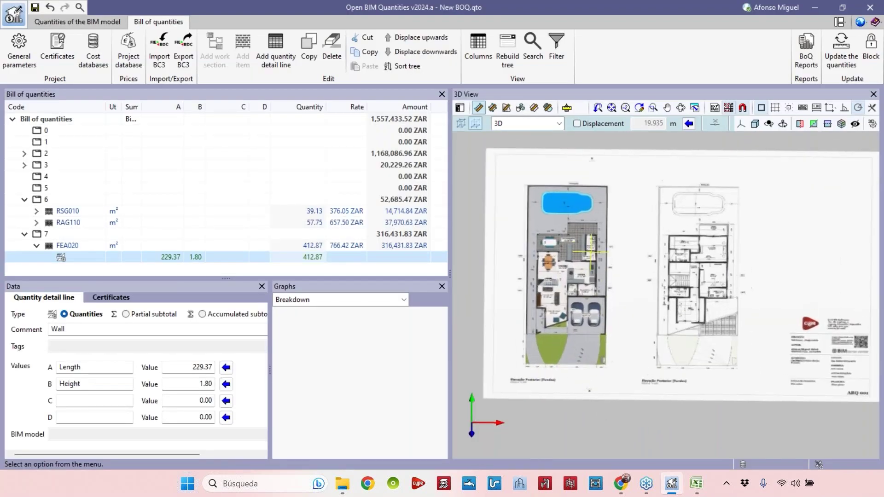
pyautogui.scroll(3, 589, 253)
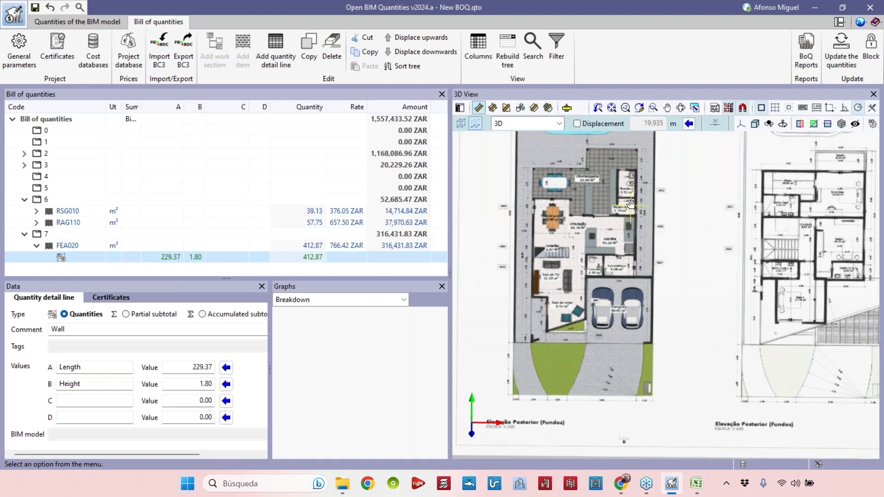
pyautogui.scroll(4, 630, 204)
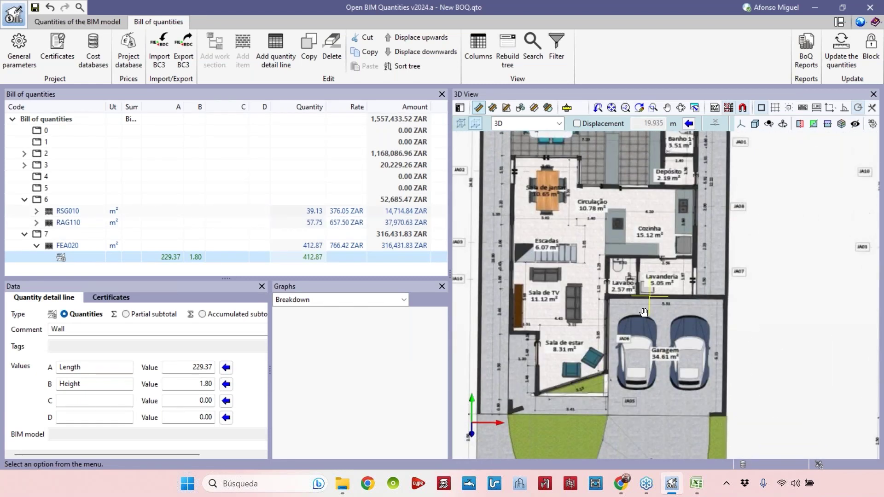
pyautogui.moveTo(643, 313); pyautogui.dragTo(637, 328, button='middle')
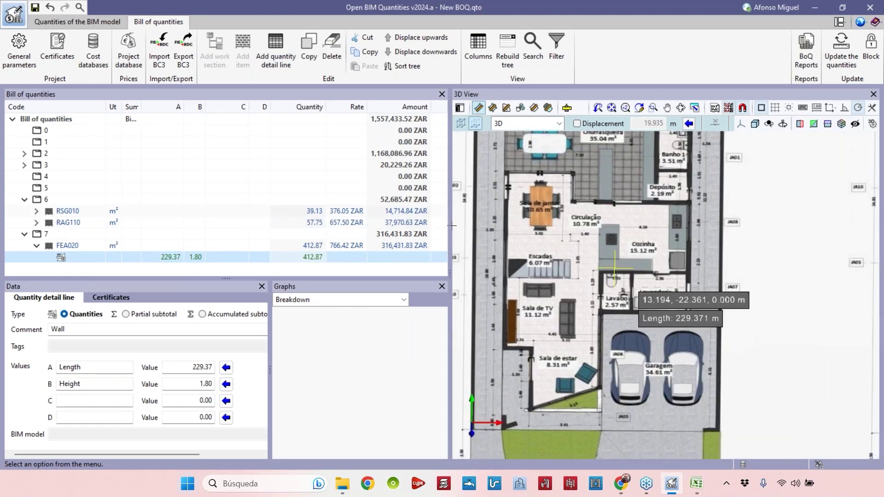
pyautogui.click(66, 214)
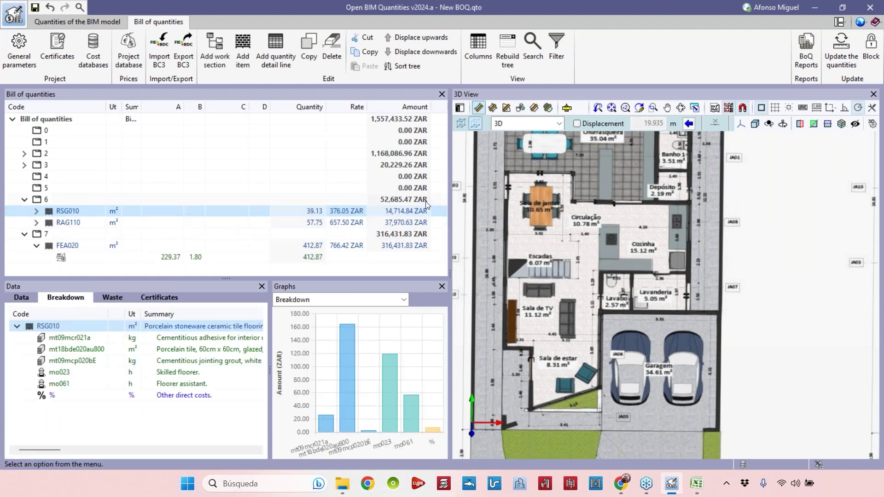
pyautogui.moveTo(448, 204); pyautogui.dragTo(459, 203)
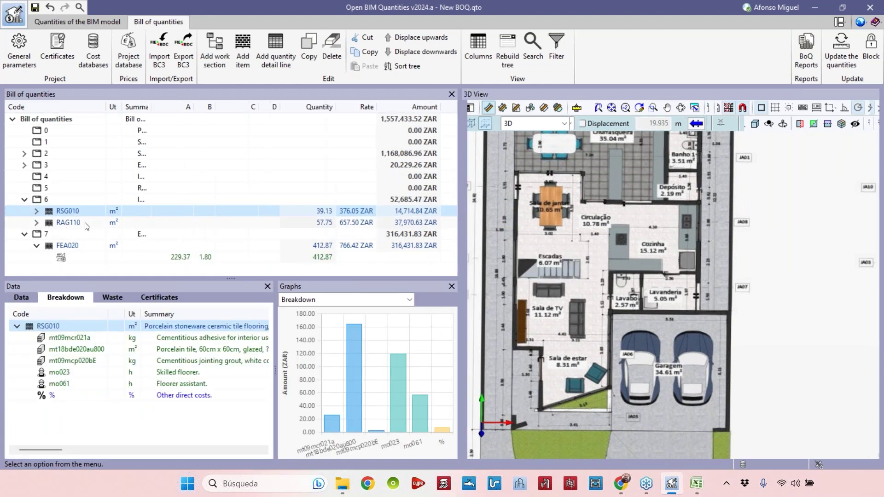
pyautogui.click(85, 225)
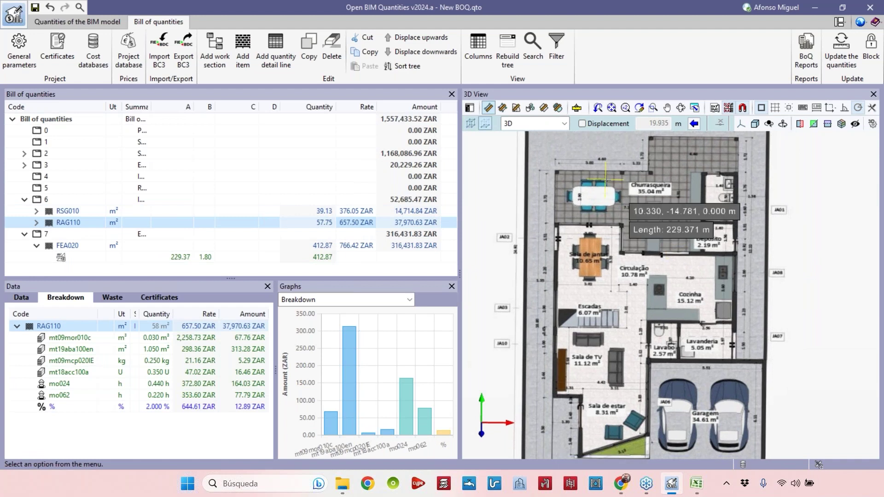
# Pan to the Banho 1 and Depósito rooms and expand RSG010 to its 39.13 Garage line.
pyautogui.scroll(4, 605, 181)
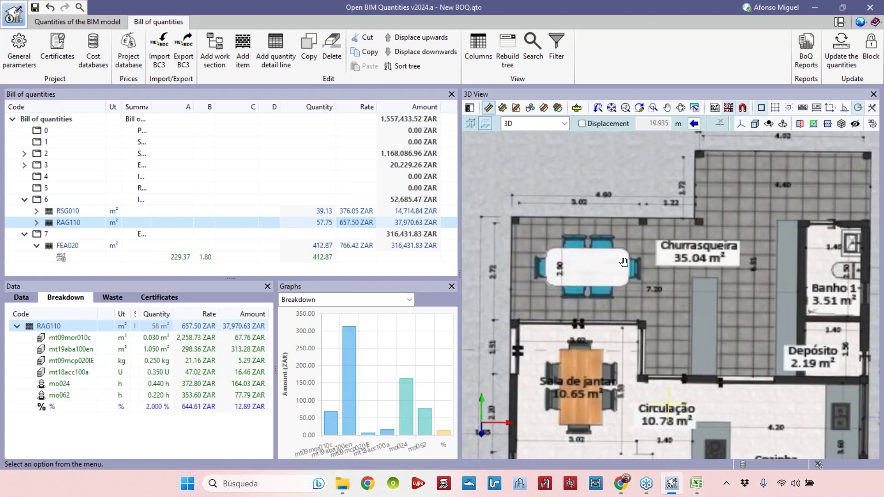
pyautogui.moveTo(624, 262); pyautogui.dragTo(461, 197, button='middle')
pyautogui.scroll(3, 674, 364)
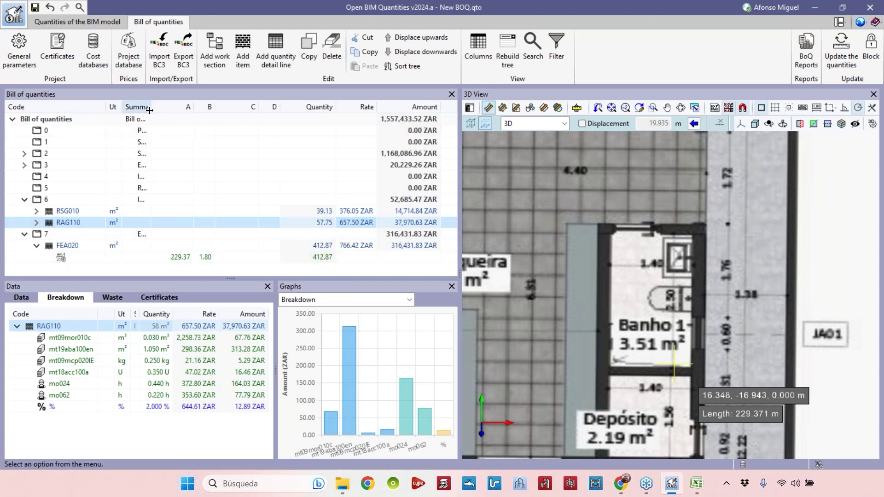
pyautogui.moveTo(150, 110); pyautogui.dragTo(248, 111)
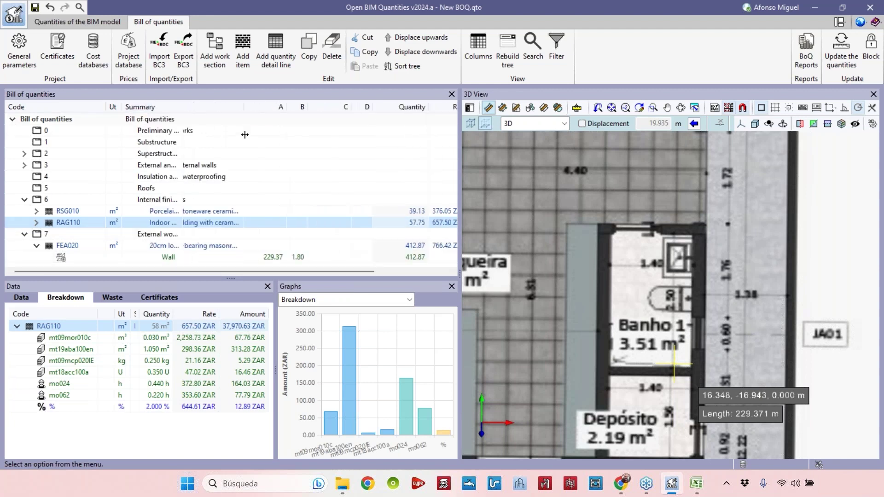
pyautogui.click(36, 211)
pyautogui.click(103, 221)
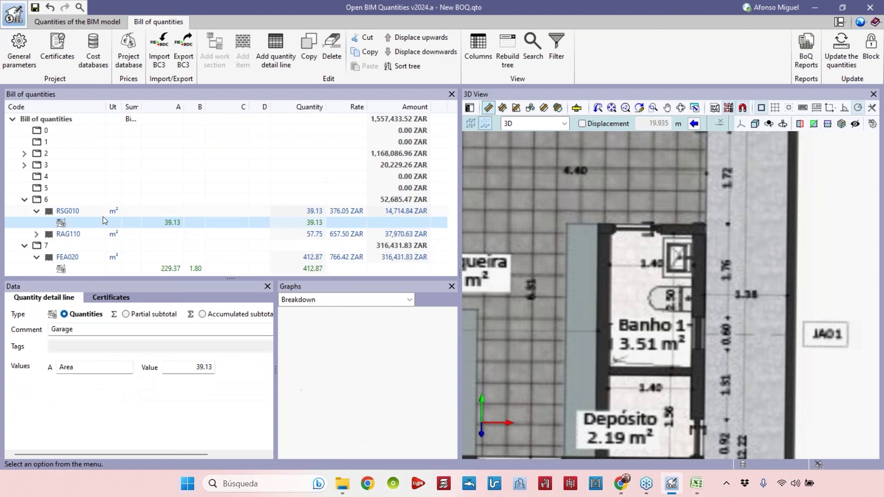
# Add a BWC quantity detail line to RSG010 labelled Area, with the other labels cleared.
pyautogui.click(275, 51)
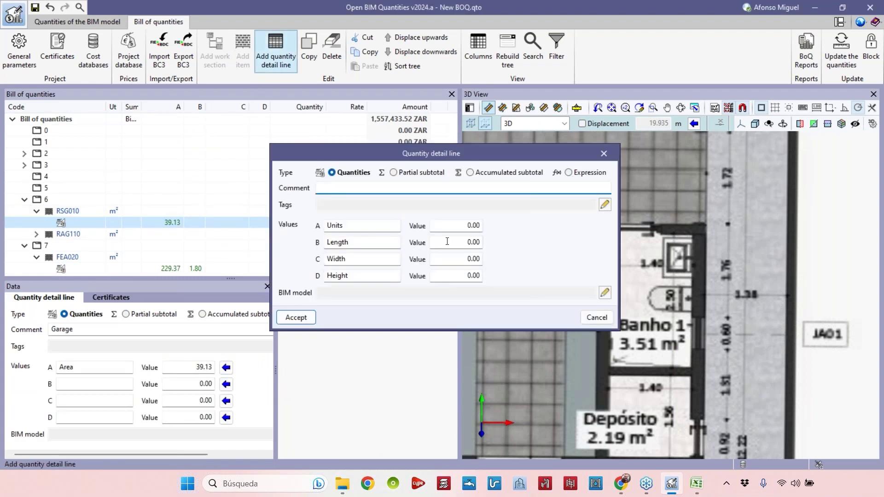
pyautogui.doubleClick(357, 224)
pyautogui.write('Area')
pyautogui.press('Tab')
pyautogui.press('BackSpace')
pyautogui.press('Tab')
pyautogui.press('BackSpace')
pyautogui.click(339, 190)
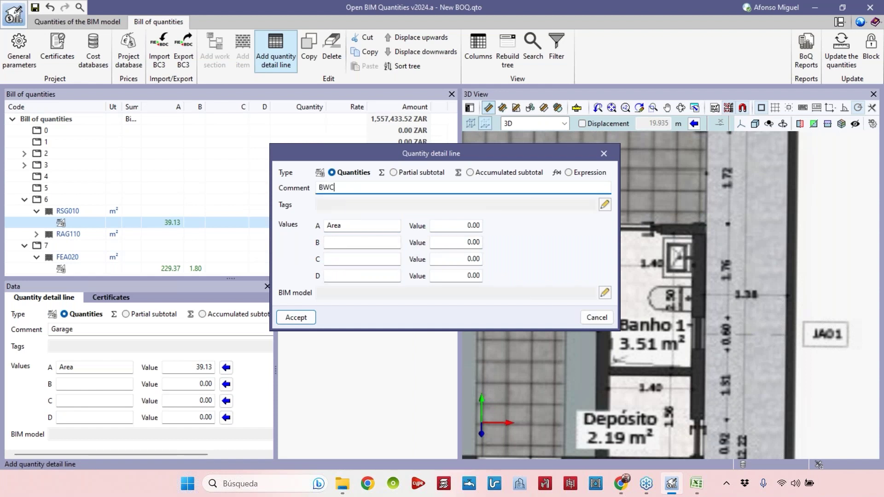
pyautogui.click(296, 318)
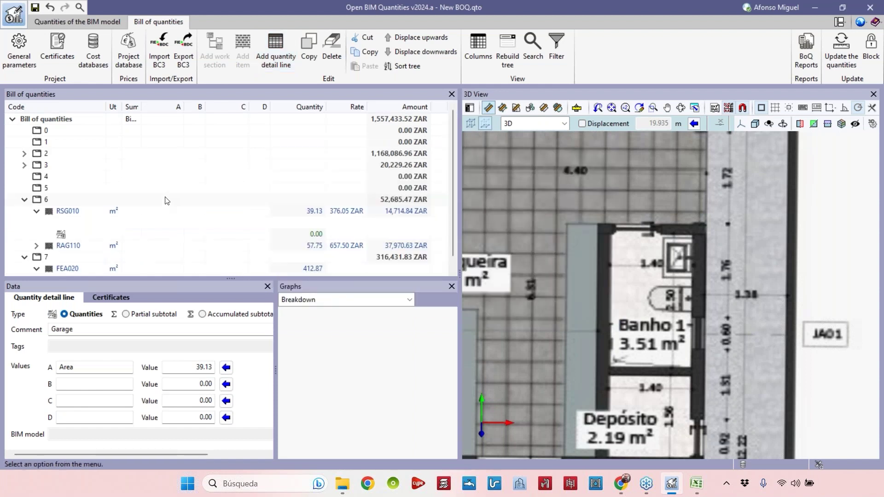
# Trace the bathroom outline on the plan to measure its 3.21 m² area.
pyautogui.click(503, 109)
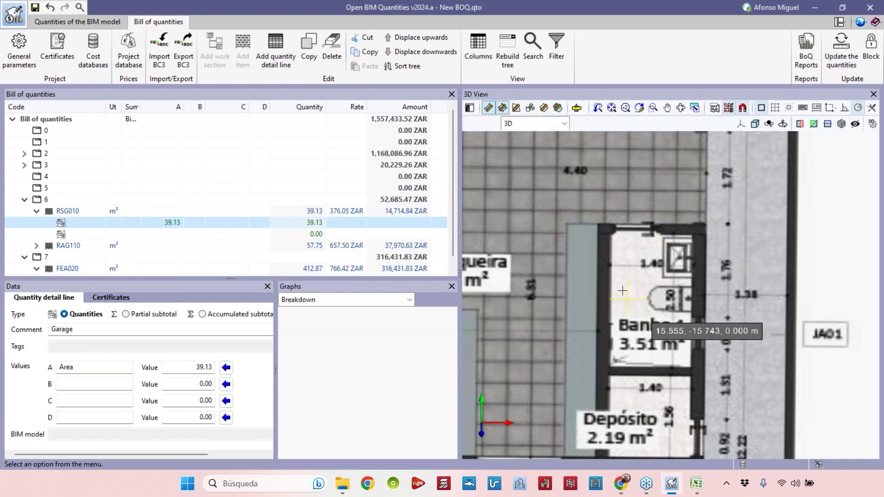
pyautogui.click(612, 239)
pyautogui.click(613, 365)
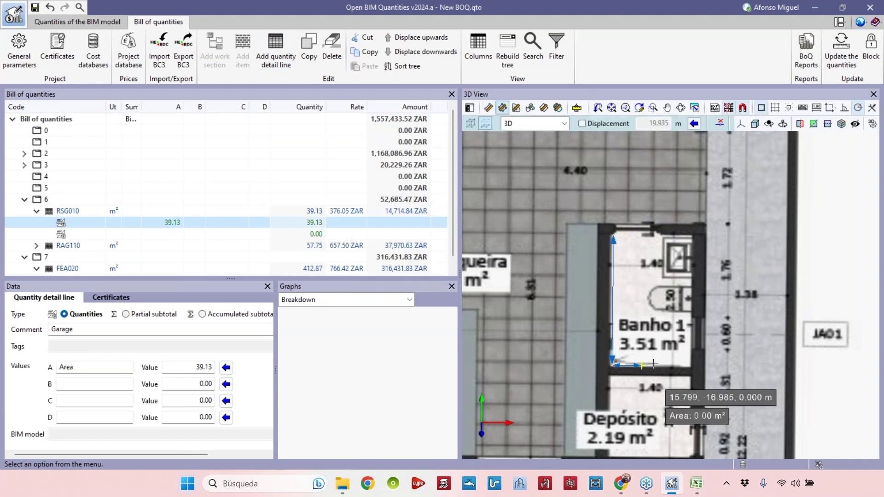
pyautogui.click(689, 365)
pyautogui.click(691, 236)
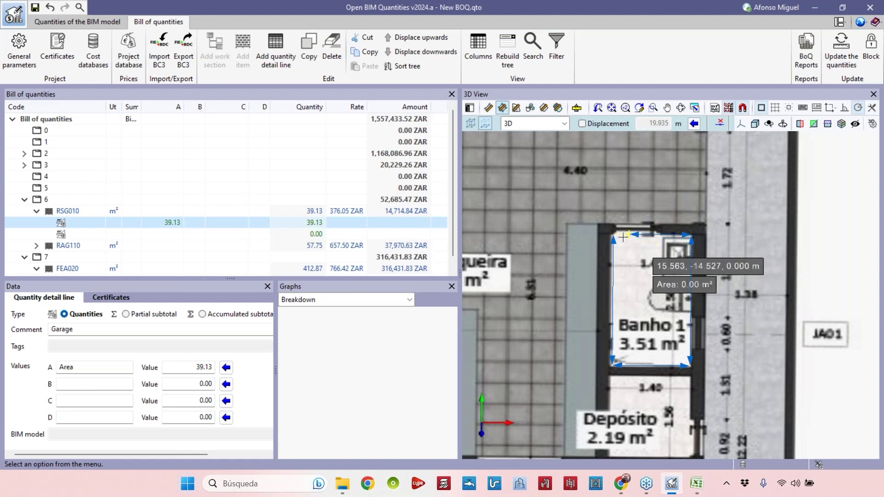
pyautogui.click(612, 234)
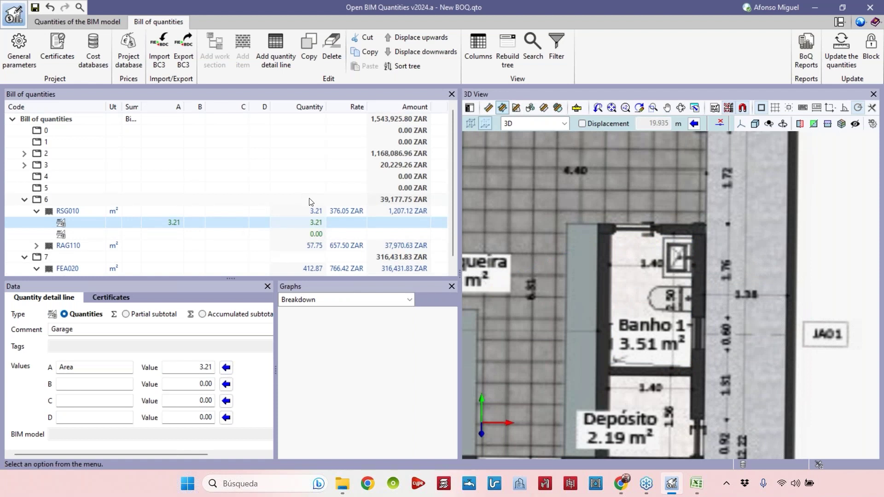
pyautogui.scroll(-1, 309, 202)
pyautogui.scroll(-5, 686, 260)
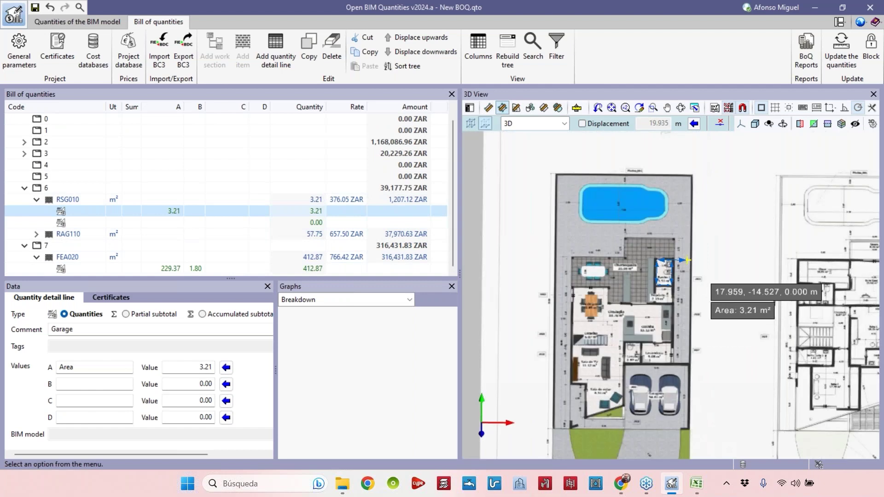
pyautogui.scroll(4, 686, 260)
pyautogui.scroll(-5, 662, 276)
pyautogui.moveTo(655, 268); pyautogui.dragTo(590, 308, button='middle')
pyautogui.scroll(-2, 638, 275)
pyautogui.scroll(2, 590, 308)
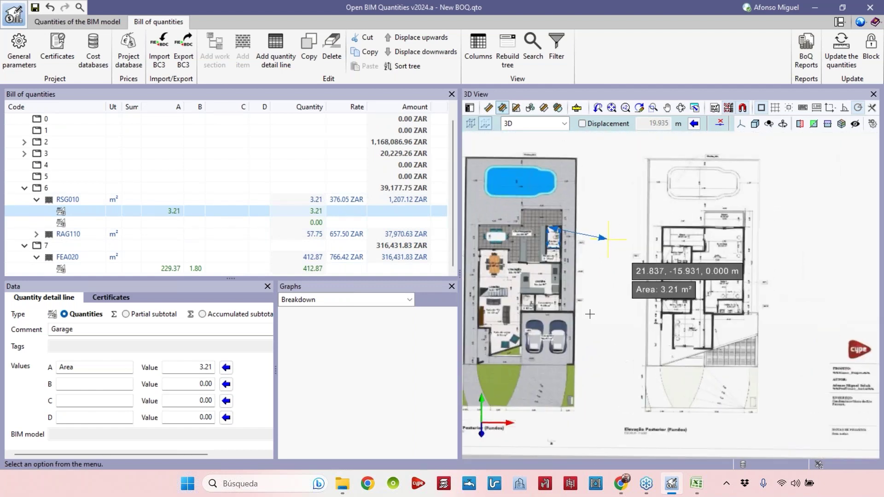
pyautogui.scroll(-2, 610, 276)
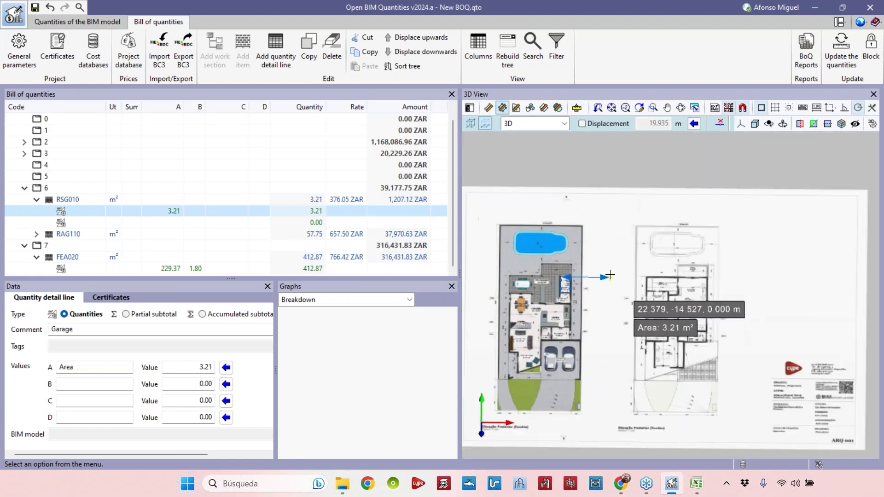
pyautogui.scroll(-1, 610, 275)
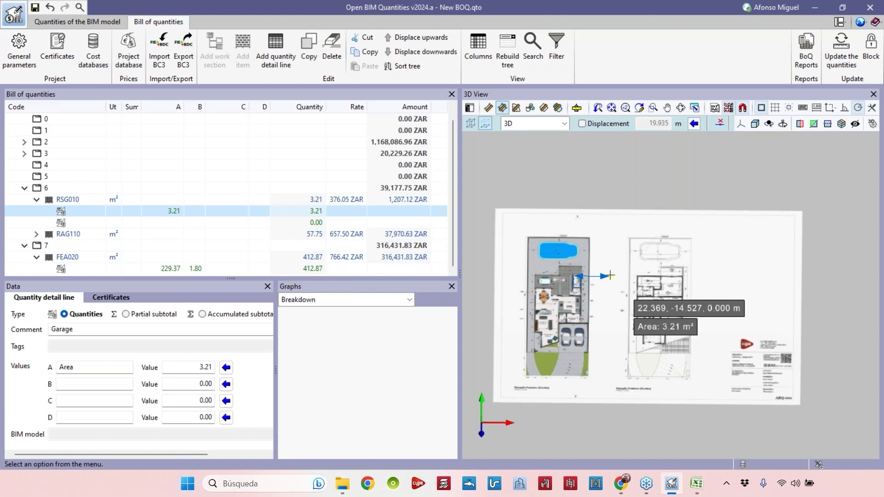
pyautogui.click(620, 483)
pyautogui.click(180, 266)
pyautogui.scroll(-1, 290, 225)
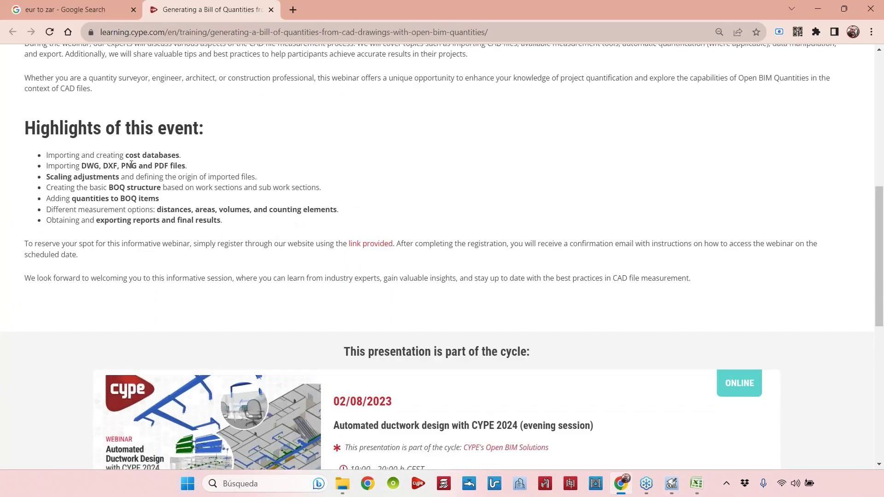
pyautogui.moveTo(48, 157); pyautogui.dragTo(147, 157)
pyautogui.moveTo(46, 165); pyautogui.dragTo(165, 164)
pyautogui.moveTo(64, 178); pyautogui.dragTo(249, 189)
pyautogui.moveTo(139, 199); pyautogui.dragTo(221, 210)
pyautogui.moveTo(222, 210); pyautogui.dragTo(320, 210)
pyautogui.moveTo(67, 223); pyautogui.dragTo(153, 221)
pyautogui.moveTo(166, 221); pyautogui.dragTo(70, 223)
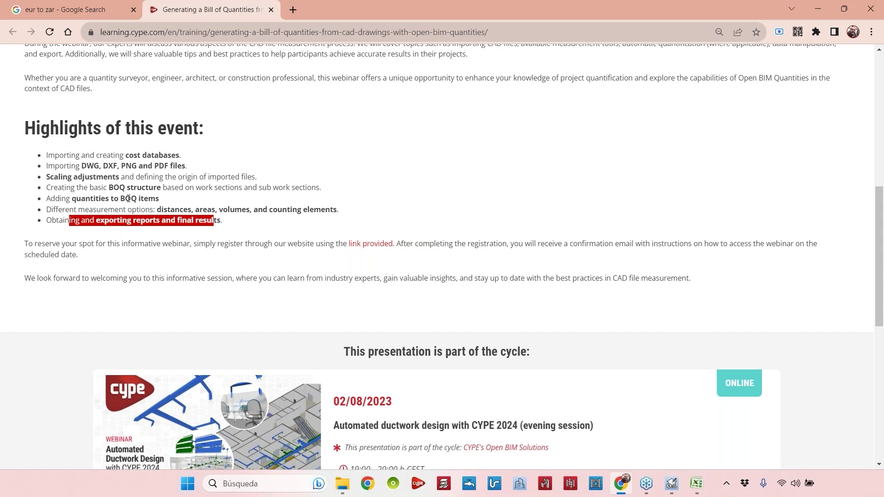
pyautogui.click(671, 484)
# Widen the bill panel and Summary column, narrow Code, and show the whole bill's chapter breakdown.
pyautogui.click(123, 165)
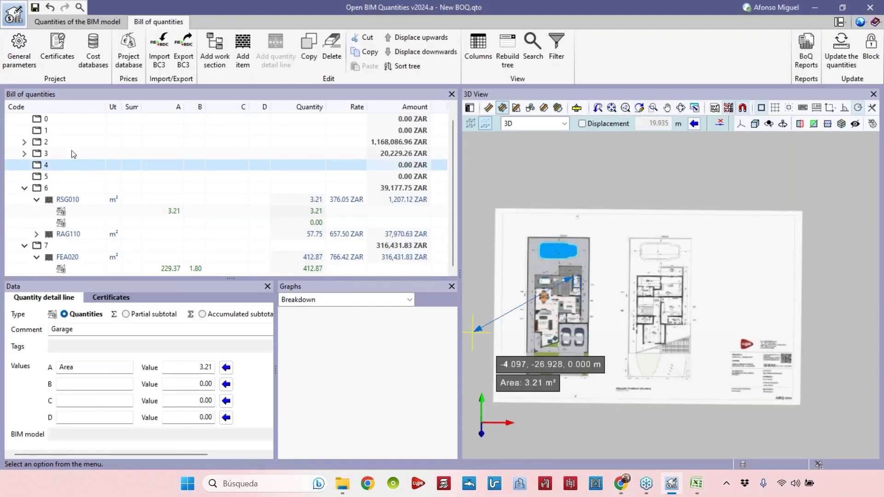
pyautogui.moveTo(106, 106); pyautogui.dragTo(423, 106)
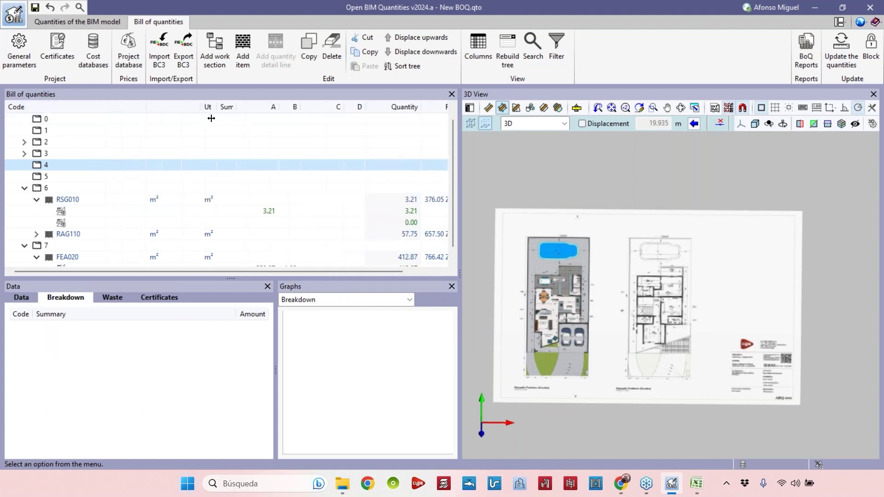
pyautogui.moveTo(458, 250); pyautogui.dragTo(606, 253)
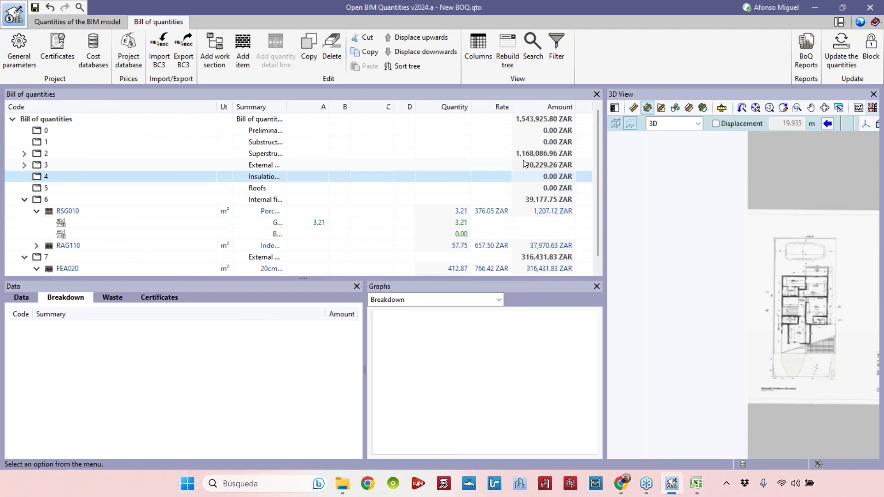
pyautogui.click(532, 120)
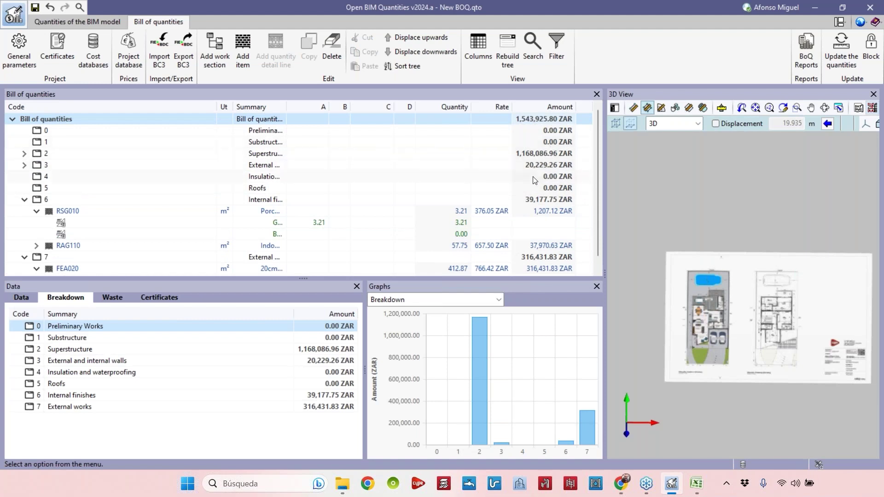
pyautogui.moveTo(284, 109); pyautogui.dragTo(359, 109)
pyautogui.moveTo(216, 108); pyautogui.dragTo(132, 111)
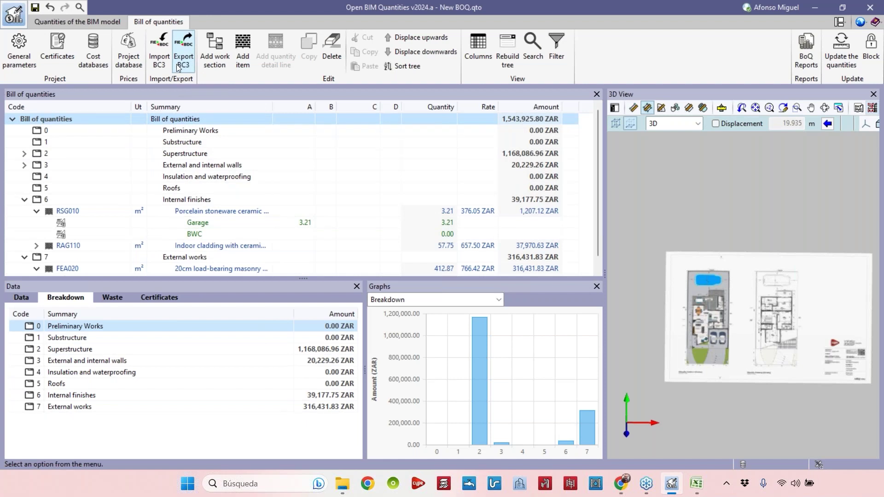
# Choose the Detailed priced bills of quantities report type in the report options.
pyautogui.click(806, 67)
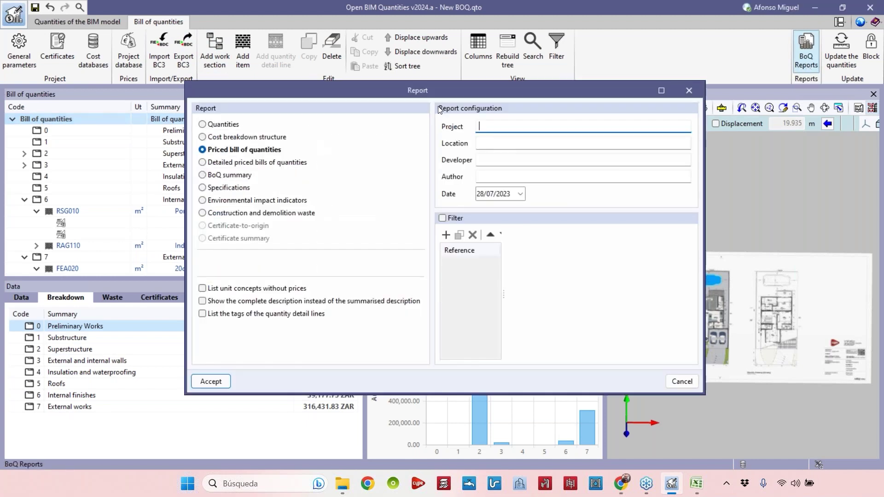
pyautogui.moveTo(429, 89); pyautogui.dragTo(335, 74)
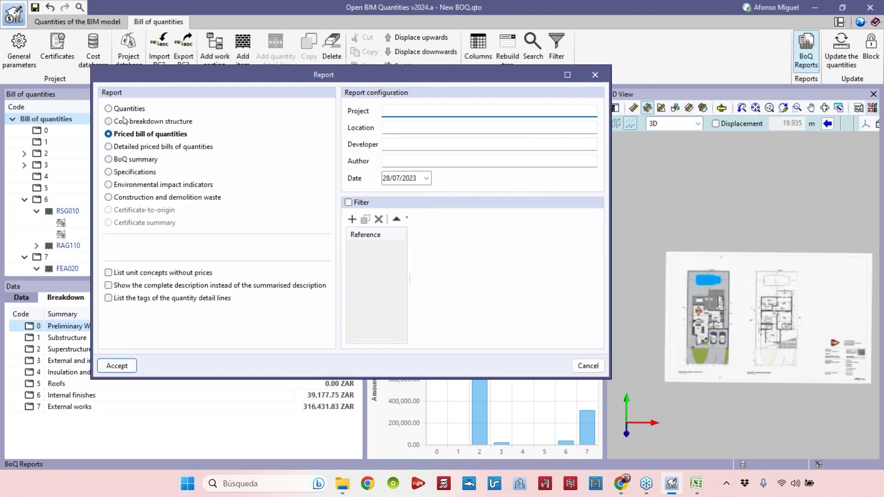
pyautogui.click(125, 111)
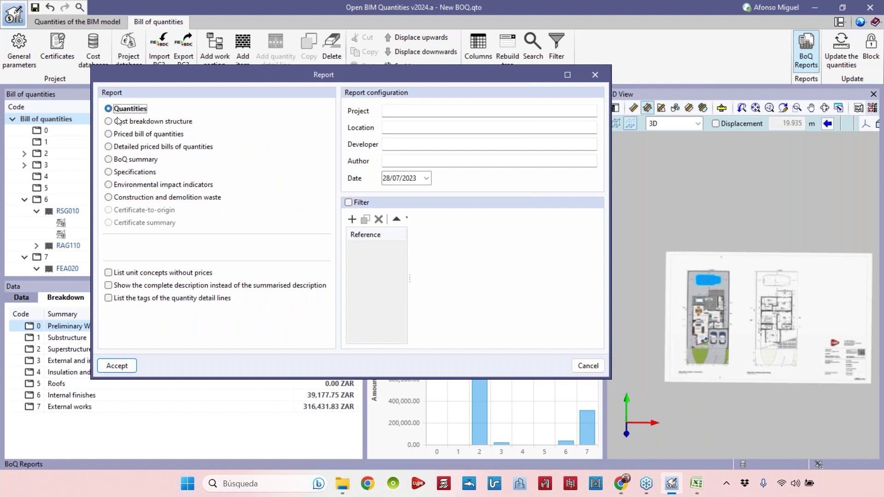
pyautogui.click(139, 122)
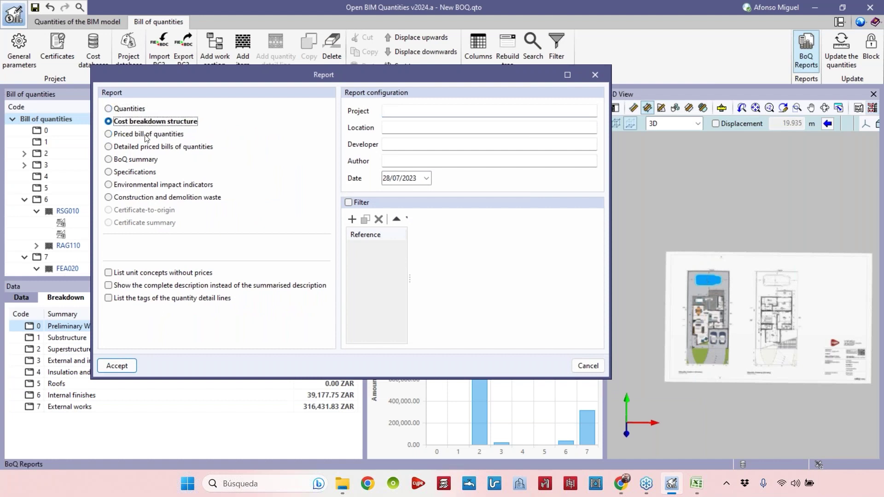
pyautogui.click(147, 135)
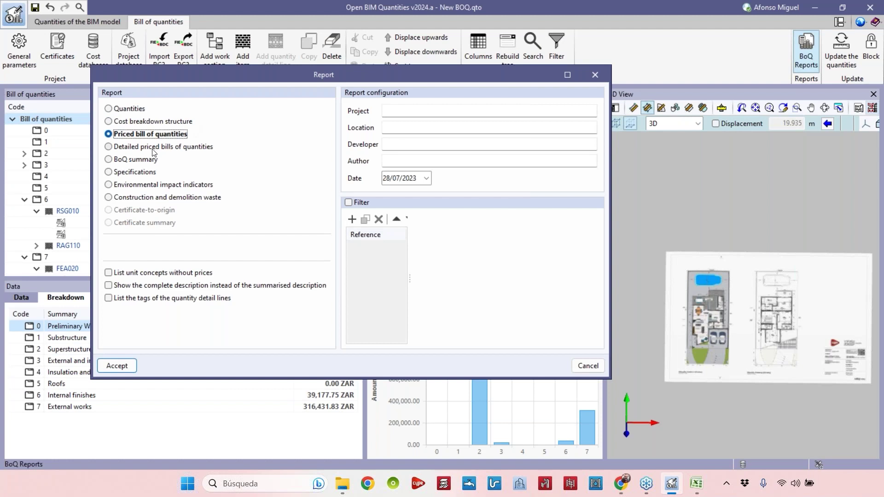
pyautogui.click(167, 145)
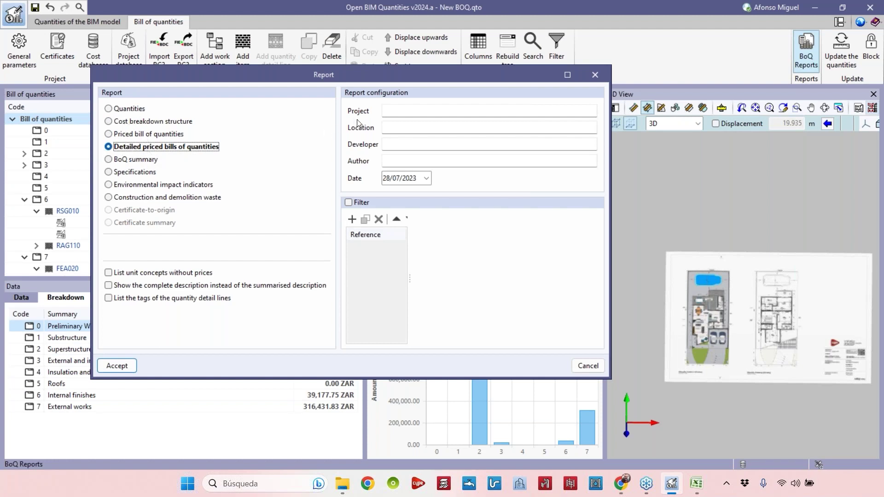
# Enter project 'Name of my project', location CYPE and the author's name, then generate the report.
pyautogui.click(388, 112)
pyautogui.write('N')
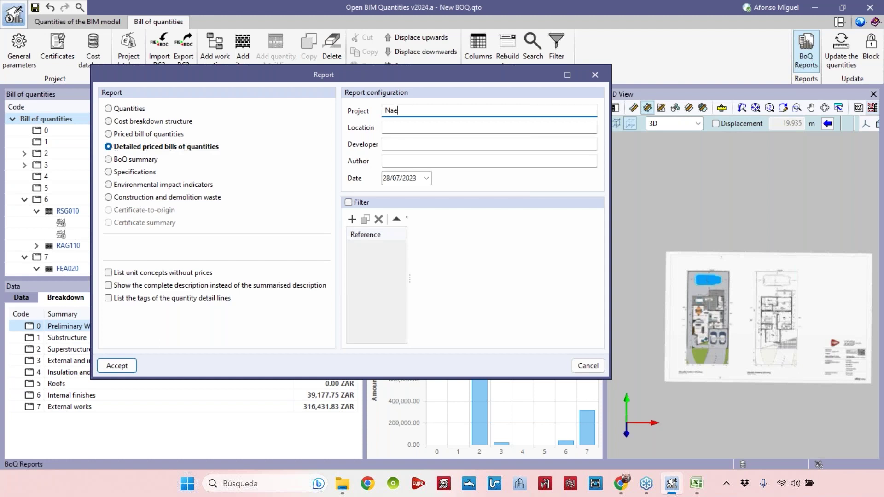
pyautogui.write('ame of mu')
pyautogui.click(489, 127)
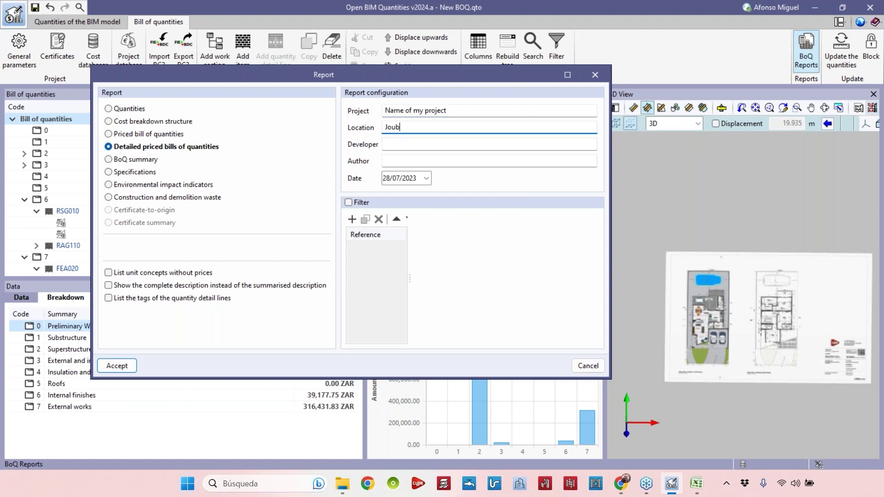
pyautogui.write('CYPE')
pyautogui.press('Tab')
pyautogui.write('Afonso')
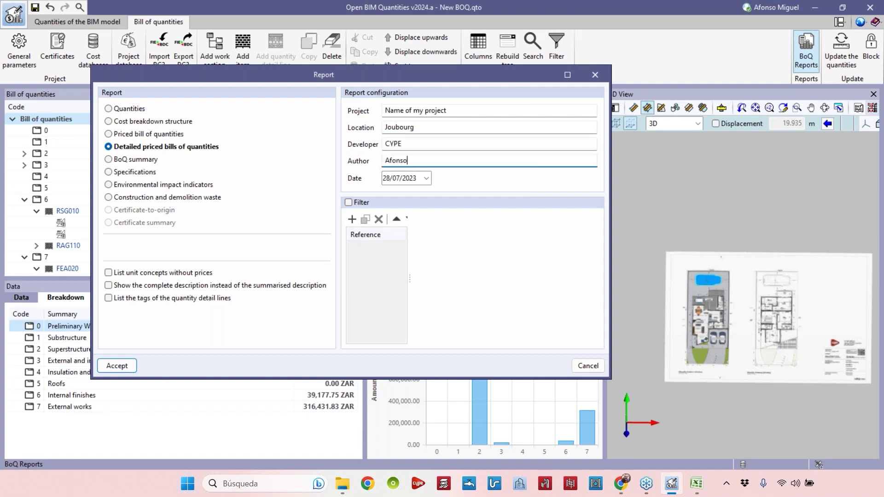
pyautogui.click(116, 365)
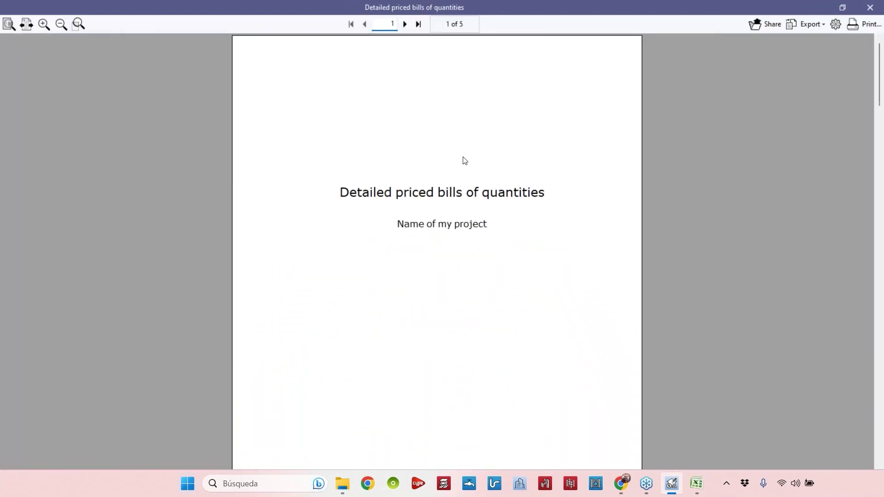
# Scroll the report preview from the page 2 Index to page 3's Superstructure table.
pyautogui.scroll(-6, 489, 197)
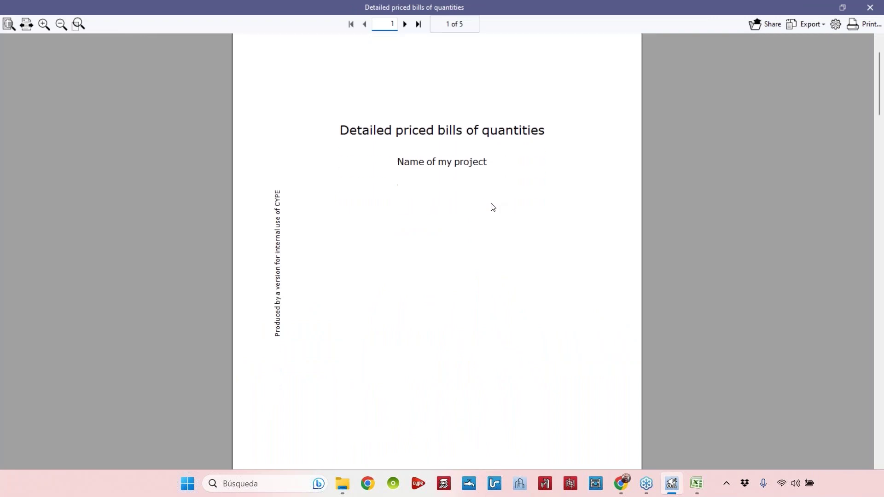
pyautogui.scroll(-15, 470, 225)
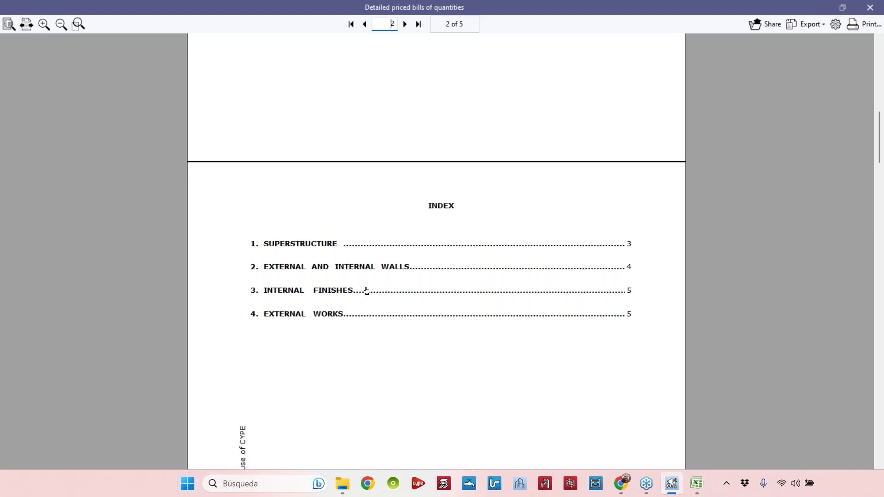
pyautogui.scroll(-2, 386, 216)
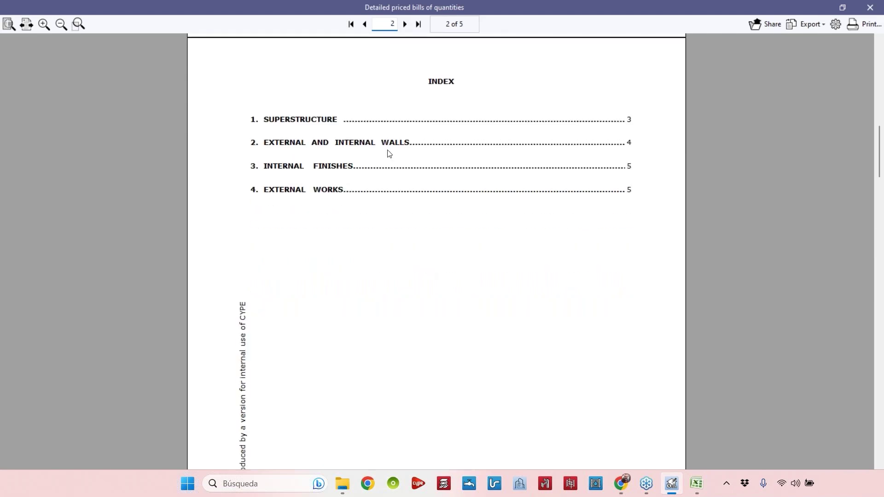
pyautogui.scroll(-1, 395, 165)
pyautogui.scroll(1, 400, 180)
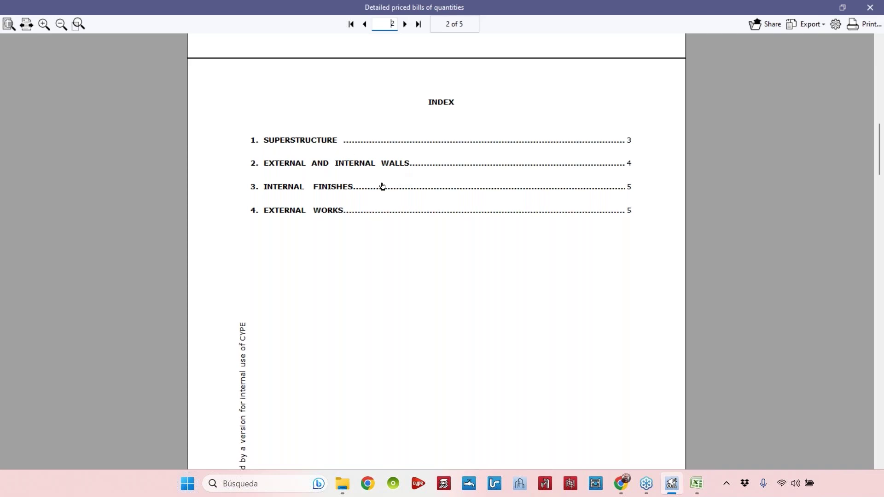
pyautogui.scroll(-8, 363, 203)
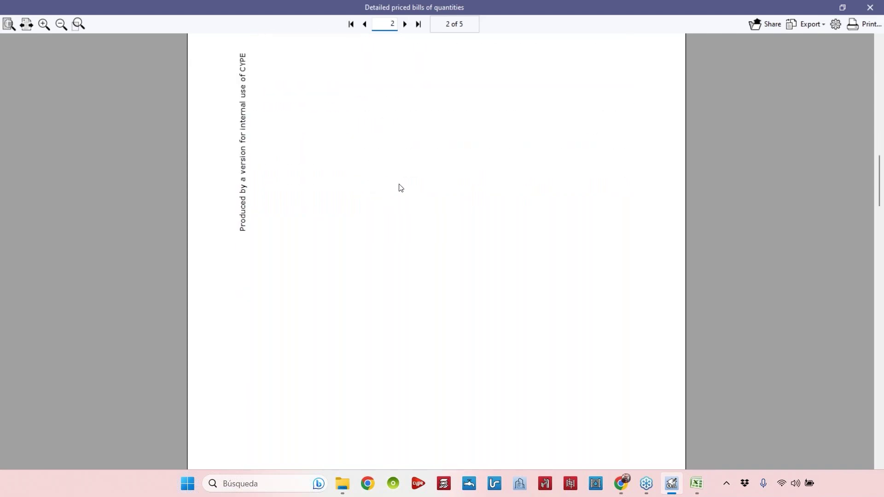
pyautogui.scroll(-8, 401, 206)
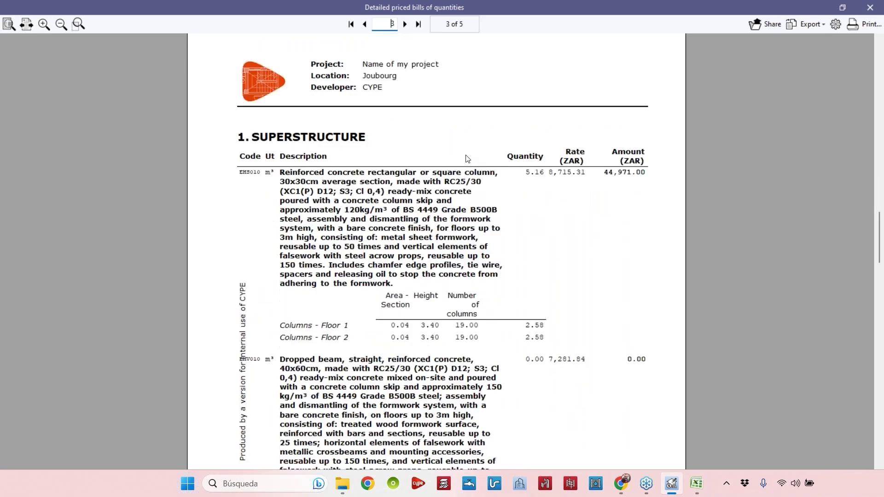
# Scroll through report pages 3 to 5, reaching External works' FEA020 wall at 316,431.83 ZAR.
pyautogui.scroll(-1, 426, 145)
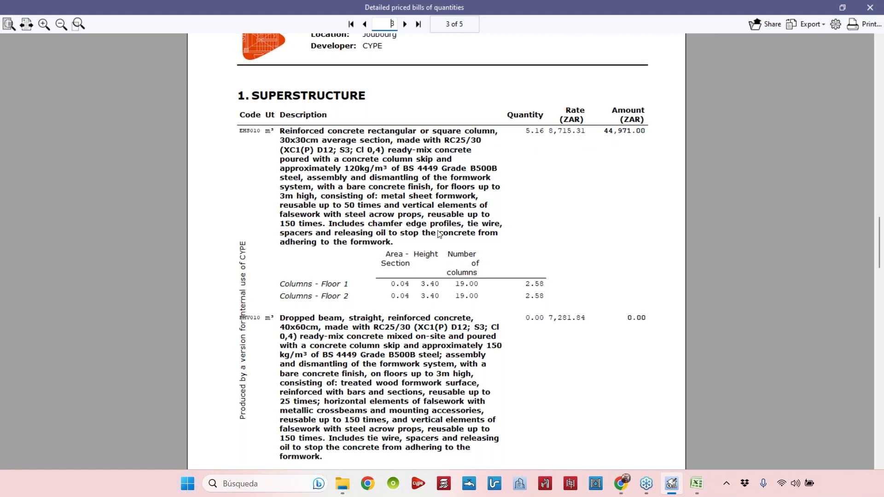
pyautogui.scroll(-1, 414, 240)
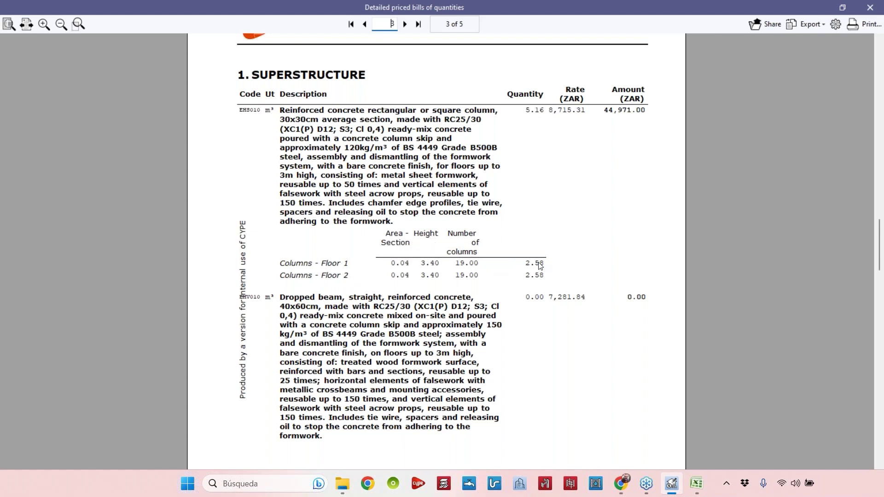
pyautogui.scroll(-5, 439, 217)
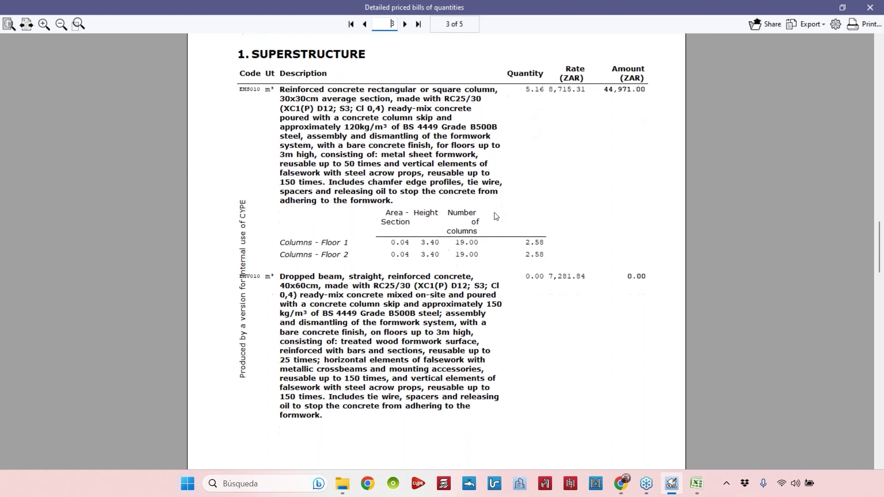
pyautogui.scroll(-7, 479, 234)
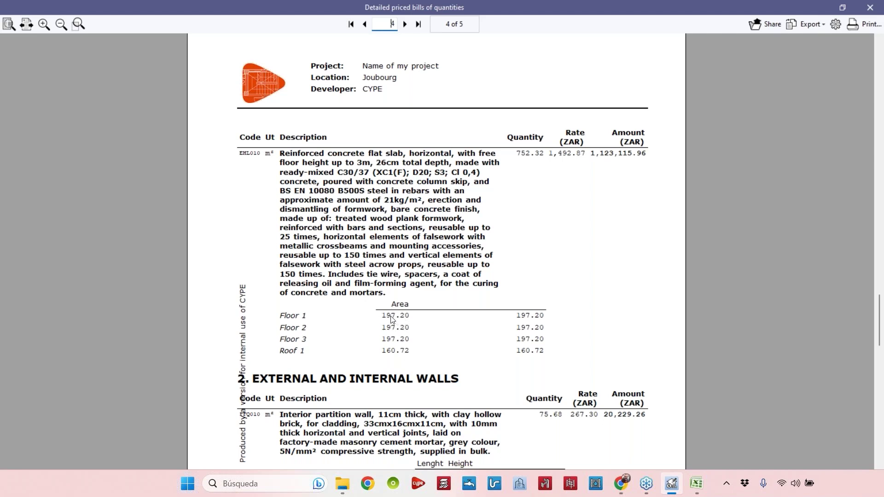
pyautogui.scroll(-2, 401, 327)
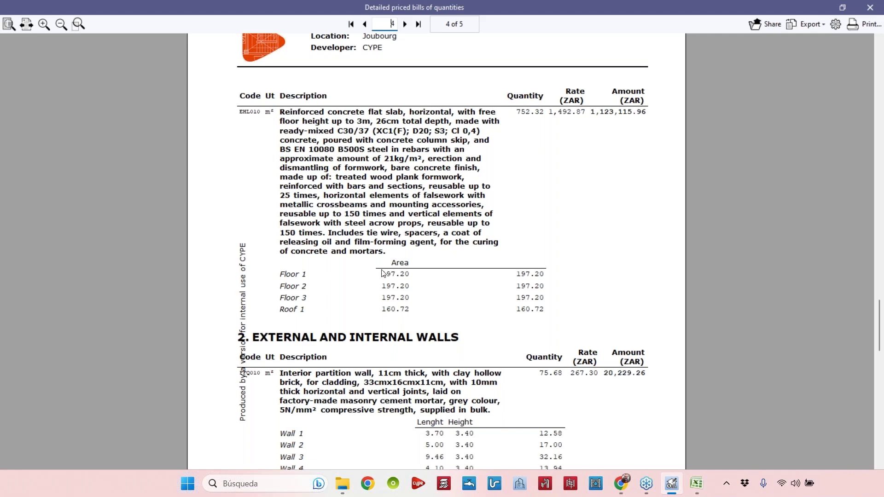
pyautogui.scroll(-4, 385, 272)
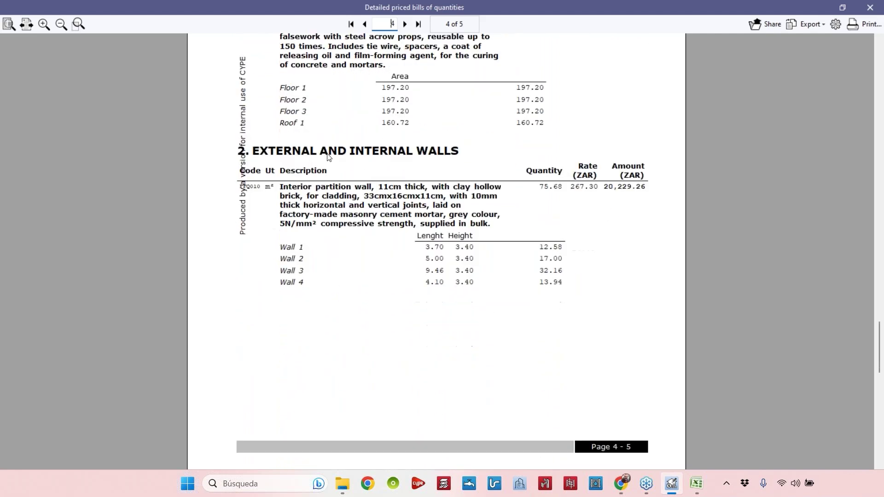
pyautogui.scroll(-1, 335, 211)
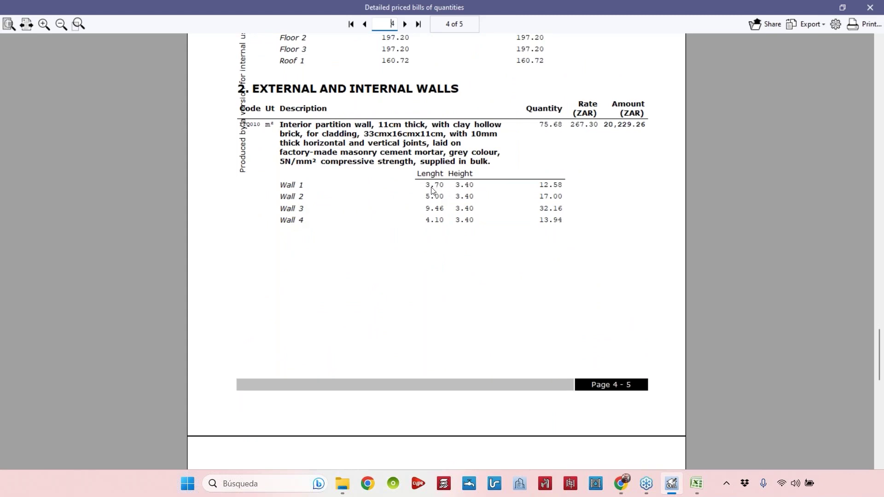
pyautogui.scroll(-3, 297, 189)
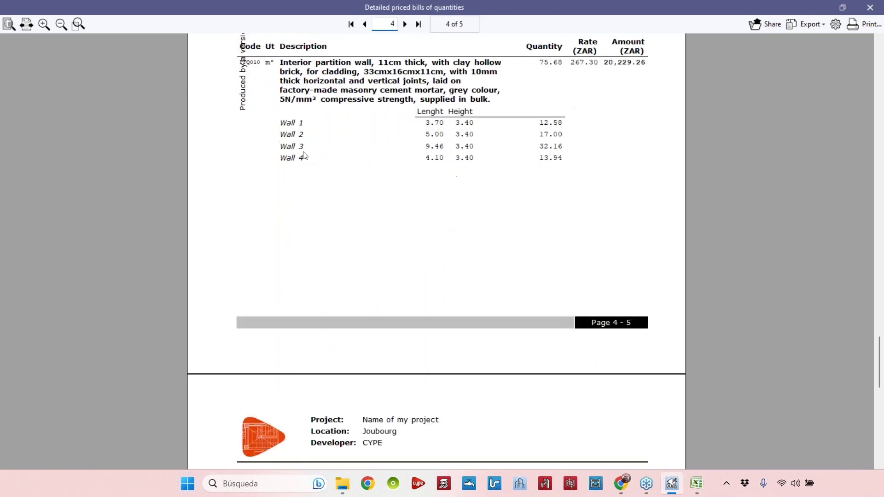
pyautogui.scroll(1, 305, 138)
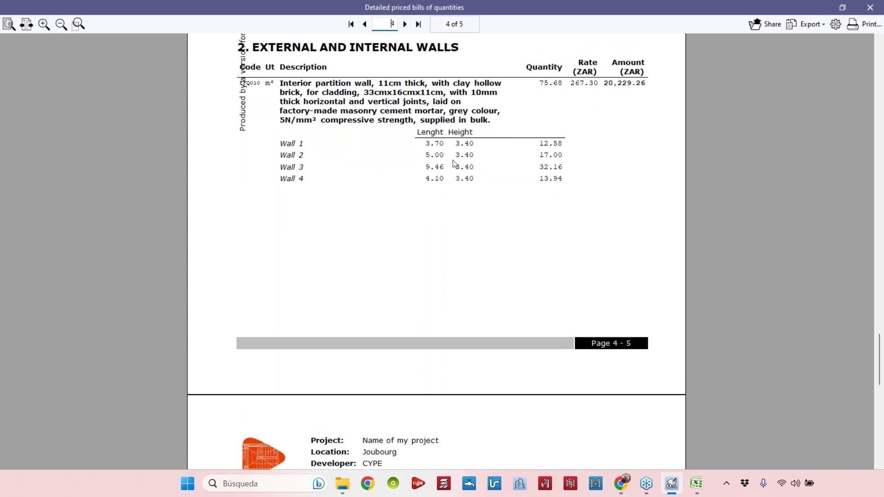
pyautogui.scroll(-18, 459, 186)
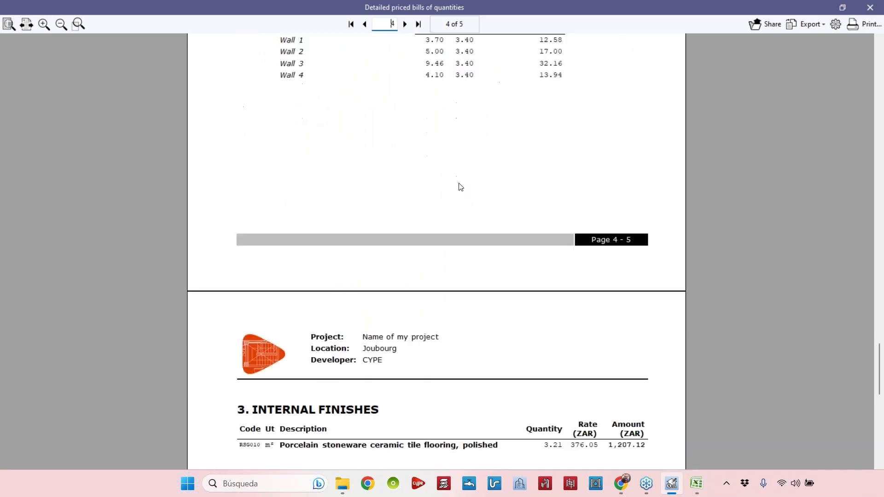
pyautogui.scroll(-3, 459, 179)
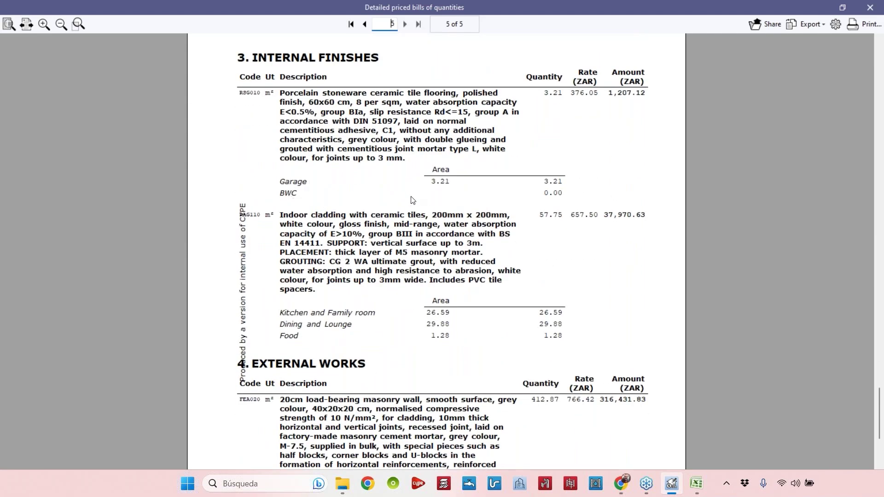
pyautogui.scroll(-3, 411, 200)
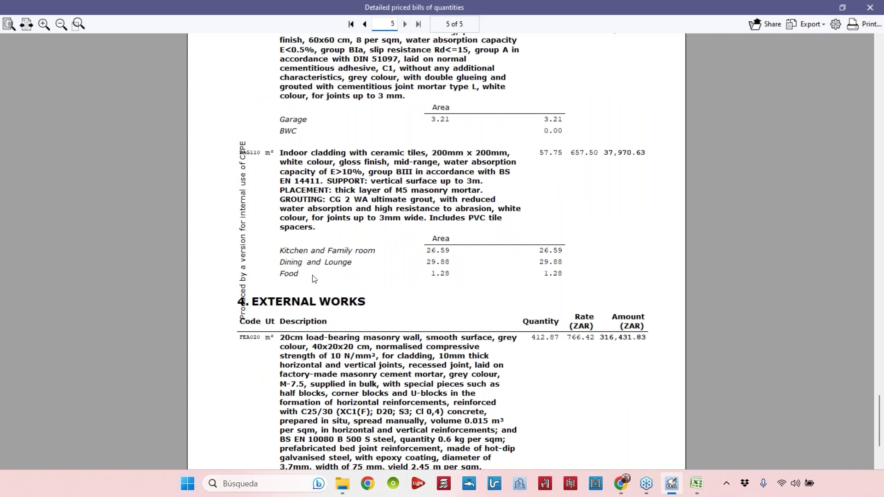
pyautogui.scroll(1, 316, 282)
pyautogui.scroll(-1, 454, 280)
pyautogui.scroll(-1, 524, 226)
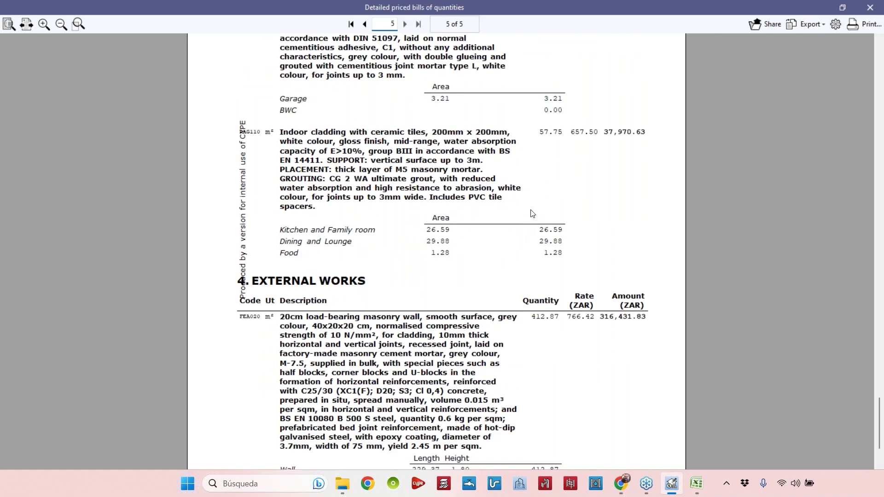
pyautogui.scroll(-4, 529, 212)
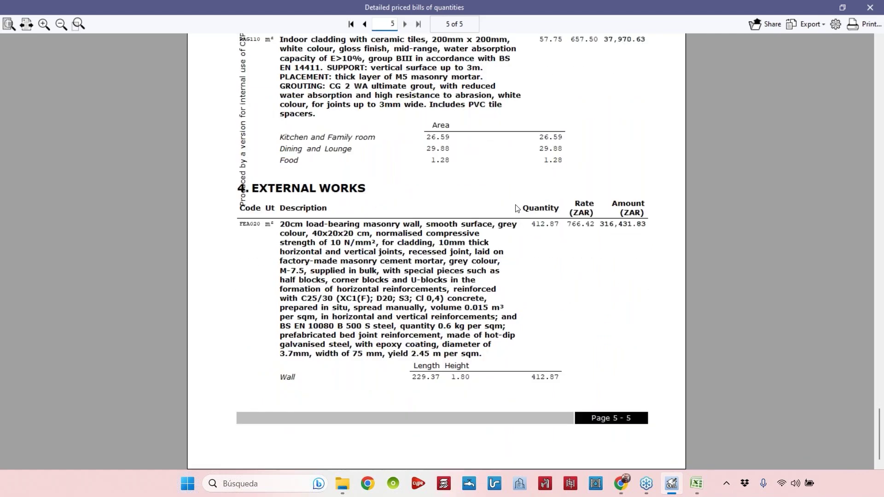
pyautogui.scroll(6, 515, 208)
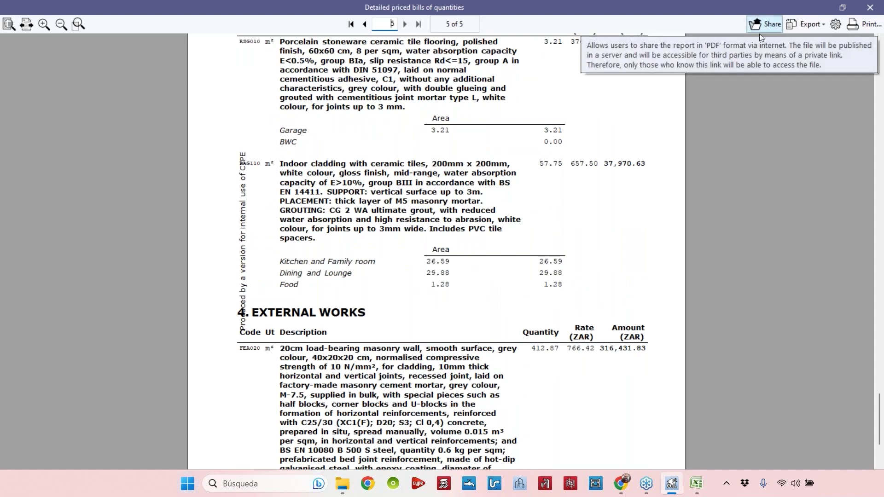
# Dismiss the export format list without exporting and close the report preview.
pyautogui.click(804, 26)
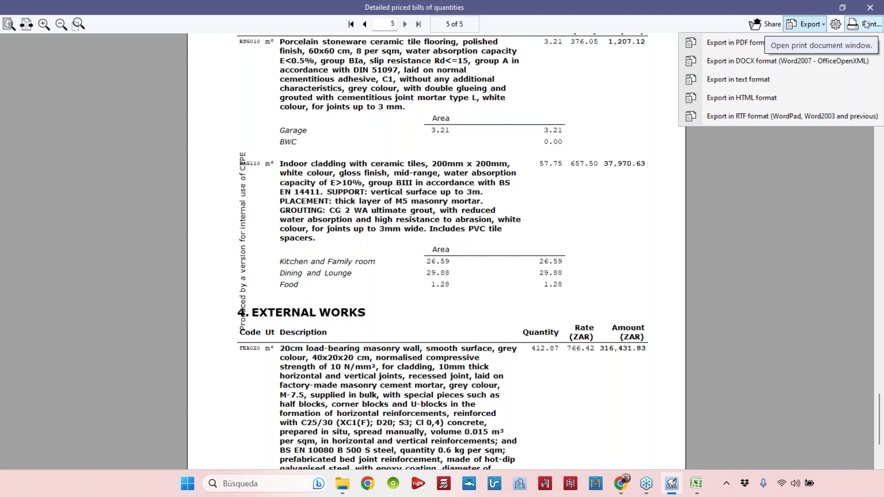
pyautogui.click(728, 63)
pyautogui.press('Escape')
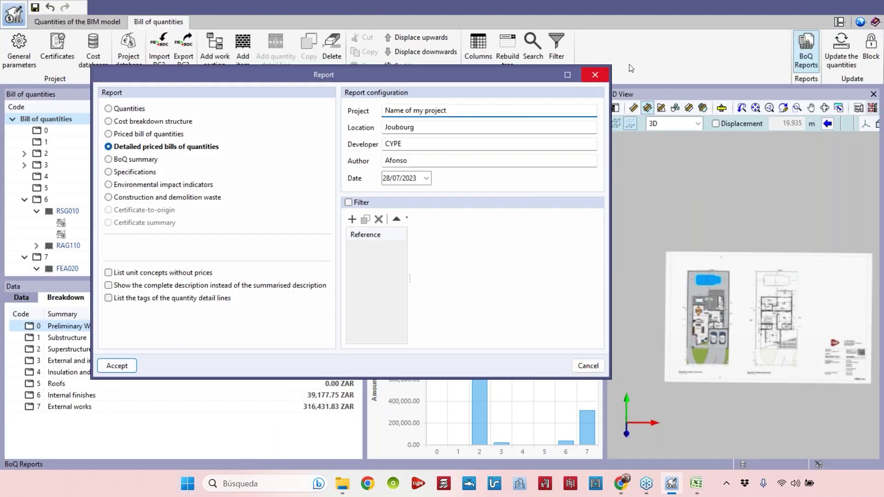
# Close the report settings and review Document text styles, keeping Verdana as the report font.
pyautogui.click(595, 74)
pyautogui.click(860, 22)
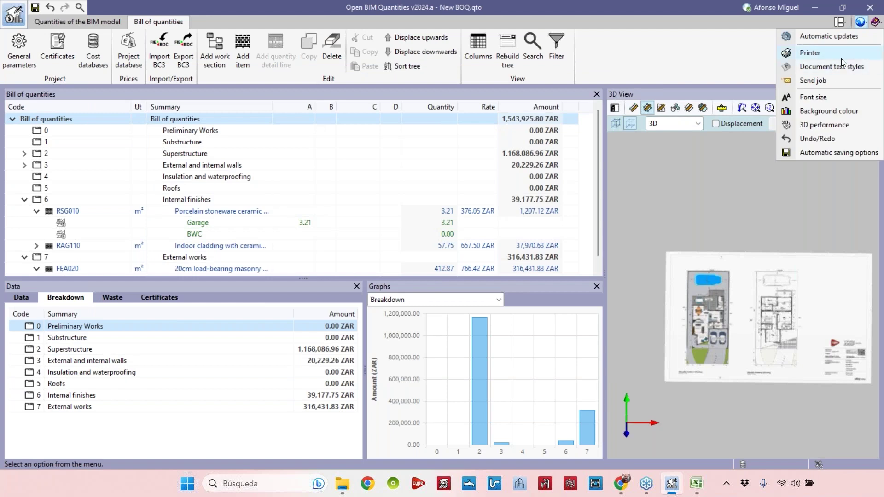
pyautogui.click(831, 67)
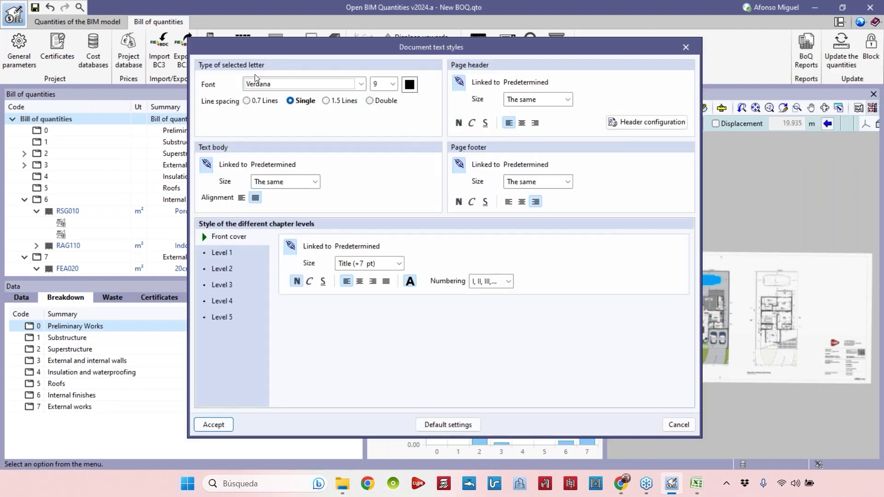
pyautogui.click(336, 83)
pyautogui.click(335, 84)
pyautogui.click(689, 50)
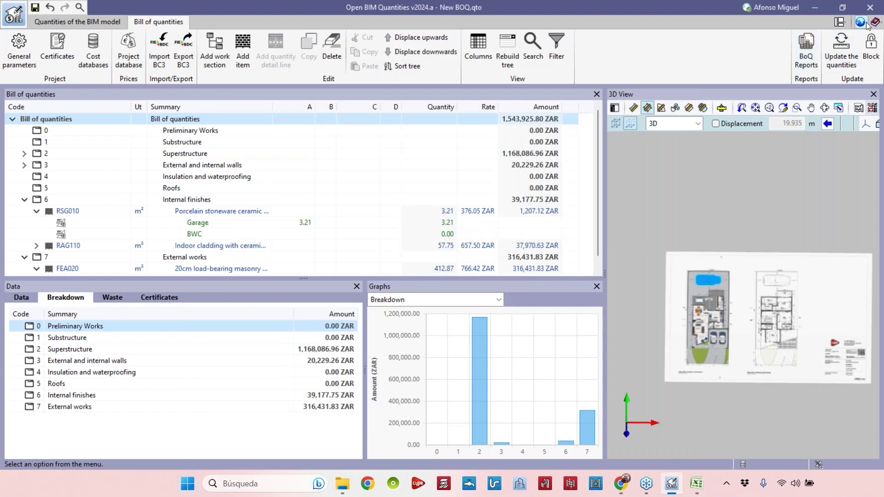
# Show the garage's 3.21 m² area in the 3D view, then view the CYPE webinar page in Chrome.
pyautogui.click(860, 23)
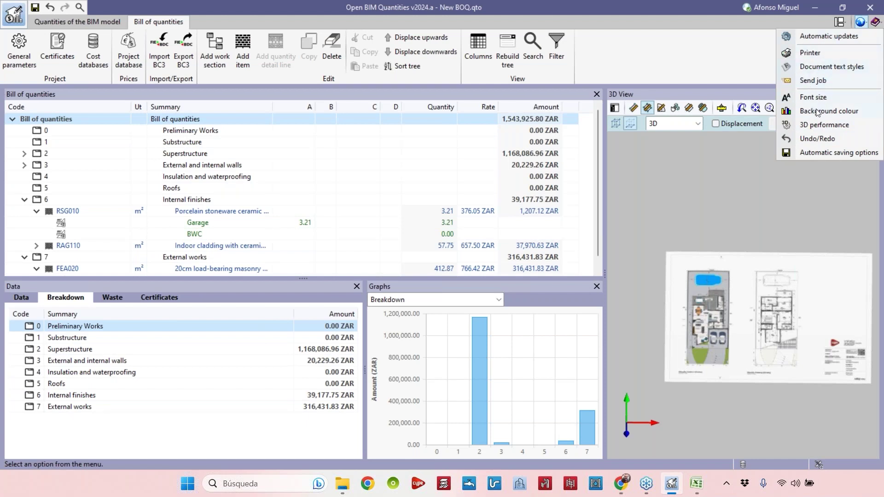
pyautogui.click(697, 50)
pyautogui.click(700, 161)
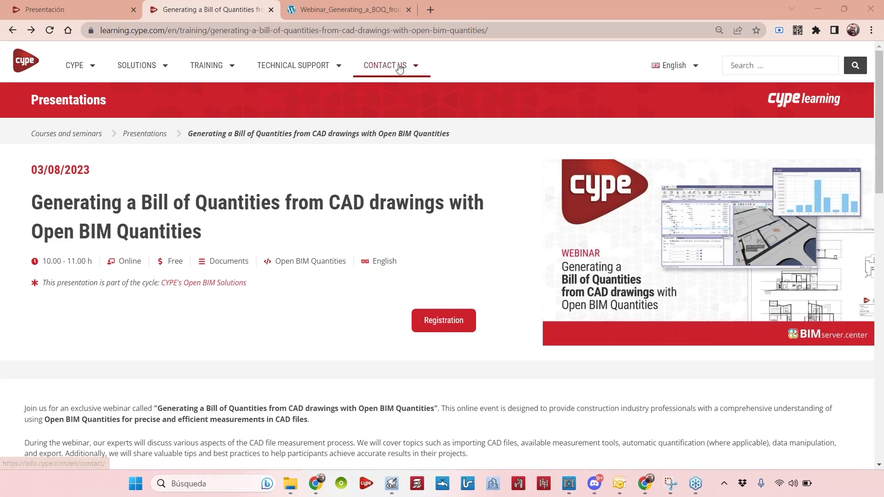
pyautogui.moveTo(400, 69)
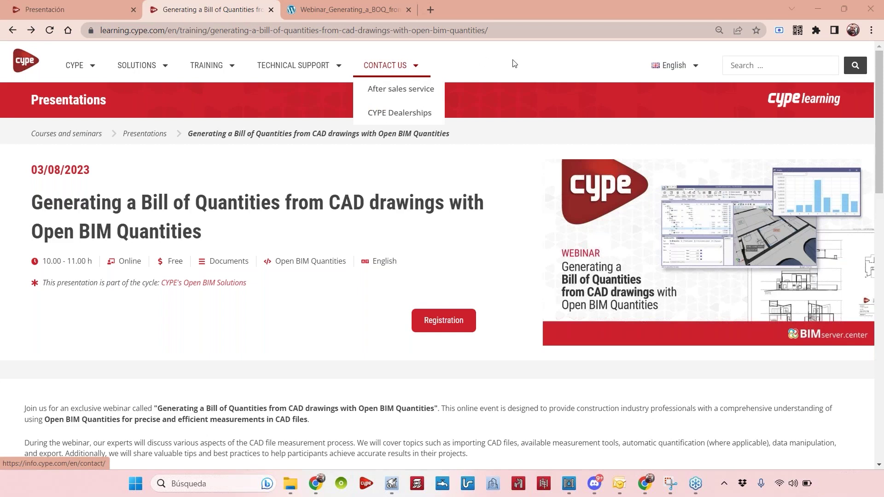